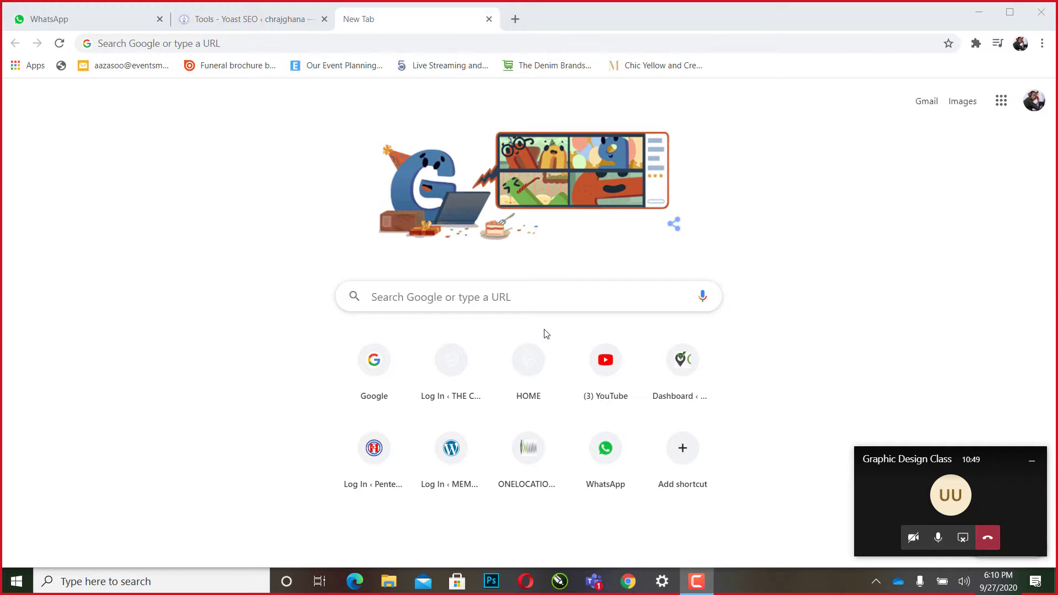
# Step: Type 'free' in the new Chrome tab's address bar so it suggests freepik.com
pyautogui.click(184, 42)
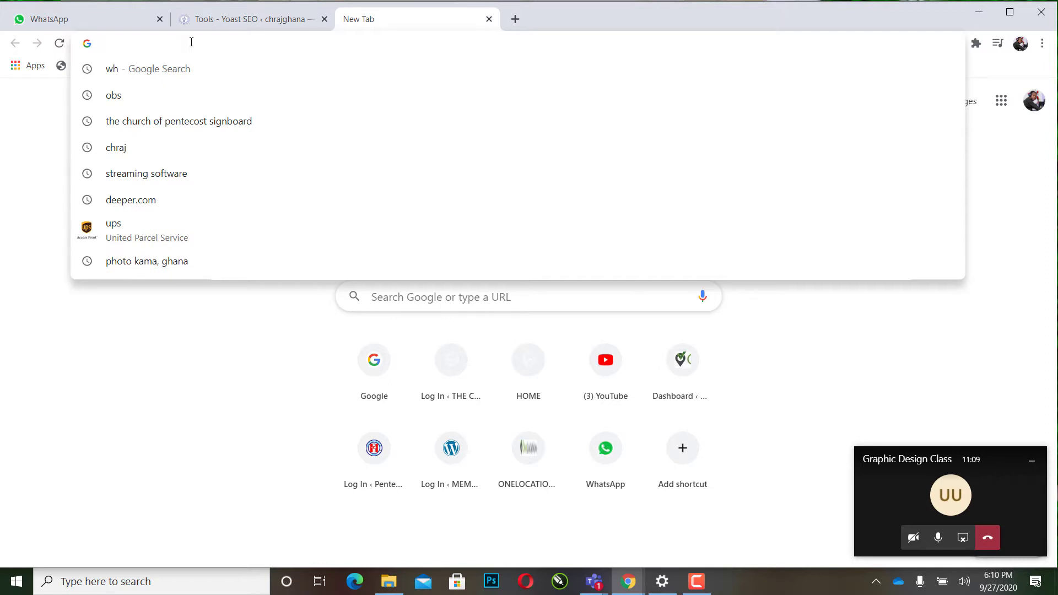
pyautogui.write('freepik.com')
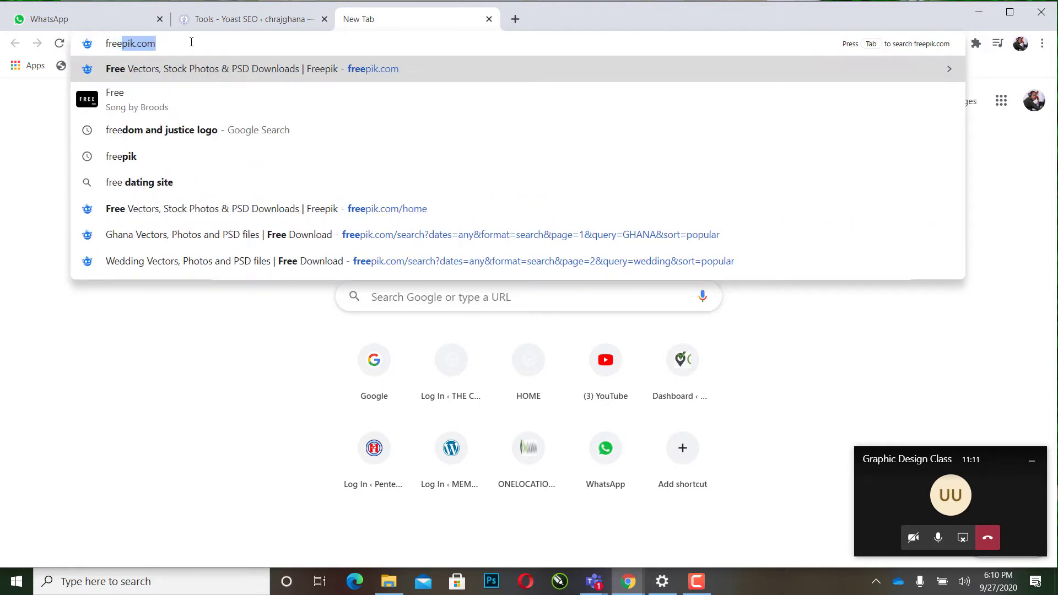
# Step: Load freepik.com and browse the Freepik's Choice thumbnails, returning to the top
pyautogui.press('Return')
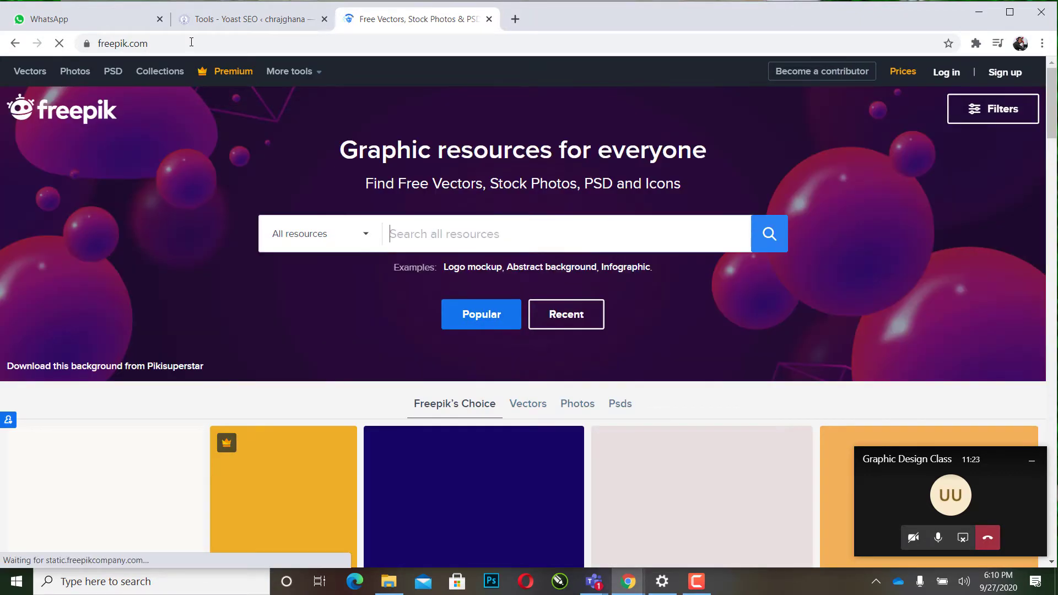
pyautogui.moveTo(246, 392)
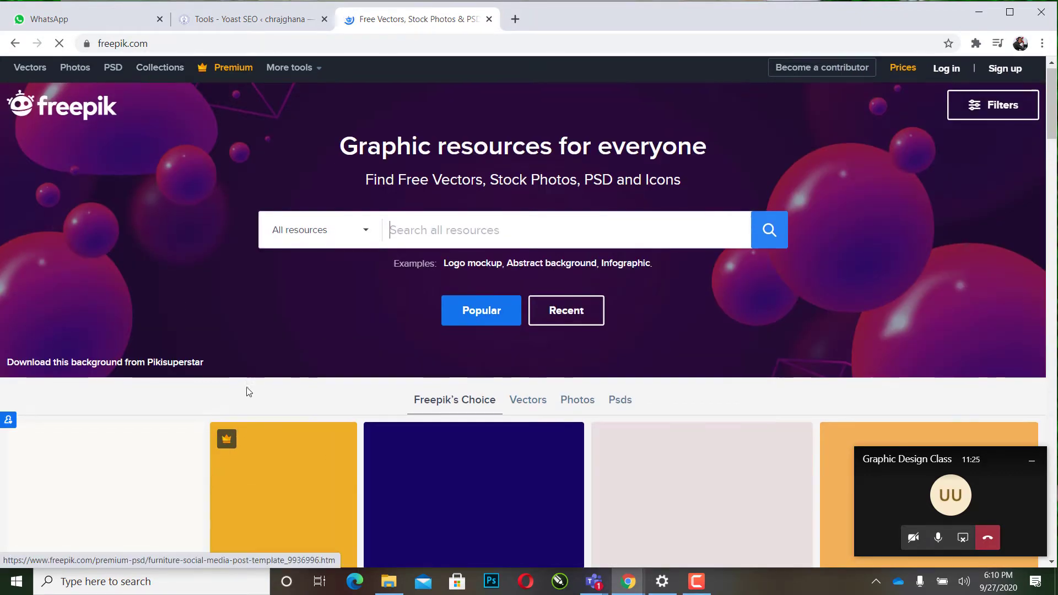
pyautogui.scroll(-5, 246, 387)
pyautogui.scroll(3, 241, 389)
pyautogui.scroll(1, 241, 388)
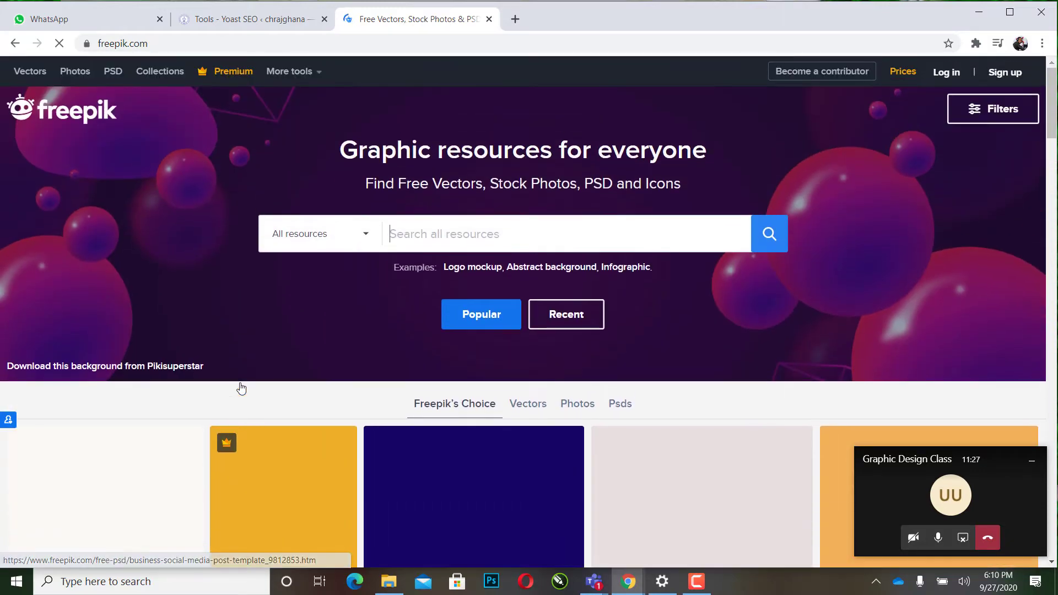
pyautogui.scroll(-1, 240, 383)
pyautogui.scroll(-2, 240, 382)
pyautogui.scroll(3, 241, 385)
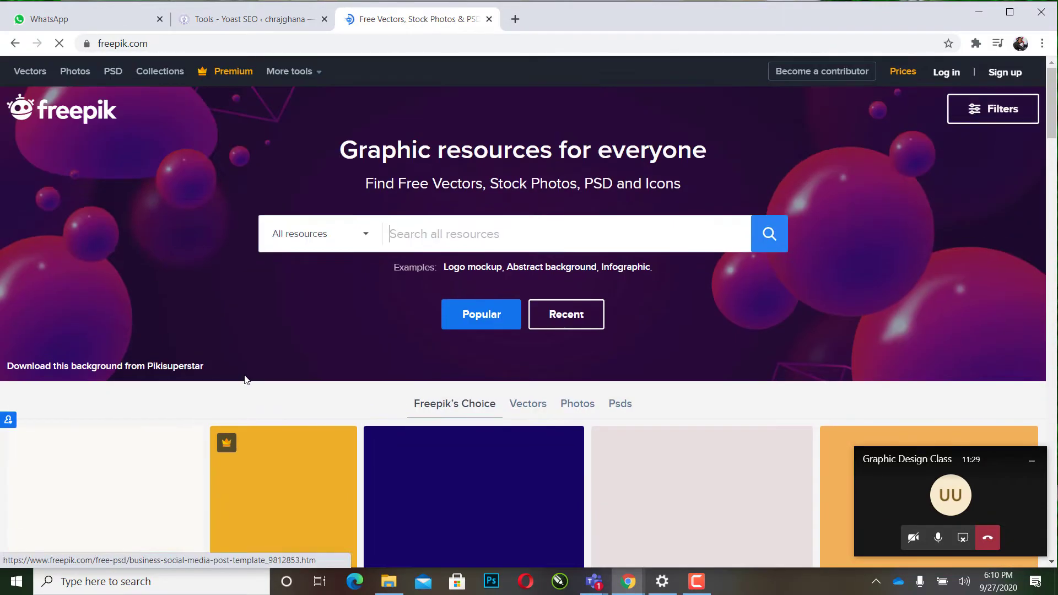
pyautogui.scroll(-1, 245, 380)
pyautogui.scroll(-4, 246, 380)
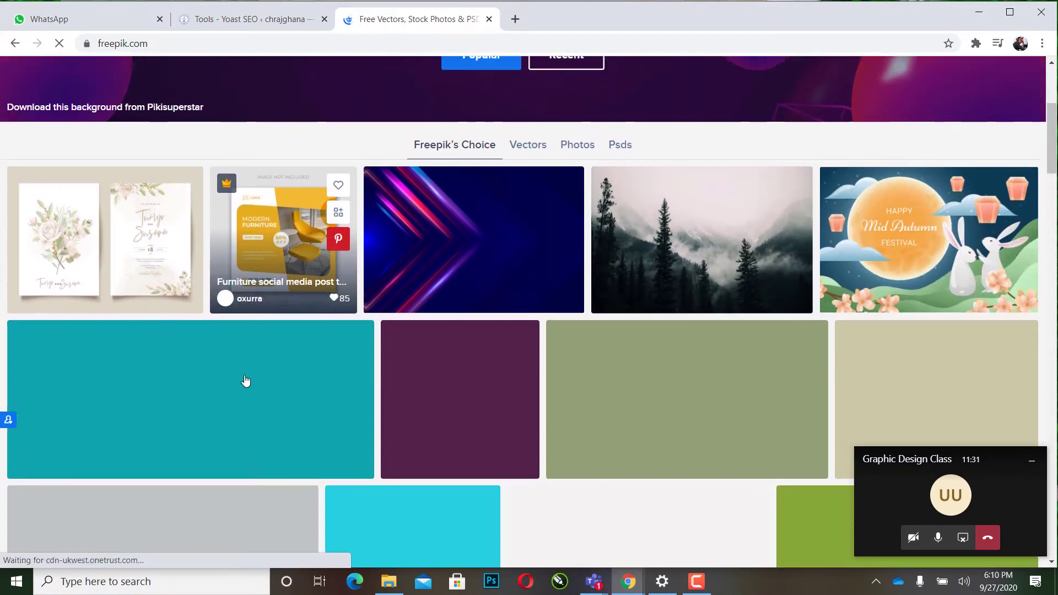
pyautogui.scroll(1, 246, 381)
pyautogui.scroll(1, 245, 380)
pyautogui.scroll(-2, 246, 381)
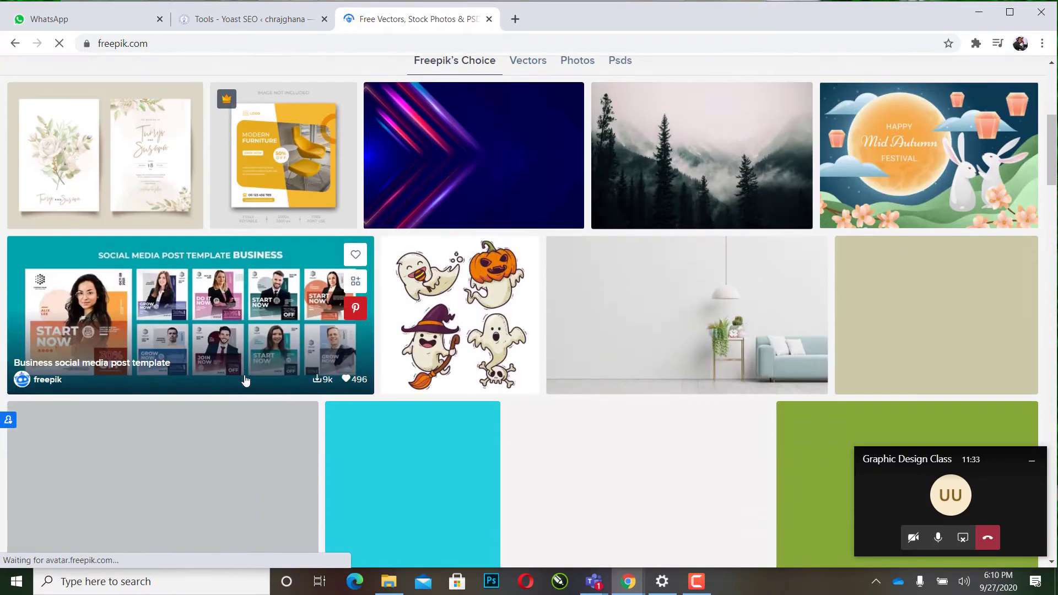
pyautogui.scroll(1, 245, 381)
pyautogui.scroll(2, 246, 381)
pyautogui.scroll(-2, 246, 380)
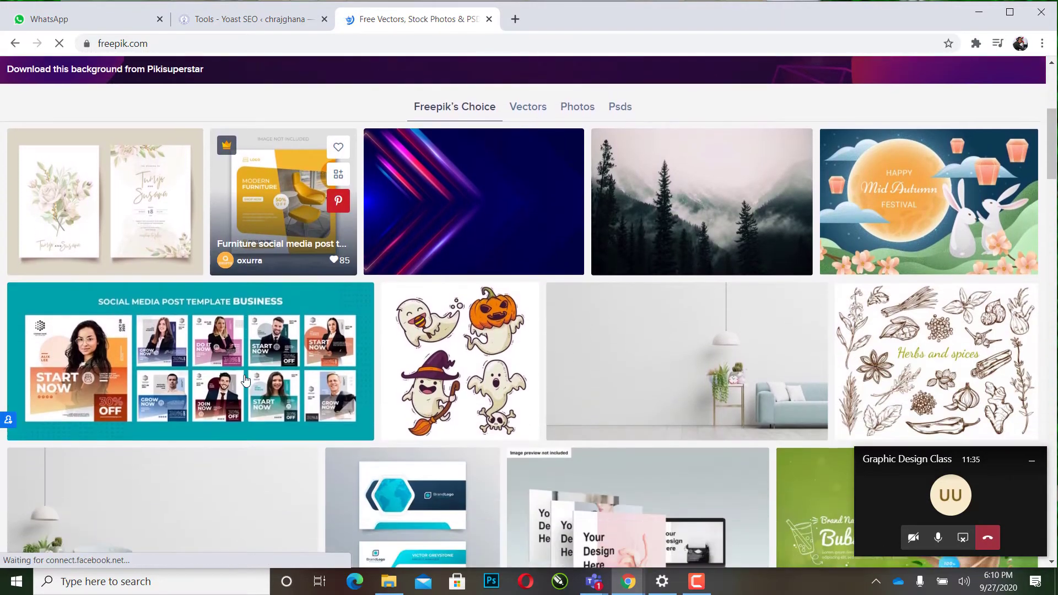
pyautogui.scroll(-2, 246, 381)
pyautogui.scroll(-1, 246, 380)
pyautogui.scroll(-3, 246, 380)
pyautogui.scroll(-1, 246, 380)
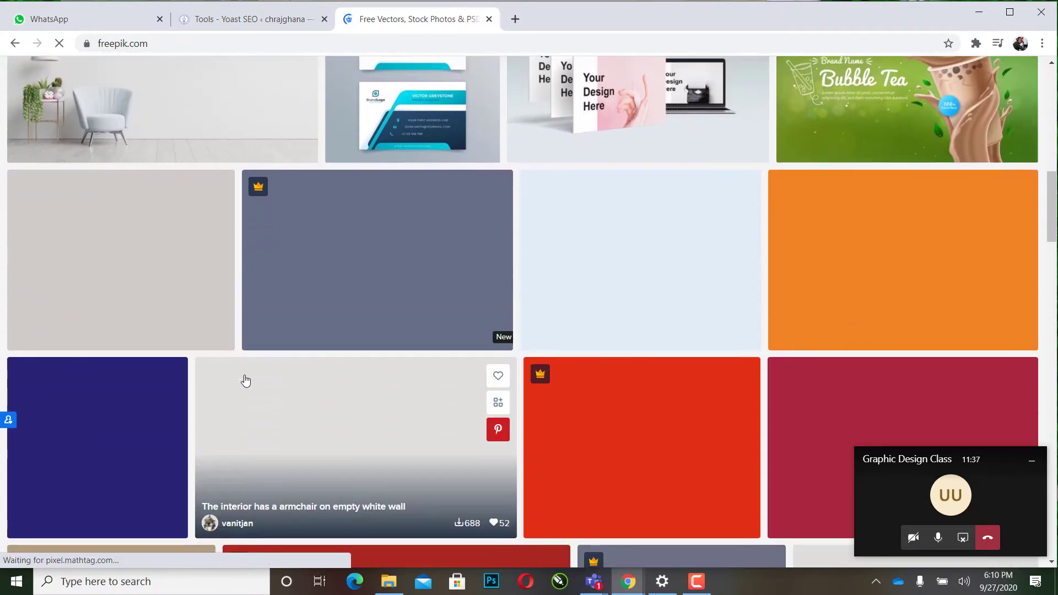
pyautogui.scroll(3, 246, 380)
pyautogui.scroll(-1, 246, 379)
pyautogui.scroll(-3, 246, 380)
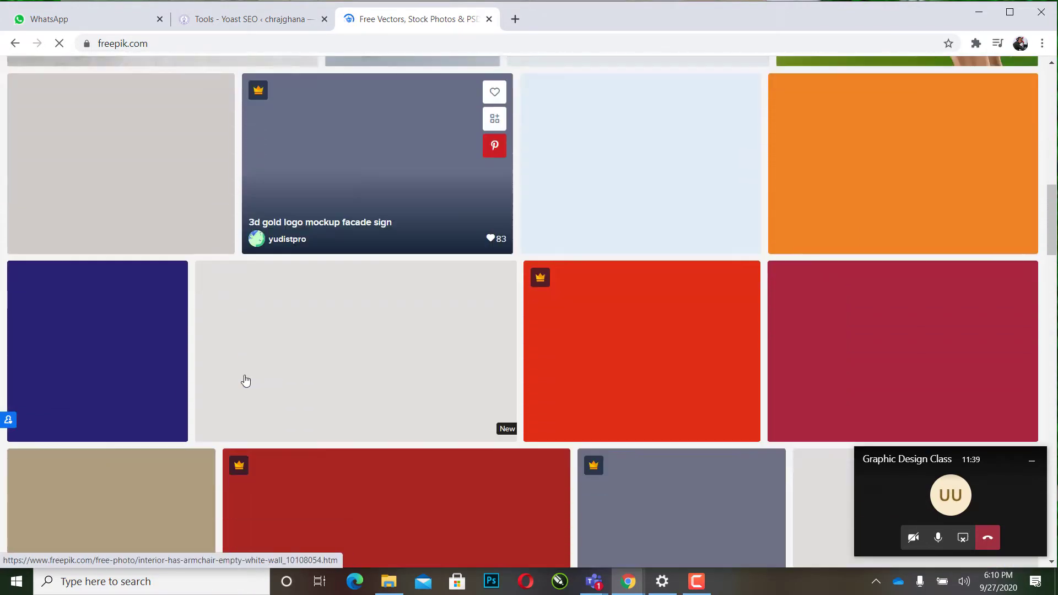
pyautogui.scroll(4, 246, 379)
pyautogui.scroll(4, 246, 379)
pyautogui.scroll(3, 246, 379)
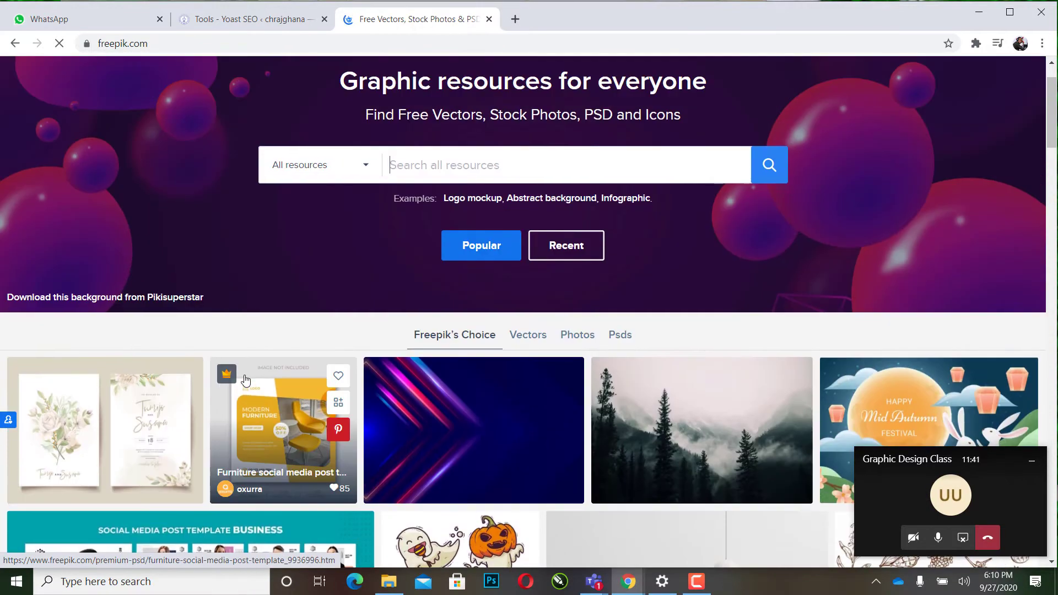
pyautogui.scroll(1, 246, 379)
pyautogui.scroll(-1, 246, 380)
pyautogui.scroll(-7, 246, 379)
pyautogui.scroll(-2, 245, 379)
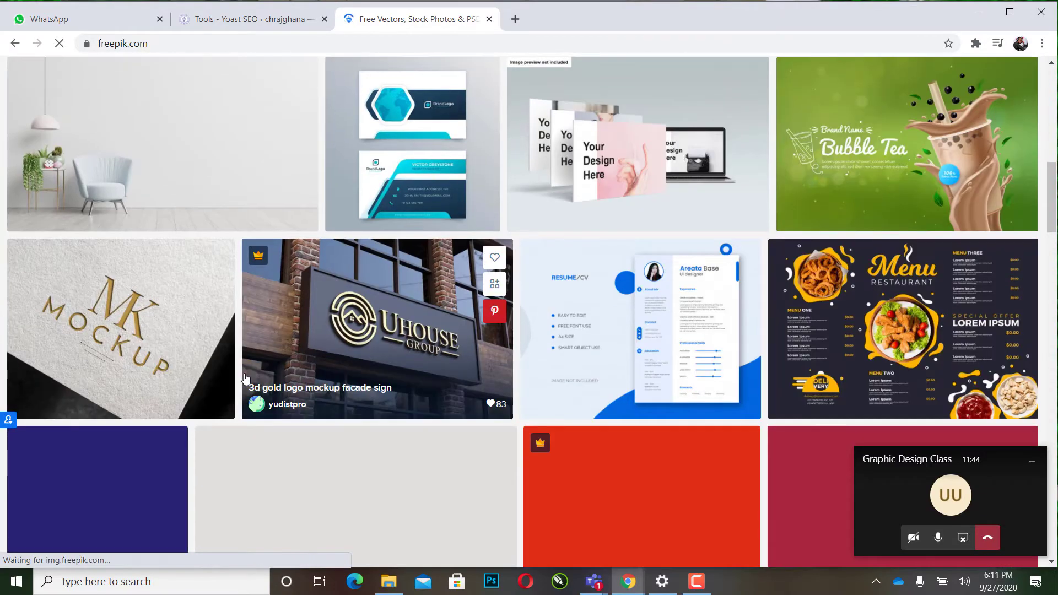
pyautogui.scroll(-1, 282, 337)
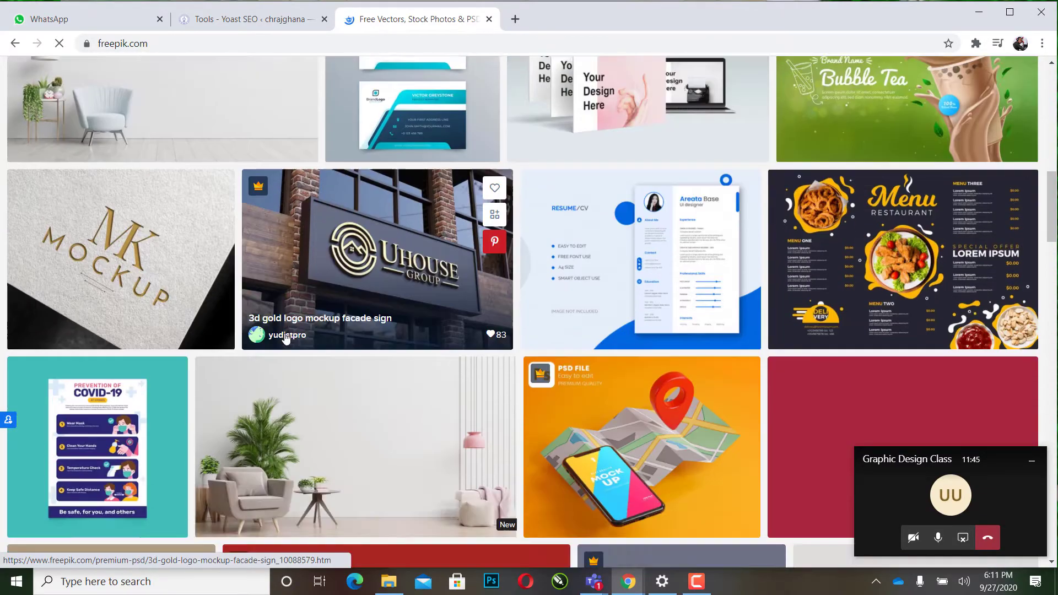
pyautogui.scroll(-4, 283, 337)
pyautogui.scroll(4, 283, 337)
pyautogui.scroll(-1, 290, 284)
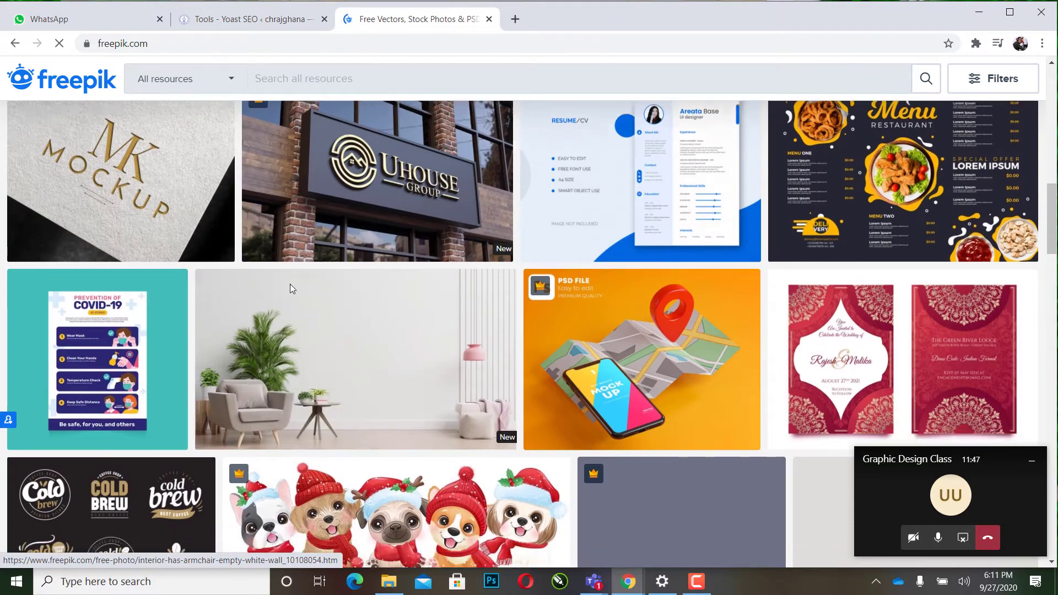
pyautogui.scroll(-3, 290, 283)
pyautogui.scroll(-5, 290, 287)
pyautogui.scroll(5, 291, 291)
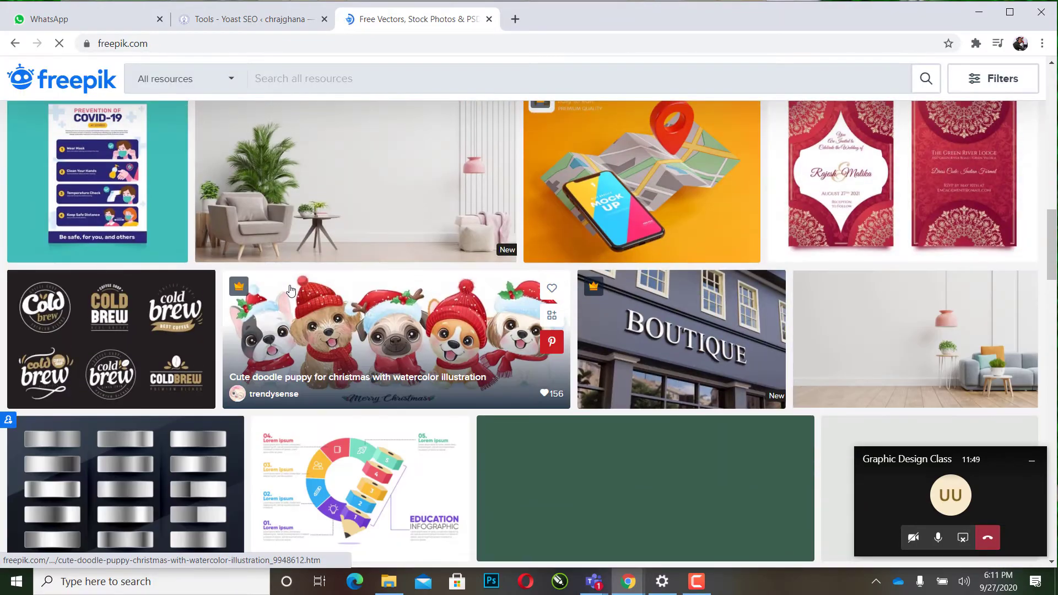
pyautogui.scroll(5, 291, 291)
pyautogui.scroll(-5, 291, 291)
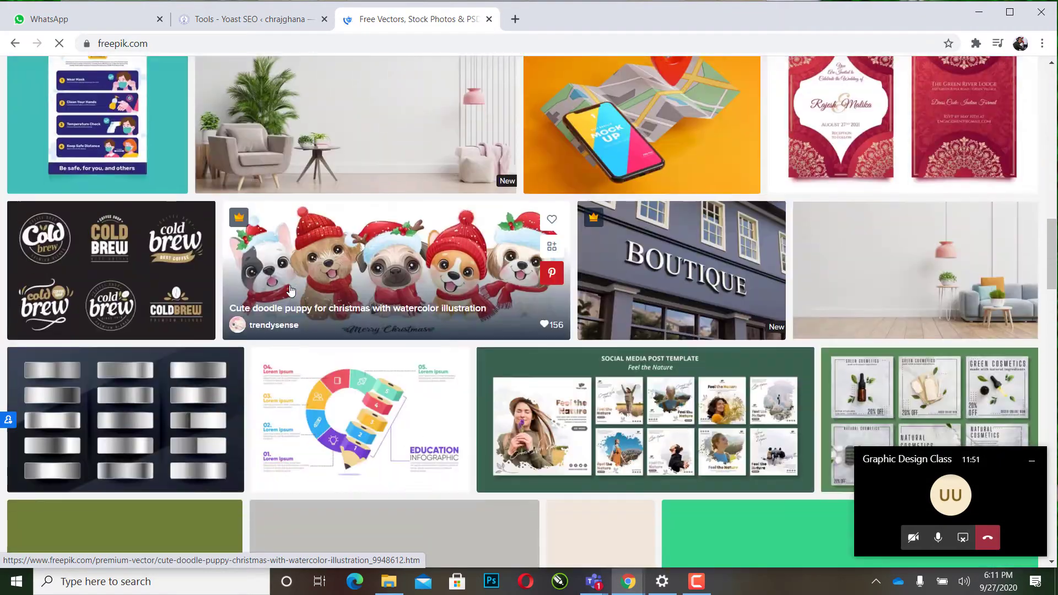
pyautogui.scroll(6, 286, 287)
pyautogui.scroll(5, 276, 284)
pyautogui.scroll(2, 242, 231)
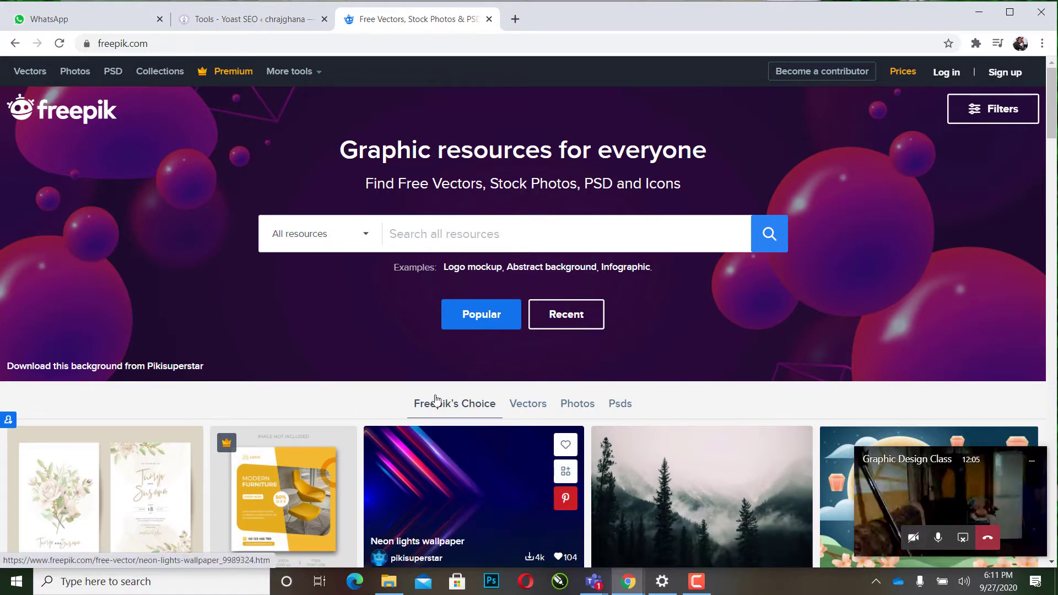
# Step: Search Freepik's resources for 'fryer', correcting the typo along the way
pyautogui.click(406, 229)
pyautogui.write('f')
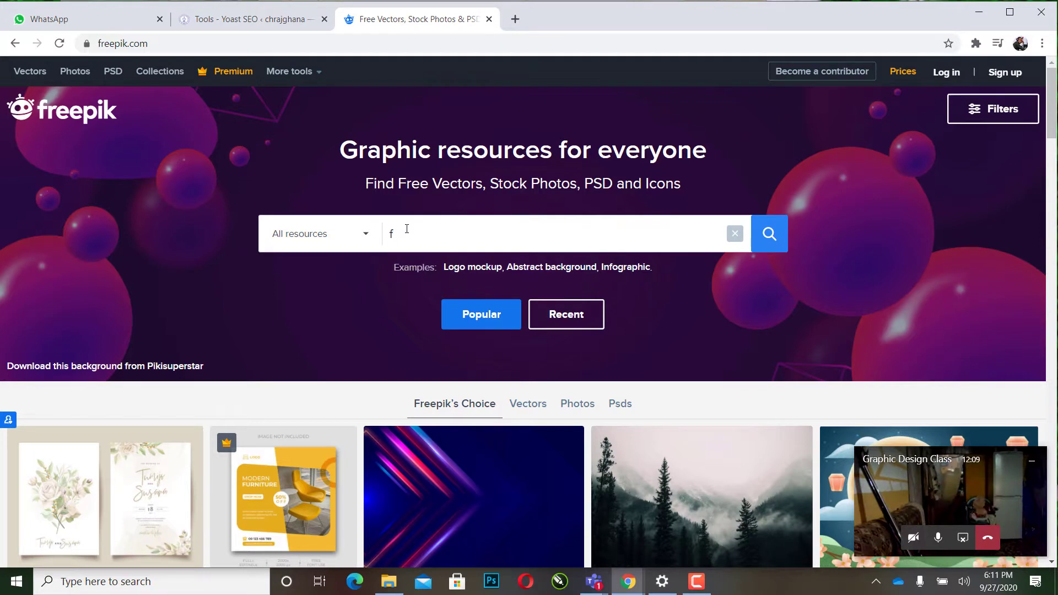
pyautogui.write('r')
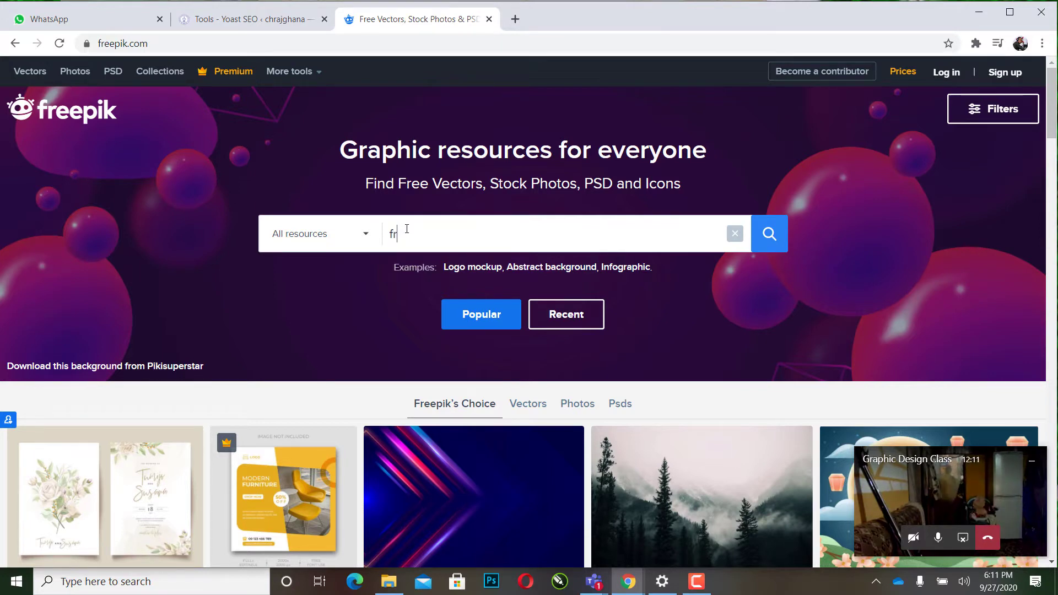
pyautogui.write('y')
pyautogui.press('BackSpace')
pyautogui.write('y')
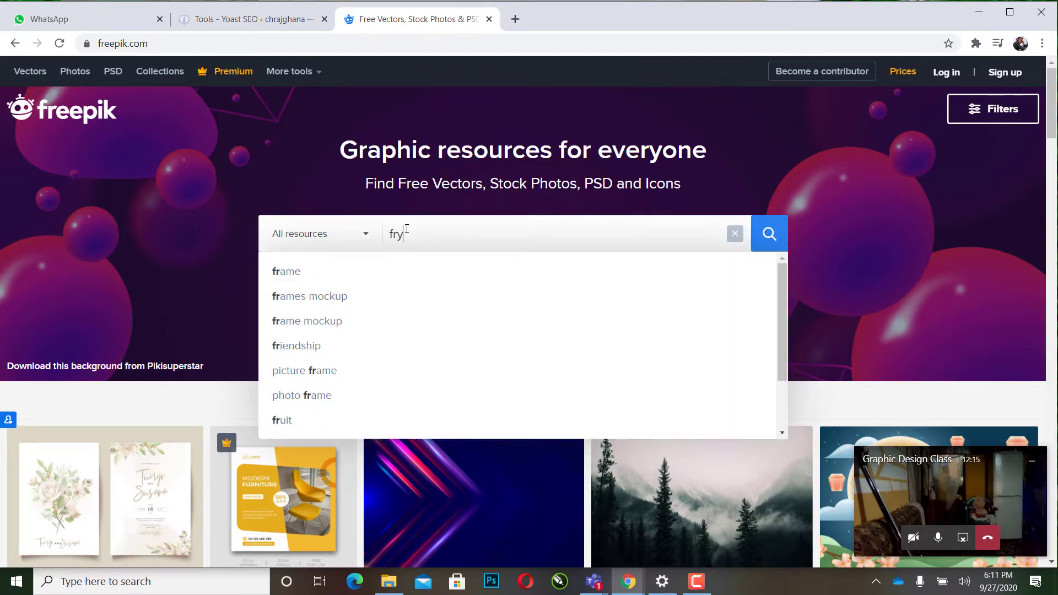
pyautogui.write('er')
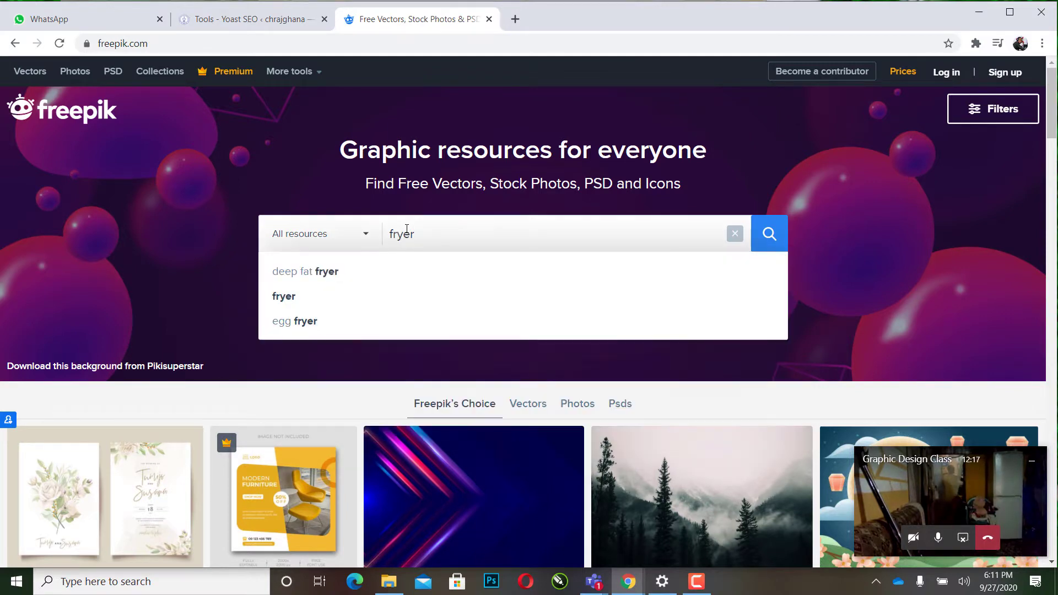
pyautogui.press('Return')
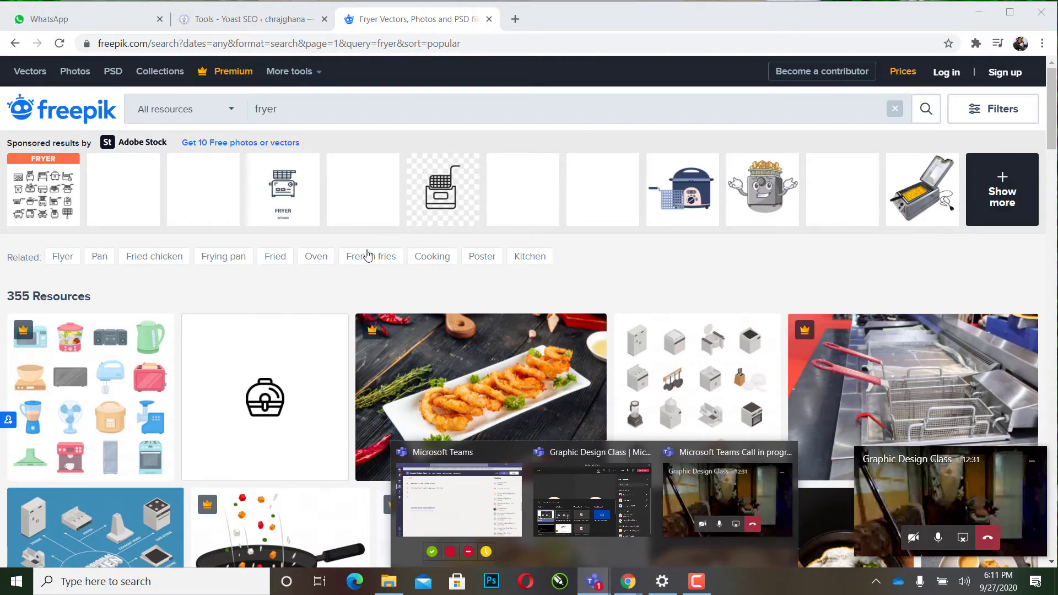
pyautogui.moveTo(594, 581)
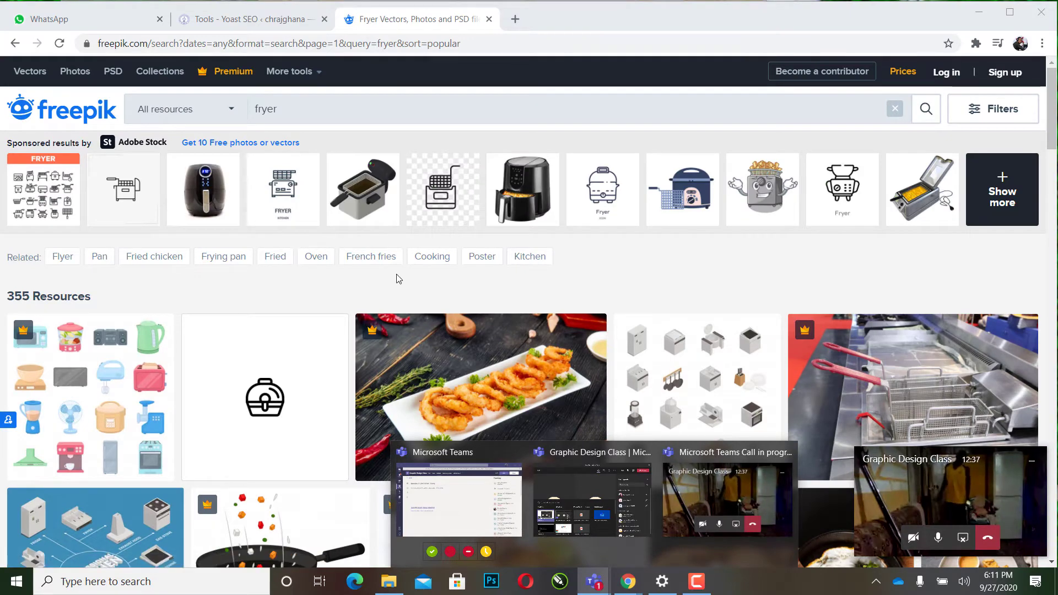
pyautogui.moveTo(481, 381)
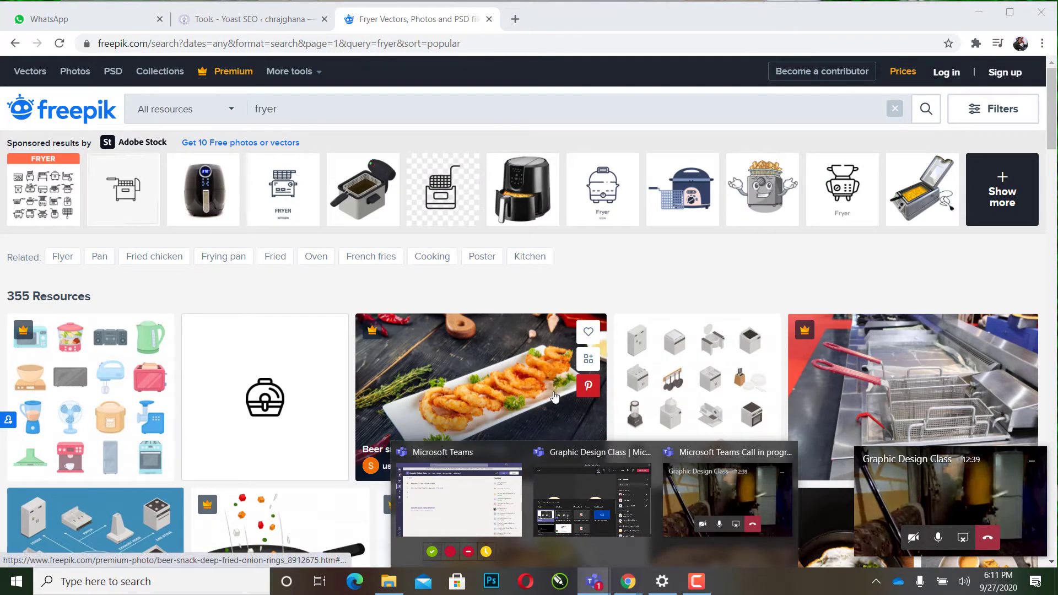
# Step: Mute all participants in the Teams Graphic Design Class meeting
pyautogui.click(581, 483)
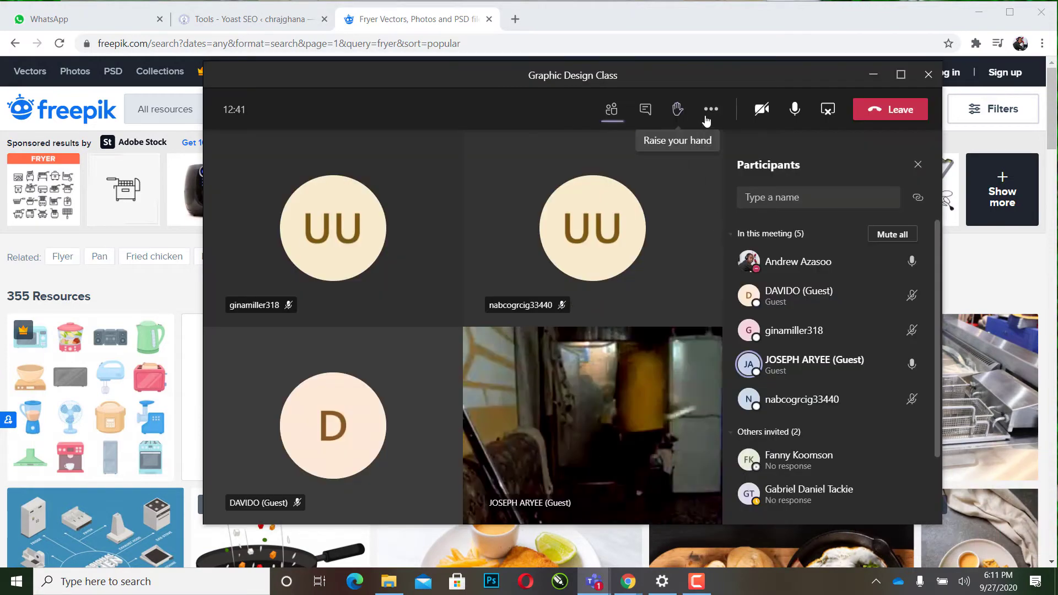
pyautogui.click(711, 111)
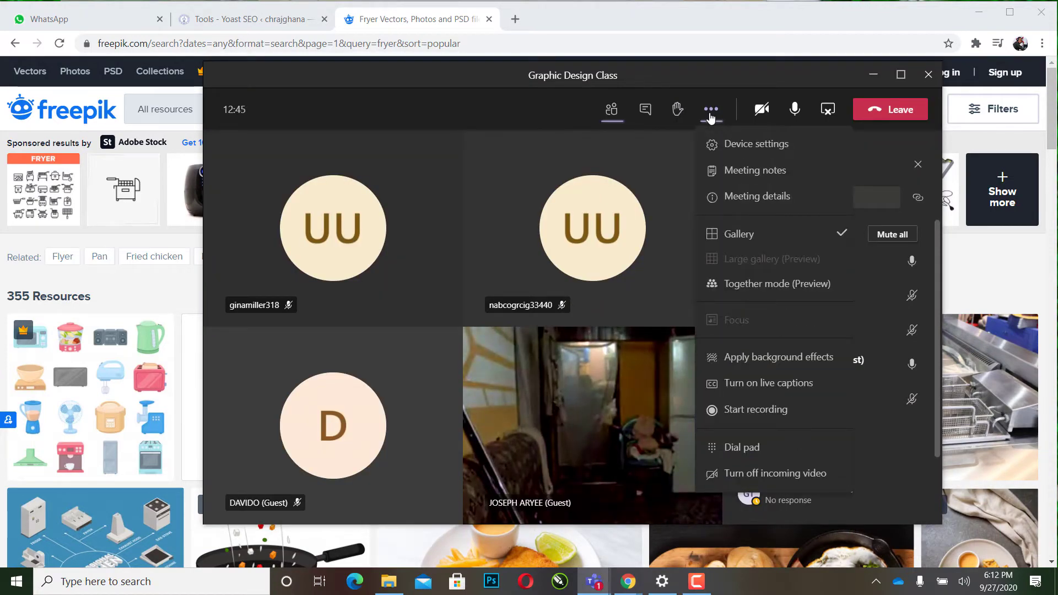
pyautogui.click(889, 234)
pyautogui.click(664, 322)
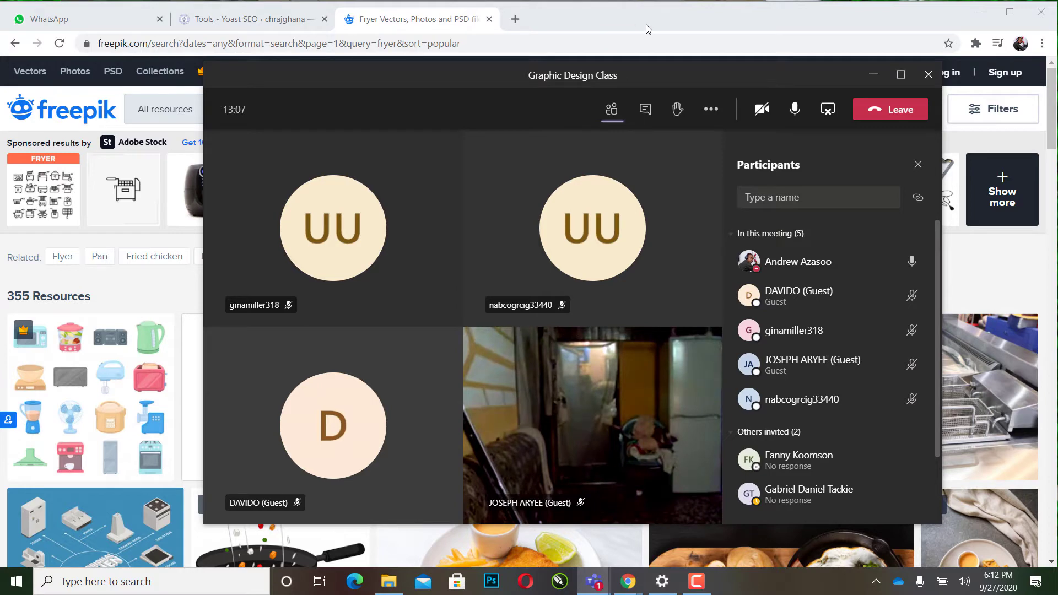
# Step: Check a participant's tile options, then return to the Freepik fryer results
pyautogui.rightClick(588, 395)
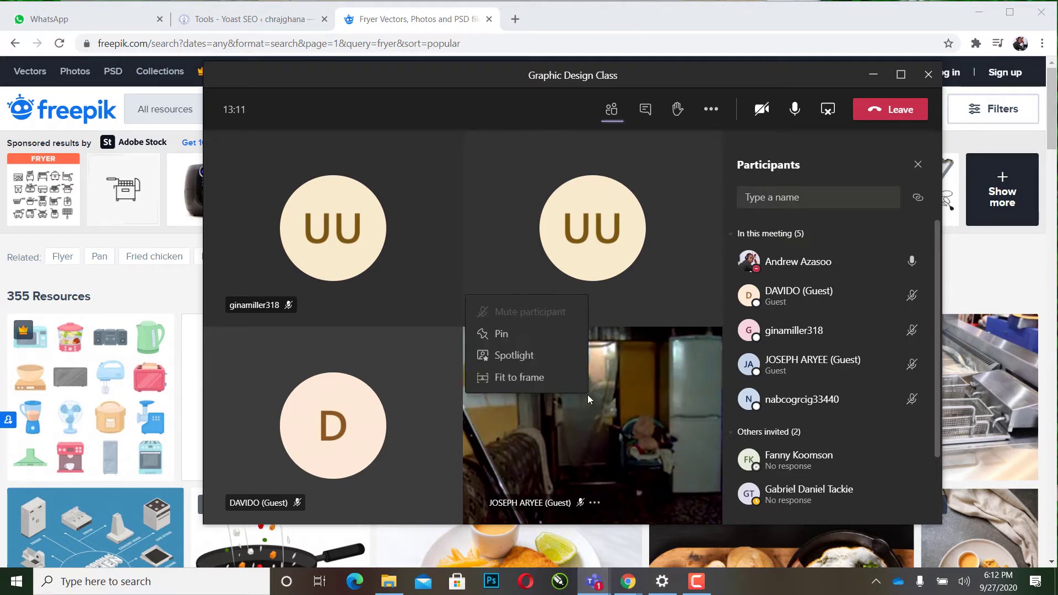
pyautogui.click(443, 130)
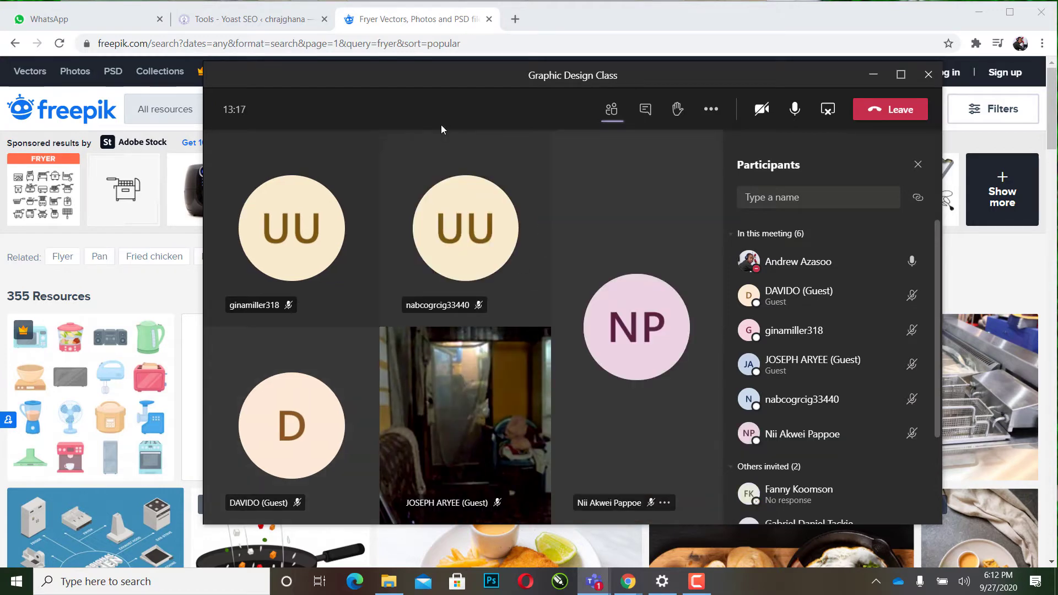
pyautogui.click(573, 25)
# Step: Scroll through the Freepik fryer search results
pyautogui.scroll(-2, 471, 312)
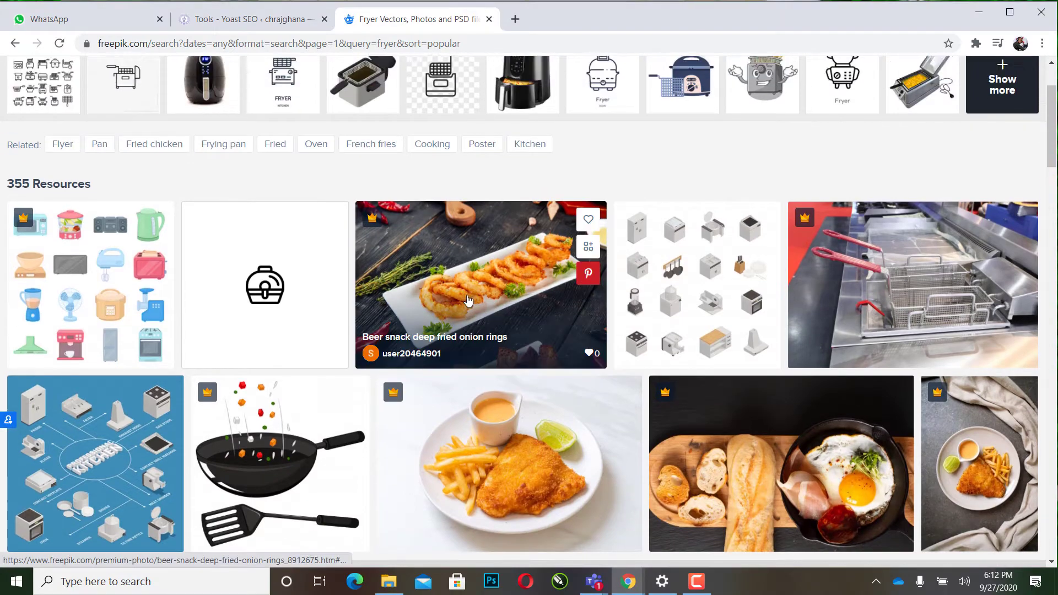
pyautogui.scroll(2, 472, 312)
pyautogui.scroll(-6, 326, 214)
pyautogui.scroll(-9, 326, 214)
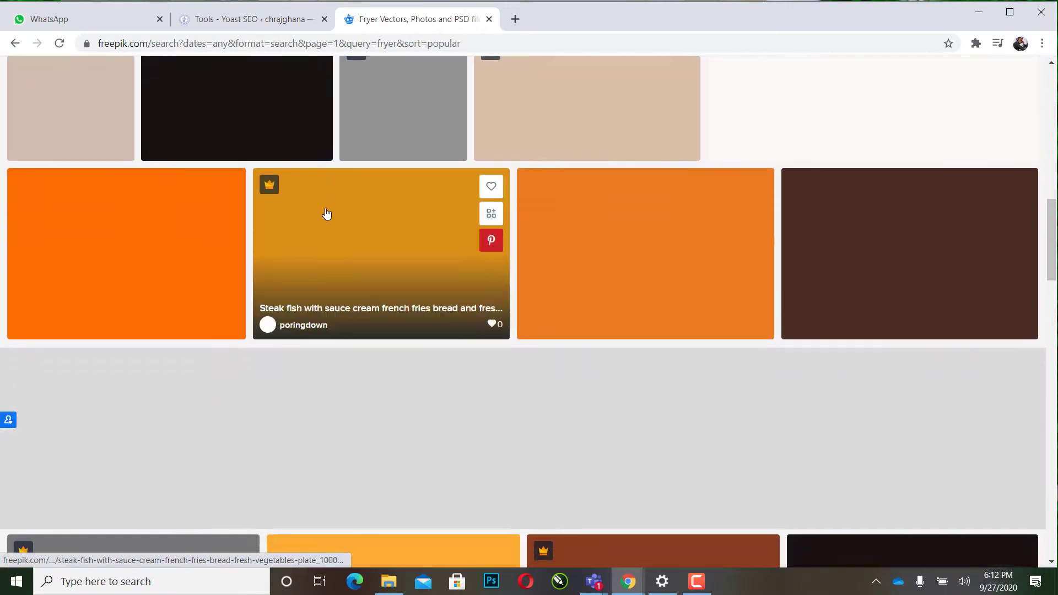
pyautogui.scroll(8, 325, 214)
pyautogui.scroll(4, 261, 158)
pyautogui.scroll(-2, 261, 158)
pyautogui.scroll(-3, 262, 160)
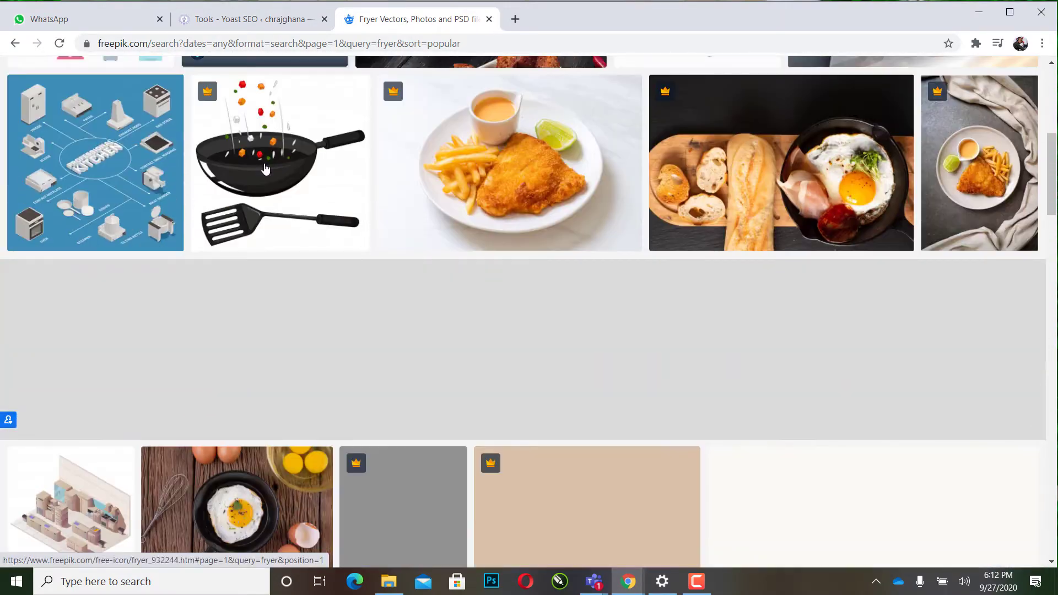
pyautogui.scroll(-2, 265, 164)
pyautogui.scroll(-4, 266, 164)
pyautogui.scroll(10, 266, 165)
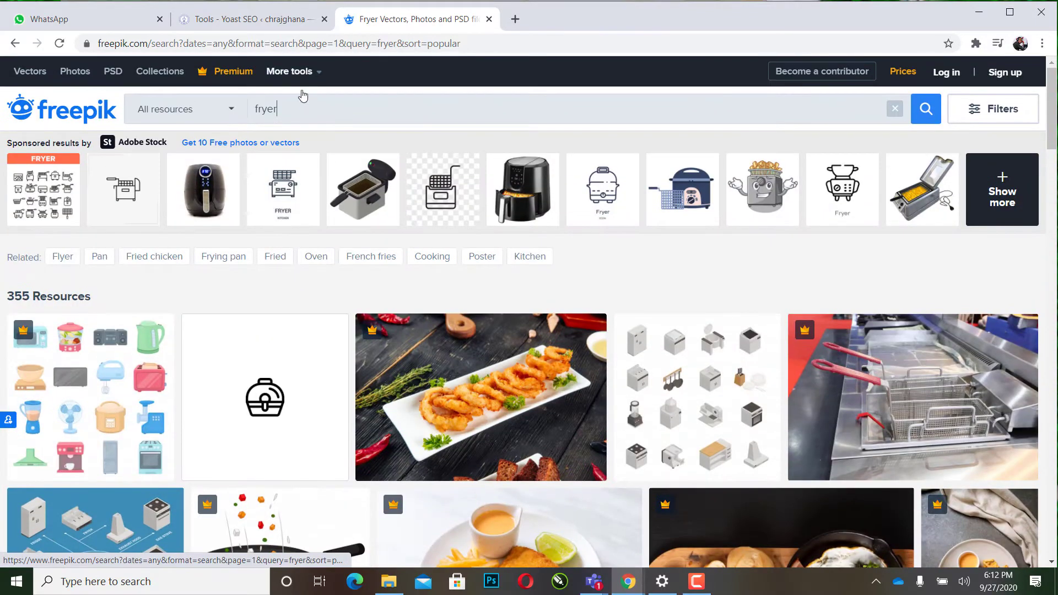
# Step: Replace the search with 'design' and browse the design results
pyautogui.click(245, 110)
pyautogui.write('desi')
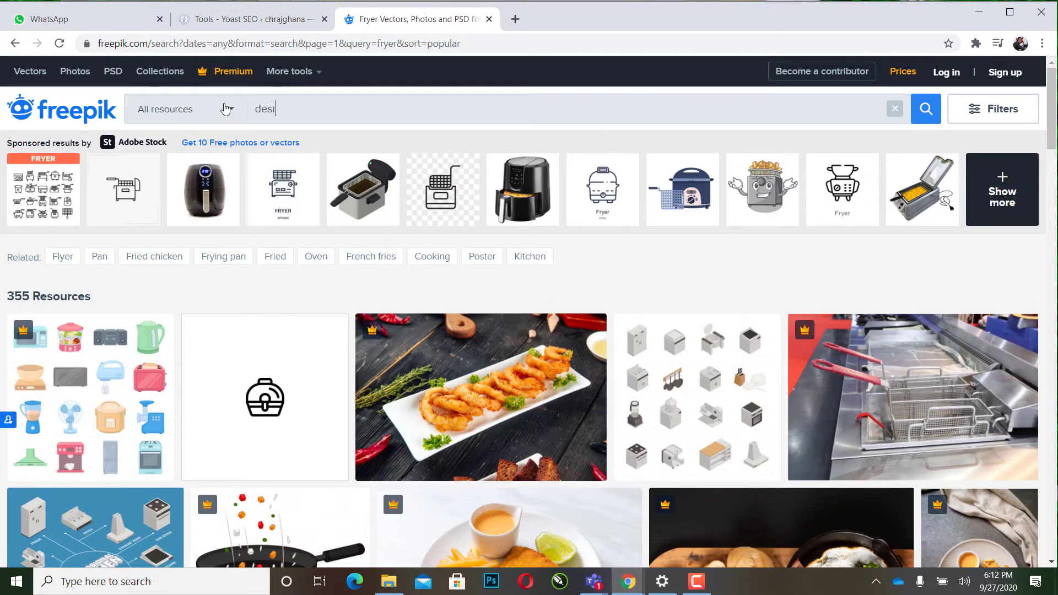
pyautogui.write('gn')
pyautogui.press('Return')
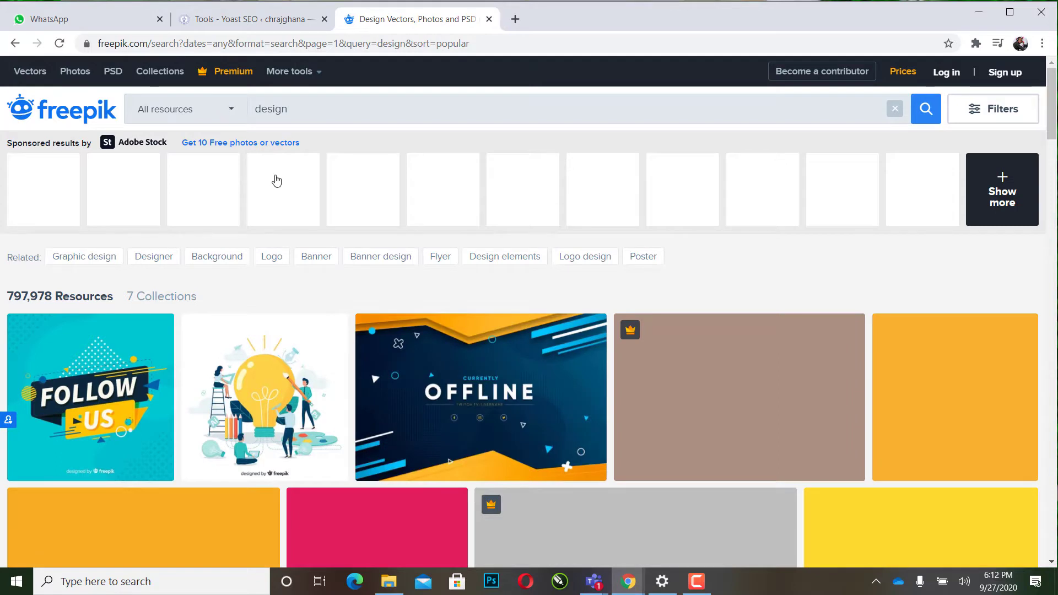
pyautogui.scroll(-1, 310, 220)
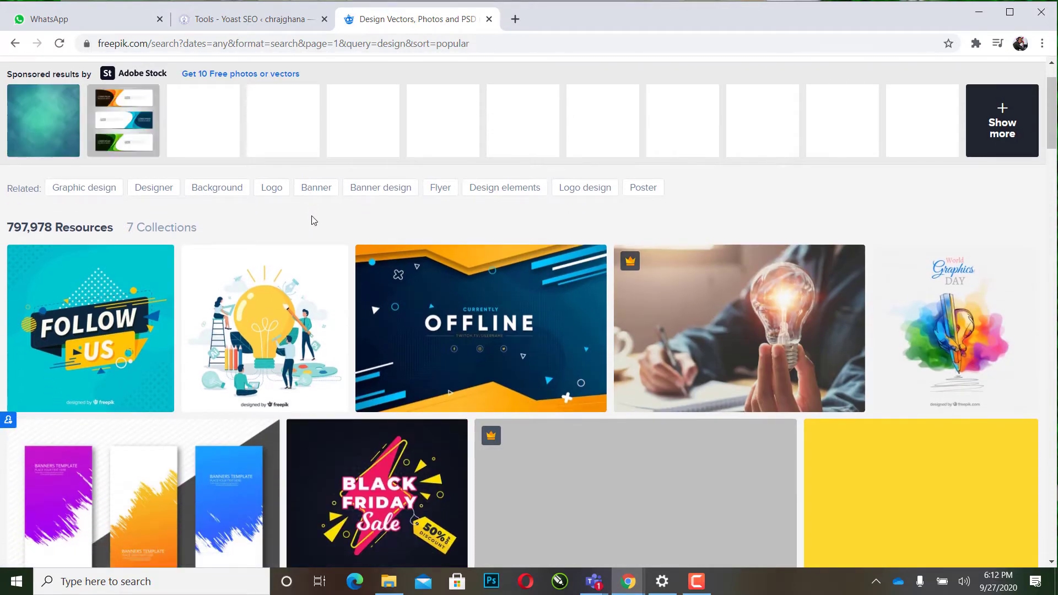
pyautogui.scroll(-1, 306, 224)
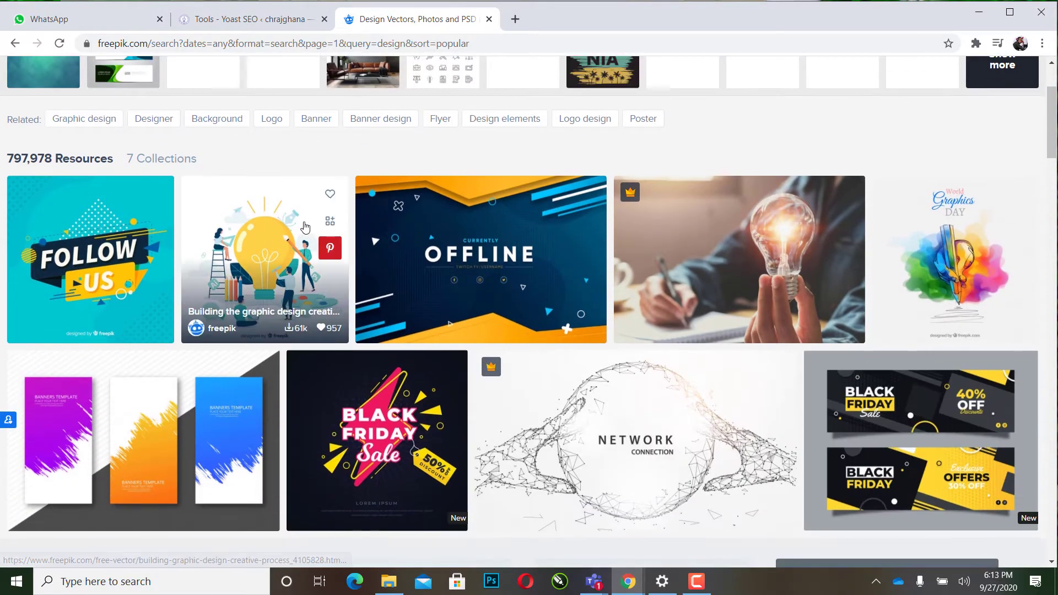
pyautogui.scroll(-1, 306, 227)
pyautogui.scroll(-1, 306, 227)
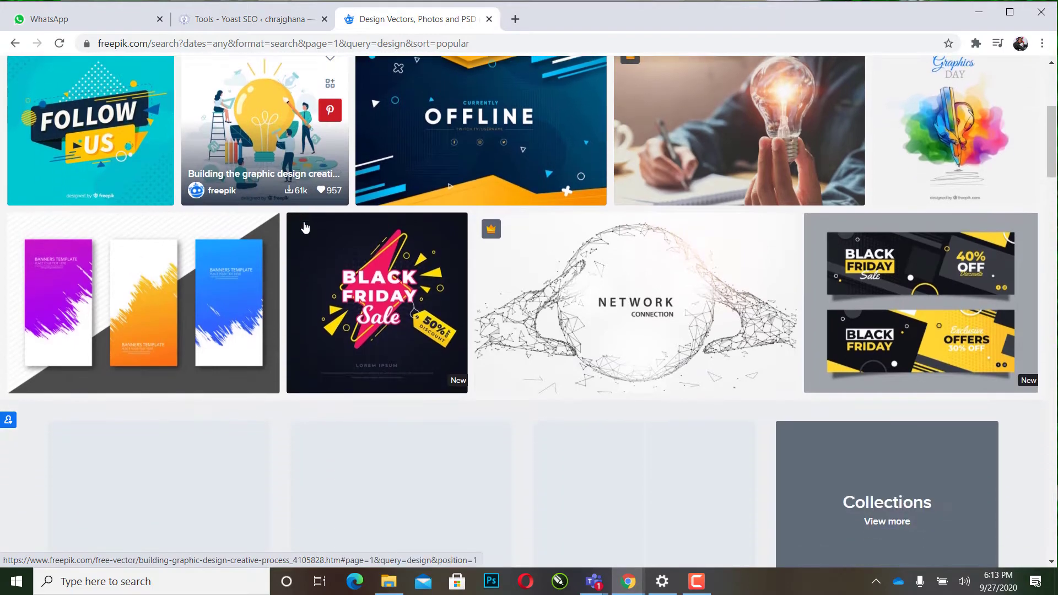
pyautogui.scroll(-1, 306, 227)
pyautogui.scroll(1, 305, 227)
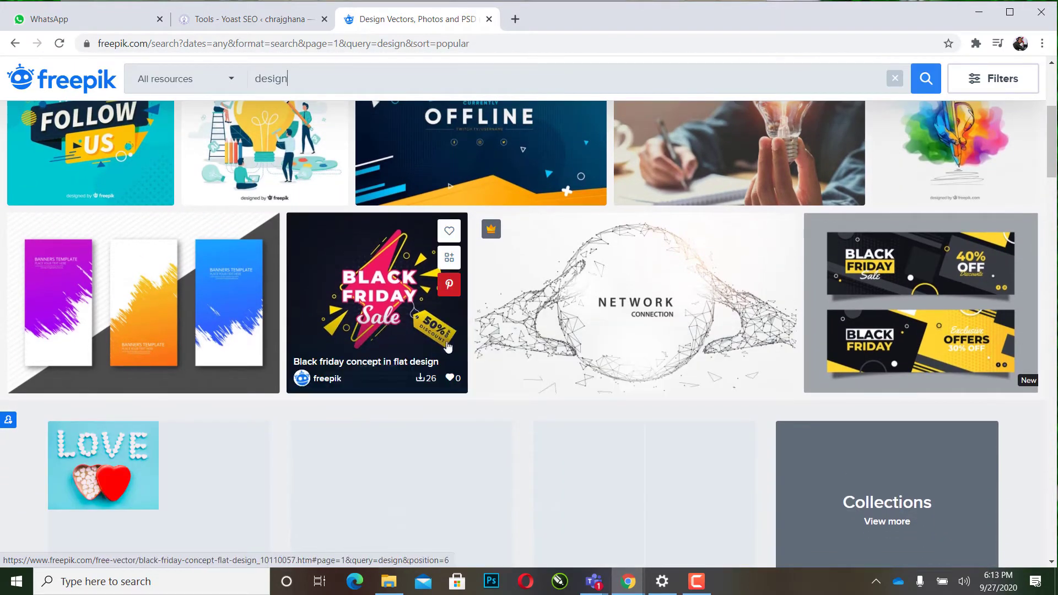
pyautogui.scroll(-4, 958, 423)
pyautogui.scroll(9, 301, 205)
pyautogui.write('flyer')
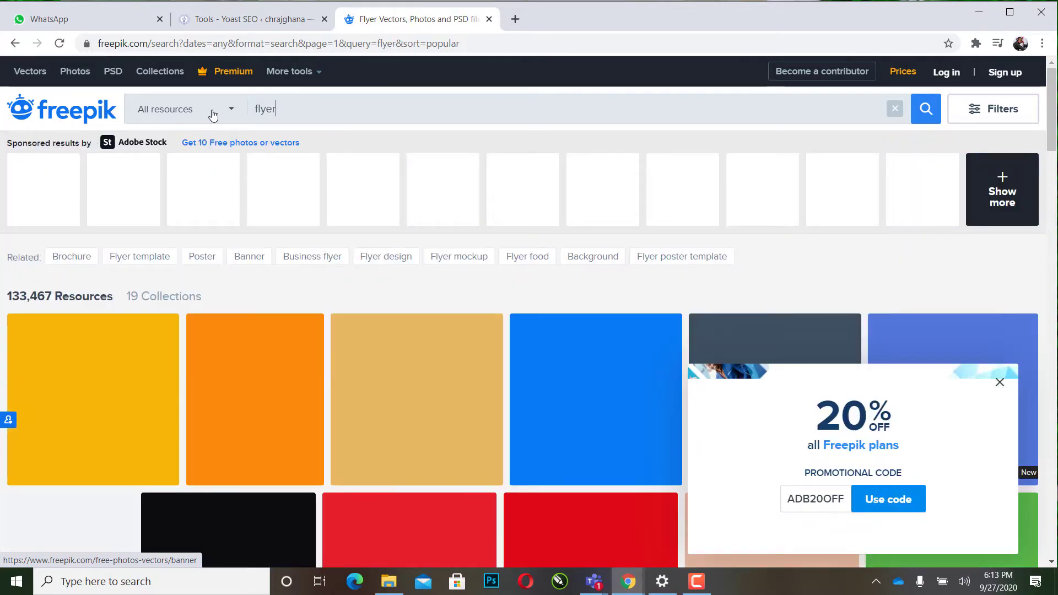
# Step: Close the 20% off promotion and browse the flyer template results
pyautogui.click(1004, 386)
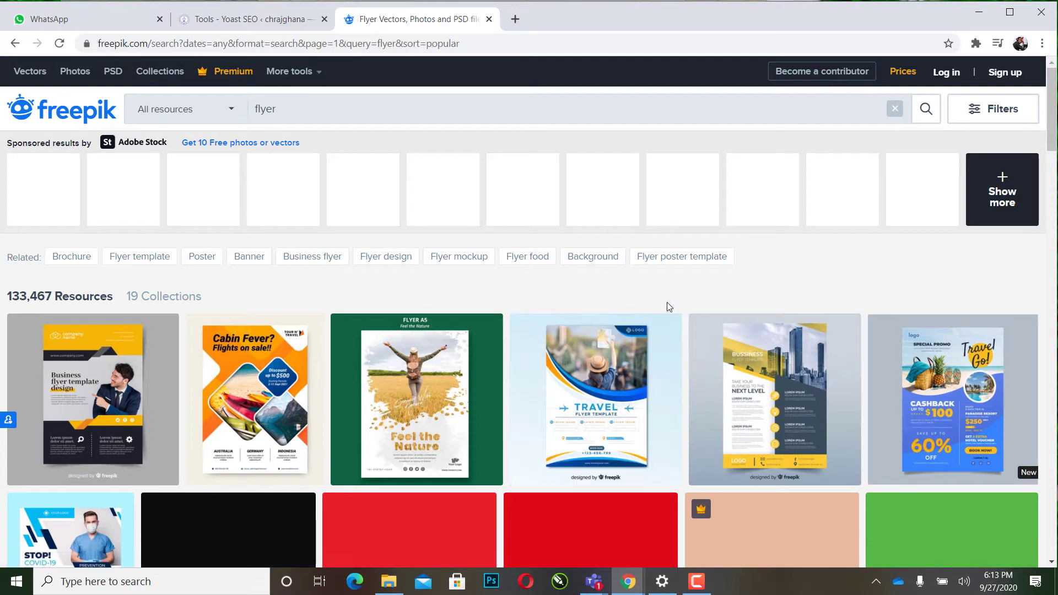
pyautogui.scroll(-2, 669, 304)
pyautogui.scroll(-1, 513, 246)
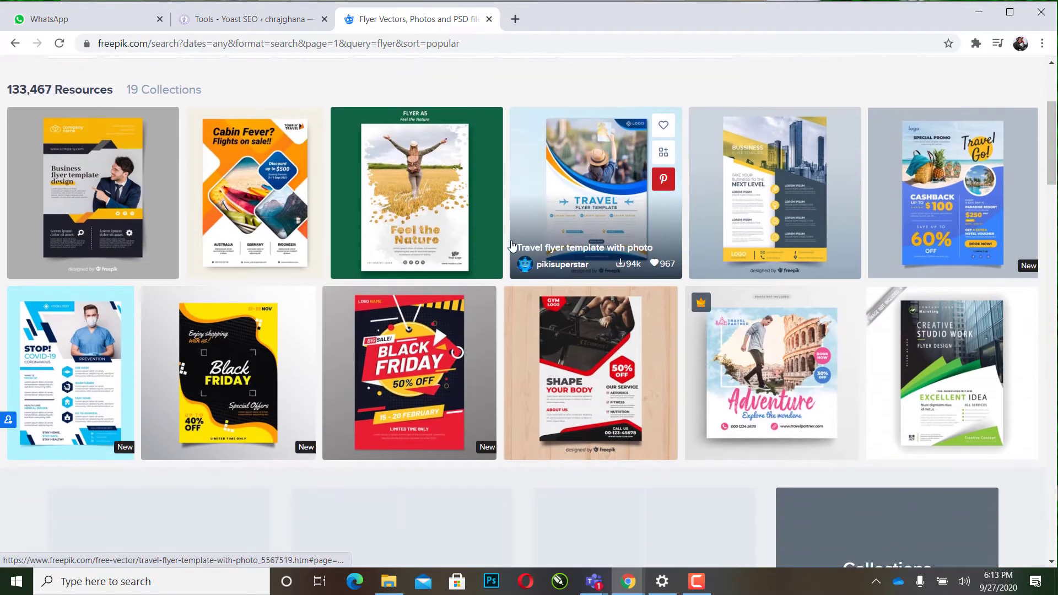
pyautogui.scroll(-2, 530, 215)
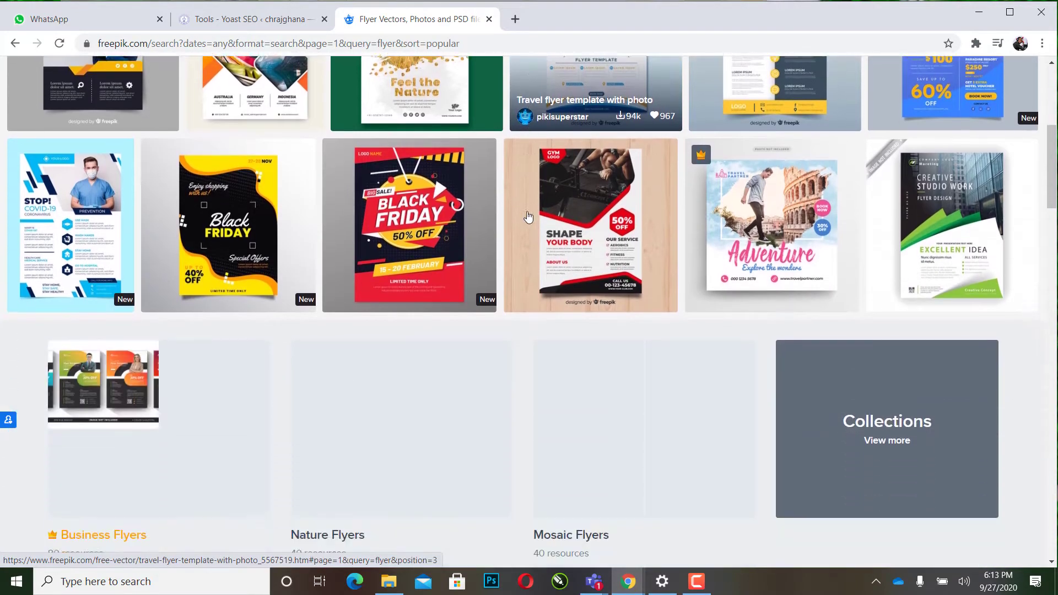
pyautogui.scroll(-2, 530, 215)
pyautogui.scroll(-1, 530, 215)
pyautogui.scroll(-2, 530, 215)
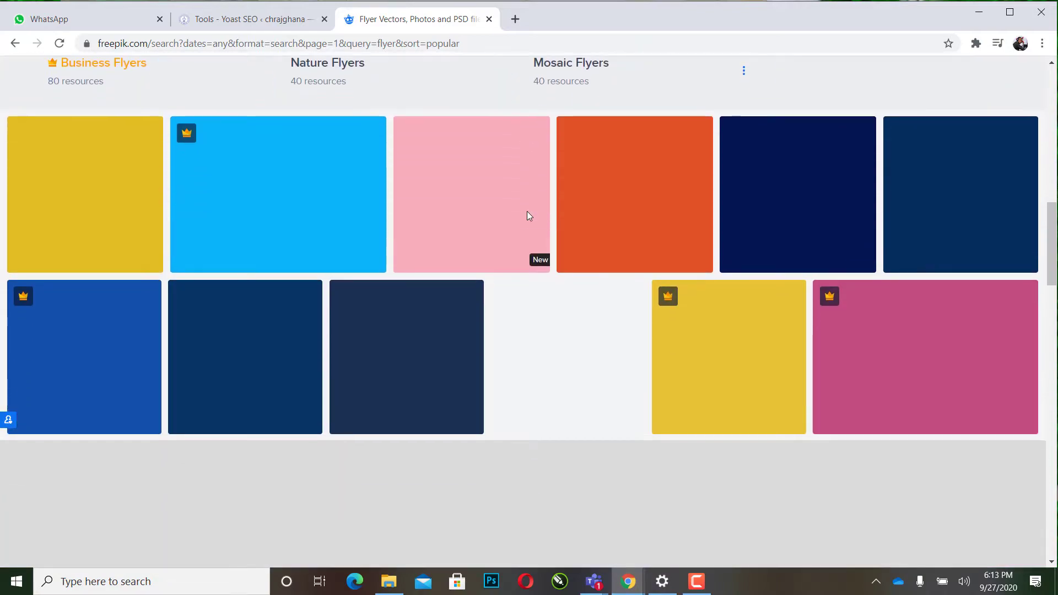
pyautogui.scroll(3, 527, 212)
pyautogui.scroll(3, 526, 212)
pyautogui.scroll(4, 525, 215)
pyautogui.scroll(3, 525, 218)
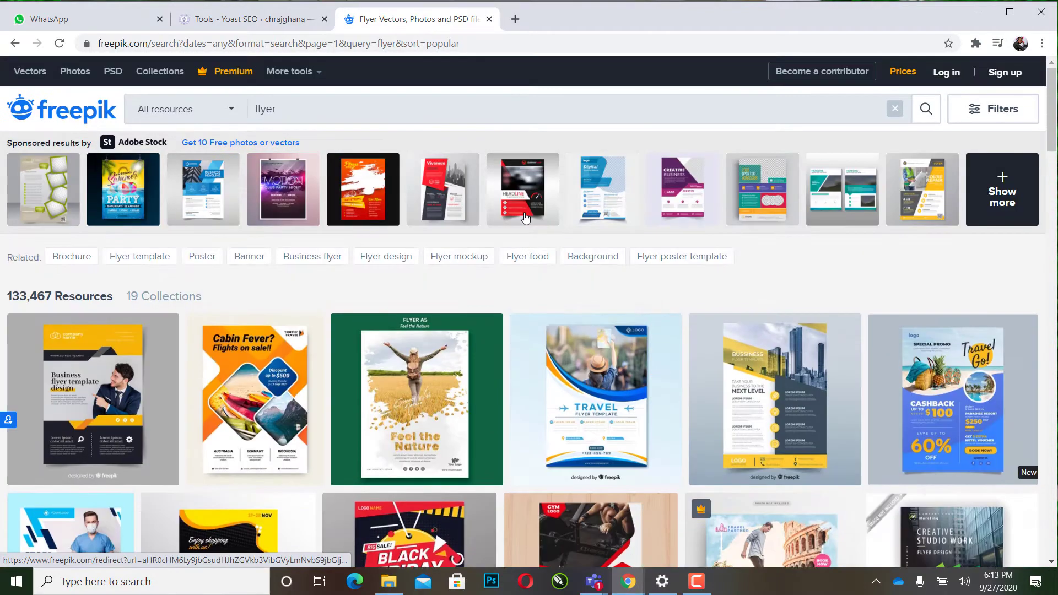
pyautogui.scroll(-5, 524, 215)
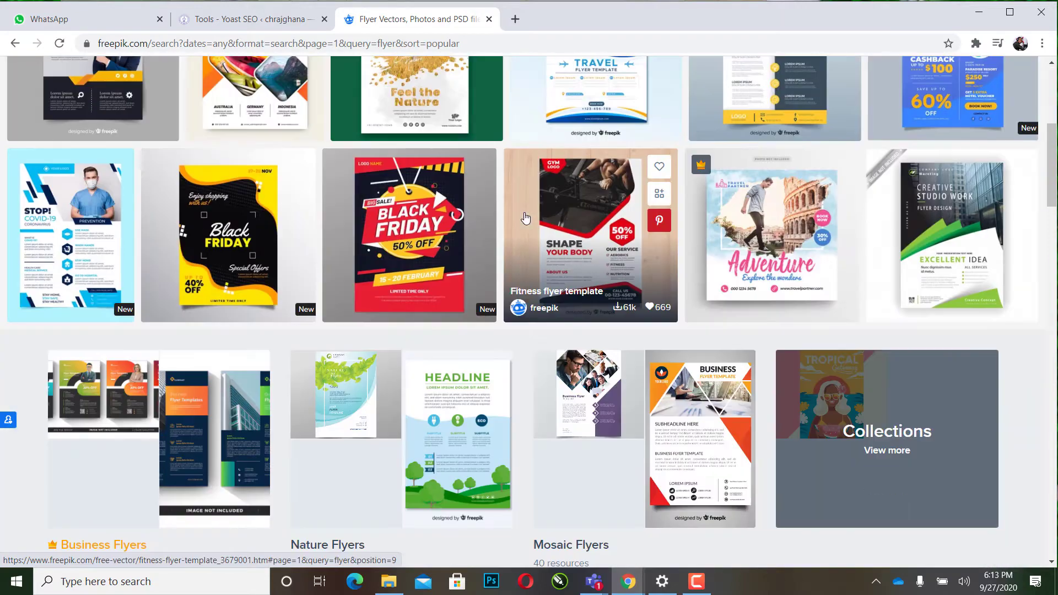
pyautogui.scroll(-3, 525, 215)
pyautogui.scroll(-2, 524, 216)
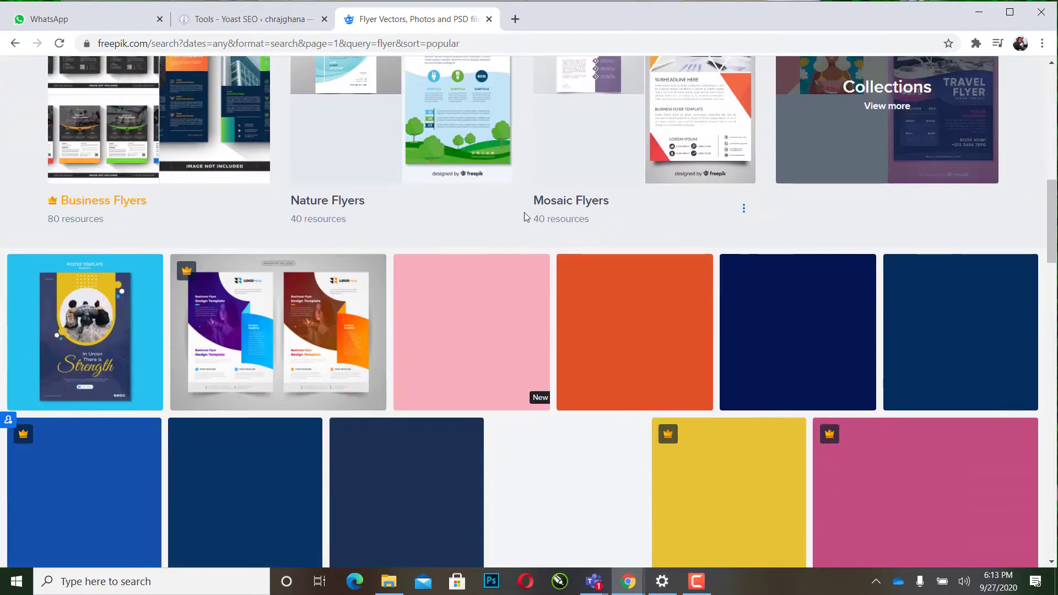
pyautogui.scroll(-1, 525, 217)
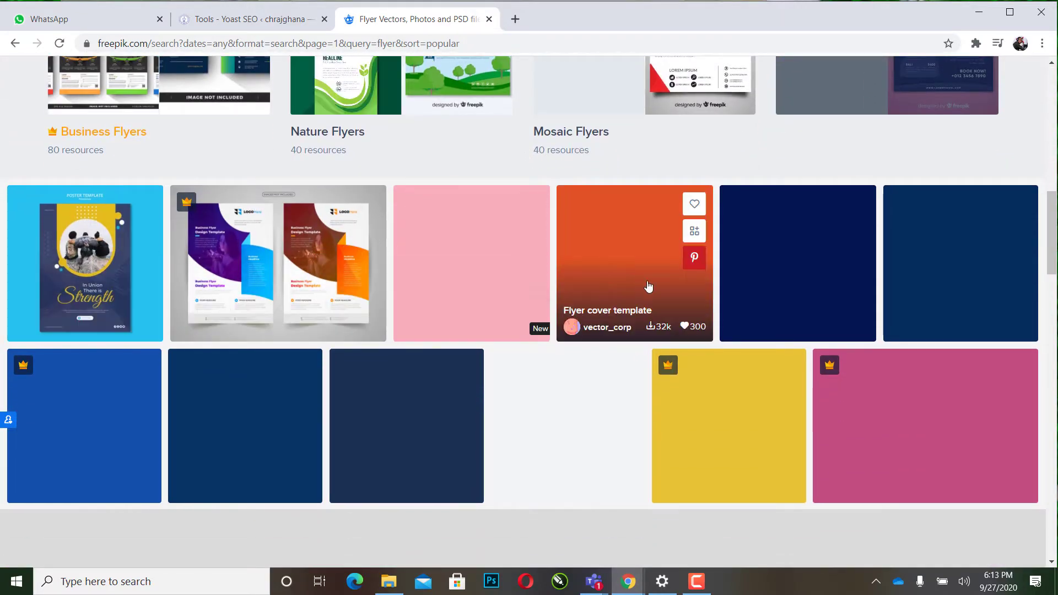
# Step: Scroll further down to the Business, Nature and Mosaic Flyers collections
pyautogui.scroll(5, 885, 340)
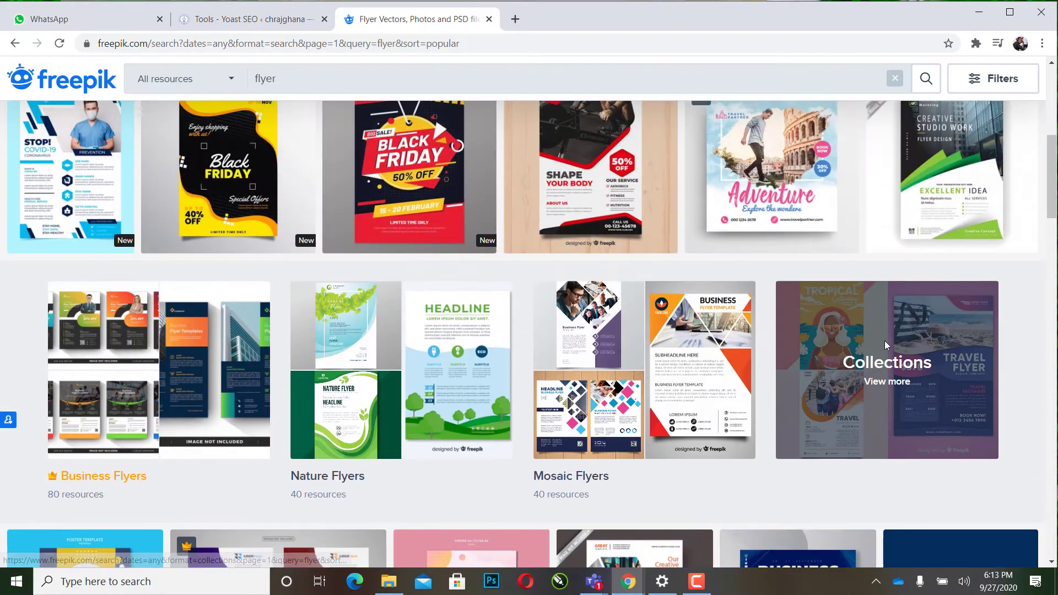
pyautogui.scroll(-2, 885, 346)
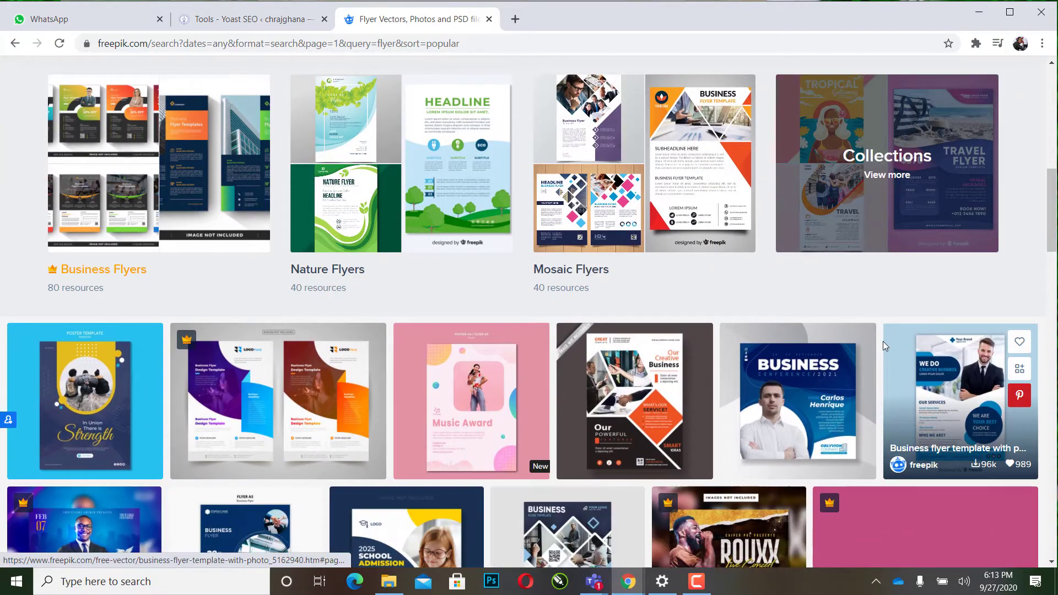
pyautogui.scroll(-2, 885, 346)
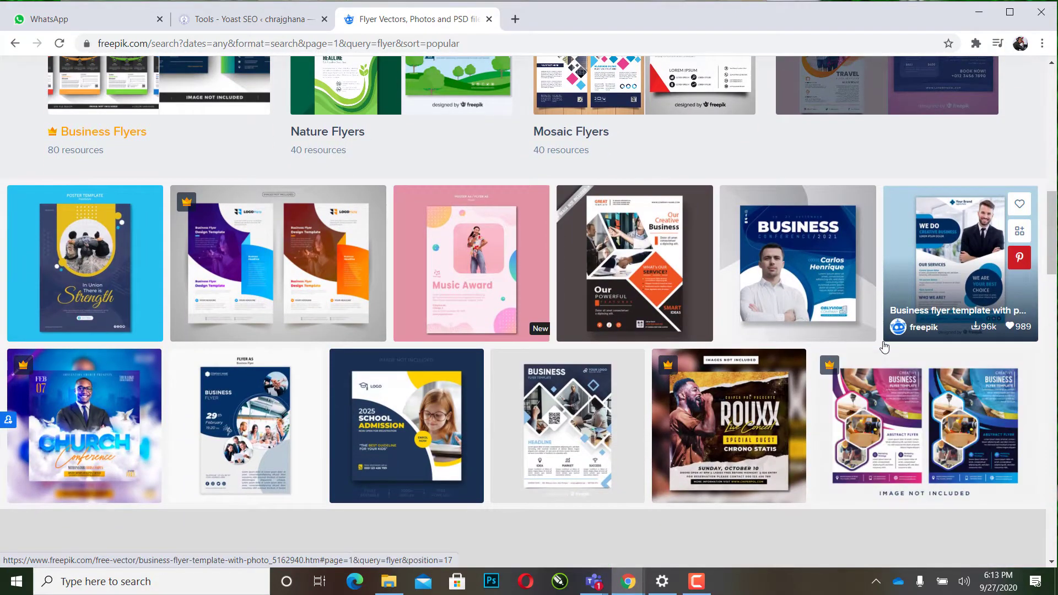
pyautogui.scroll(-2, 885, 346)
pyautogui.scroll(3, 885, 346)
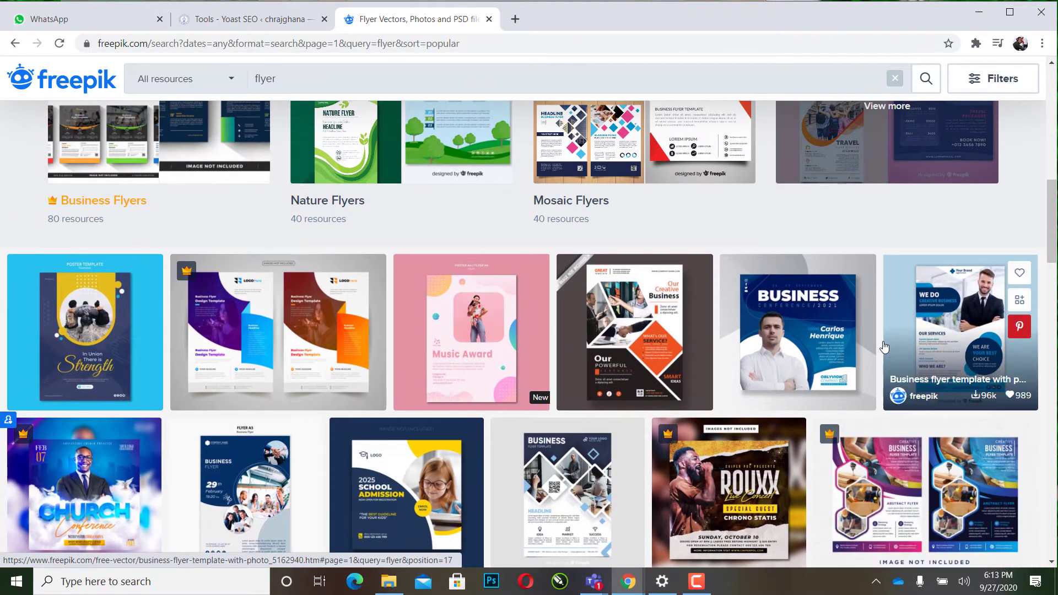
pyautogui.scroll(-4, 884, 346)
pyautogui.scroll(-3, 883, 346)
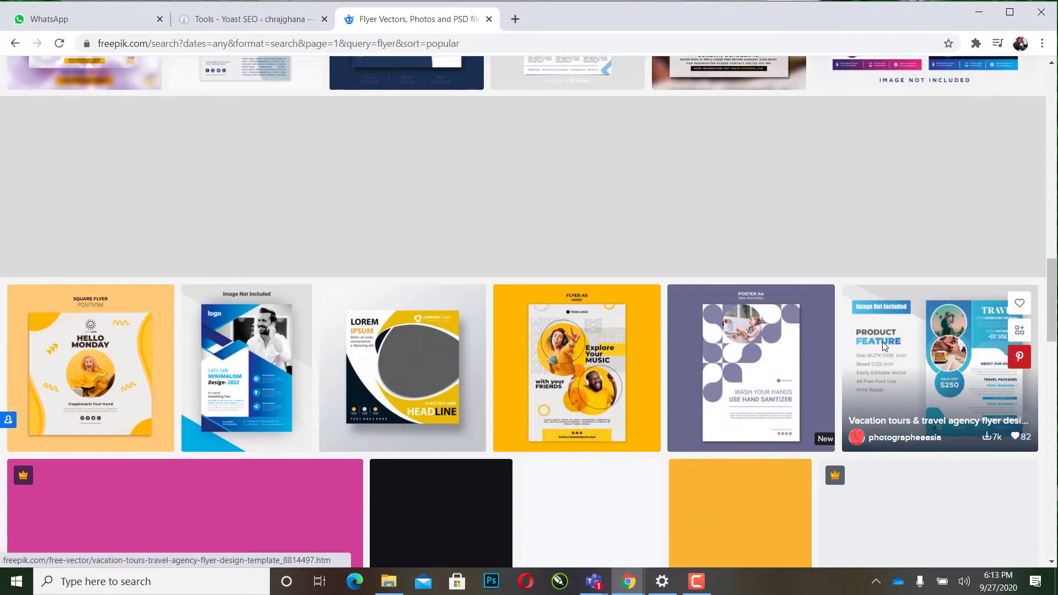
pyautogui.scroll(-2, 882, 342)
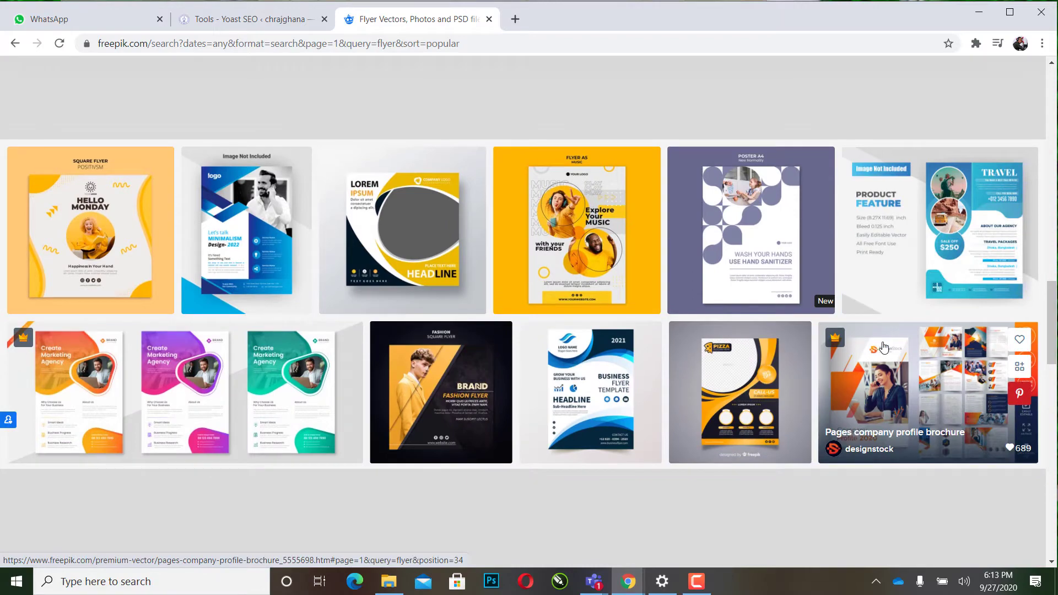
pyautogui.scroll(-1, 884, 347)
pyautogui.scroll(-1, 883, 346)
pyautogui.scroll(-1, 884, 346)
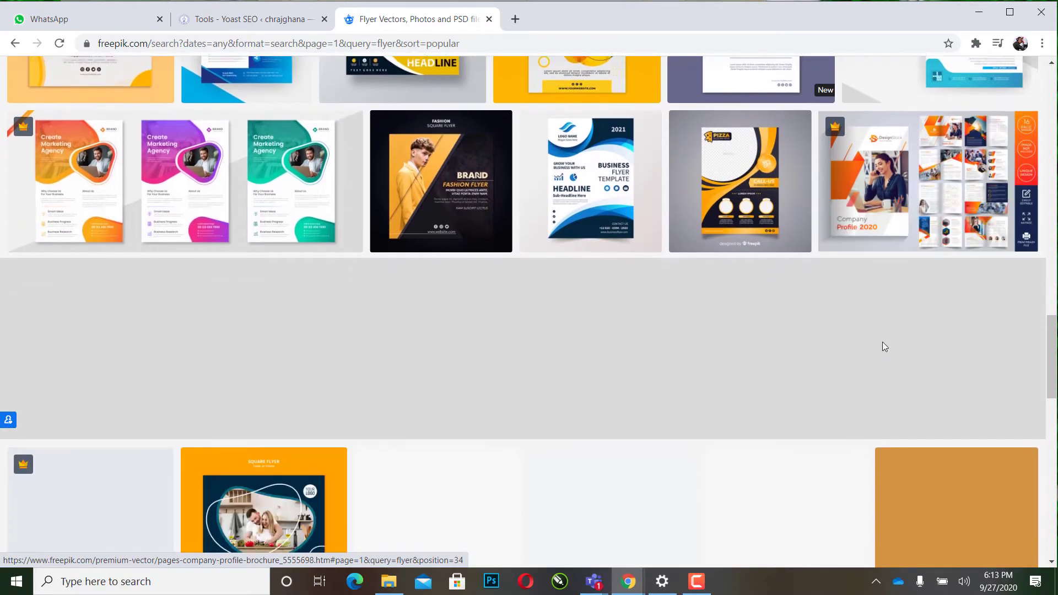
pyautogui.scroll(-1, 885, 347)
pyautogui.scroll(2, 882, 346)
pyautogui.scroll(-2, 882, 346)
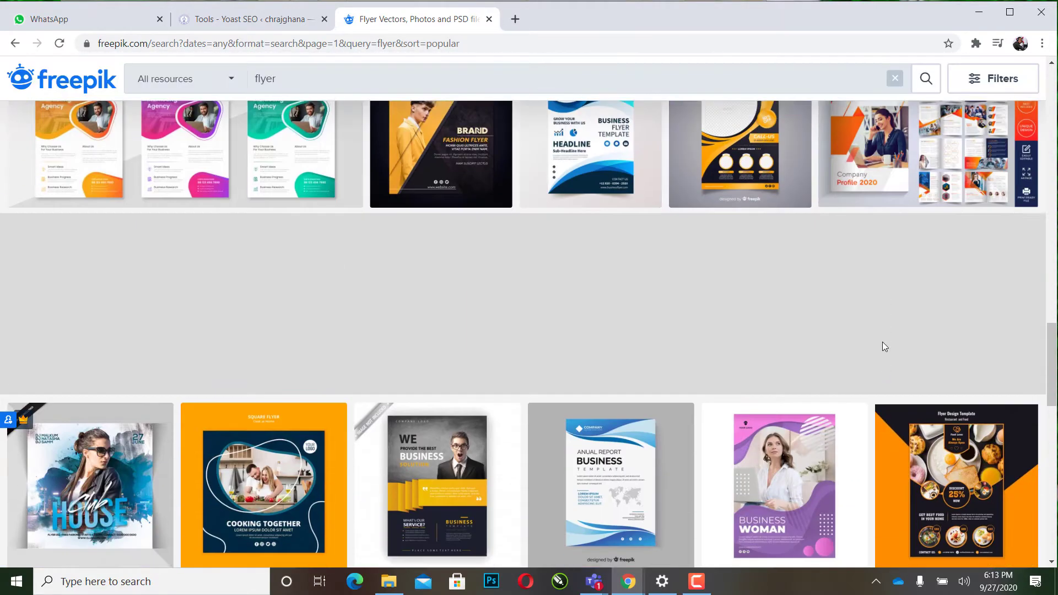
pyautogui.scroll(-1, 882, 343)
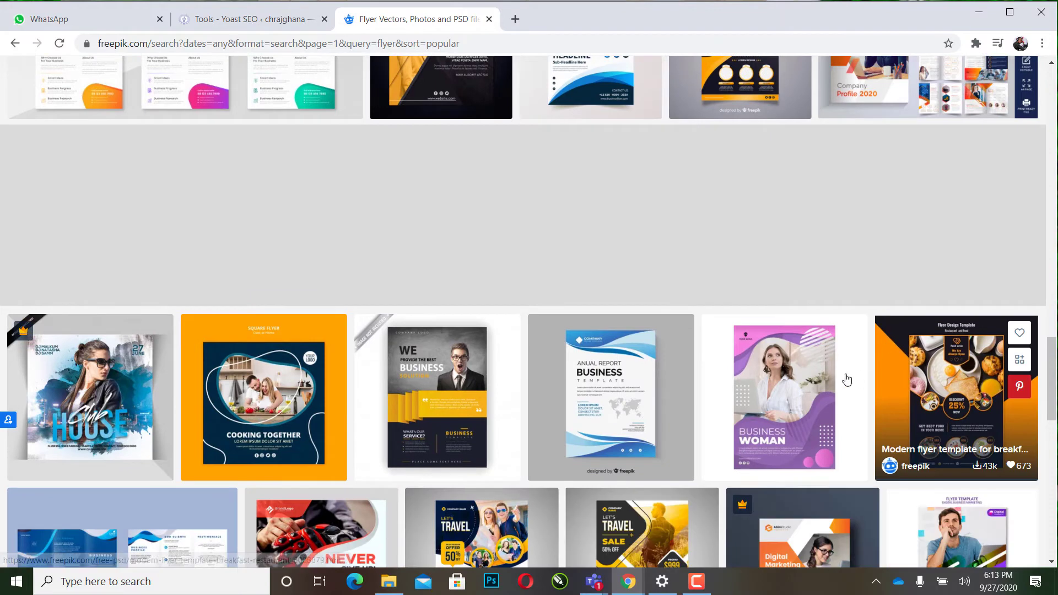
# Step: Download the free Business Woman laptop poster template with attribution, then close its page
pyautogui.click(776, 389)
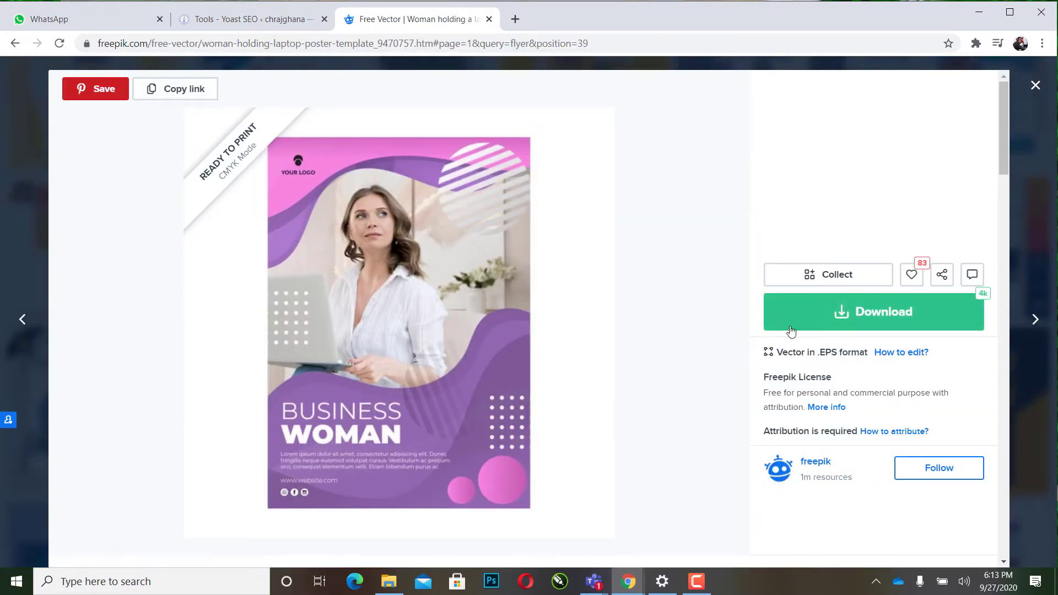
pyautogui.click(795, 326)
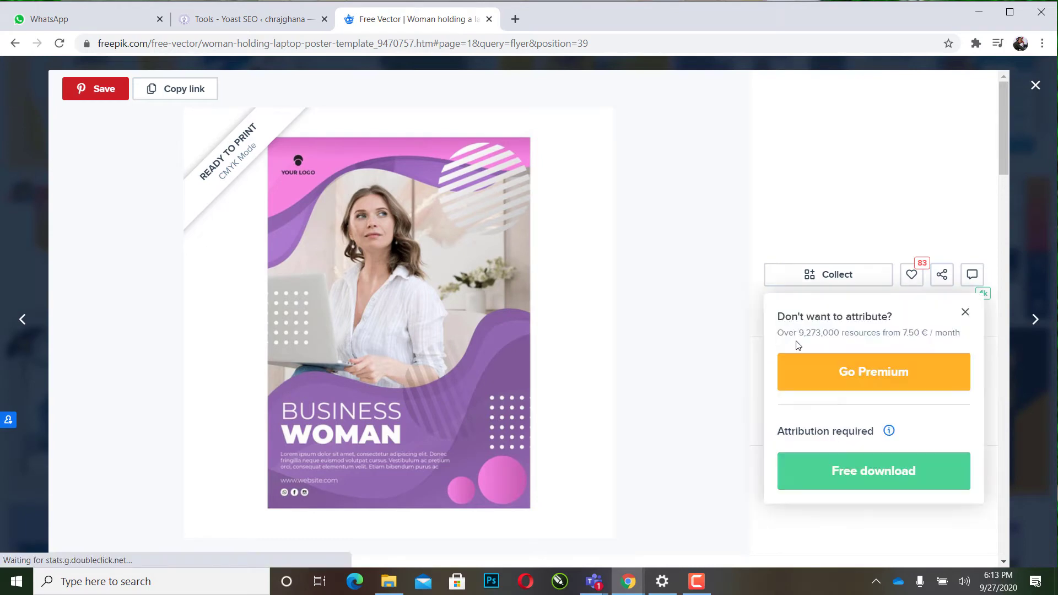
pyautogui.click(827, 473)
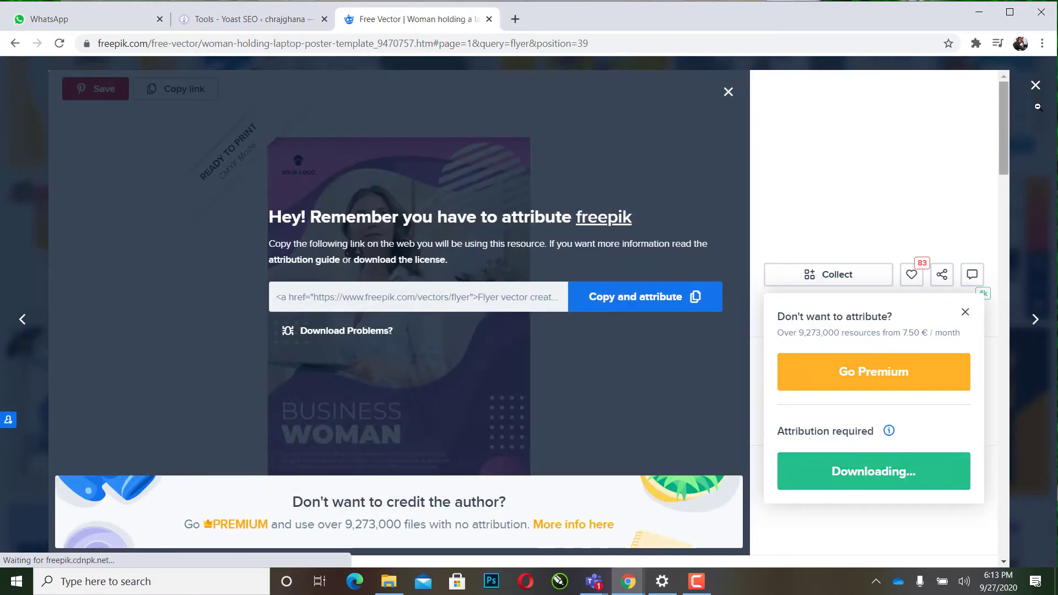
pyautogui.click(1035, 86)
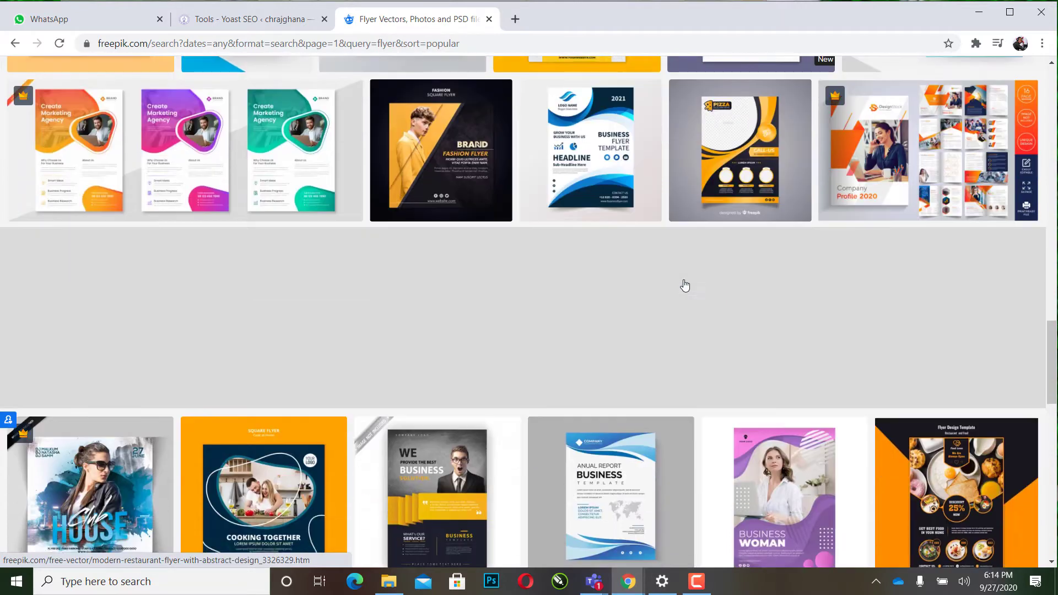
# Step: Go to page 2 of the flyer results and close the redirect popup
pyautogui.scroll(-5, 685, 284)
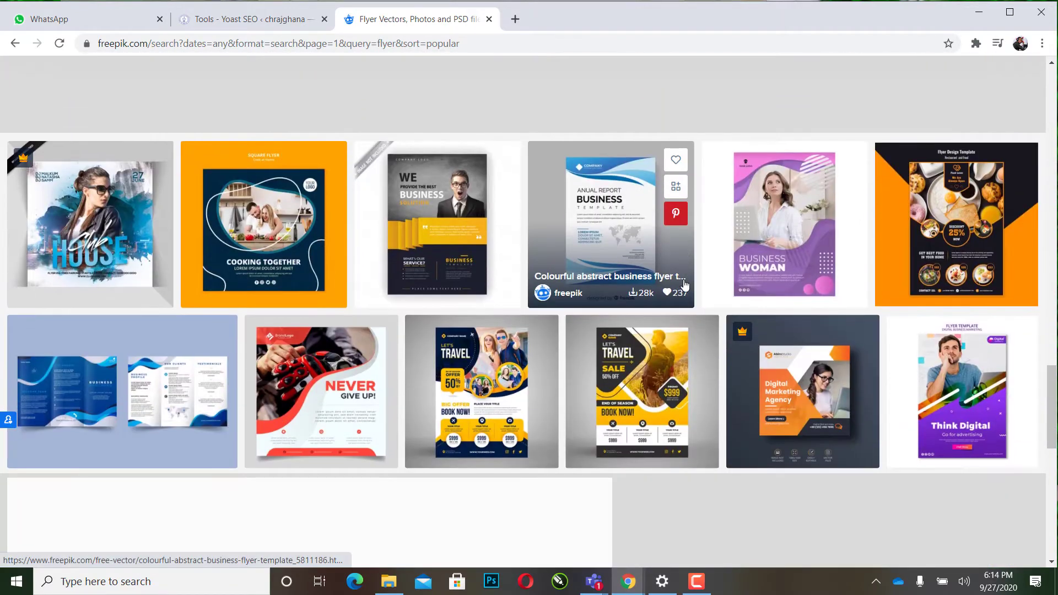
pyautogui.scroll(-1, 685, 285)
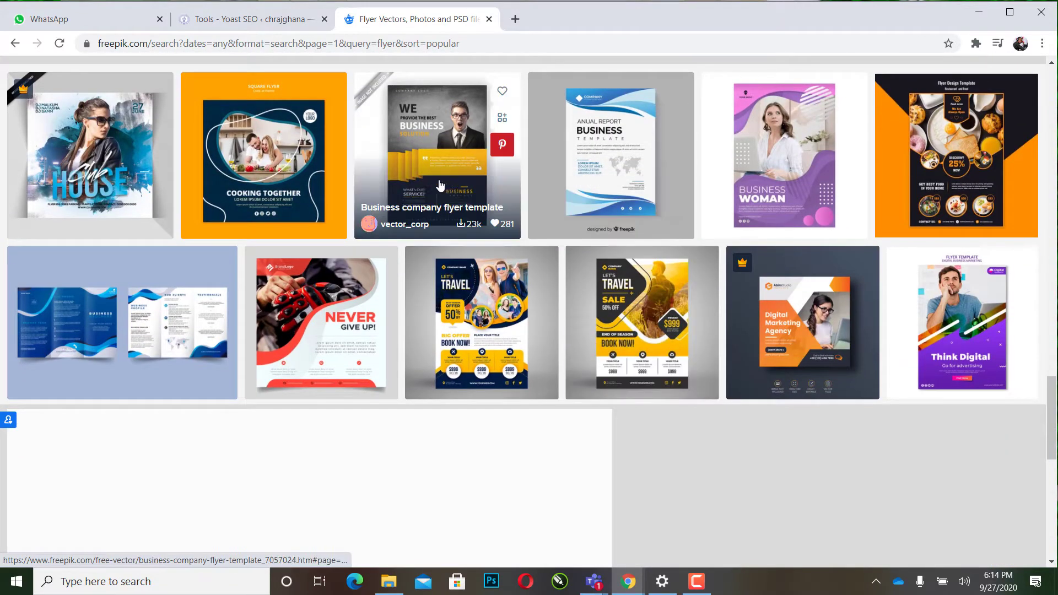
pyautogui.scroll(-4, 459, 228)
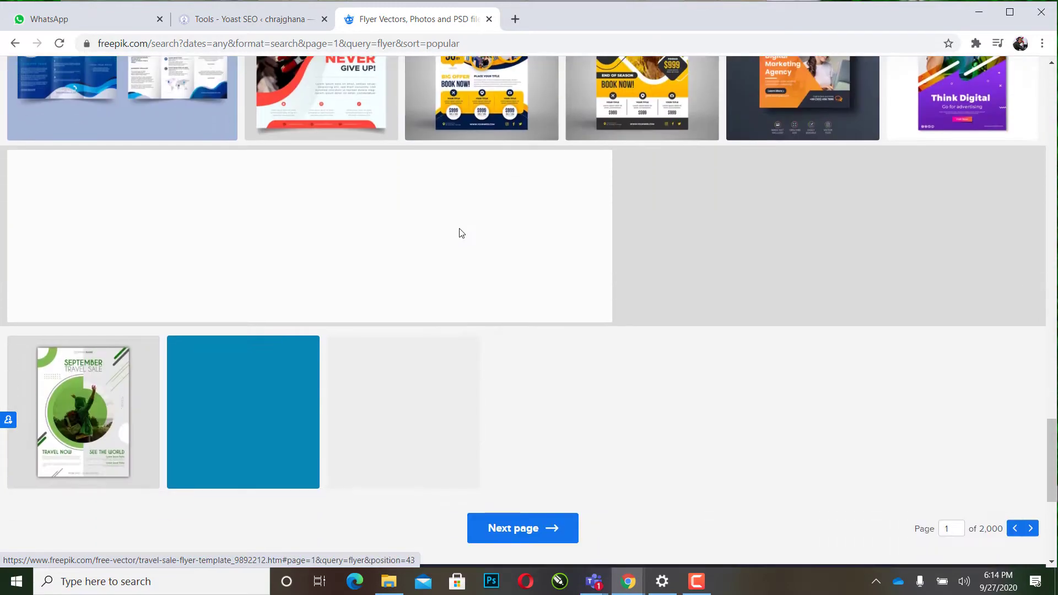
pyautogui.scroll(-1, 458, 229)
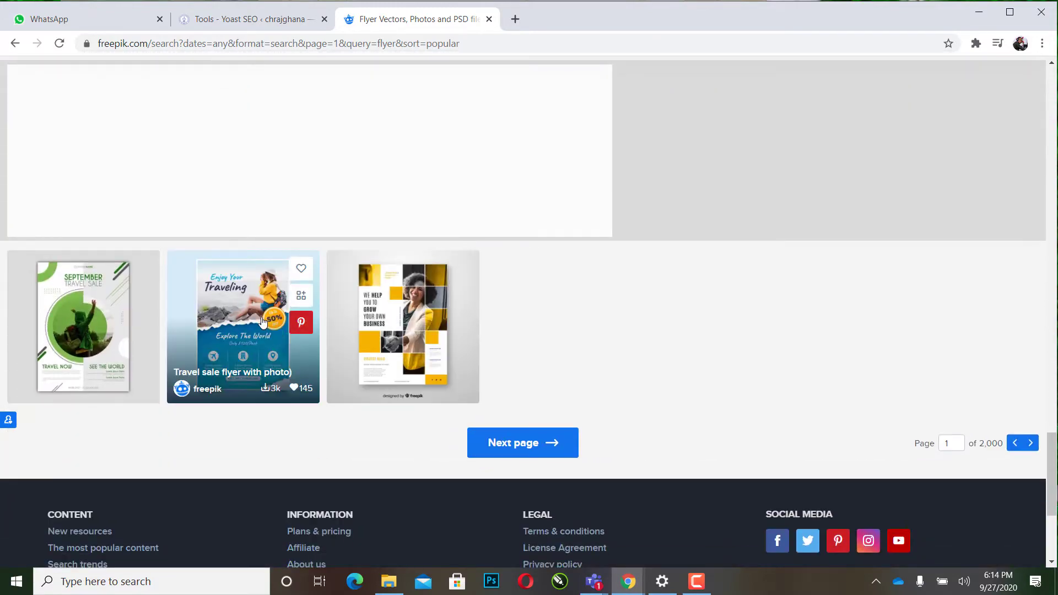
pyautogui.scroll(1, 524, 349)
pyautogui.scroll(4, 524, 349)
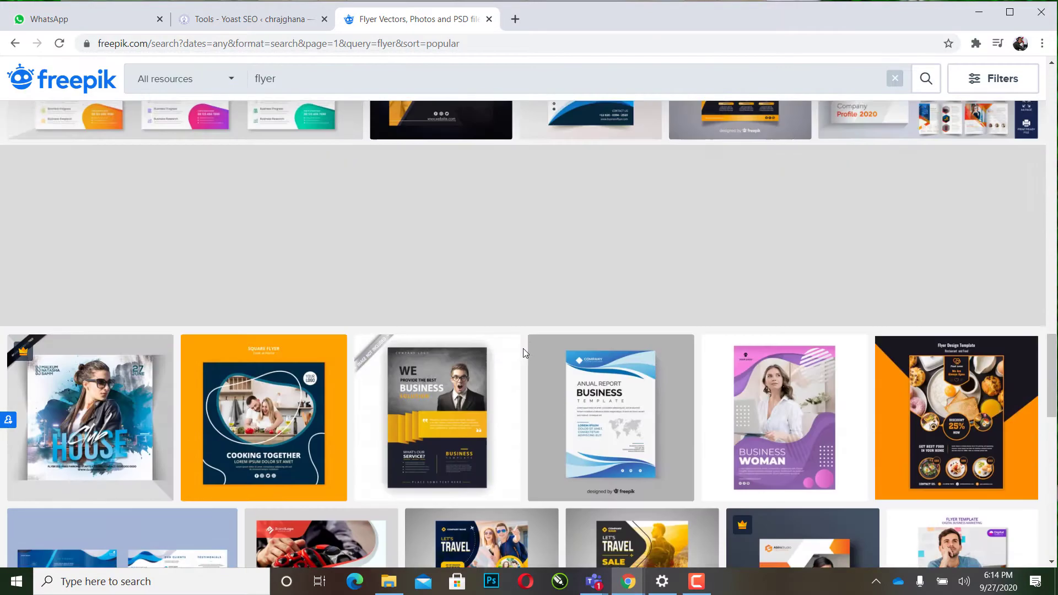
pyautogui.scroll(4, 523, 353)
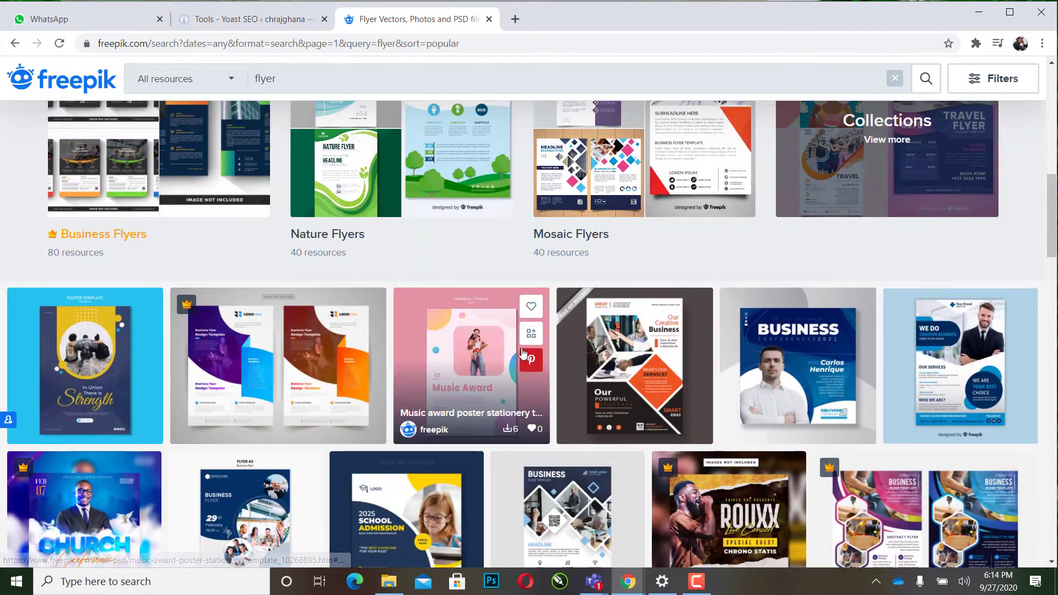
pyautogui.scroll(2, 524, 353)
pyautogui.scroll(-5, 505, 337)
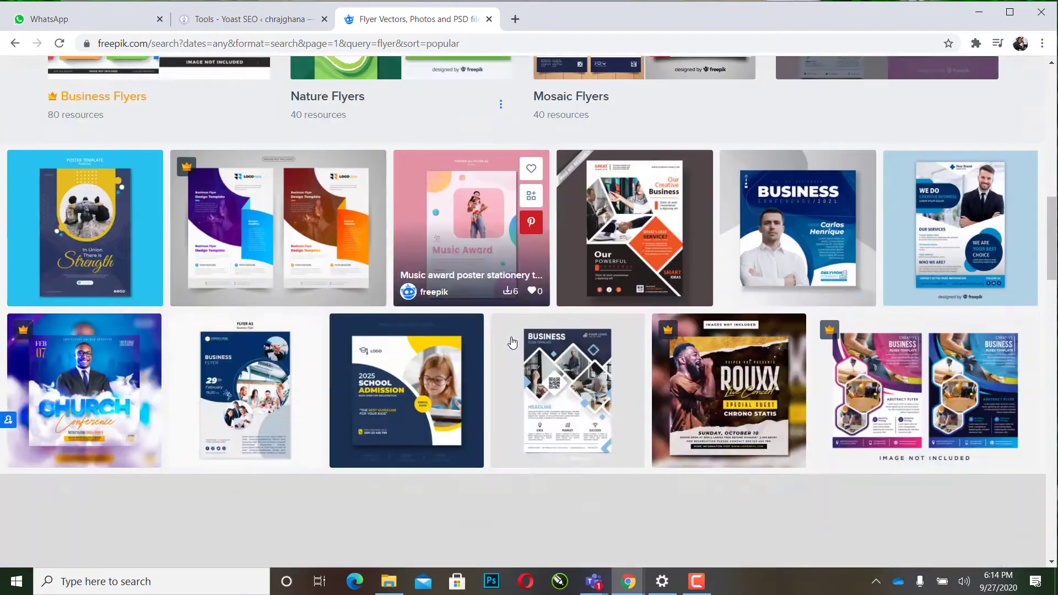
pyautogui.scroll(-5, 504, 338)
pyautogui.scroll(-4, 505, 334)
pyautogui.scroll(-2, 503, 334)
pyautogui.scroll(-1, 510, 390)
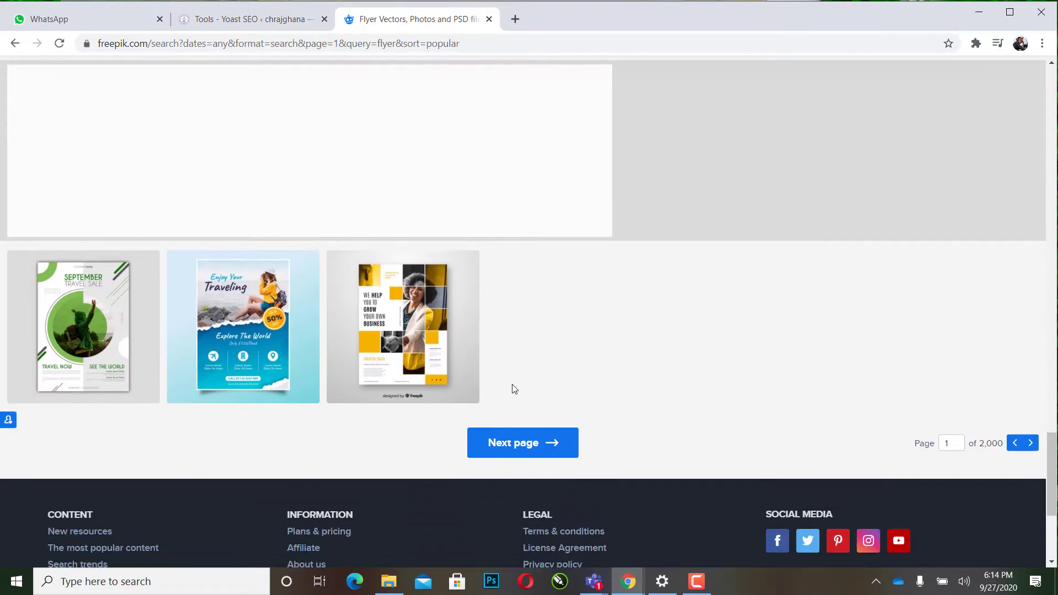
pyautogui.click(515, 444)
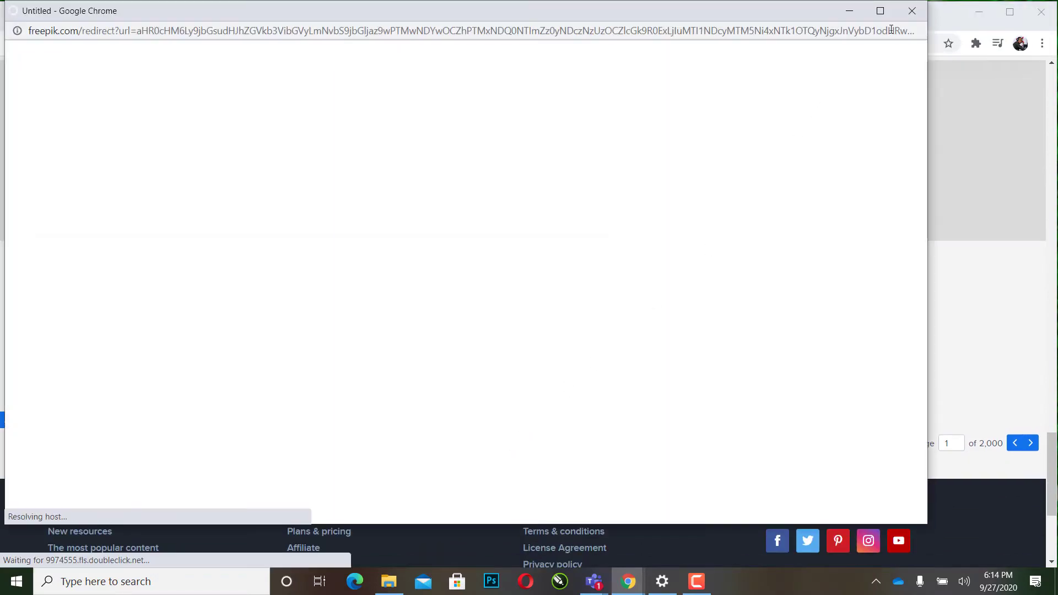
pyautogui.click(917, 14)
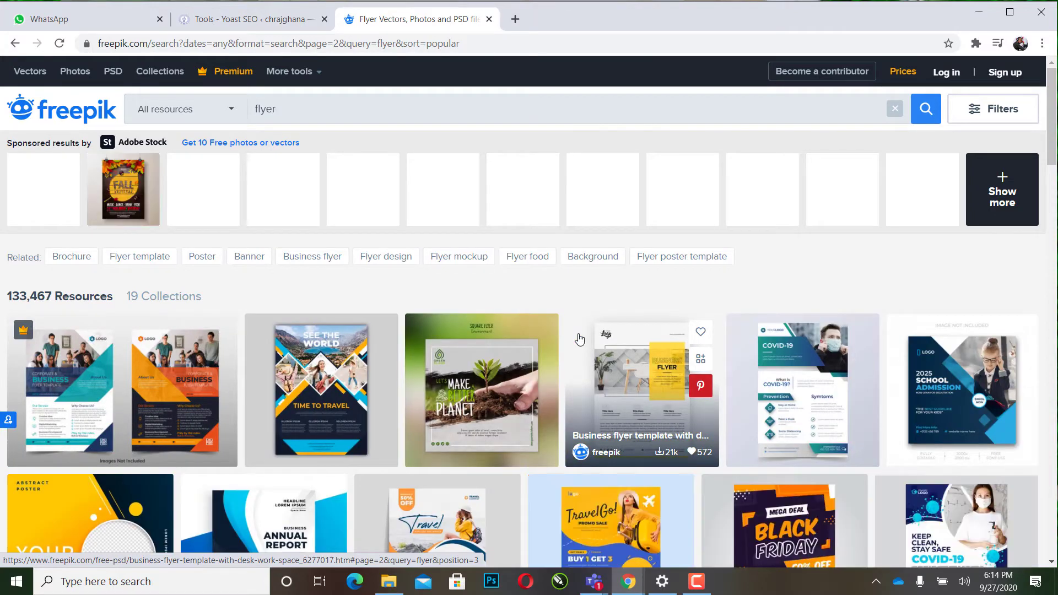
# Step: Scroll page 2 past the Create without limits banner to the photography workshop poster
pyautogui.scroll(-2, 579, 339)
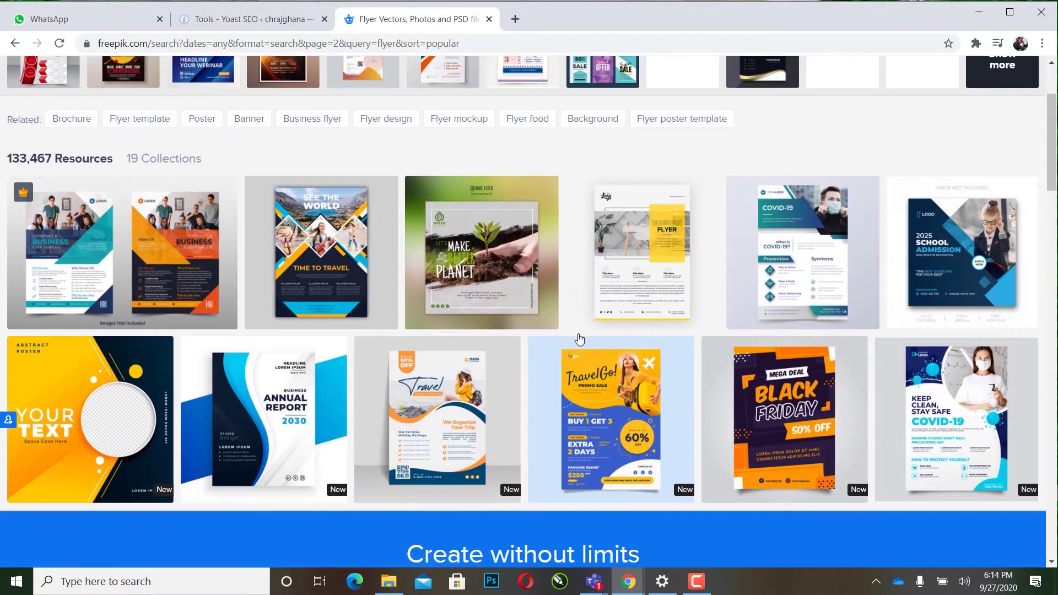
pyautogui.scroll(-1, 695, 182)
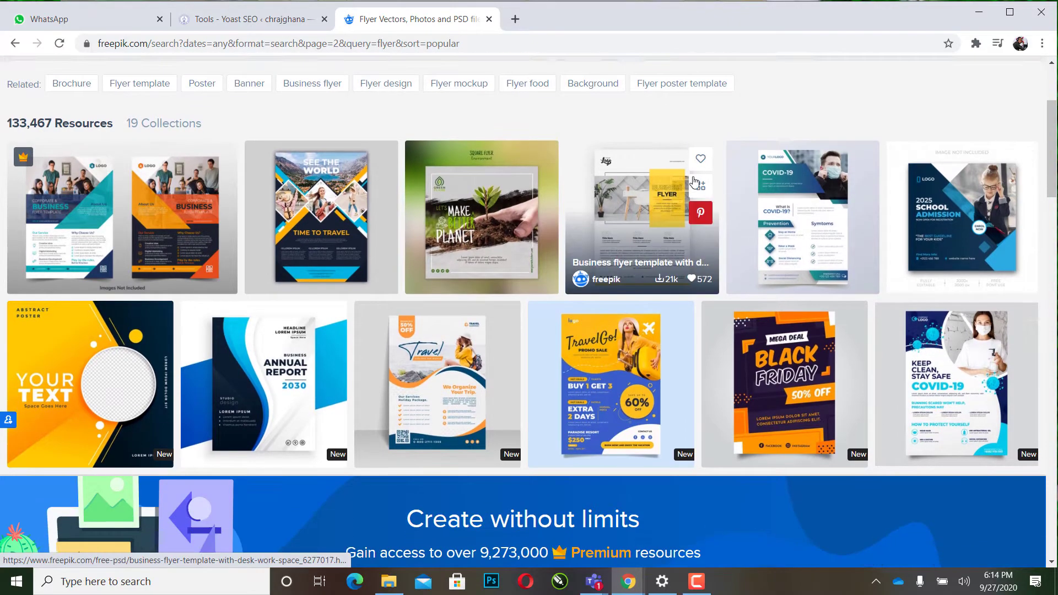
pyautogui.scroll(-2, 694, 182)
pyautogui.scroll(-1, 694, 182)
pyautogui.scroll(-2, 694, 182)
pyautogui.scroll(-3, 695, 181)
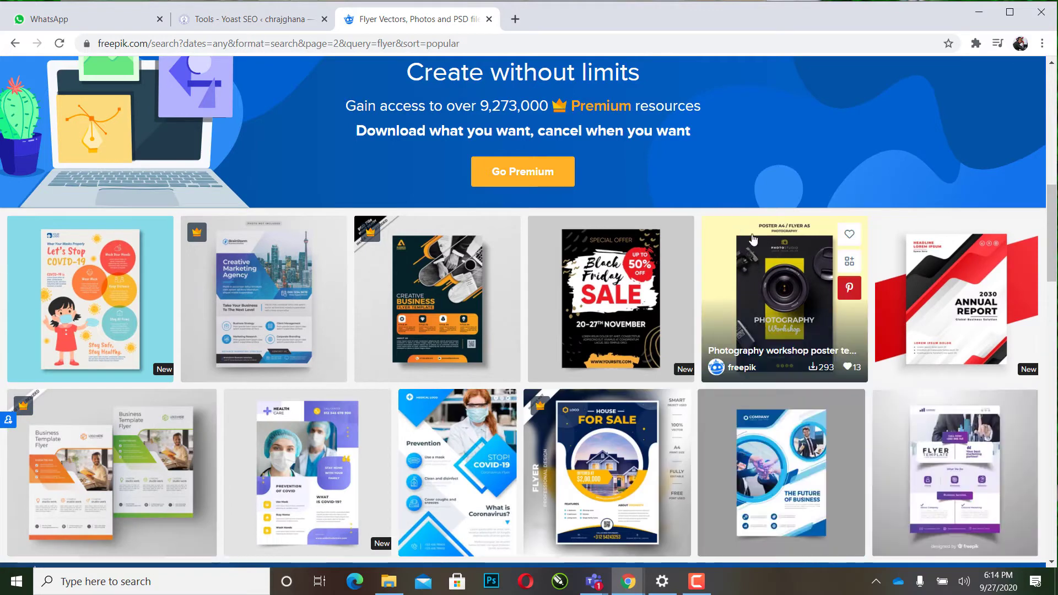
# Step: Download the Photography Workshop poster template as a free zip and close the attribution notice
pyautogui.click(774, 290)
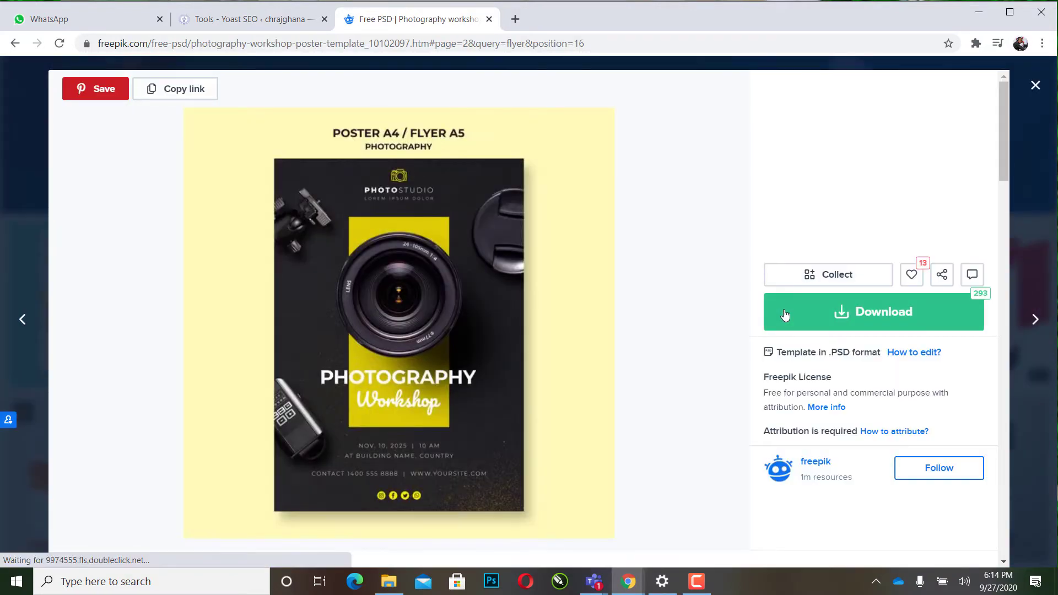
pyautogui.click(786, 315)
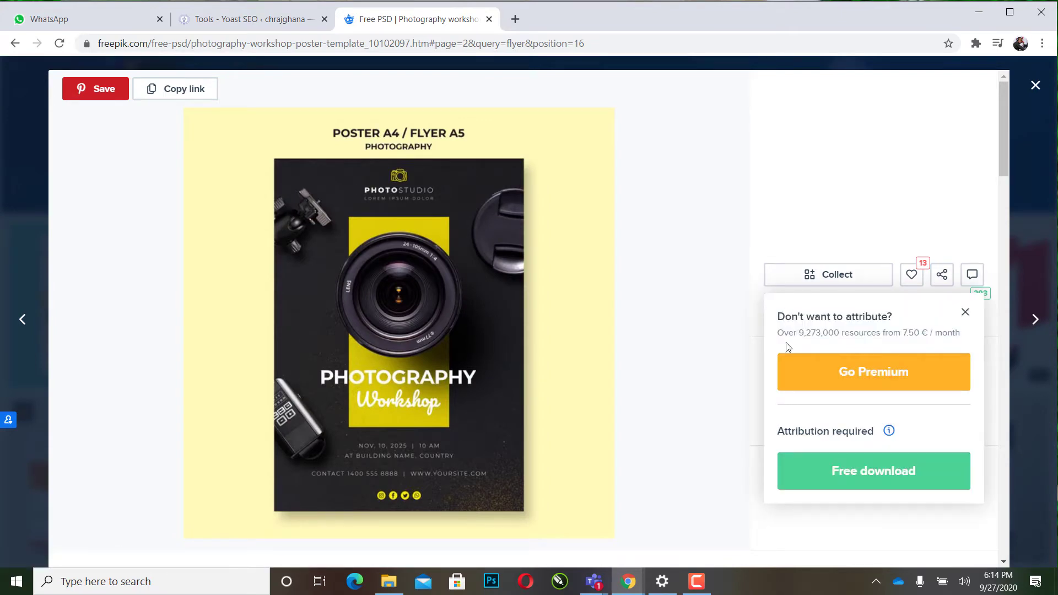
pyautogui.click(789, 472)
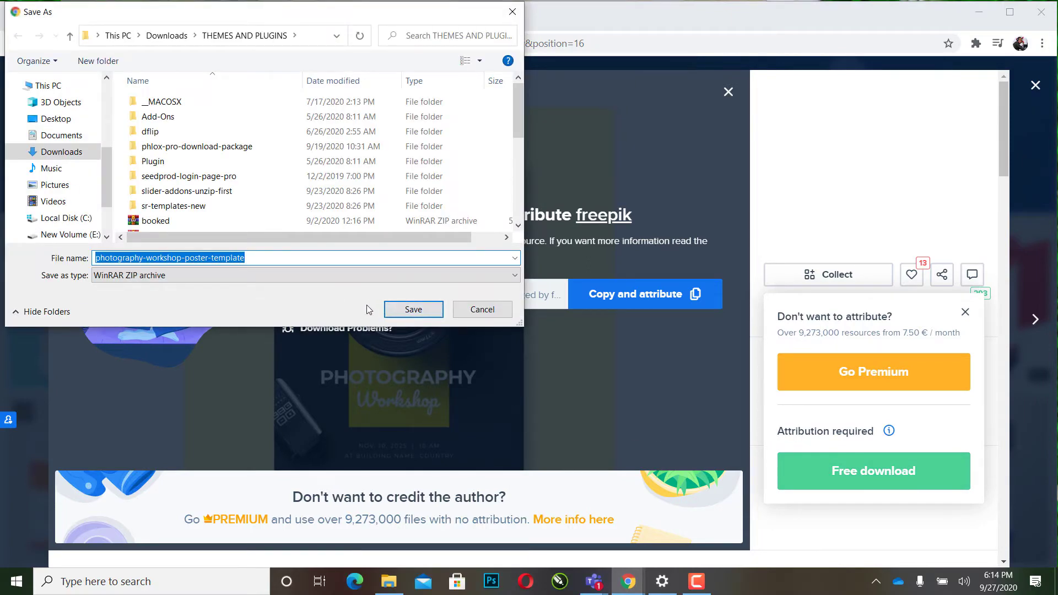
pyautogui.click(1036, 86)
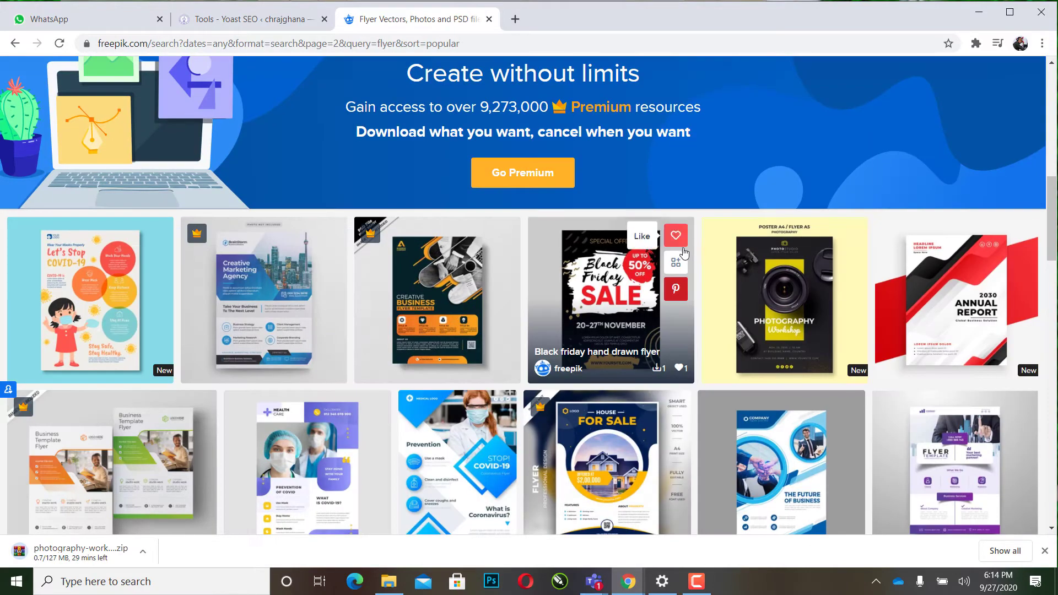
pyautogui.scroll(-3, 677, 268)
pyautogui.scroll(-2, 677, 267)
pyautogui.scroll(-5, 677, 267)
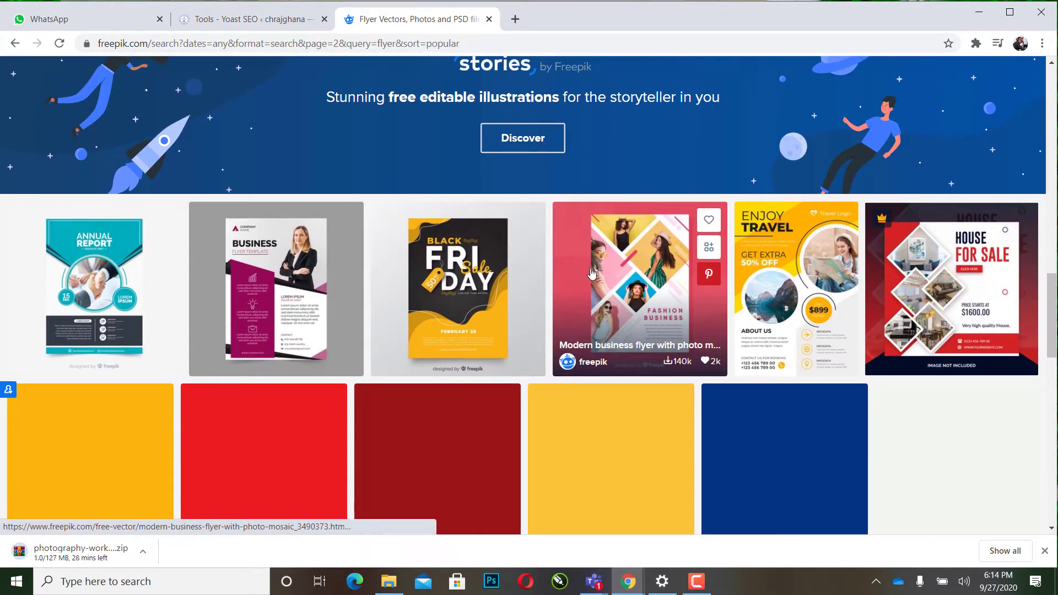
pyautogui.click(451, 270)
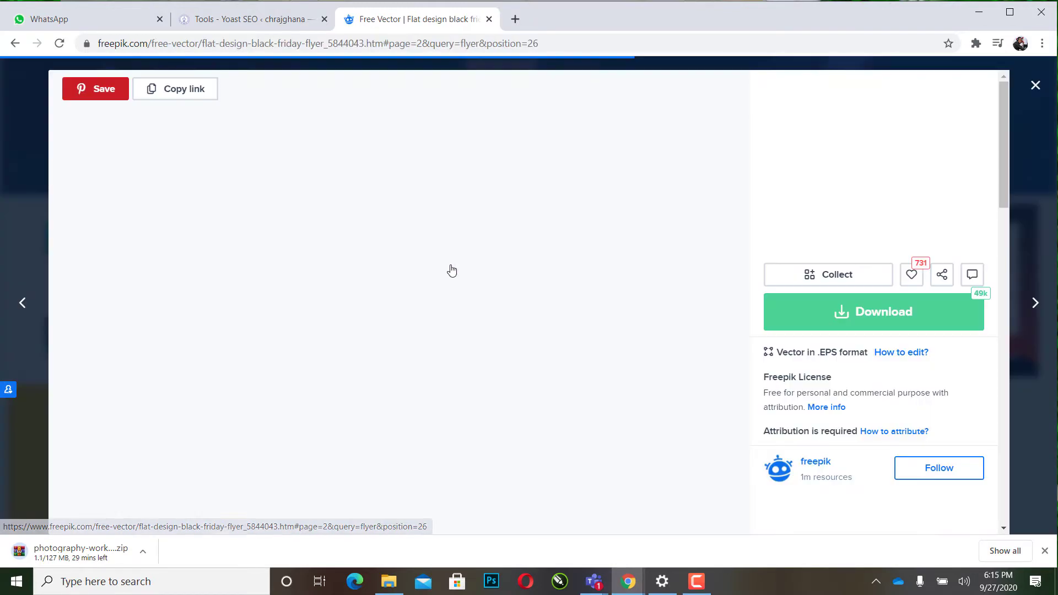
pyautogui.click(1035, 84)
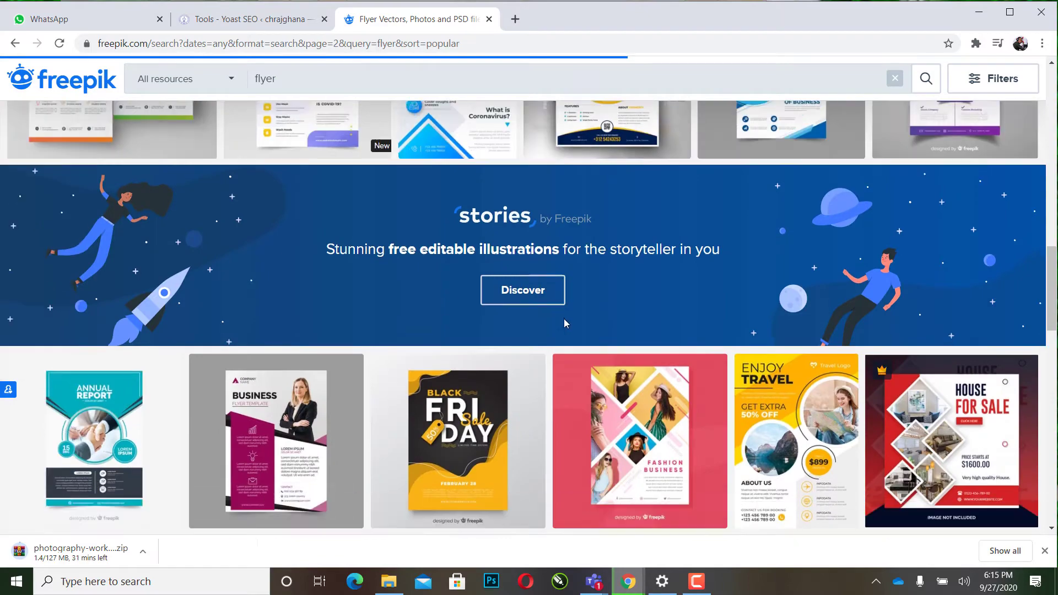
pyautogui.scroll(10, 564, 318)
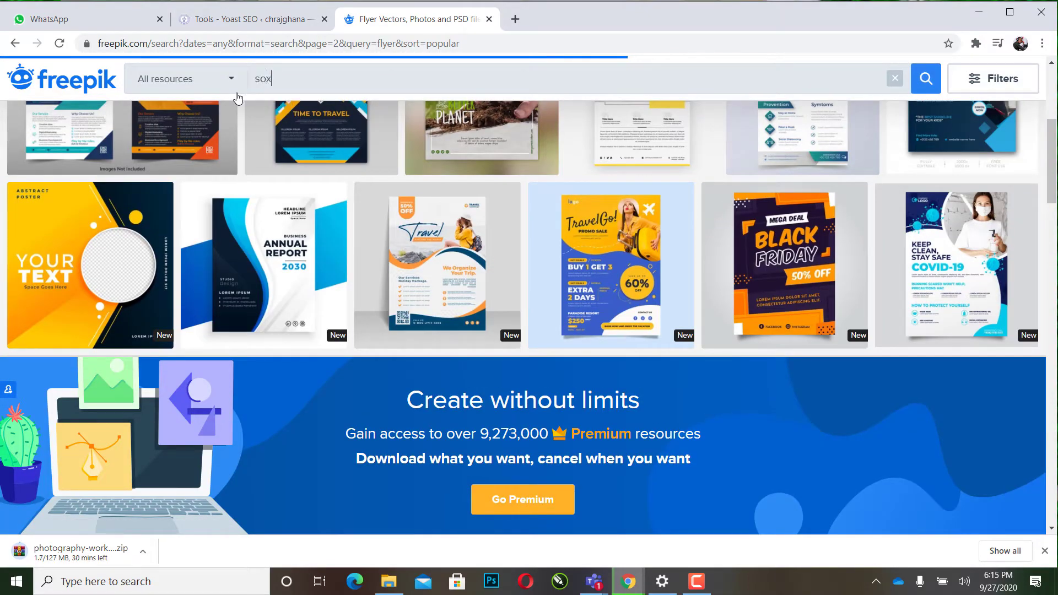
pyautogui.write('ia')
pyautogui.write('l')
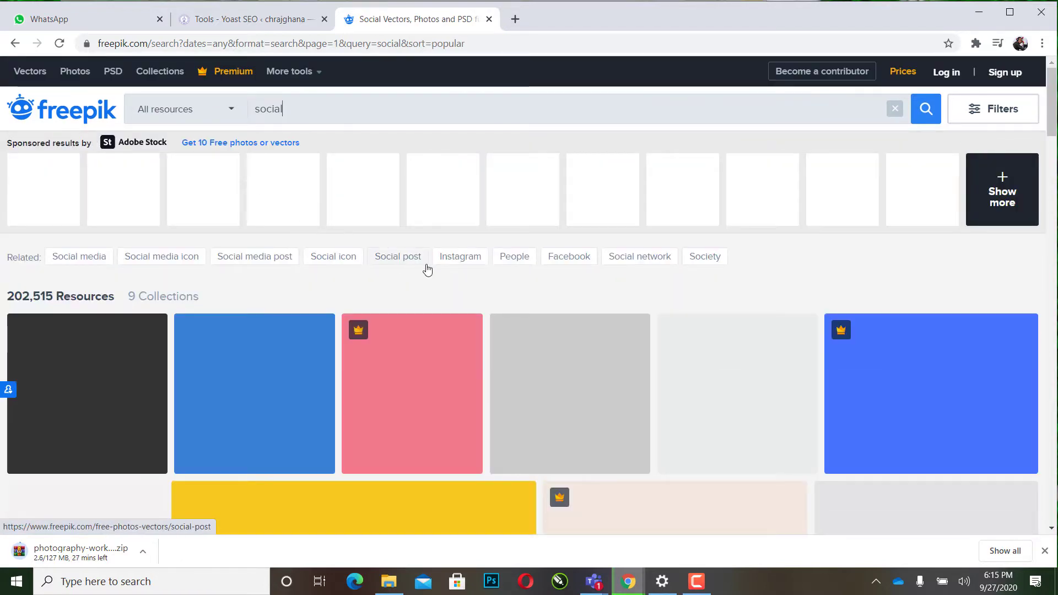
pyautogui.scroll(-2, 428, 270)
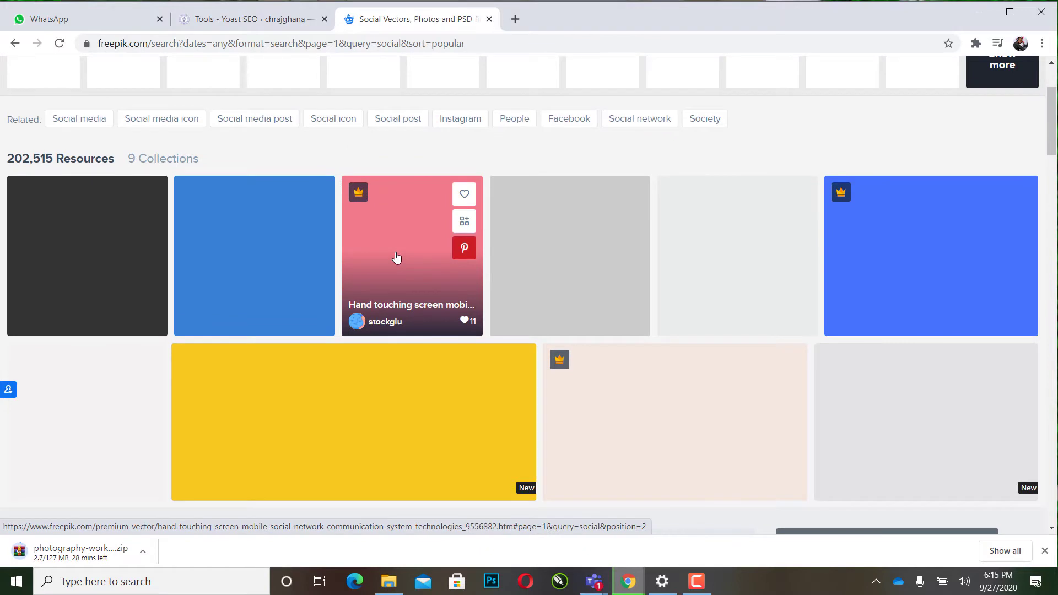
pyautogui.scroll(2, 396, 258)
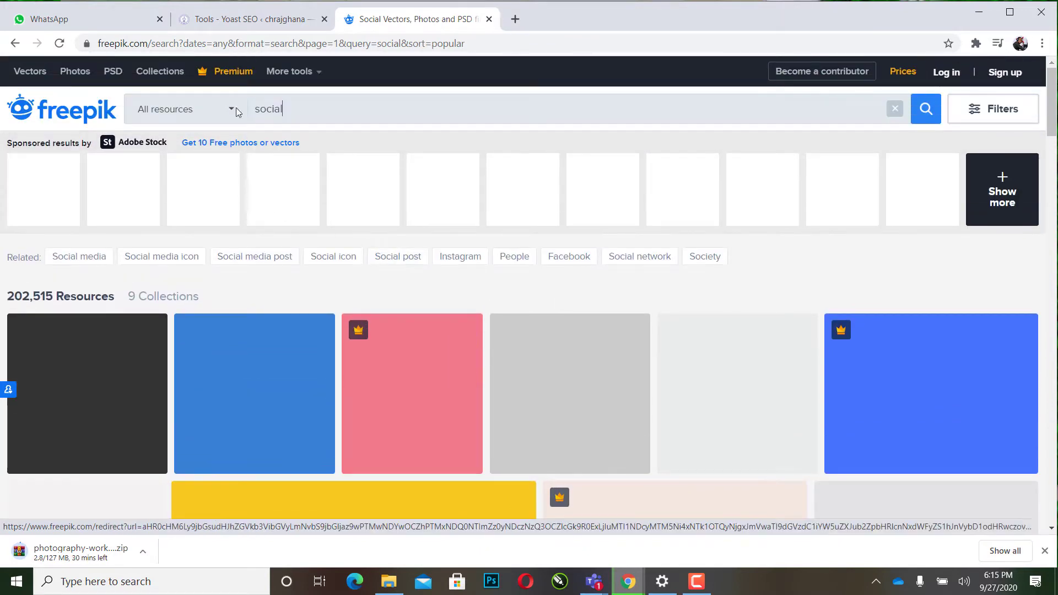
pyautogui.scroll(-3, 545, 276)
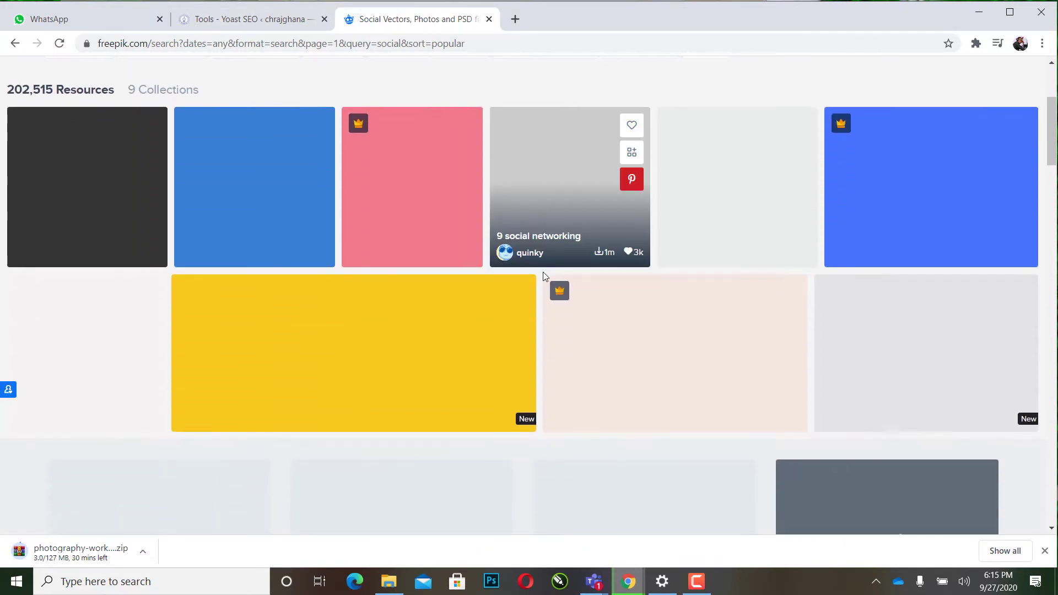
pyautogui.scroll(-1, 544, 276)
pyautogui.scroll(-3, 544, 276)
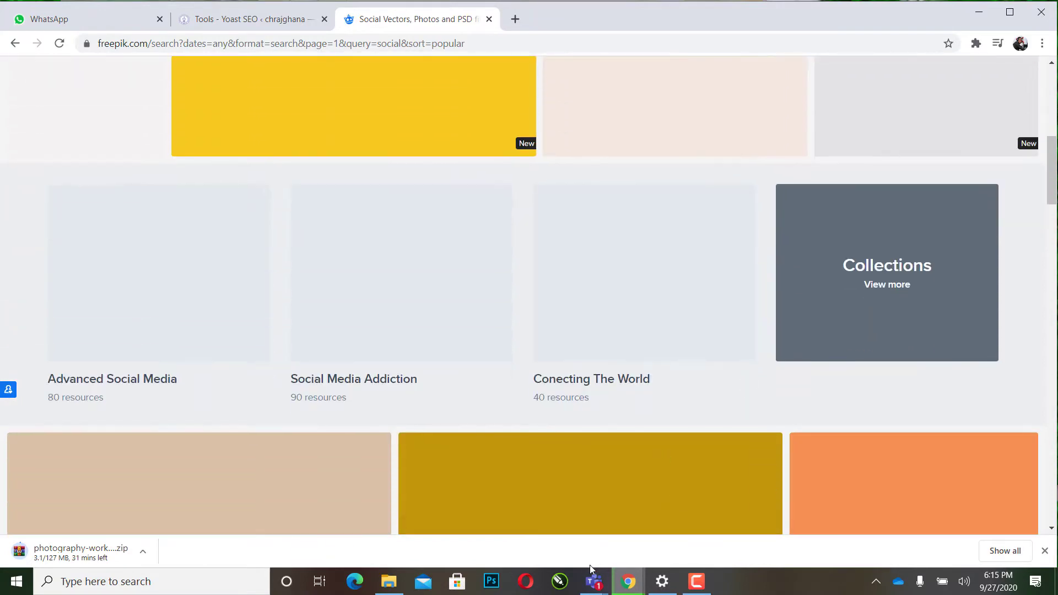
pyautogui.scroll(4, 591, 435)
pyautogui.scroll(3, 587, 419)
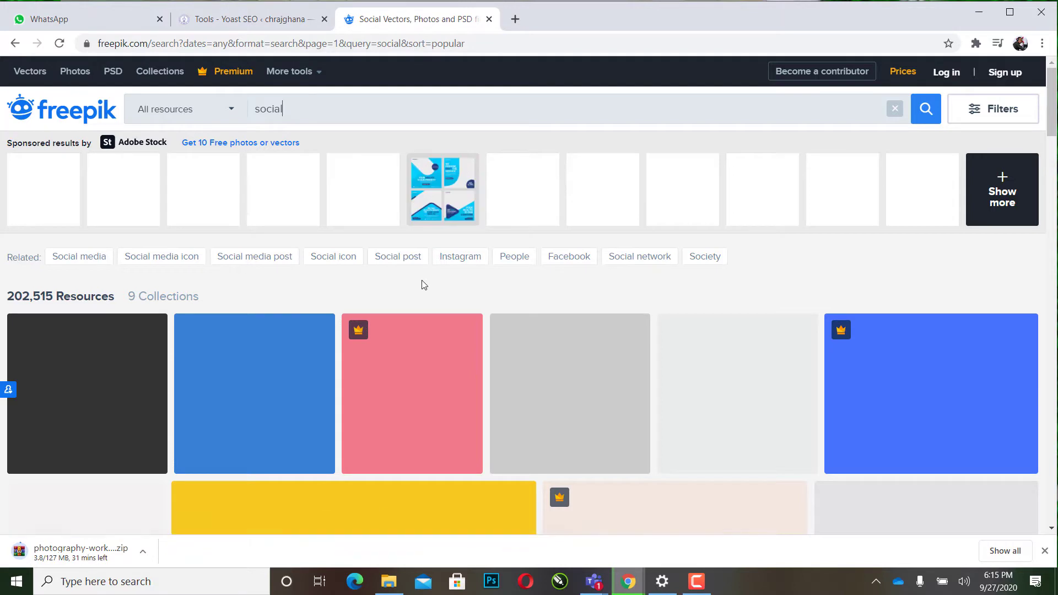
pyautogui.scroll(-1, 423, 283)
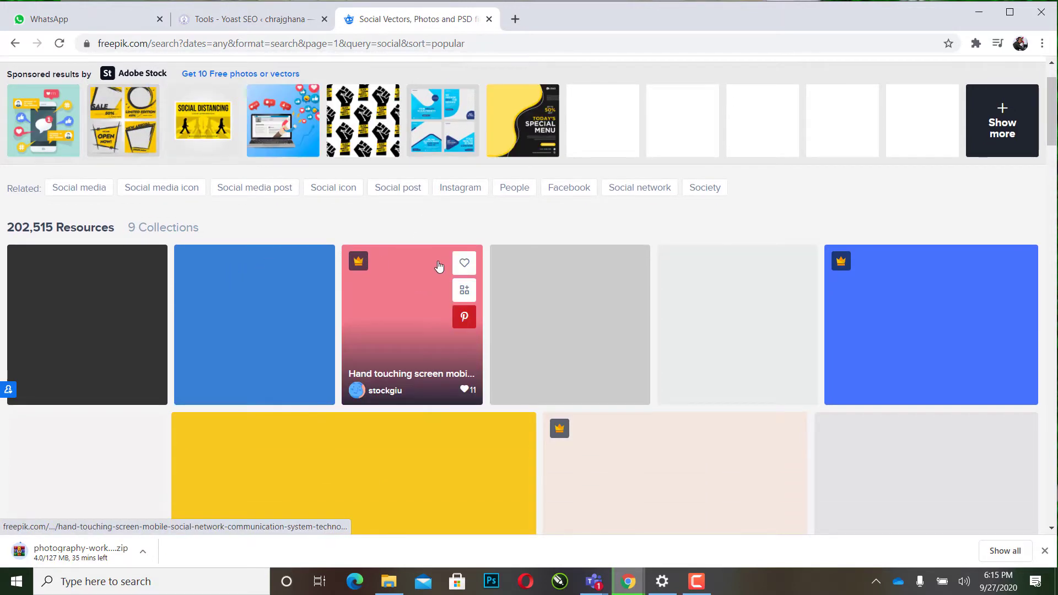
pyautogui.scroll(1, 441, 265)
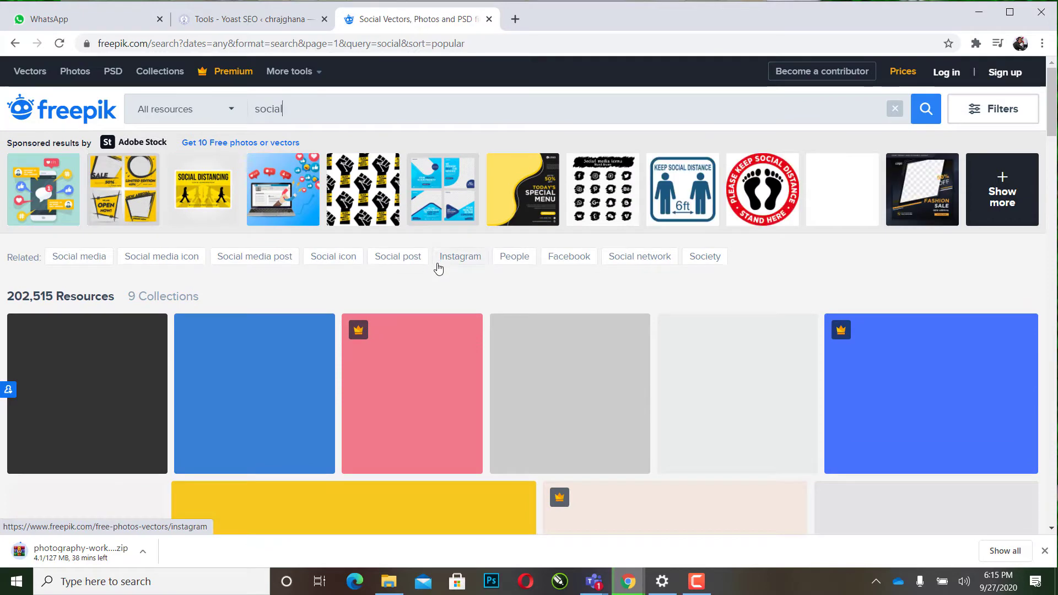
pyautogui.scroll(-2, 438, 268)
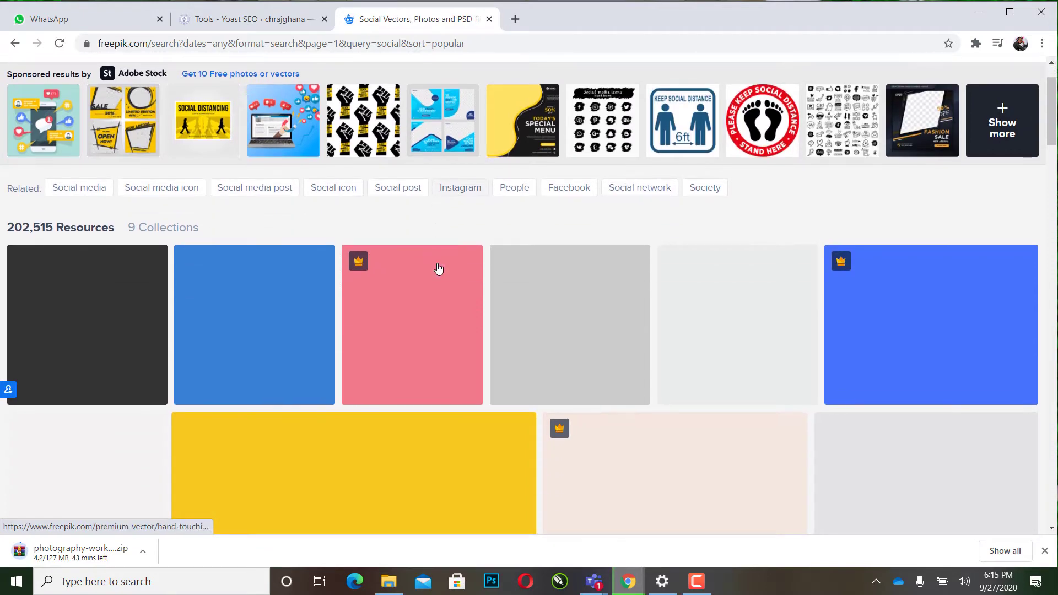
pyautogui.scroll(1, 439, 268)
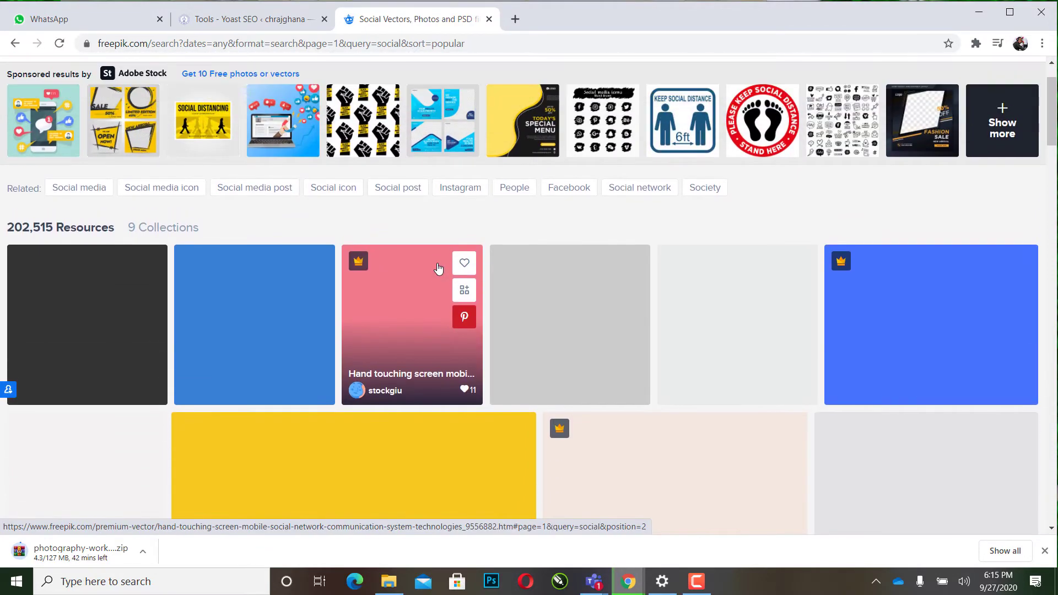
pyautogui.scroll(1, 438, 269)
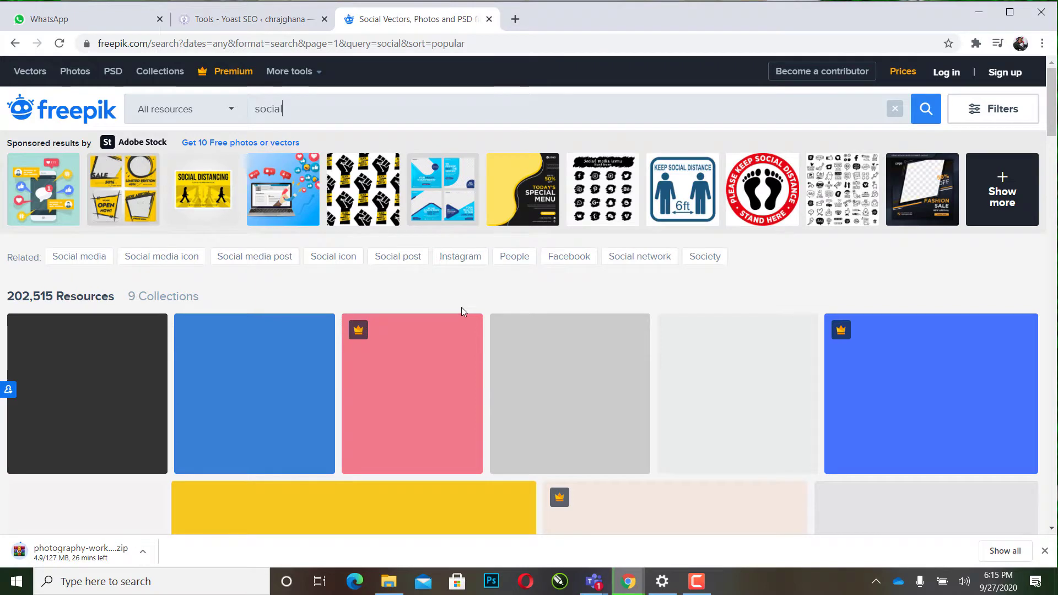
pyautogui.scroll(-4, 458, 309)
pyautogui.scroll(-4, 452, 315)
pyautogui.scroll(-5, 416, 291)
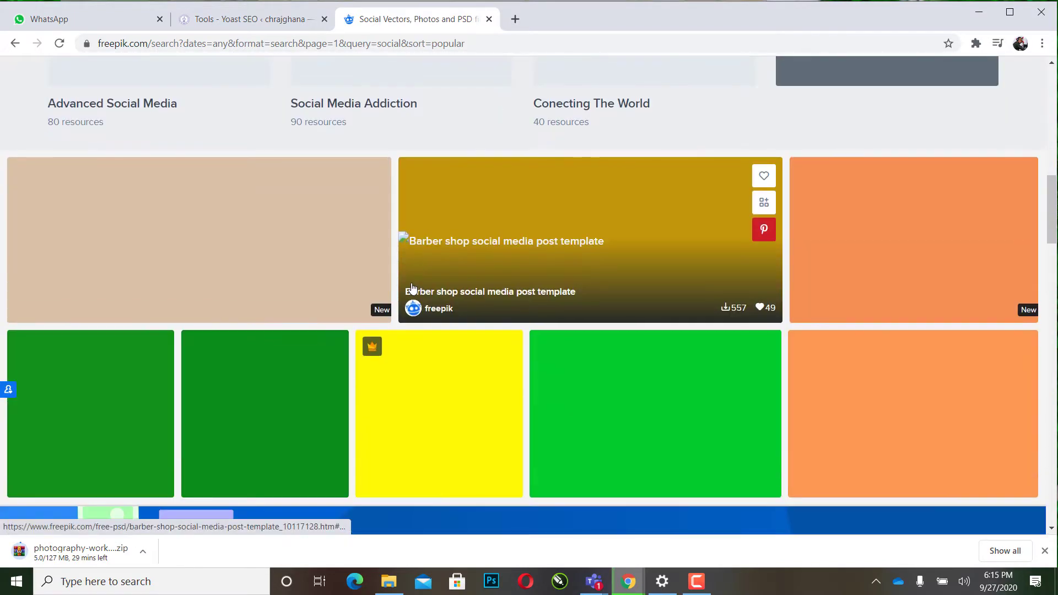
pyautogui.scroll(-4, 412, 287)
pyautogui.scroll(-4, 412, 287)
pyautogui.scroll(3, 412, 288)
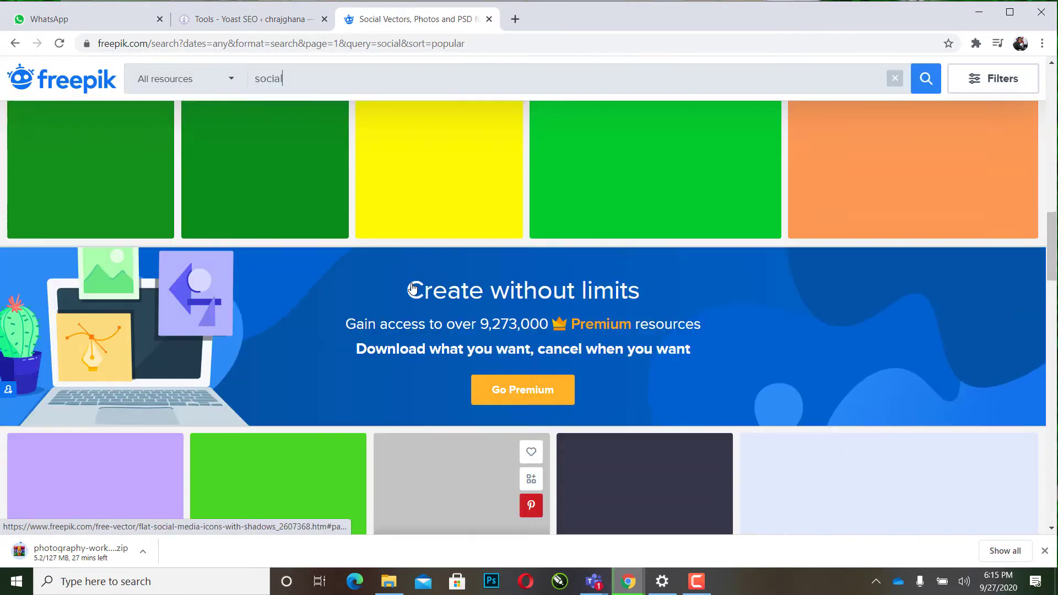
pyautogui.scroll(2, 412, 286)
pyautogui.scroll(5, 412, 286)
pyautogui.scroll(5, 412, 287)
pyautogui.scroll(1, 413, 288)
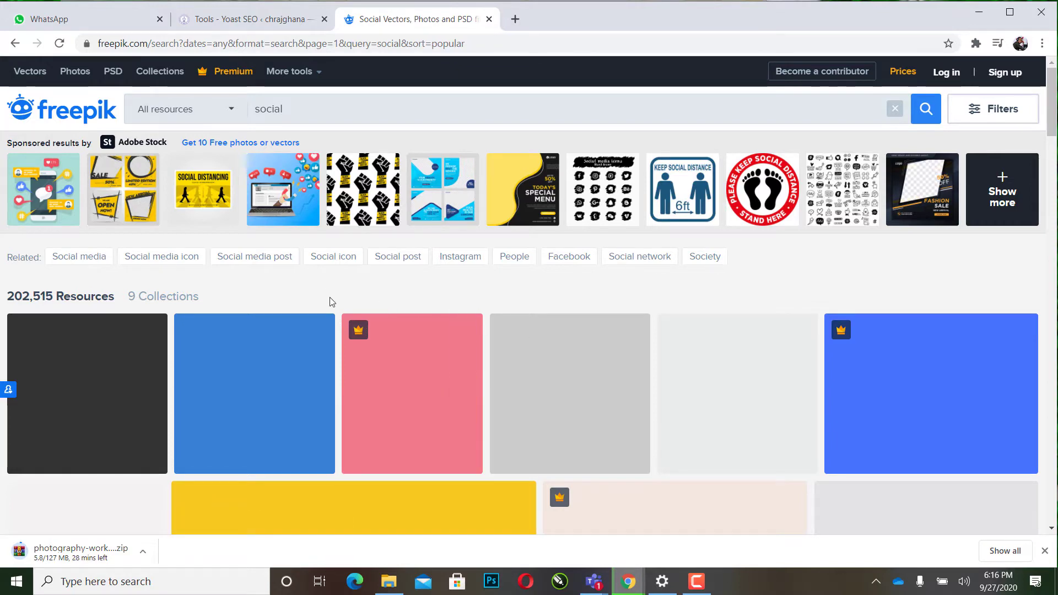
pyautogui.scroll(-2, 359, 380)
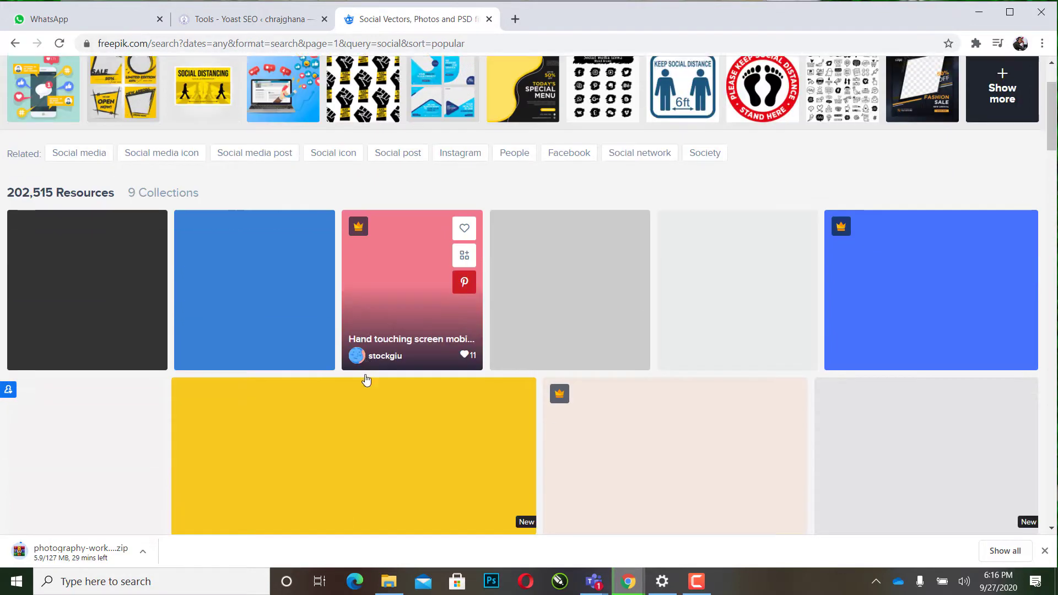
pyautogui.click(59, 44)
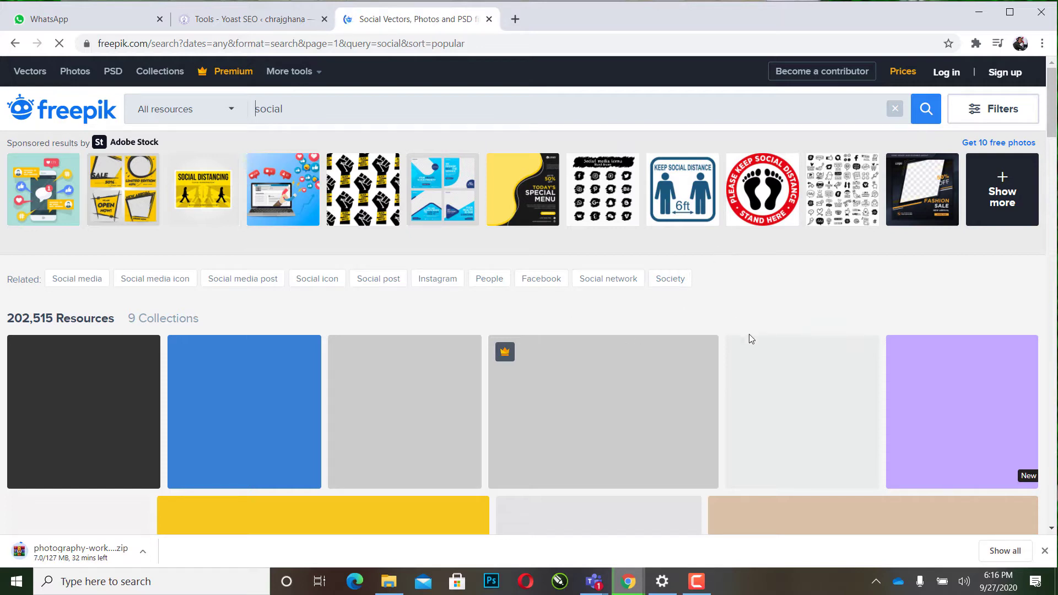
pyautogui.moveTo(802, 411)
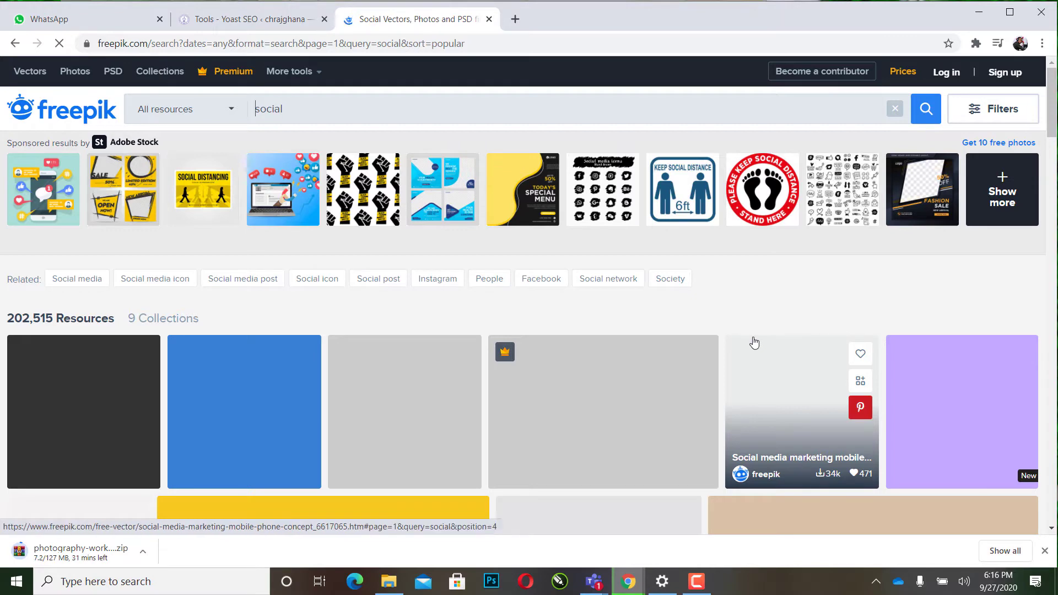
pyautogui.scroll(-2, 736, 353)
pyautogui.scroll(-3, 680, 351)
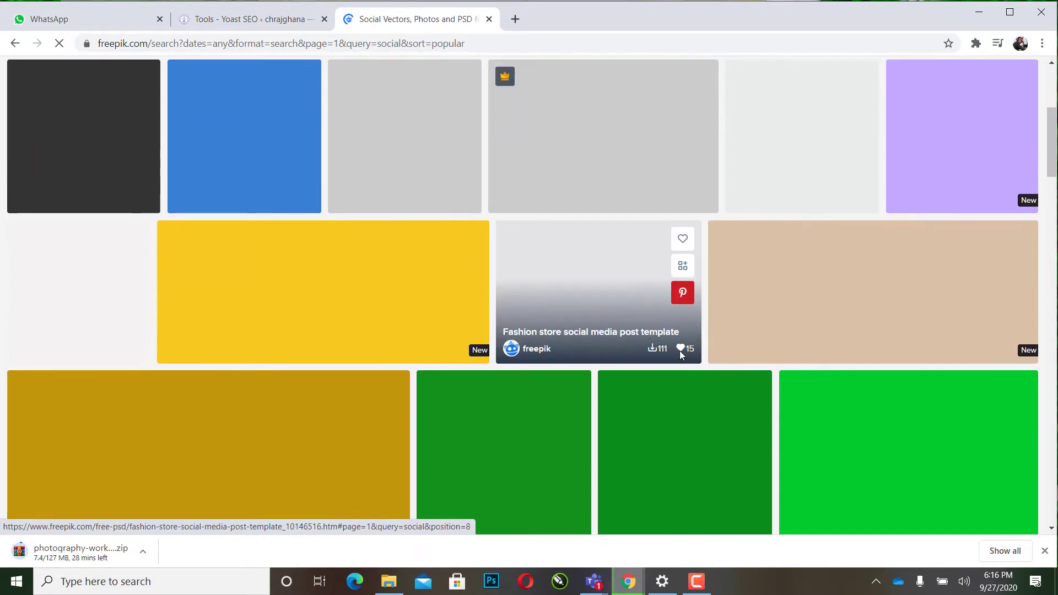
pyautogui.scroll(5, 218, 234)
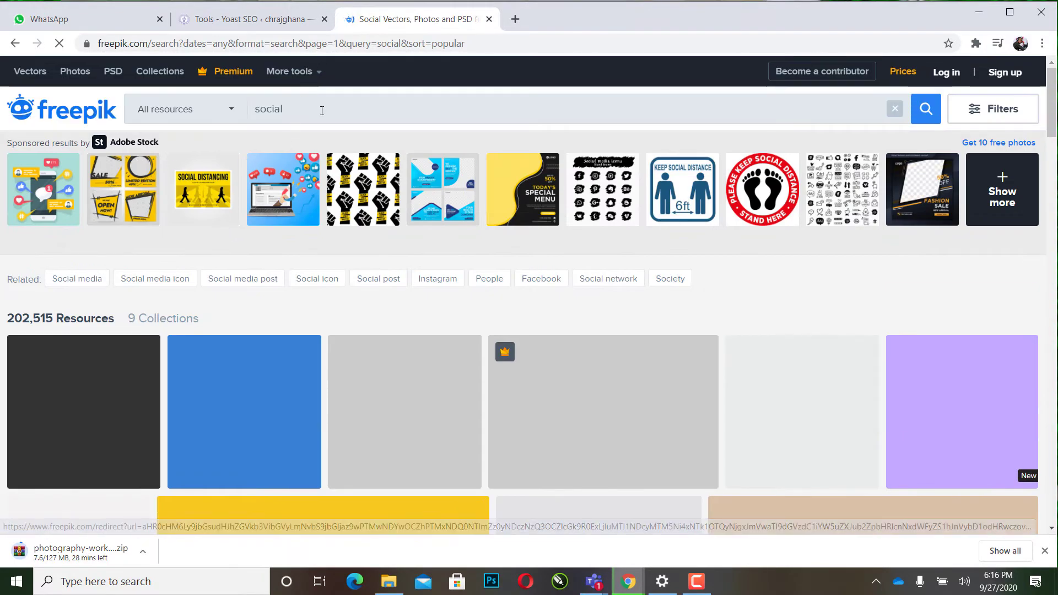
# Step: Change the Freepik search to 'social icon' and run it
pyautogui.write(' icon')
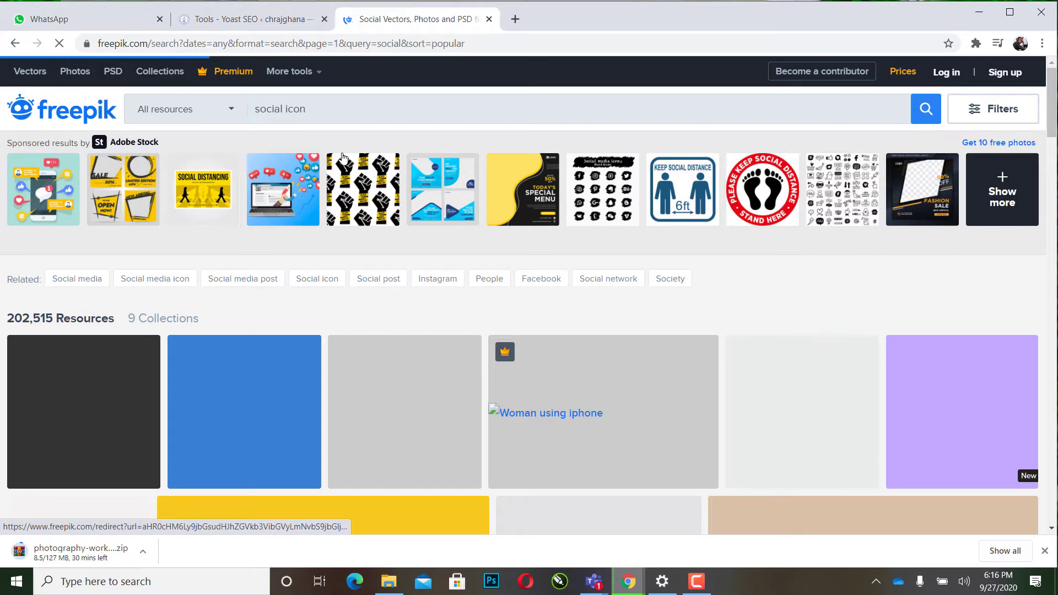
pyautogui.scroll(-5, 599, 461)
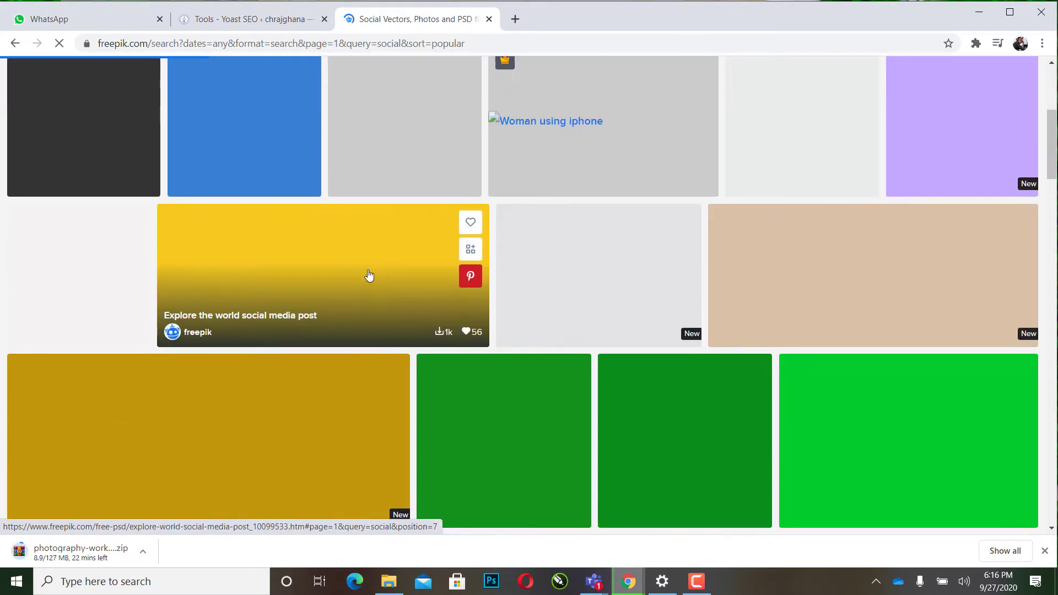
pyautogui.scroll(-2, 331, 248)
pyautogui.scroll(6, 248, 210)
pyautogui.write('social icon')
pyautogui.scroll(2, 312, 237)
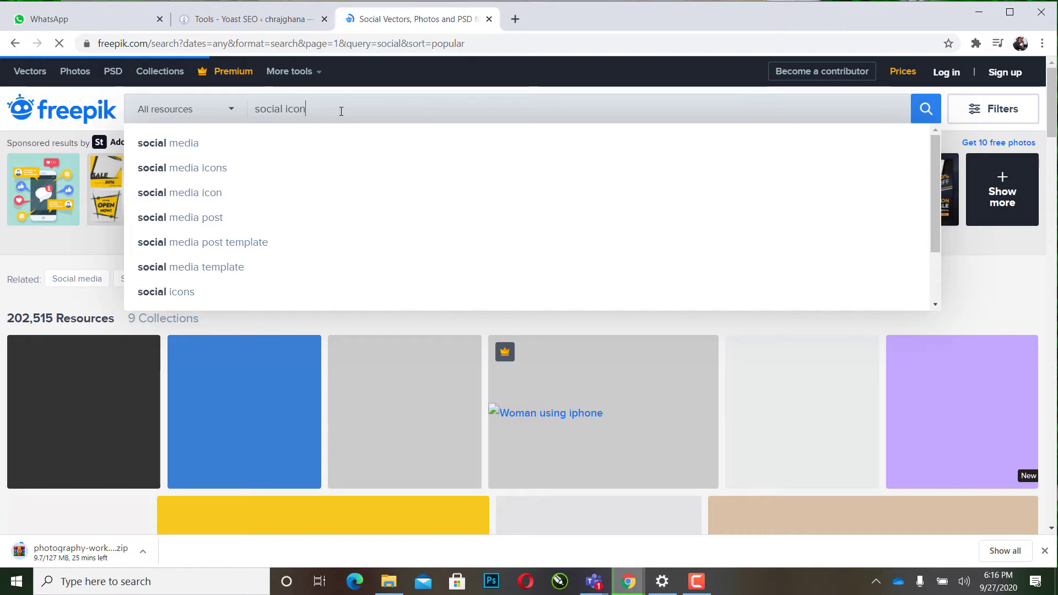
pyautogui.press('Return')
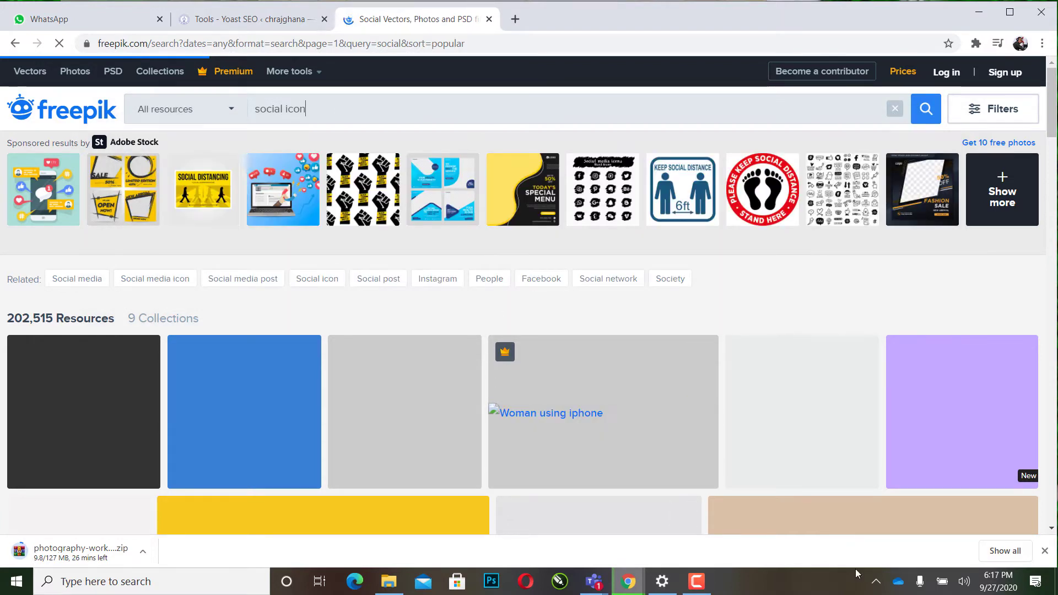
# Step: Cancel the unfinished photography workshop zip download in Chrome's download bar
pyautogui.click(877, 583)
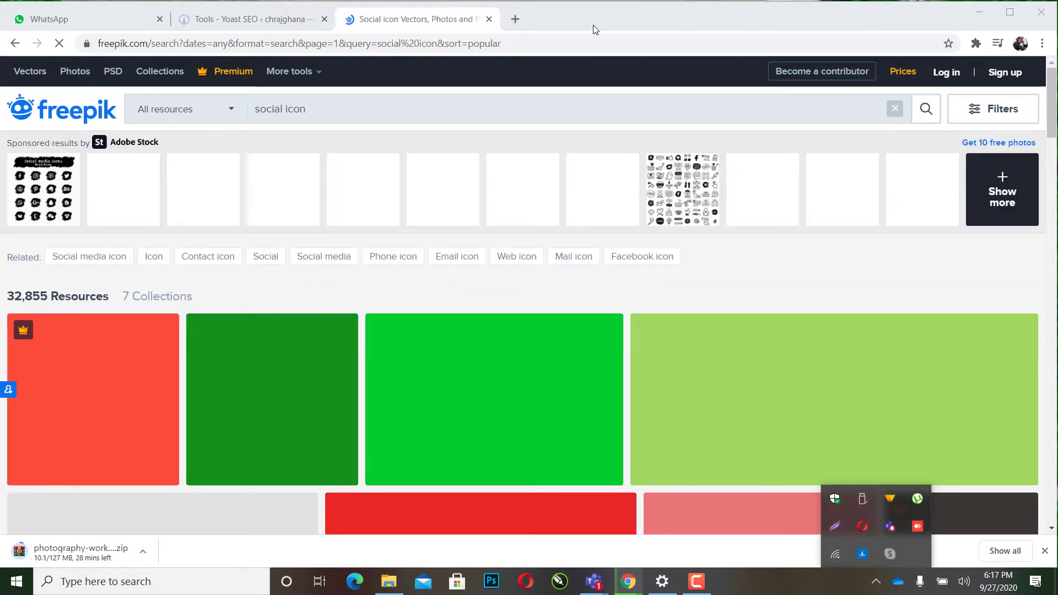
pyautogui.click(143, 564)
pyautogui.click(152, 527)
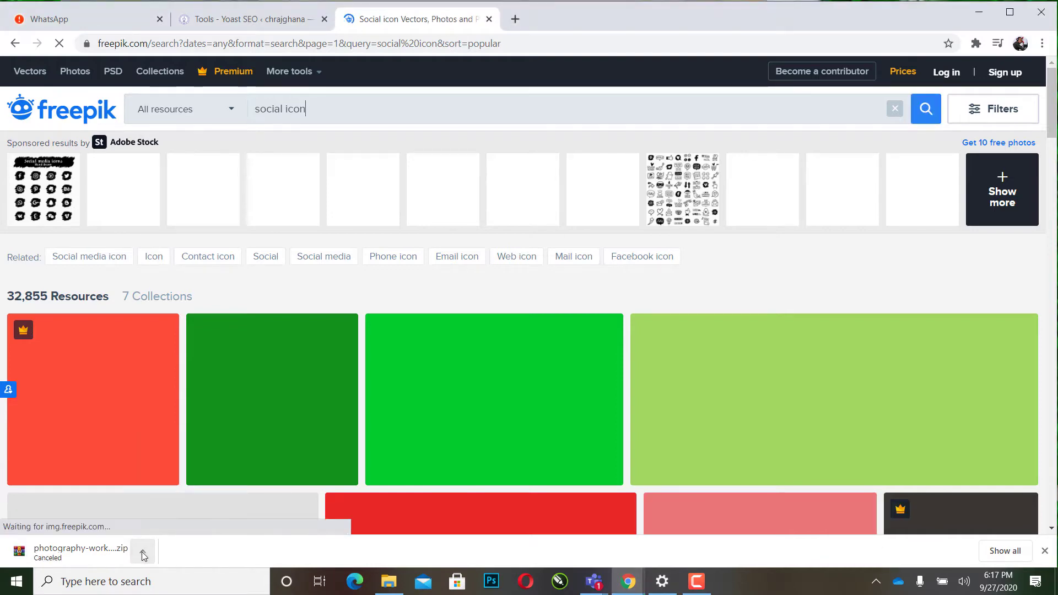
pyautogui.scroll(-5, 475, 287)
pyautogui.scroll(5, 474, 288)
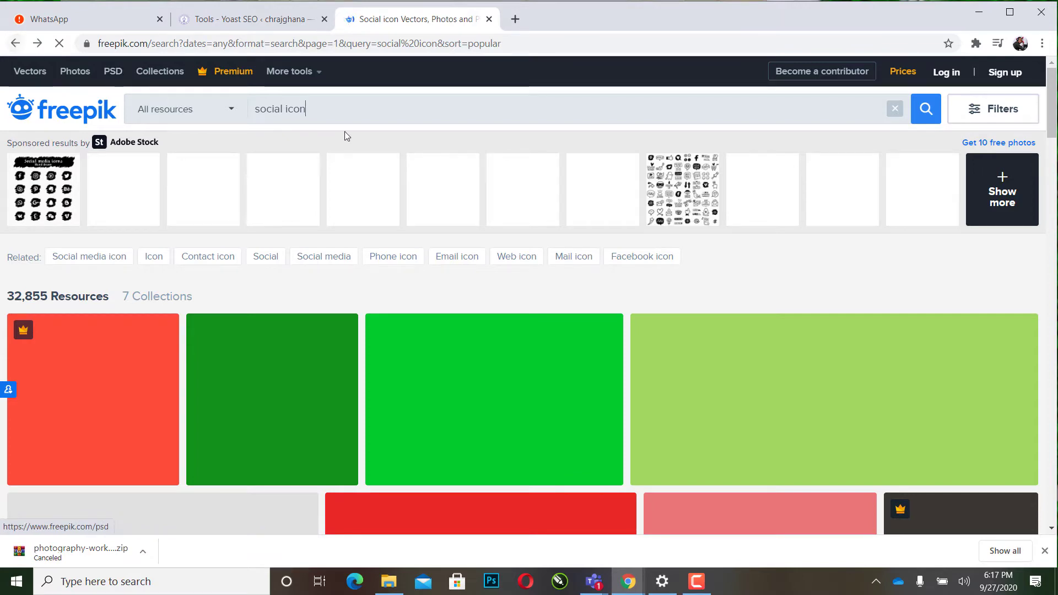
pyautogui.click(428, 117)
# Step: Maximize the Downloads folder and select the close-up-romantic-wedding-invitation zip (36.1 MB)
pyautogui.click(388, 582)
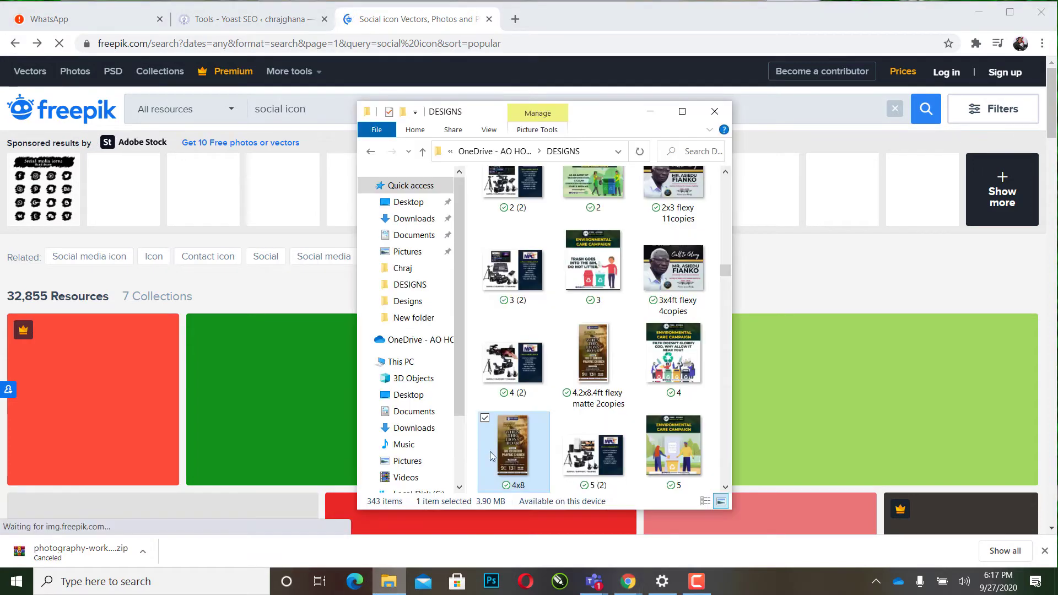
pyautogui.click(414, 218)
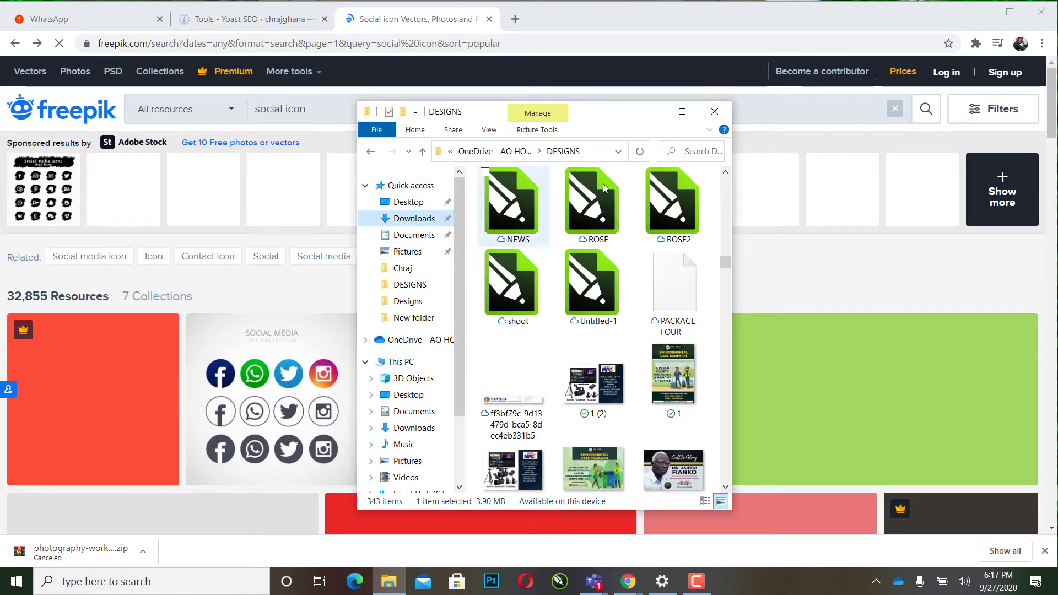
pyautogui.click(682, 112)
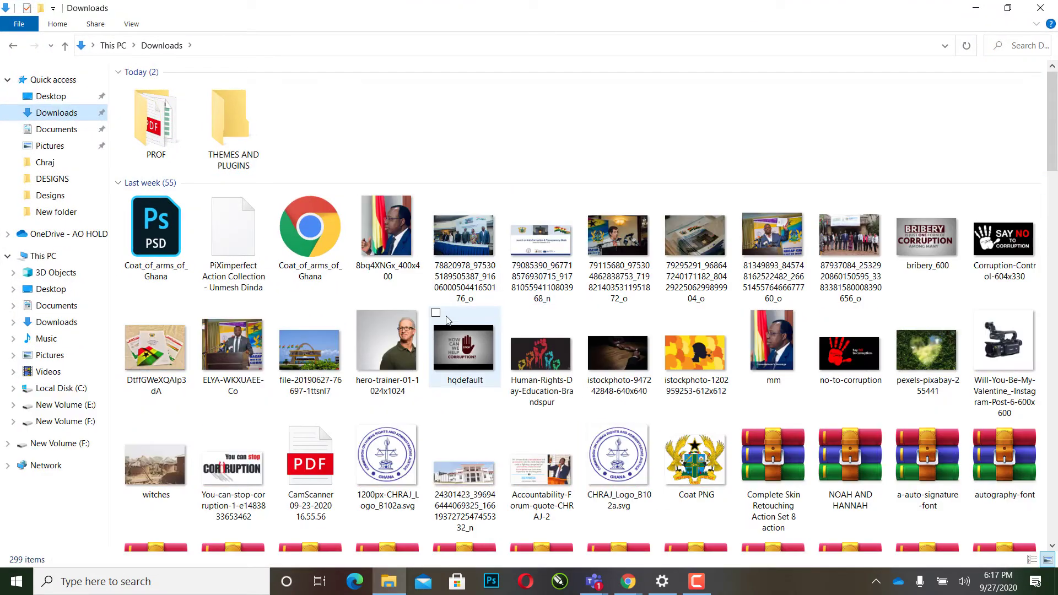
pyautogui.scroll(-5, 446, 326)
pyautogui.scroll(-3, 445, 326)
pyautogui.scroll(5, 444, 326)
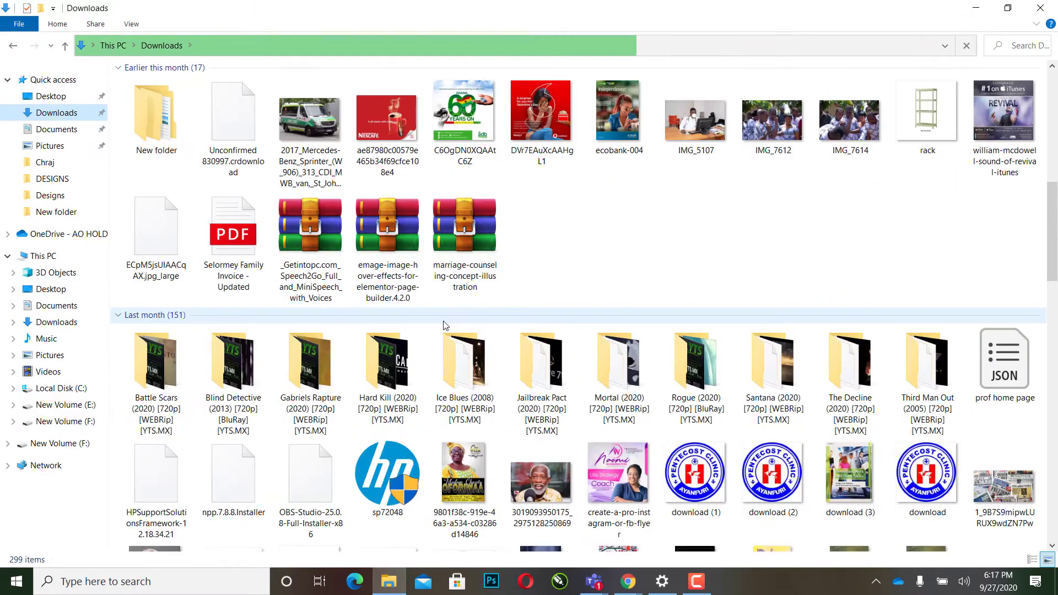
pyautogui.scroll(5, 444, 326)
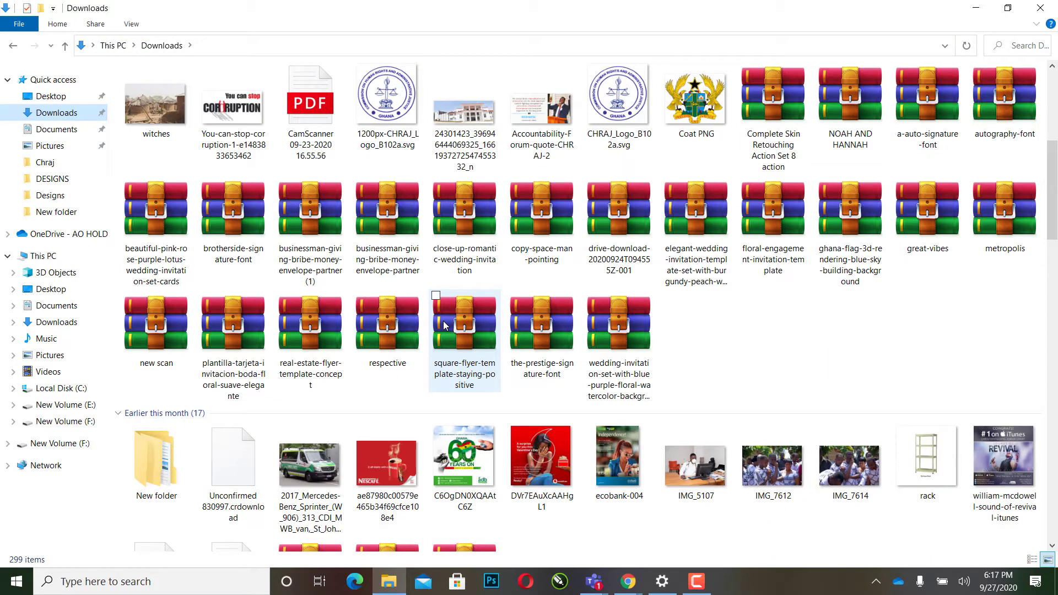
pyautogui.click(471, 220)
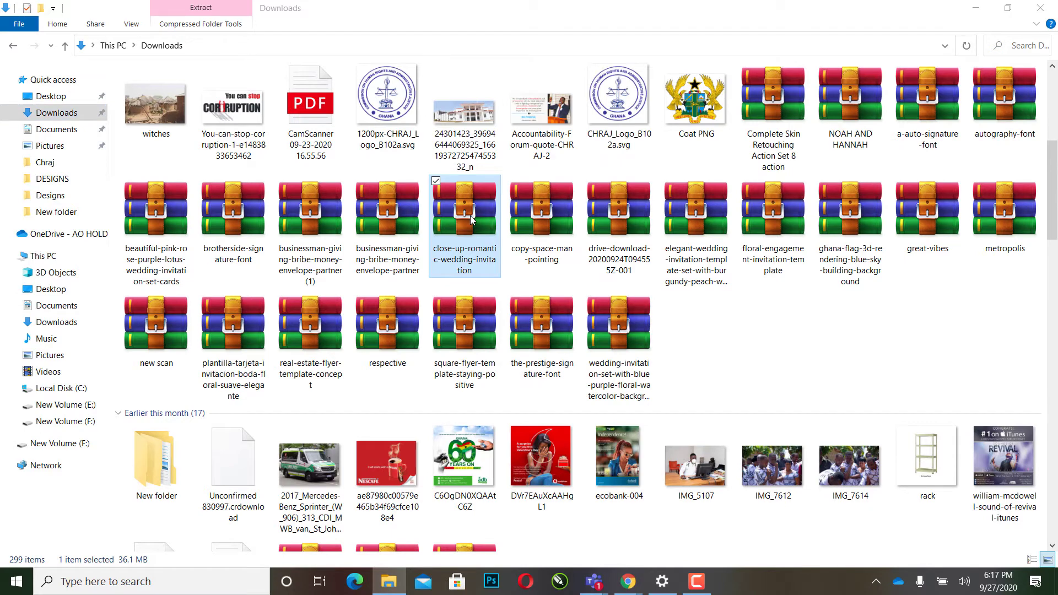
# Step: Open the romantic wedding archive, close it, then open the elegant-wedding-invitation archive in WinRAR
pyautogui.doubleClick(471, 220)
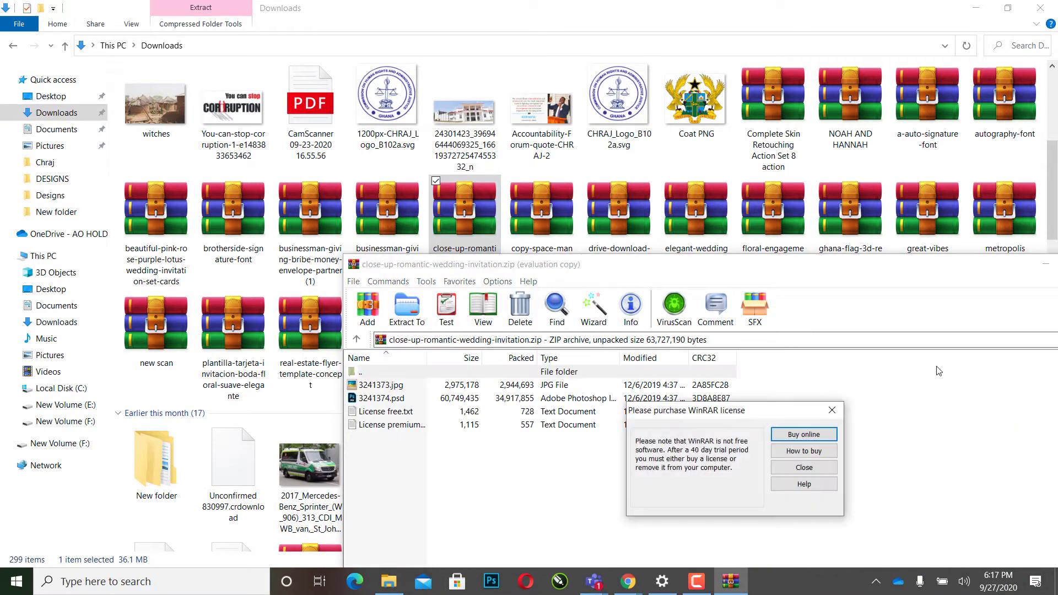
pyautogui.click(802, 452)
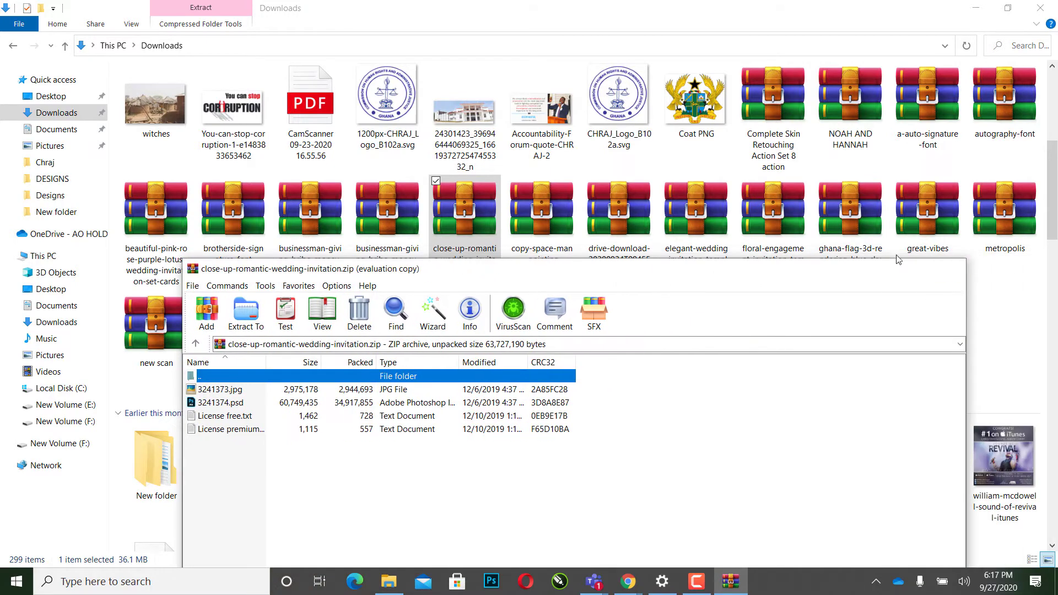
pyautogui.press('Escape')
pyautogui.click(697, 214)
pyautogui.doubleClick(708, 213)
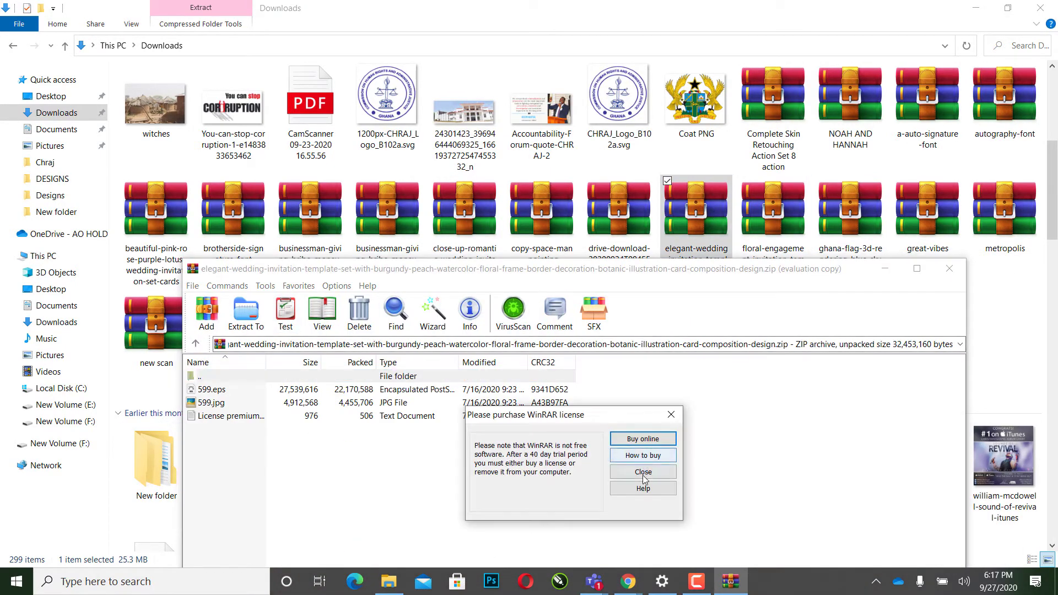
pyautogui.click(644, 476)
# Step: Preview 599.jpg, close the preview, then open 599.eps from the archive
pyautogui.click(207, 392)
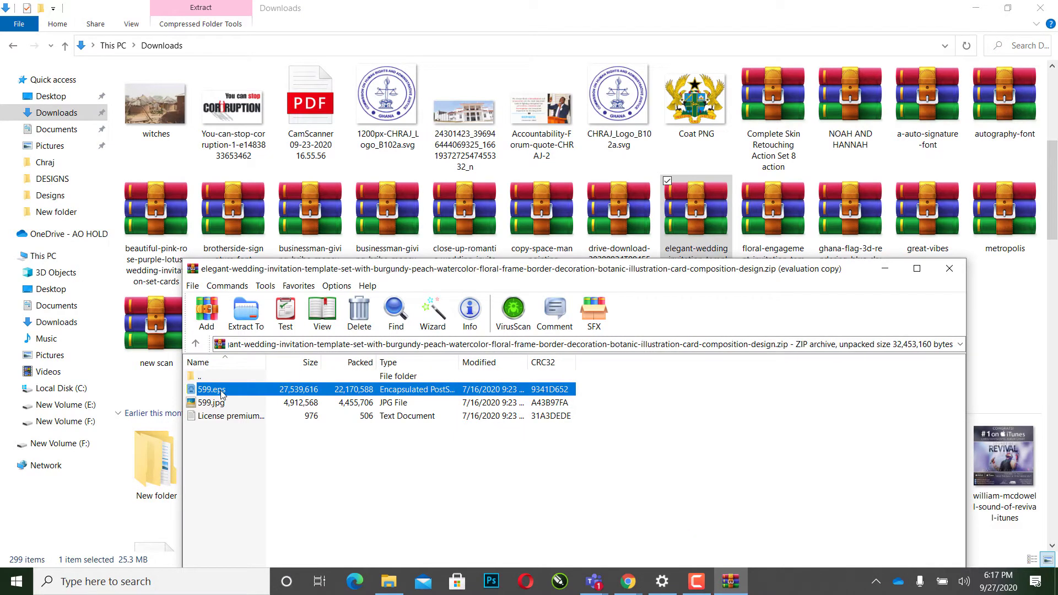
pyautogui.doubleClick(214, 404)
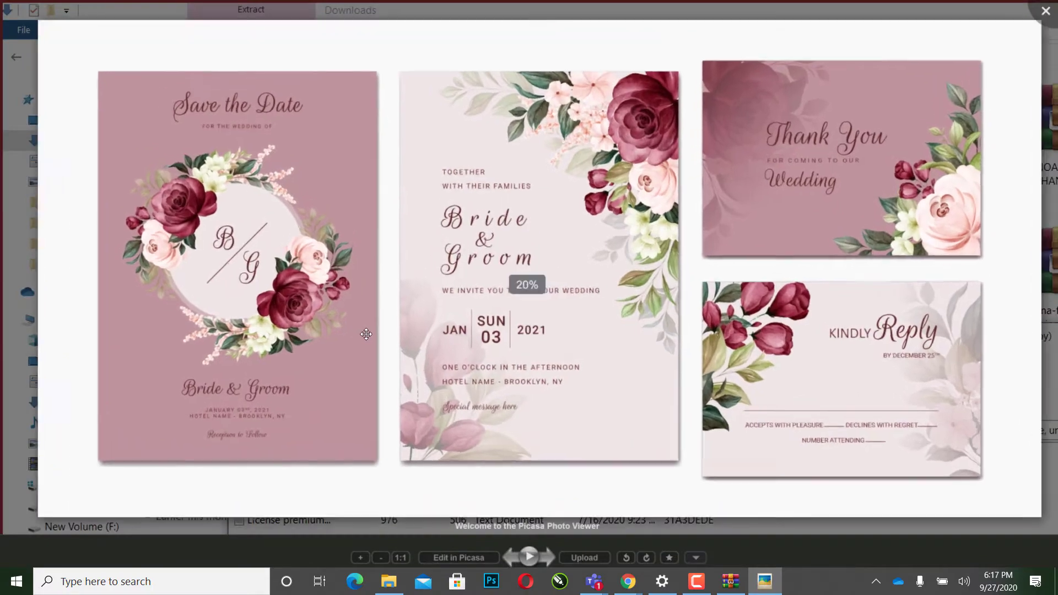
pyautogui.scroll(3, 380, 343)
pyautogui.scroll(-2, 379, 343)
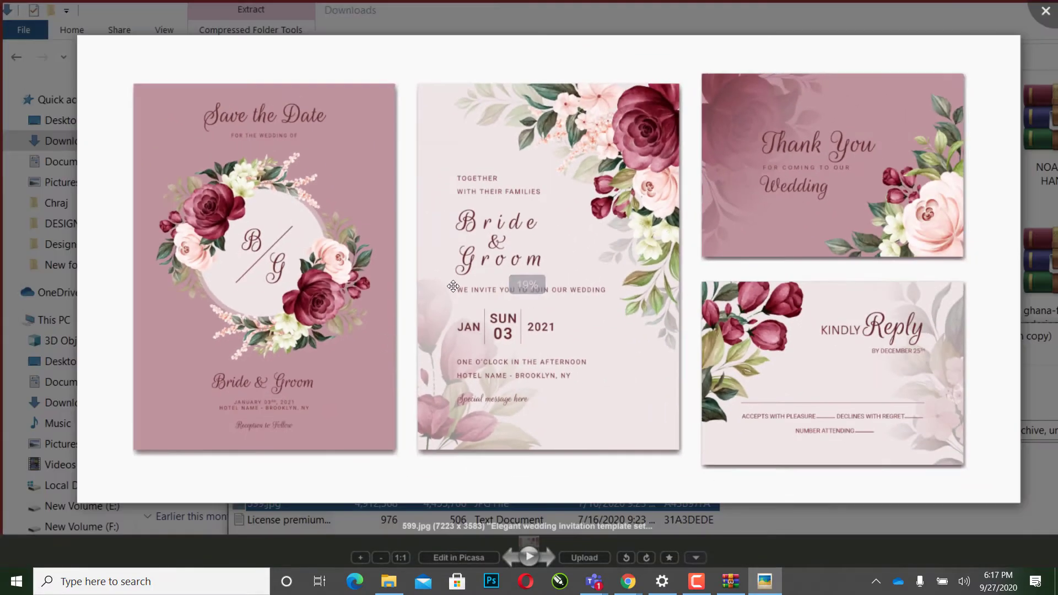
pyautogui.scroll(2, 533, 234)
pyautogui.scroll(-3, 533, 234)
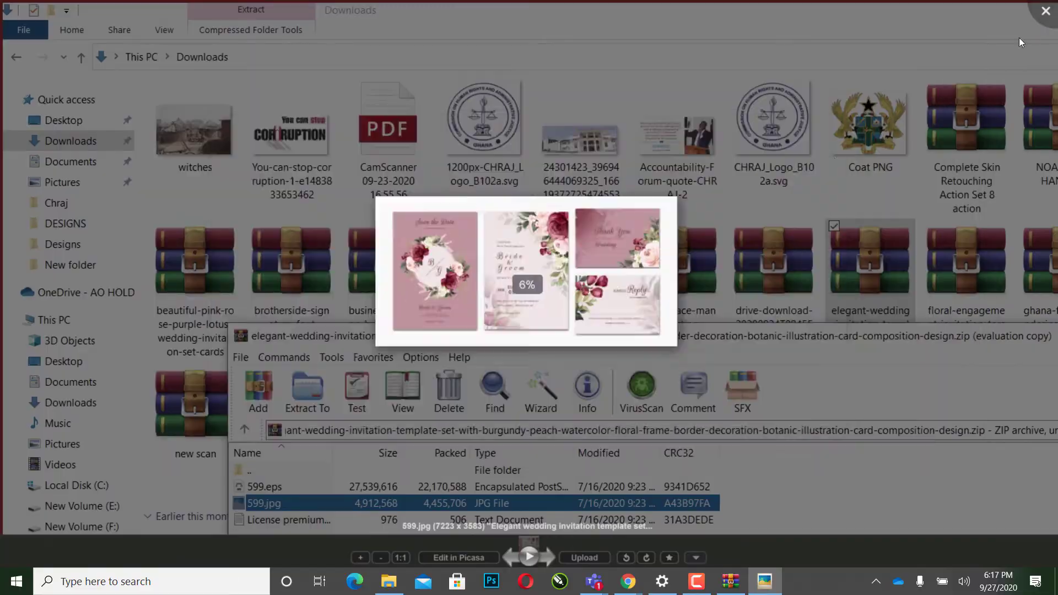
pyautogui.click(1020, 42)
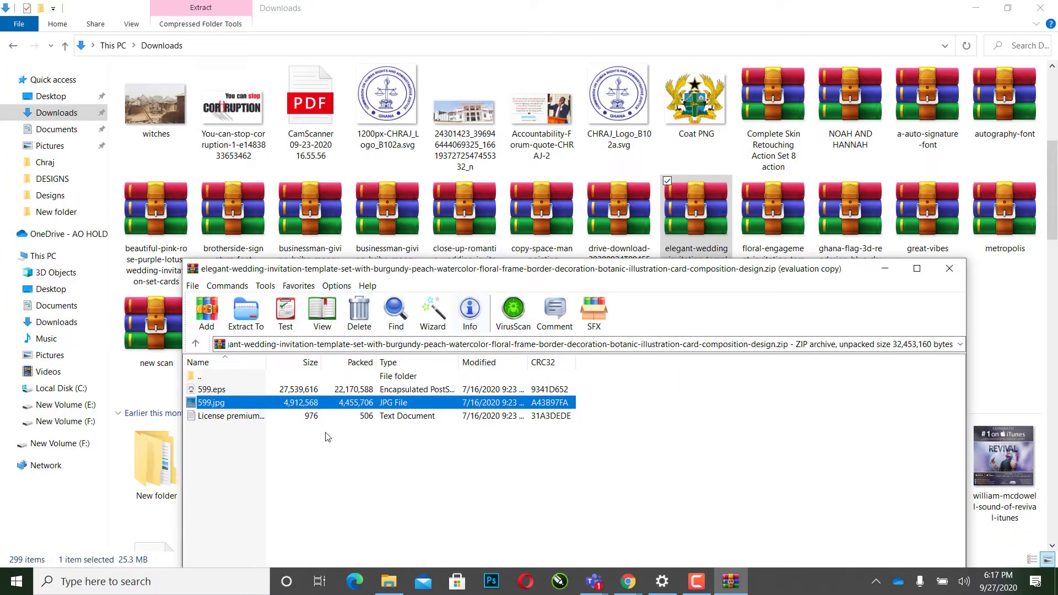
pyautogui.click(215, 390)
pyautogui.doubleClick(215, 389)
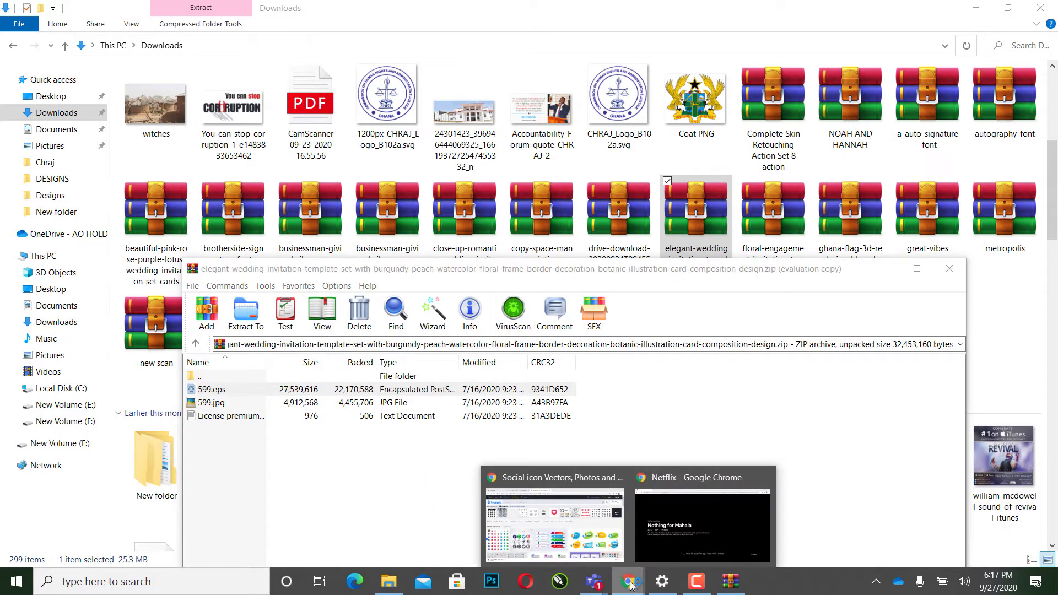
# Step: Download the Freepik social networking icons set as 2763311.zip with free attribution download
pyautogui.click(574, 539)
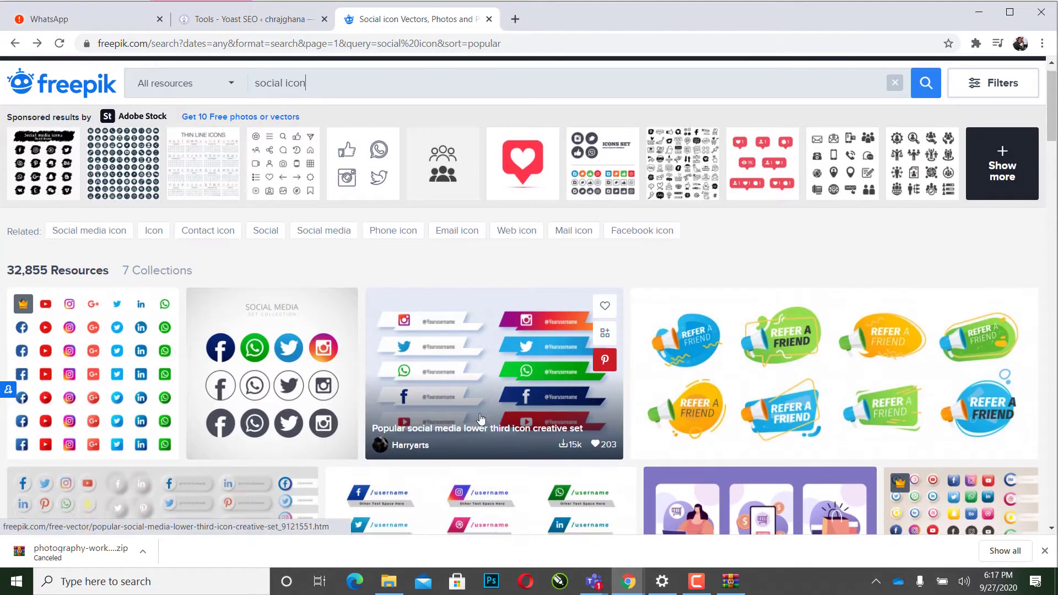
pyautogui.scroll(-1, 234, 320)
pyautogui.click(293, 331)
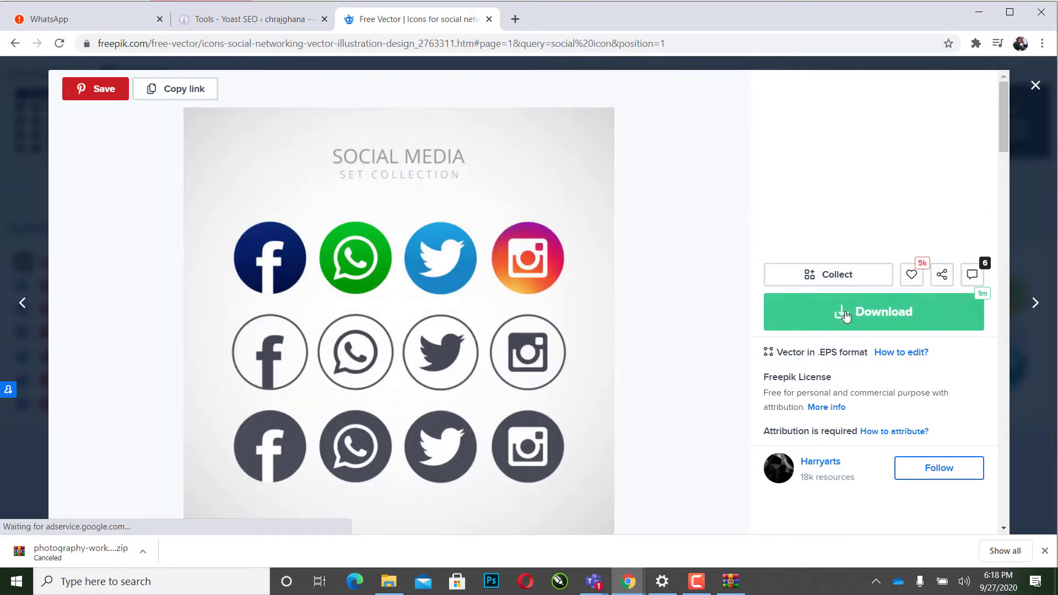
pyautogui.click(874, 313)
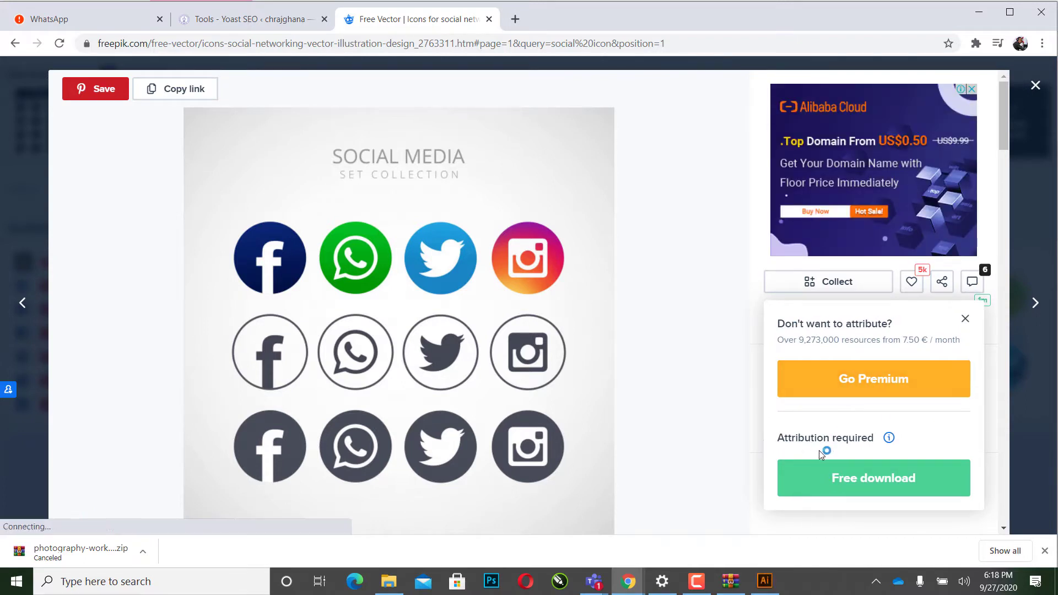
pyautogui.click(846, 478)
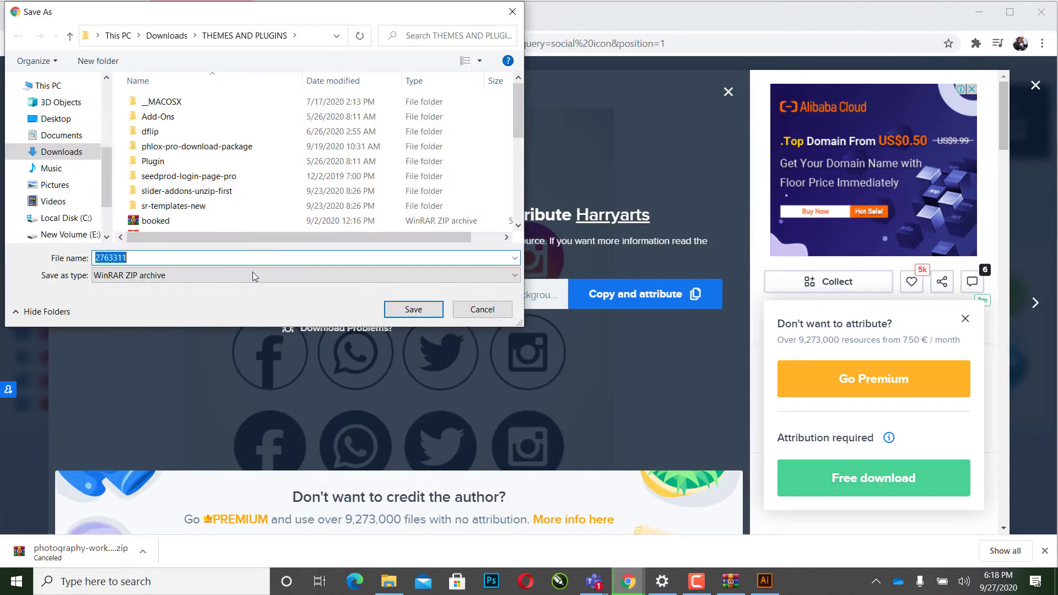
pyautogui.click(414, 309)
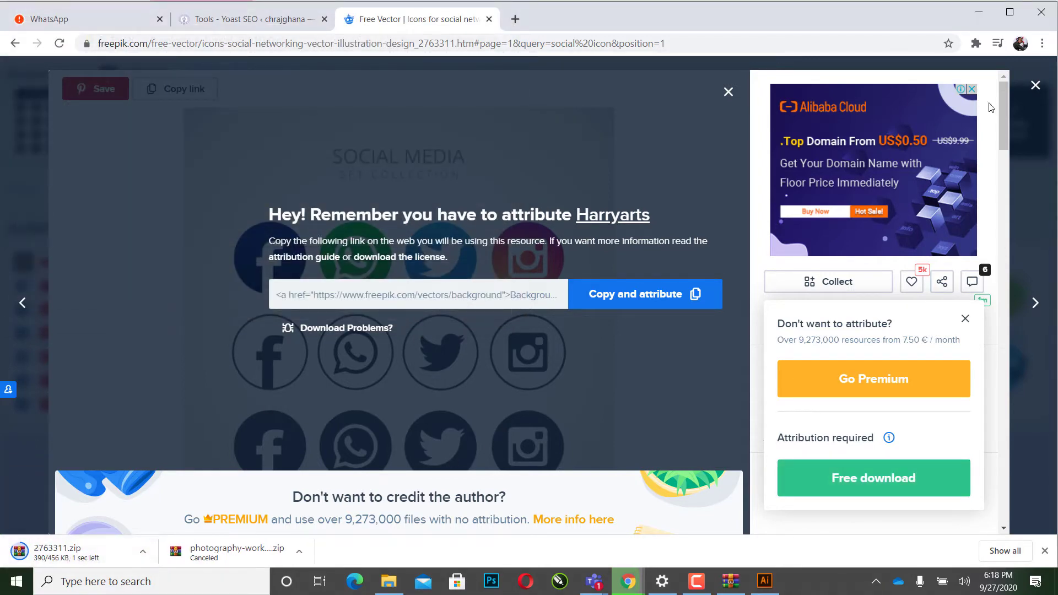
pyautogui.click(1036, 85)
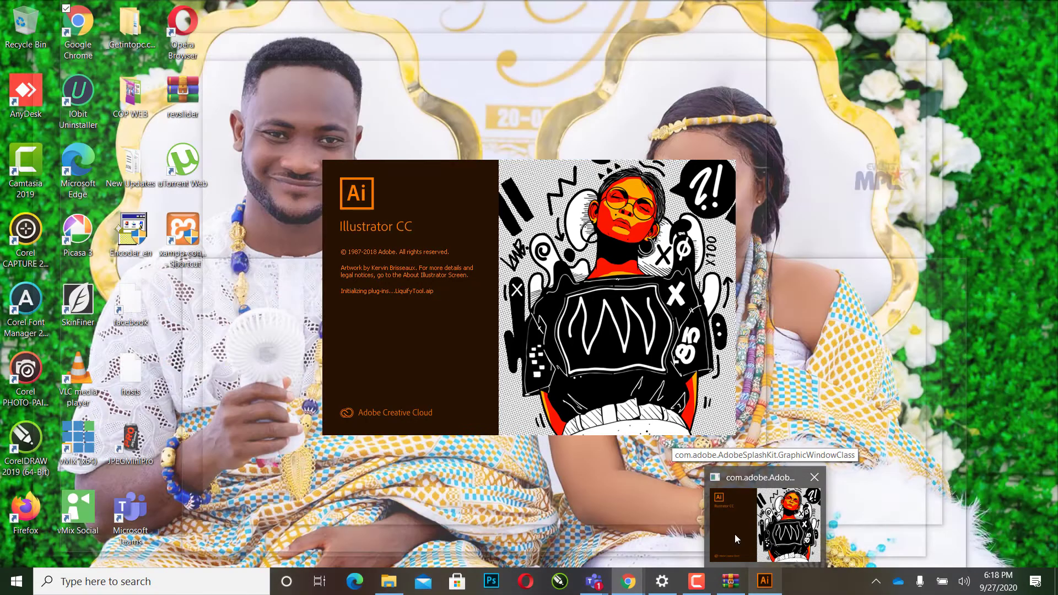
# Step: Replace the Freepik search text with 'instagram post' and run the search
pyautogui.scroll(-3, 395, 313)
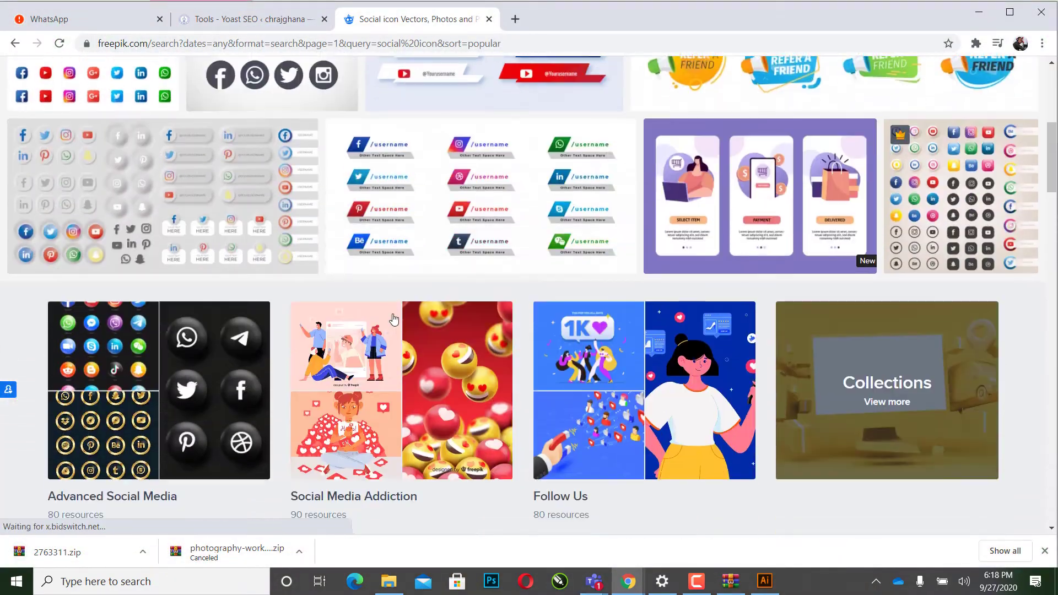
pyautogui.scroll(-3, 397, 312)
pyautogui.scroll(4, 399, 312)
pyautogui.scroll(6, 398, 298)
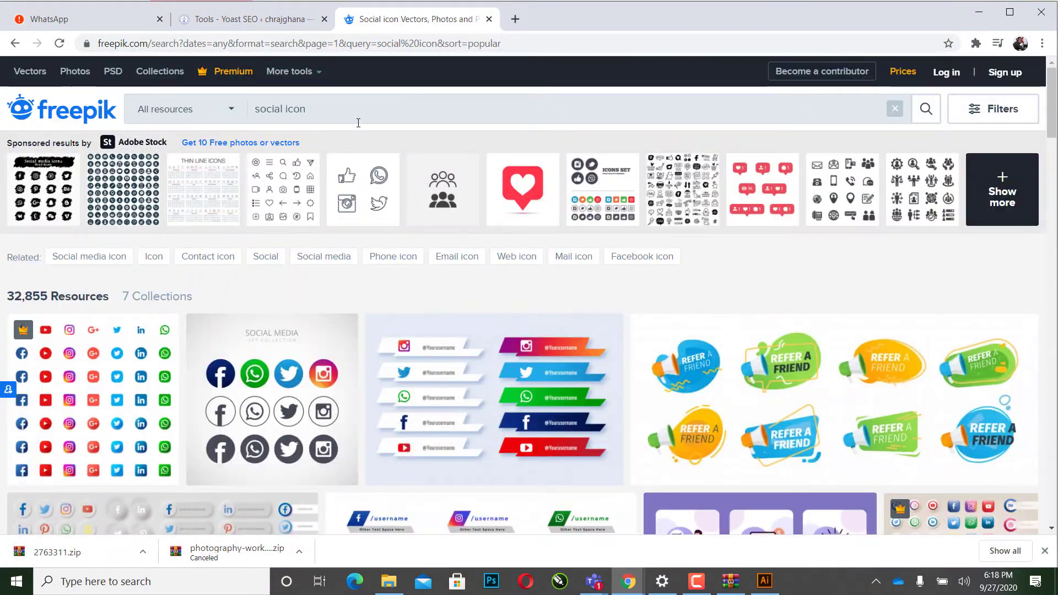
pyautogui.moveTo(356, 121); pyautogui.dragTo(208, 124)
pyautogui.press('BackSpace')
pyautogui.write('instagram')
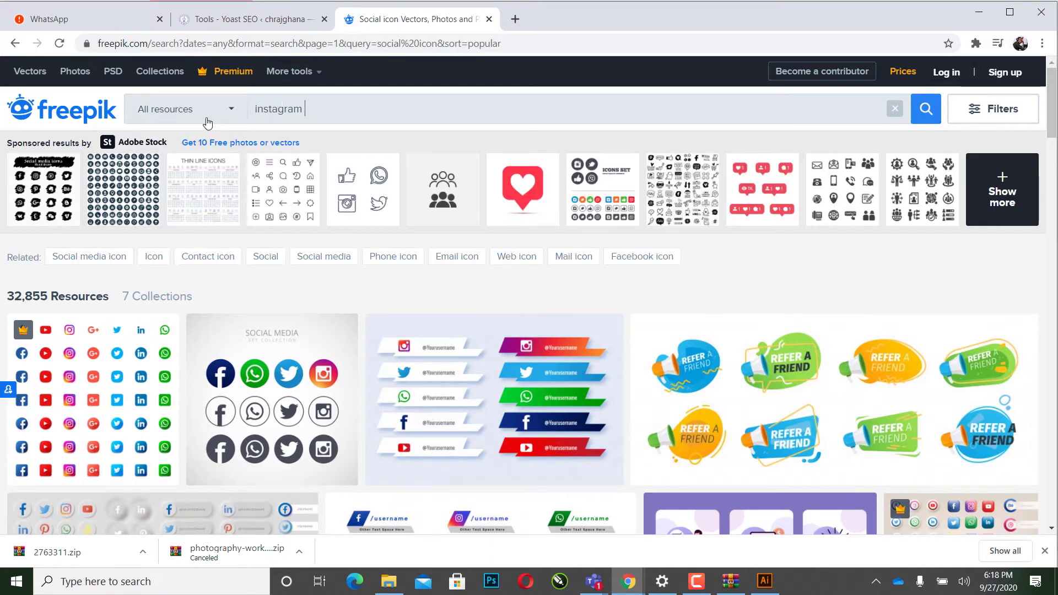
pyautogui.write('post')
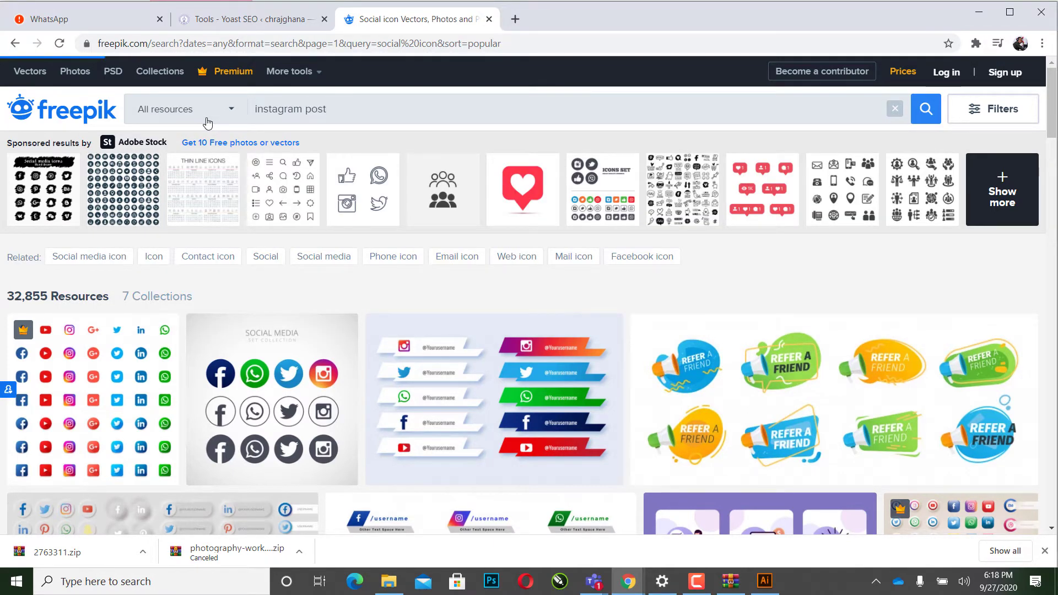
pyautogui.press('Return')
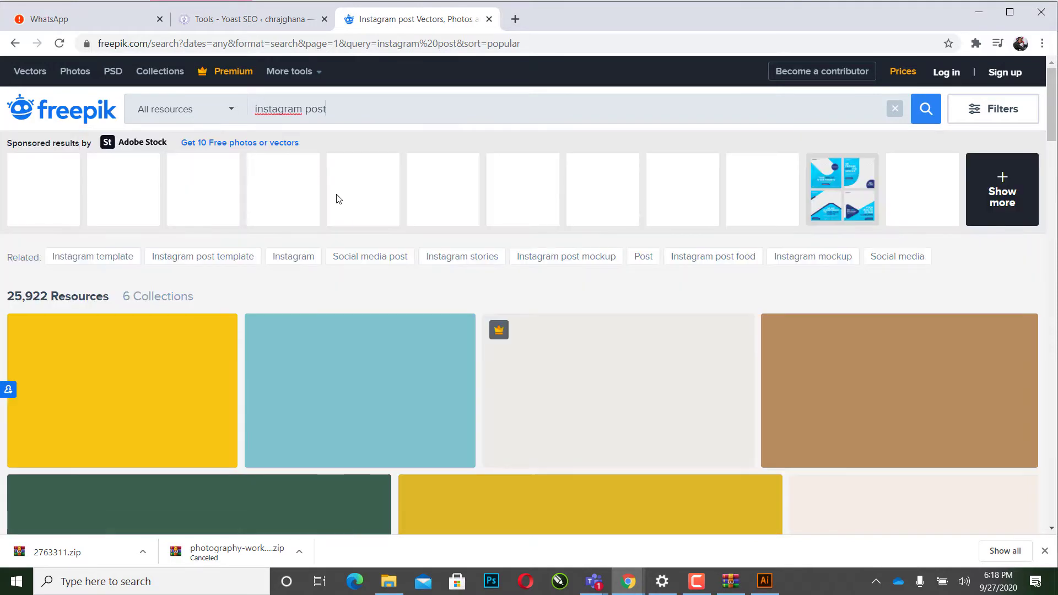
pyautogui.scroll(-2, 472, 245)
pyautogui.scroll(-2, 472, 247)
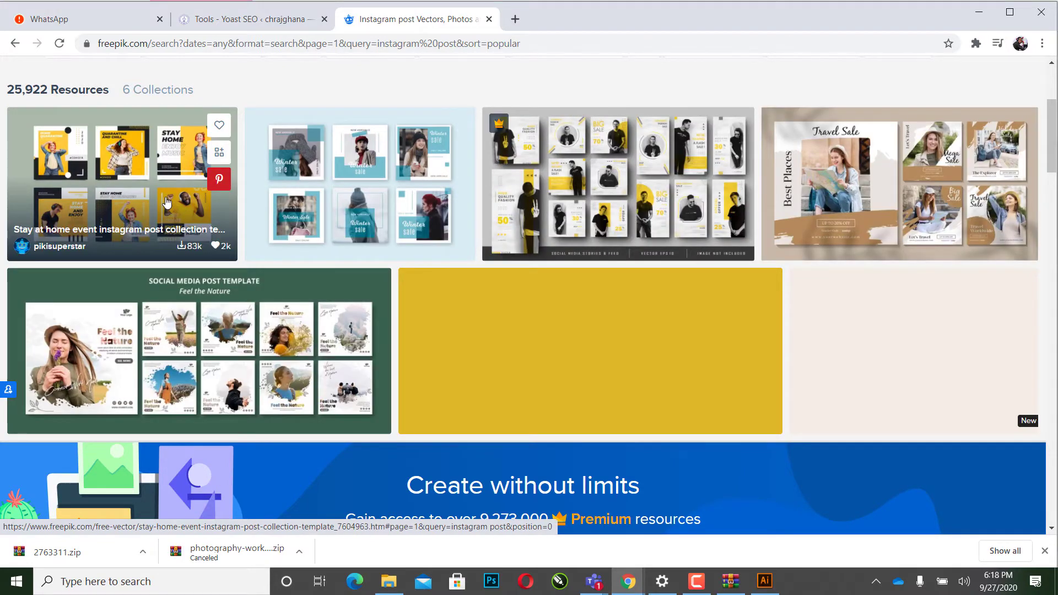
# Step: Download and save the Stay at home event Instagram post template zip
pyautogui.click(167, 202)
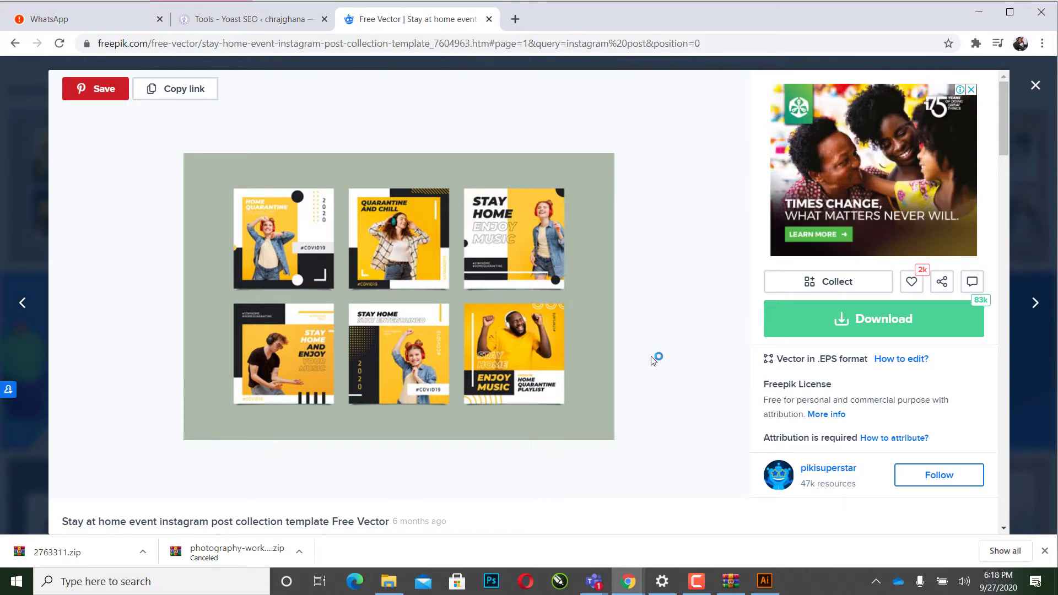
pyautogui.click(797, 323)
pyautogui.click(829, 475)
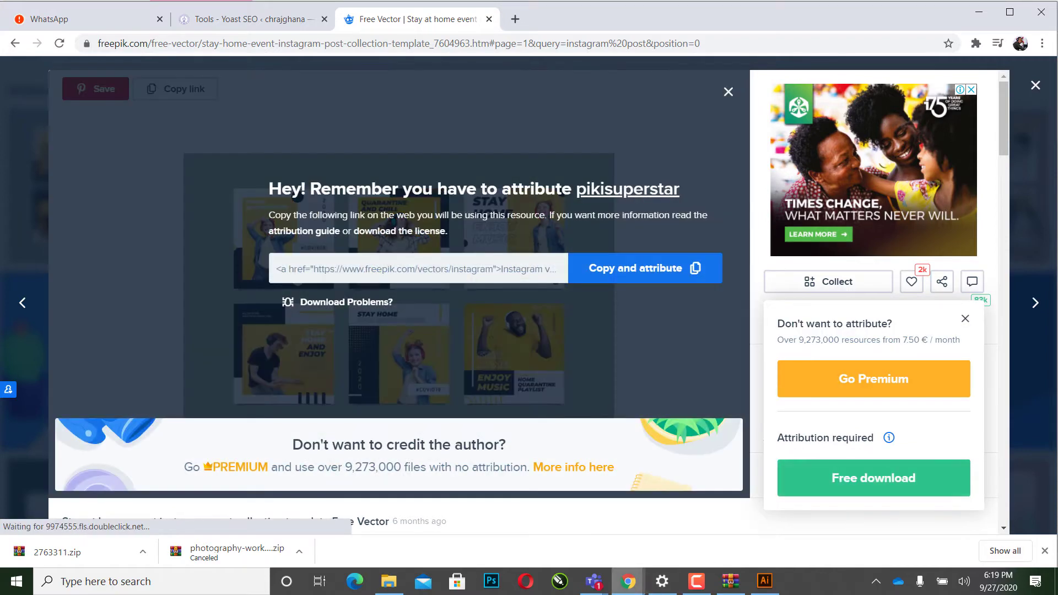
pyautogui.moveTo(766, 582)
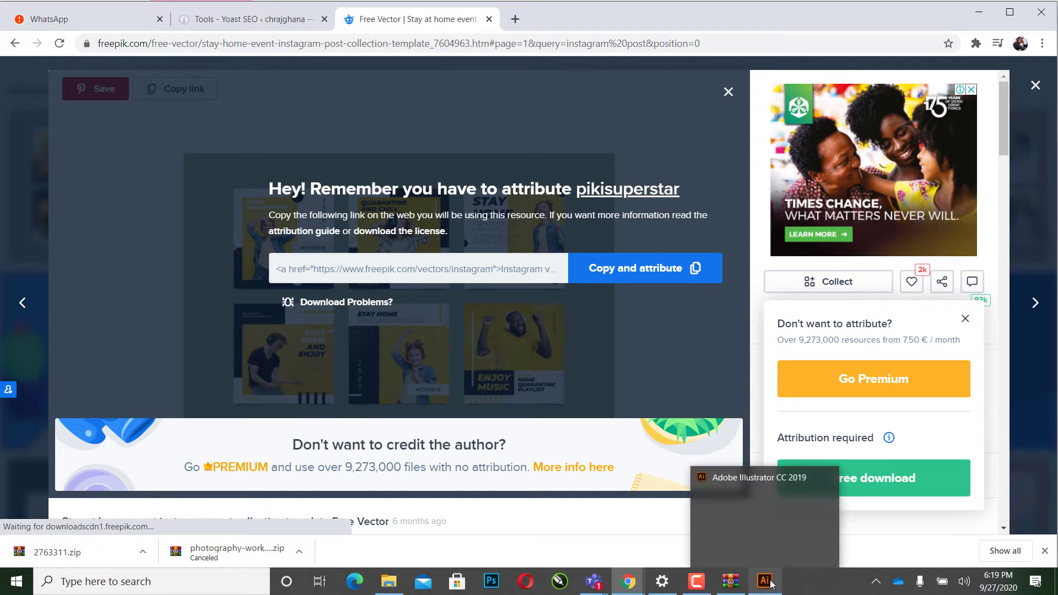
pyautogui.click(756, 514)
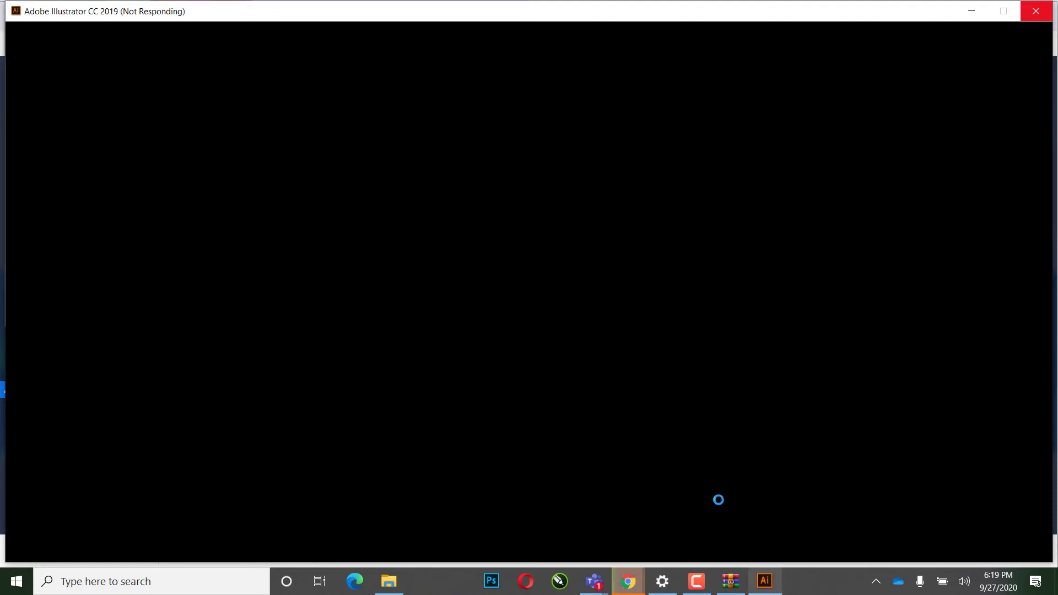
pyautogui.moveTo(628, 581)
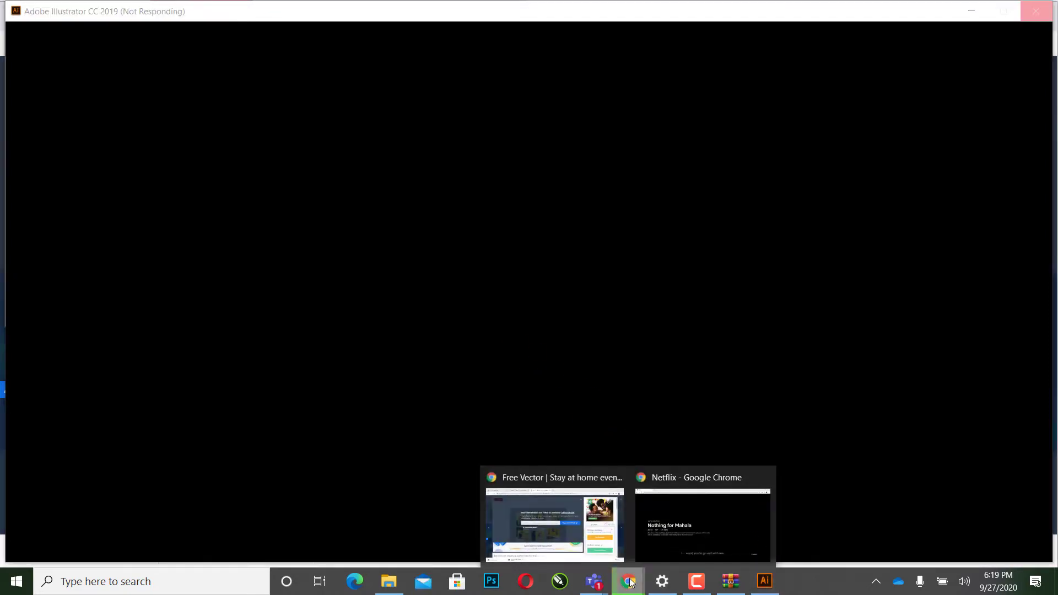
pyautogui.click(580, 533)
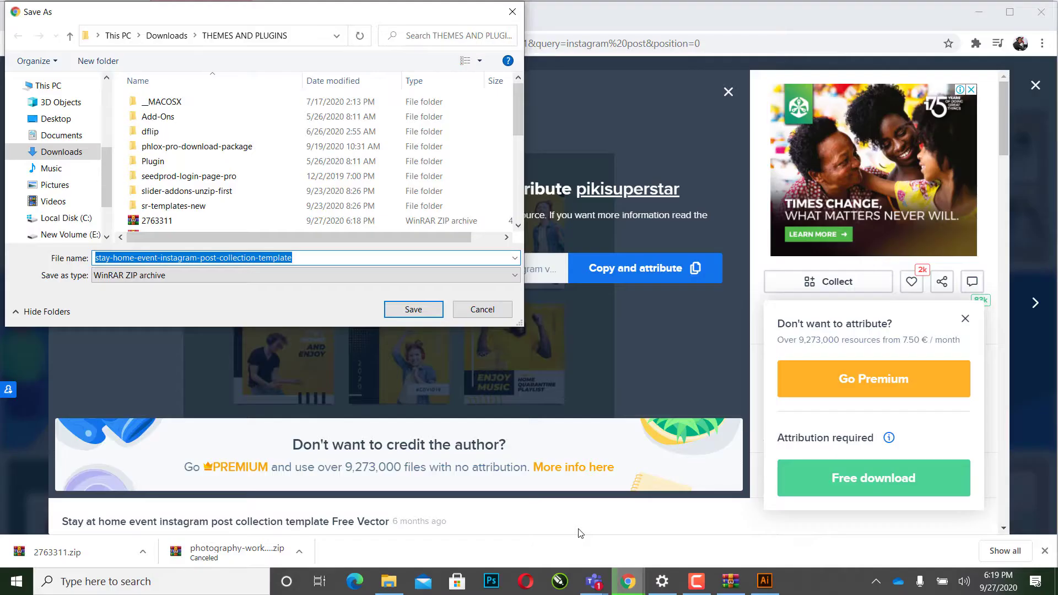
pyautogui.click(400, 312)
pyautogui.scroll(-1, 465, 396)
pyautogui.scroll(-2, 464, 395)
pyautogui.scroll(-1, 545, 157)
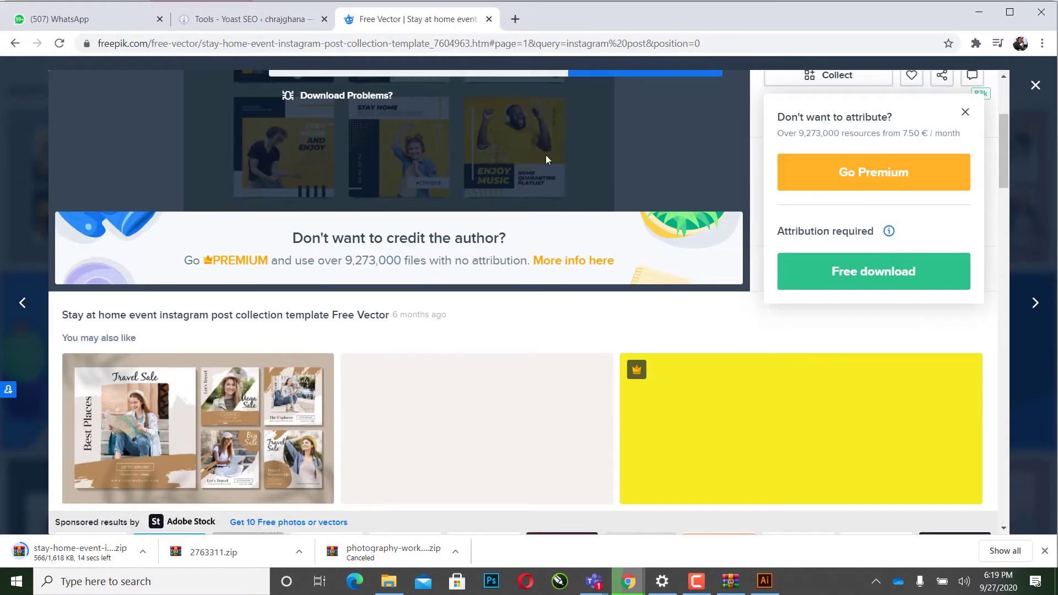
pyautogui.scroll(-5, 540, 210)
pyautogui.scroll(-1, 538, 208)
pyautogui.scroll(1, 446, 156)
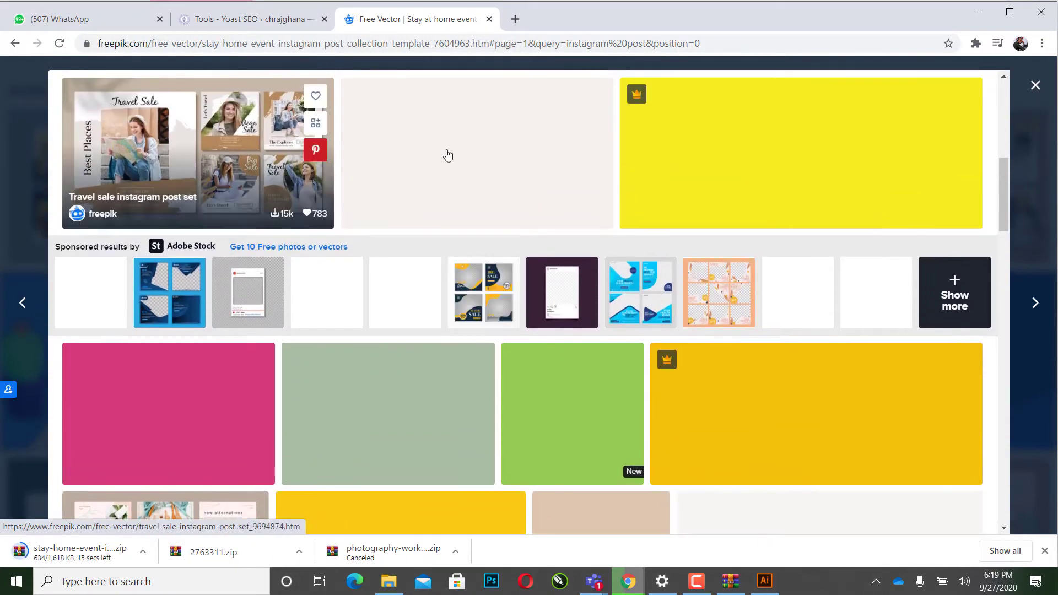
pyautogui.scroll(2, 518, 389)
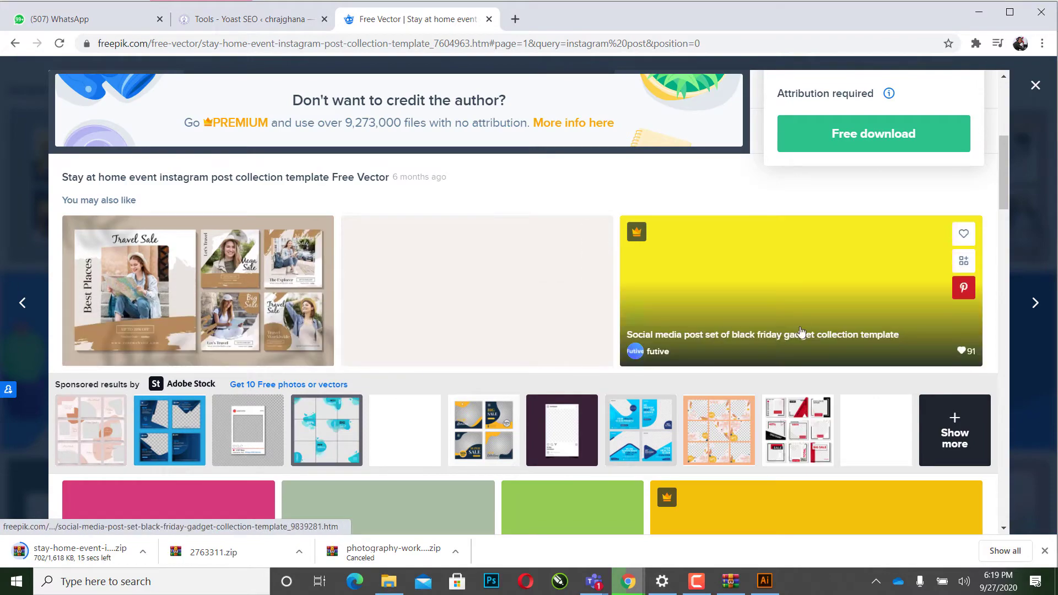
pyautogui.scroll(-1, 527, 281)
pyautogui.scroll(-4, 527, 282)
pyautogui.scroll(4, 528, 298)
pyautogui.scroll(7, 526, 307)
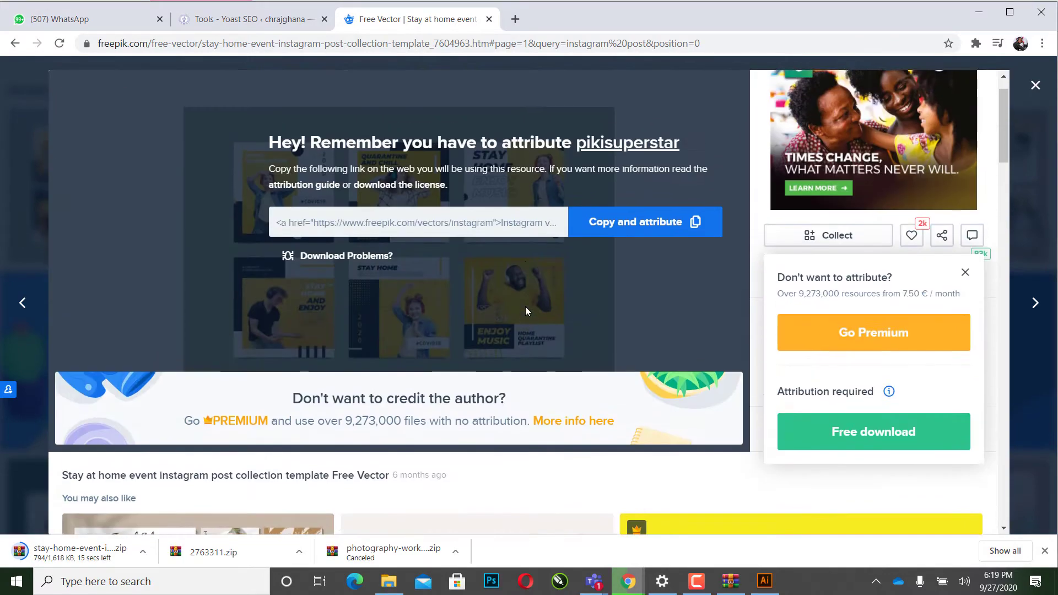
# Step: Bring up 599.eps in Illustrator and close the Missing Fonts warning for Roboto and RougeScript
pyautogui.click(765, 581)
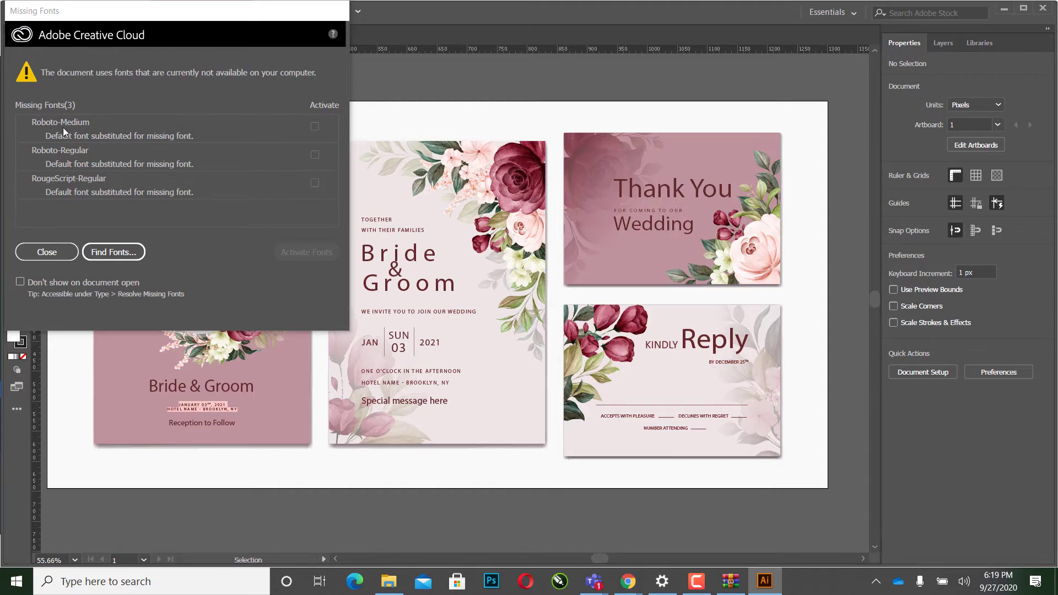
pyautogui.click(49, 252)
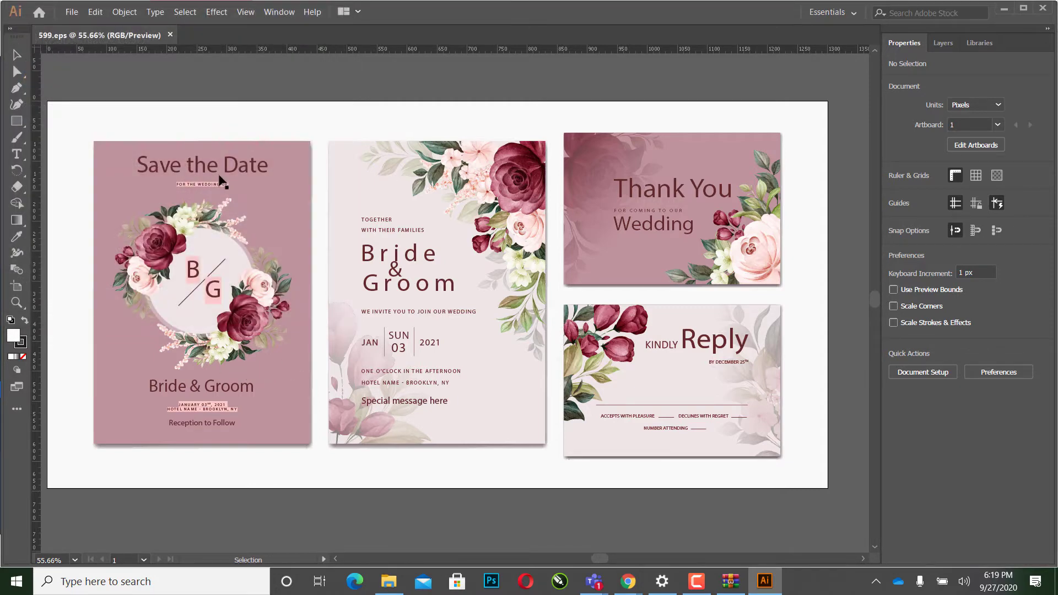
# Step: Click through the wedding cards and select the middle Bride & Groom card
pyautogui.click(16, 54)
pyautogui.click(165, 170)
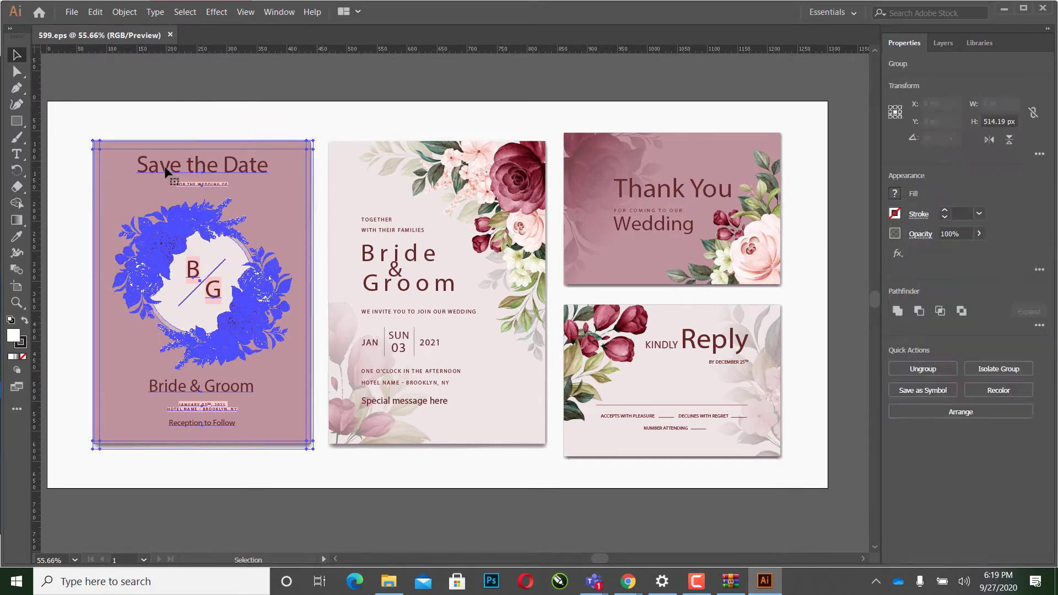
pyautogui.rightClick(165, 166)
pyautogui.click(345, 118)
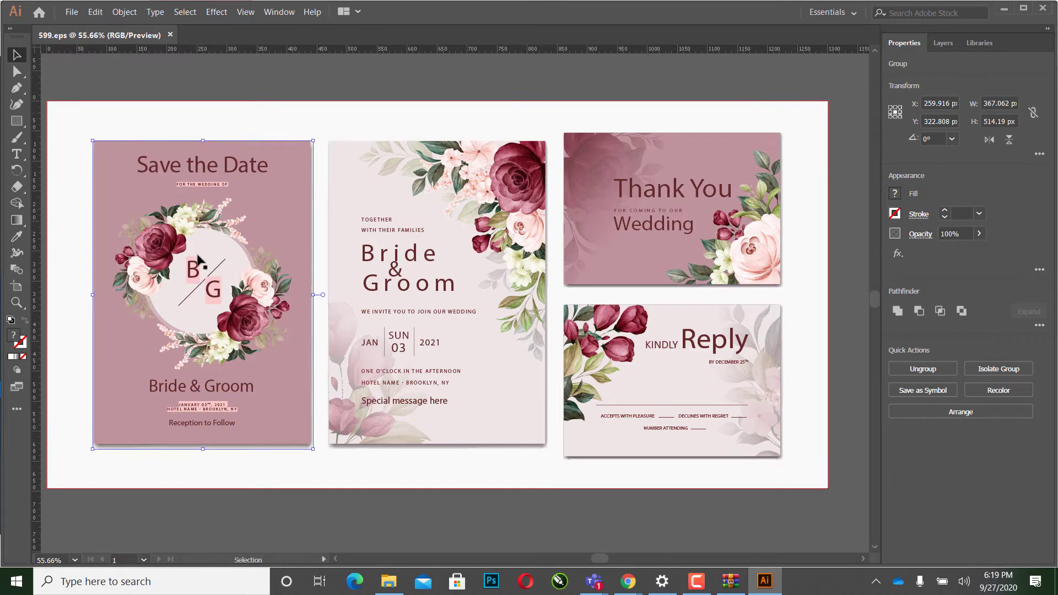
pyautogui.click(167, 229)
pyautogui.click(299, 231)
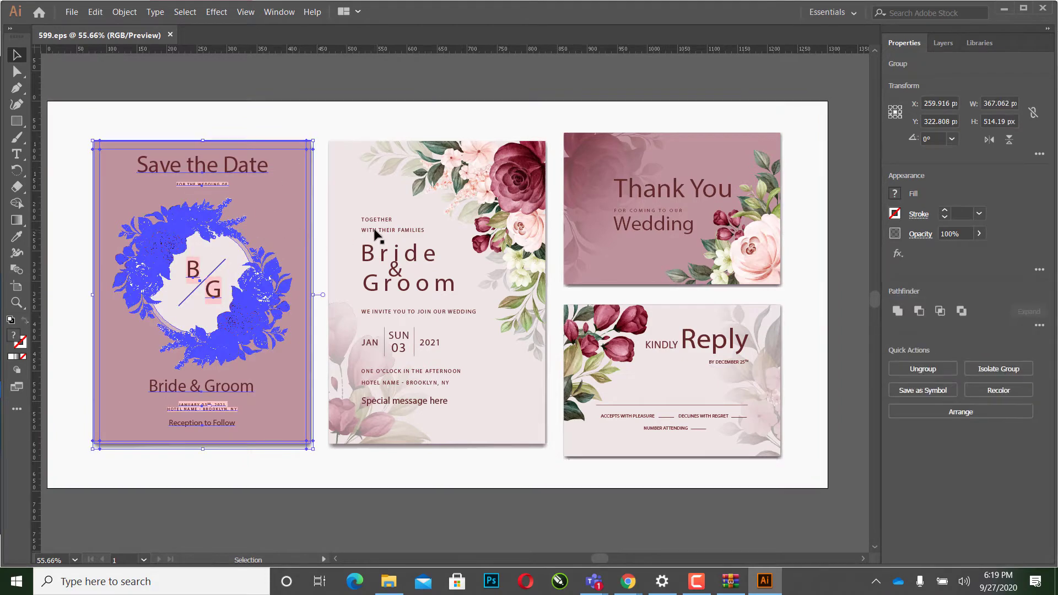
pyautogui.click(378, 236)
pyautogui.click(714, 270)
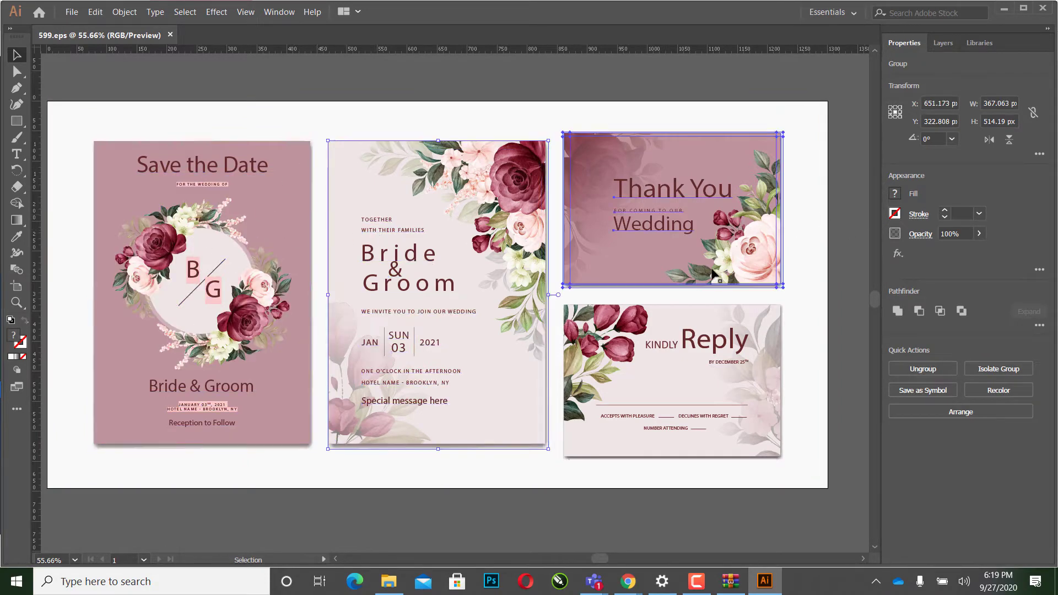
pyautogui.click(676, 358)
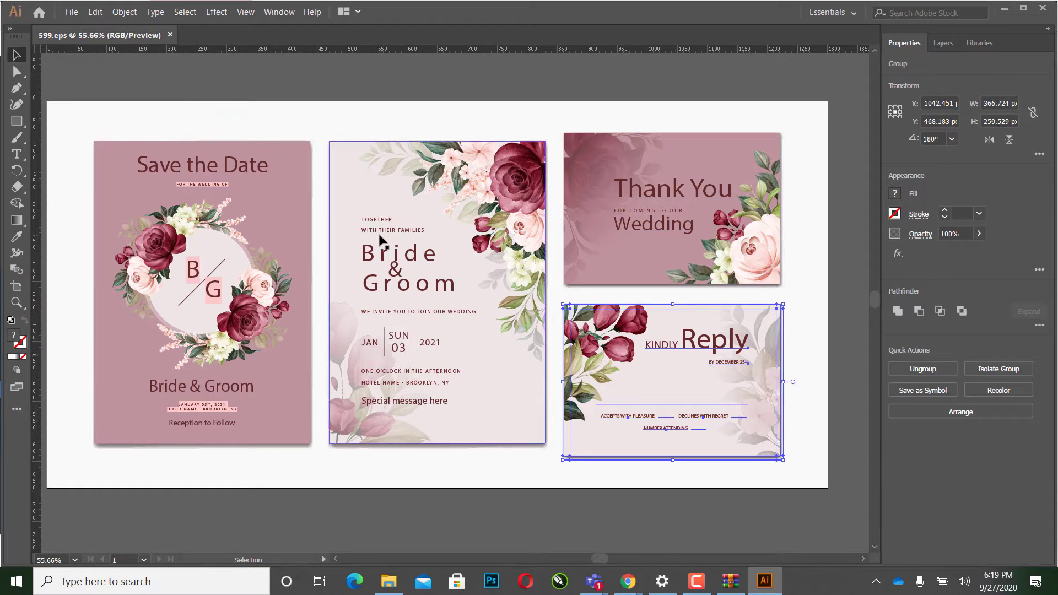
pyautogui.click(421, 246)
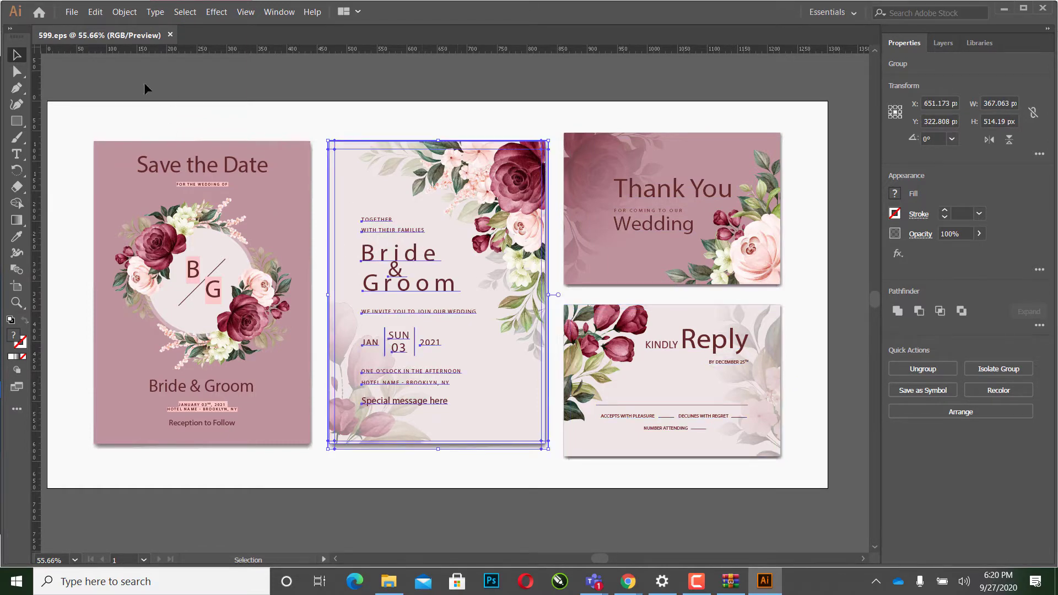
# Step: Copy the Bride & Groom card via Edit > Copy and start a new document
pyautogui.click(95, 12)
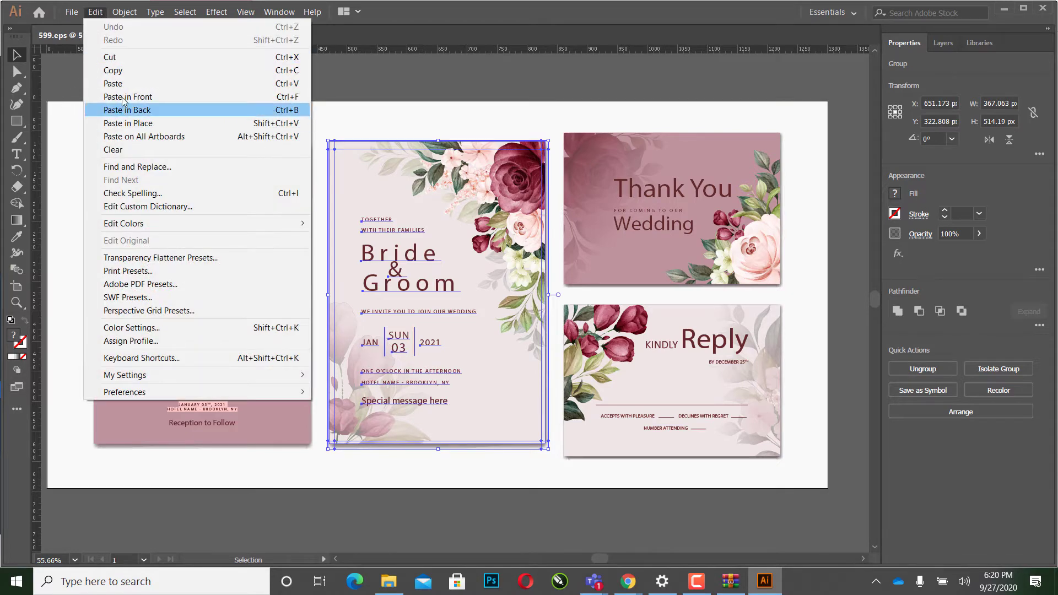
pyautogui.click(128, 70)
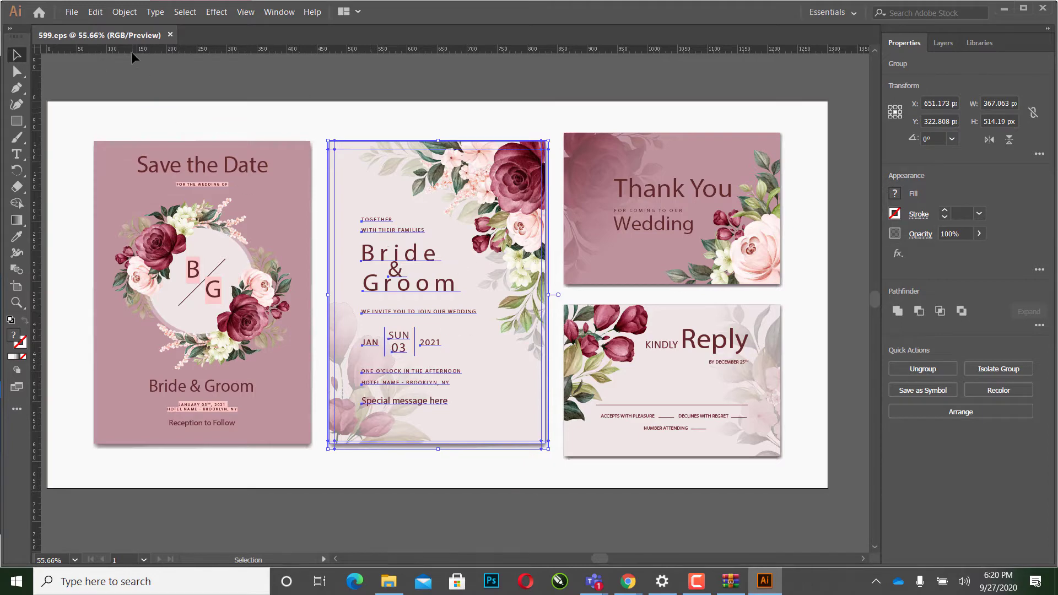
pyautogui.click(72, 12)
pyautogui.hotkey('ctrl', 'n')
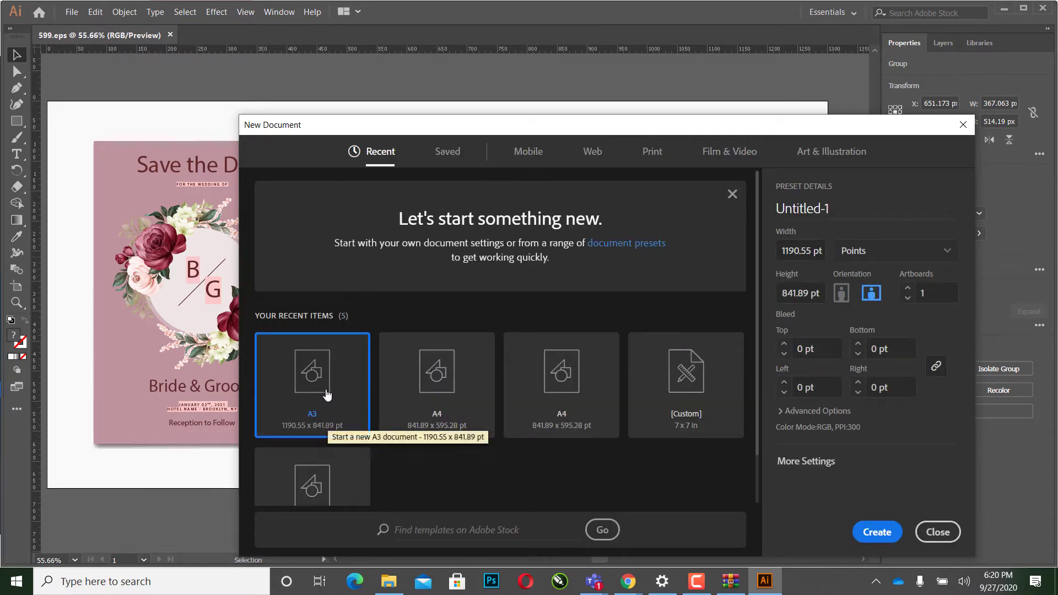
# Step: Create a new A3 portrait print document (841.89 x 1190.55 pt)
pyautogui.click(652, 158)
pyautogui.click(326, 367)
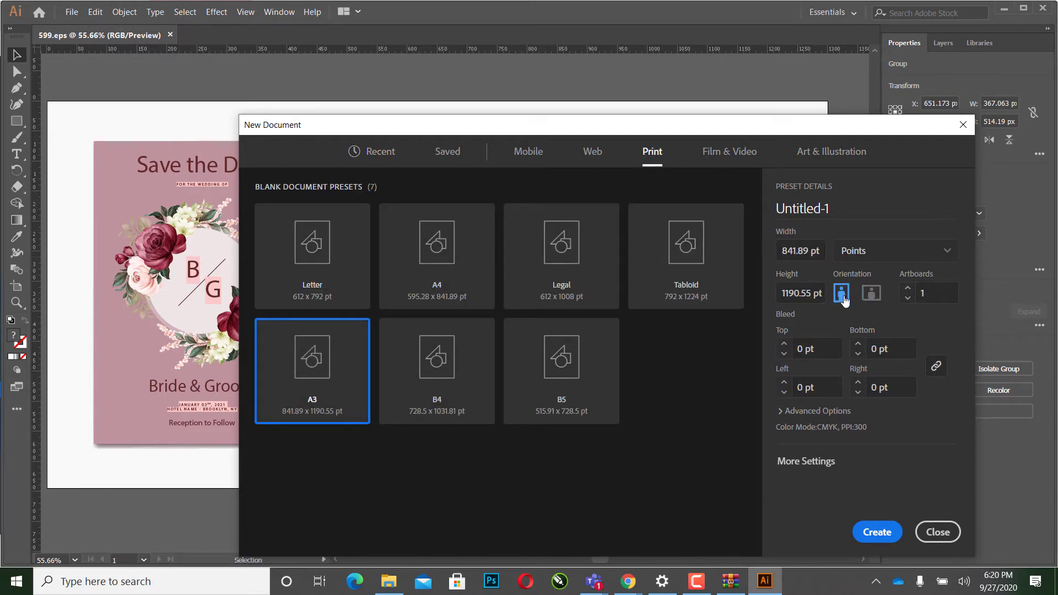
pyautogui.click(877, 534)
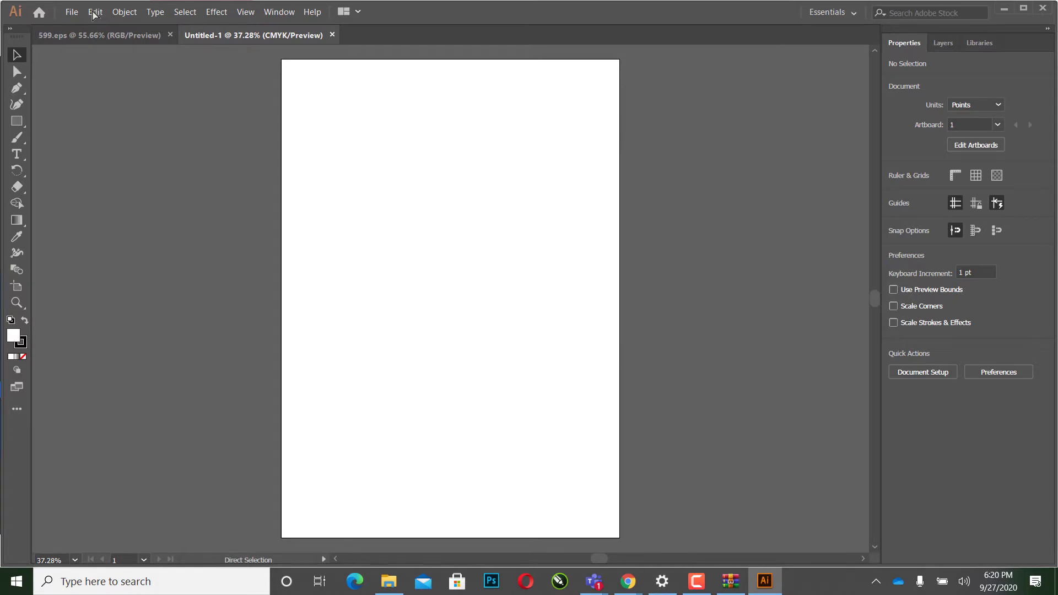
# Step: Paste the Bride & Groom card into Untitled-1 and scale it proportionally to fill the A3 page
pyautogui.hotkey('ctrl', 'v')
pyautogui.press('v')
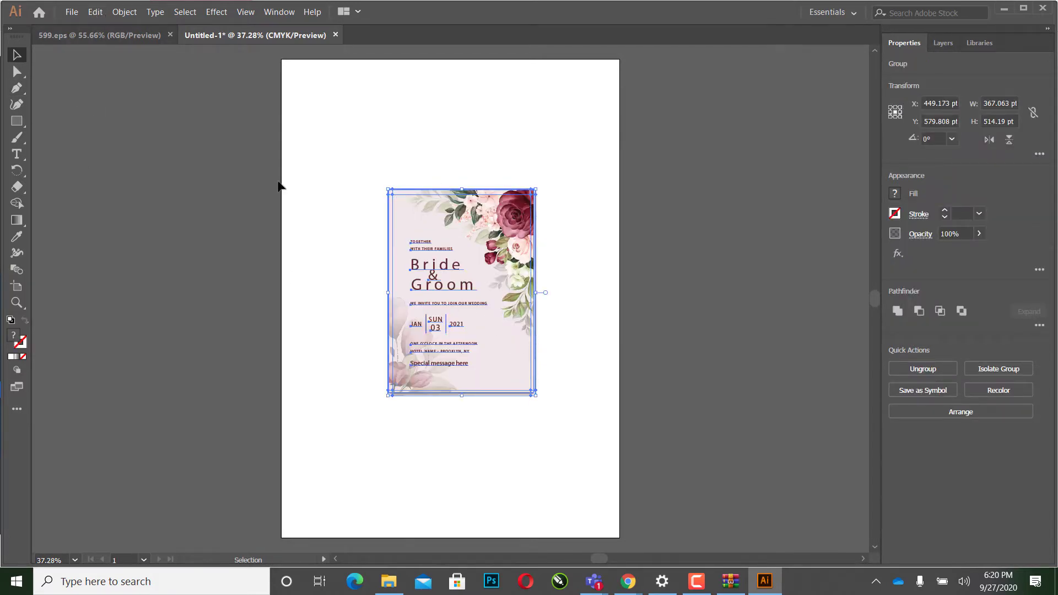
pyautogui.hotkey('ctrl', 'shift', 'a')
pyautogui.click(441, 238)
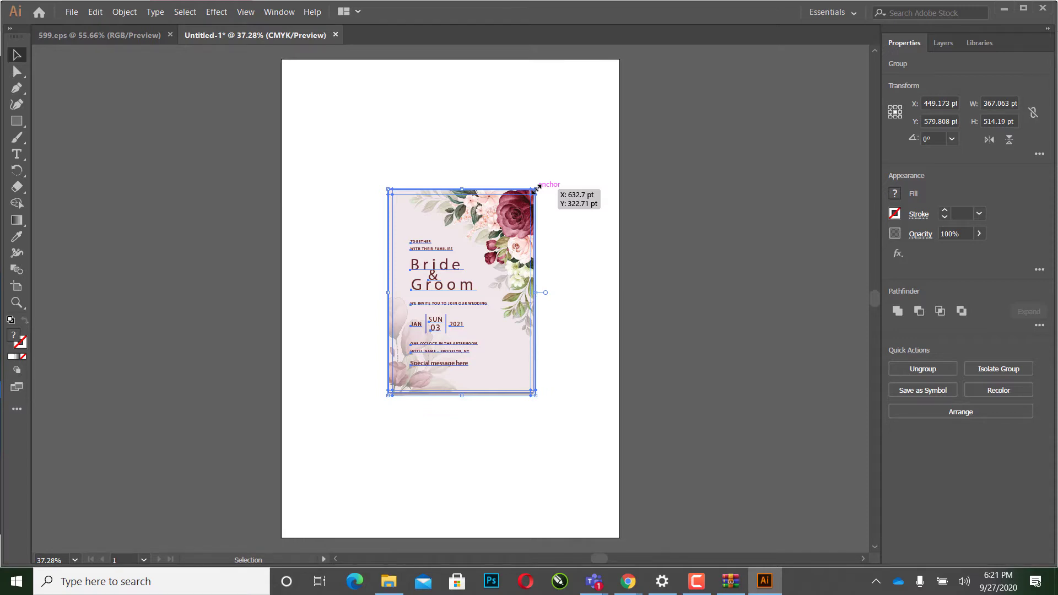
pyautogui.press('shift')
pyautogui.moveTo(537, 188); pyautogui.dragTo(704, 78)
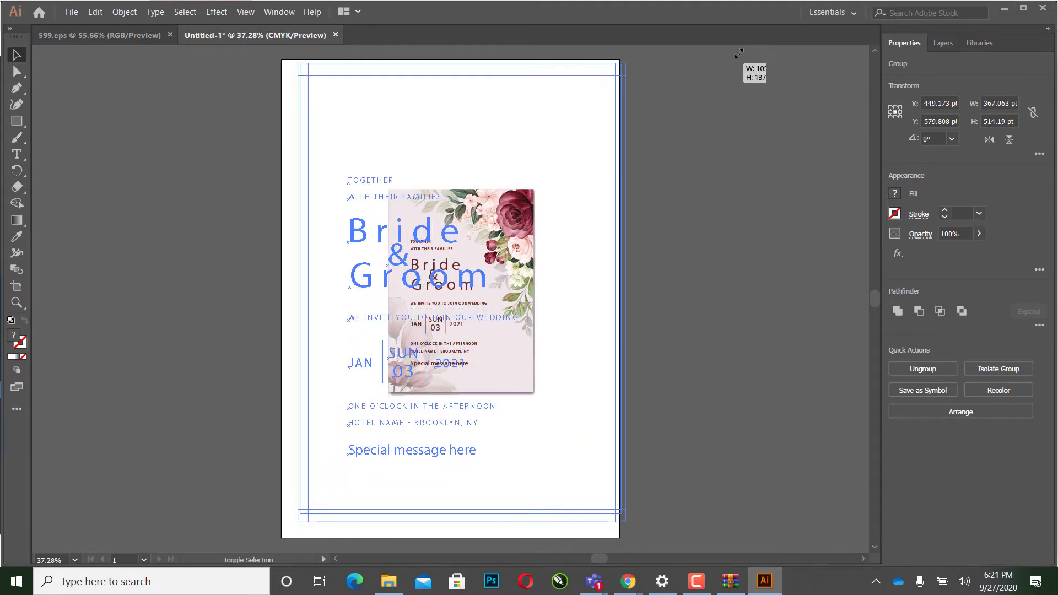
pyautogui.moveTo(704, 78); pyautogui.dragTo(665, 127)
pyautogui.click(676, 213)
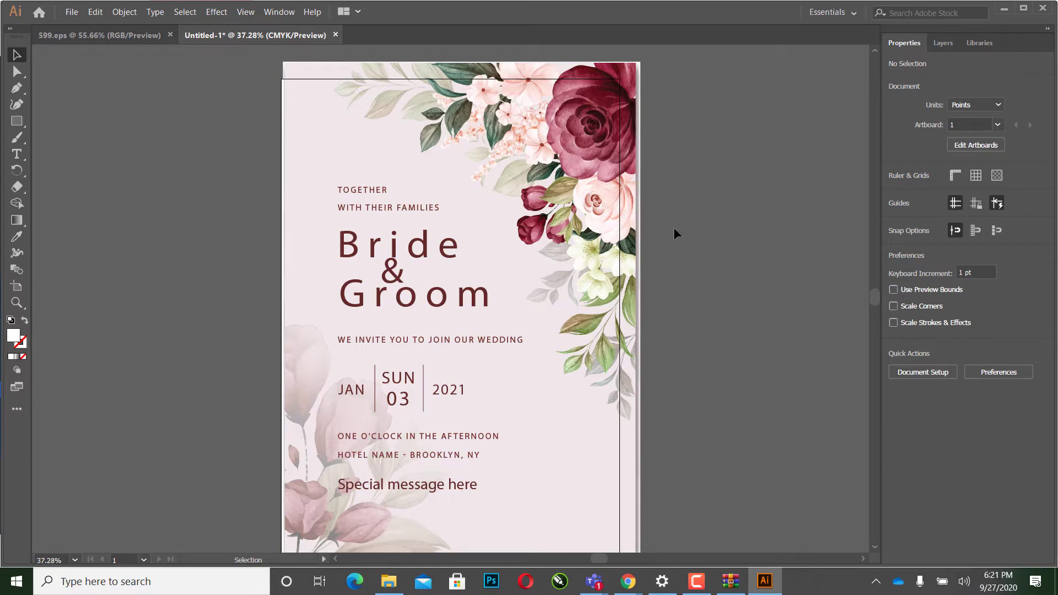
# Step: Ungroup the invitation, move its text block right and ungroup the text
pyautogui.click(396, 255)
pyautogui.rightClick(391, 251)
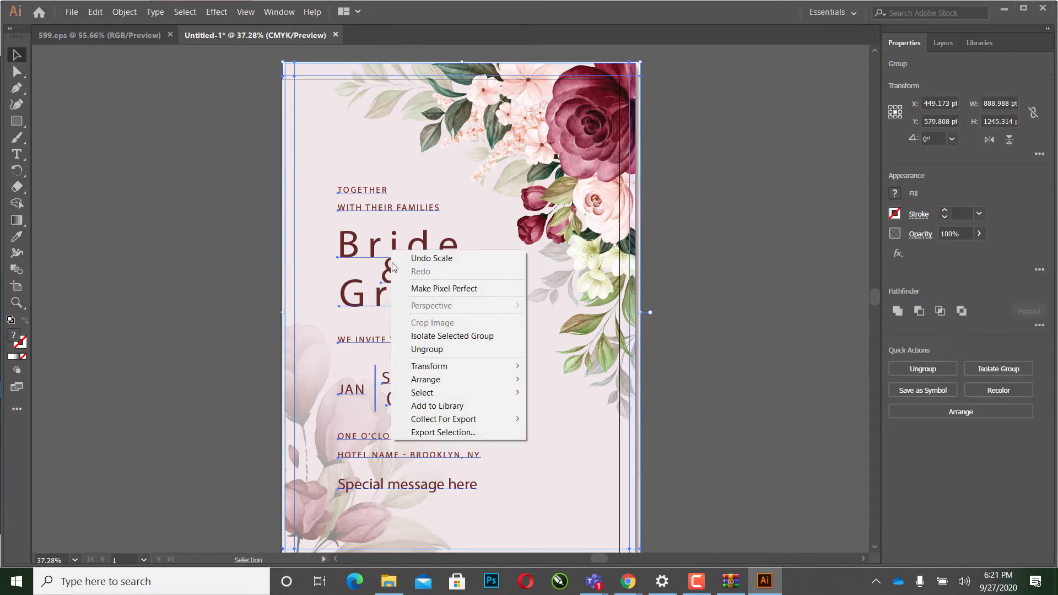
pyautogui.click(417, 350)
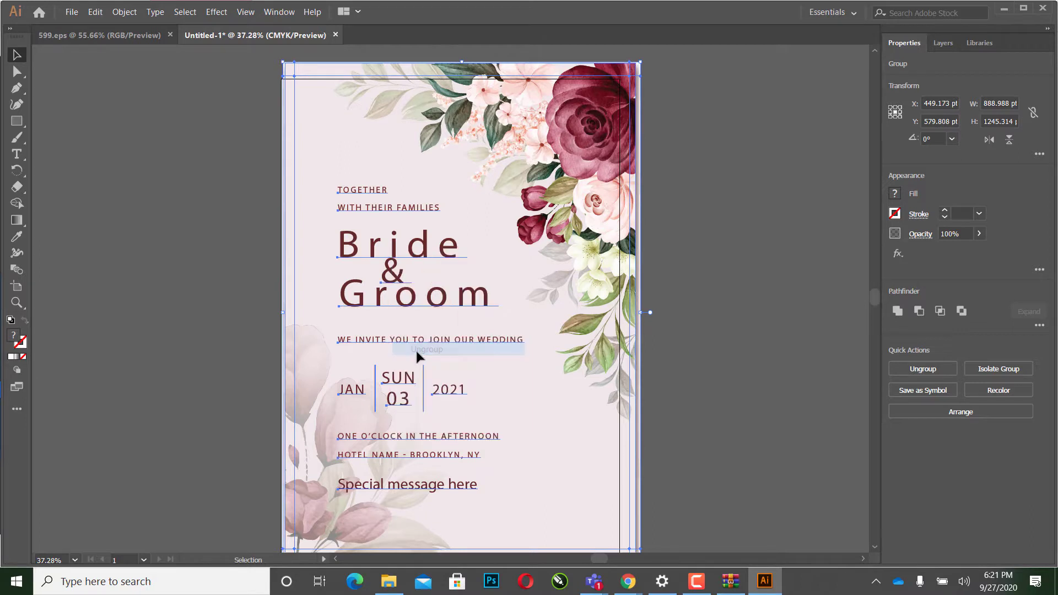
pyautogui.click(676, 279)
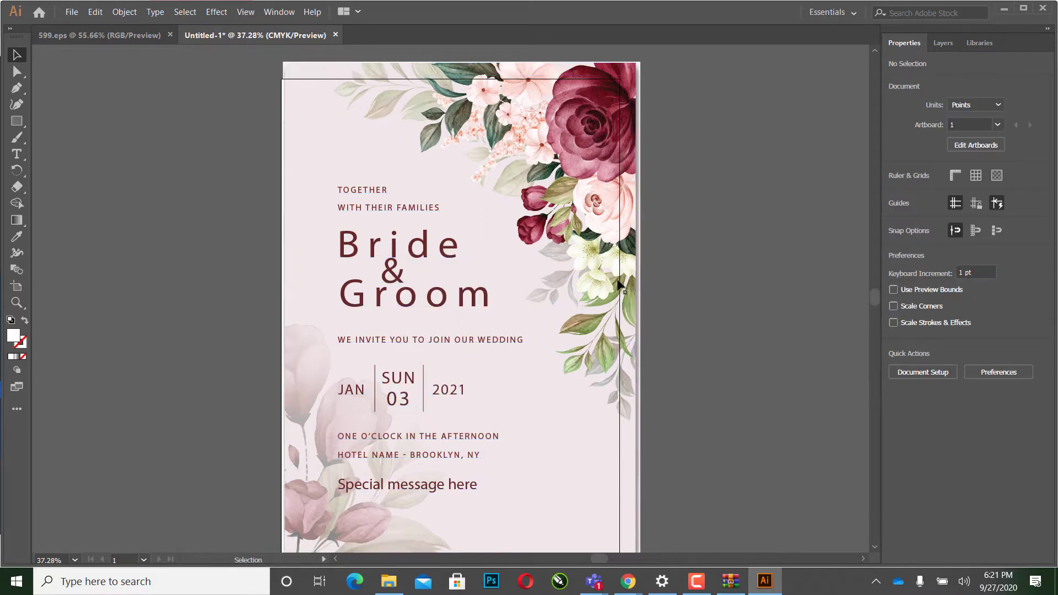
pyautogui.click(577, 139)
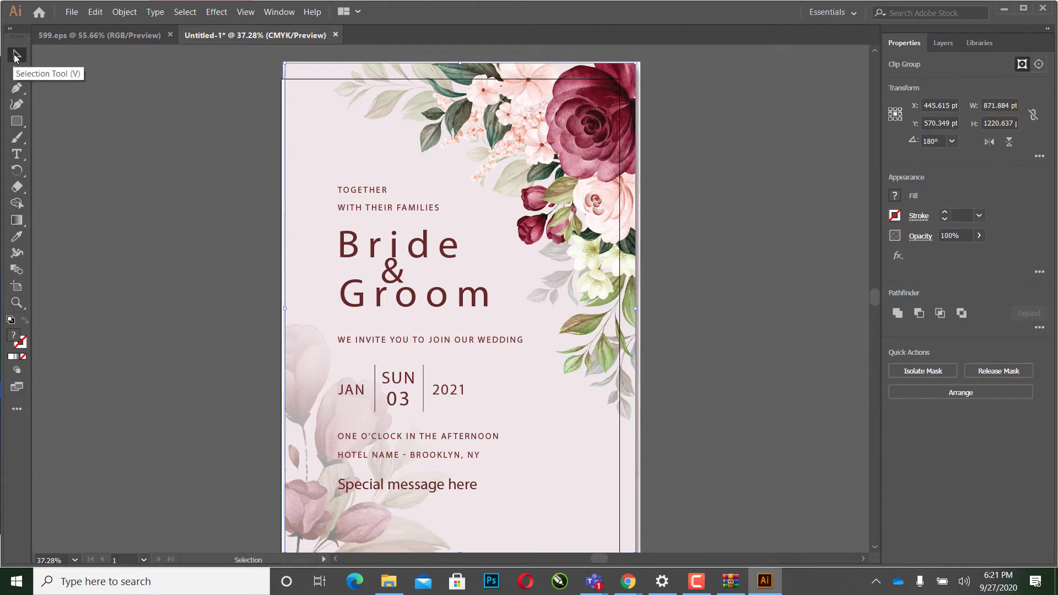
pyautogui.click(394, 254)
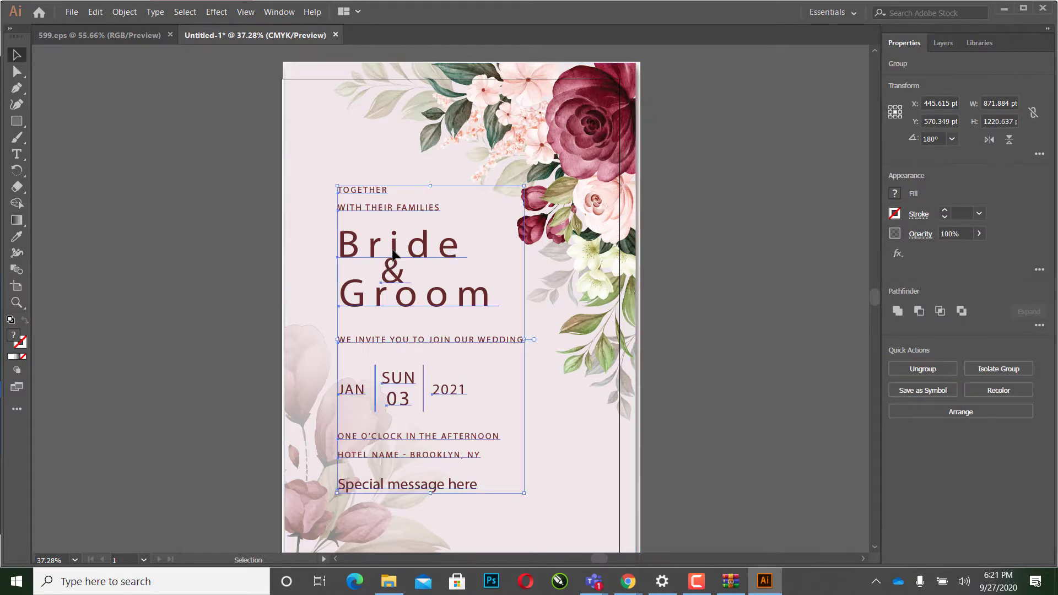
pyautogui.moveTo(394, 252)
pyautogui.mouseDown()
pyautogui.moveTo(204, 236)
pyautogui.moveTo(453, 257)
pyautogui.mouseUp()
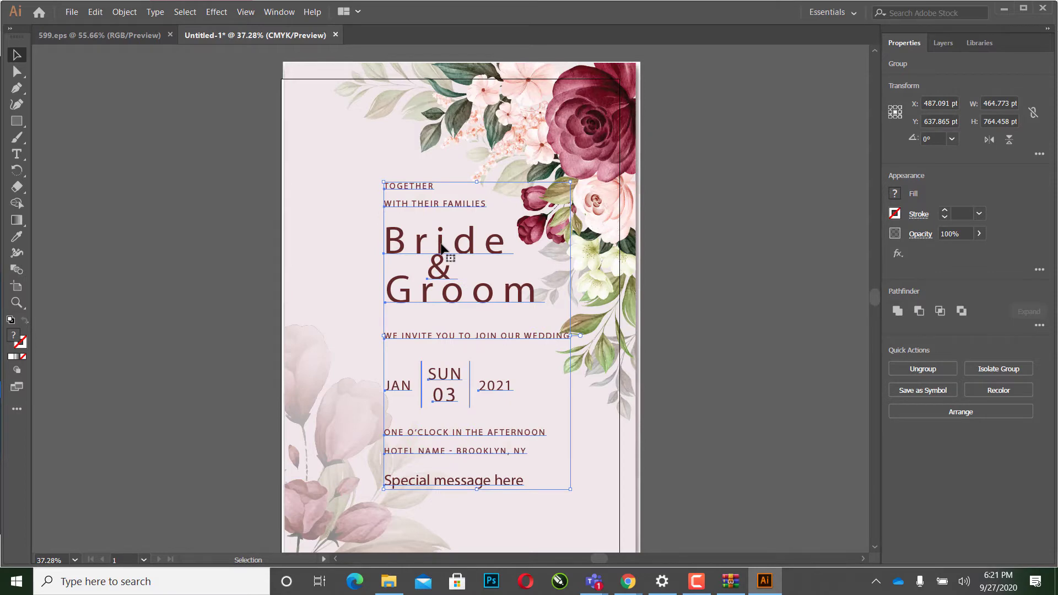
pyautogui.rightClick(441, 248)
pyautogui.click(471, 345)
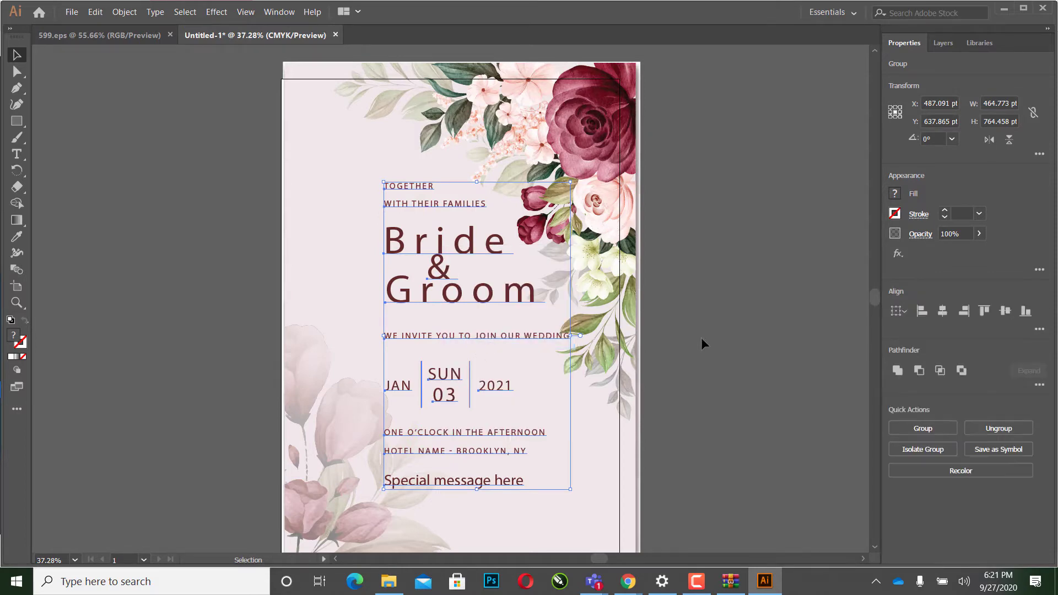
pyautogui.click(701, 338)
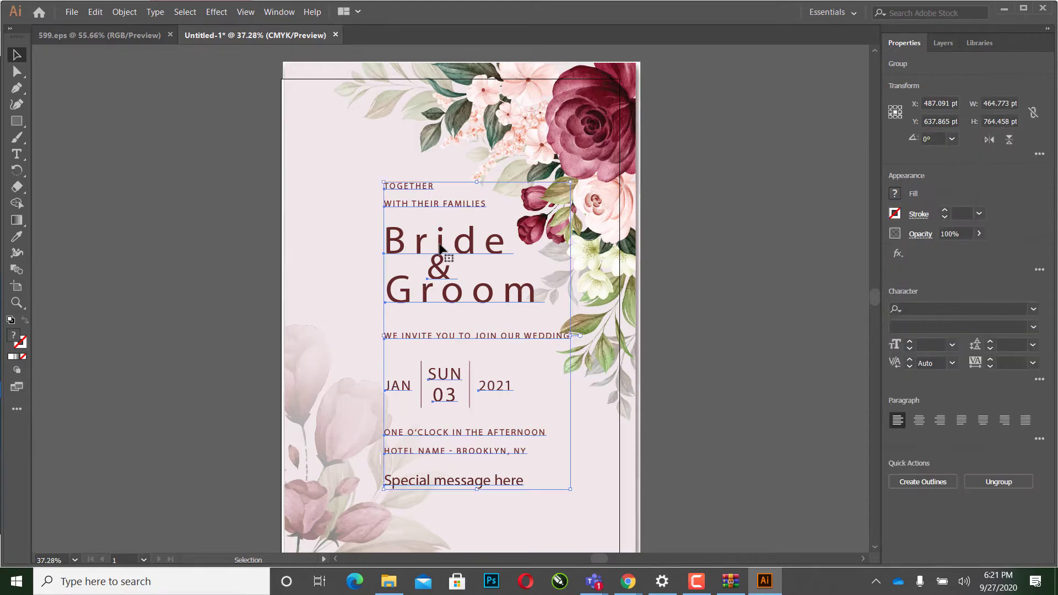
# Step: Replace the word 'Bride' with 'ff ff ff' inside the text group
pyautogui.doubleClick(441, 248)
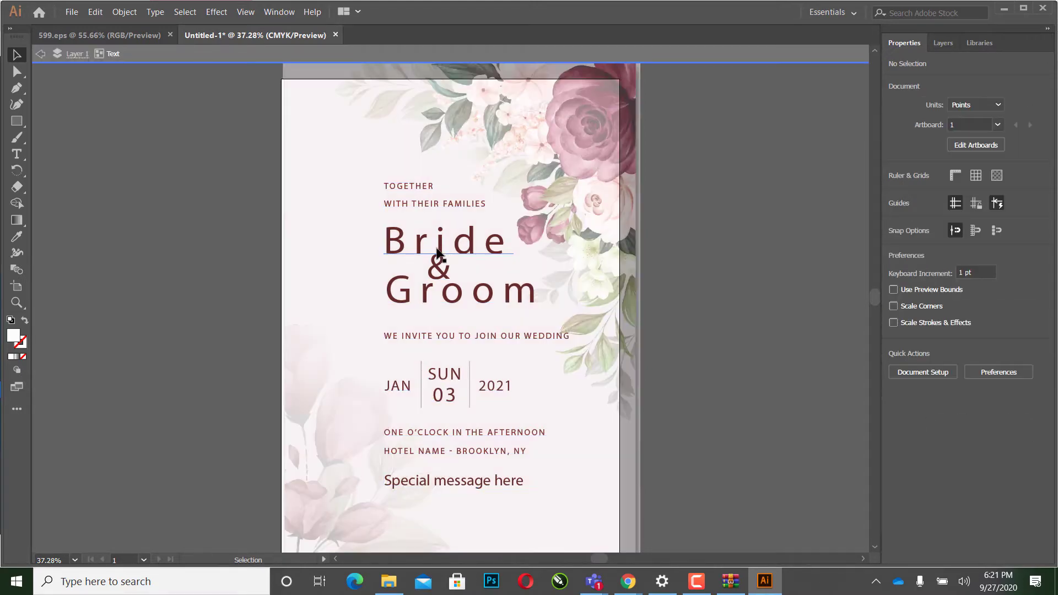
pyautogui.doubleClick(442, 250)
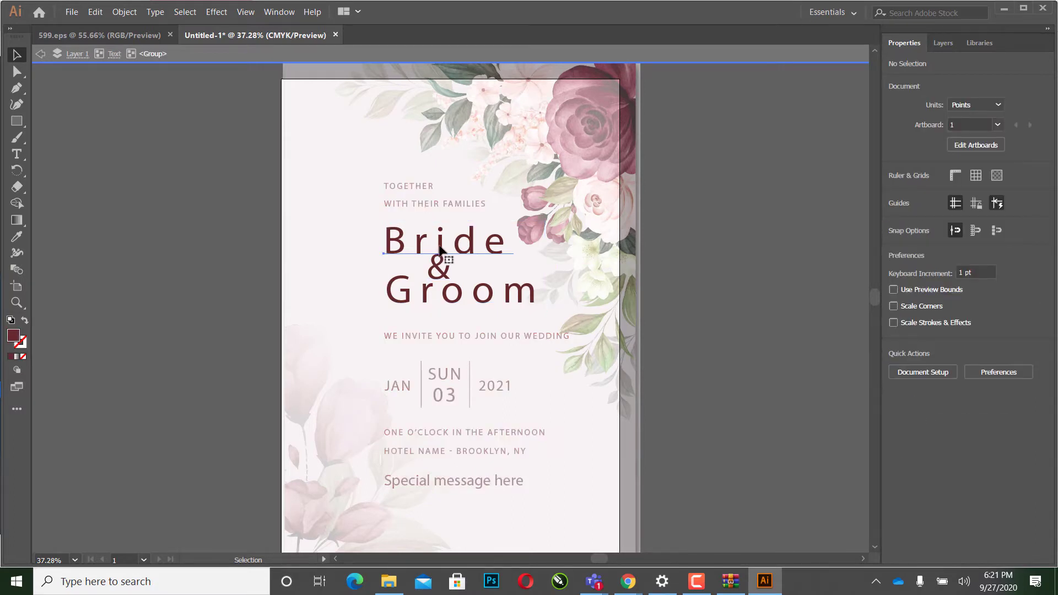
pyautogui.doubleClick(442, 248)
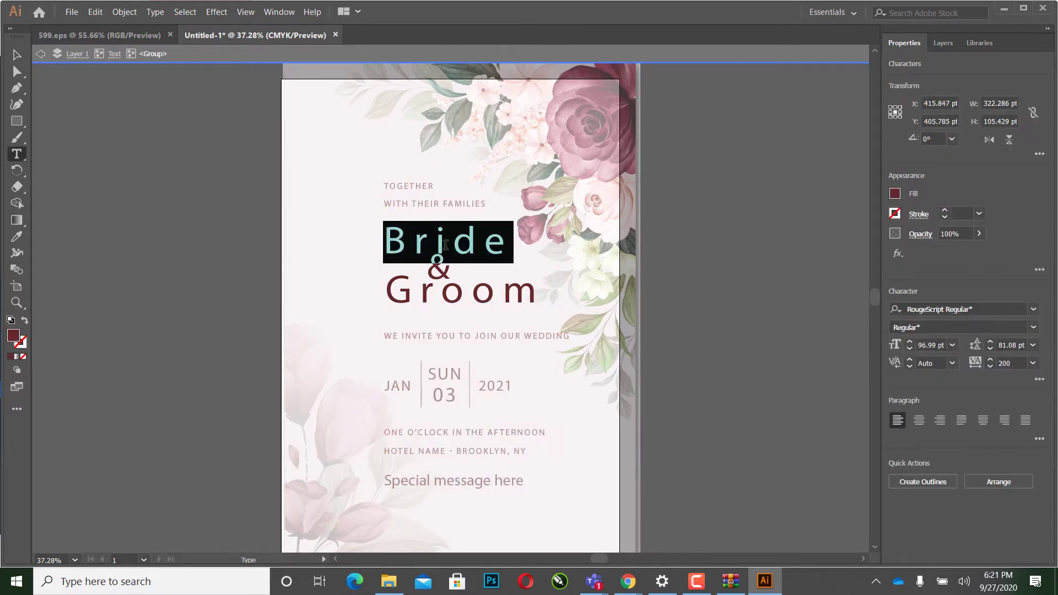
pyautogui.write('ff ff ff')
pyautogui.click(17, 56)
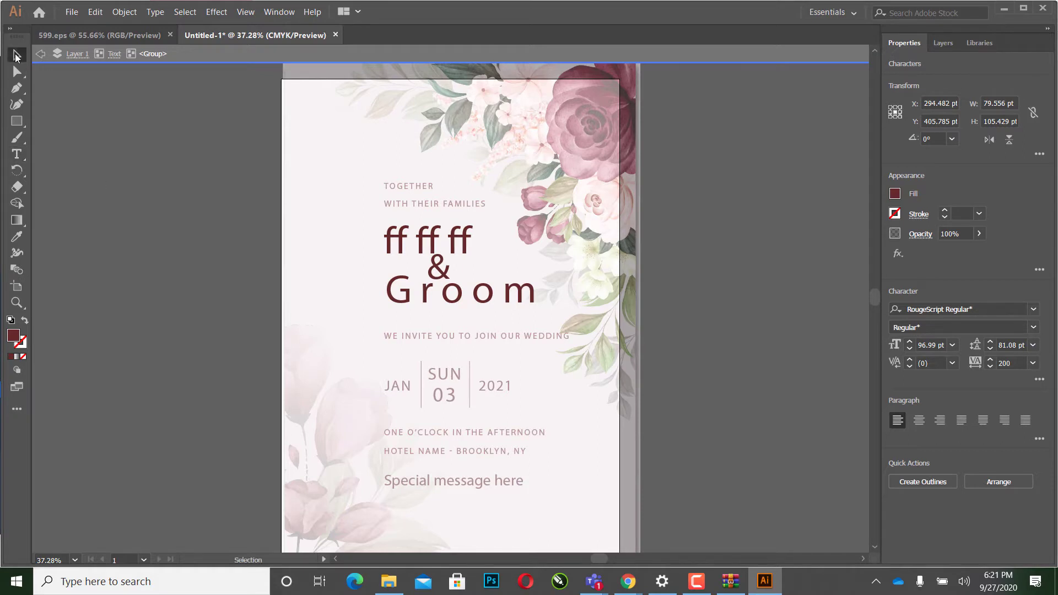
pyautogui.doubleClick(78, 88)
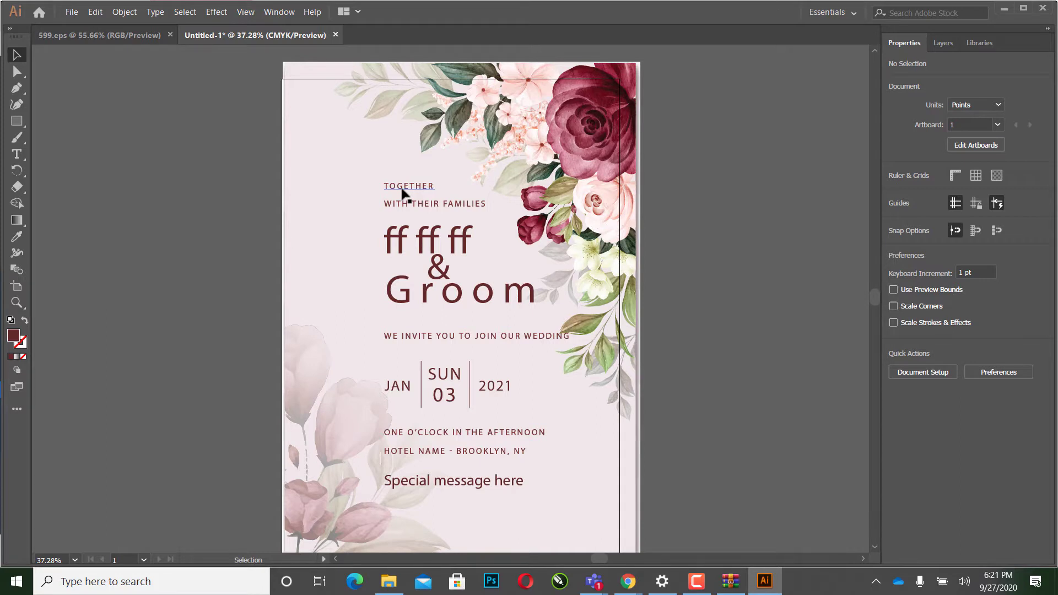
pyautogui.click(402, 190)
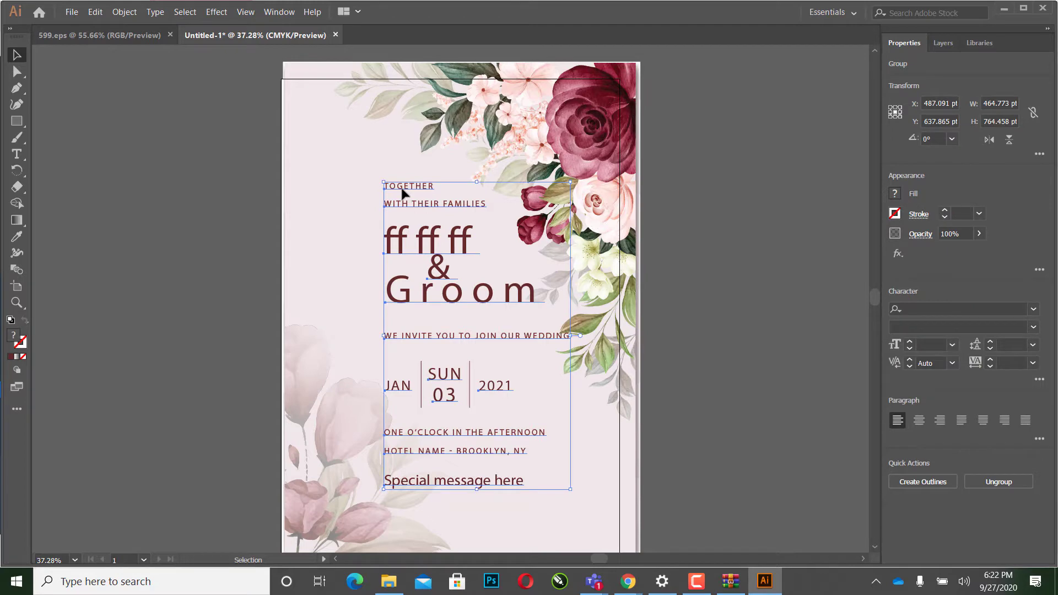
# Step: Delete the invitation text group and the leftover divider lines from the card
pyautogui.press('Delete')
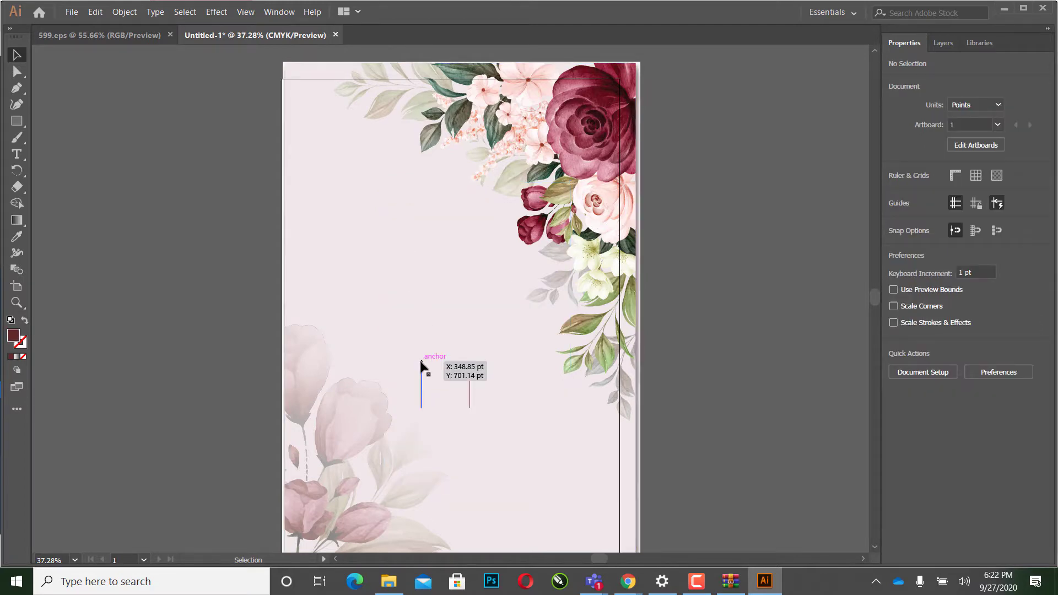
pyautogui.click(421, 365)
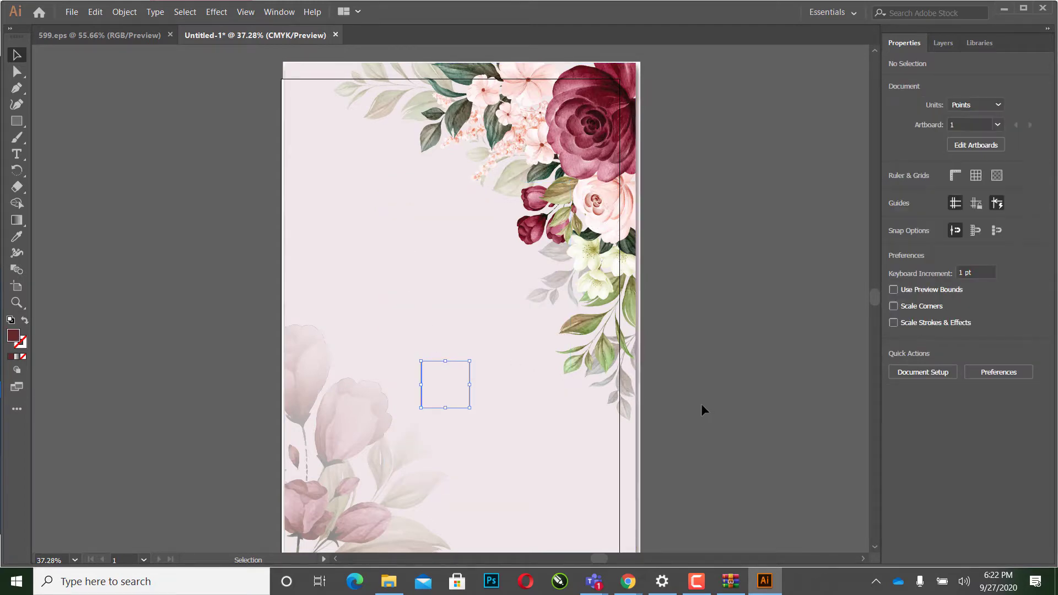
pyautogui.press('Delete')
# Step: Nudge the floral artwork and delete the dark shape on its right side
pyautogui.moveTo(639, 374)
pyautogui.mouseDown()
pyautogui.moveTo(702, 365)
pyautogui.moveTo(731, 377)
pyautogui.mouseUp()
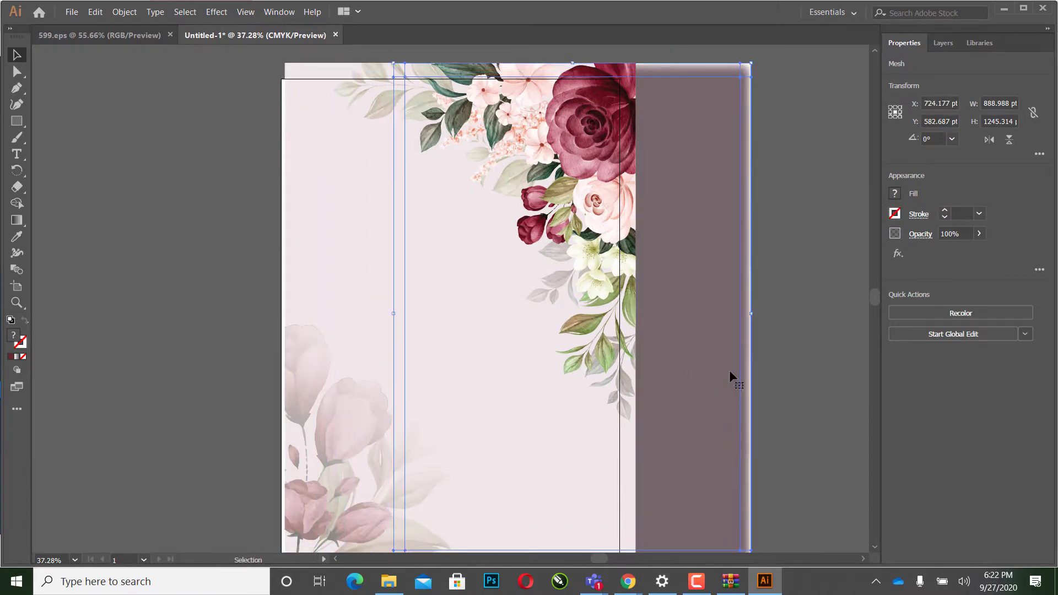
pyautogui.press('Delete')
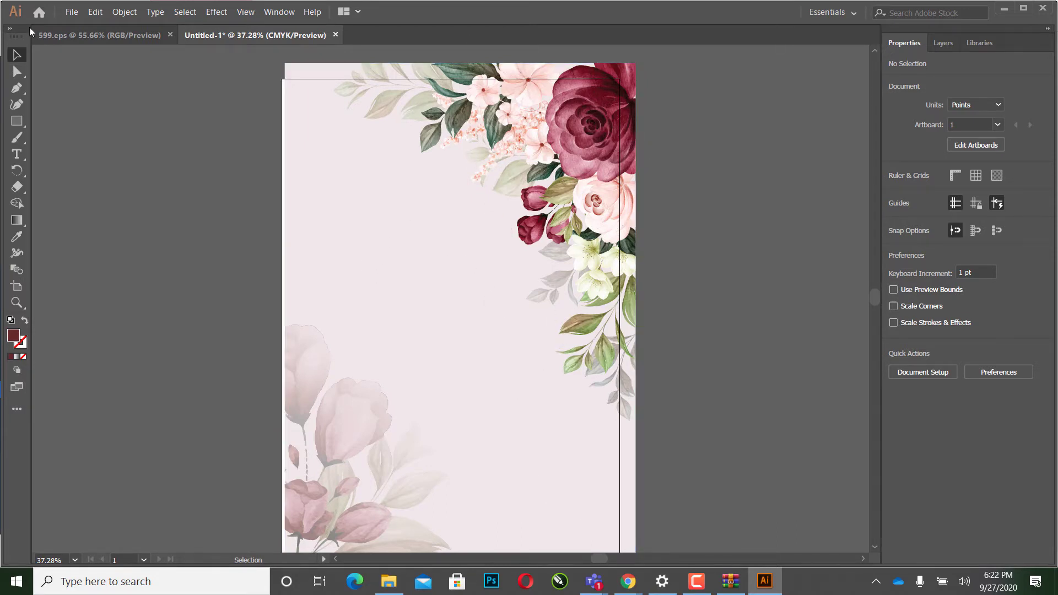
pyautogui.click(68, 14)
pyautogui.moveTo(93, 223)
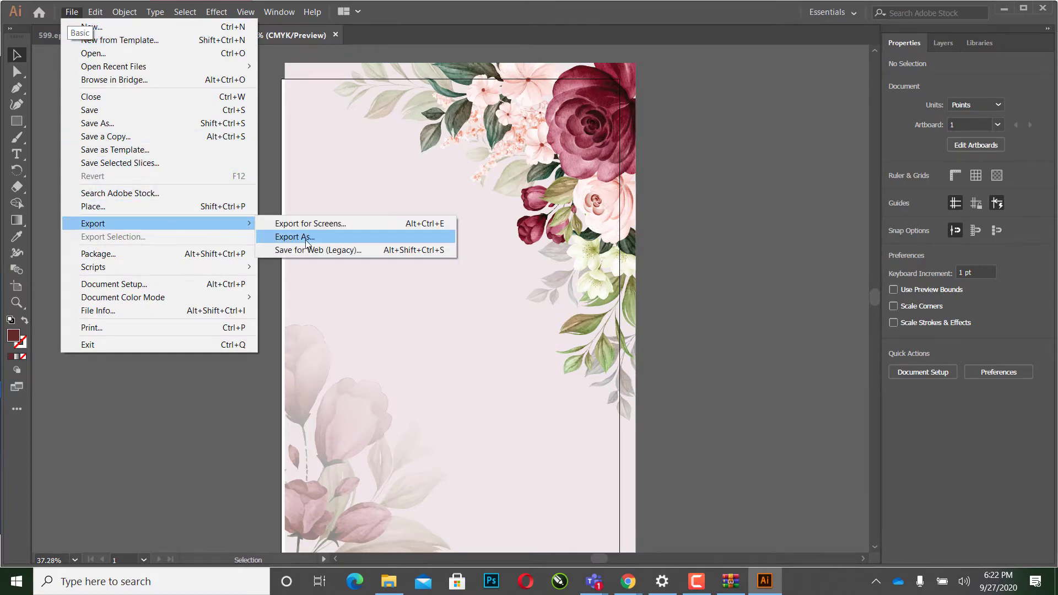
# Step: Export the floral design as a JPEG named 'wedding background'
pyautogui.click(307, 243)
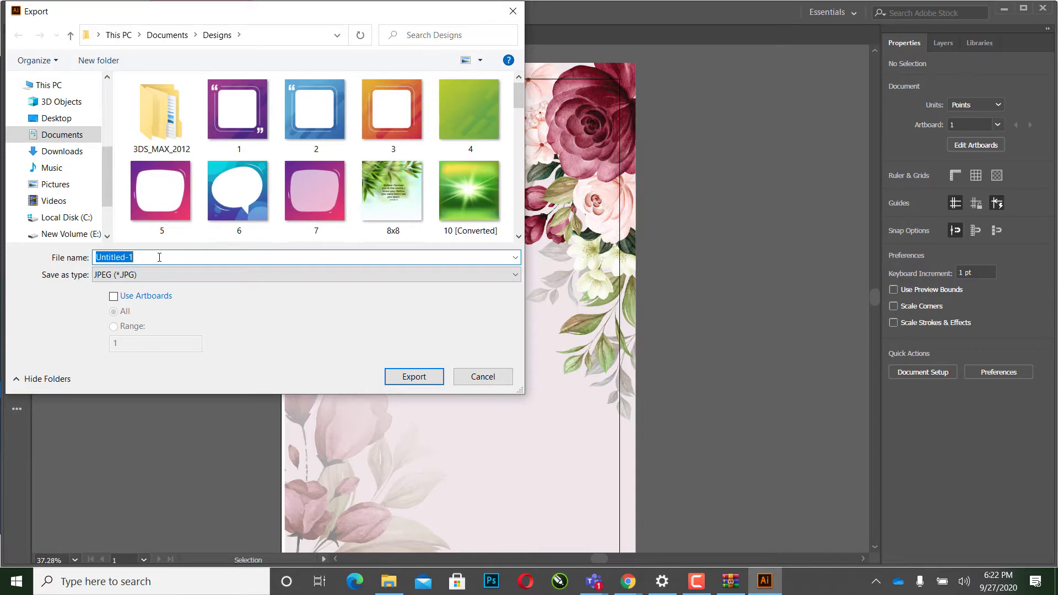
pyautogui.write('wedding ')
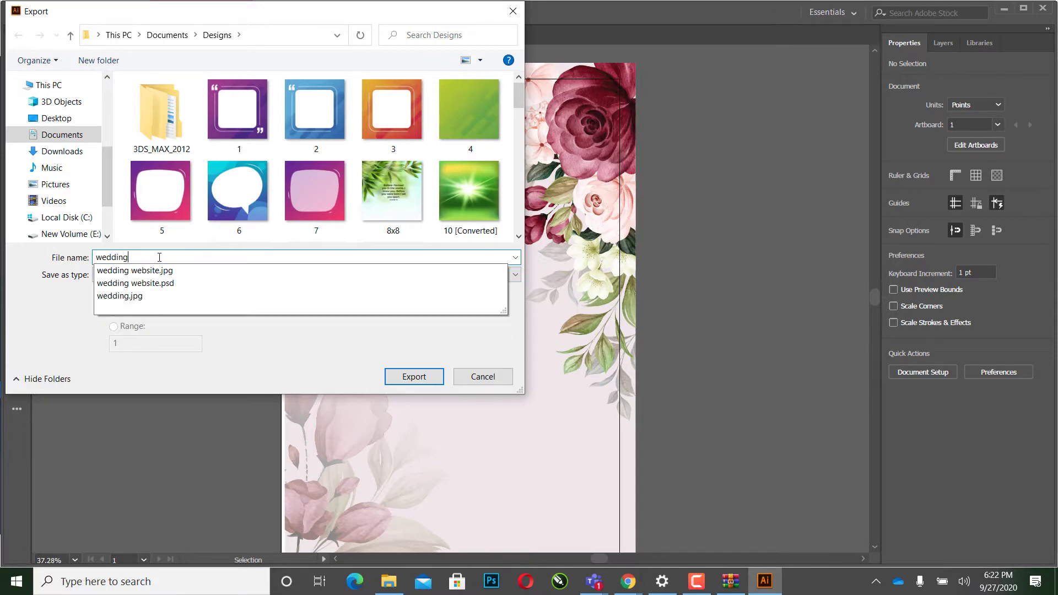
pyautogui.write('background')
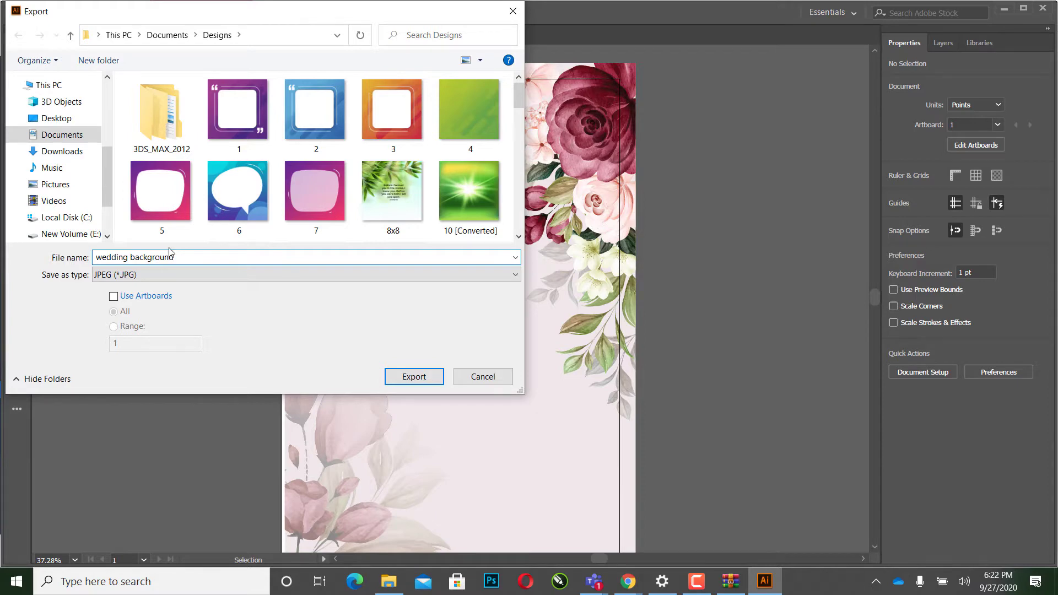
pyautogui.click(438, 381)
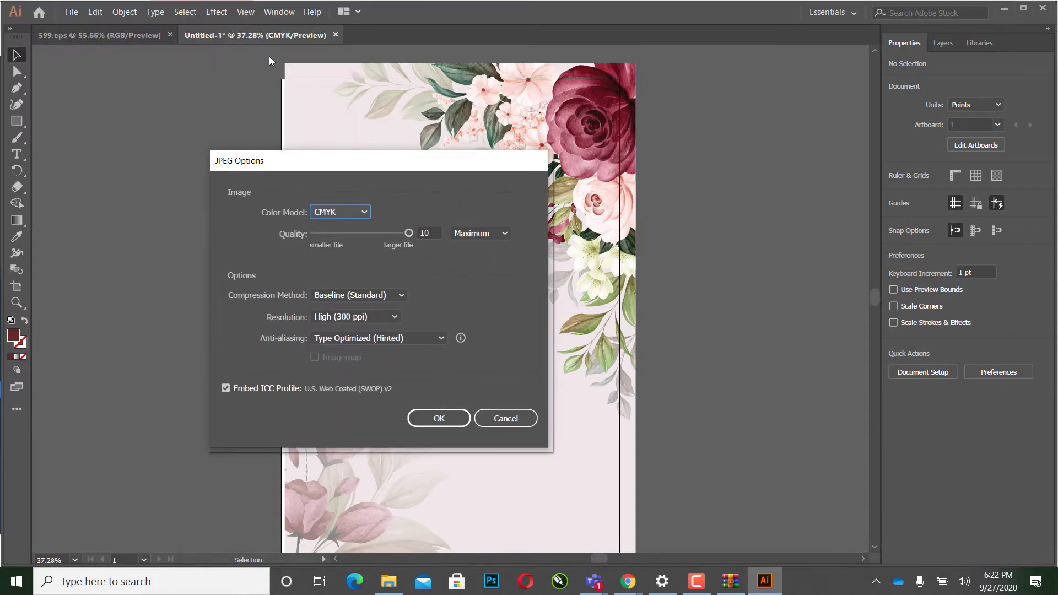
# Step: Set the JPEG colour model to RGB, keeping quality 10 and 300 ppi, and confirm
pyautogui.click(338, 213)
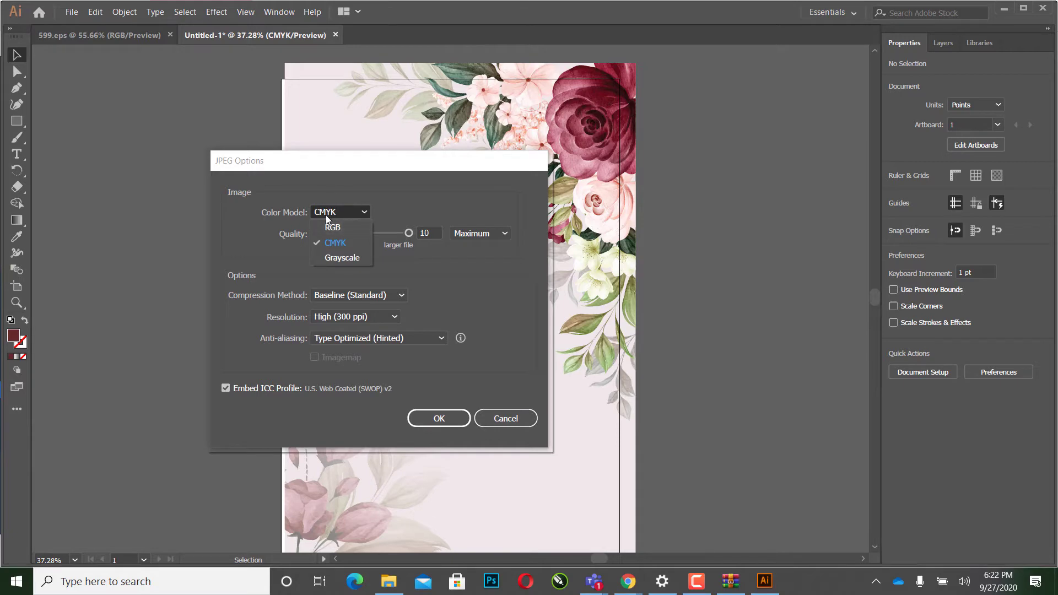
pyautogui.click(327, 227)
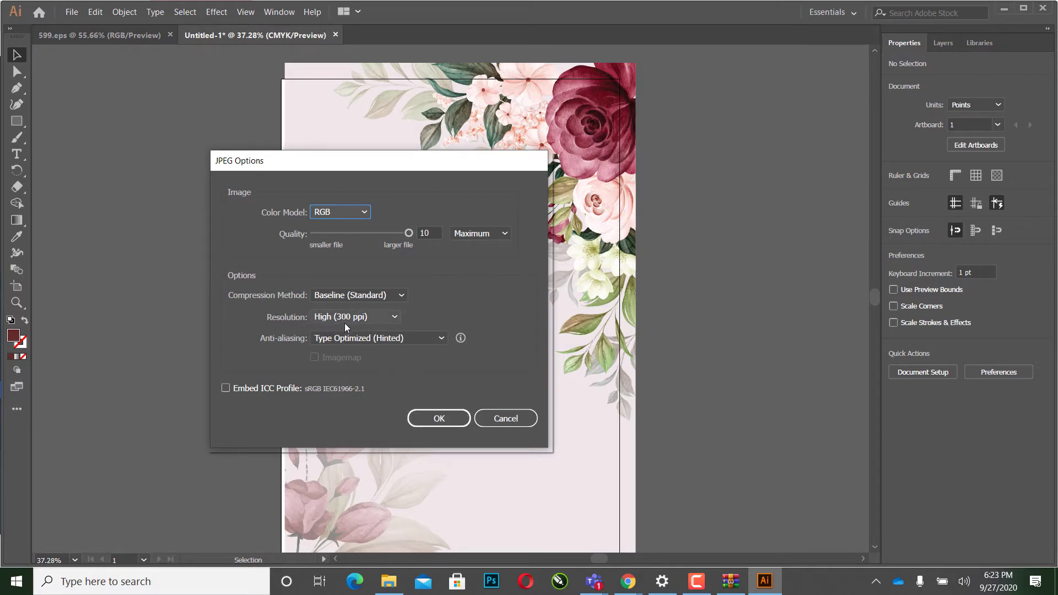
pyautogui.click(432, 235)
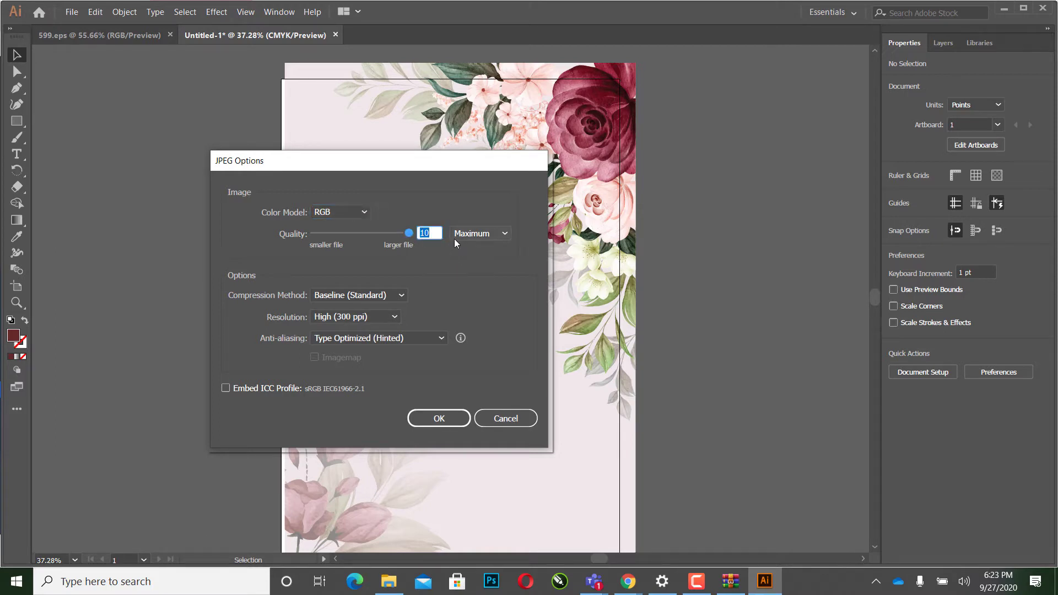
pyautogui.click(439, 419)
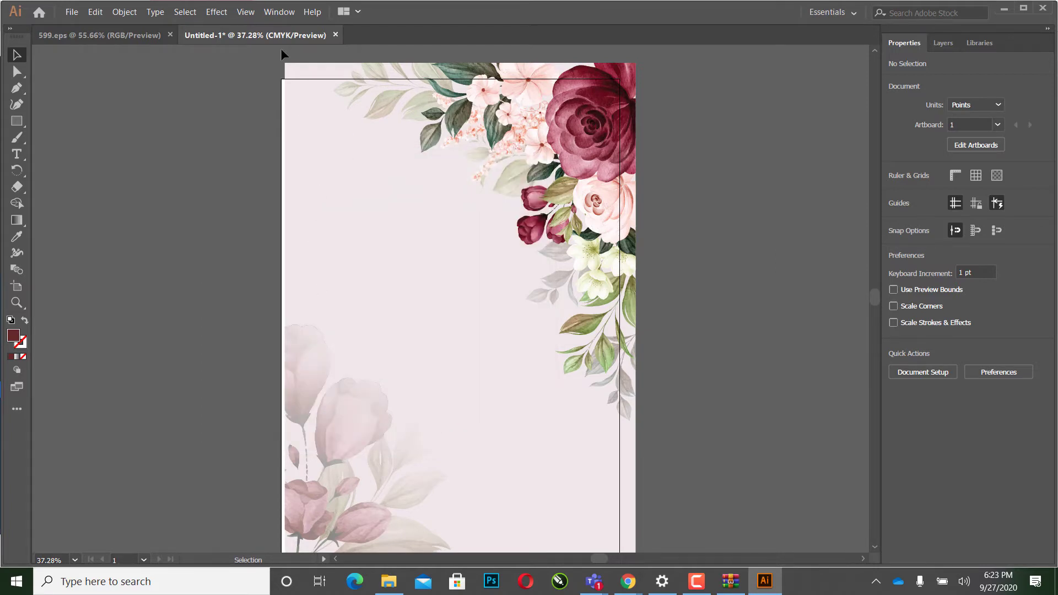
pyautogui.click(71, 12)
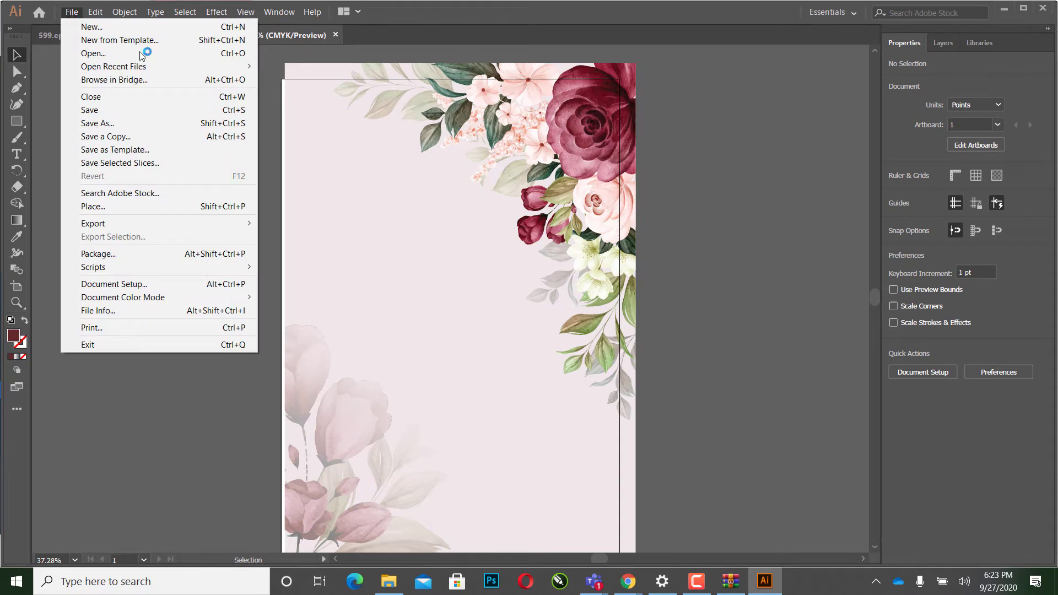
pyautogui.click(369, 254)
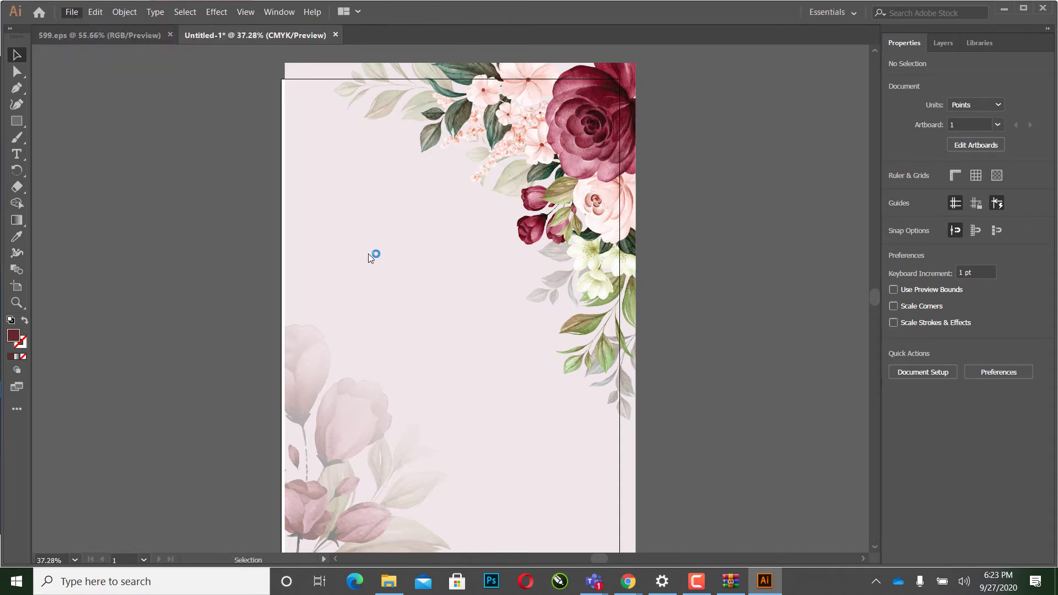
pyautogui.click(71, 12)
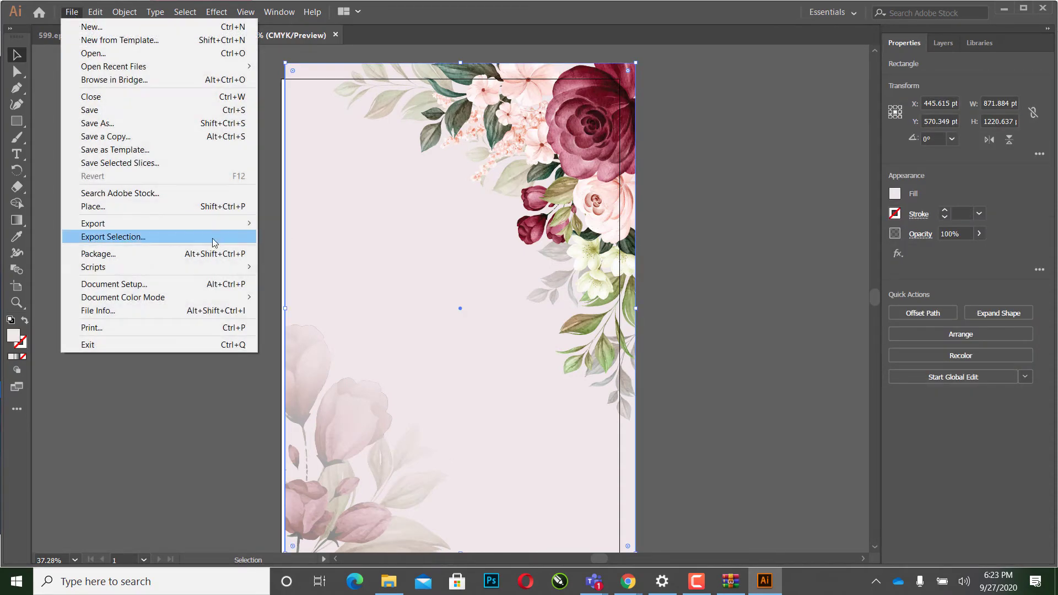
pyautogui.click(280, 239)
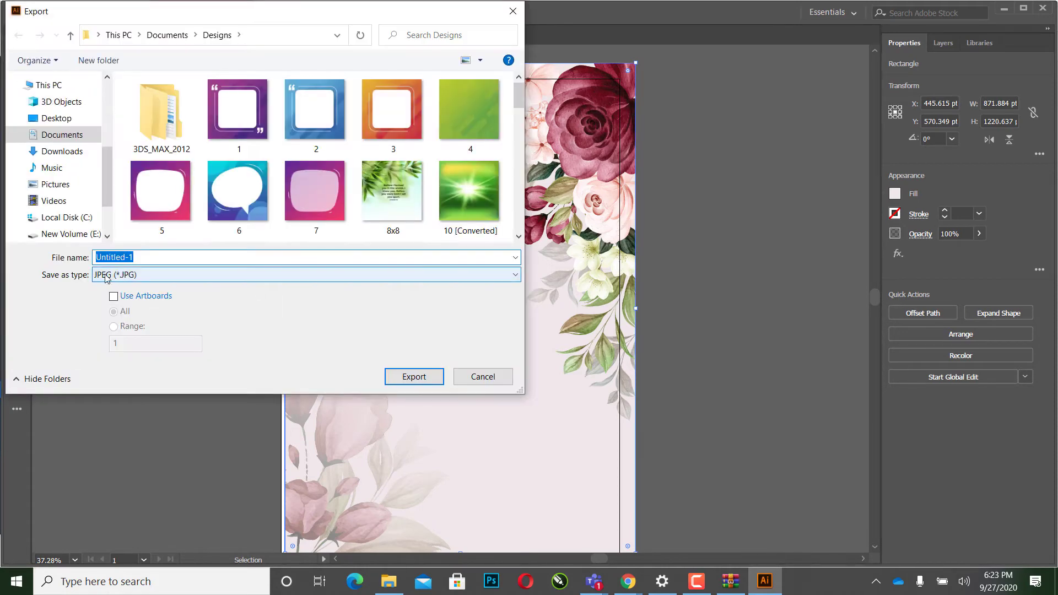
pyautogui.click(107, 276)
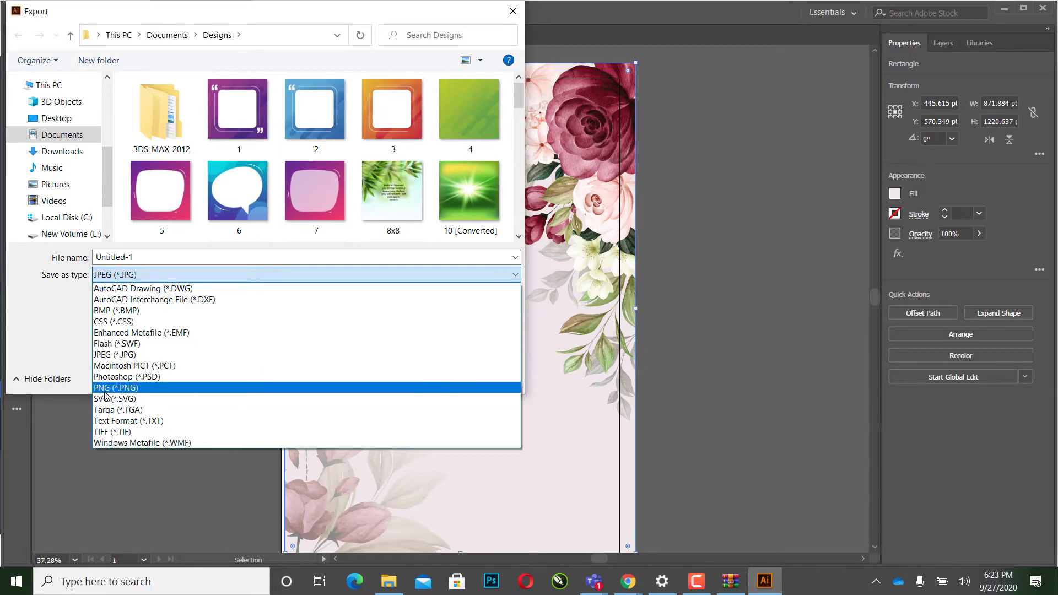
pyautogui.click(513, 16)
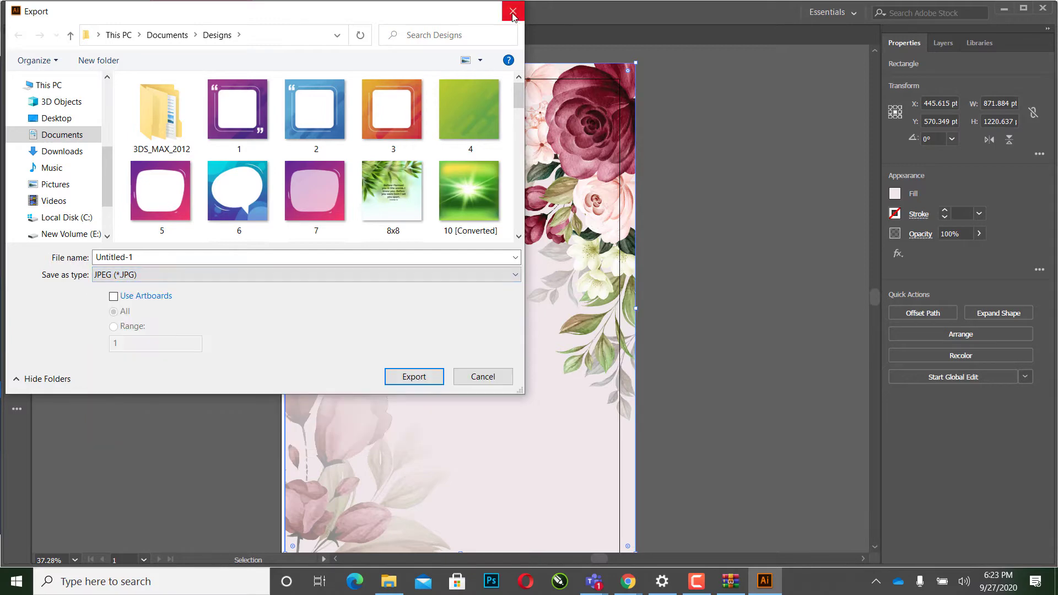
pyautogui.click(513, 13)
pyautogui.moveTo(629, 581)
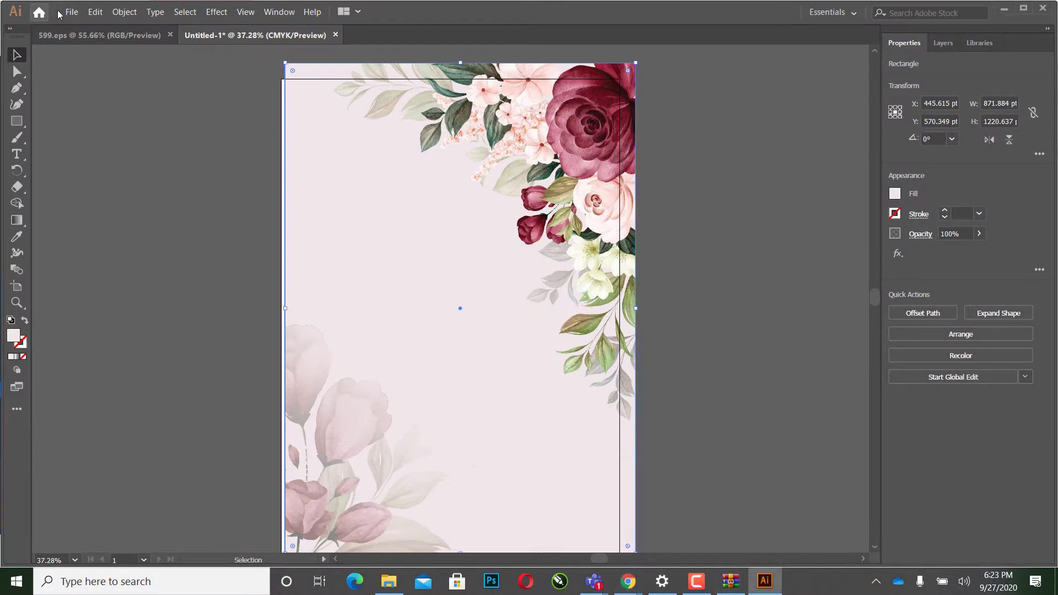
pyautogui.click(71, 12)
pyautogui.moveTo(94, 223)
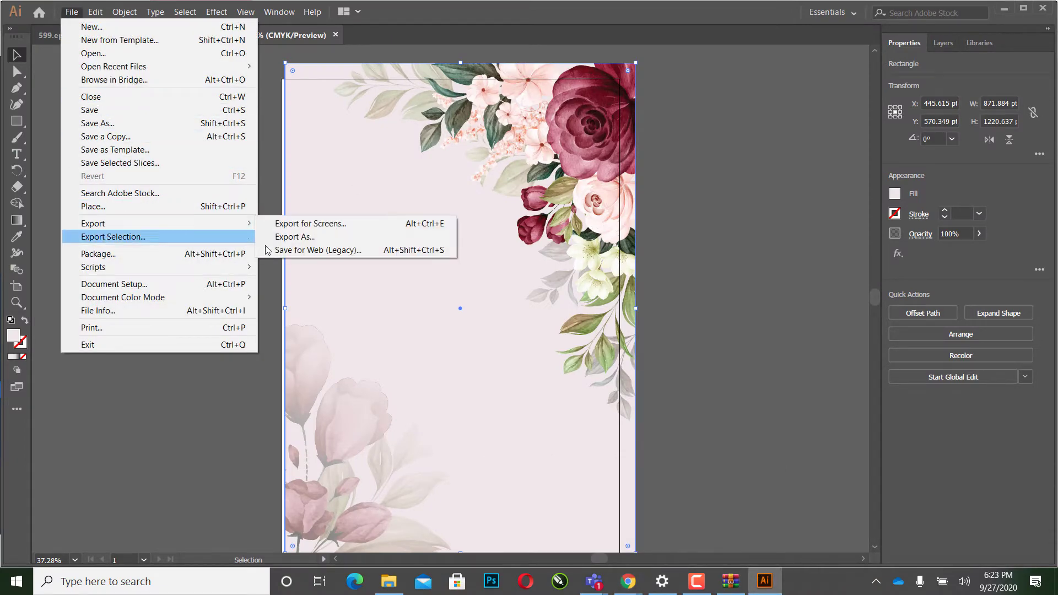
pyautogui.click(296, 236)
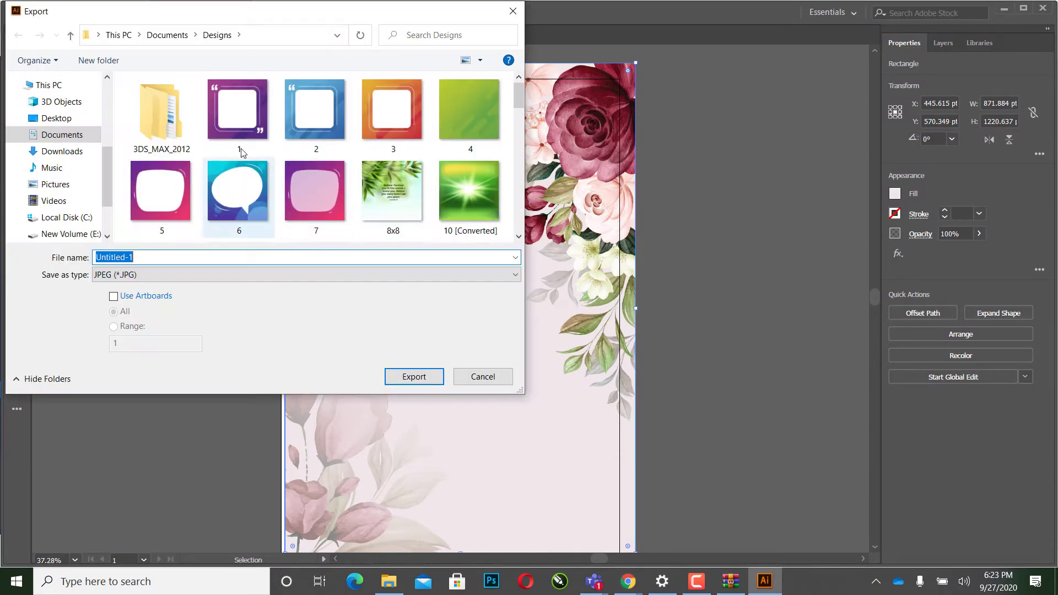
pyautogui.click(512, 11)
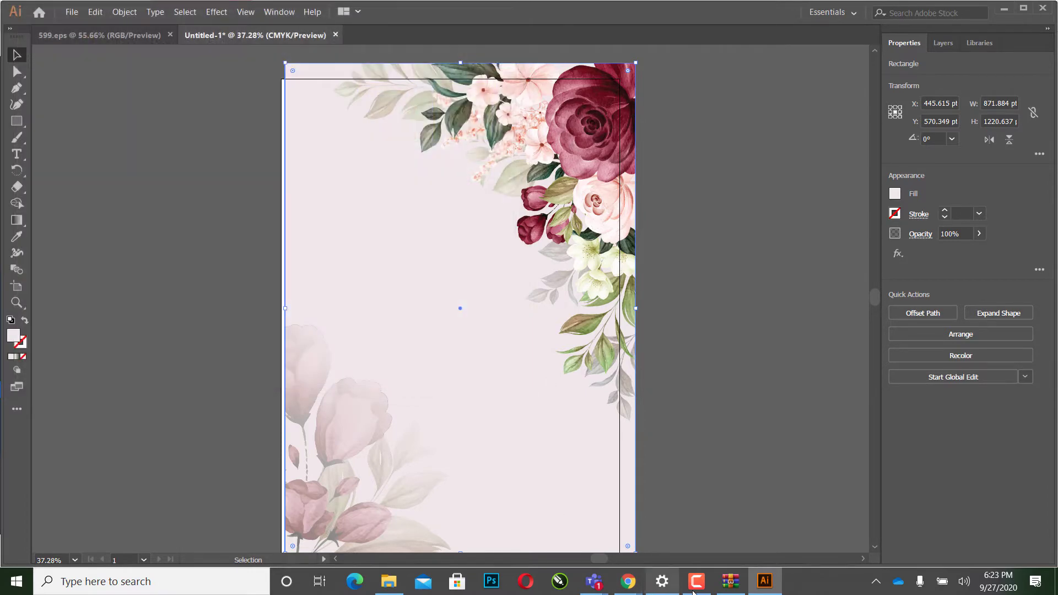
# Step: Open 13962.eps from the downloaded 2763311.zip archive into Illustrator
pyautogui.click(566, 544)
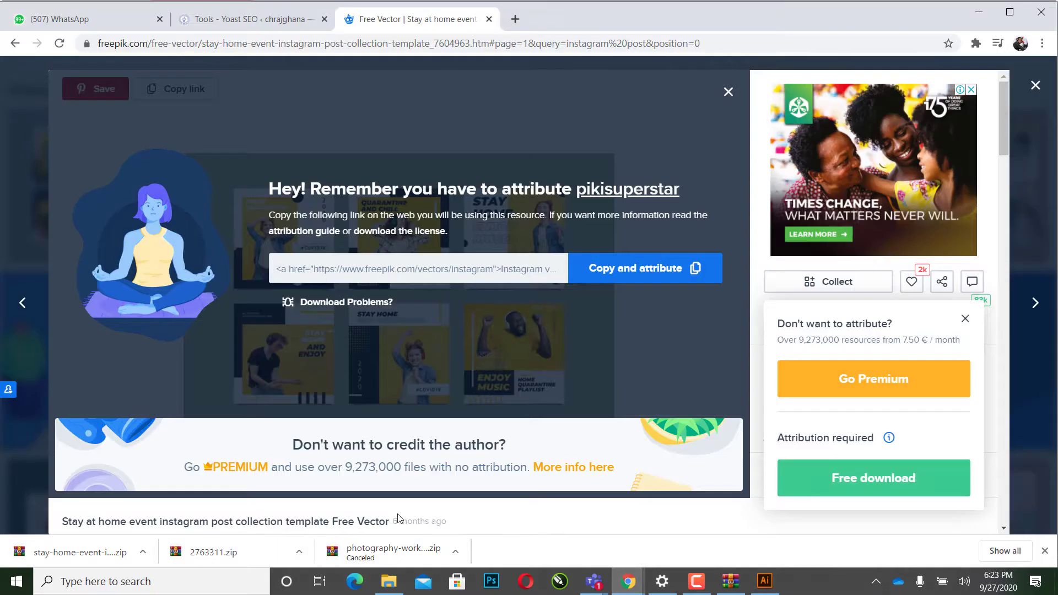
pyautogui.click(257, 552)
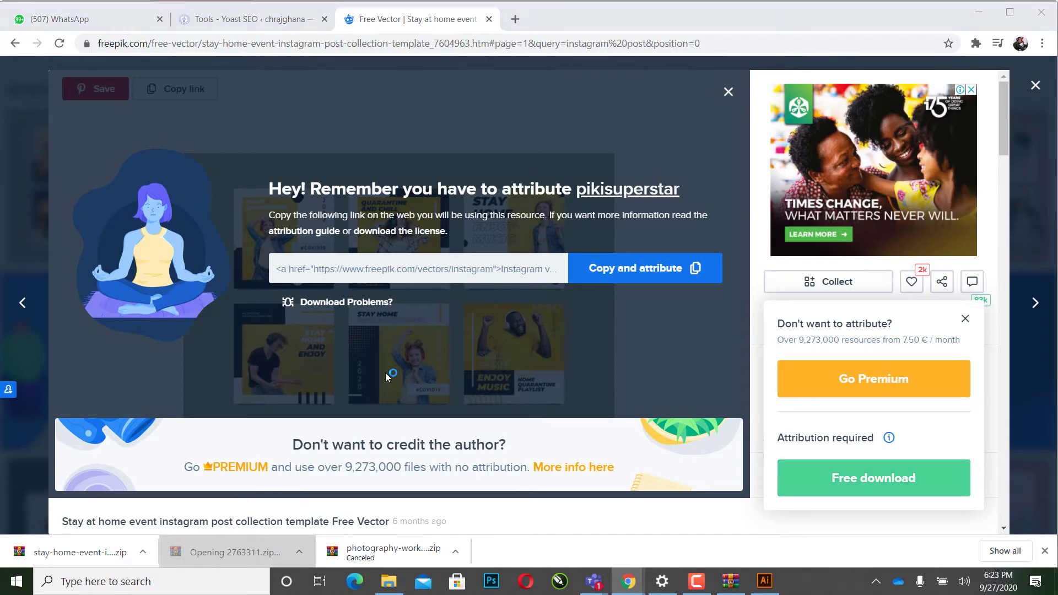
pyautogui.doubleClick(220, 391)
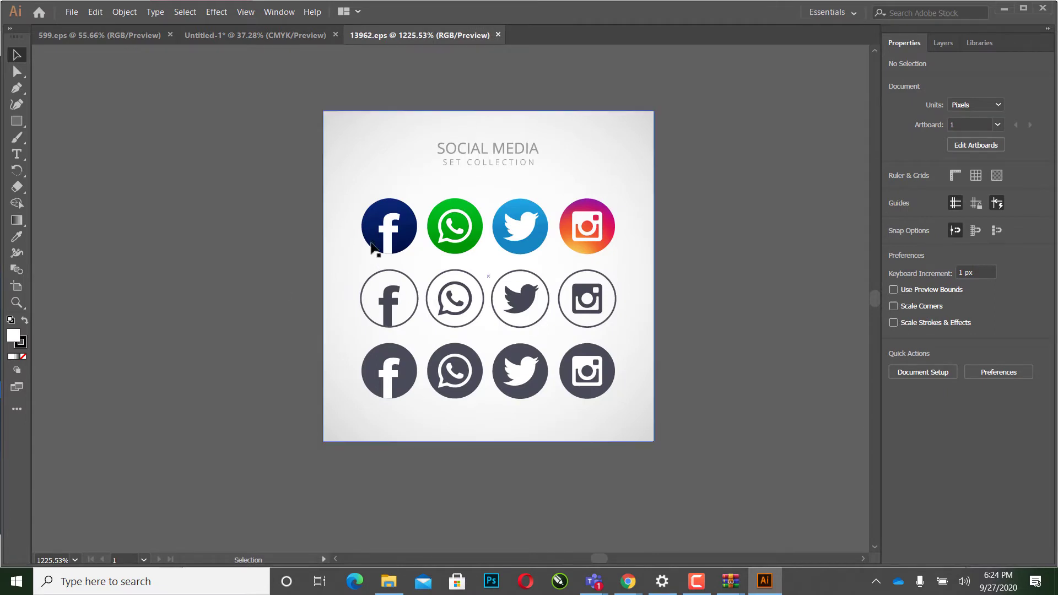
# Step: Ungroup the social media artwork and then the icon set inside it
pyautogui.click(388, 231)
pyautogui.rightClick(389, 232)
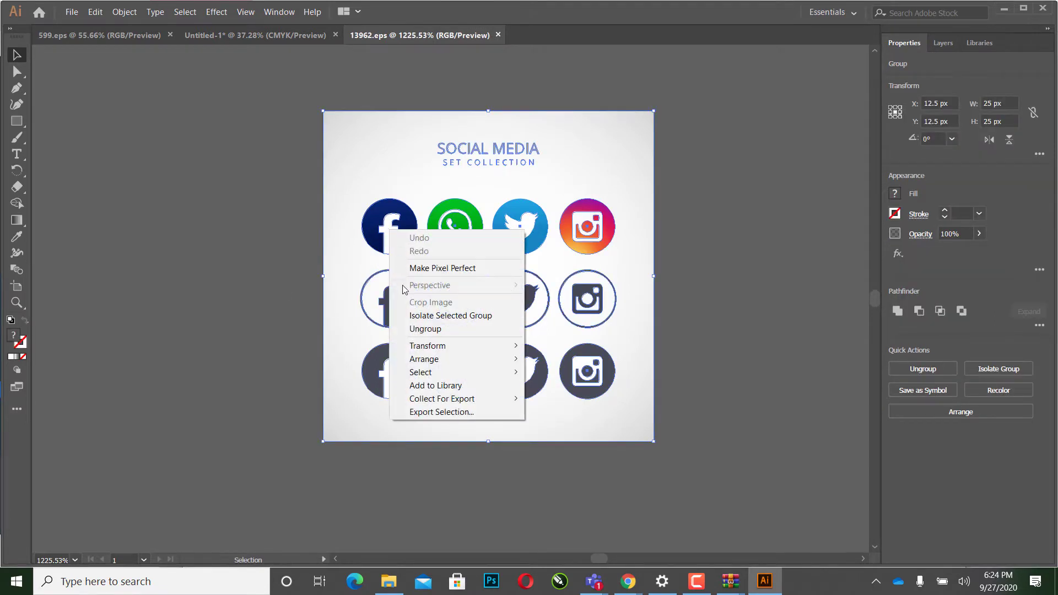
pyautogui.click(415, 329)
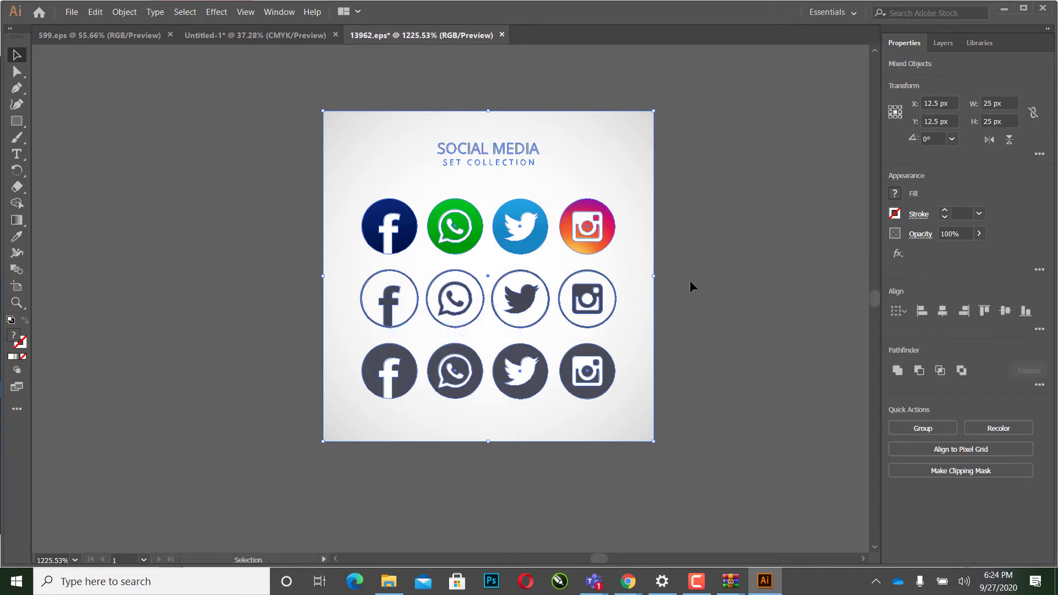
pyautogui.click(690, 280)
pyautogui.click(528, 234)
pyautogui.moveTo(528, 235); pyautogui.dragTo(527, 238)
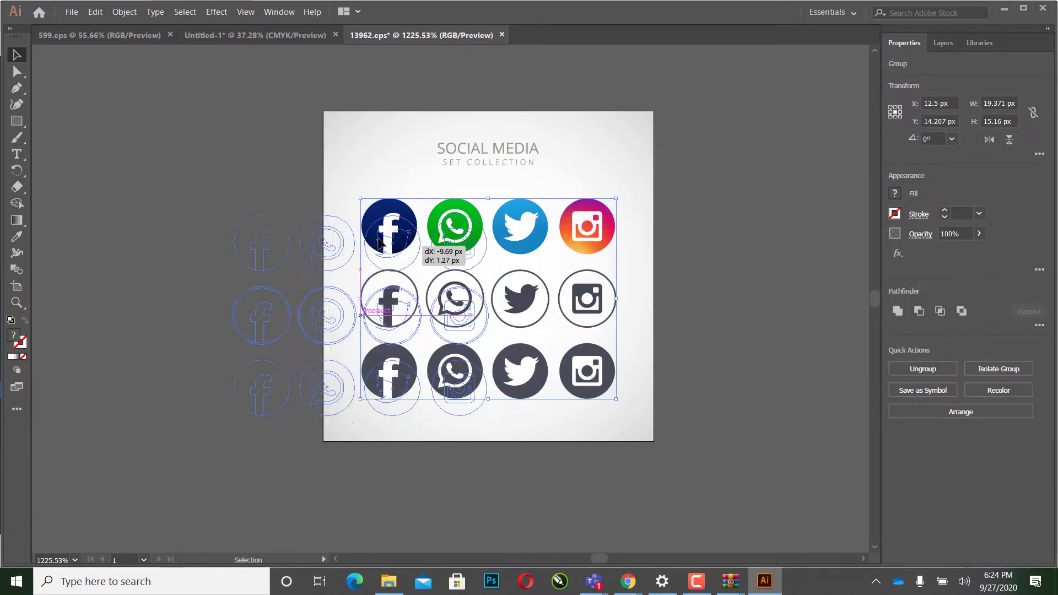
pyautogui.rightClick(527, 238)
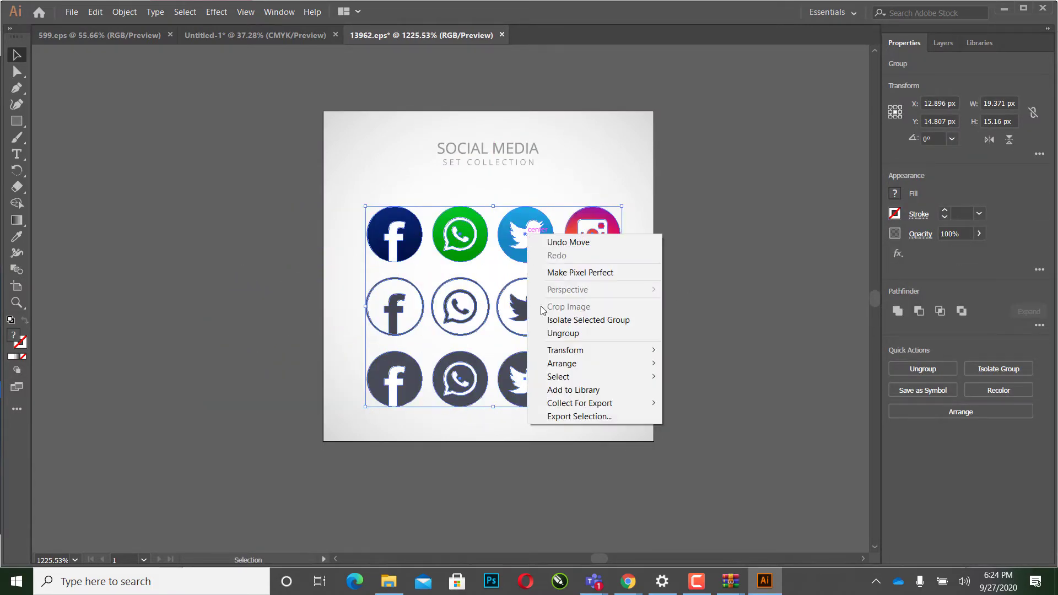
pyautogui.click(562, 332)
pyautogui.click(690, 337)
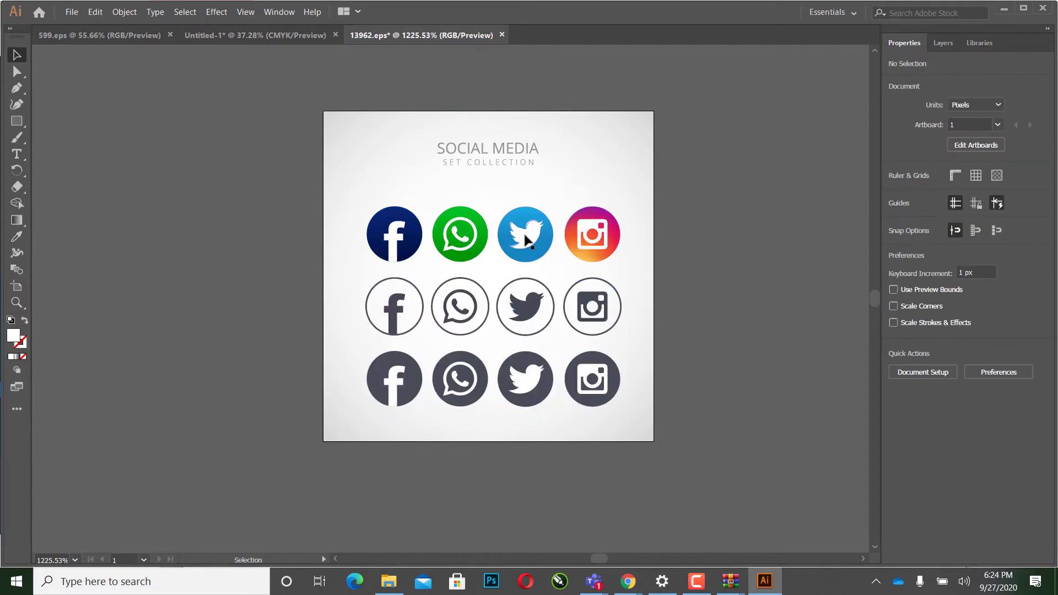
# Step: Delete the gradient background and SOCIAL MEDIA heading, then select the icon rows
pyautogui.moveTo(527, 240); pyautogui.dragTo(471, 262)
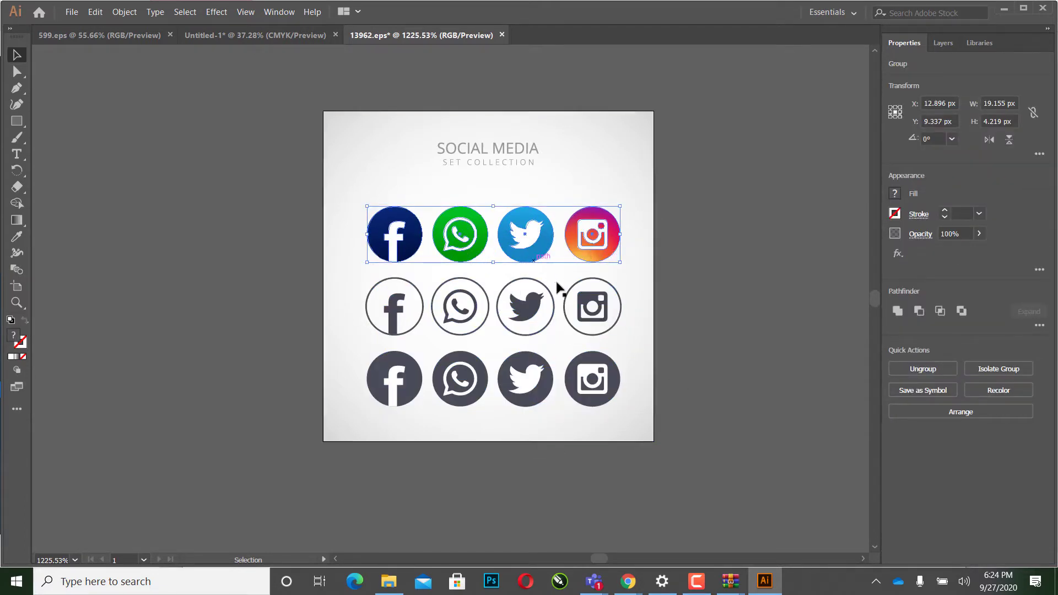
pyautogui.rightClick(478, 243)
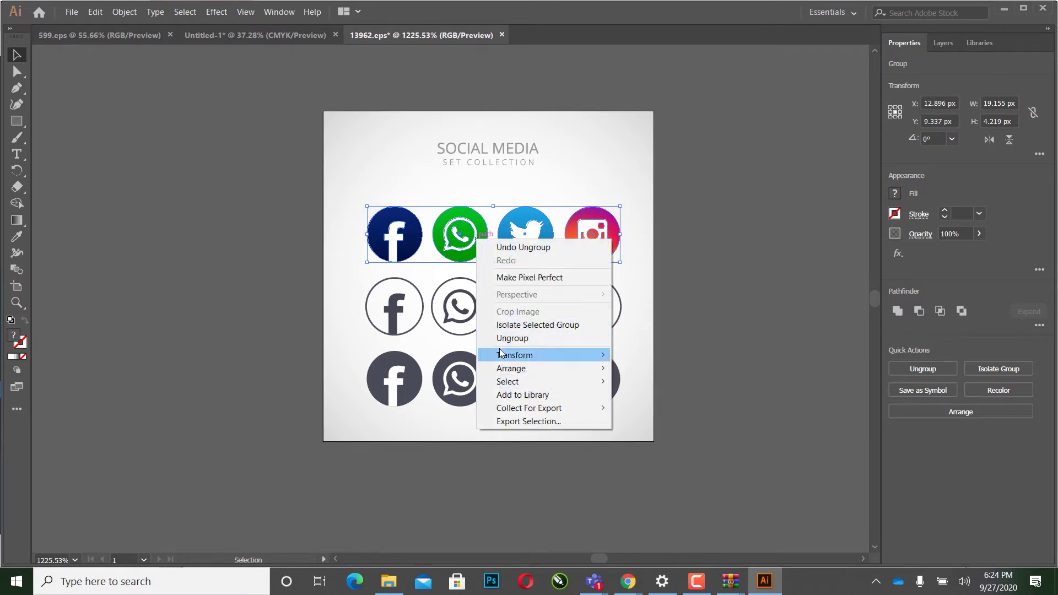
pyautogui.click(650, 323)
pyautogui.click(660, 294)
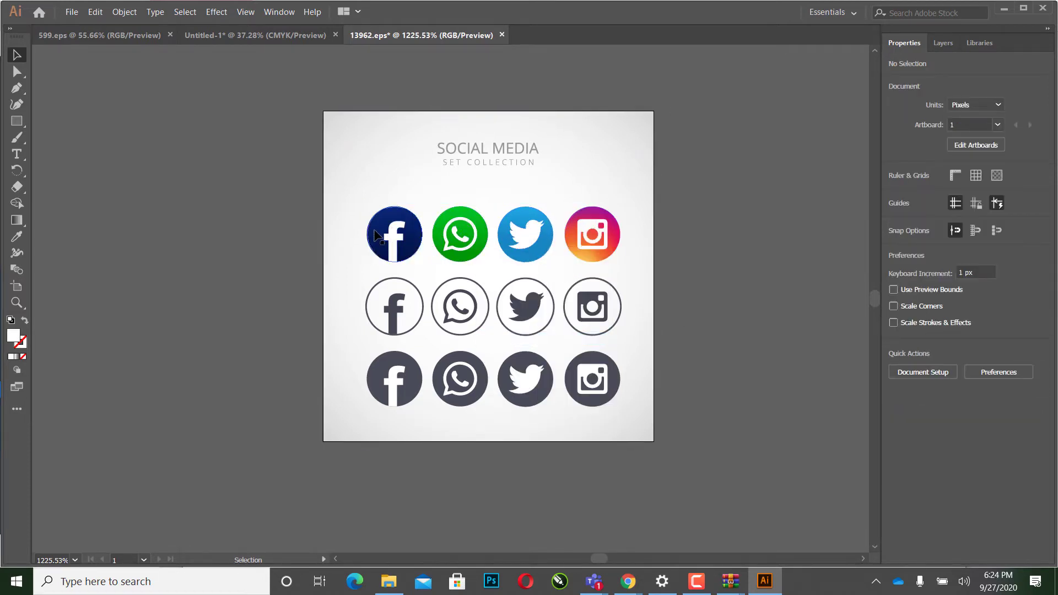
pyautogui.moveTo(348, 217); pyautogui.dragTo(523, 241)
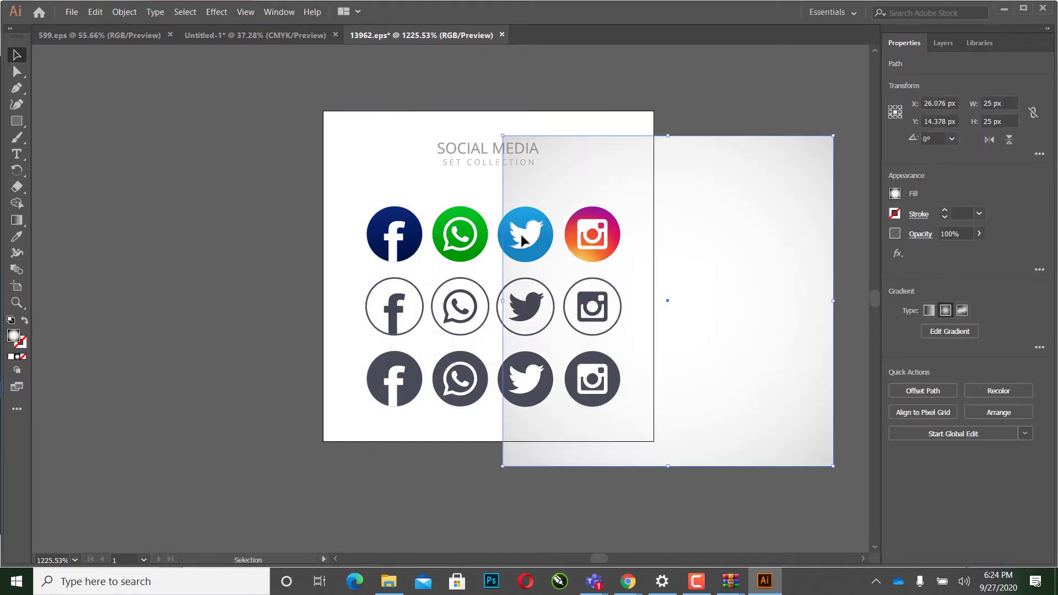
pyautogui.press('Delete')
pyautogui.moveTo(413, 119); pyautogui.dragTo(609, 187)
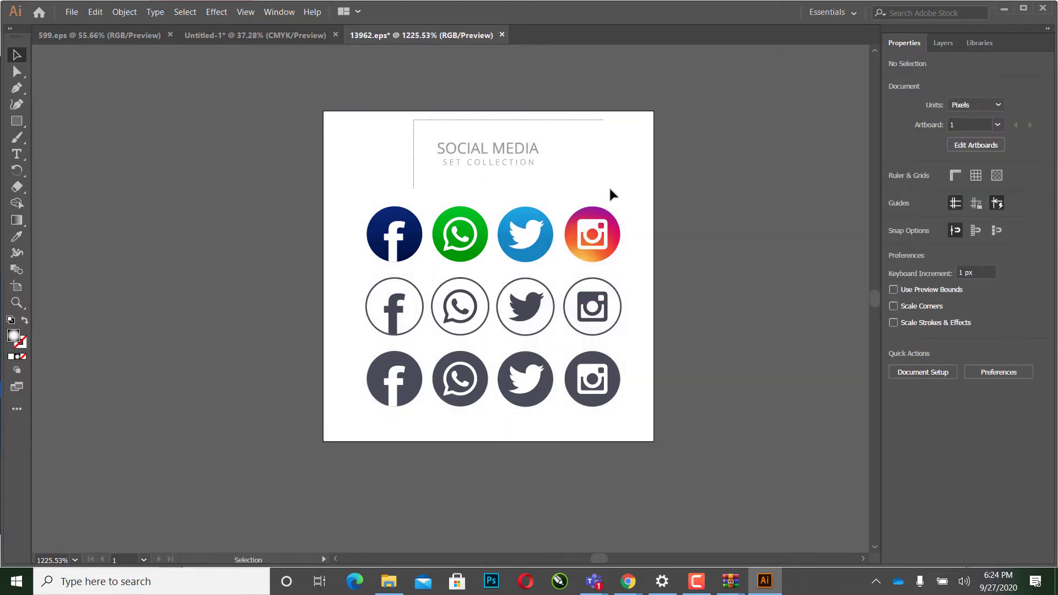
pyautogui.press('Delete')
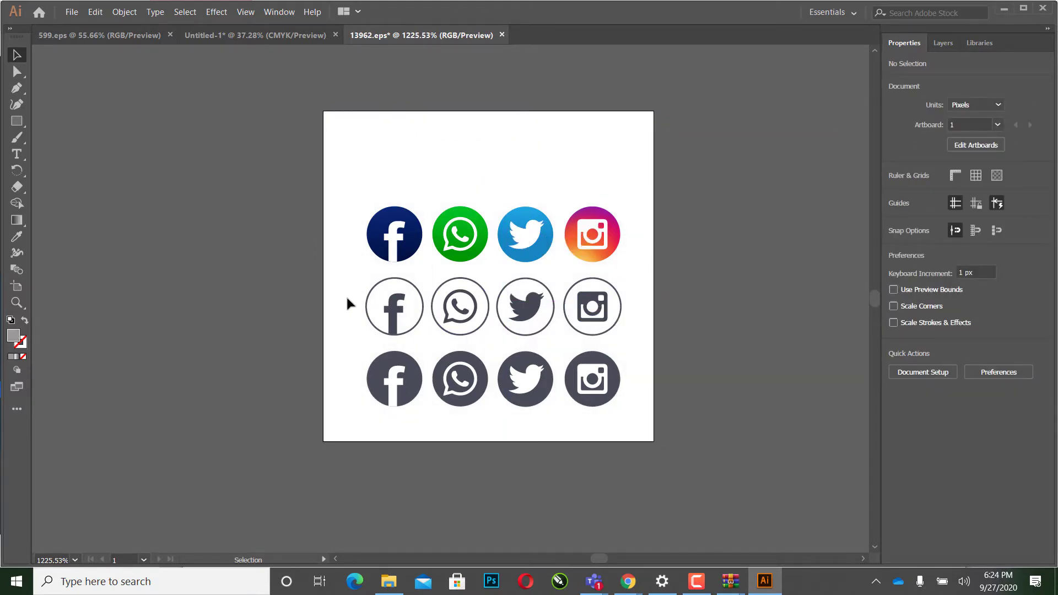
pyautogui.moveTo(616, 321); pyautogui.dragTo(690, 322)
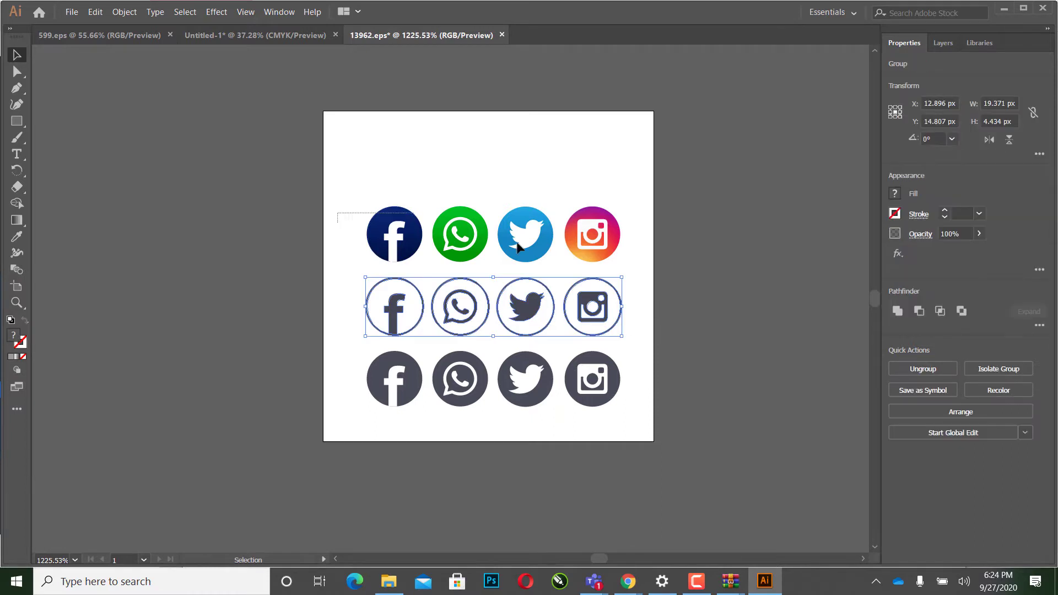
pyautogui.moveTo(674, 246); pyautogui.dragTo(670, 251)
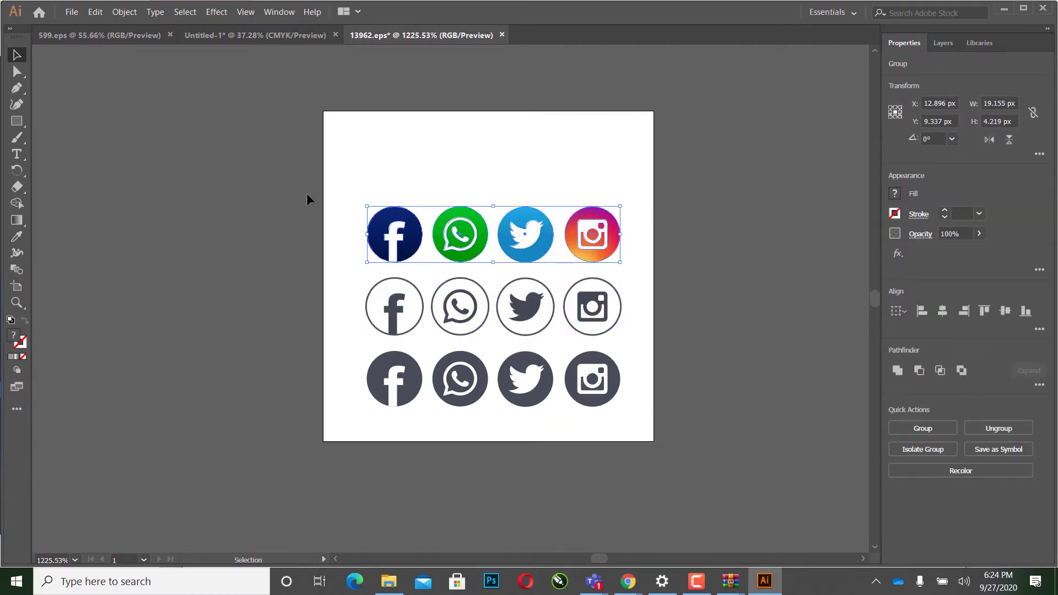
pyautogui.click(400, 326)
pyautogui.moveTo(431, 421); pyautogui.dragTo(791, 433)
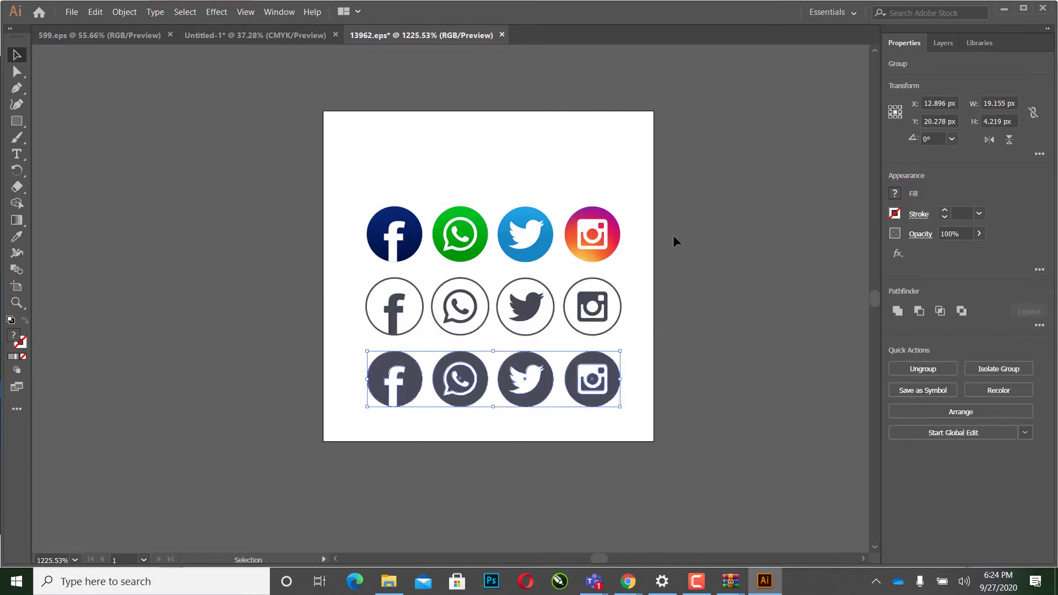
pyautogui.click(546, 204)
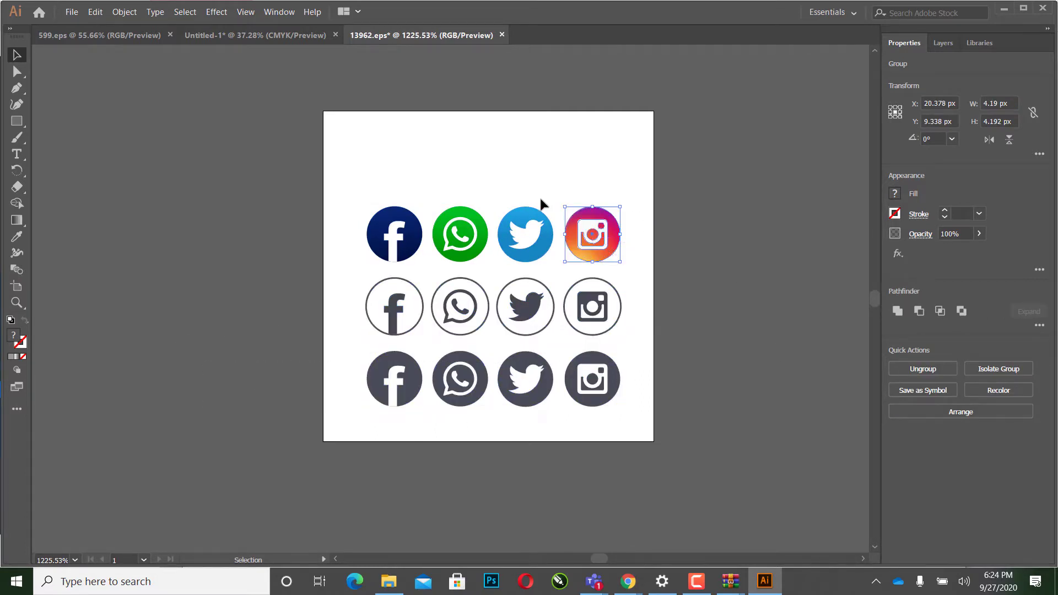
pyautogui.click(529, 232)
pyautogui.click(454, 252)
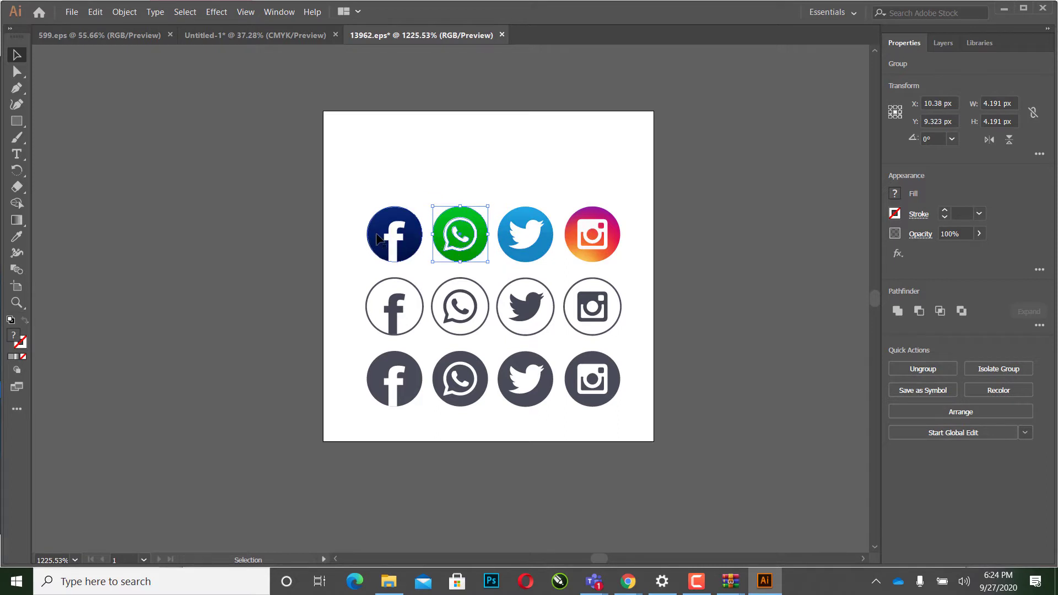
pyautogui.moveTo(429, 261); pyautogui.dragTo(385, 242)
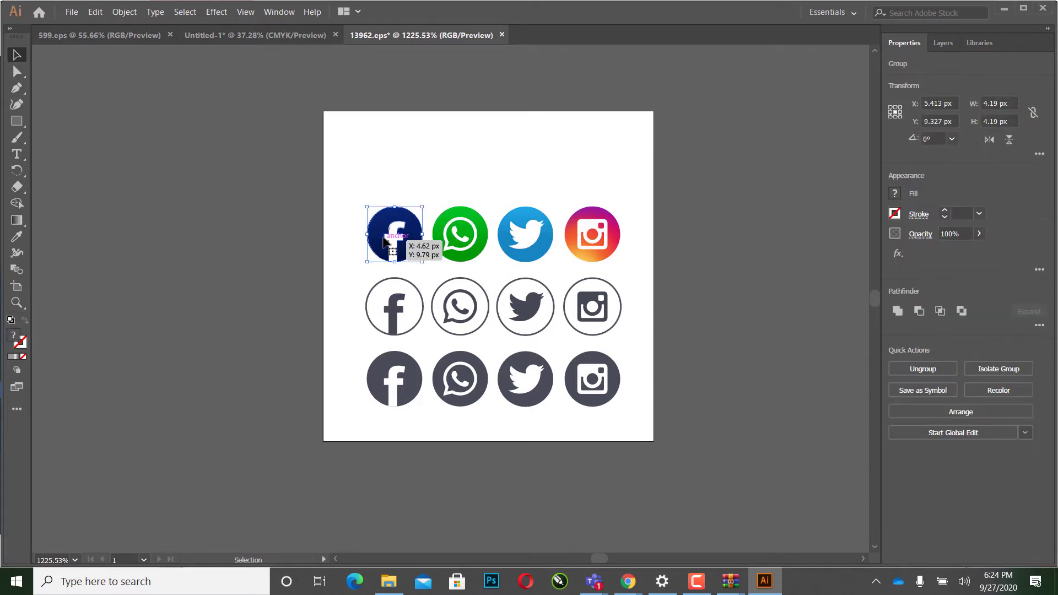
pyautogui.rightClick(389, 234)
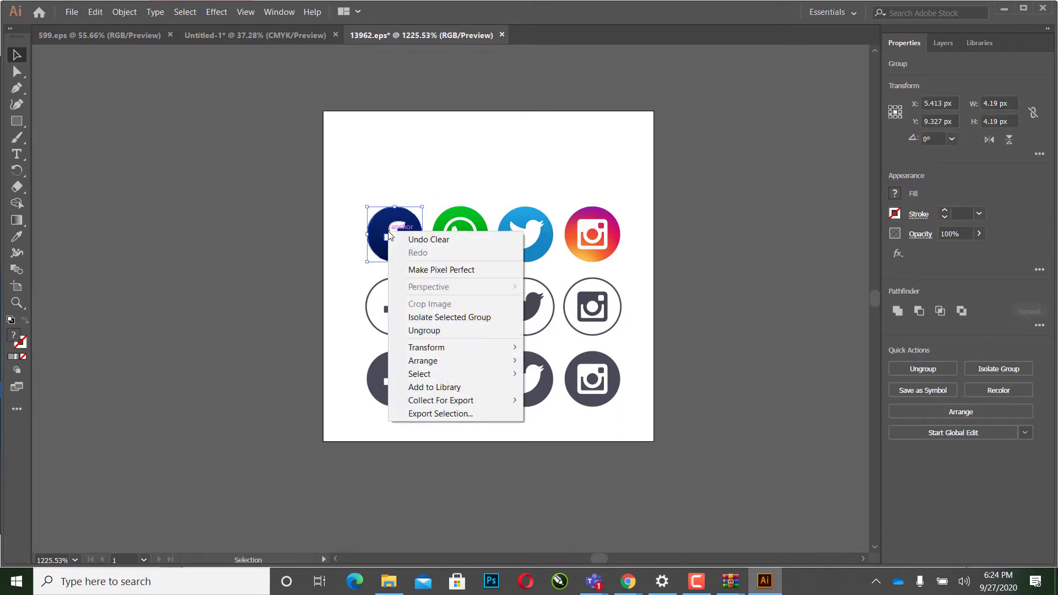
pyautogui.click(422, 330)
pyautogui.moveTo(398, 234); pyautogui.dragTo(458, 181)
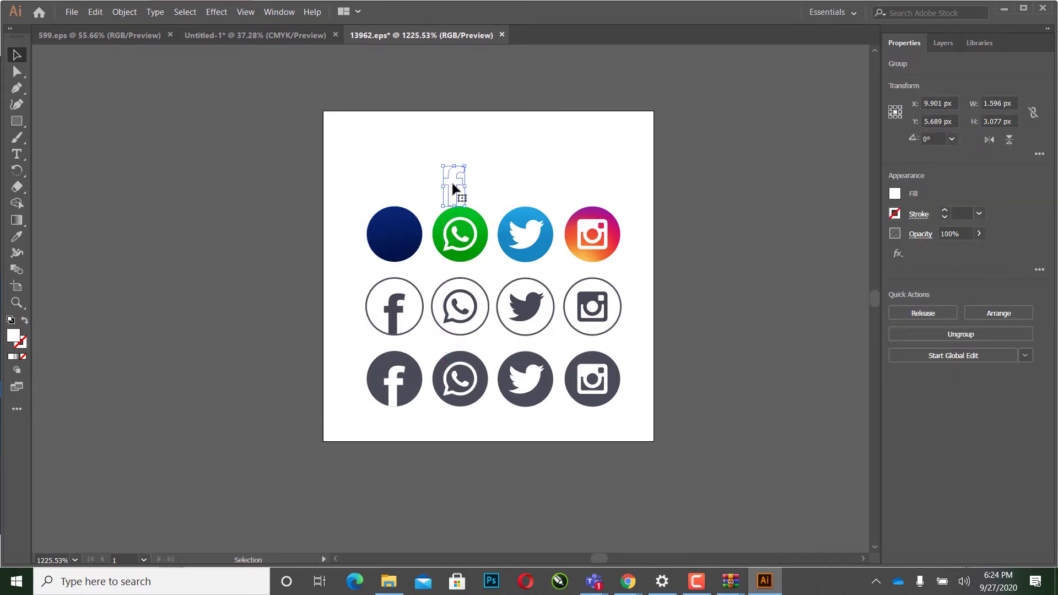
pyautogui.moveTo(398, 239); pyautogui.dragTo(320, 233)
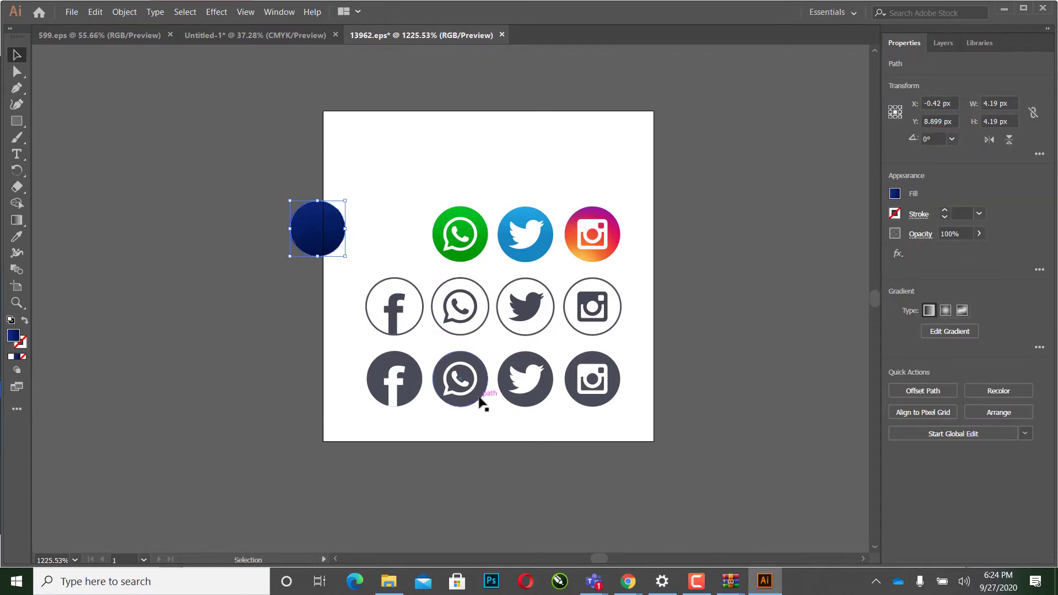
pyautogui.hotkey('ctrl', 'z')
pyautogui.hotkey('ctrl', 'z')
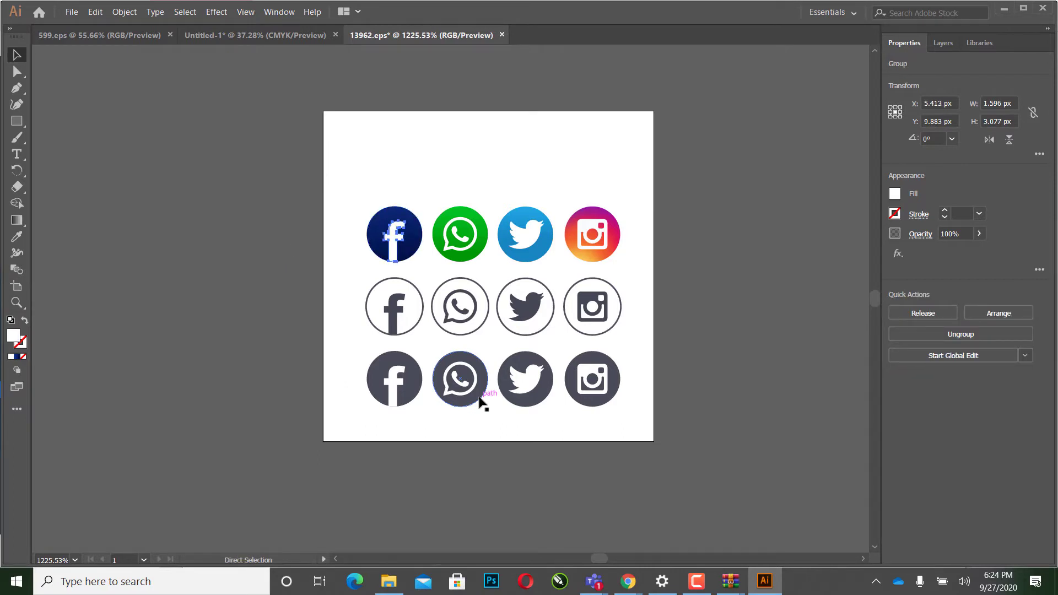
pyautogui.press('v')
pyautogui.click(684, 270)
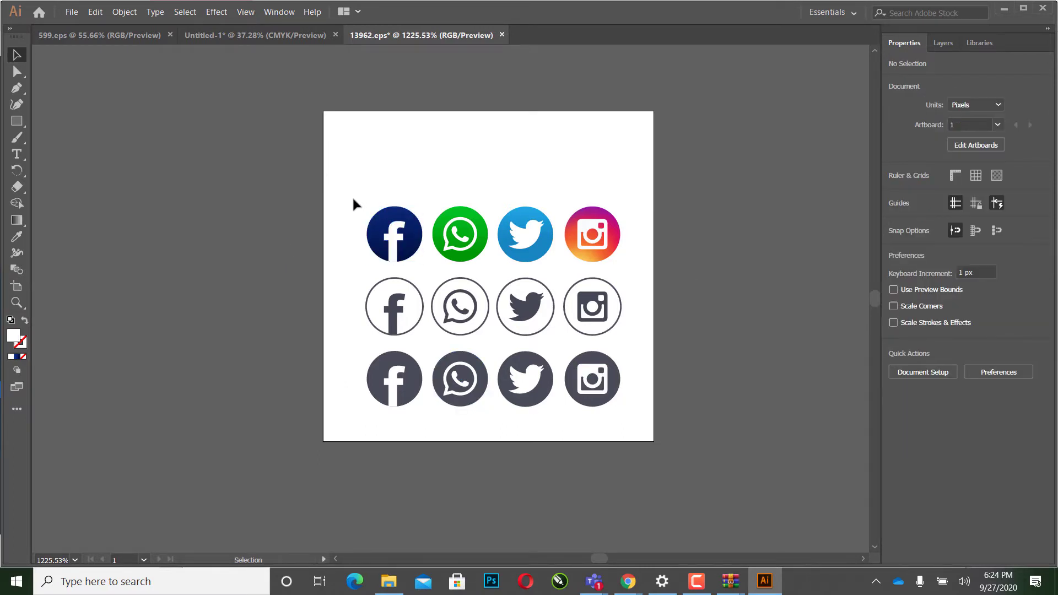
pyautogui.moveTo(346, 193); pyautogui.dragTo(411, 230)
# Step: Copy the top row of coloured social icons and switch to Untitled-1
pyautogui.moveTo(459, 232); pyautogui.dragTo(618, 245)
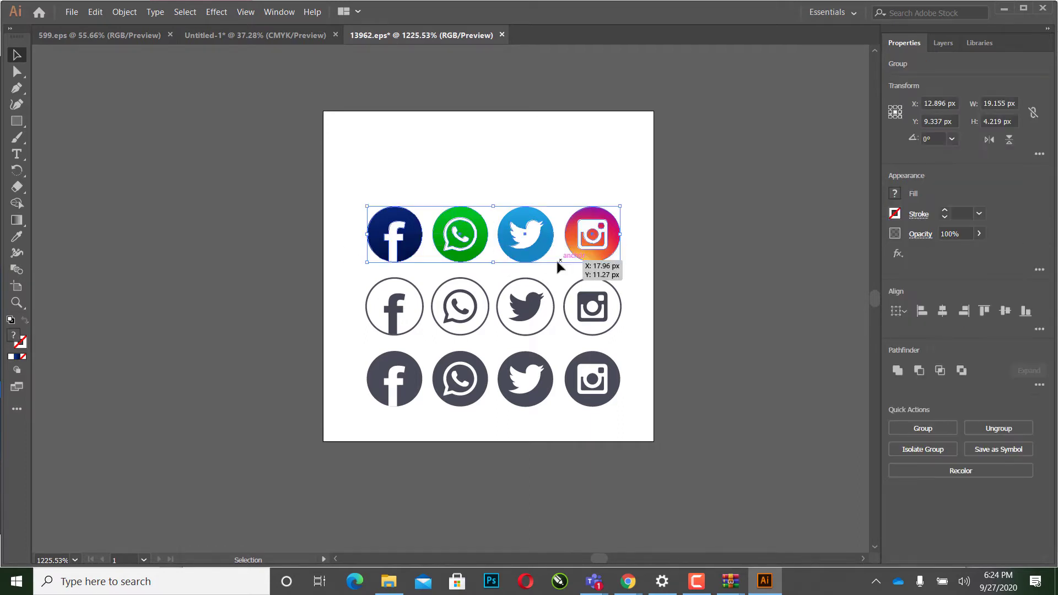
pyautogui.click(97, 16)
pyautogui.click(153, 68)
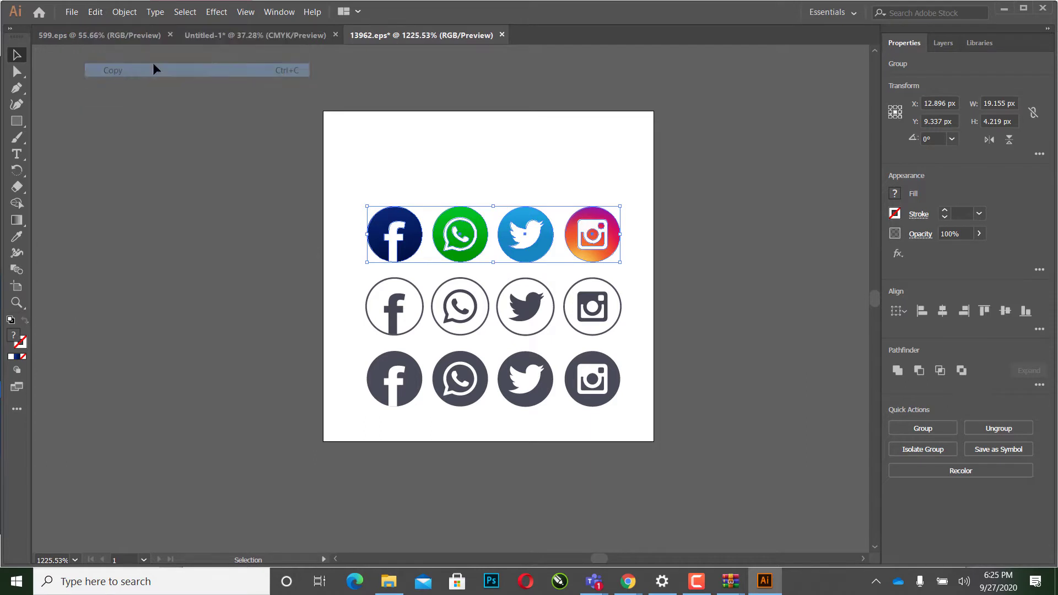
pyautogui.click(239, 39)
# Step: Replace the floral artwork on Untitled-1 with the pasted icon row, enlarged at centre
pyautogui.moveTo(264, 134); pyautogui.dragTo(723, 428)
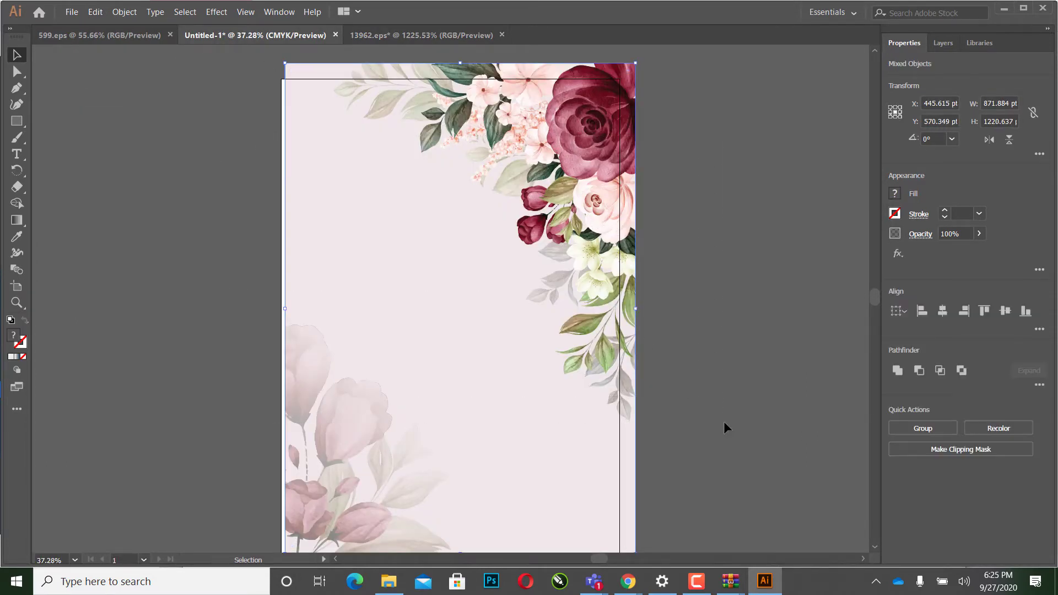
pyautogui.press('Delete')
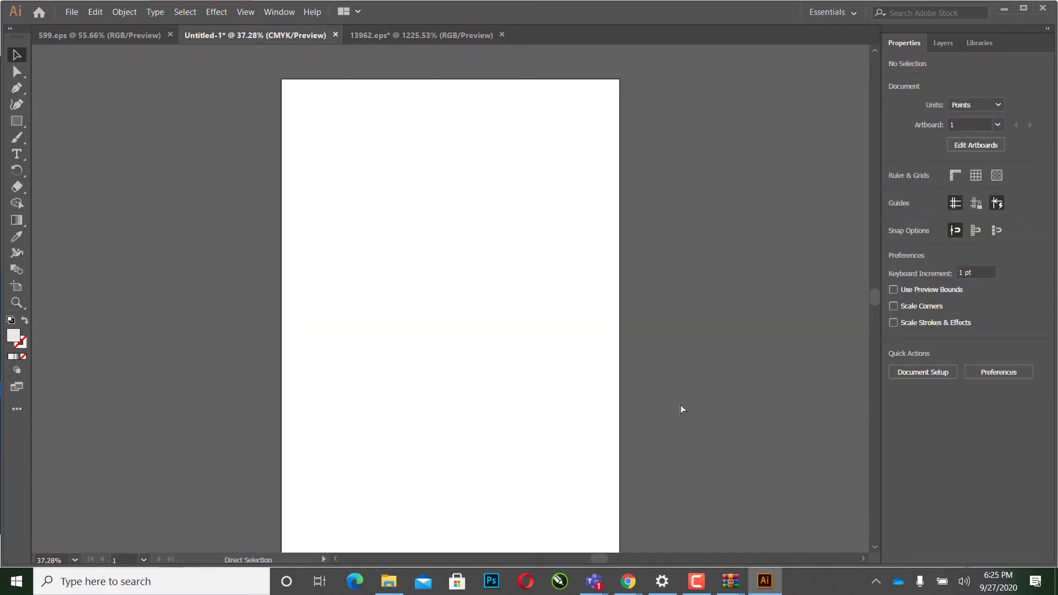
pyautogui.hotkey('ctrl', 'v')
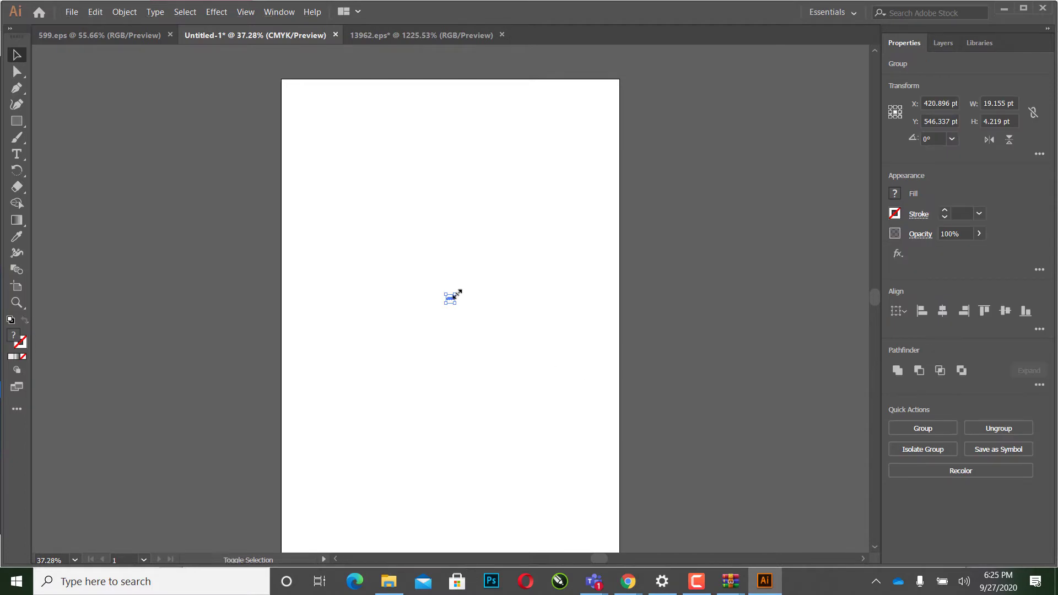
pyautogui.moveTo(457, 294); pyautogui.dragTo(595, 266)
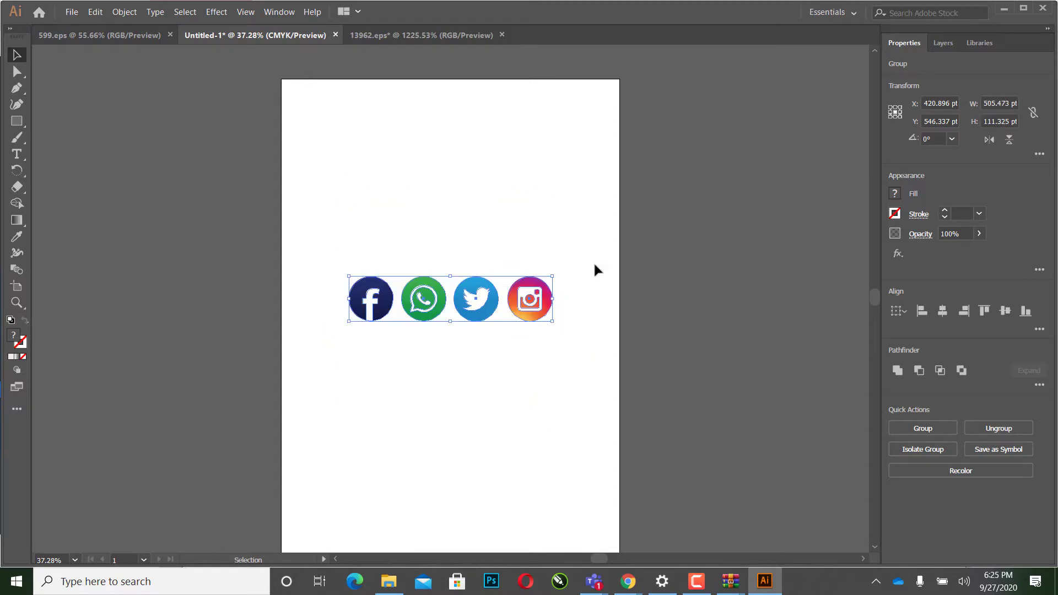
pyautogui.click(571, 288)
pyautogui.click(71, 11)
pyautogui.moveTo(92, 224)
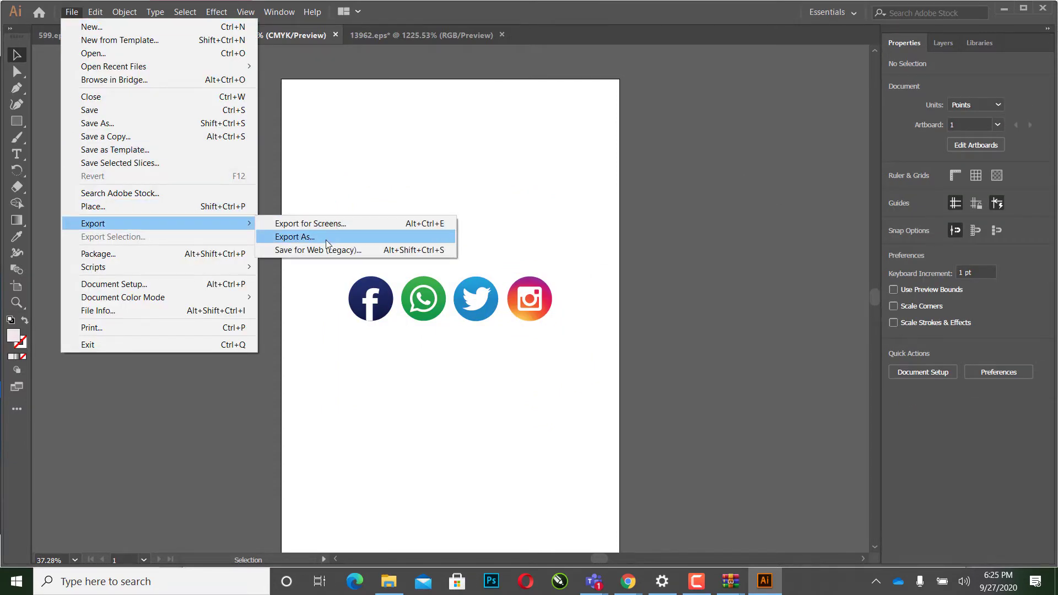
# Step: Export the icon row as PNG 'social icons' at 300 ppi with transparent background
pyautogui.click(326, 238)
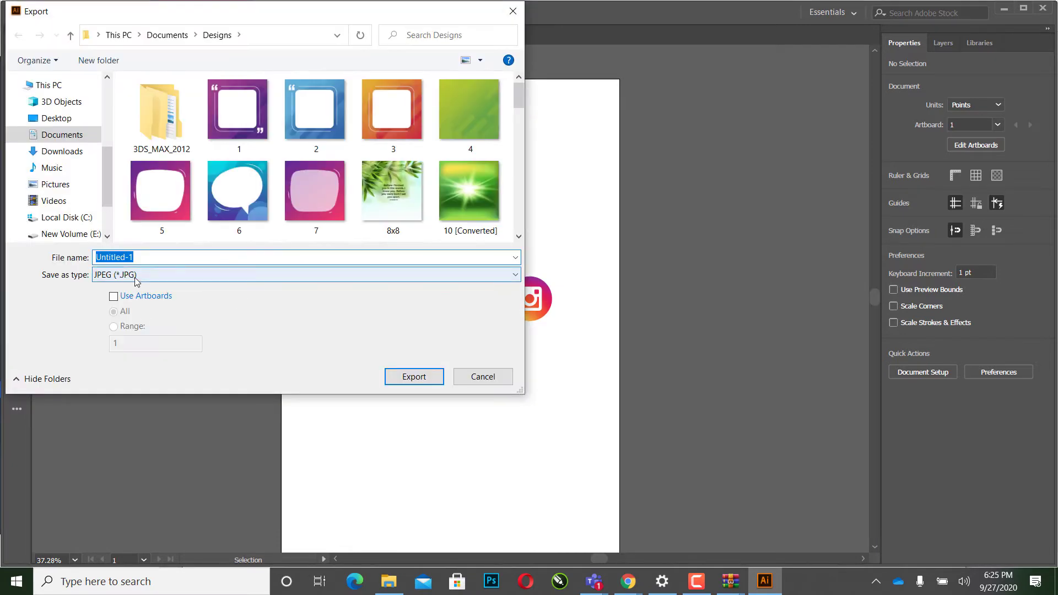
pyautogui.click(137, 278)
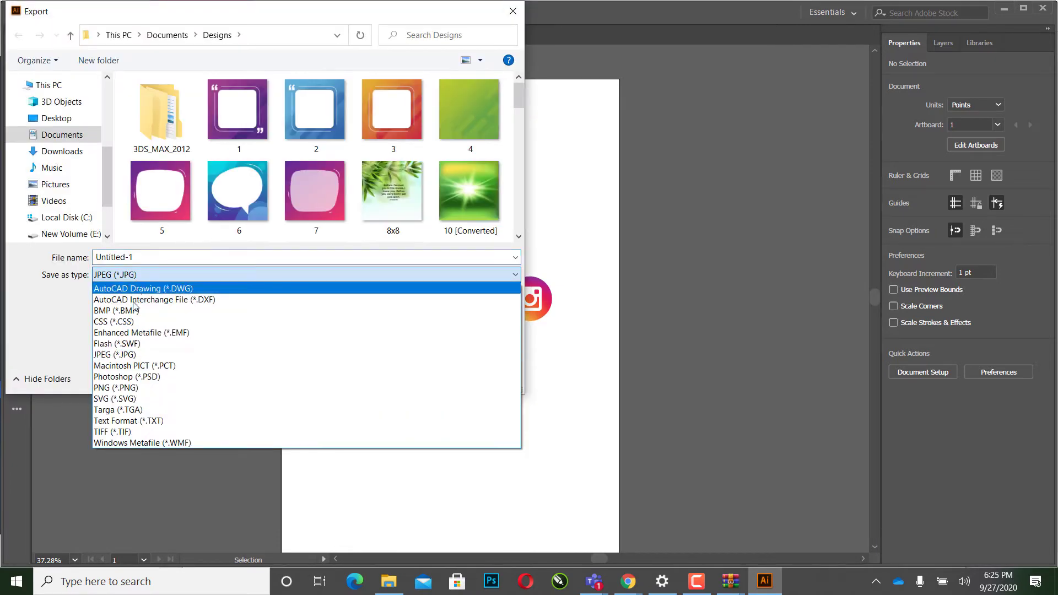
pyautogui.click(117, 388)
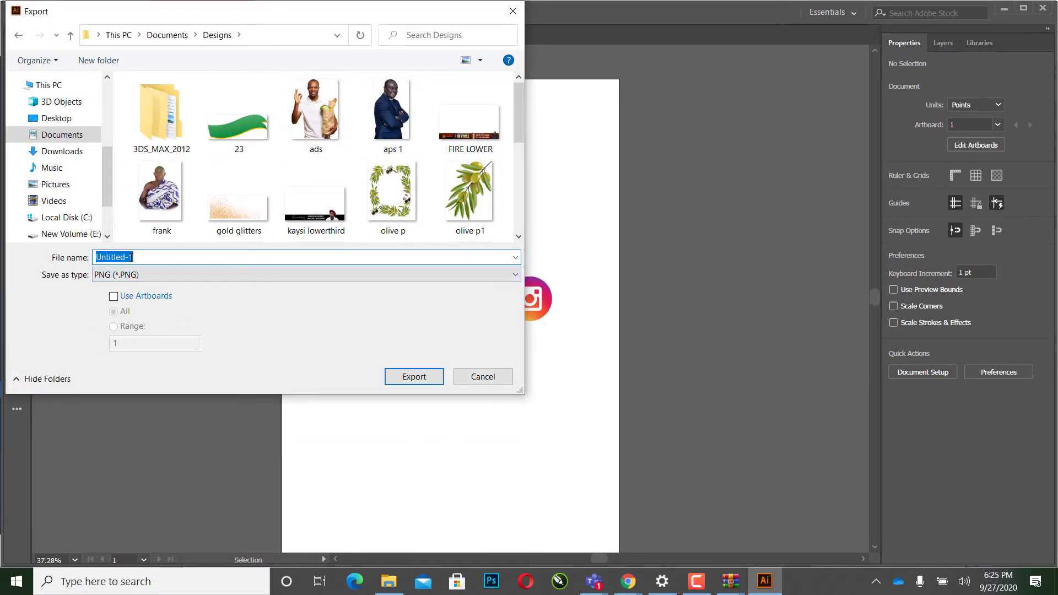
pyautogui.write('so')
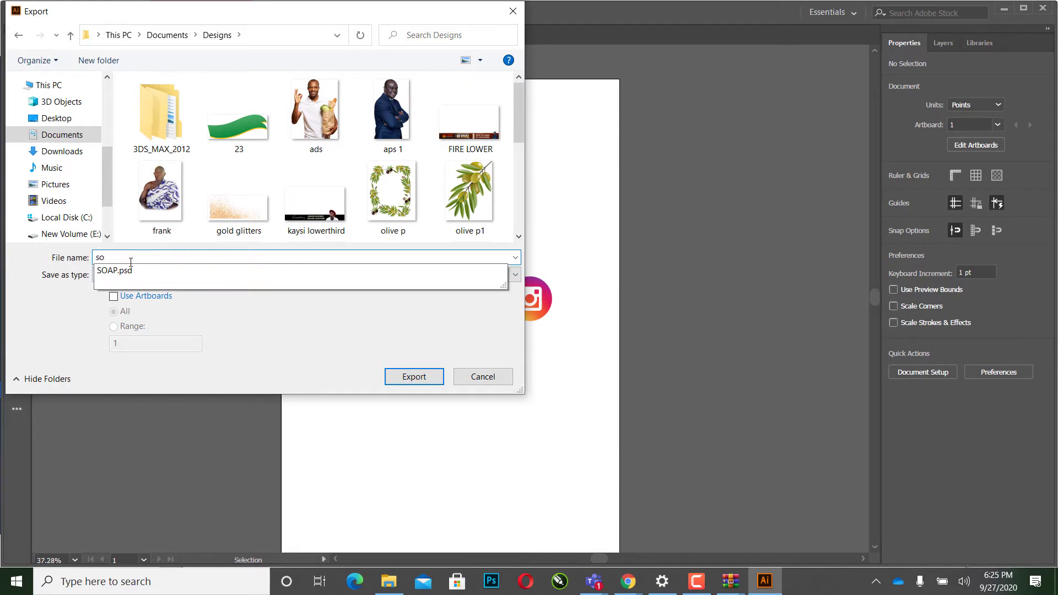
pyautogui.write('cial icons')
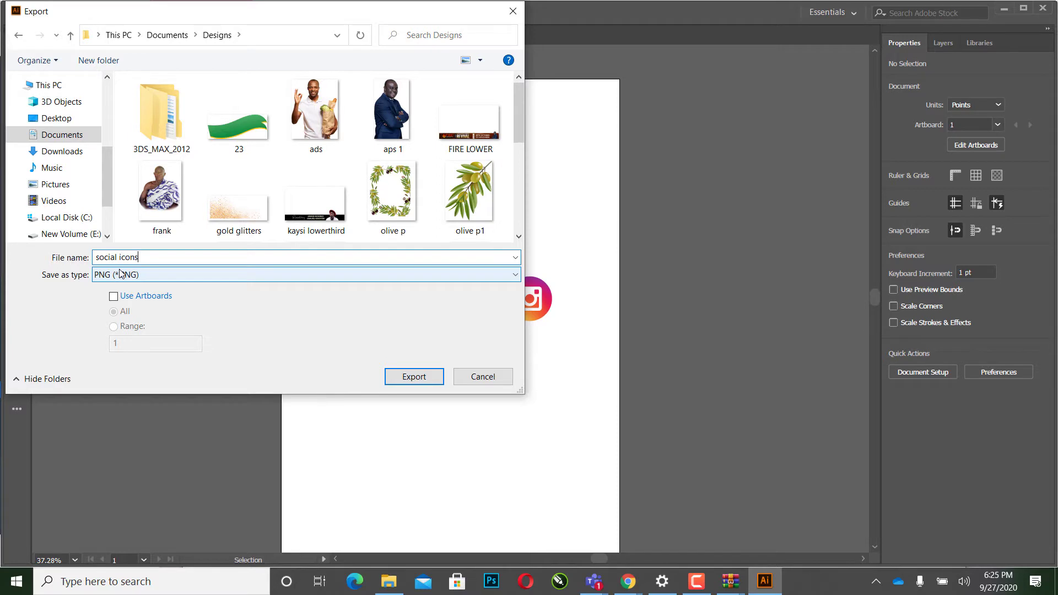
pyautogui.click(412, 376)
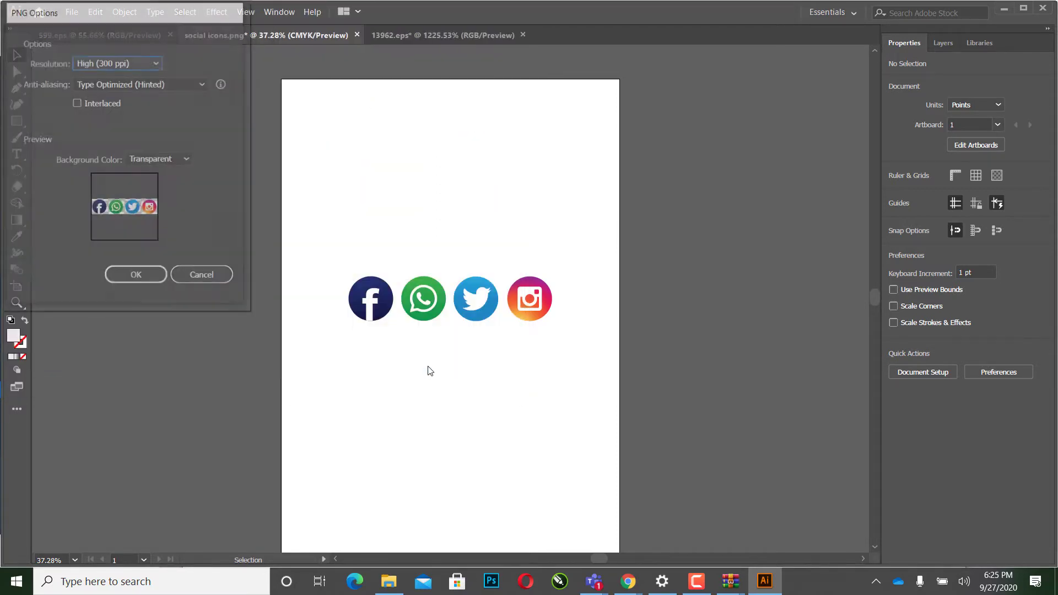
pyautogui.click(122, 281)
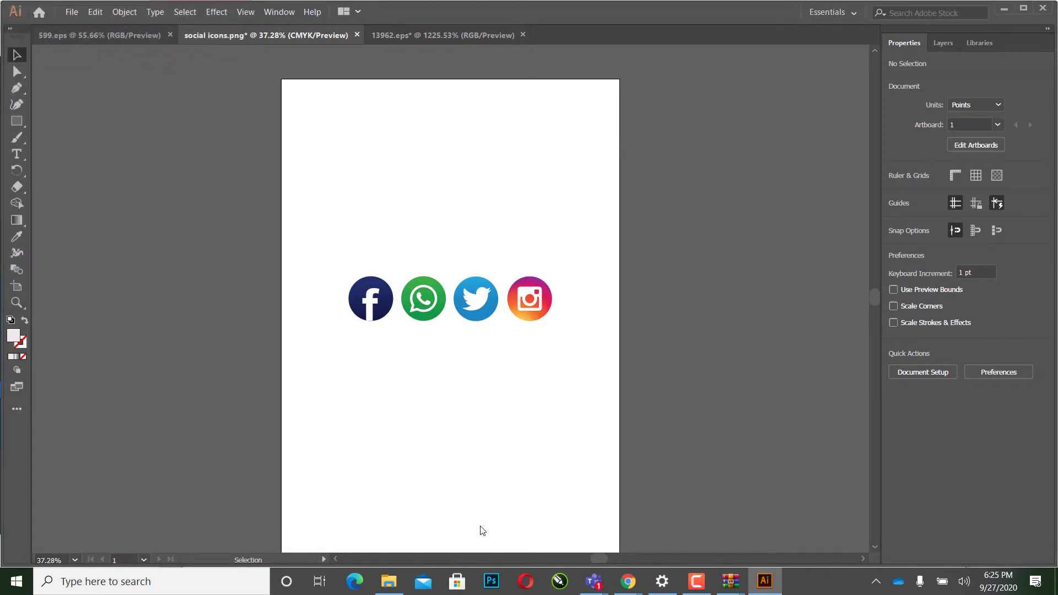
# Step: Open the Designs folder, preview the wedding background image, then select the NOAH image
pyautogui.click(389, 580)
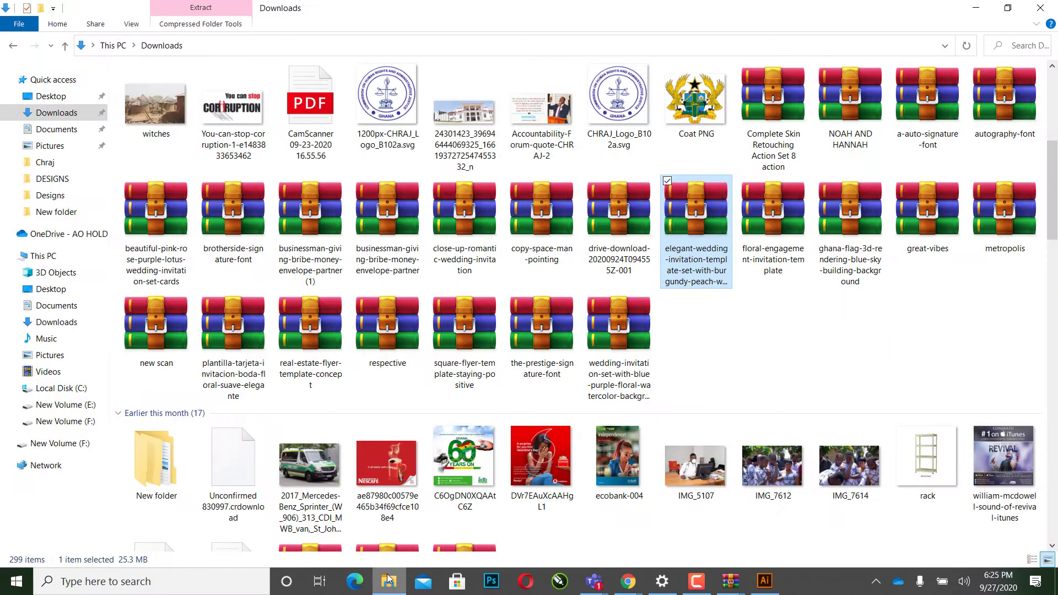
pyautogui.click(51, 195)
pyautogui.scroll(-5, 410, 308)
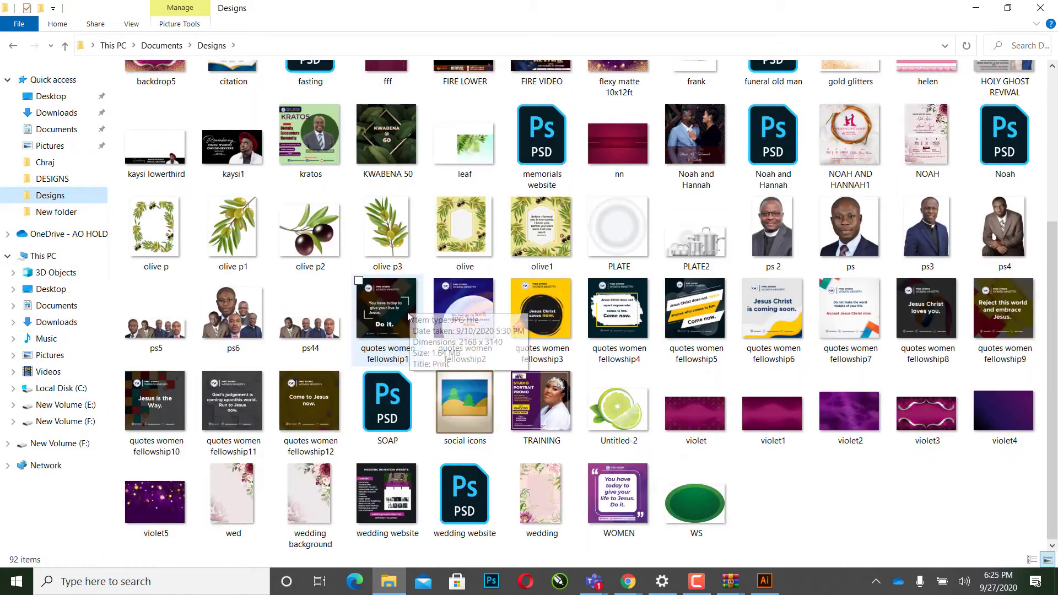
pyautogui.click(313, 517)
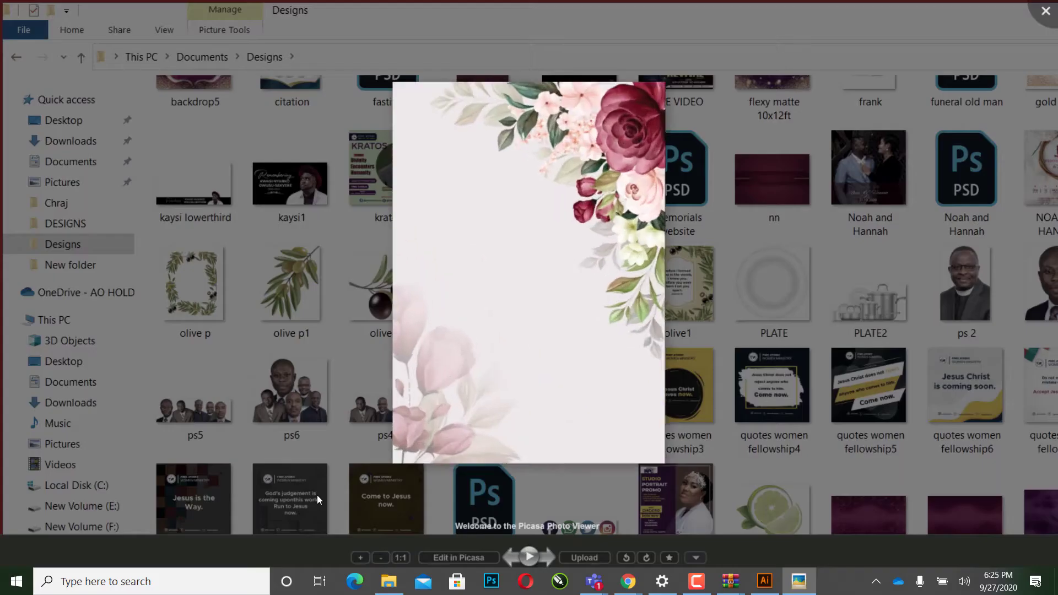
pyautogui.scroll(3, 717, 60)
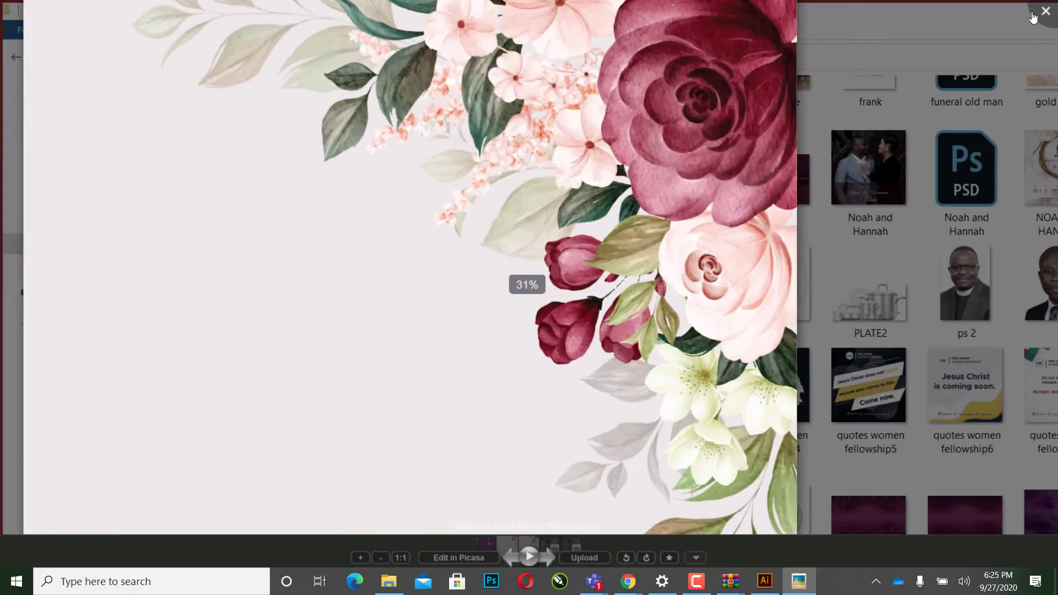
pyautogui.press('Escape')
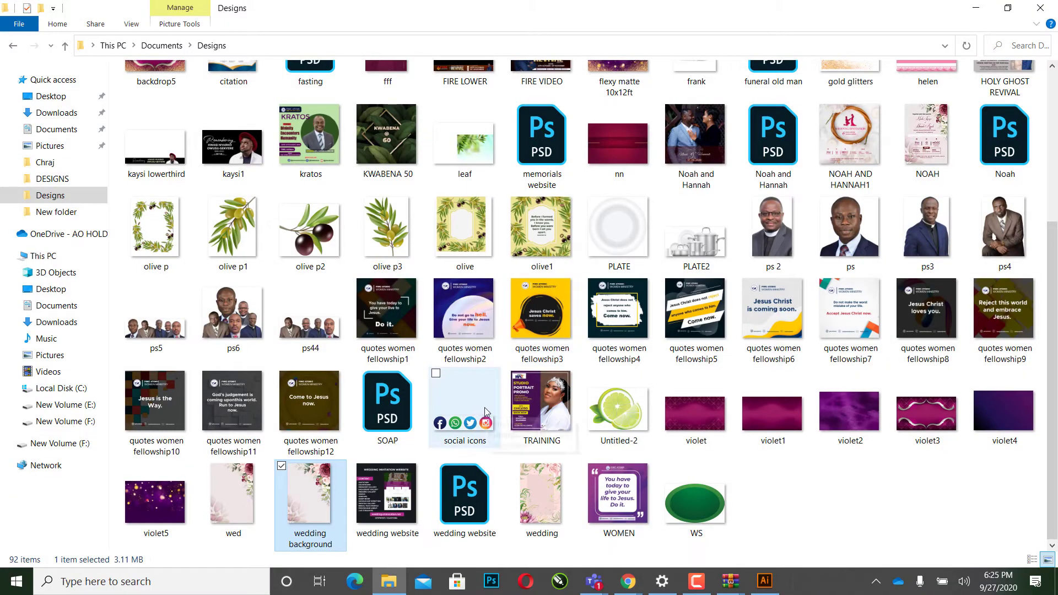
pyautogui.click(935, 163)
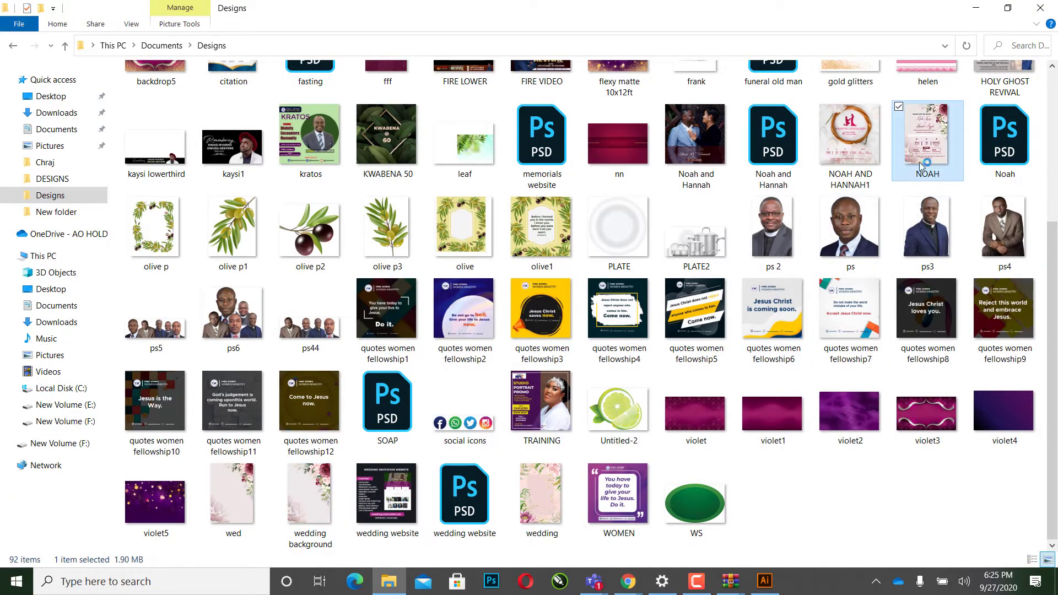
pyautogui.scroll(-2, 403, 275)
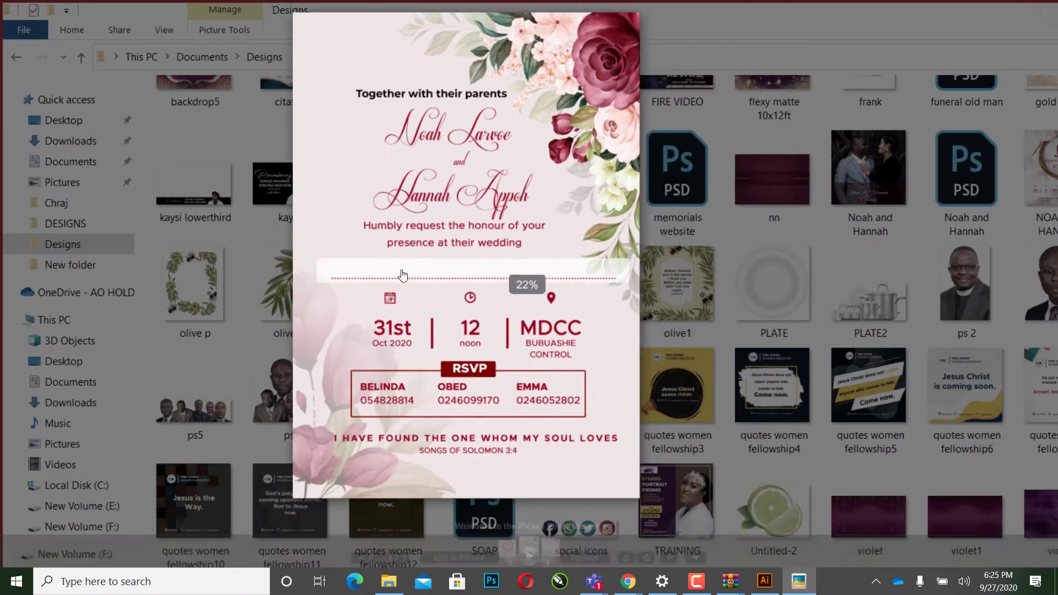
pyautogui.scroll(3, 403, 275)
pyautogui.scroll(2, 430, 220)
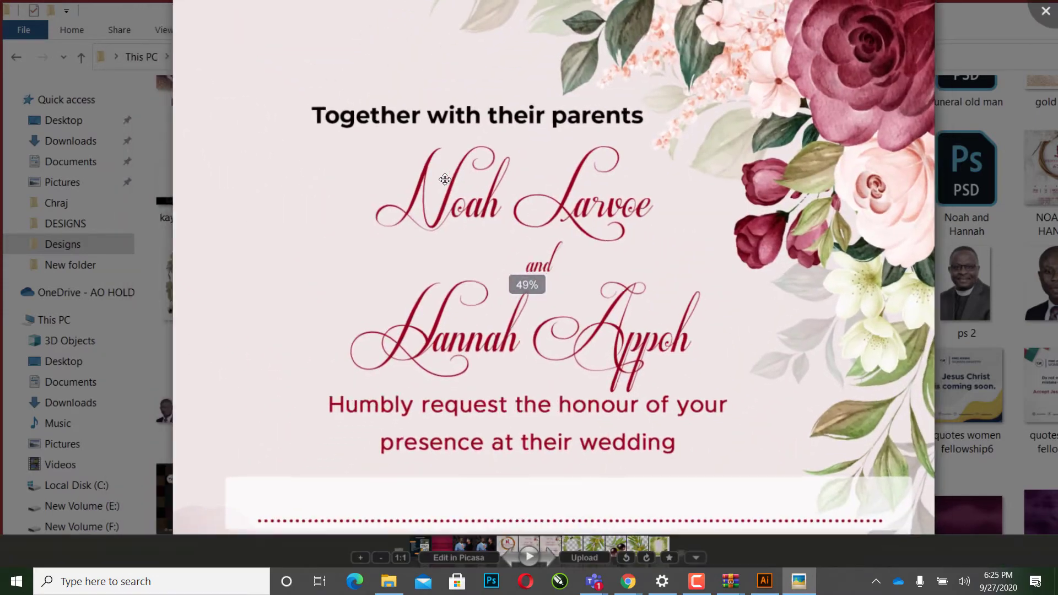
pyautogui.scroll(-2, 445, 179)
pyautogui.scroll(1, 546, 331)
pyautogui.moveTo(550, 519)
pyautogui.mouseDown()
pyautogui.moveTo(551, 394)
pyautogui.moveTo(601, 367)
pyautogui.mouseUp()
pyautogui.scroll(1, 550, 393)
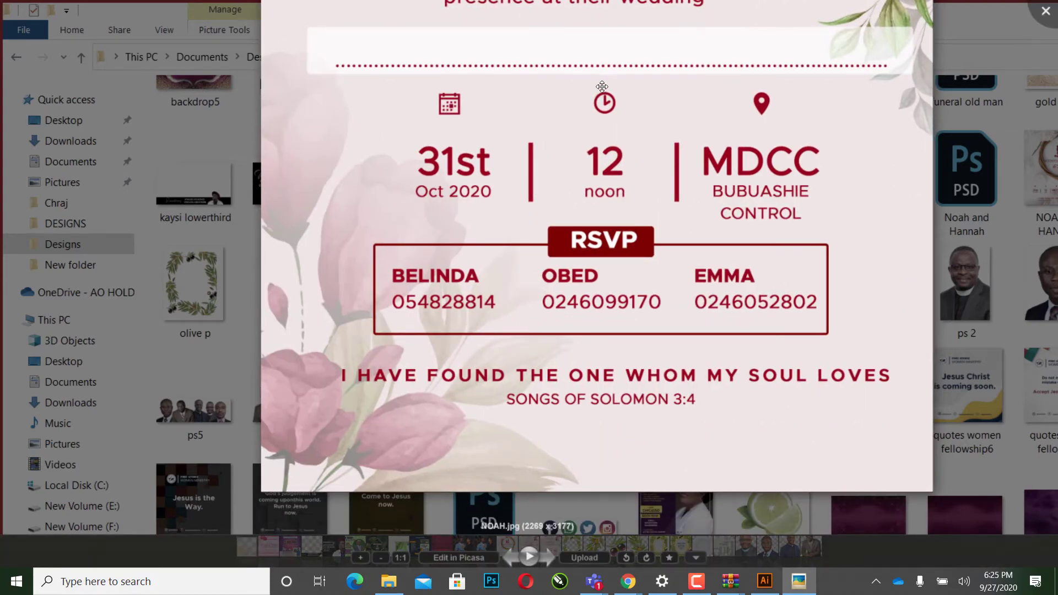
pyautogui.scroll(2, 463, 149)
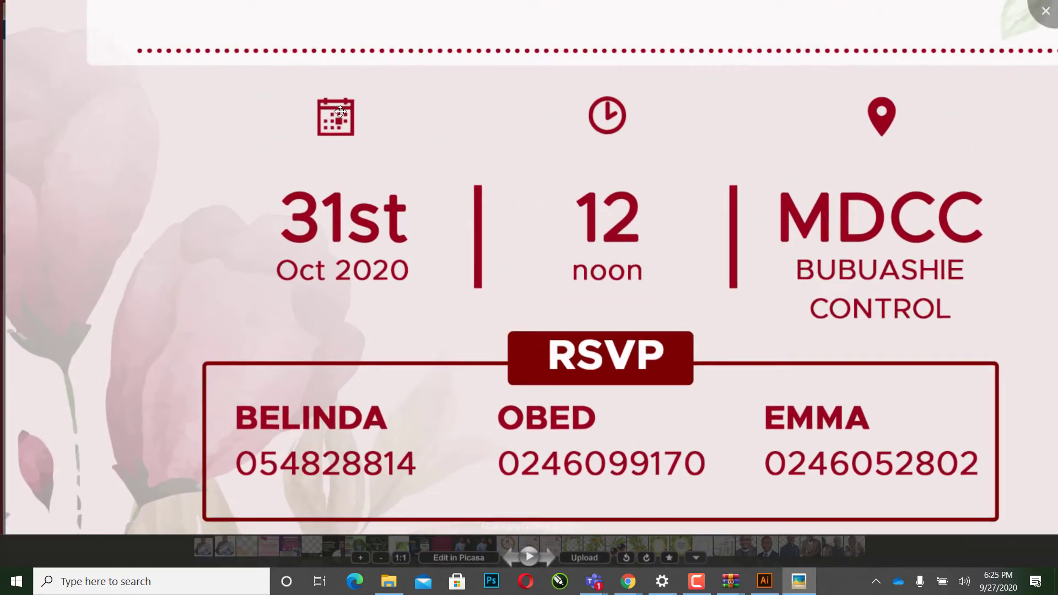
pyautogui.moveTo(340, 111); pyautogui.dragTo(177, 237)
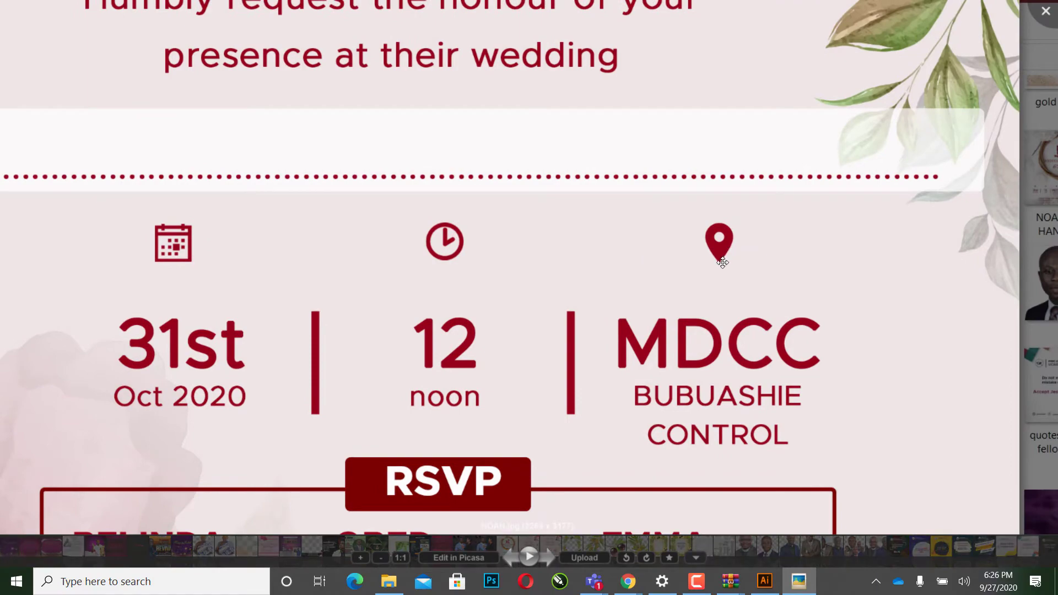
pyautogui.moveTo(723, 263); pyautogui.dragTo(673, 463)
pyautogui.moveTo(673, 166); pyautogui.dragTo(646, 551)
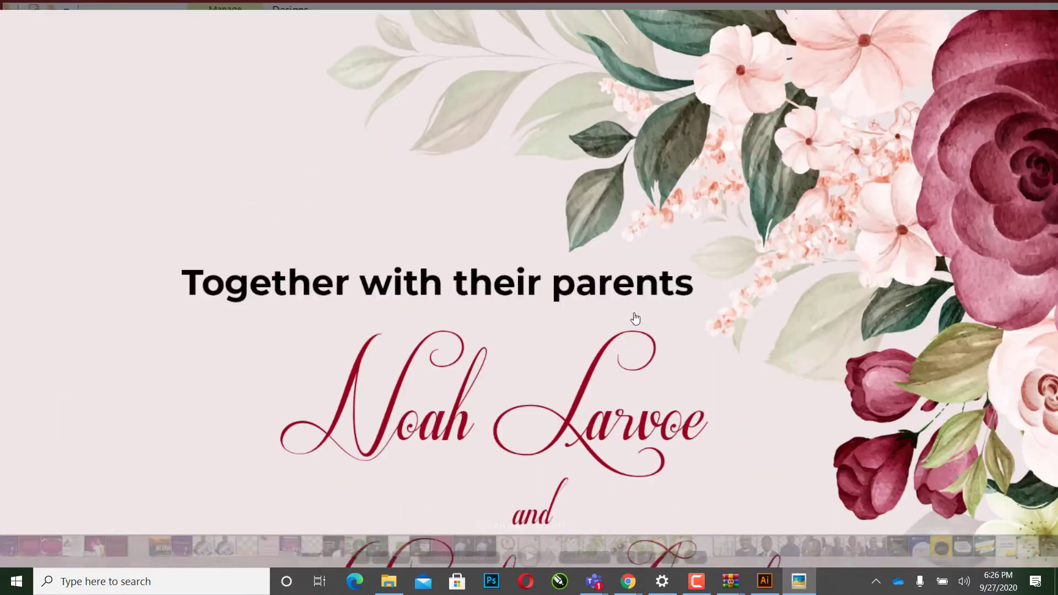
pyautogui.scroll(-5, 635, 319)
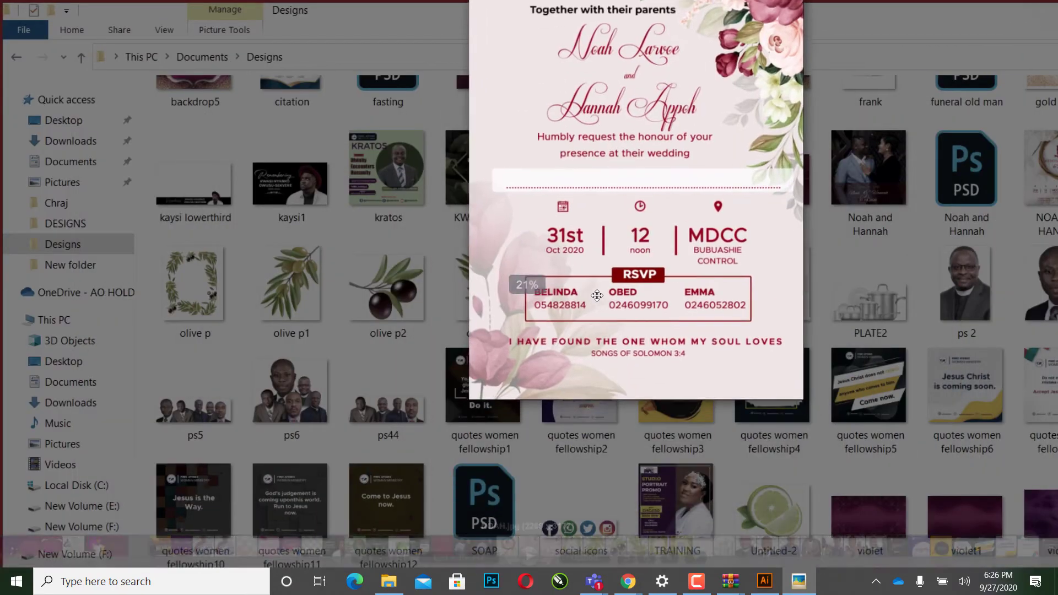
pyautogui.scroll(2, 597, 296)
pyautogui.scroll(2, 634, 276)
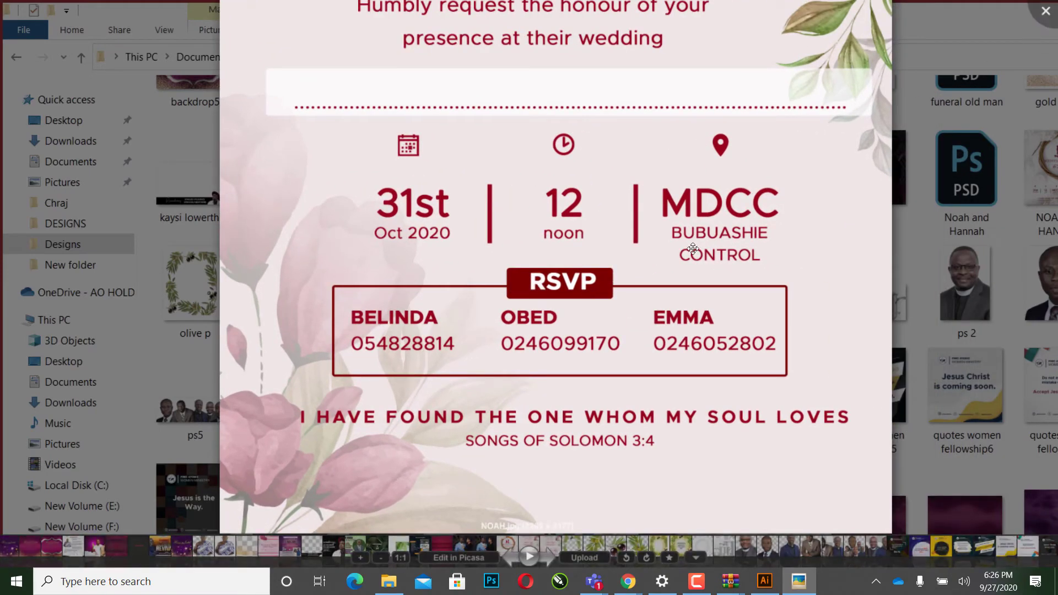
pyautogui.moveTo(683, 249); pyautogui.dragTo(661, 546)
pyautogui.moveTo(656, 183); pyautogui.dragTo(656, 353)
pyautogui.click(1046, 10)
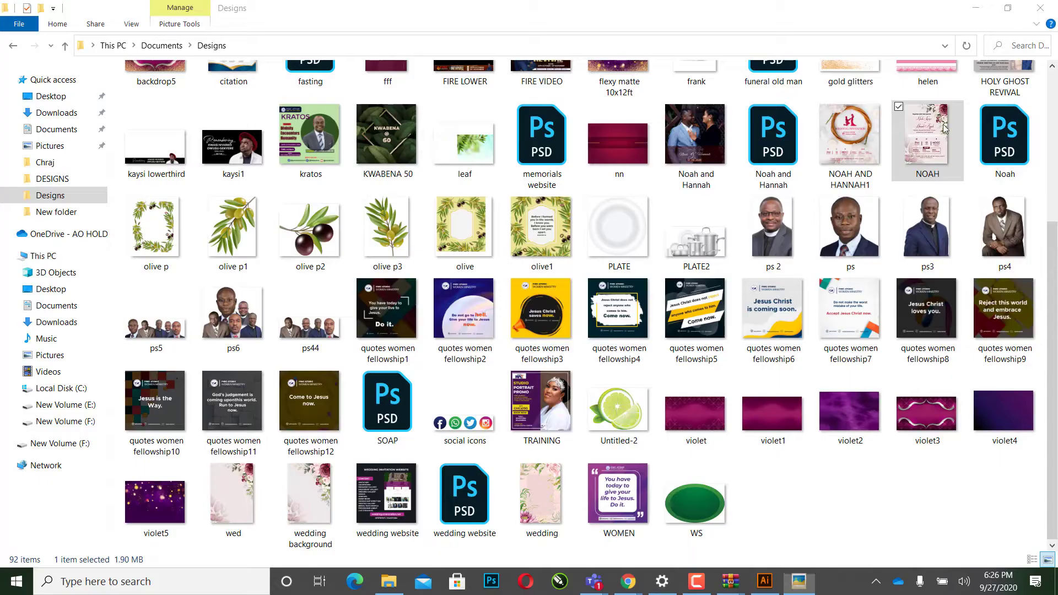
pyautogui.click(834, 157)
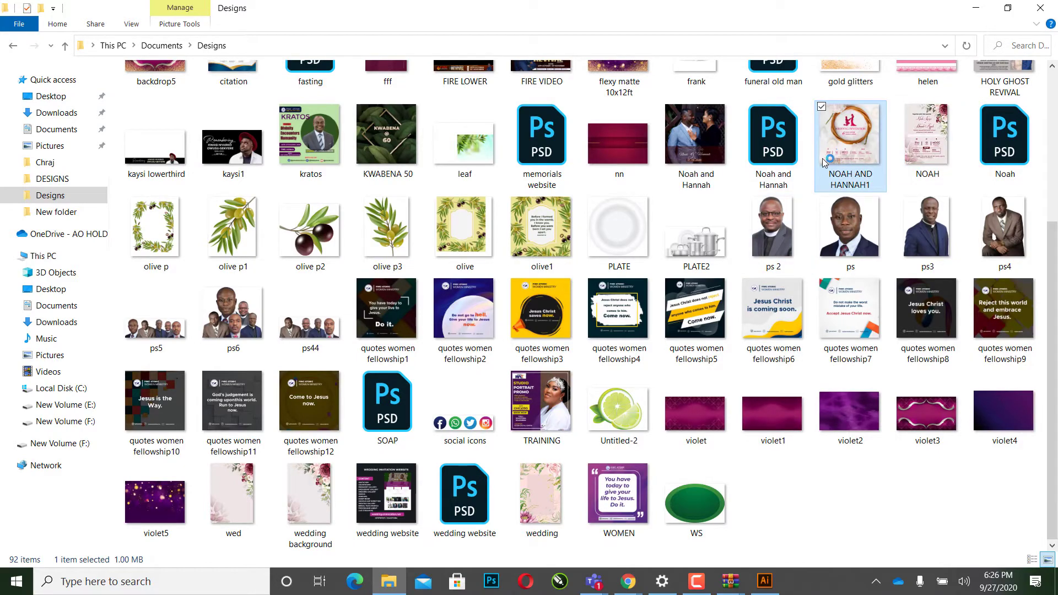
pyautogui.scroll(5, 516, 274)
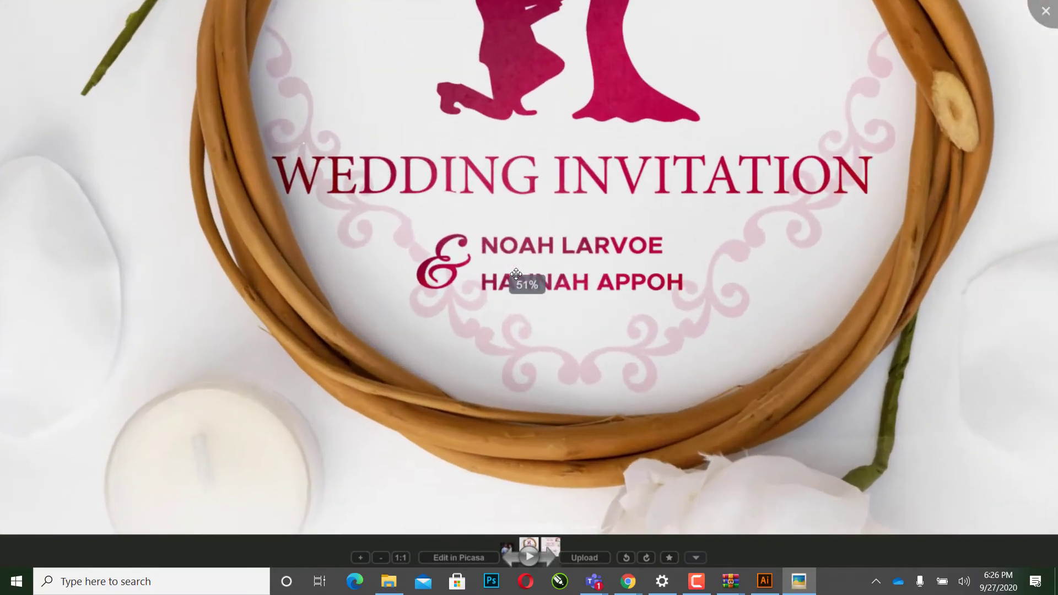
pyautogui.scroll(-5, 516, 274)
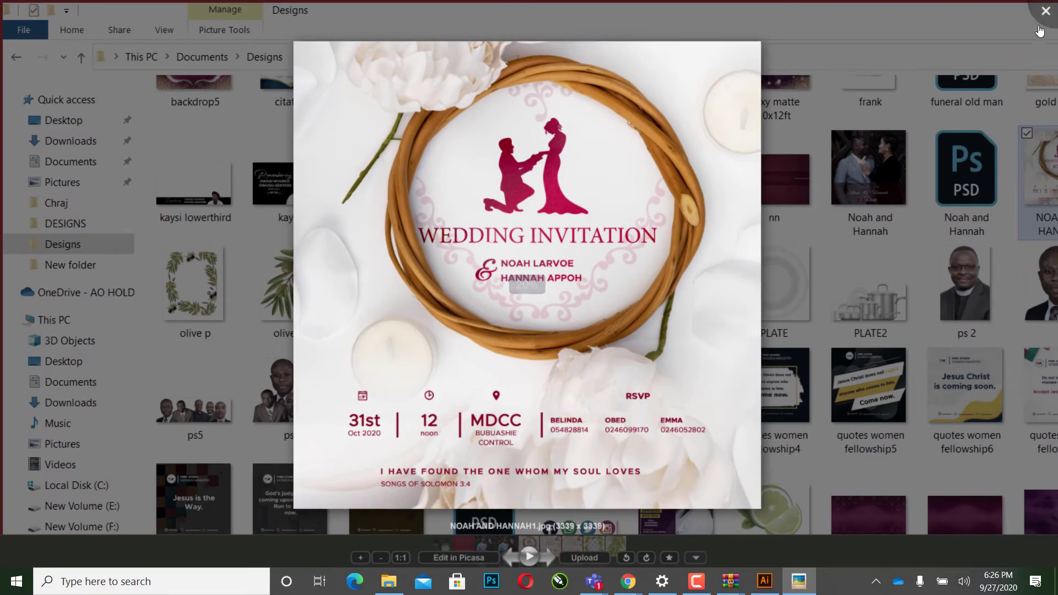
pyautogui.click(1041, 27)
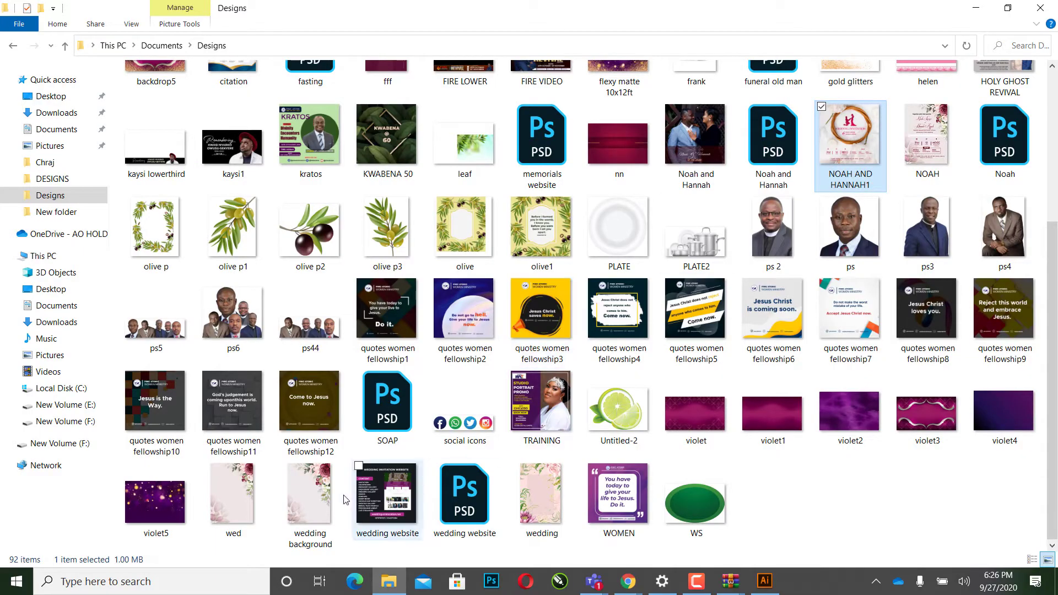
# Step: Preview the social icons PNG for transparency, then drag the wed image onto Photoshop
pyautogui.scroll(5, 291, 491)
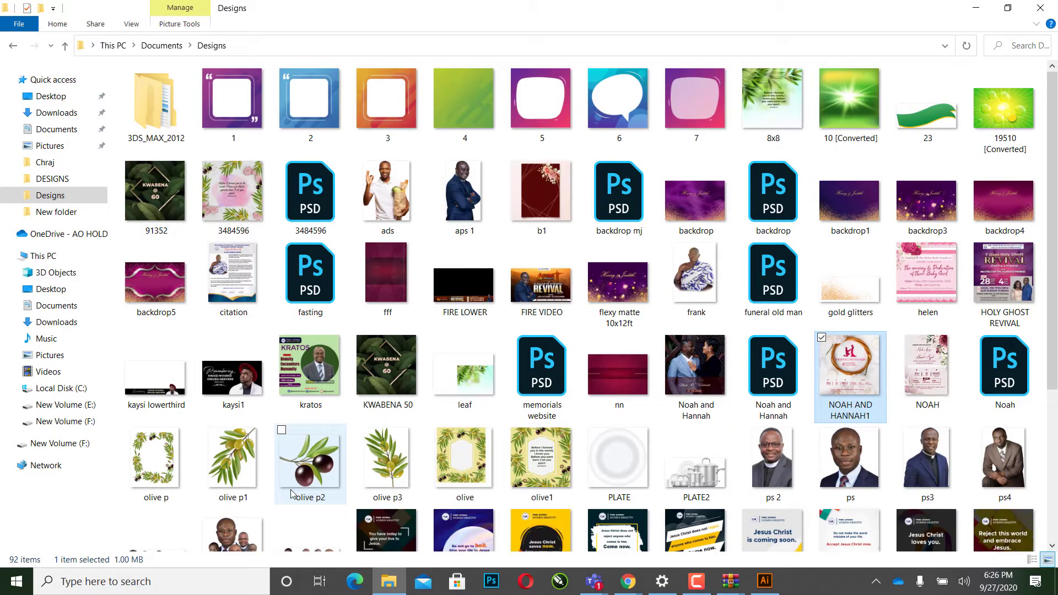
pyautogui.scroll(-5, 309, 484)
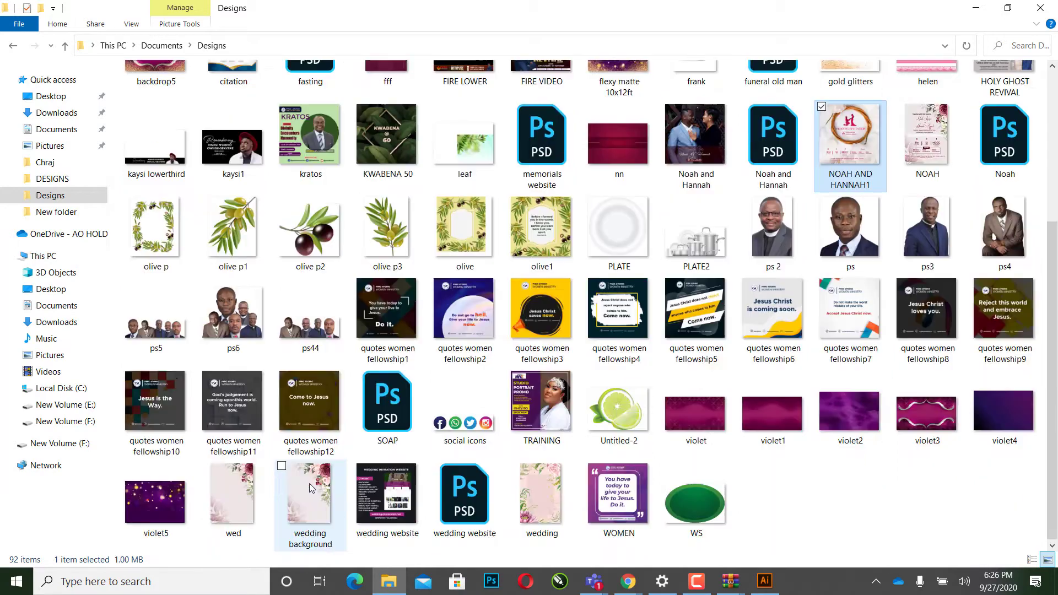
pyautogui.scroll(5, 317, 486)
pyautogui.scroll(-3, 479, 413)
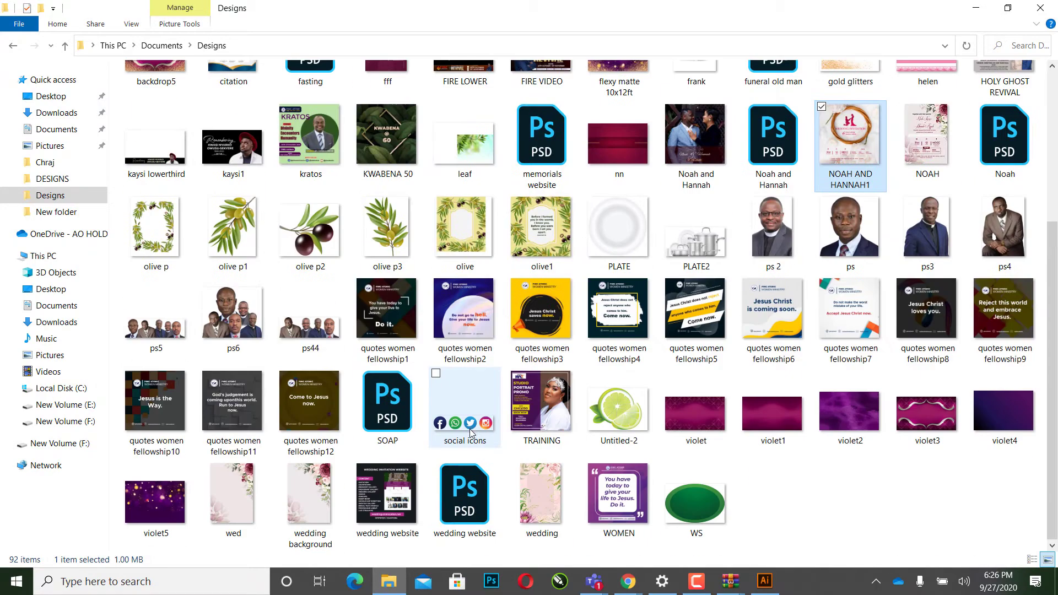
pyautogui.doubleClick(472, 425)
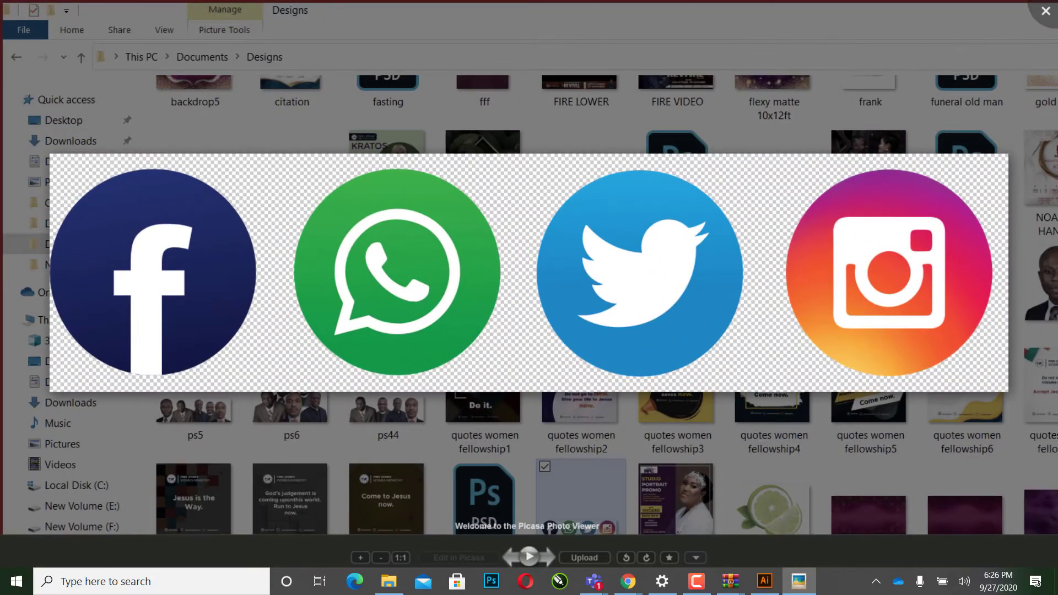
pyautogui.press('Escape')
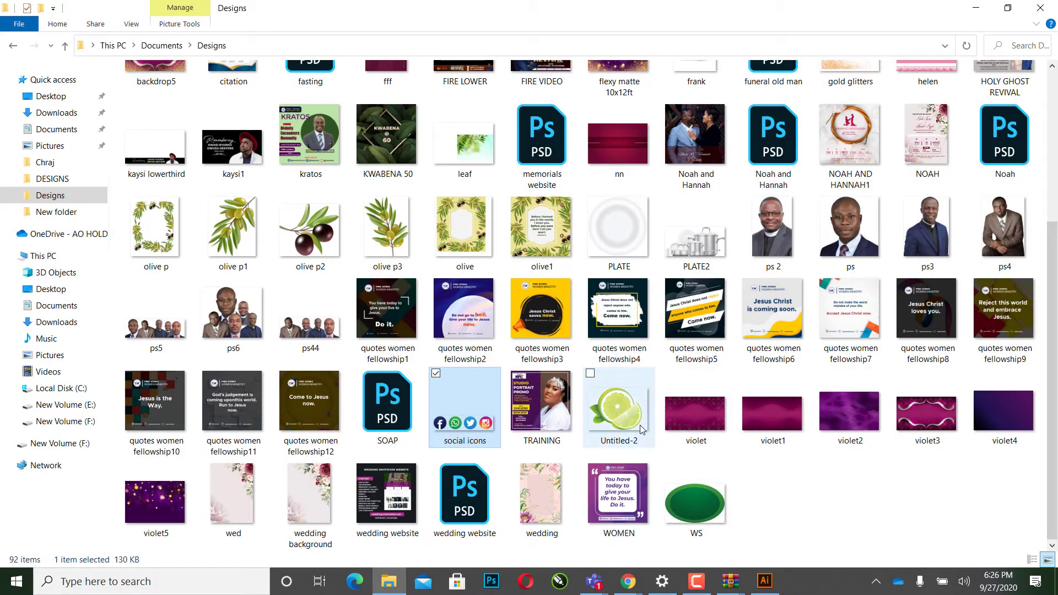
pyautogui.moveTo(232, 496); pyautogui.dragTo(491, 573)
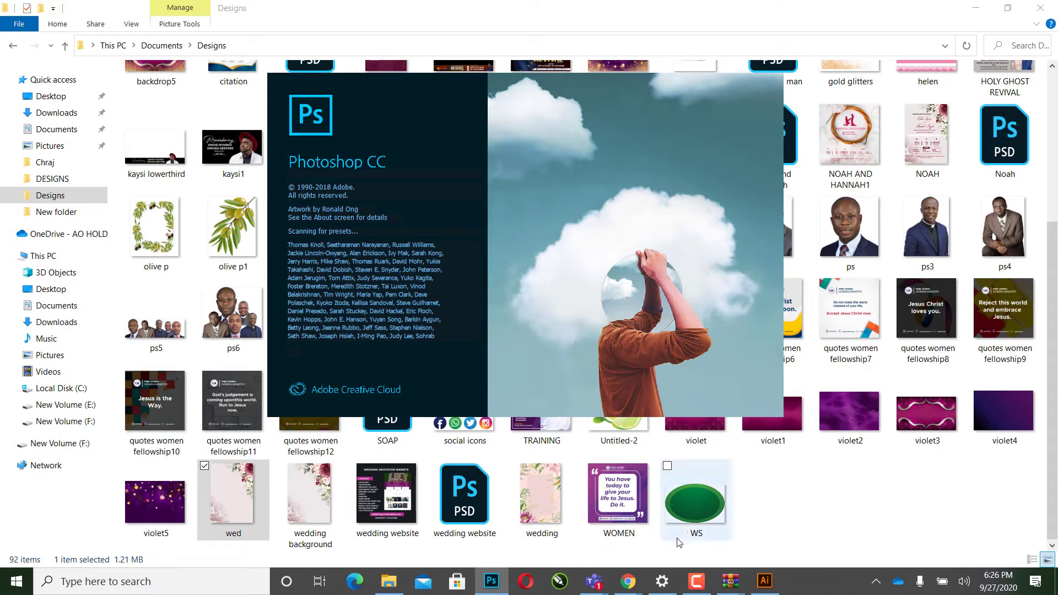
# Step: Bring the Graphic Design Class Teams meeting forward and scroll its participant list
pyautogui.click(667, 463)
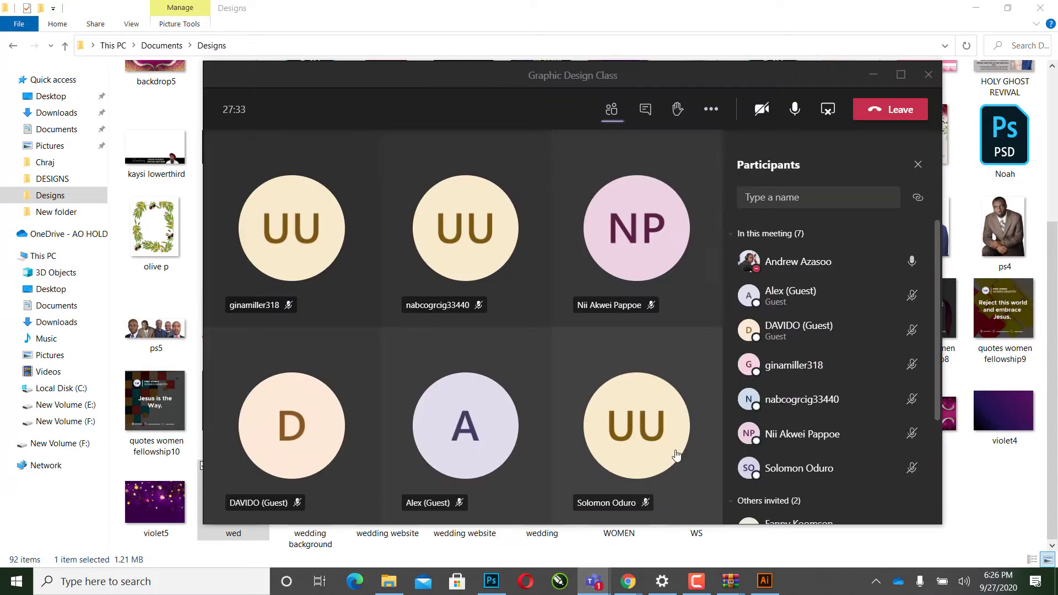
pyautogui.scroll(-2, 753, 339)
pyautogui.scroll(2, 752, 339)
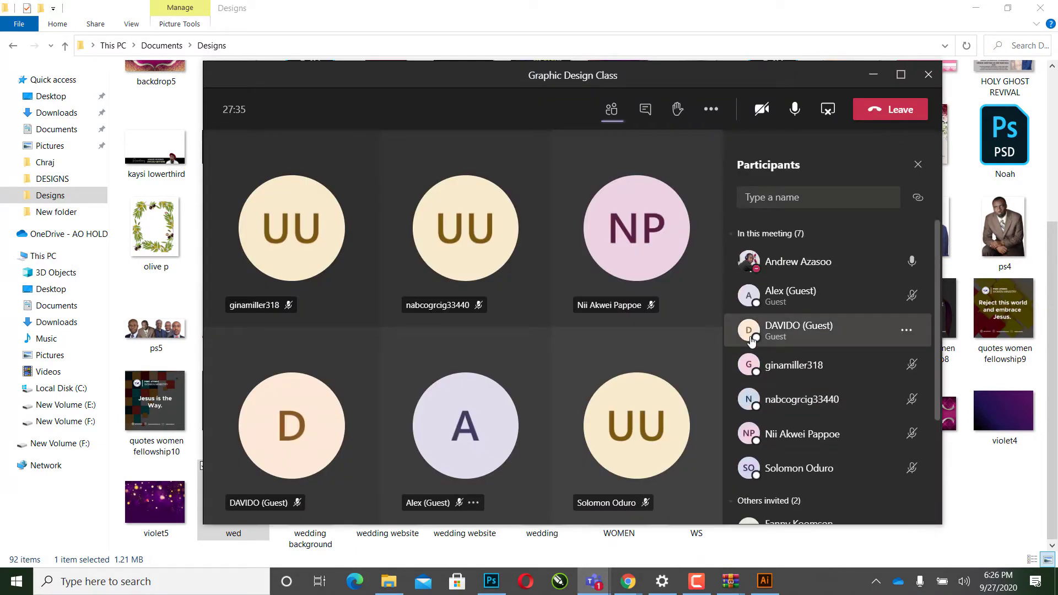
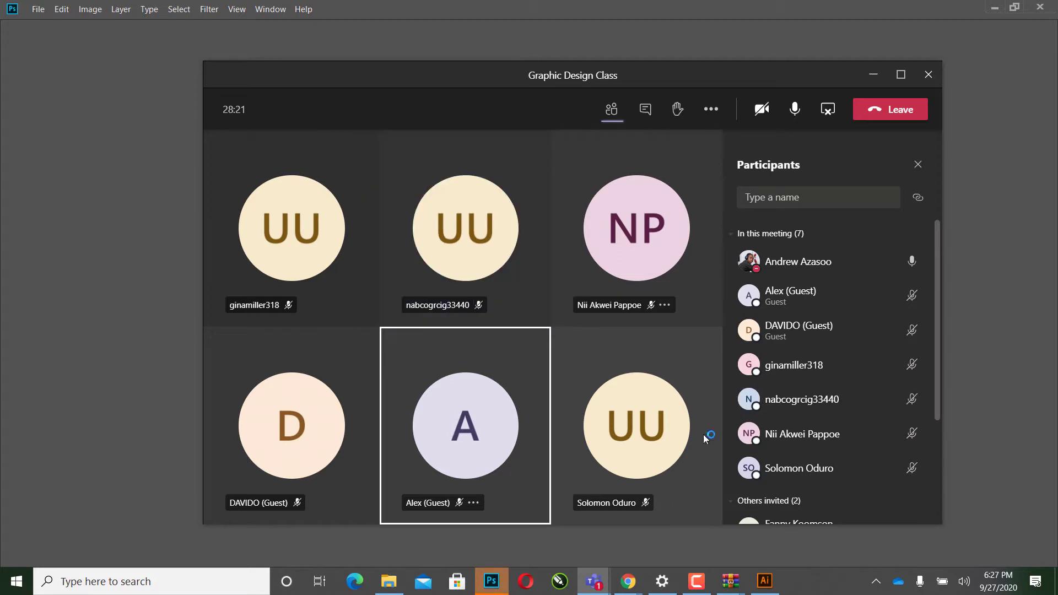
# Step: Minimize the Graphic Design Class Teams meeting window to reveal the empty Photoshop workspace
pyautogui.click(558, 576)
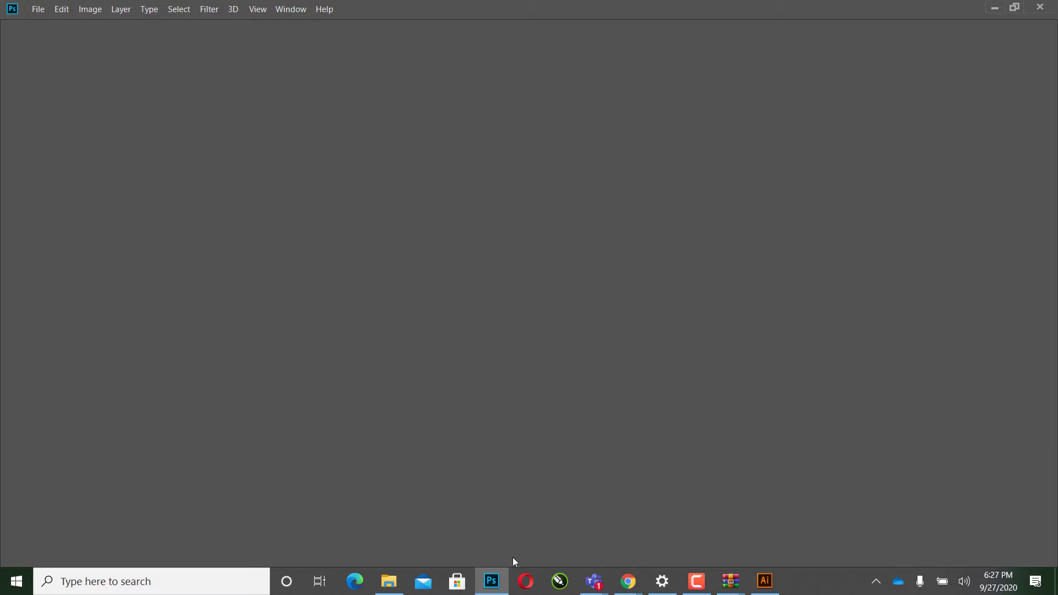
# Step: Preview the NOAH invitation from the Designs folder in the photo viewer, then close it
pyautogui.click(389, 581)
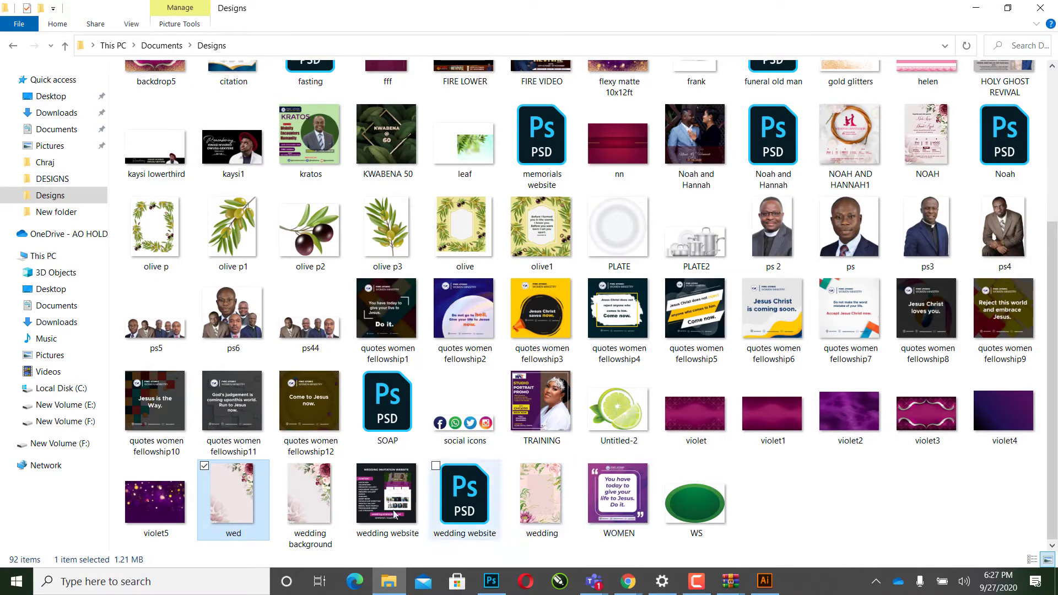
pyautogui.doubleClick(932, 138)
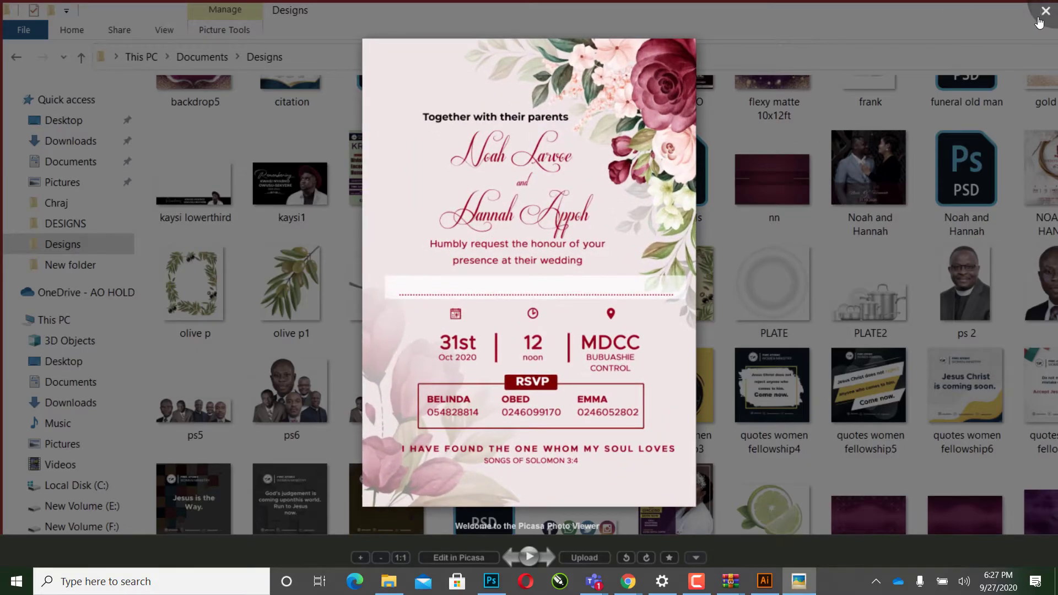
pyautogui.press('Escape')
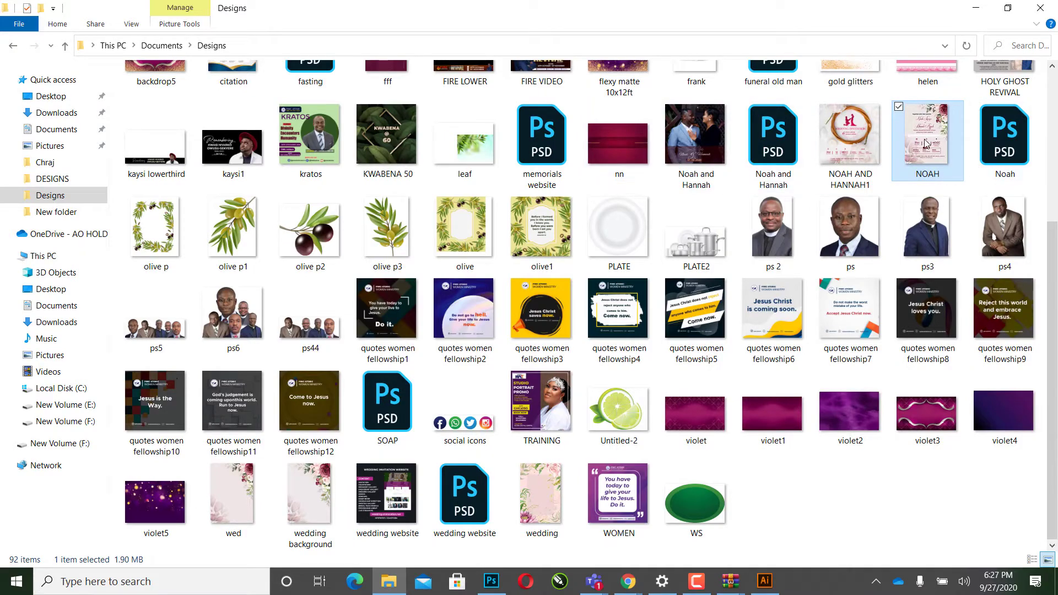
pyautogui.doubleClick(926, 144)
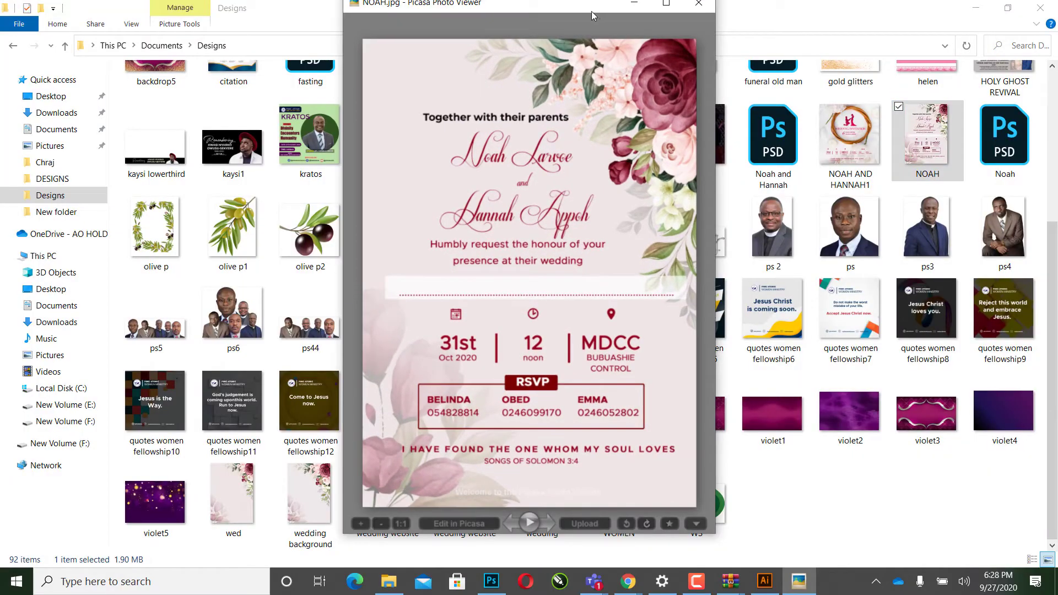
pyautogui.moveTo(588, 13); pyautogui.dragTo(626, 28)
pyautogui.press('Escape')
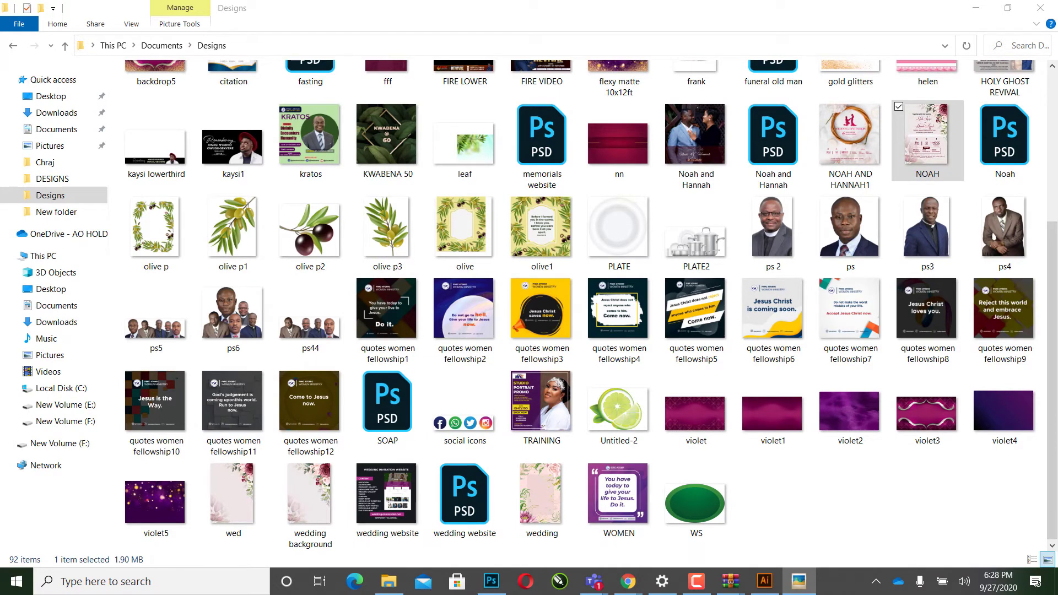
# Step: Preview the pink floral wedding.jpg background in Picasa, then close the viewer
pyautogui.click(558, 488)
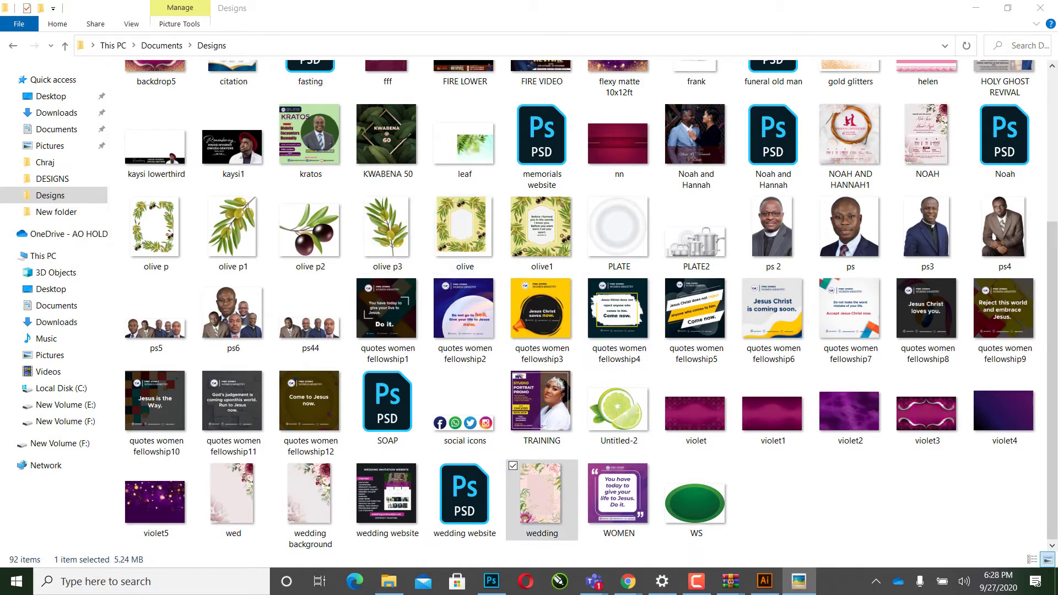
pyautogui.press('Return')
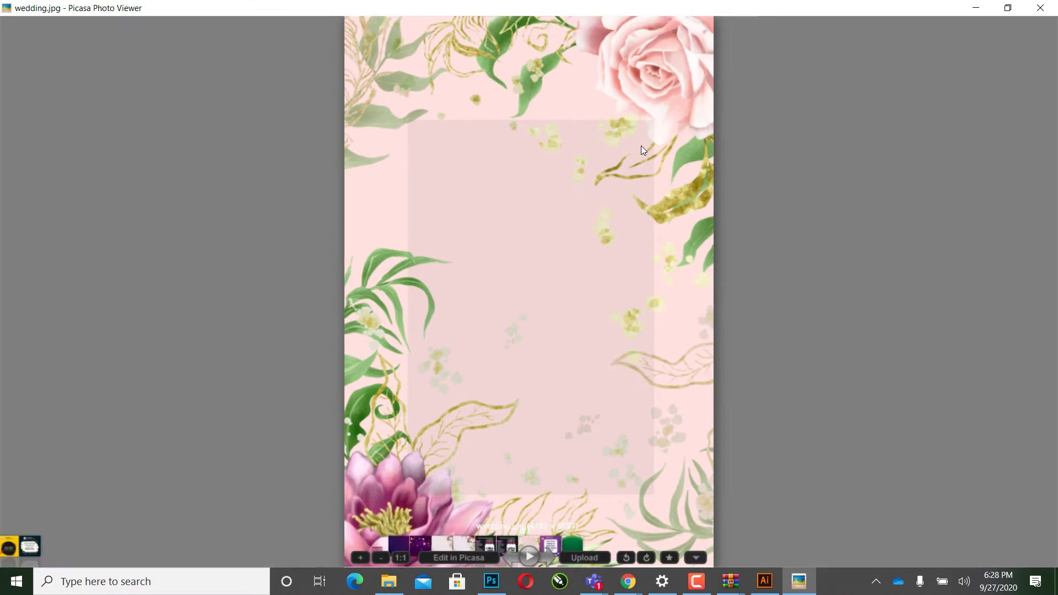
pyautogui.doubleClick(577, 185)
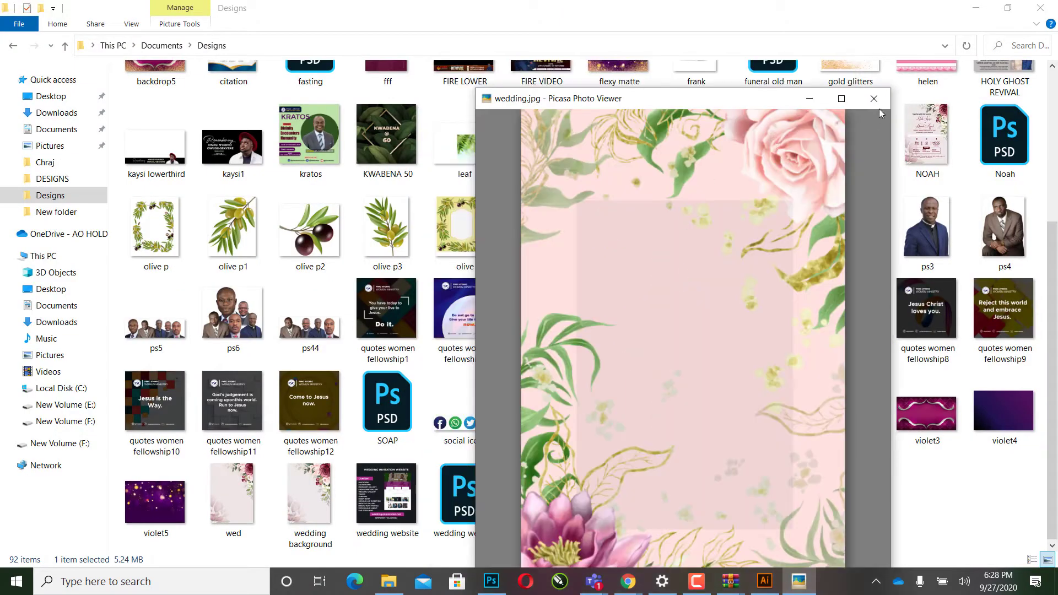
pyautogui.click(875, 100)
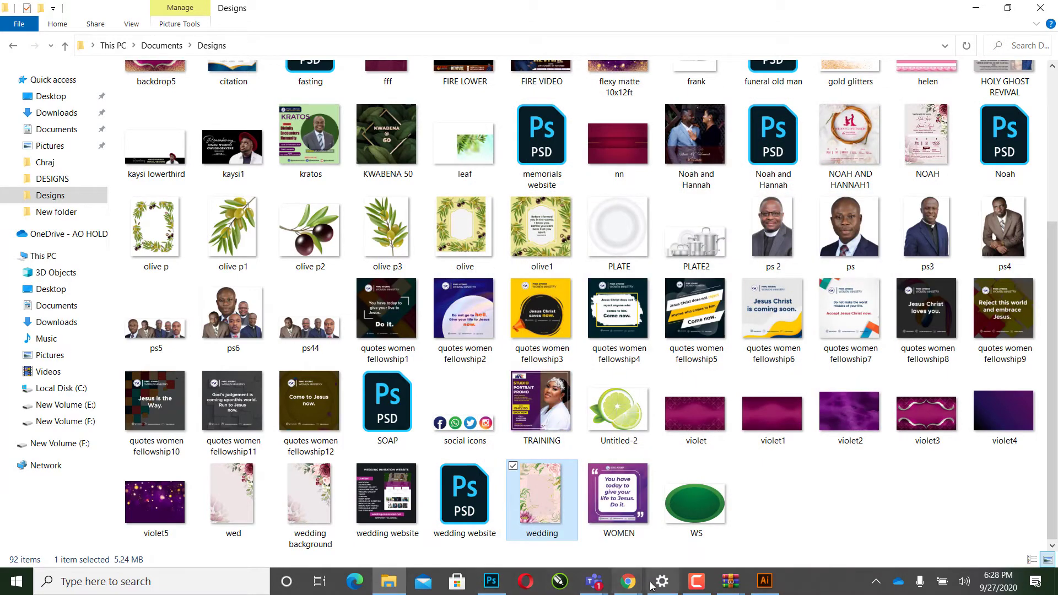
# Step: Dismiss the attribution popup and template preview, then replace 'instagram post' with a 'wedding' search
pyautogui.moveTo(627, 581)
pyautogui.click(554, 521)
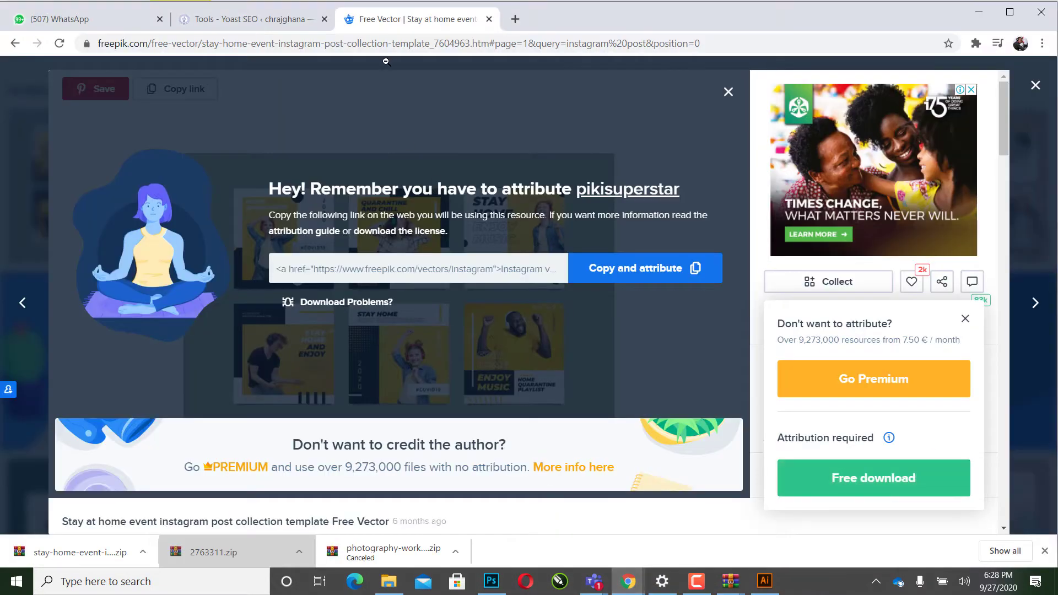
pyautogui.click(729, 92)
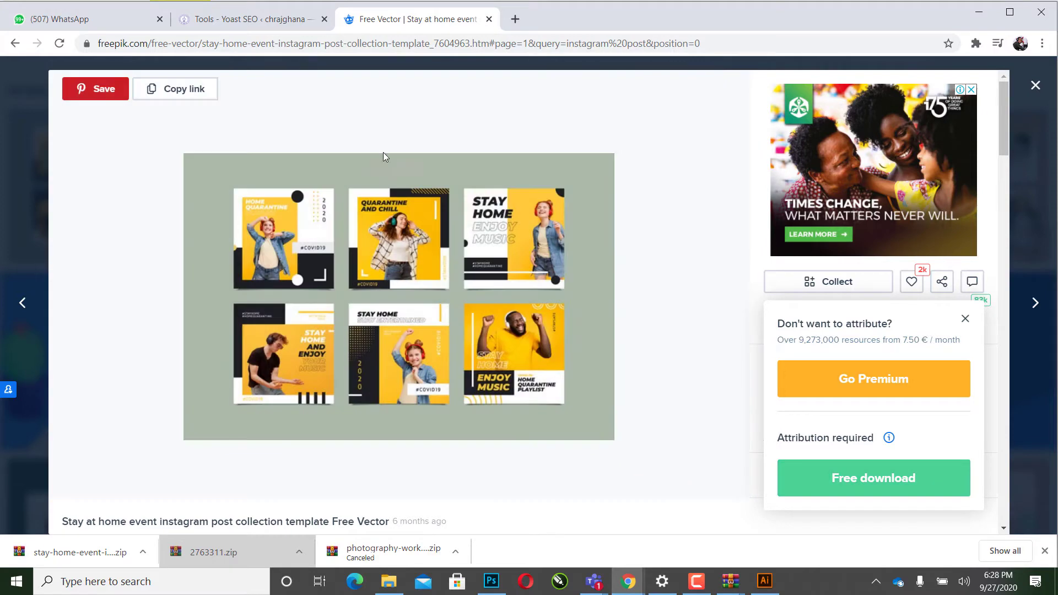
pyautogui.click(1036, 85)
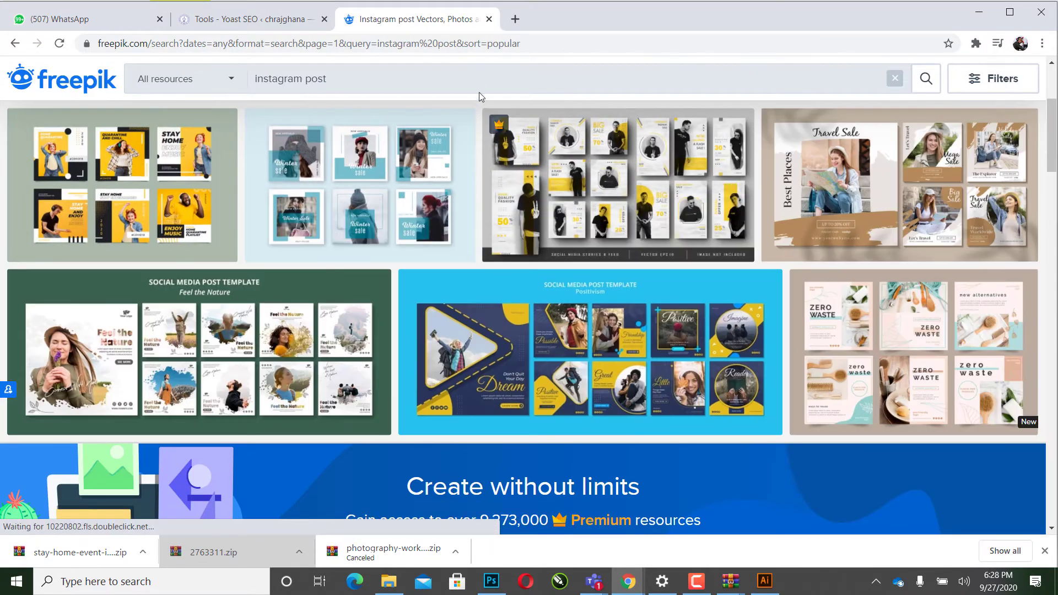
pyautogui.moveTo(479, 91); pyautogui.dragTo(201, 94)
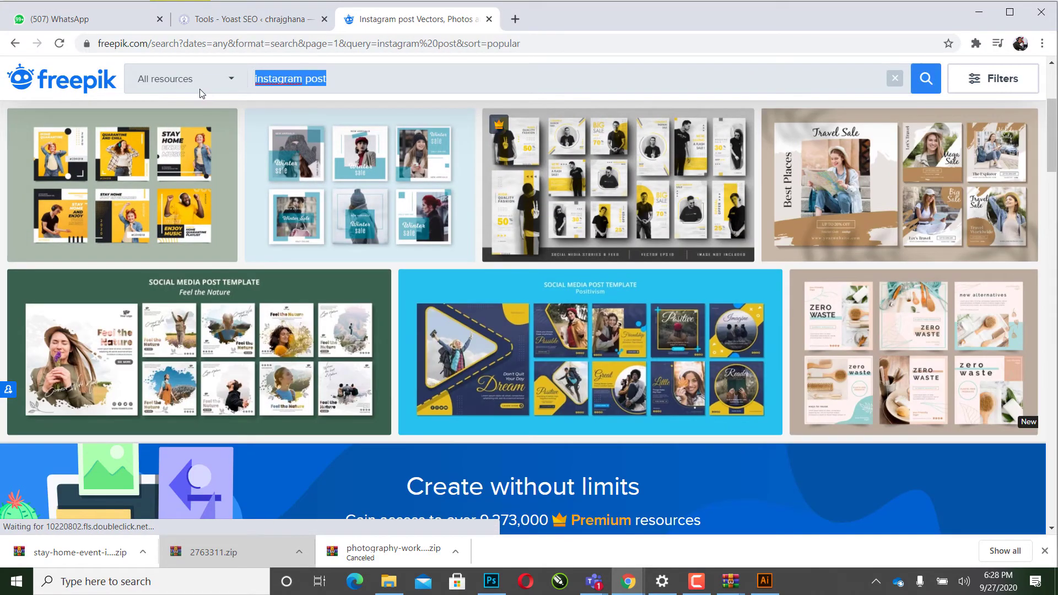
pyautogui.write('wedd')
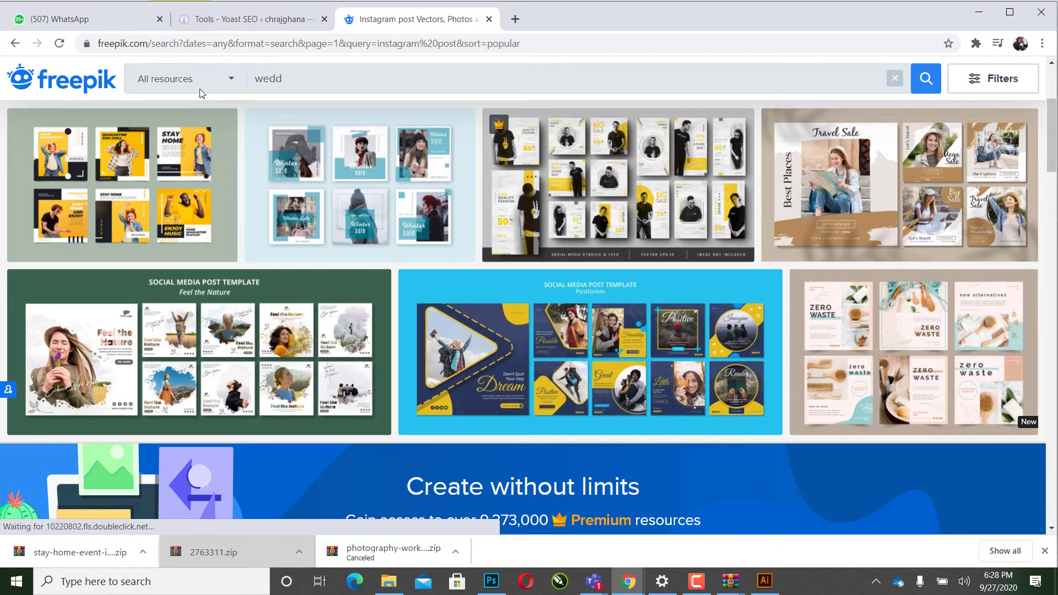
pyautogui.write('ing')
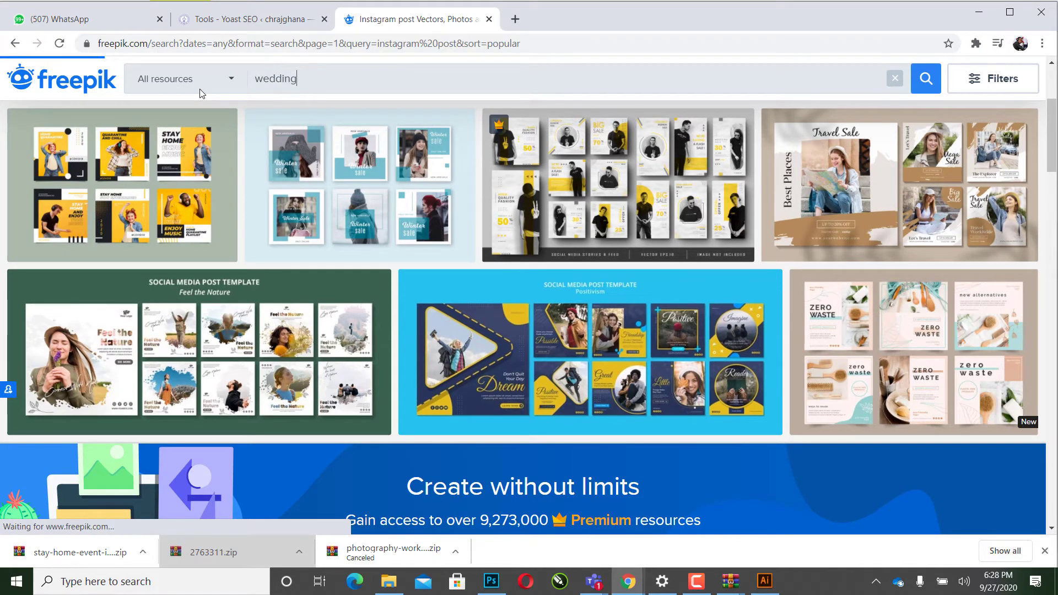
pyautogui.press('Return')
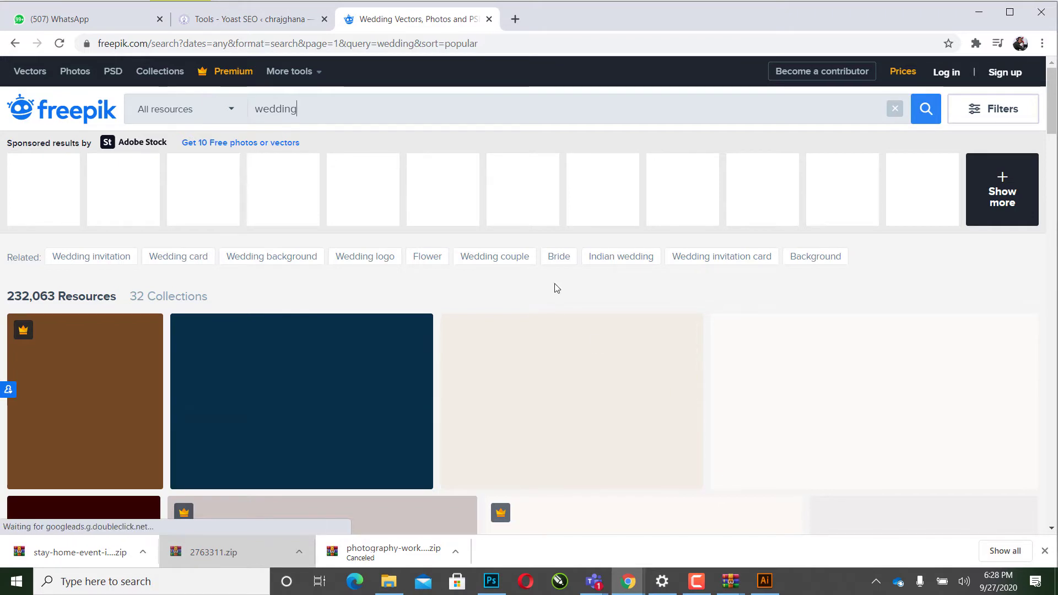
pyautogui.scroll(-1, 555, 284)
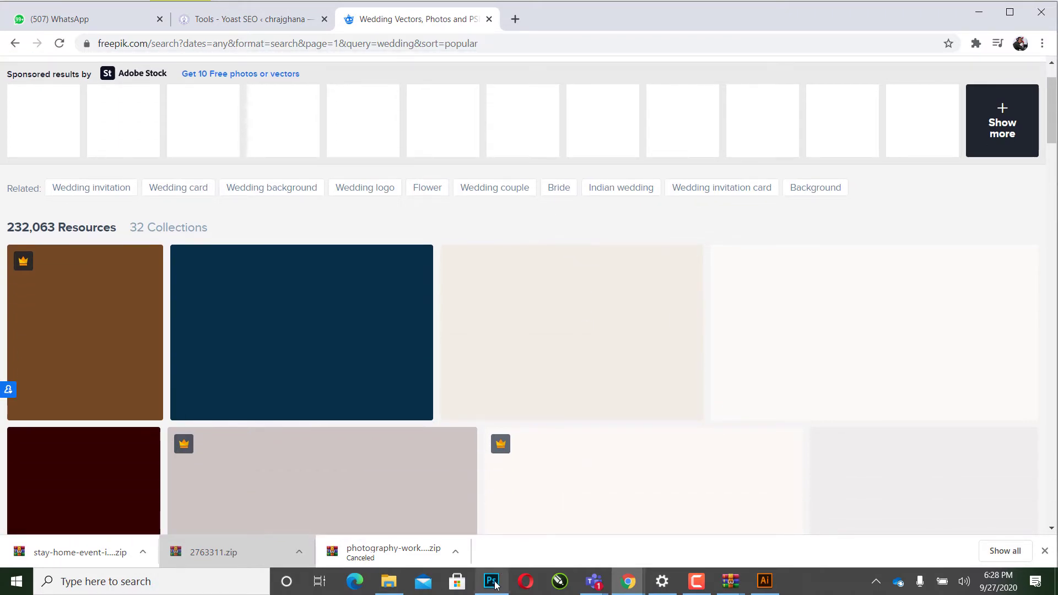
# Step: Pass through Photoshop's home screen to the Designs folder, then return to the Freepik wedding results
pyautogui.moveTo(492, 581)
pyautogui.click(497, 523)
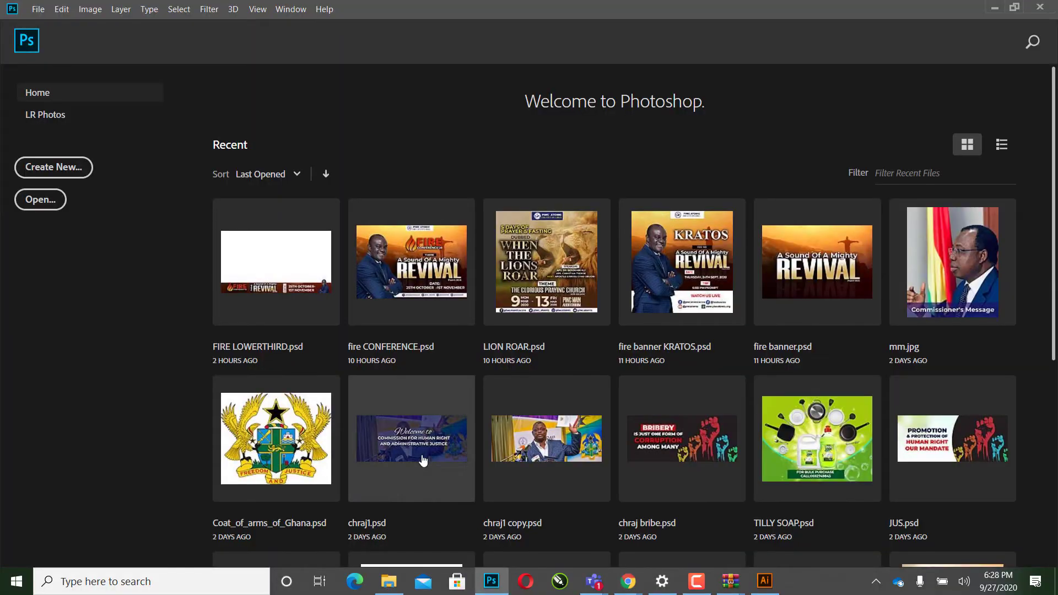
pyautogui.click(389, 581)
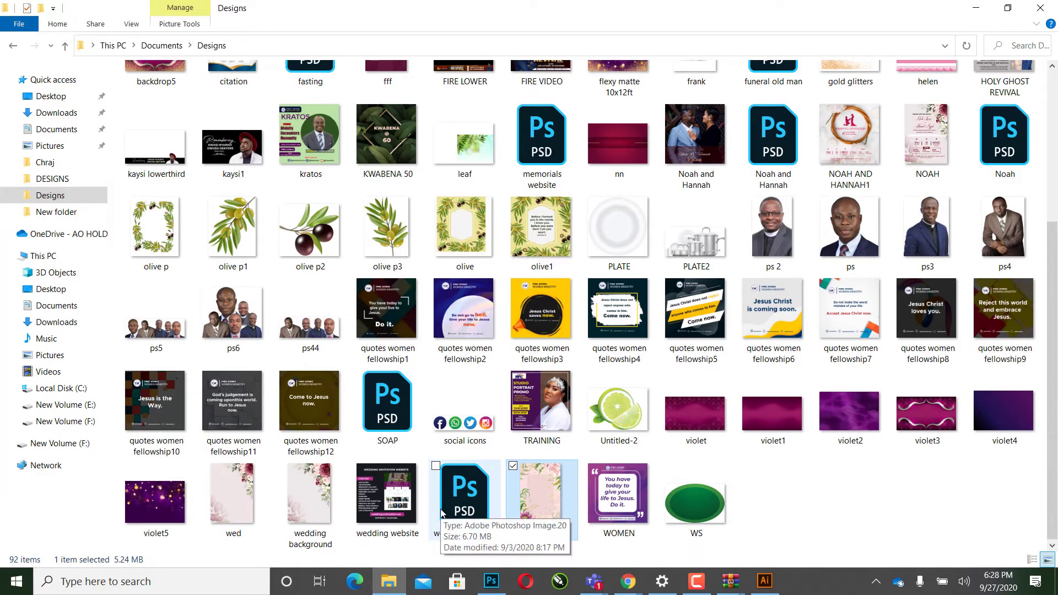
pyautogui.scroll(3, 441, 514)
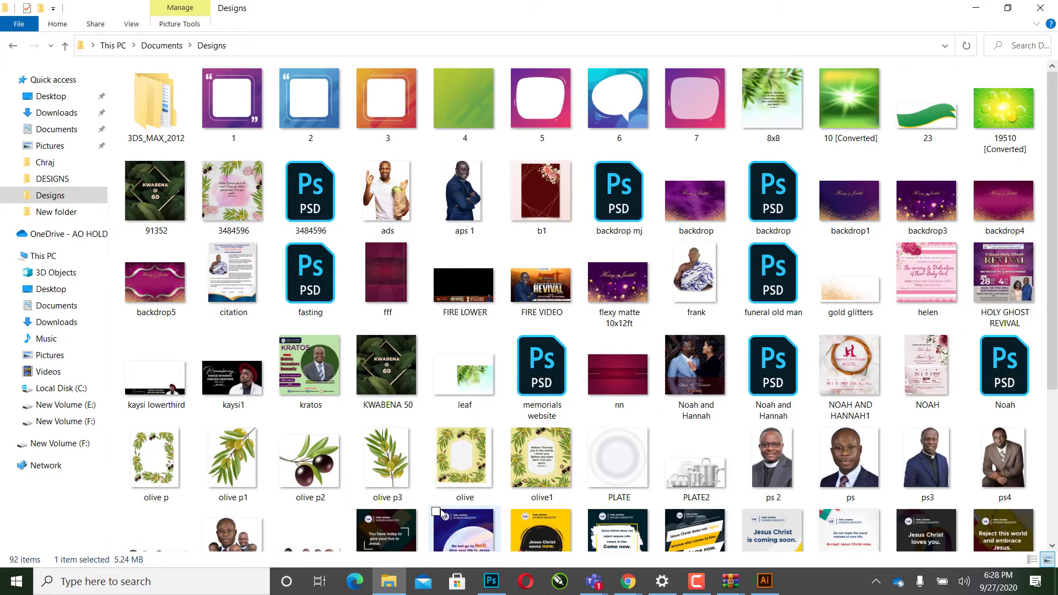
pyautogui.scroll(-3, 441, 514)
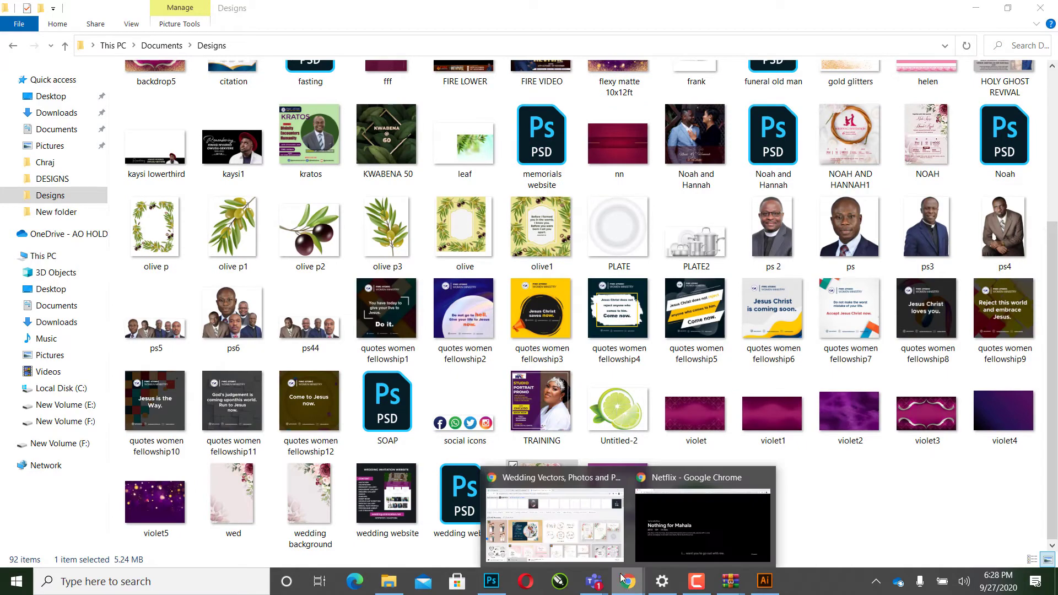
pyautogui.click(530, 475)
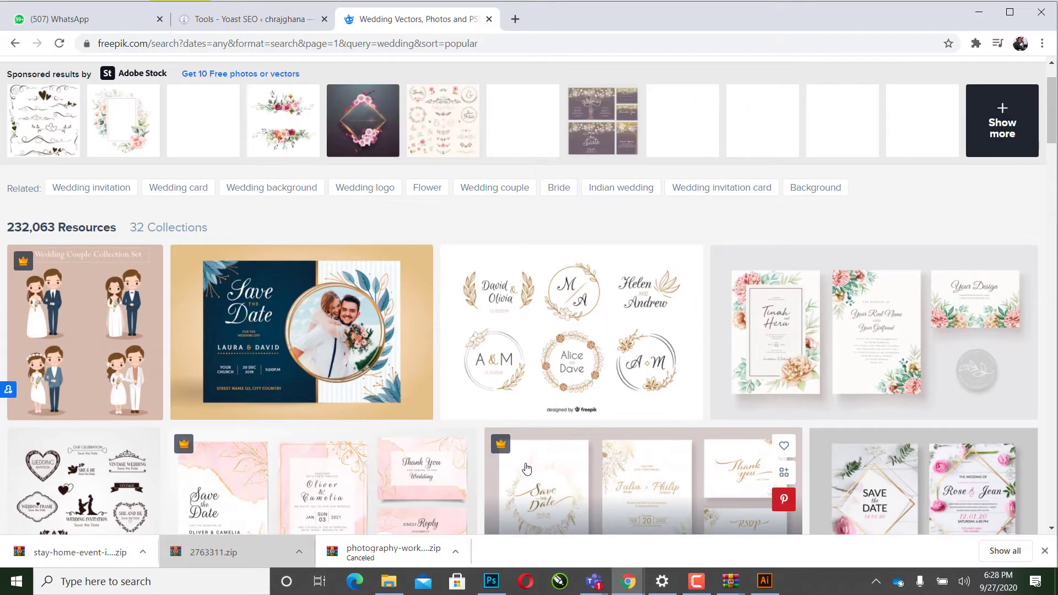
# Step: Browse the wedding results and open the Elegant floral wedding invitation card set in a new tab
pyautogui.scroll(-1, 527, 469)
pyautogui.scroll(-2, 526, 468)
pyautogui.scroll(-2, 525, 468)
pyautogui.scroll(1, 524, 470)
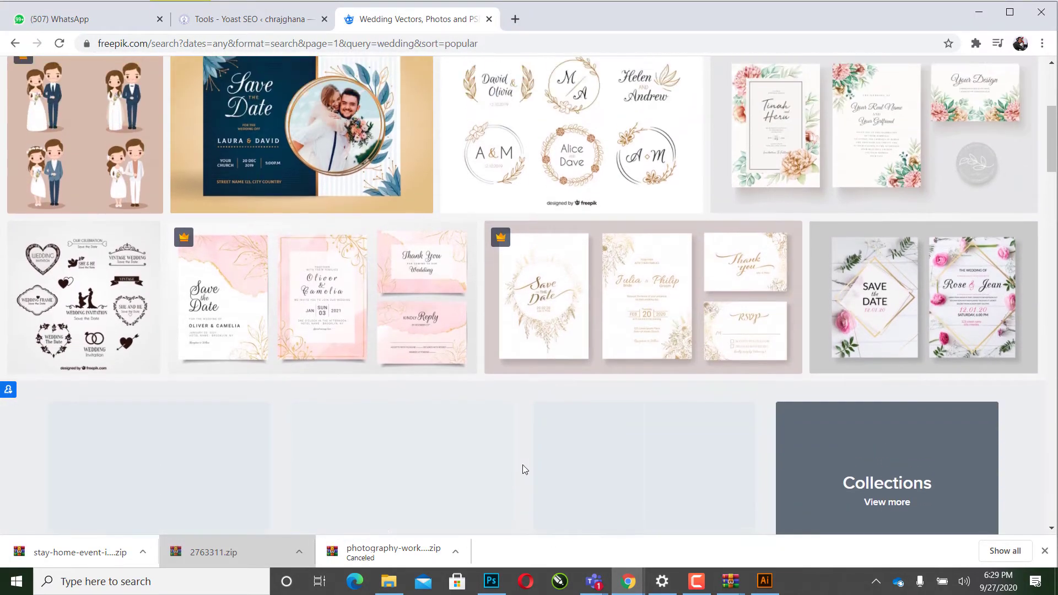
pyautogui.scroll(3, 525, 470)
pyautogui.scroll(-4, 525, 470)
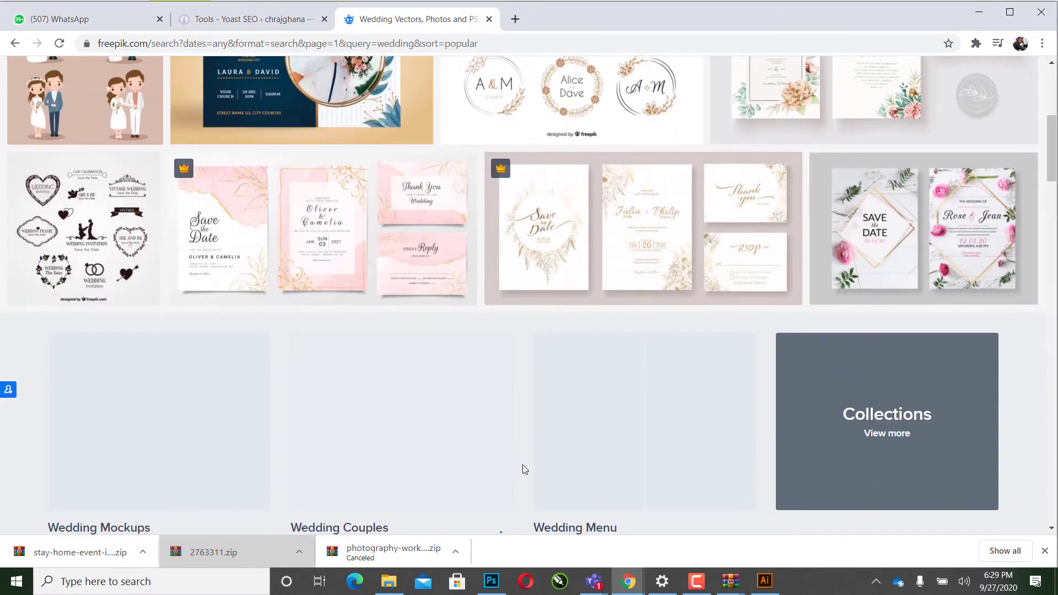
pyautogui.scroll(1, 523, 465)
pyautogui.scroll(1, 523, 465)
pyautogui.scroll(2, 523, 465)
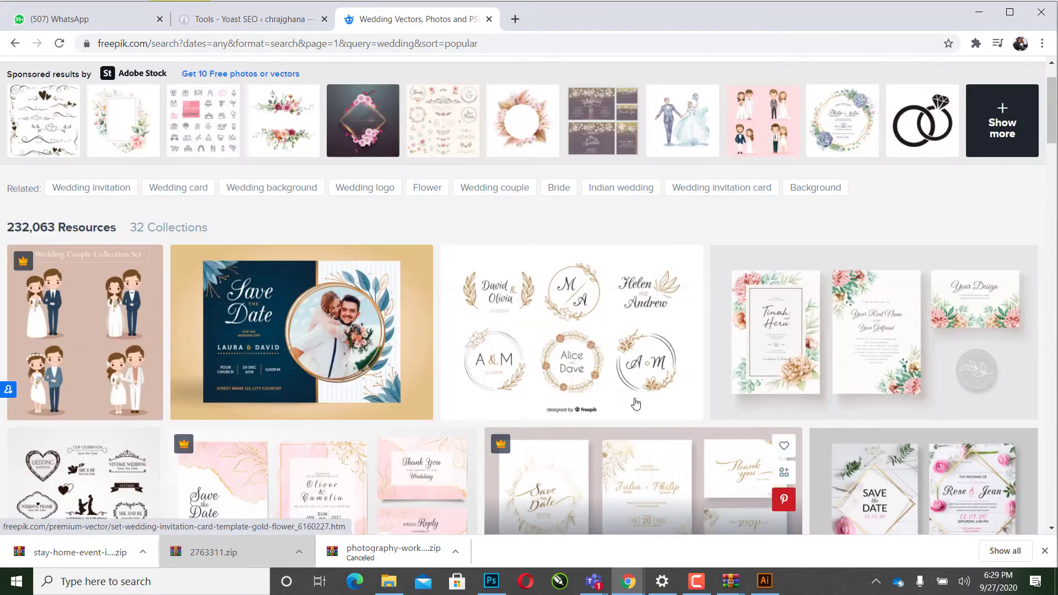
pyautogui.rightClick(771, 347)
pyautogui.click(771, 347)
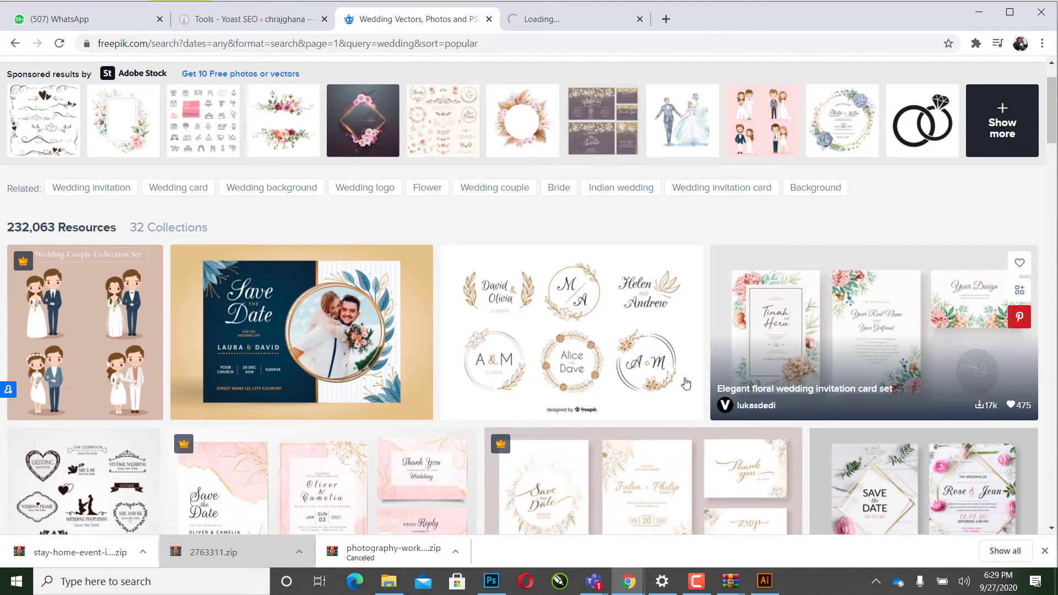
# Step: Scroll further through the wedding results, then switch to the floral invitation card set tab
pyautogui.scroll(-3, 518, 389)
pyautogui.scroll(-2, 517, 389)
pyautogui.scroll(-3, 508, 389)
pyautogui.scroll(-3, 509, 393)
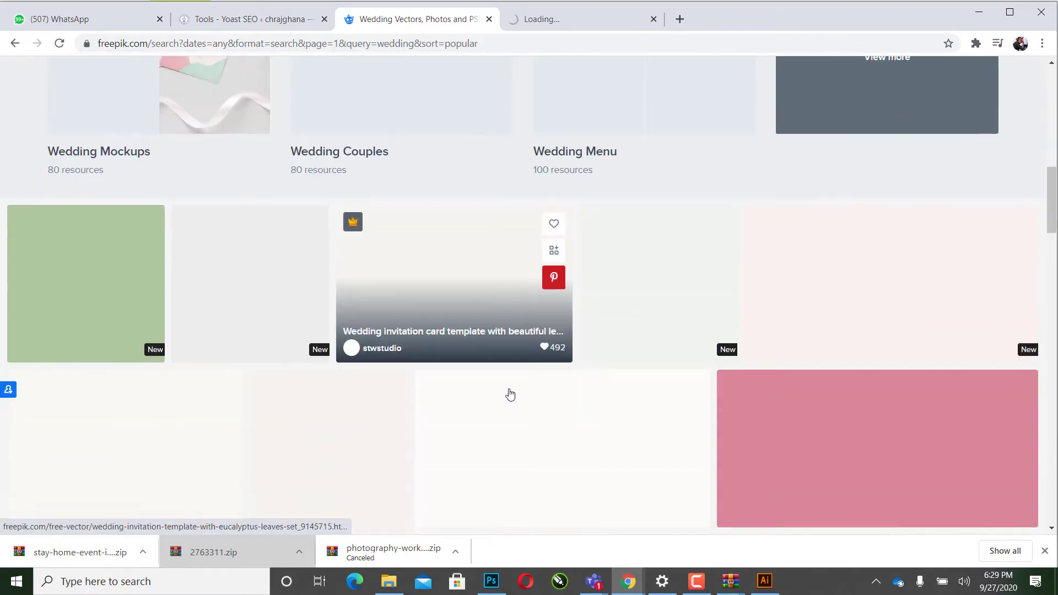
pyautogui.scroll(3, 507, 394)
pyautogui.scroll(4, 496, 398)
pyautogui.scroll(-5, 508, 408)
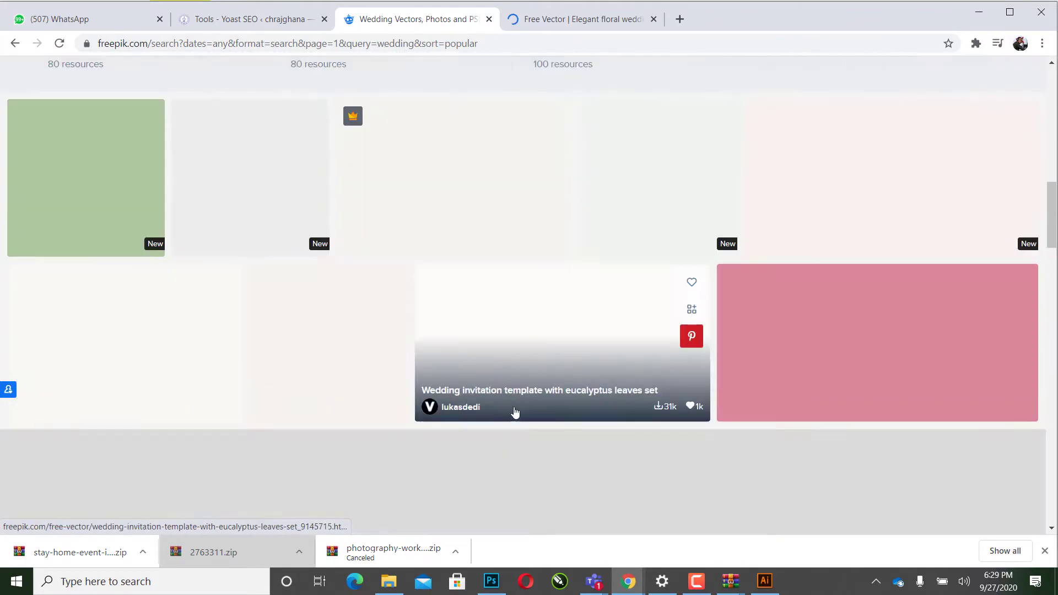
pyautogui.scroll(-5, 518, 414)
pyautogui.scroll(-5, 517, 414)
pyautogui.scroll(-5, 519, 416)
pyautogui.scroll(-5, 518, 416)
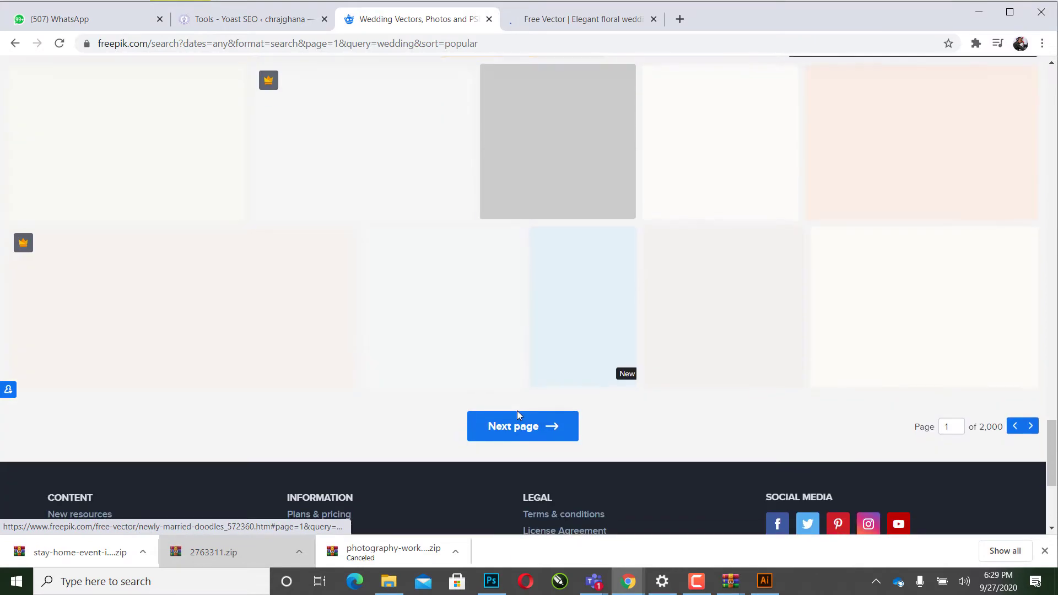
pyautogui.scroll(-2, 517, 415)
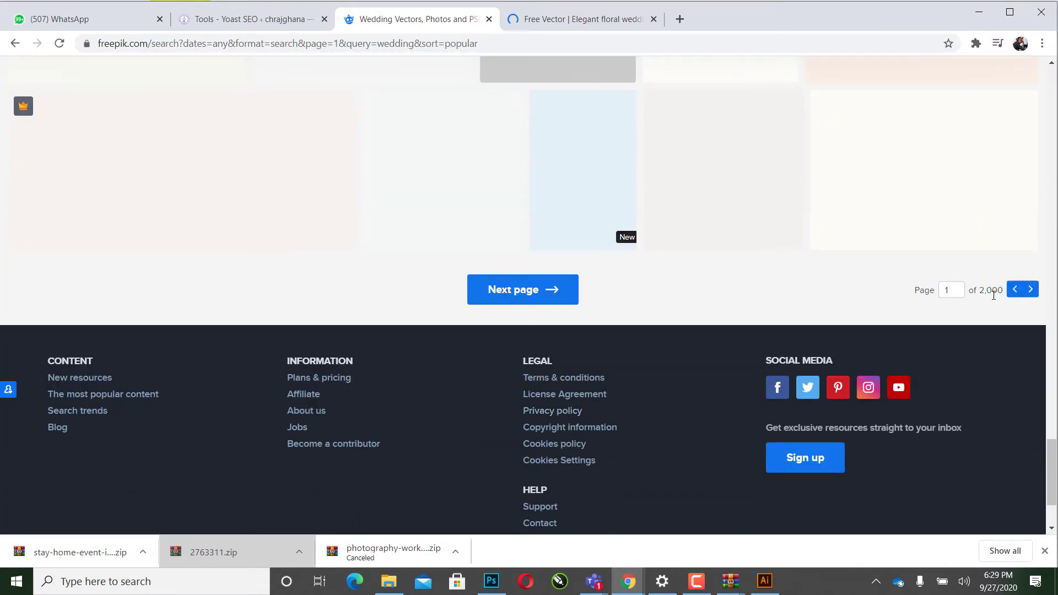
pyautogui.scroll(2, 511, 343)
pyautogui.scroll(5, 524, 371)
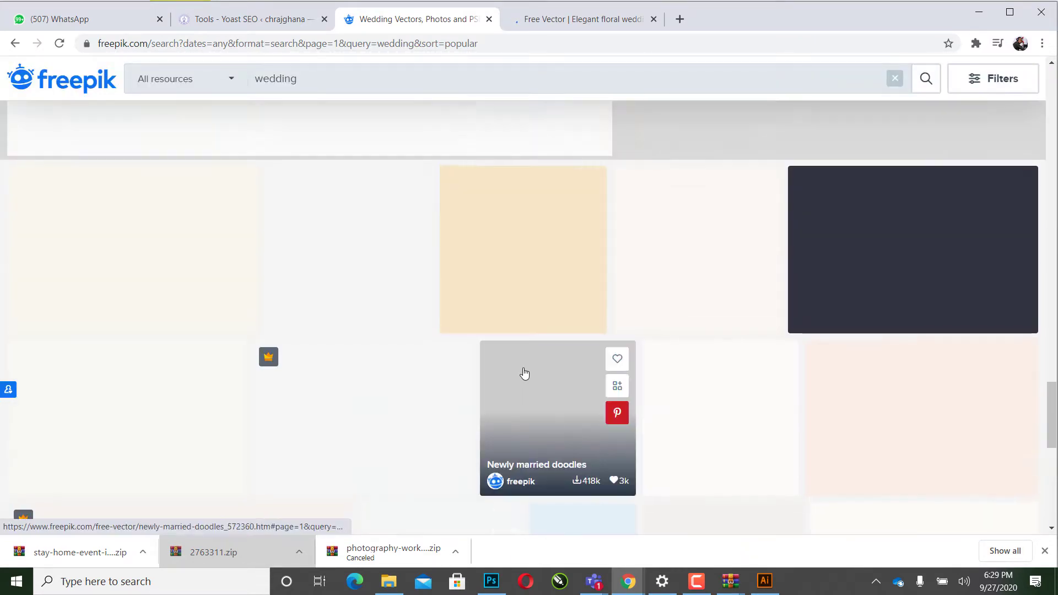
pyautogui.scroll(5, 528, 375)
pyautogui.scroll(5, 527, 374)
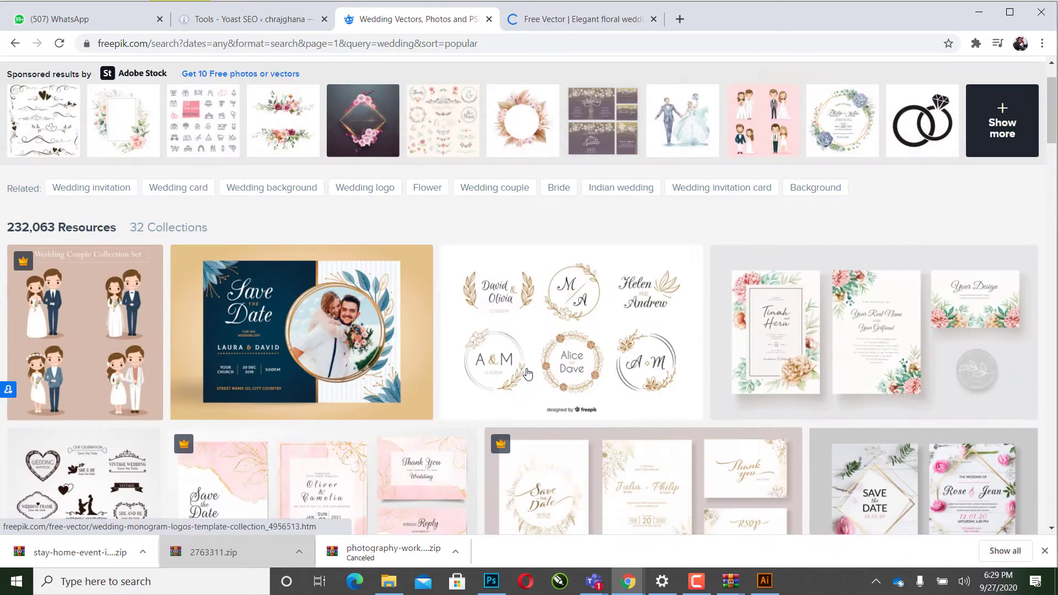
pyautogui.scroll(-3, 528, 374)
pyautogui.moveTo(643, 468)
pyautogui.scroll(-2, 524, 371)
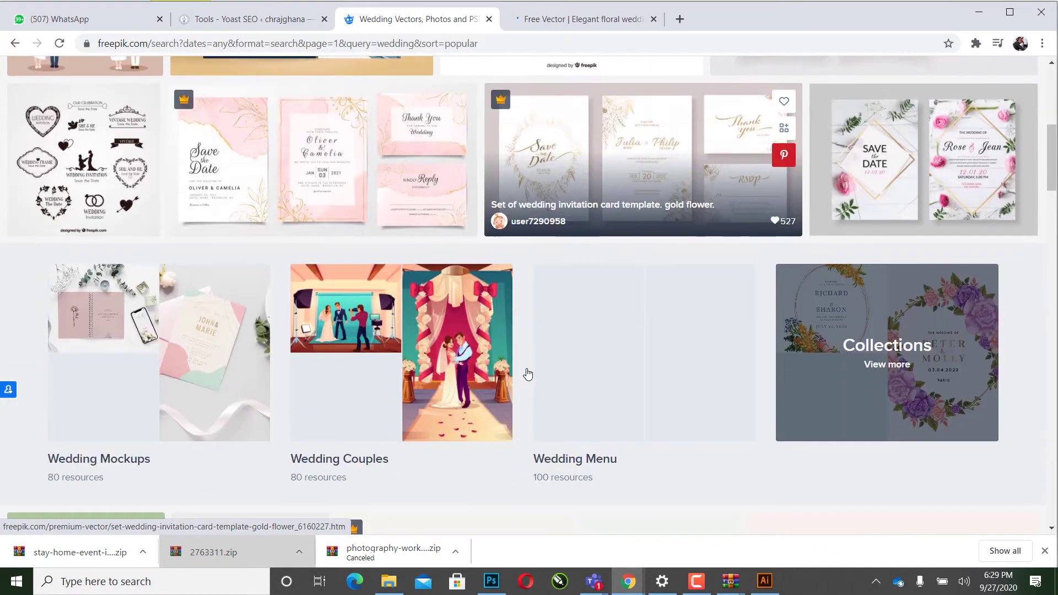
pyautogui.scroll(-5, 524, 371)
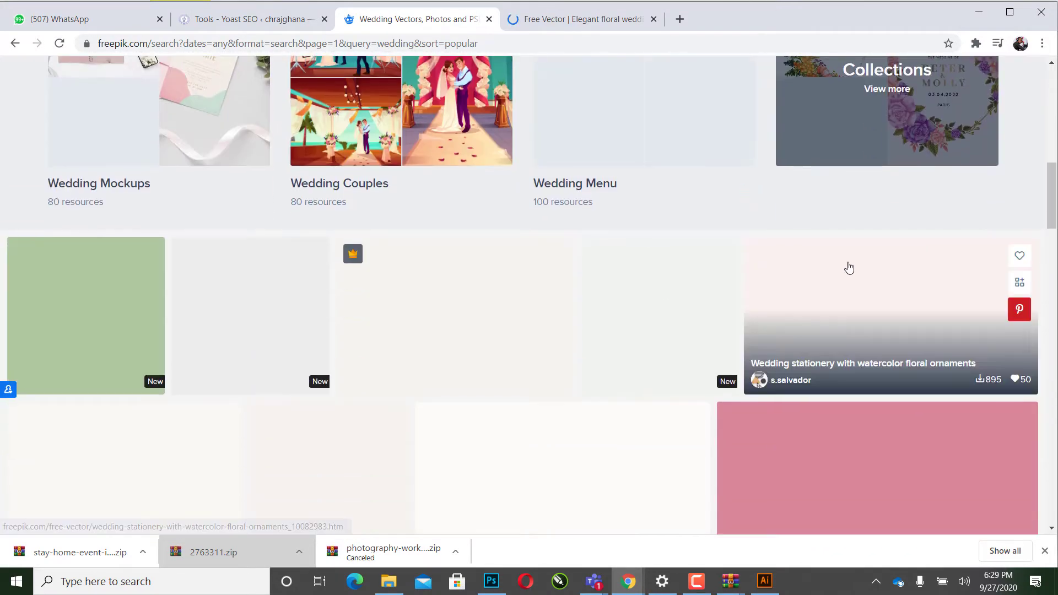
pyautogui.scroll(-6, 560, 300)
pyautogui.scroll(-3, 560, 300)
pyautogui.scroll(-5, 562, 300)
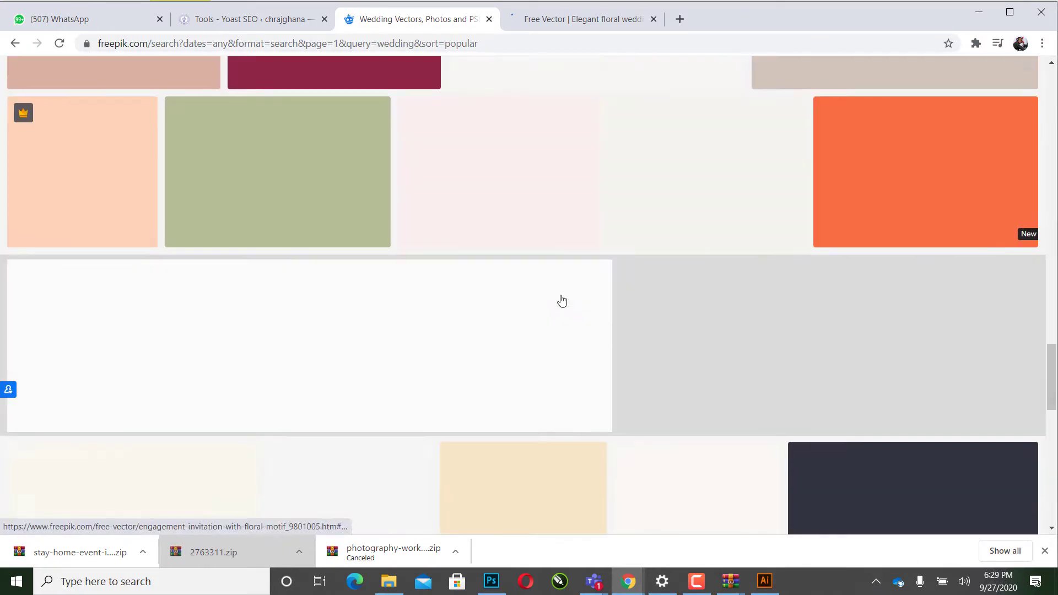
pyautogui.scroll(-5, 561, 300)
pyautogui.scroll(-5, 560, 299)
pyautogui.scroll(-3, 561, 322)
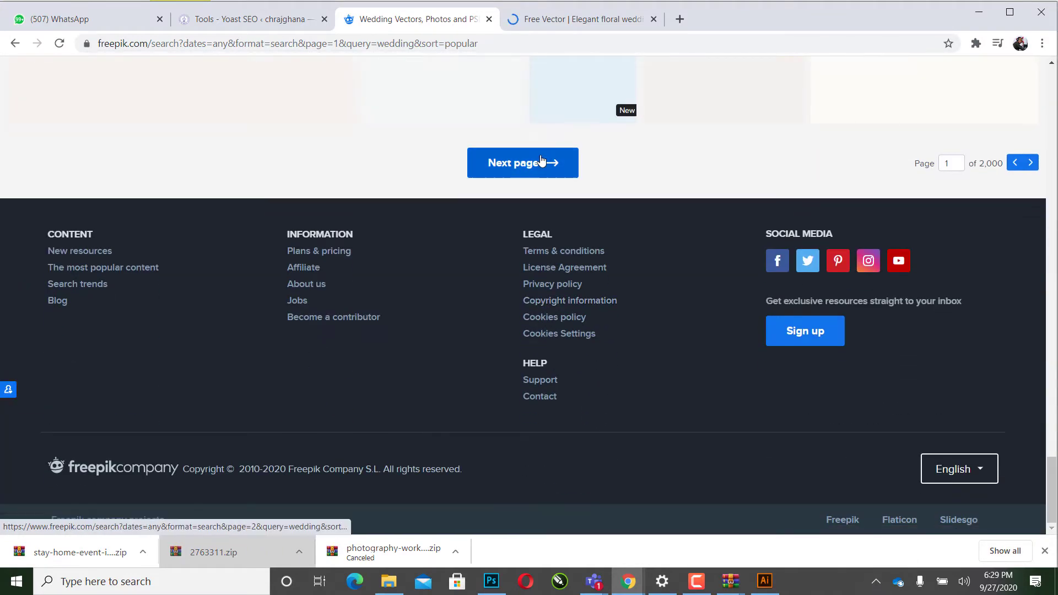
pyautogui.click(597, 22)
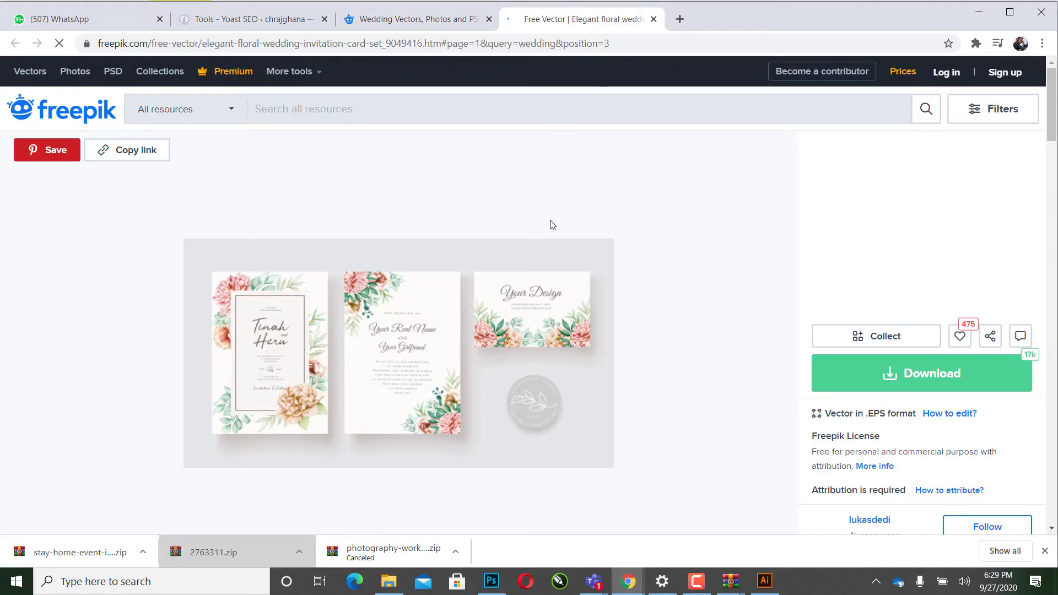
# Step: Try the free-with-attribution download of the floral invitation set and check its progress
pyautogui.click(860, 374)
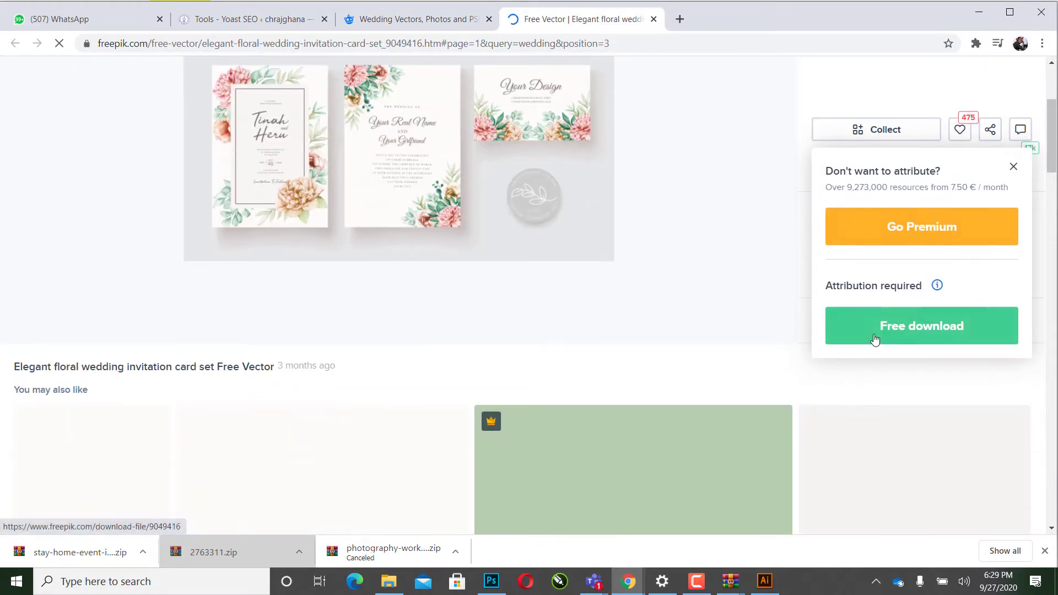
pyautogui.click(876, 340)
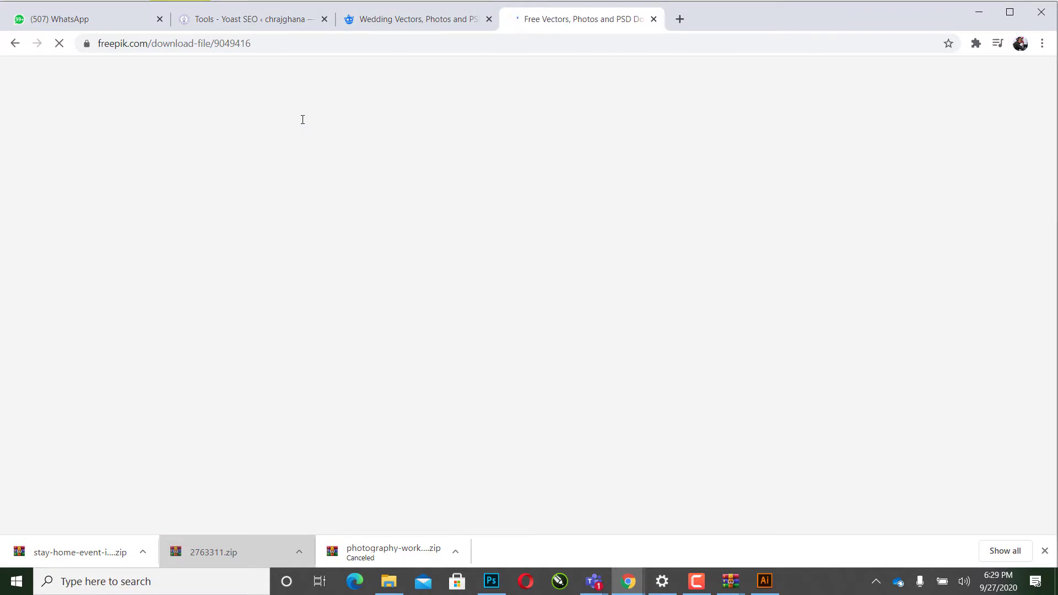
pyautogui.click(392, 24)
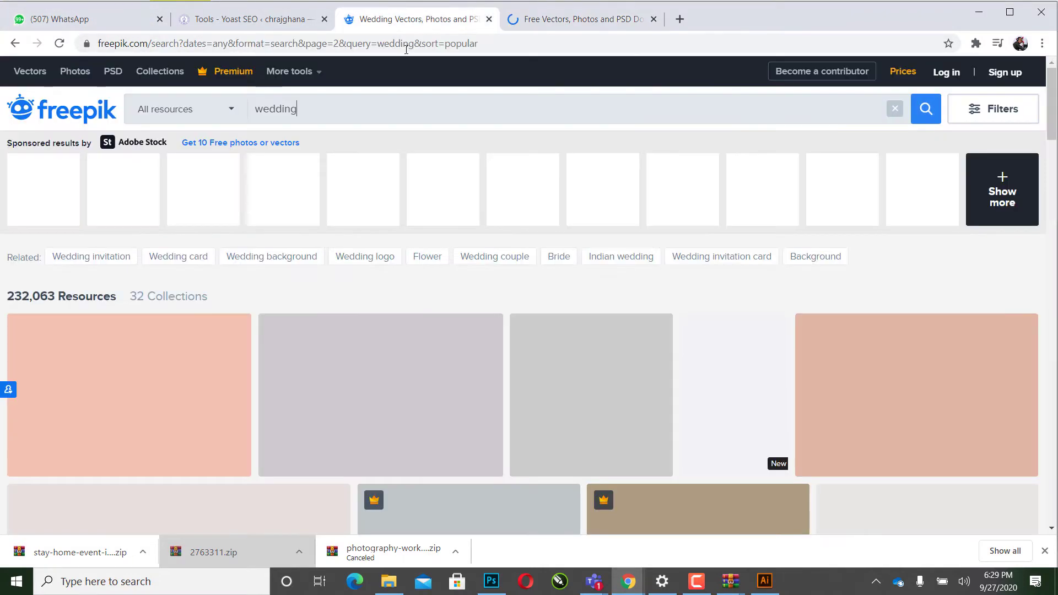
pyautogui.scroll(-5, 588, 321)
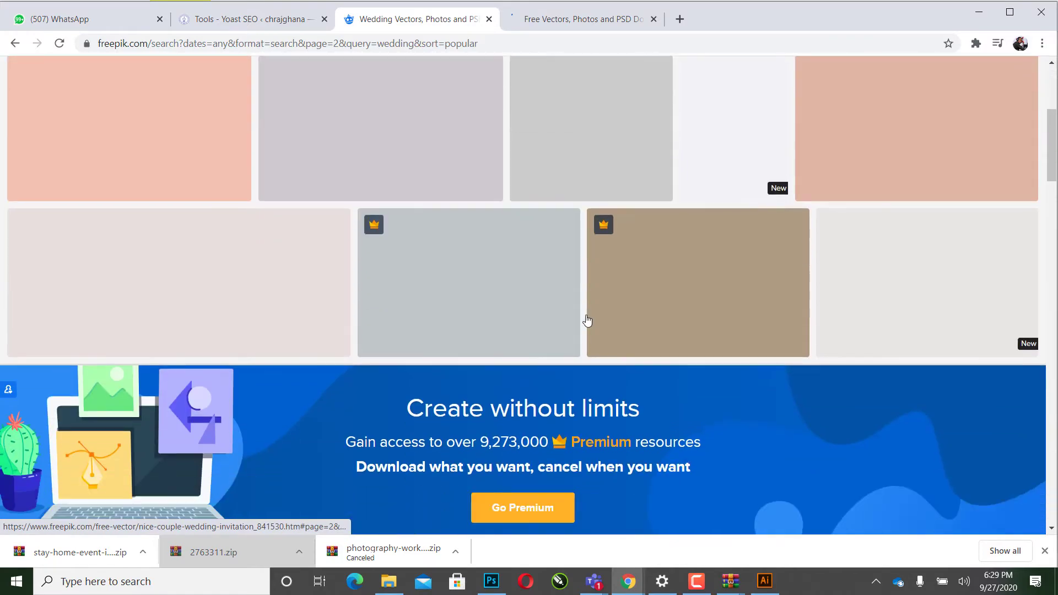
pyautogui.scroll(-5, 587, 321)
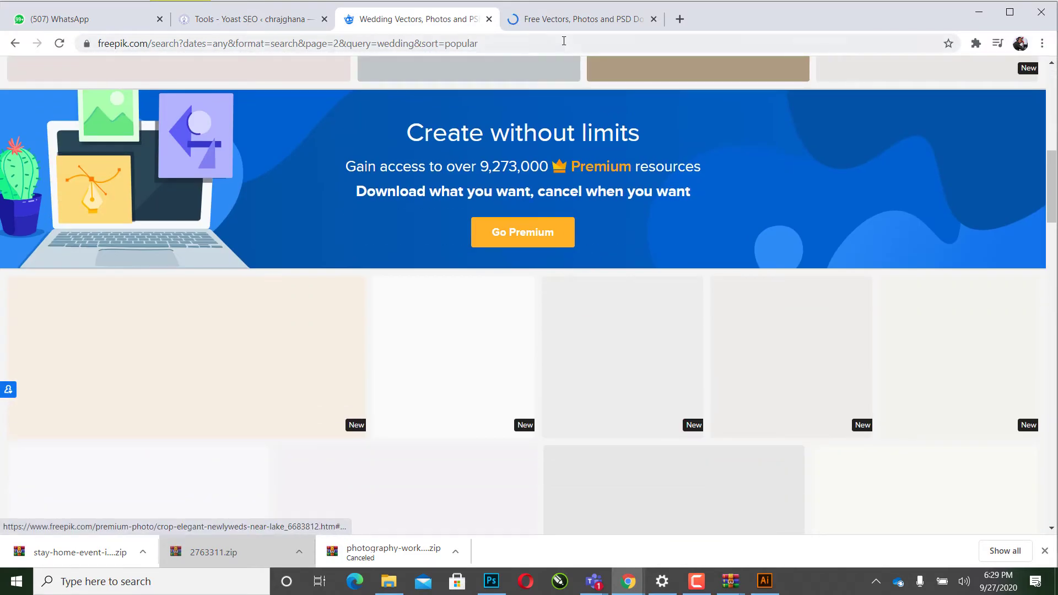
pyautogui.click(554, 19)
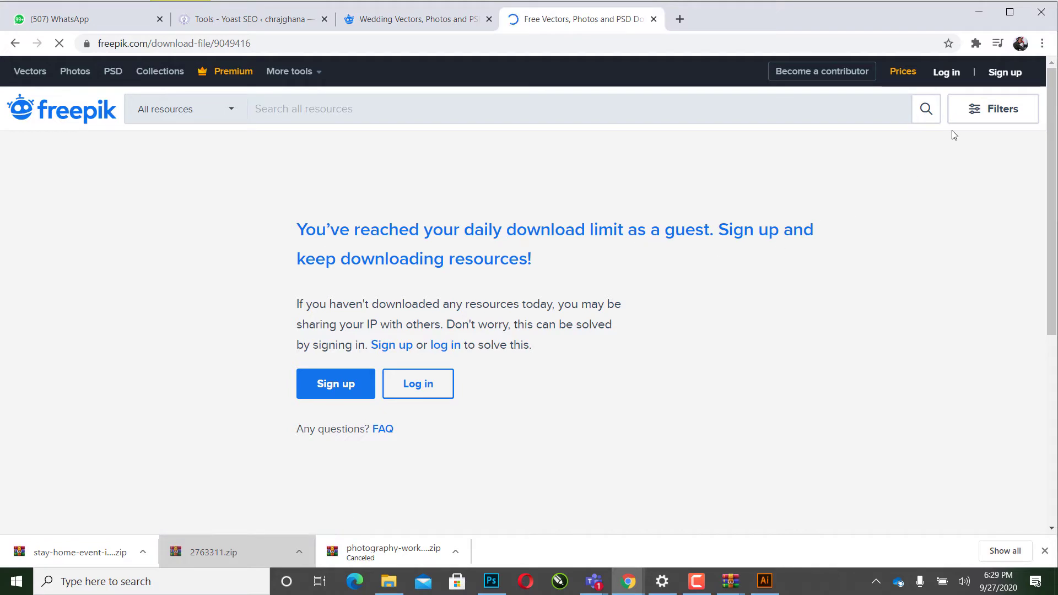
# Step: Load facebook.com in a new browser tab alongside the Freepik download page
pyautogui.click(680, 19)
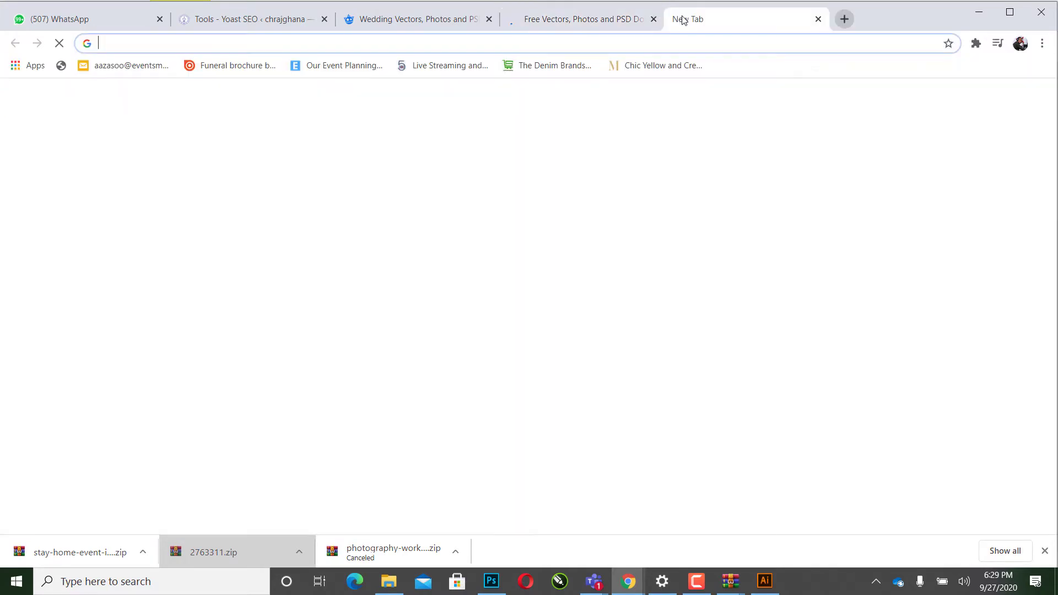
pyautogui.write('face')
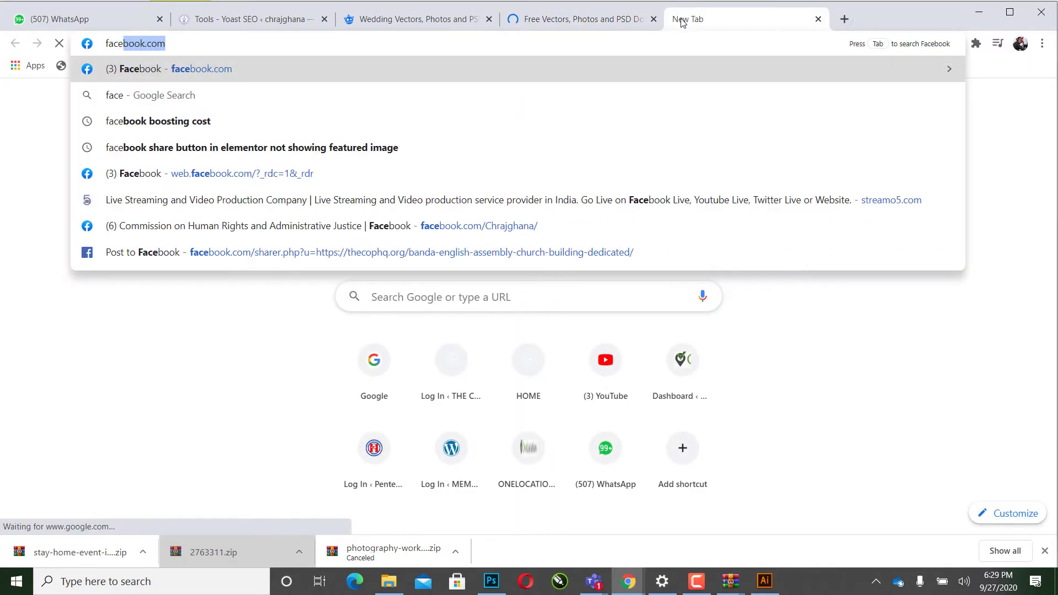
pyautogui.press('Return')
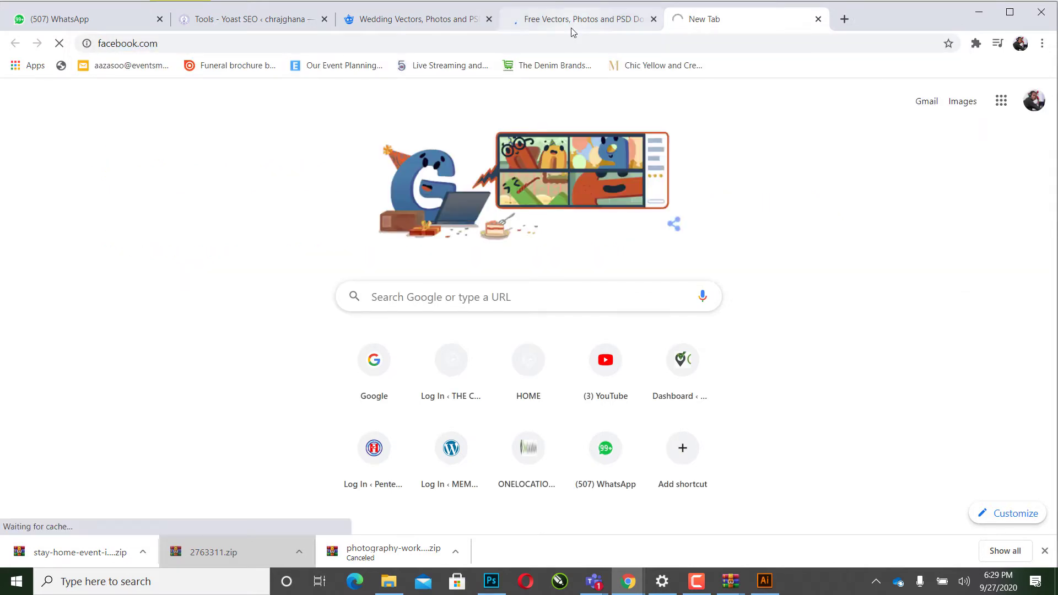
pyautogui.click(565, 25)
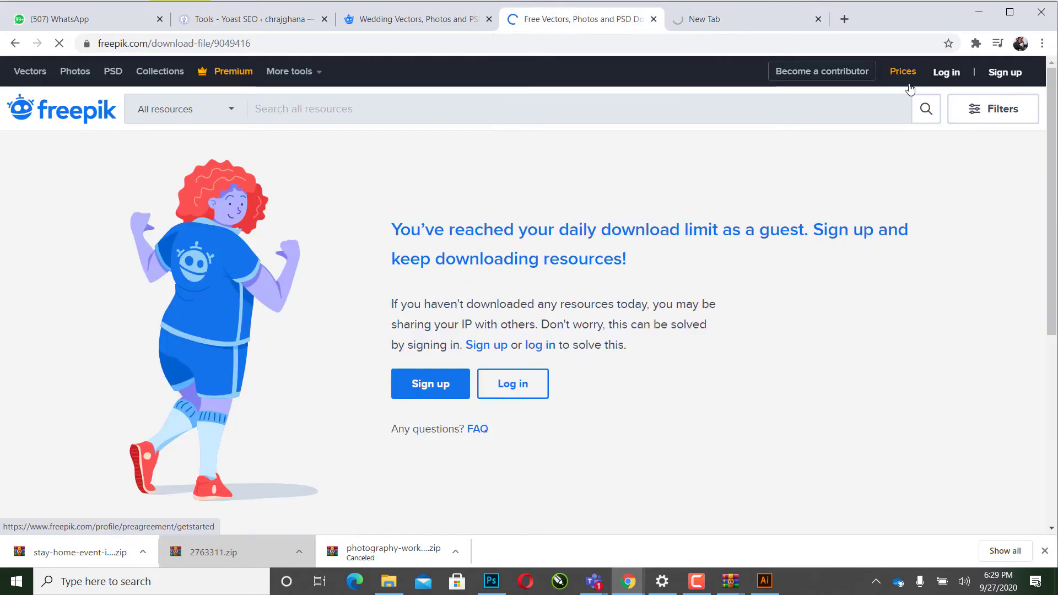
pyautogui.click(735, 24)
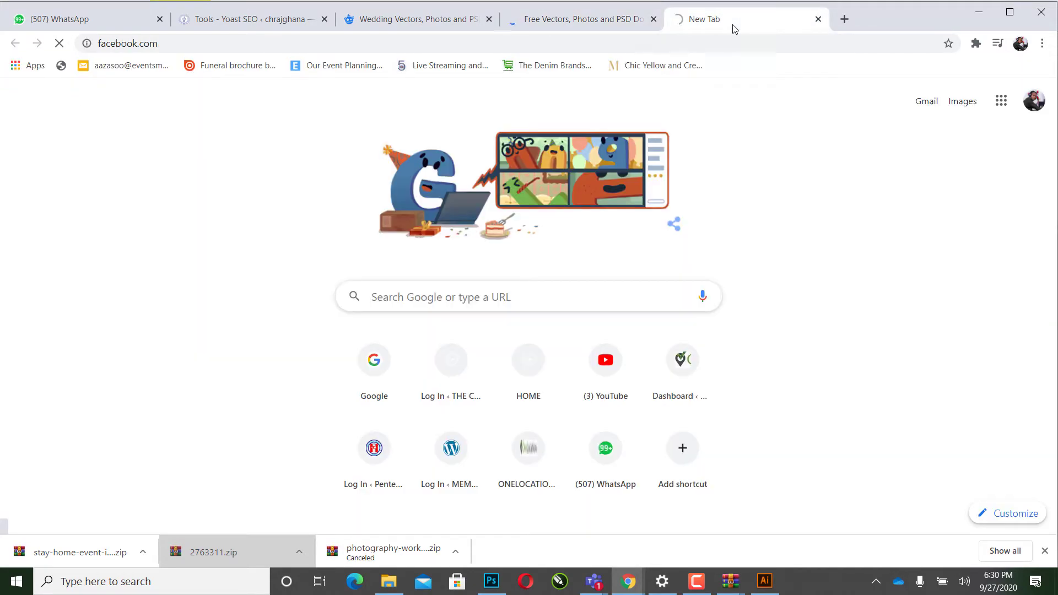
pyautogui.click(577, 24)
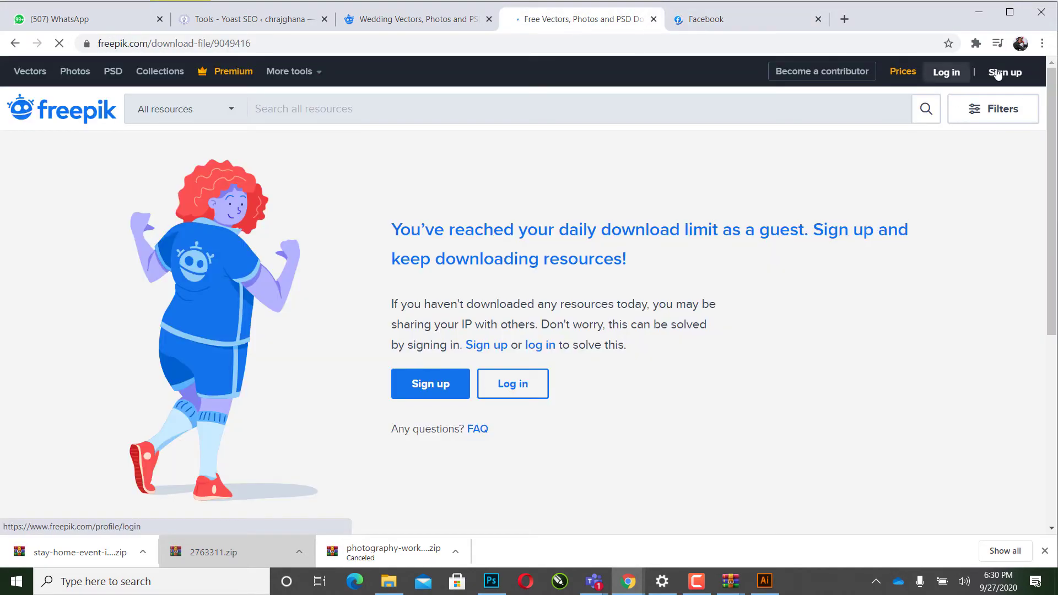
# Step: Start a Freepik log-in with Facebook, then move over to Photoshop
pyautogui.click(943, 77)
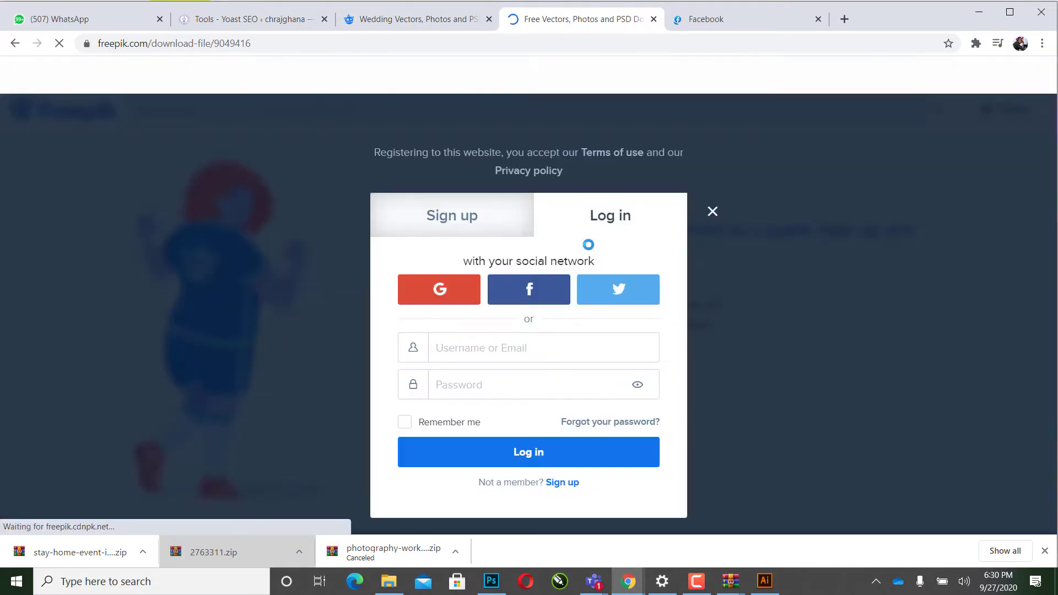
pyautogui.click(508, 292)
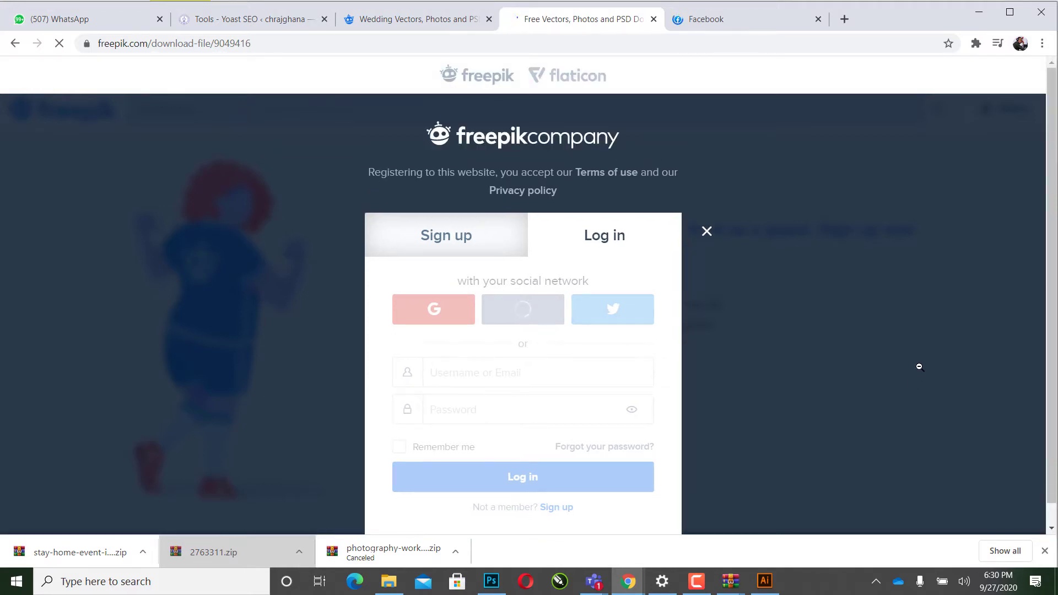
pyautogui.click(712, 22)
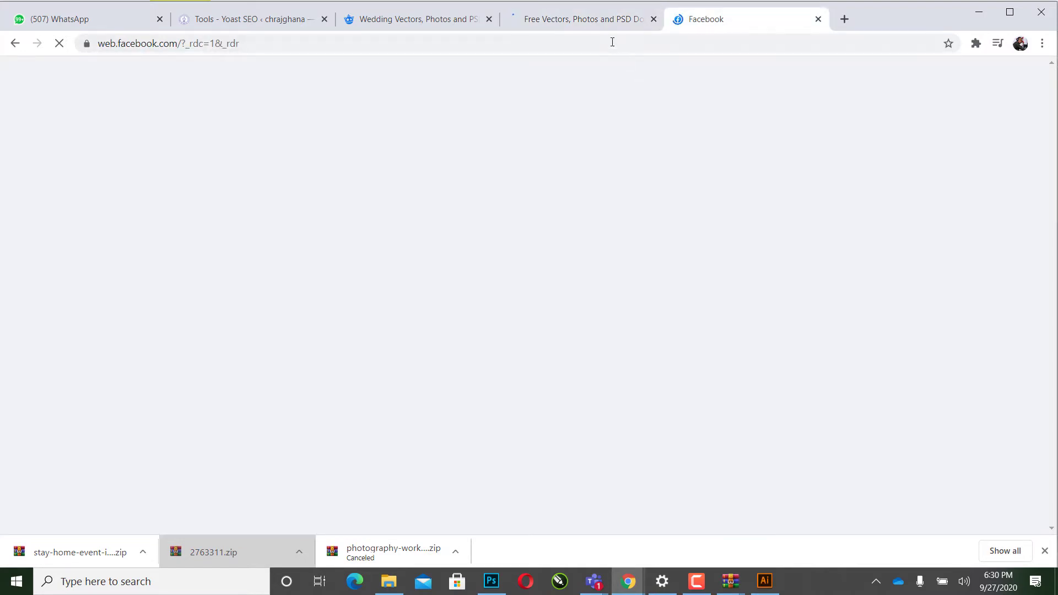
pyautogui.click(595, 25)
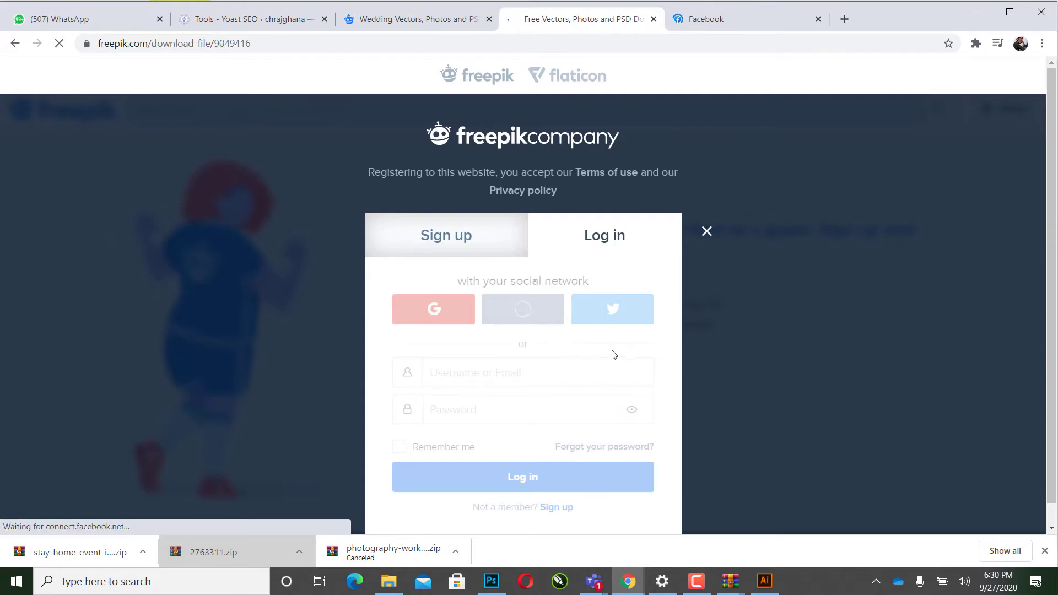
pyautogui.click(490, 581)
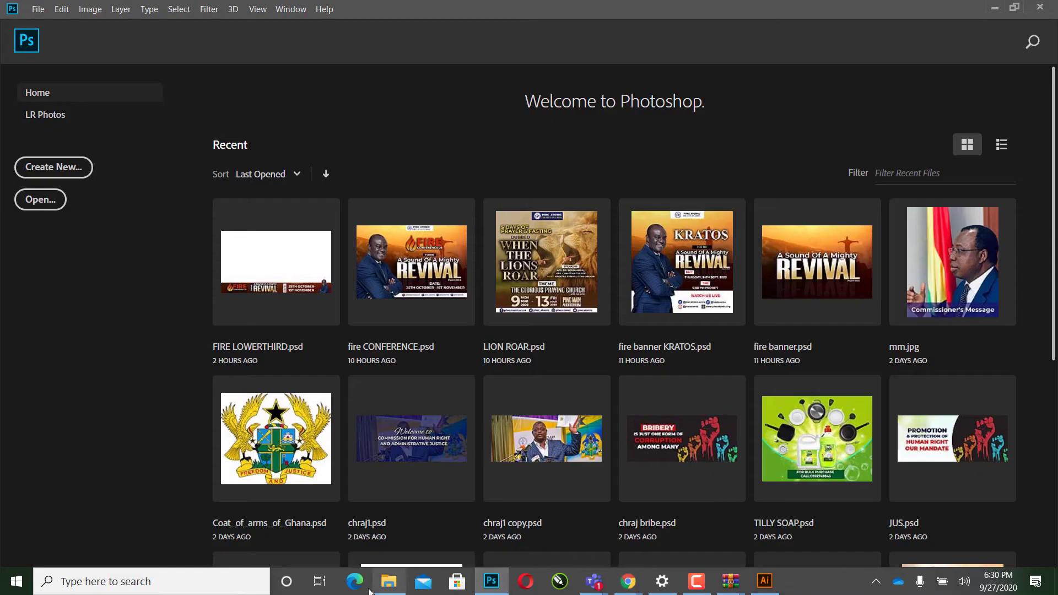
# Step: Bring the Designs folder forward and resize it to sit over Photoshop
pyautogui.moveTo(389, 581)
pyautogui.click(393, 518)
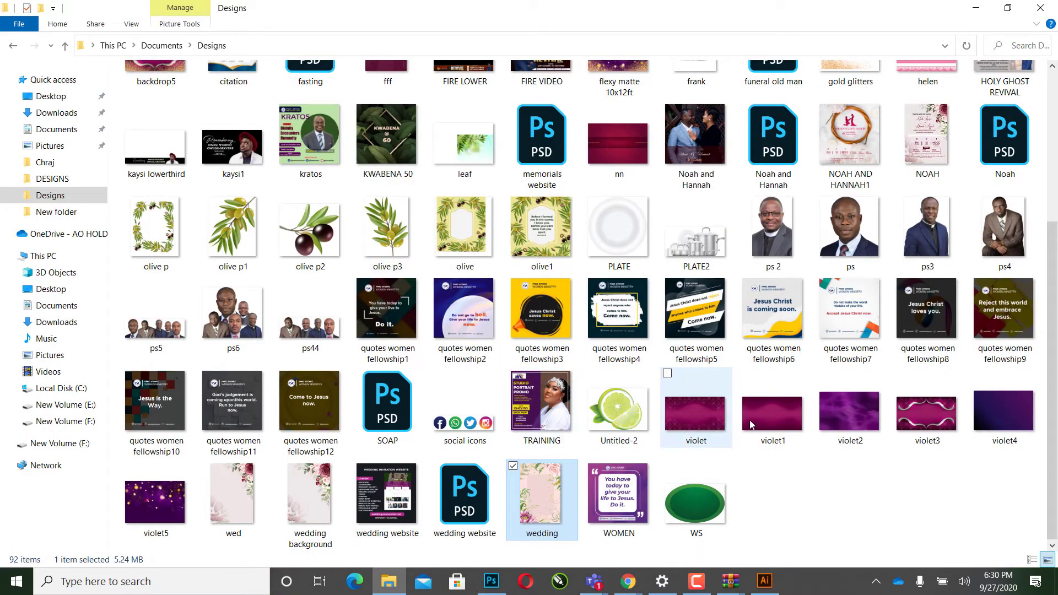
pyautogui.scroll(5, 438, 422)
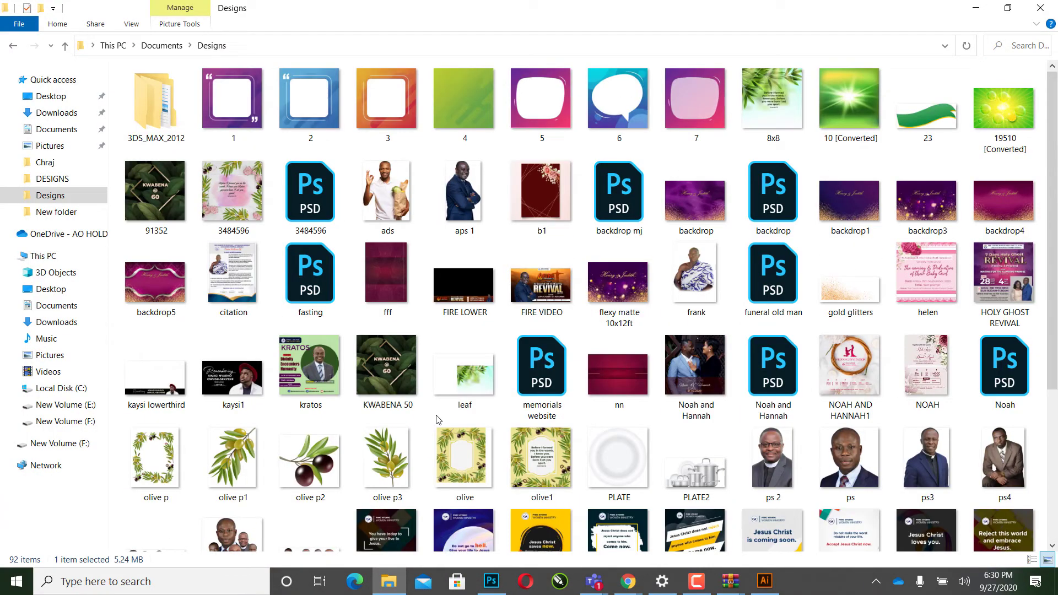
pyautogui.moveTo(464, 110)
pyautogui.mouseDown()
pyautogui.moveTo(511, 571)
pyautogui.moveTo(563, 451)
pyautogui.mouseUp()
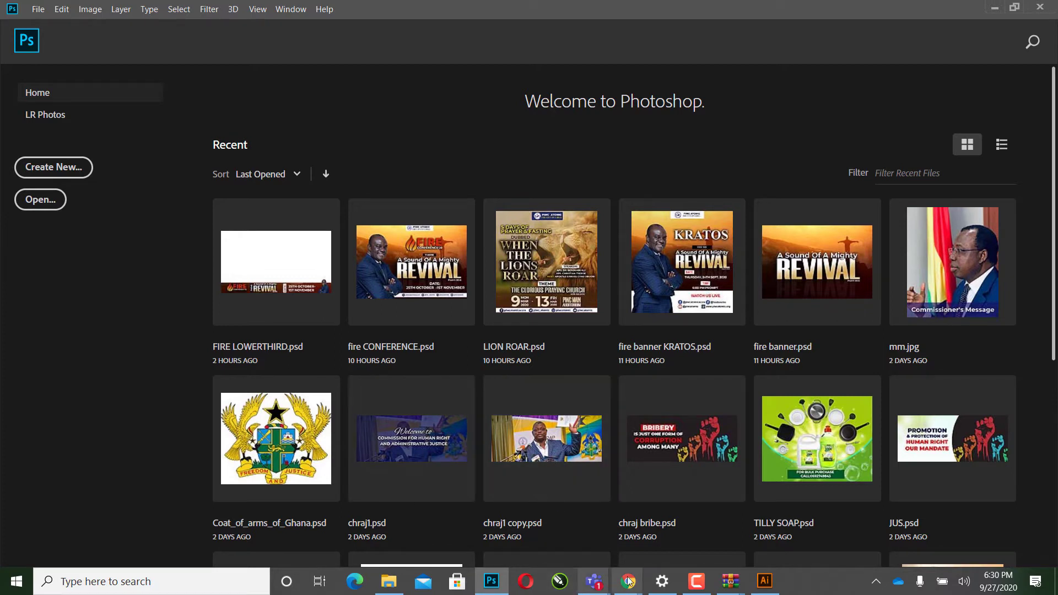
pyautogui.click(390, 581)
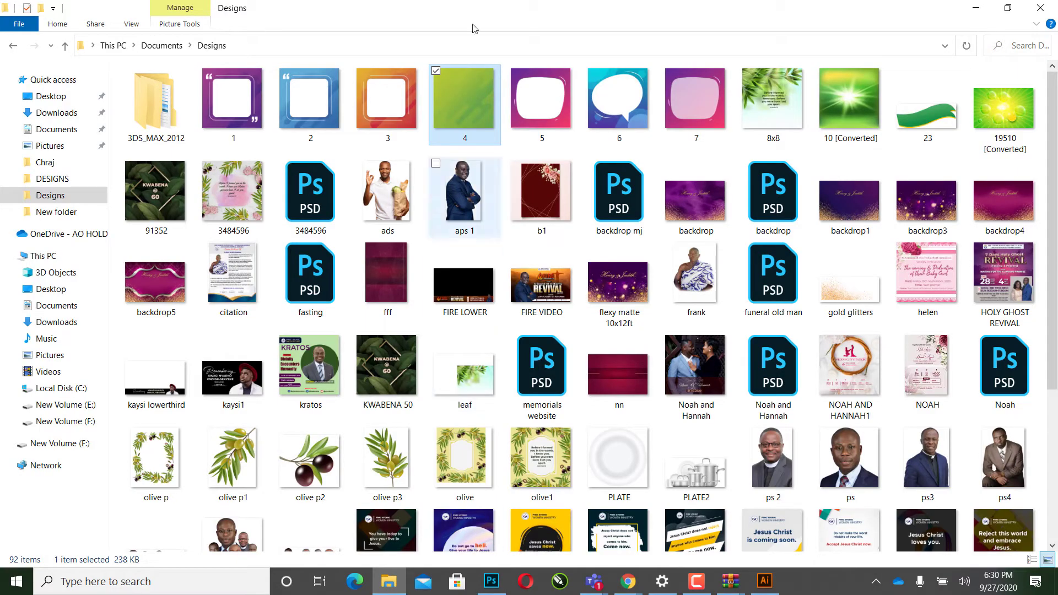
pyautogui.moveTo(473, 25); pyautogui.dragTo(469, 38)
# Step: Open the green image 4.jpg from the Designs folder as a Photoshop document
pyautogui.moveTo(533, 211); pyautogui.dragTo(724, 211)
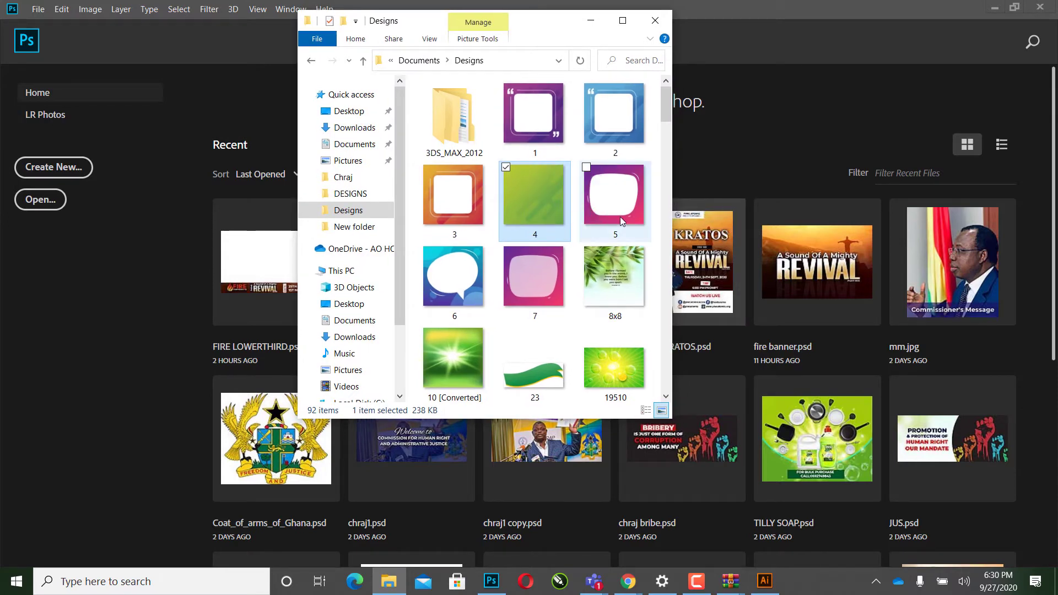
pyautogui.moveTo(568, 223); pyautogui.dragTo(729, 169)
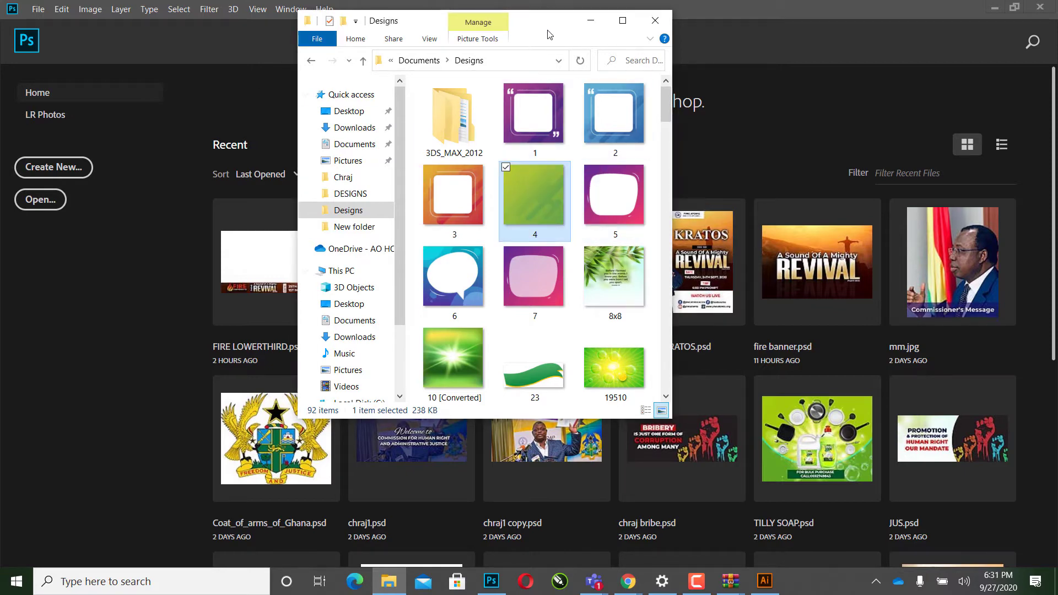
pyautogui.moveTo(549, 32); pyautogui.dragTo(330, 129)
pyautogui.moveTo(336, 327); pyautogui.dragTo(494, 293)
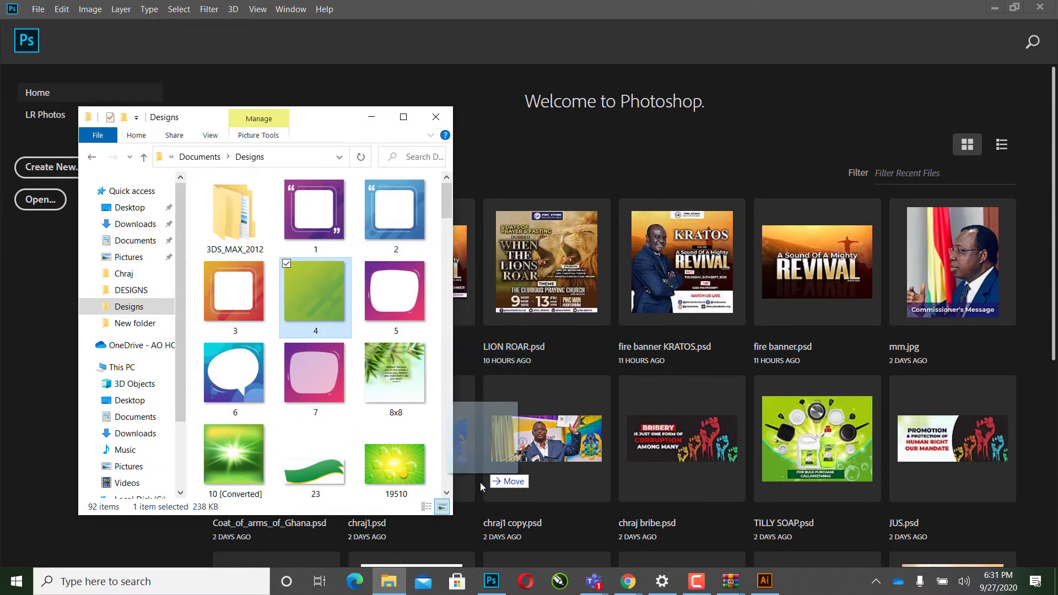
pyautogui.moveTo(494, 293)
pyautogui.mouseDown()
pyautogui.moveTo(556, 249)
pyautogui.moveTo(565, 142)
pyautogui.mouseUp()
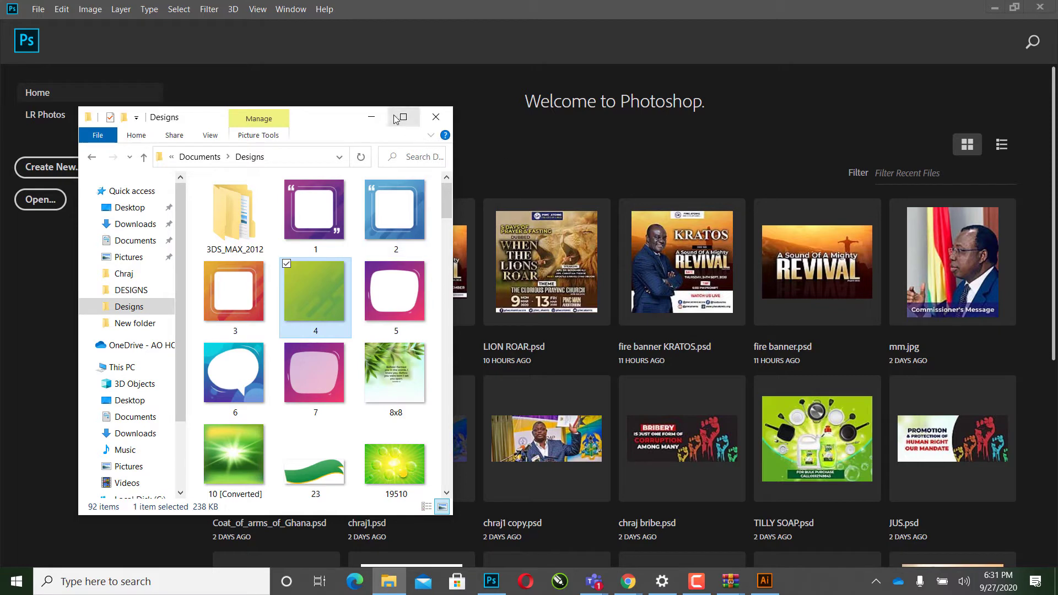
pyautogui.click(33, 15)
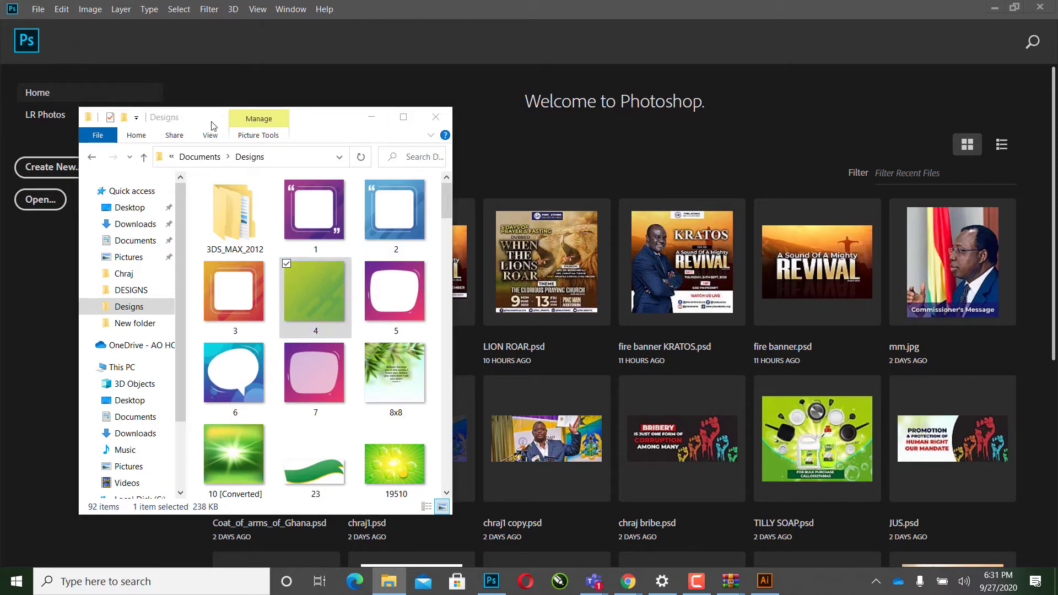
pyautogui.moveTo(302, 123); pyautogui.dragTo(556, 173)
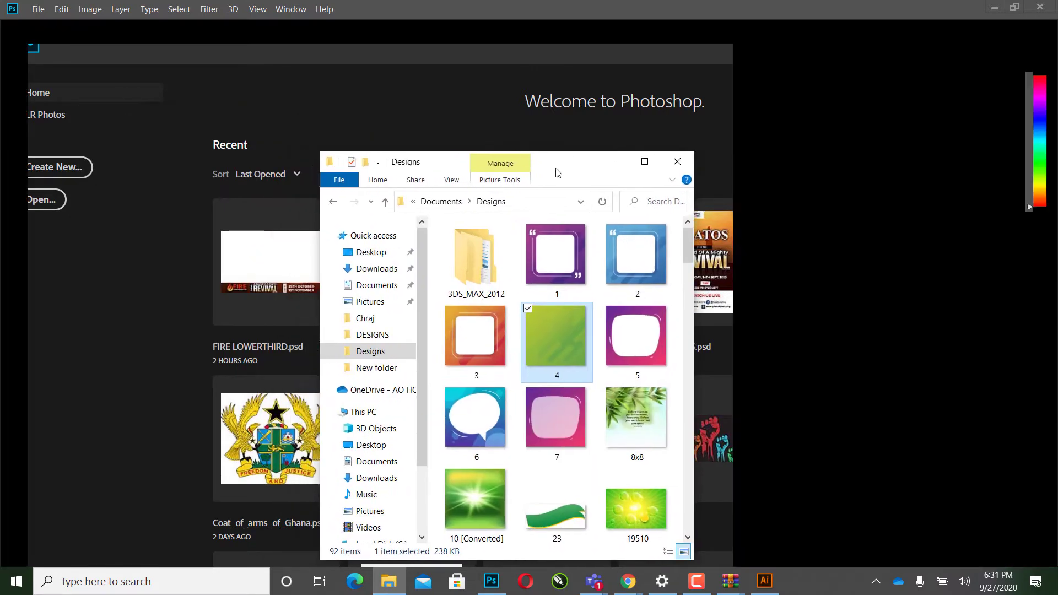
pyautogui.press('Return')
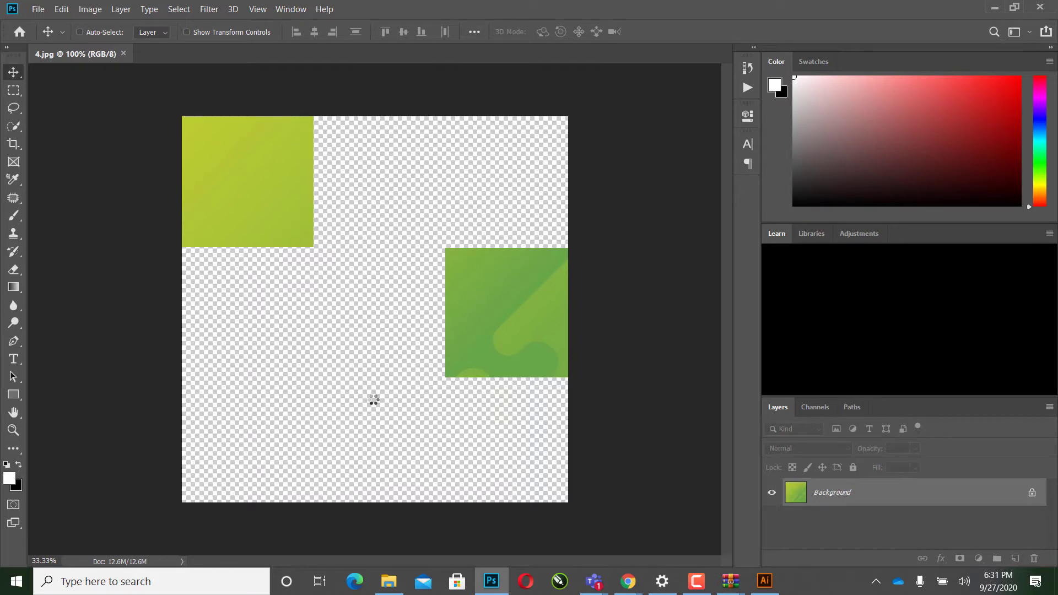
# Step: Dismiss the File menu and scroll the Designs folder to locate the social icons file
pyautogui.hotkey('alt', 'f')
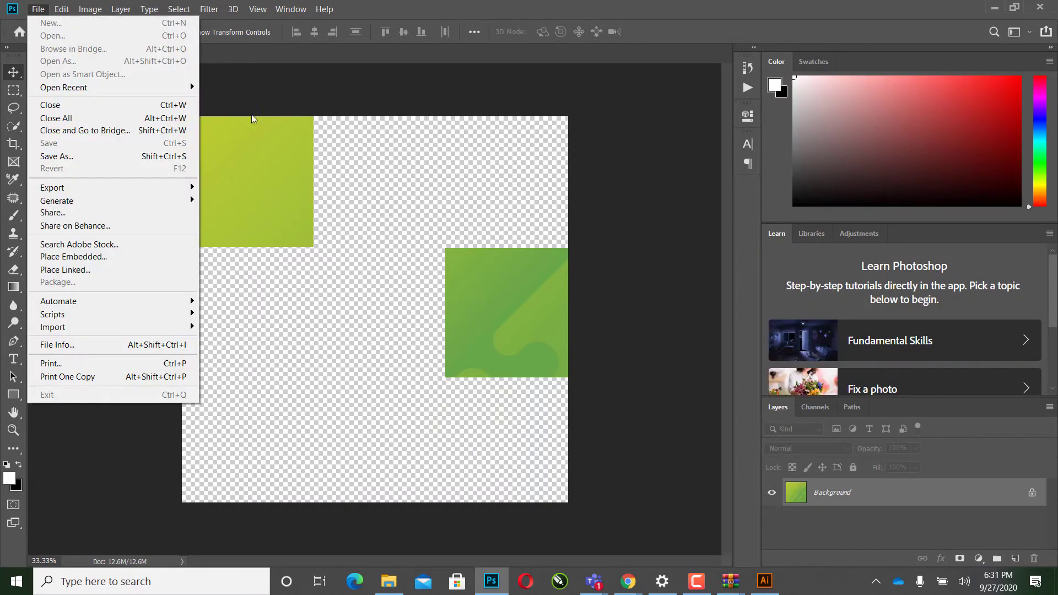
pyautogui.click(12, 75)
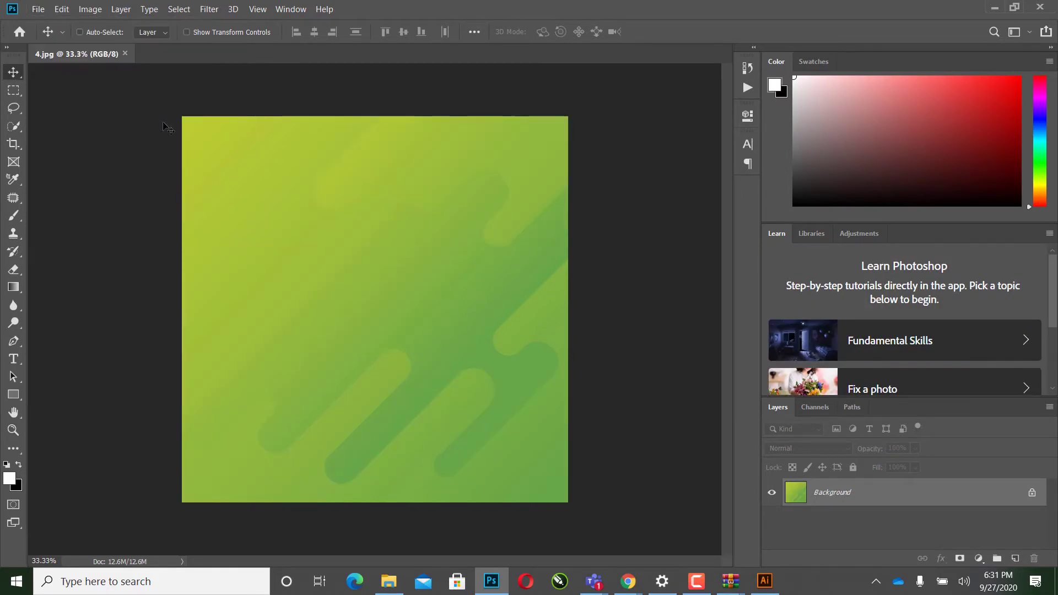
pyautogui.click(389, 582)
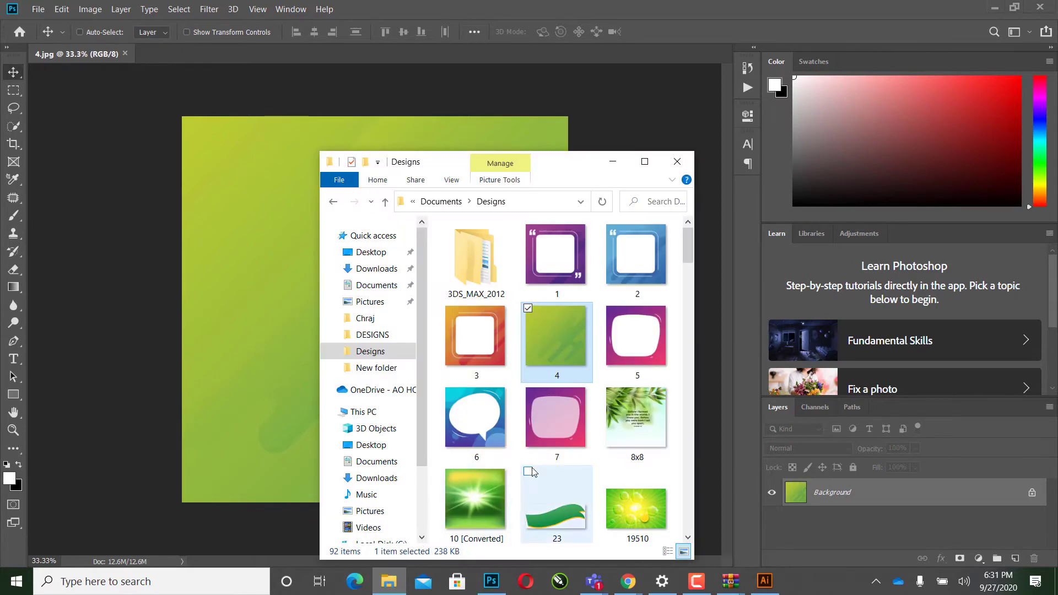
pyautogui.scroll(-3, 533, 472)
pyautogui.scroll(-5, 531, 470)
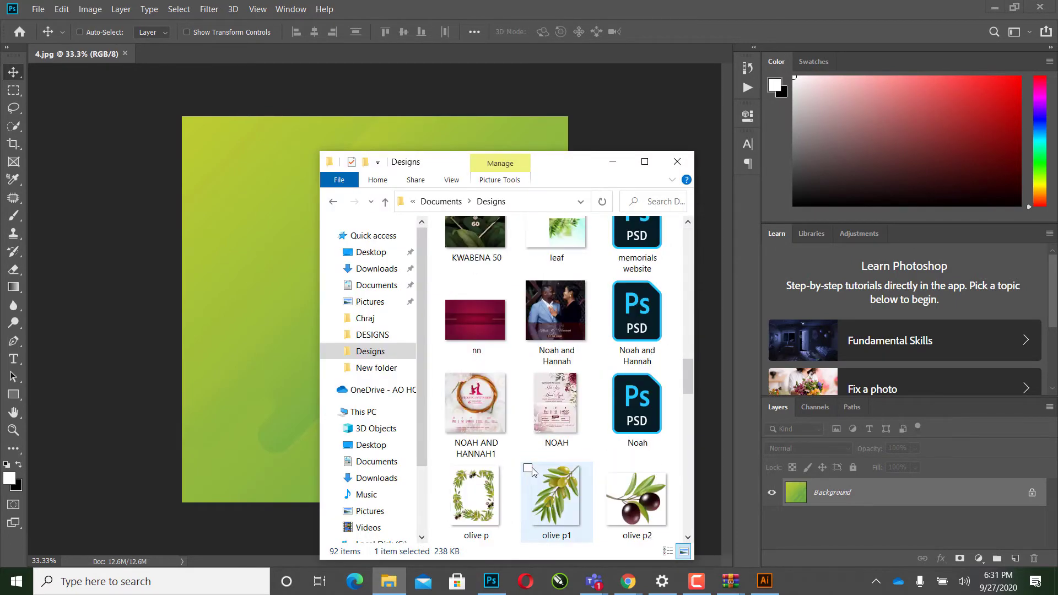
pyautogui.scroll(-5, 531, 471)
pyautogui.scroll(-5, 529, 472)
pyautogui.scroll(-5, 528, 473)
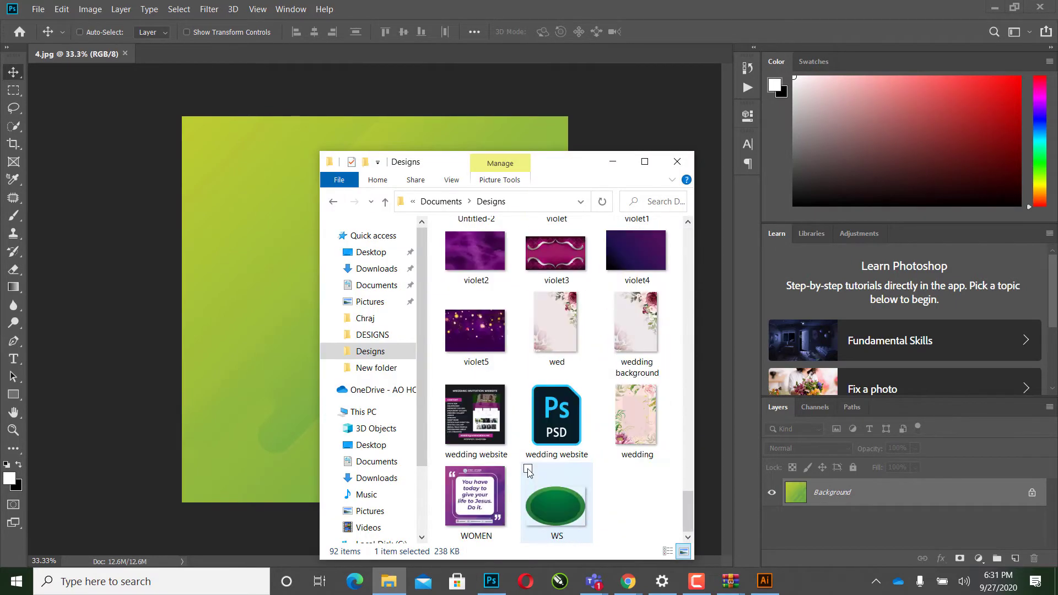
pyautogui.scroll(3, 529, 472)
# Step: Place the social icons on the canvas, scaled to about 27%, near the bottom centre
pyautogui.click(556, 375)
pyautogui.moveTo(556, 375); pyautogui.dragTo(260, 409)
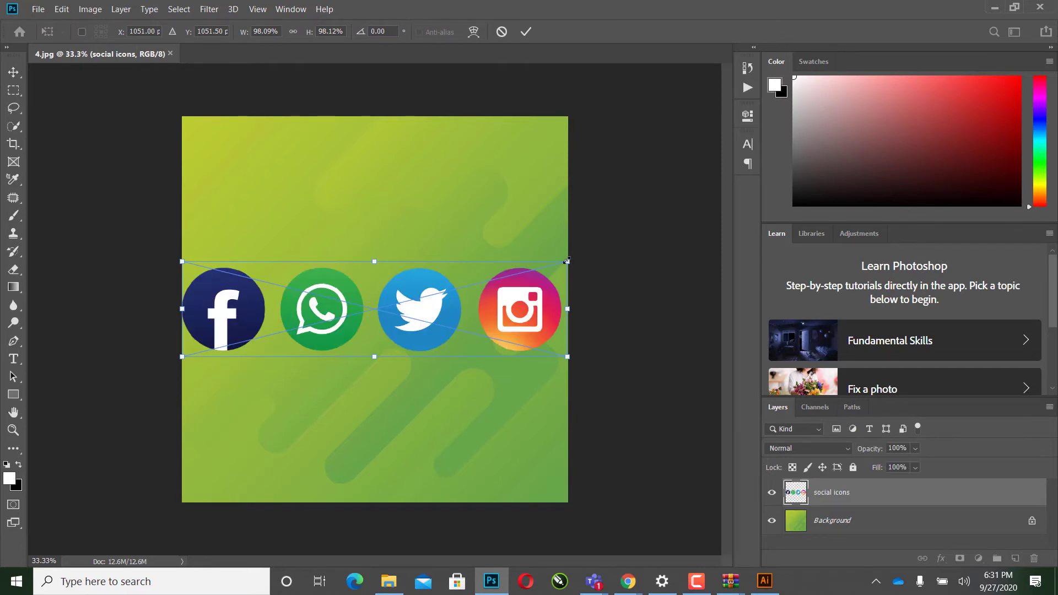
pyautogui.moveTo(567, 262)
pyautogui.mouseDown()
pyautogui.moveTo(422, 315)
pyautogui.moveTo(416, 461)
pyautogui.mouseUp()
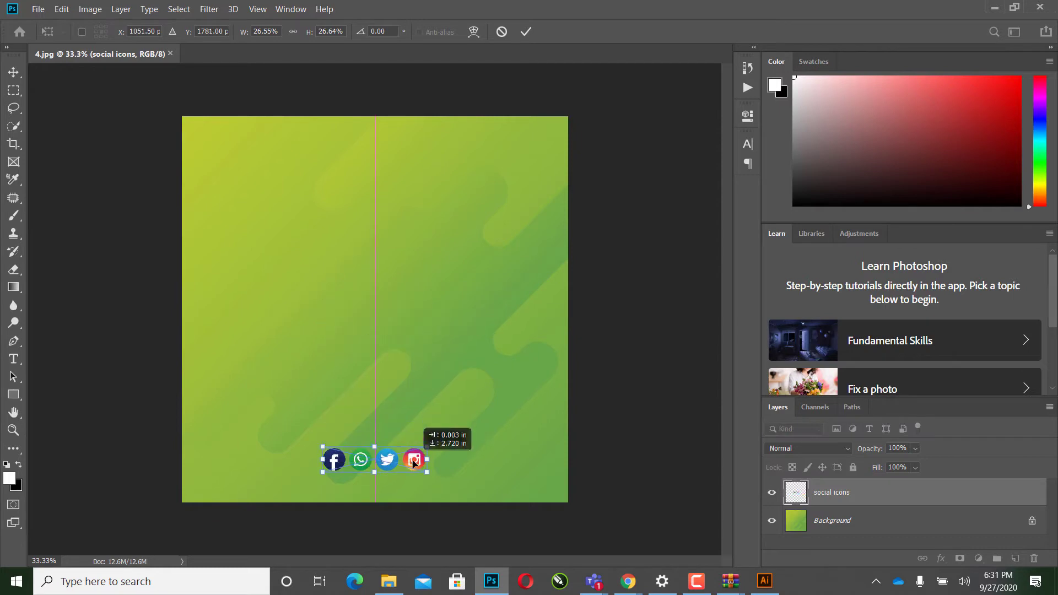
pyautogui.press('Return')
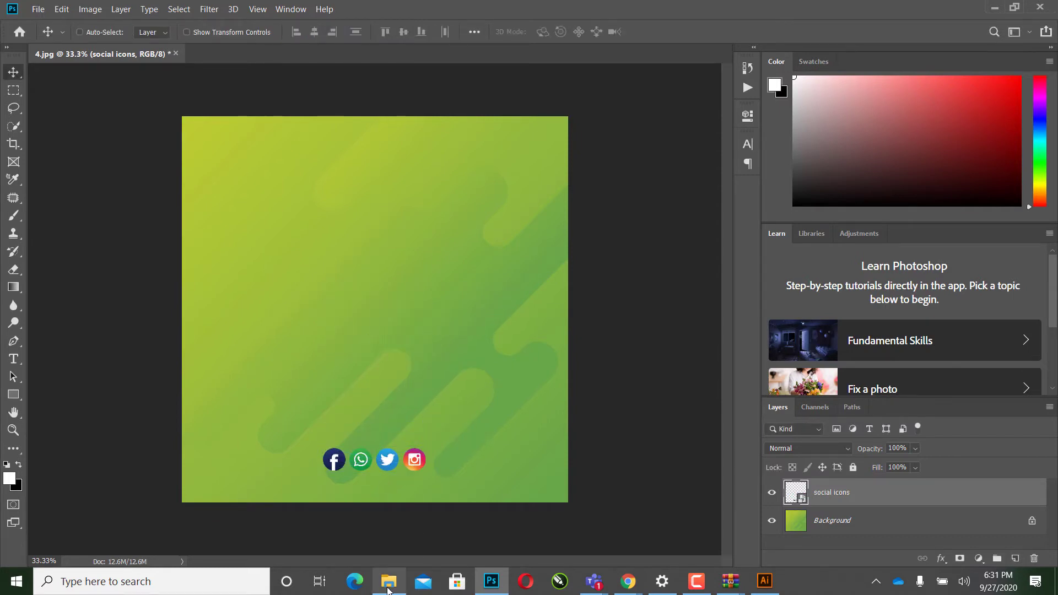
pyautogui.click(388, 584)
# Step: Place the lime at about 56%, left of centre above the social icons
pyautogui.moveTo(467, 429); pyautogui.dragTo(242, 293)
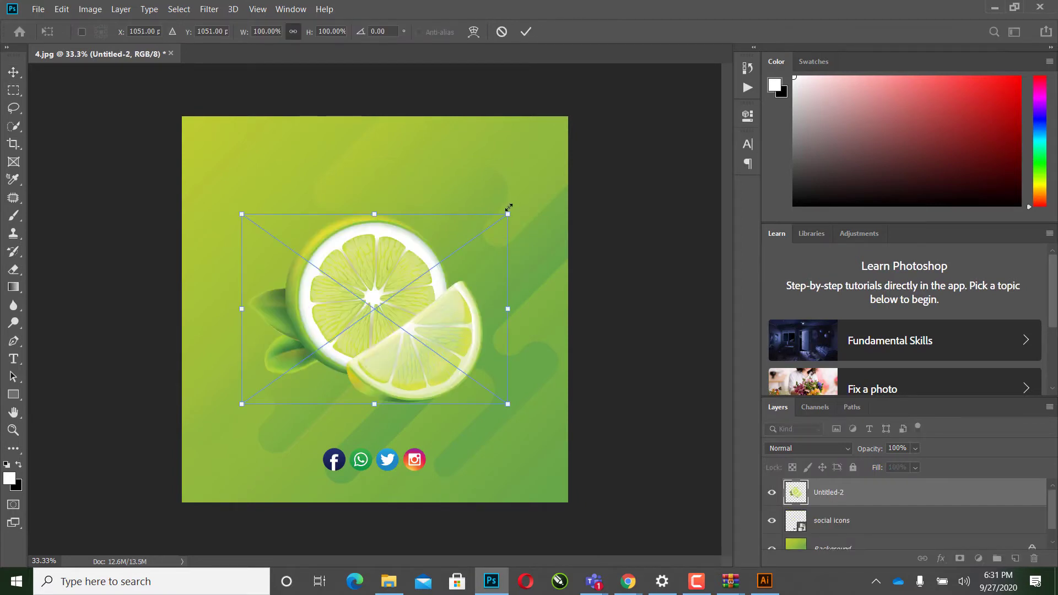
pyautogui.moveTo(501, 212); pyautogui.dragTo(427, 303)
pyautogui.moveTo(401, 373); pyautogui.dragTo(370, 367)
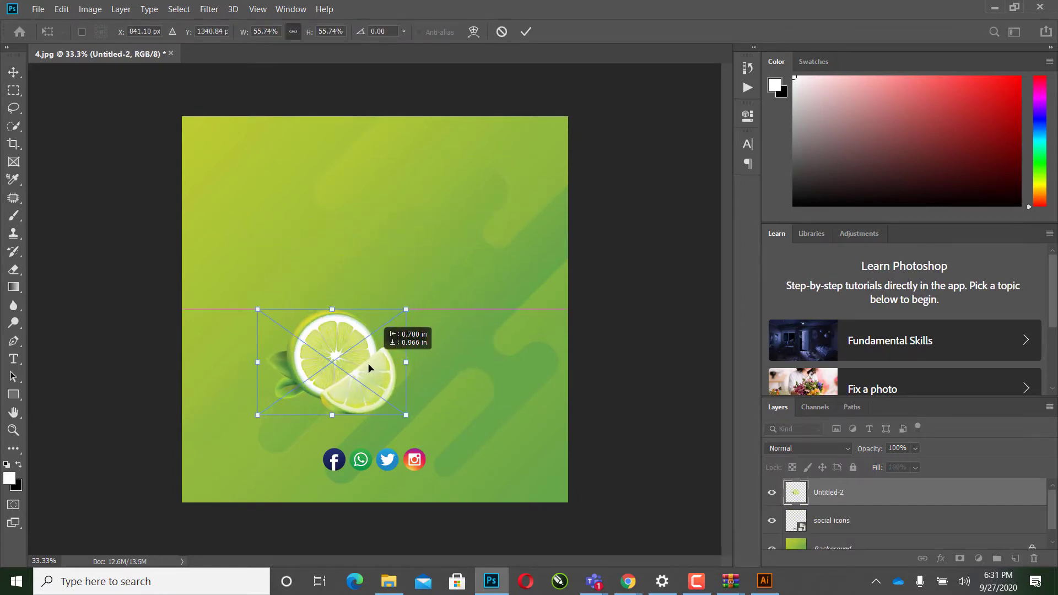
pyautogui.press('Return')
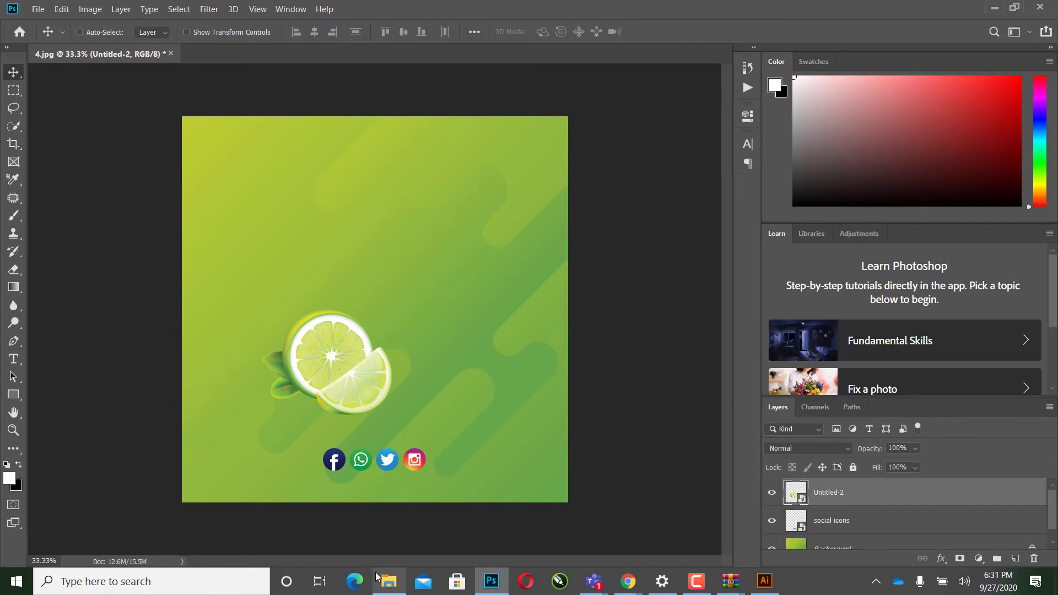
# Step: Place the olive p3 sprig at about 45% in the bottom-right corner
pyautogui.click(389, 582)
pyautogui.scroll(3, 503, 434)
pyautogui.scroll(3, 503, 434)
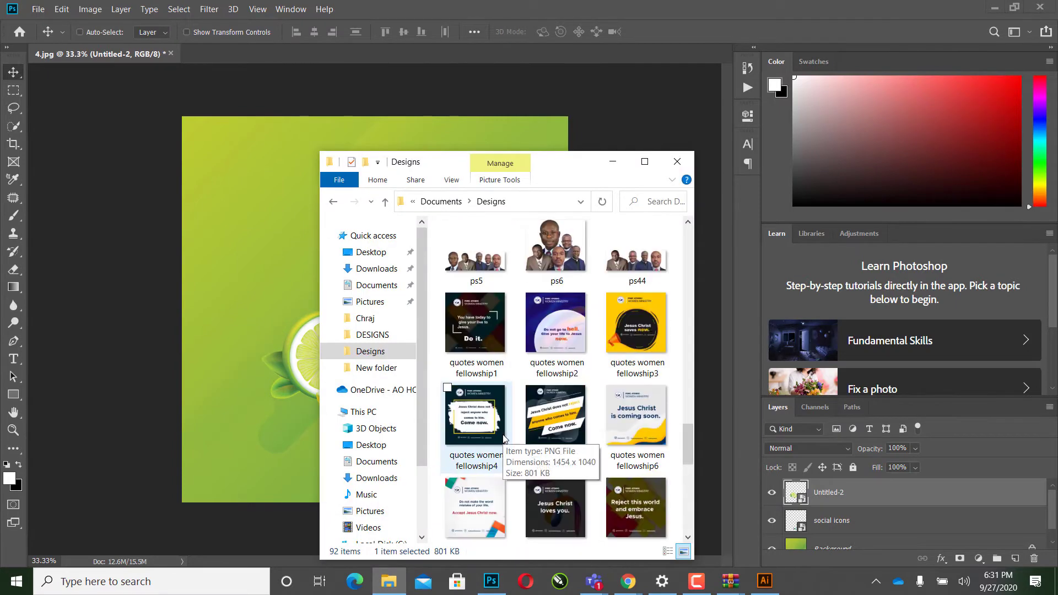
pyautogui.scroll(3, 503, 436)
pyautogui.moveTo(503, 438); pyautogui.dragTo(277, 253)
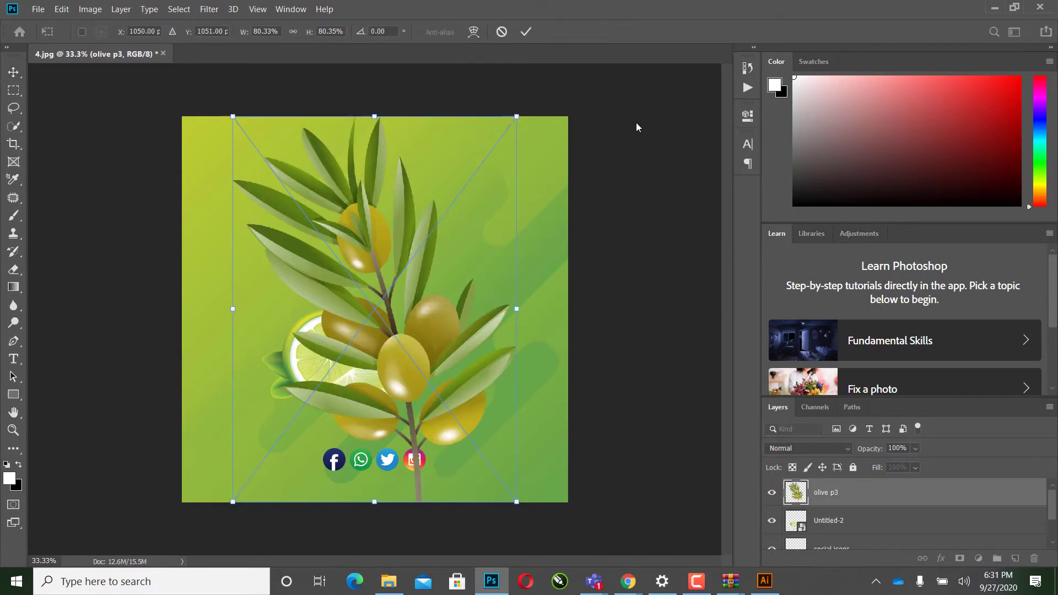
pyautogui.moveTo(515, 115); pyautogui.dragTo(458, 163)
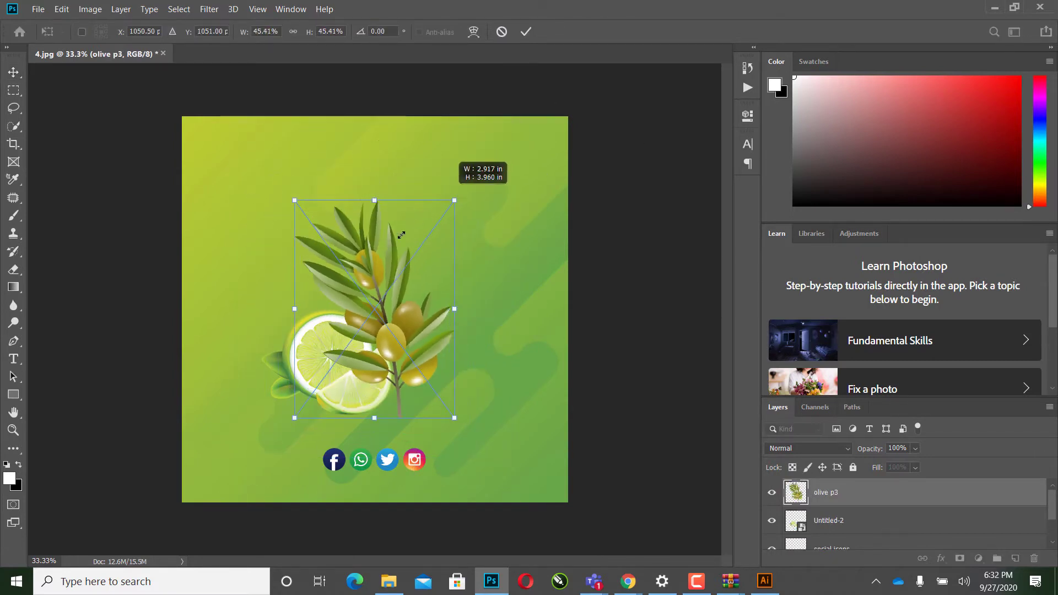
pyautogui.moveTo(398, 235); pyautogui.dragTo(524, 393)
pyautogui.press('Return')
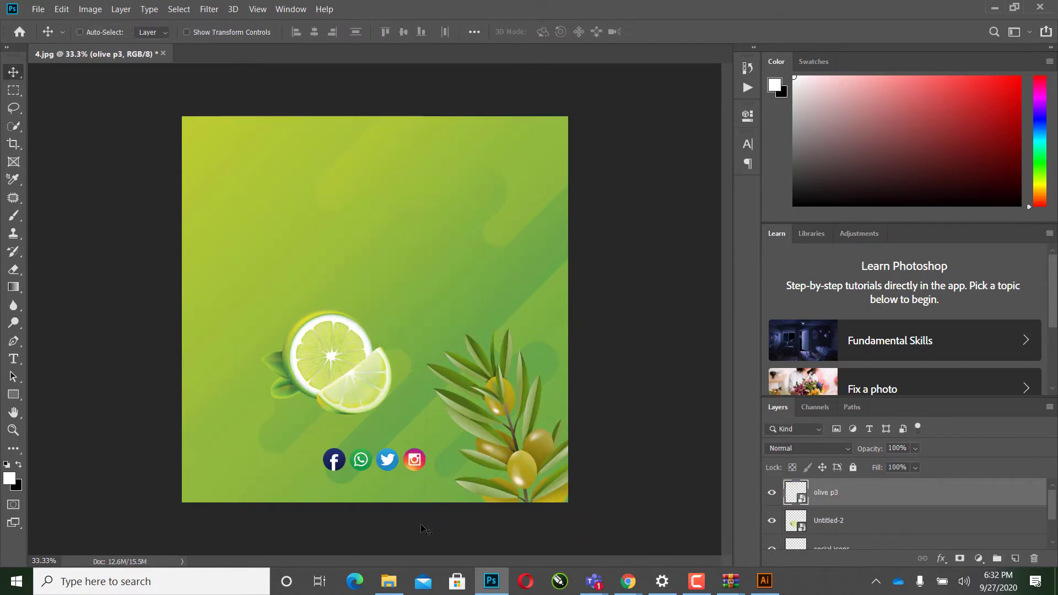
# Step: Place the olive p2 dark olives at about 62% in the upper left
pyautogui.click(388, 582)
pyautogui.scroll(3, 564, 419)
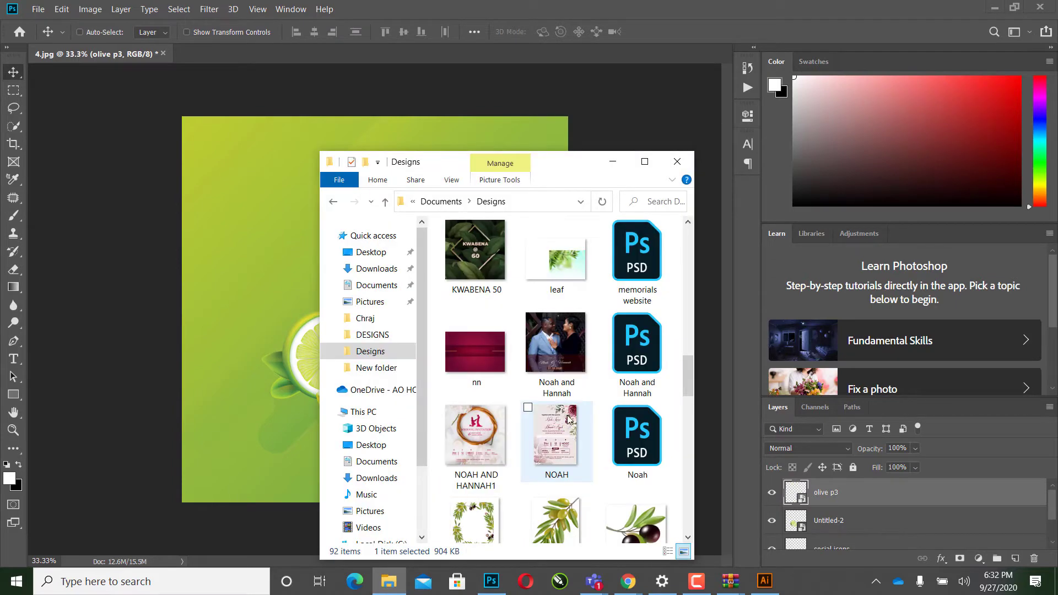
pyautogui.scroll(-2, 570, 420)
pyautogui.moveTo(634, 419)
pyautogui.mouseDown()
pyautogui.moveTo(256, 303)
pyautogui.moveTo(257, 293)
pyautogui.mouseUp()
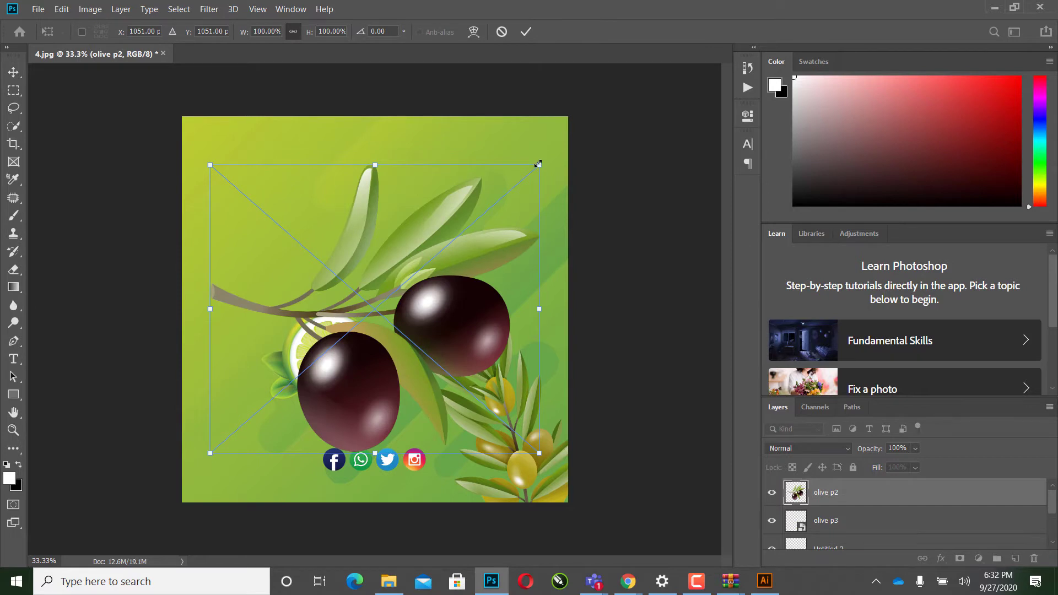
pyautogui.moveTo(510, 175); pyautogui.dragTo(508, 203)
pyautogui.moveTo(342, 279); pyautogui.dragTo(243, 192)
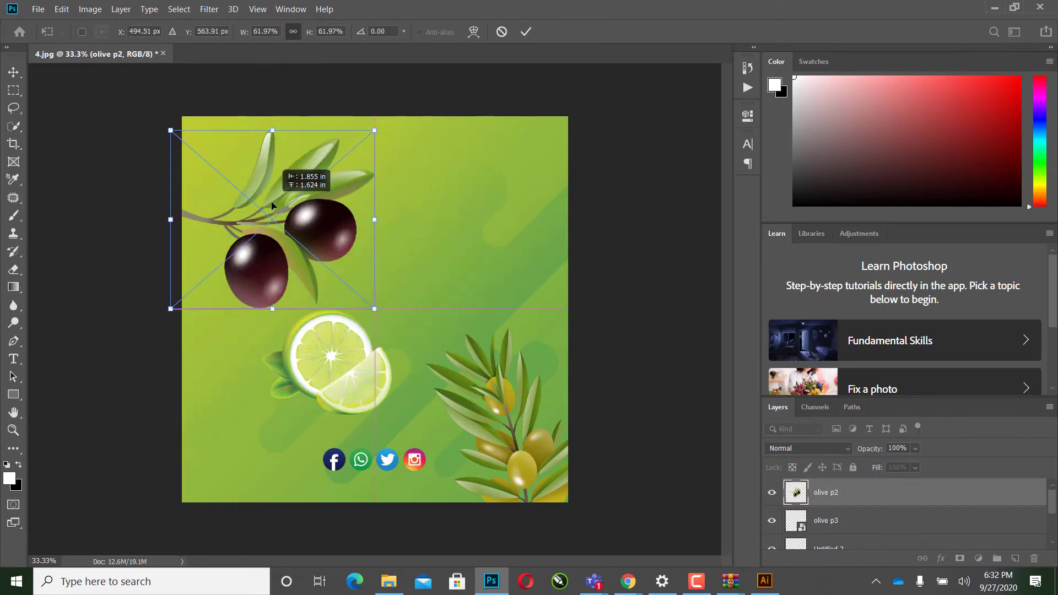
pyautogui.press('Return')
pyautogui.moveTo(628, 581)
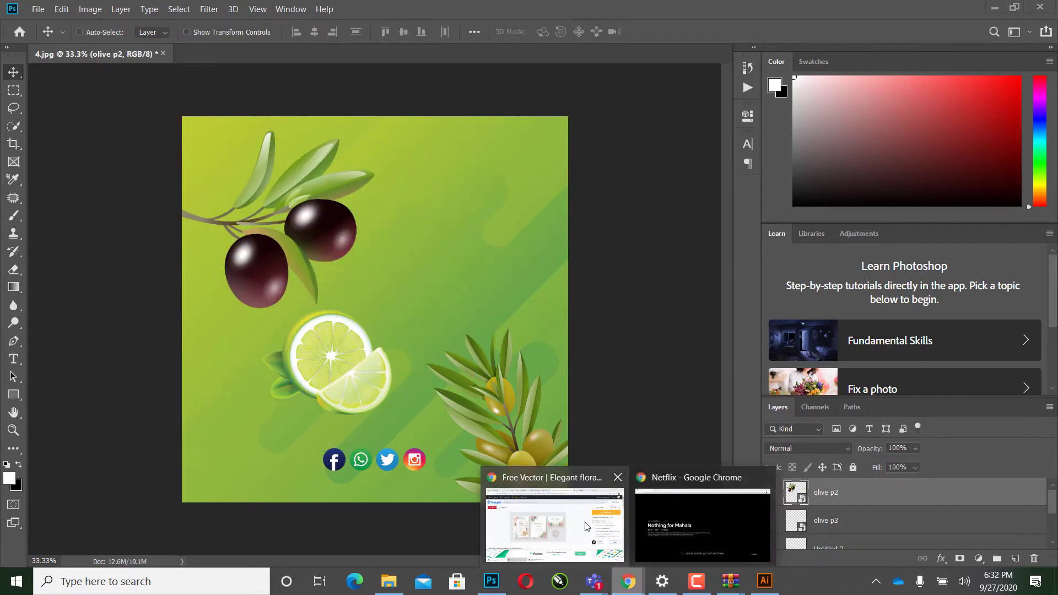
# Step: Save the floral invitation set zip into THEMES AND PLUGINS, then bring up the Teams meeting
pyautogui.click(587, 524)
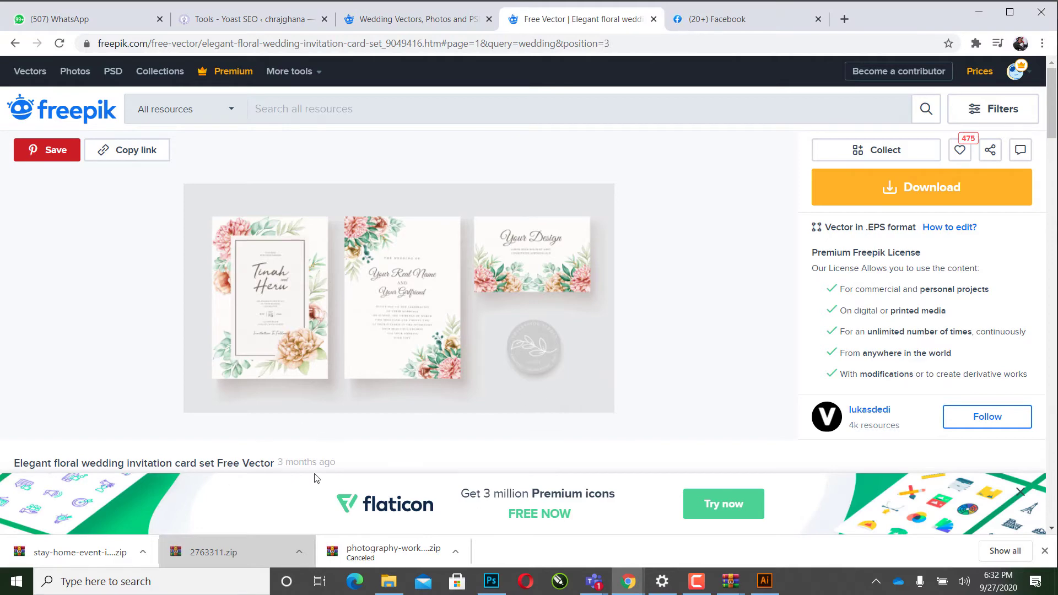
pyautogui.click(838, 203)
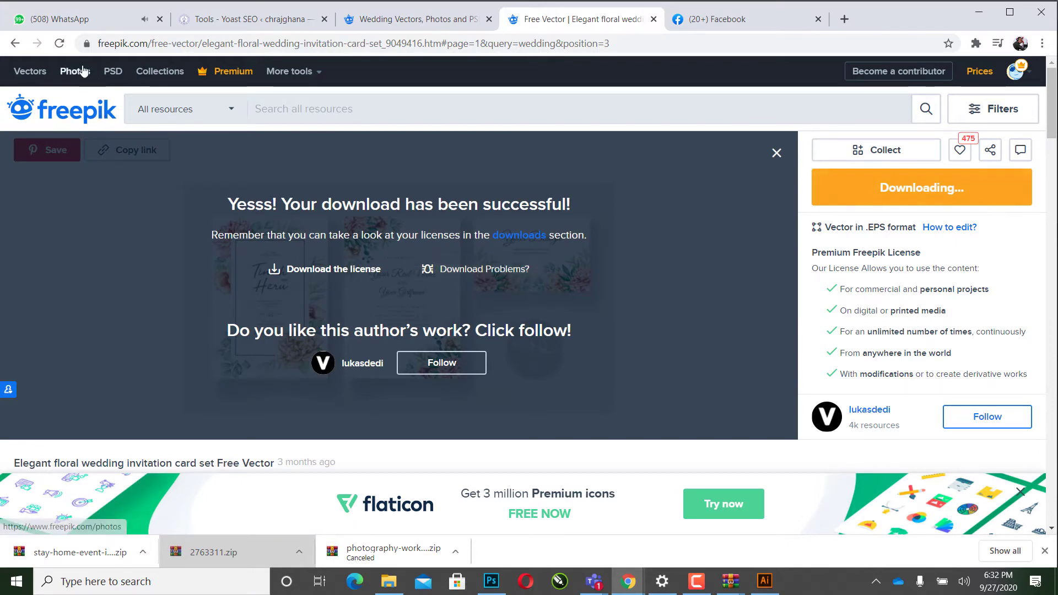
pyautogui.click(105, 22)
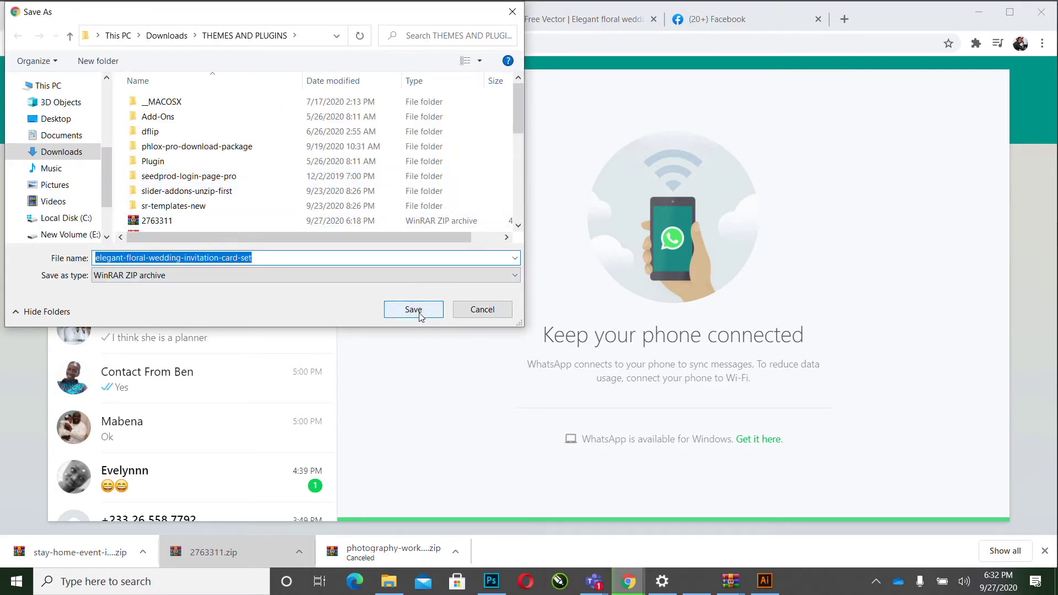
pyautogui.click(419, 311)
pyautogui.moveTo(594, 581)
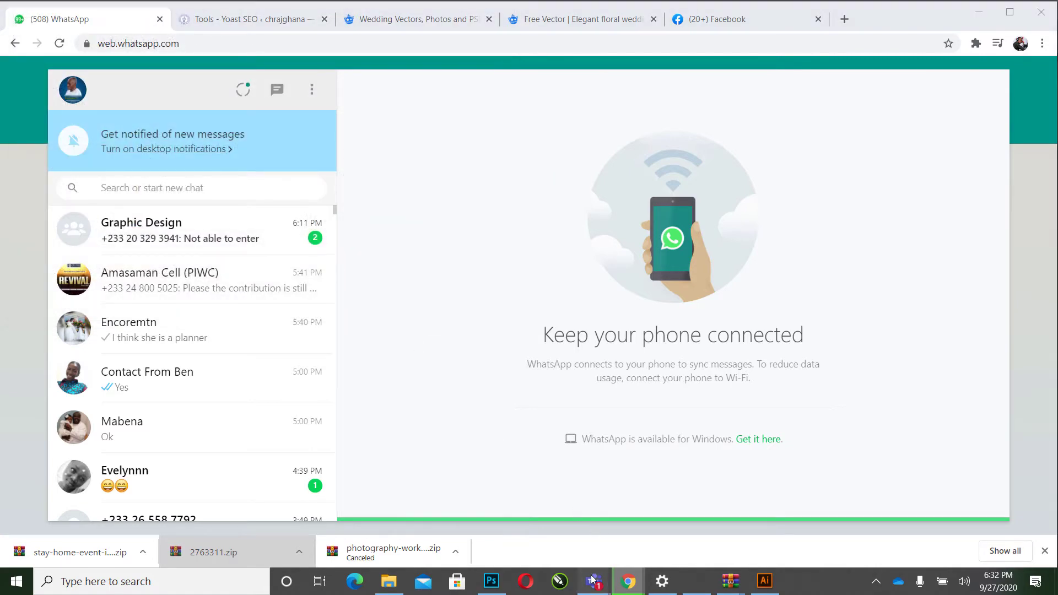
pyautogui.click(614, 534)
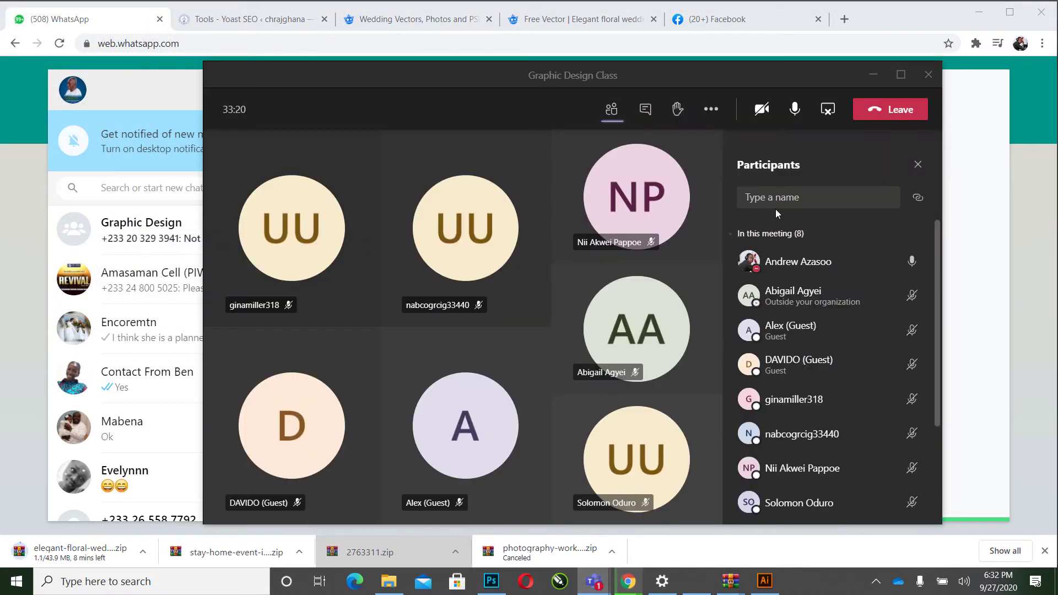
# Step: Scroll the Teams Participants panel down and back up, then bring up the Facebook feed
pyautogui.scroll(-1, 783, 237)
pyautogui.scroll(-1, 783, 237)
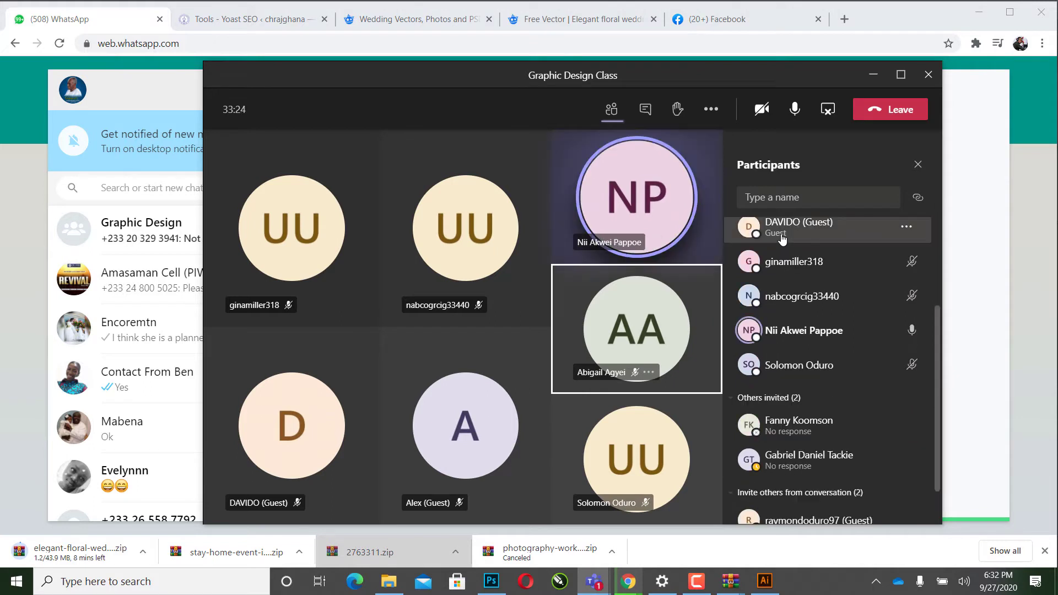
pyautogui.scroll(2, 783, 237)
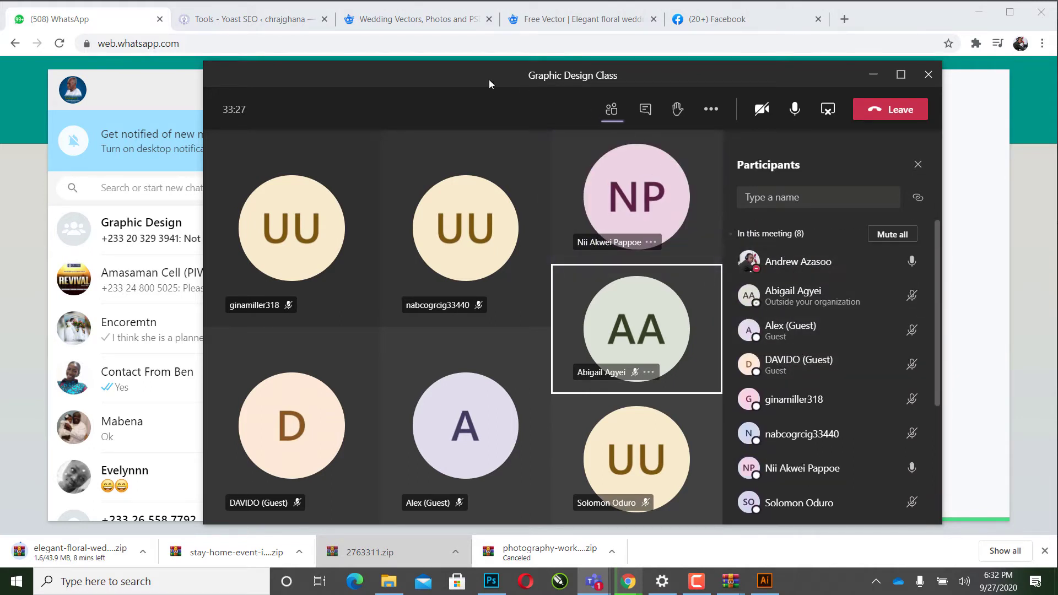
pyautogui.click(743, 27)
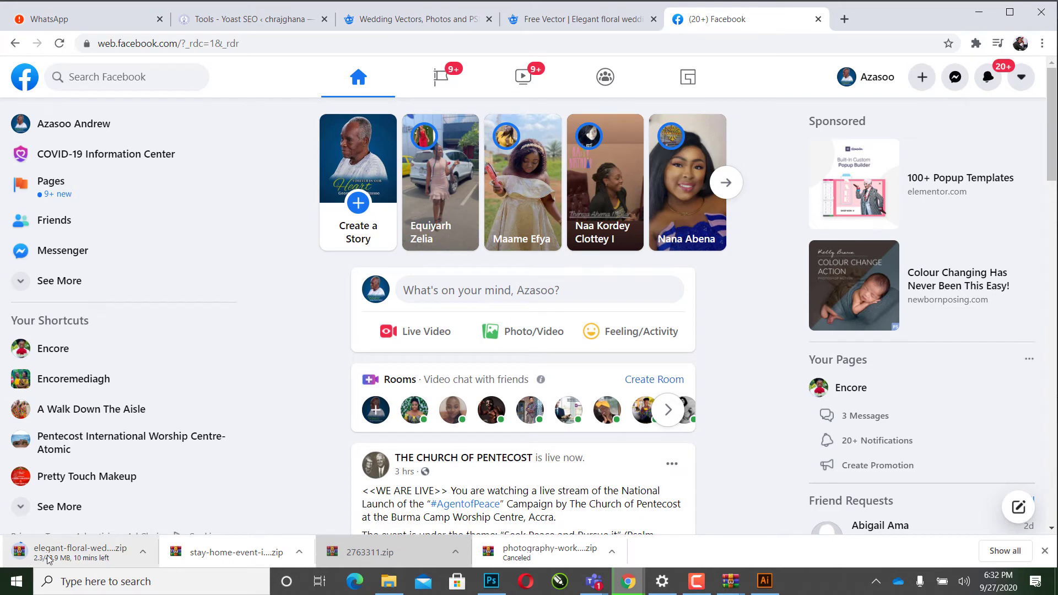
# Step: Check the Freepik floral invitation download page, then return to the Photoshop olive design
pyautogui.scroll(-2, 751, 301)
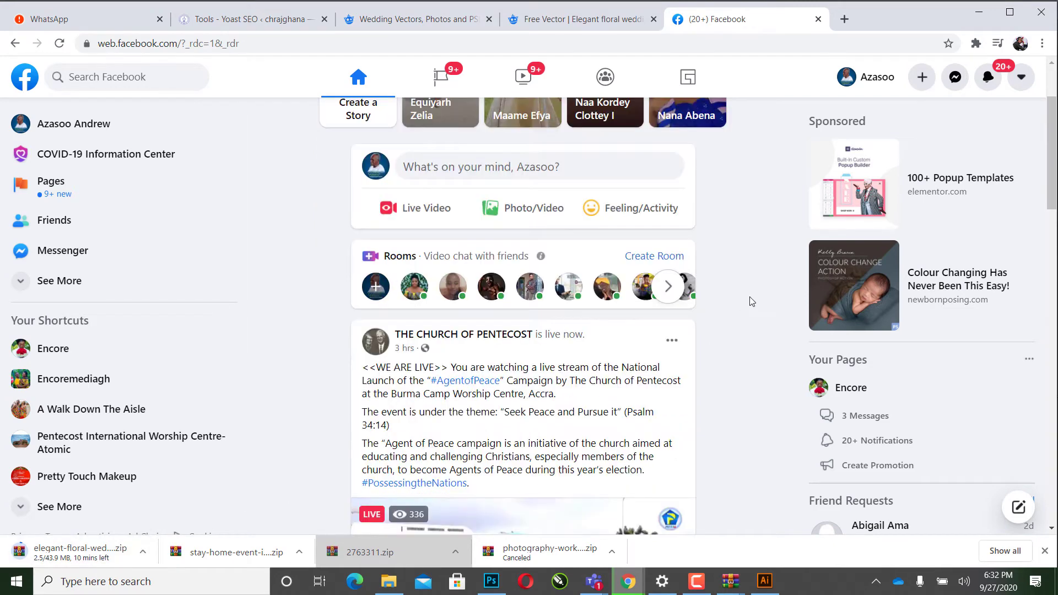
pyautogui.scroll(2, 751, 301)
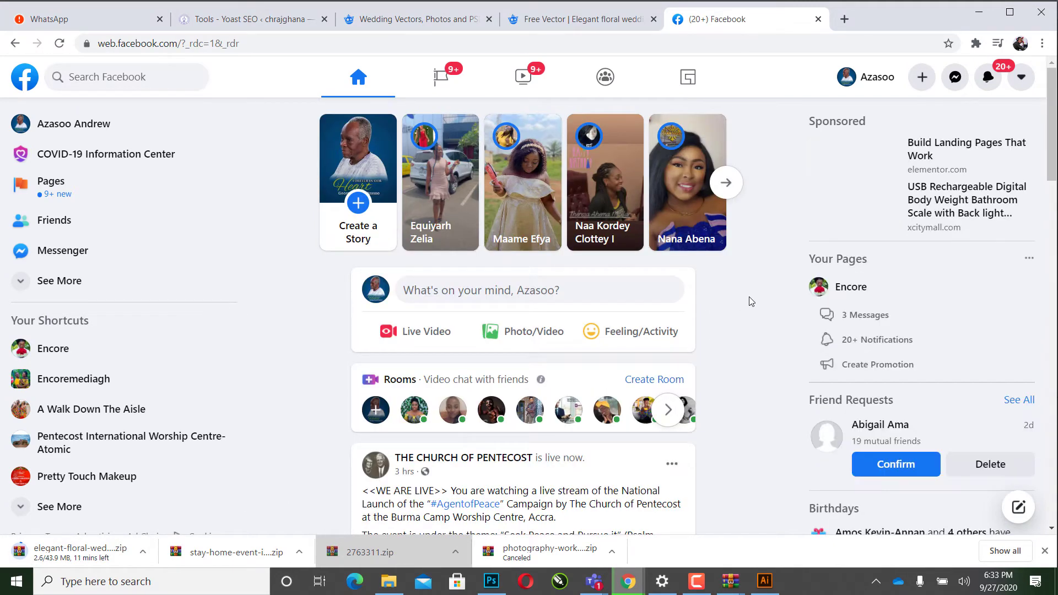
pyautogui.click(569, 18)
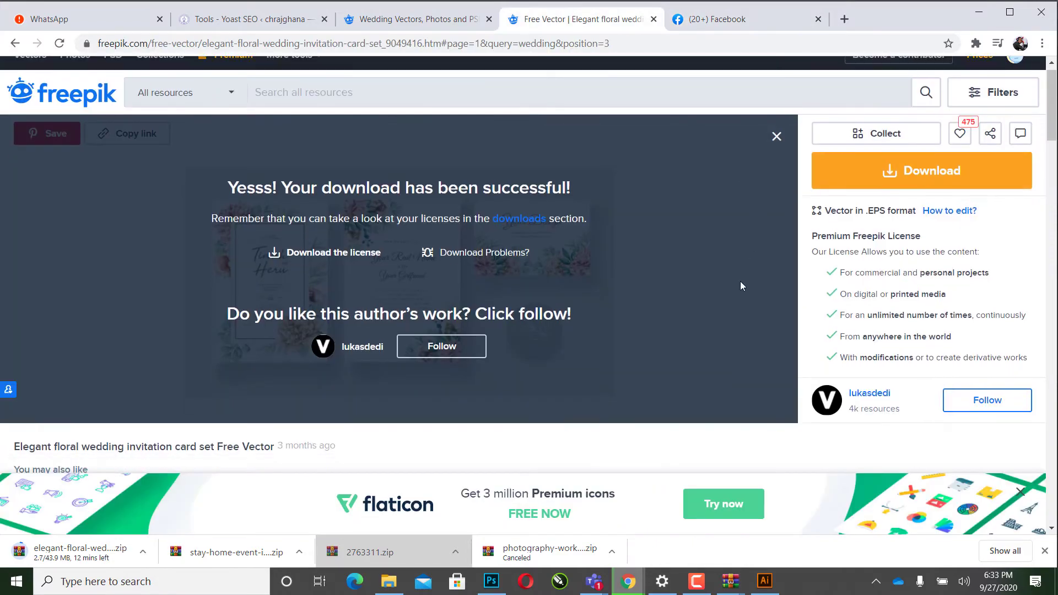
pyautogui.scroll(-2, 739, 281)
pyautogui.click(492, 582)
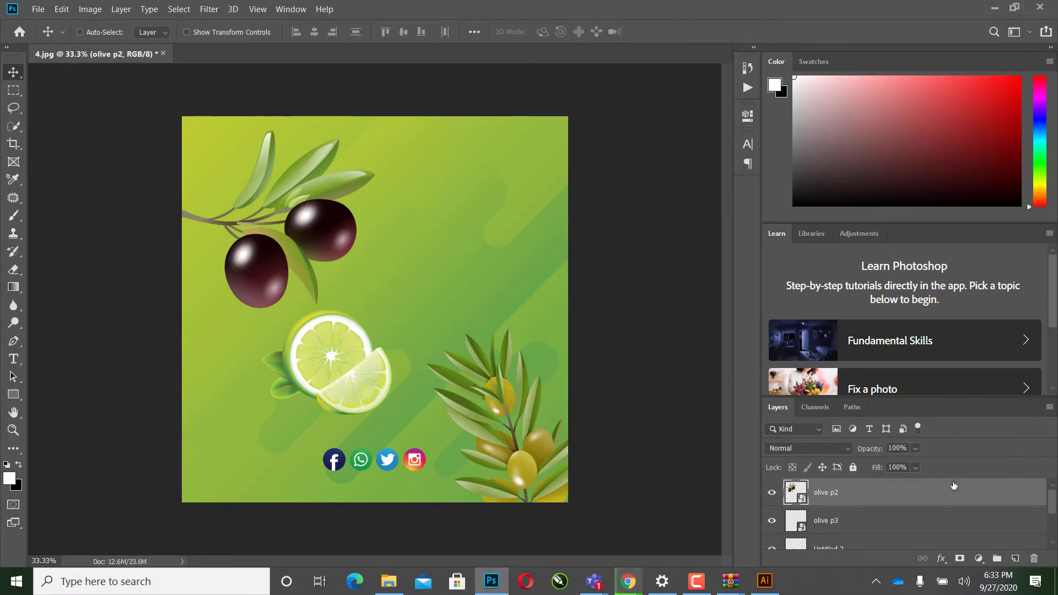
# Step: Delete the olive and lime decoration layers from 4.jpg
pyautogui.press('Delete')
pyautogui.press('Delete')
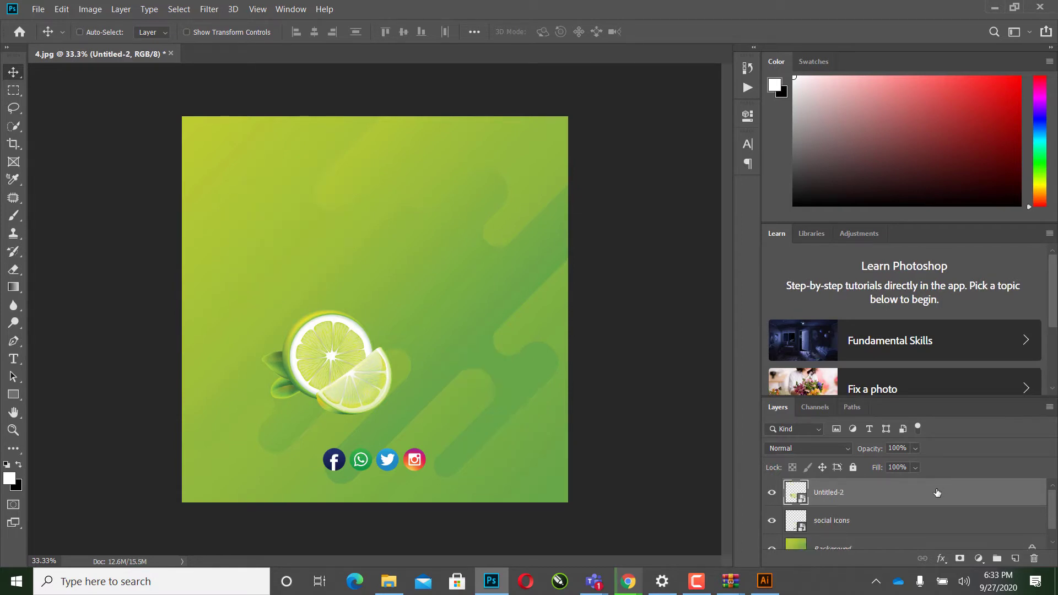
pyautogui.press('Delete')
pyautogui.press('Delete')
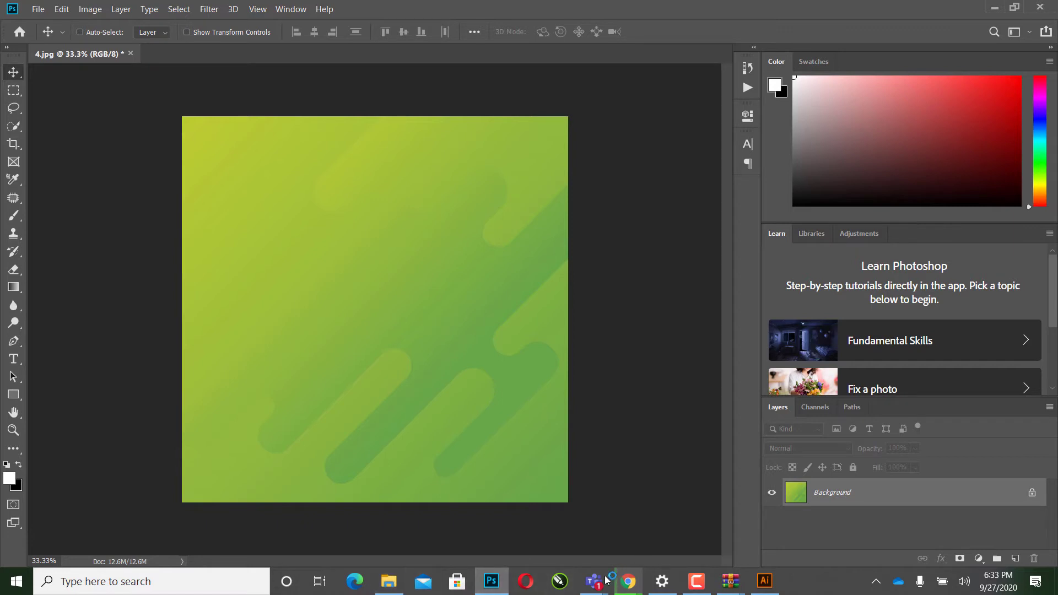
# Step: View a participant's profile card and the Graphic Design Class participant list, then the Designs folder
pyautogui.moveTo(593, 581)
pyautogui.click(638, 524)
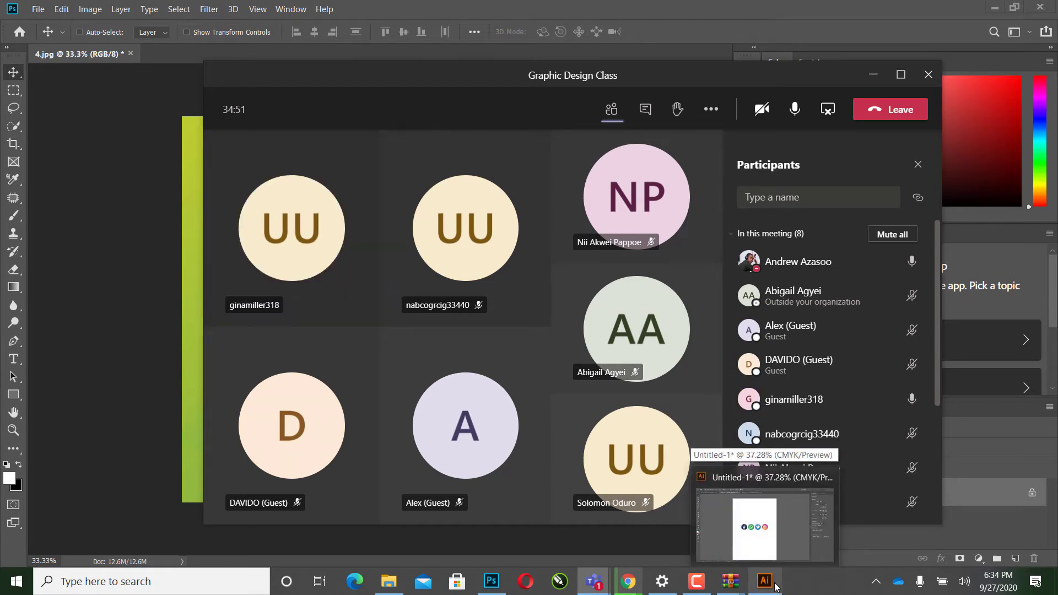
pyautogui.moveTo(633, 345)
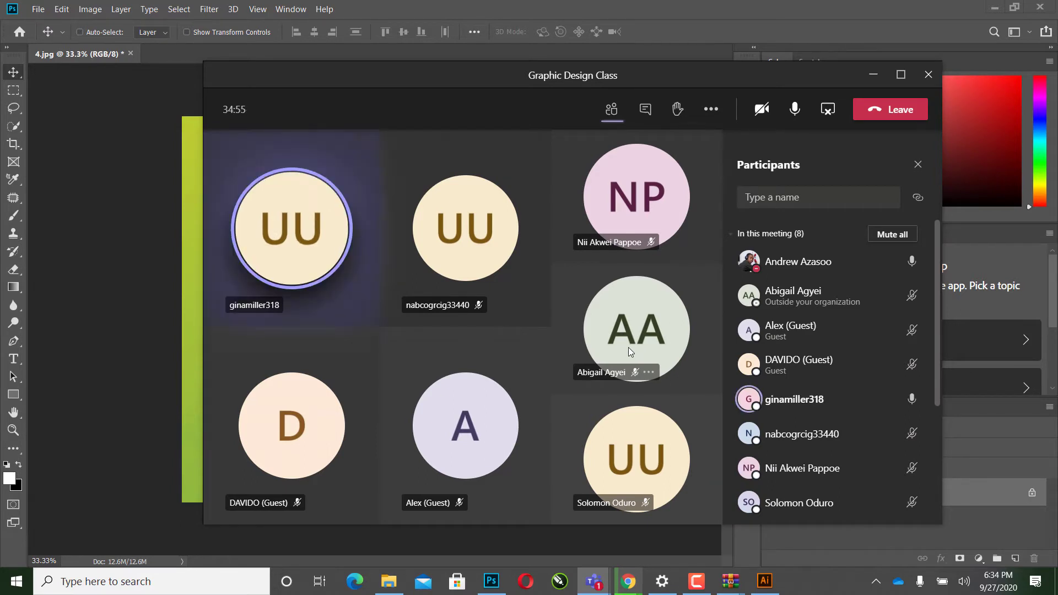
pyautogui.click(292, 273)
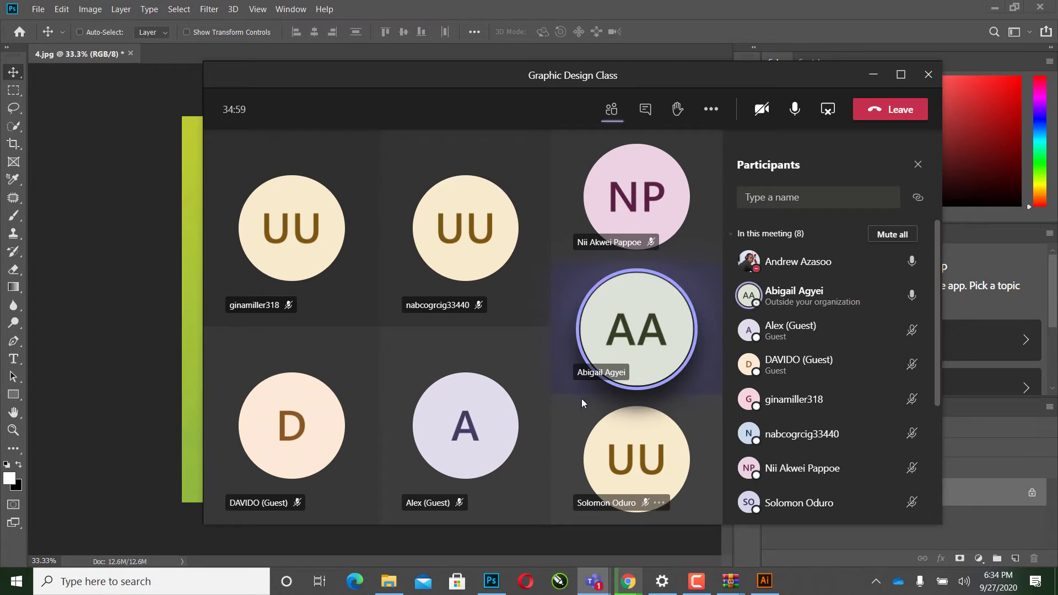
pyautogui.moveTo(465, 240)
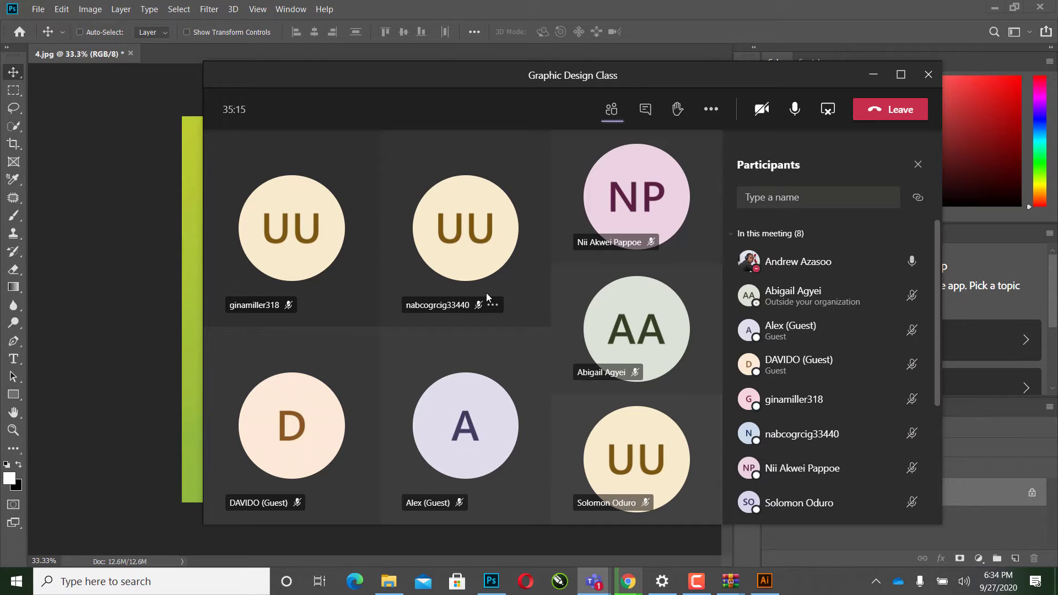
pyautogui.scroll(-3, 794, 420)
pyautogui.moveTo(792, 416)
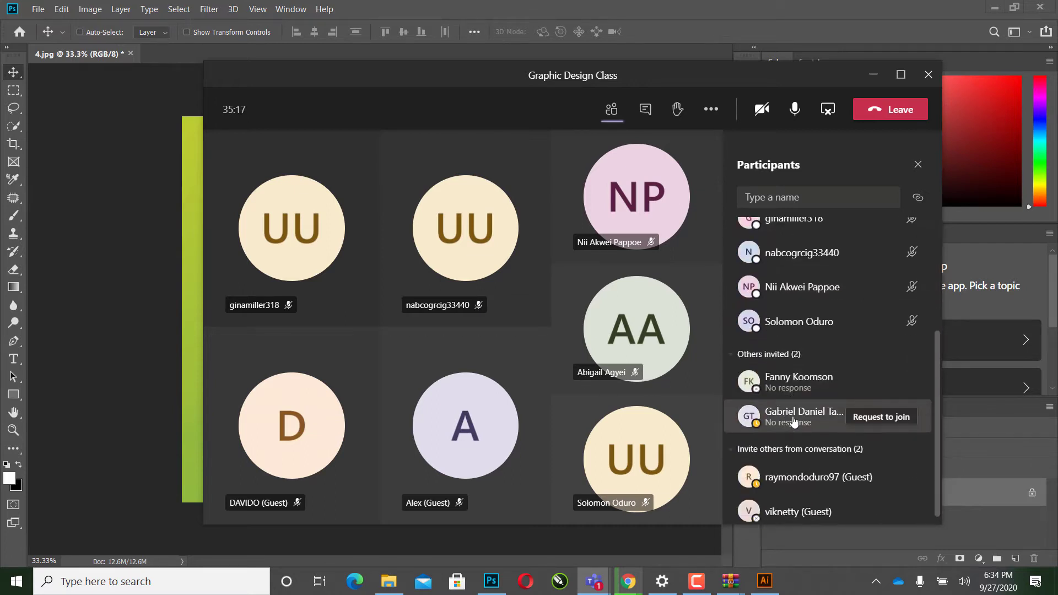
pyautogui.scroll(3, 793, 421)
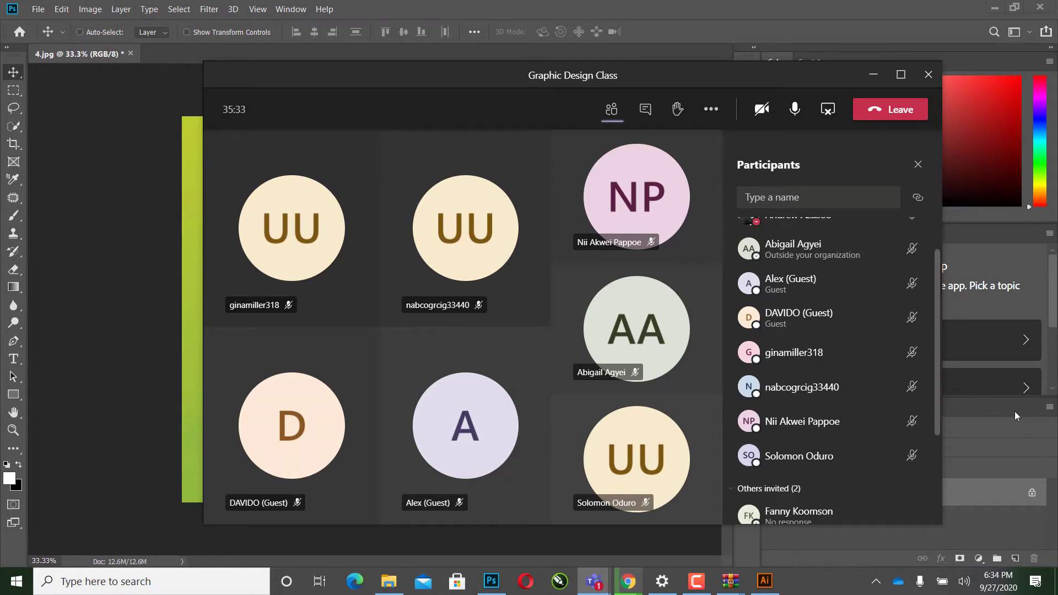
pyautogui.click(388, 582)
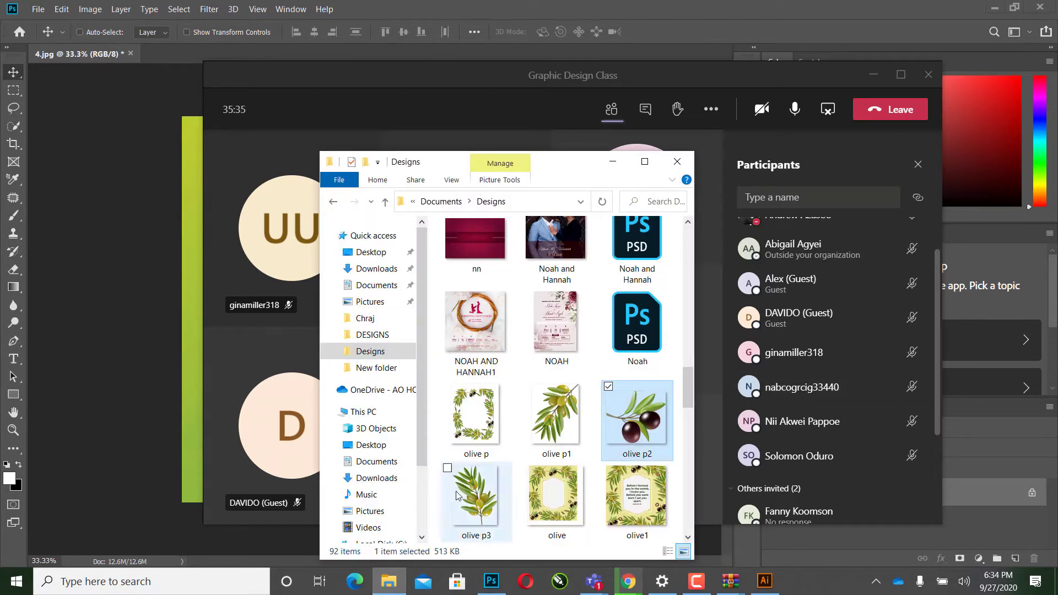
# Step: Preview the NOAH invitation zoomed to its bottom verse, close it, and return to Photoshop
pyautogui.click(565, 338)
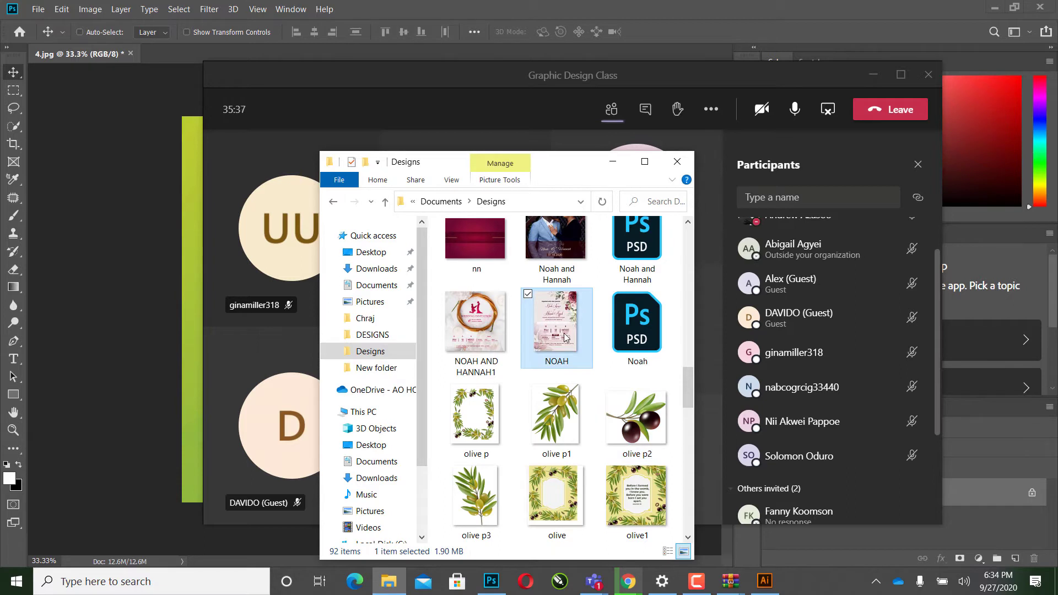
pyautogui.doubleClick(563, 326)
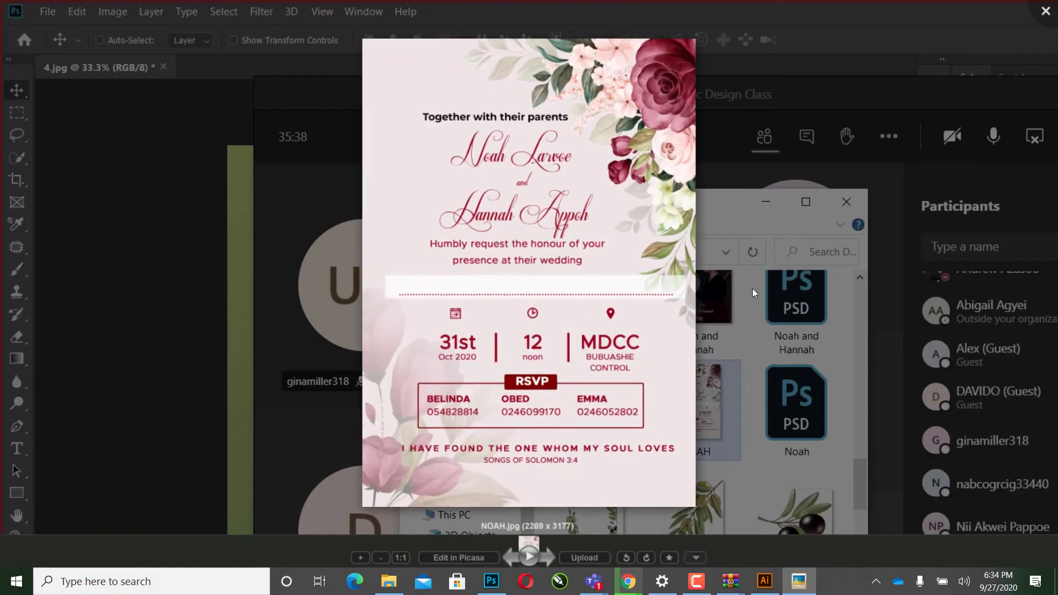
pyautogui.scroll(2, 492, 156)
pyautogui.scroll(1, 491, 156)
pyautogui.scroll(1, 492, 156)
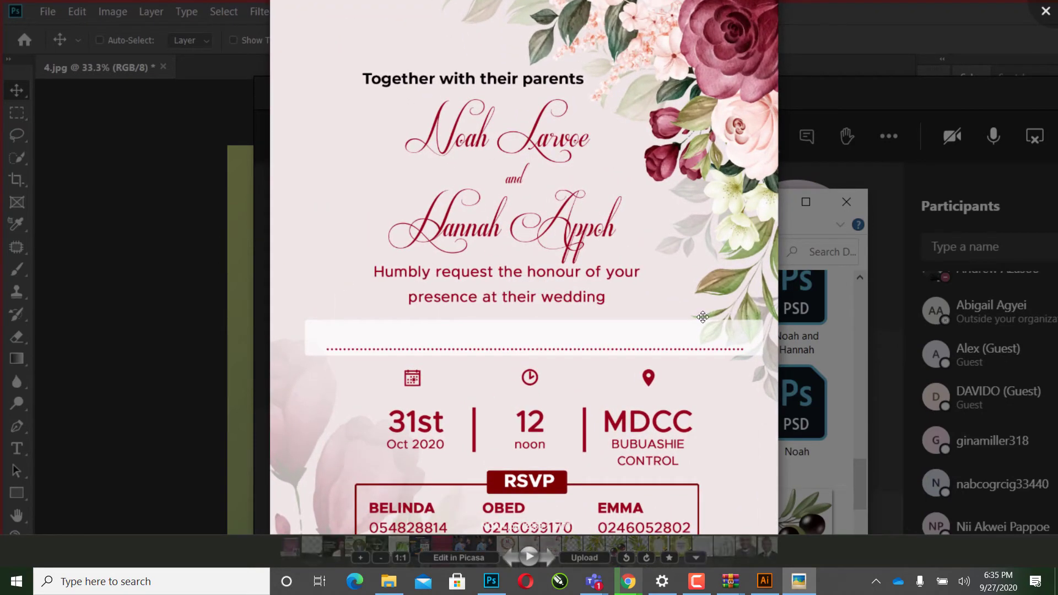
pyautogui.moveTo(589, 289); pyautogui.dragTo(606, 226)
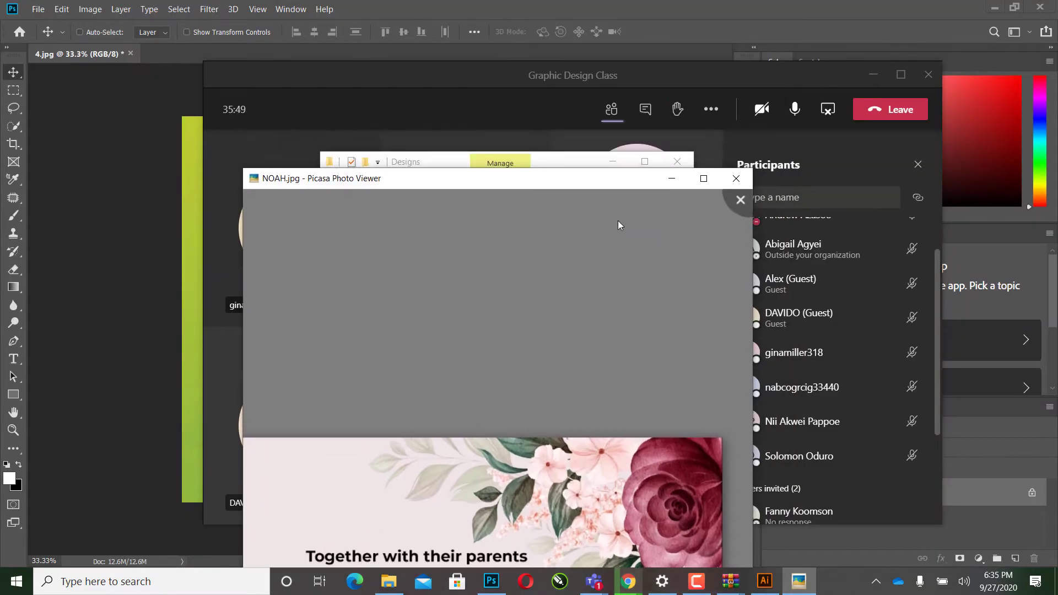
pyautogui.press('Escape')
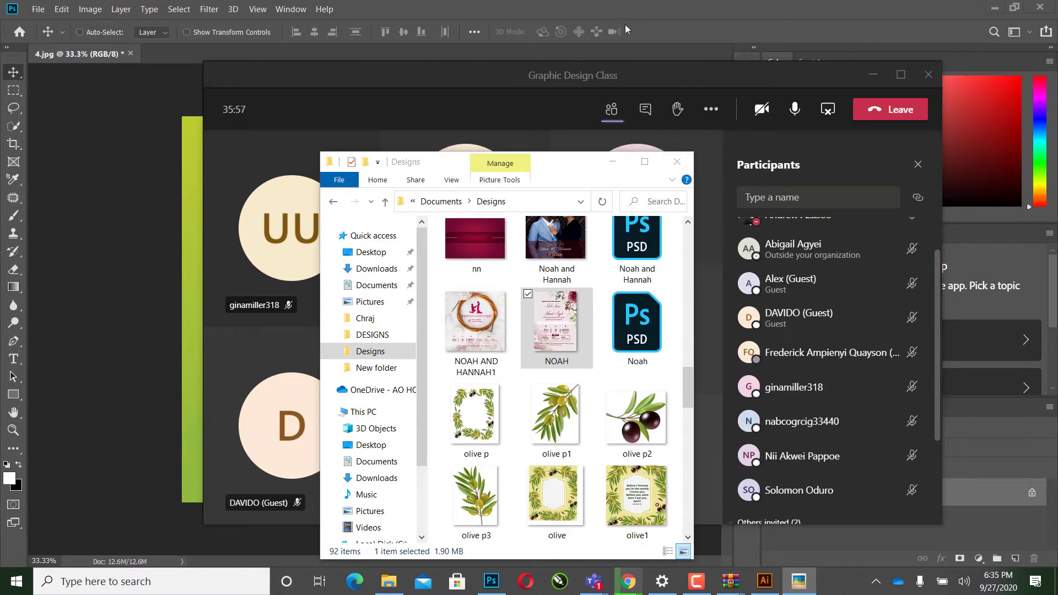
pyautogui.click(684, 25)
pyautogui.moveTo(629, 581)
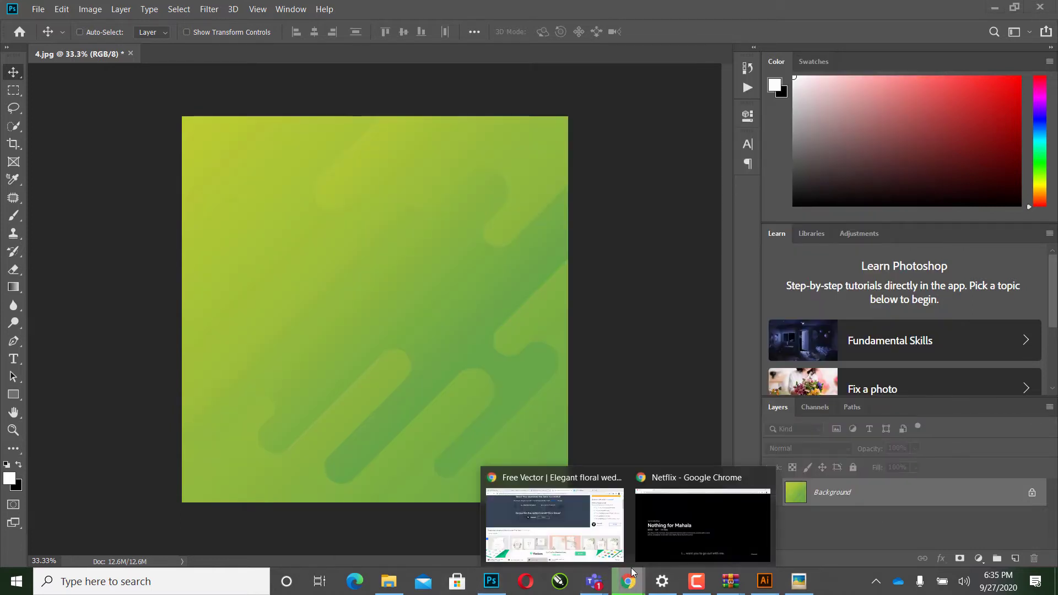
# Step: Scroll through the suggestions on the Freepik floral invitation page
pyautogui.click(609, 524)
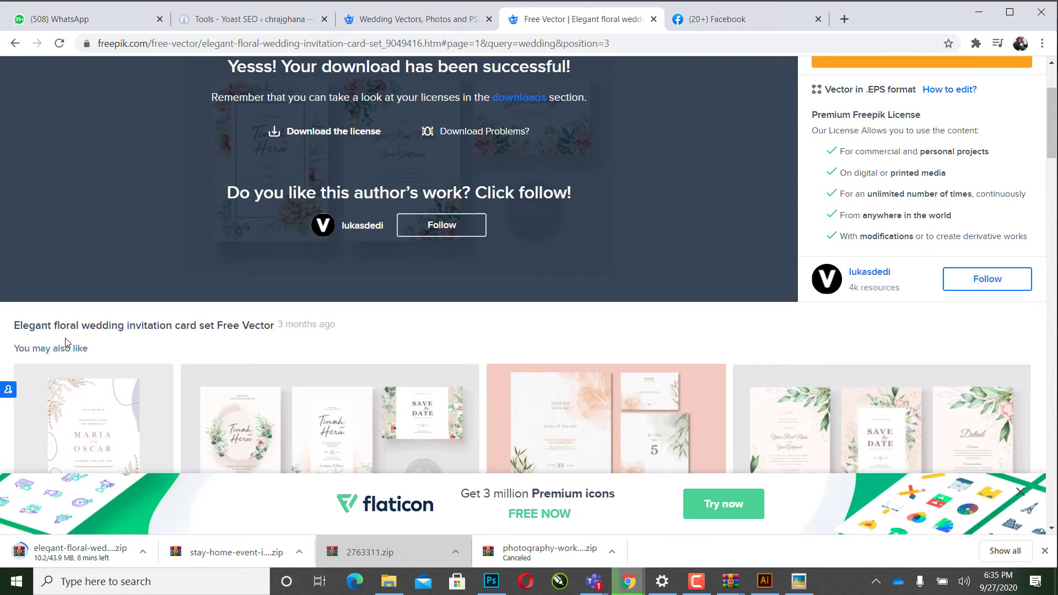
pyautogui.scroll(-3, 640, 305)
pyautogui.moveTo(607, 305)
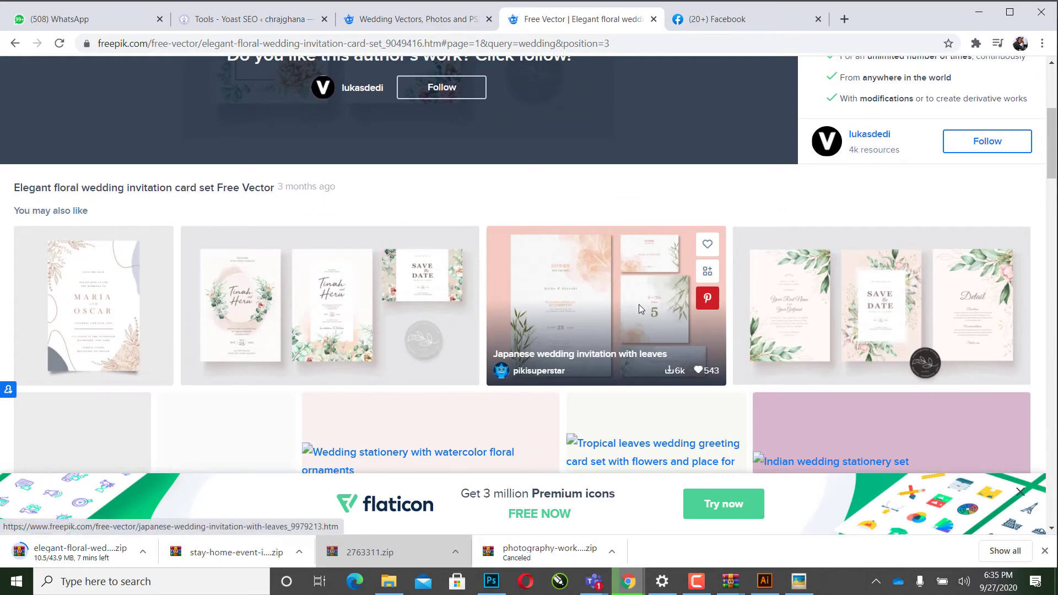
pyautogui.scroll(2, 639, 311)
pyautogui.scroll(1, 633, 311)
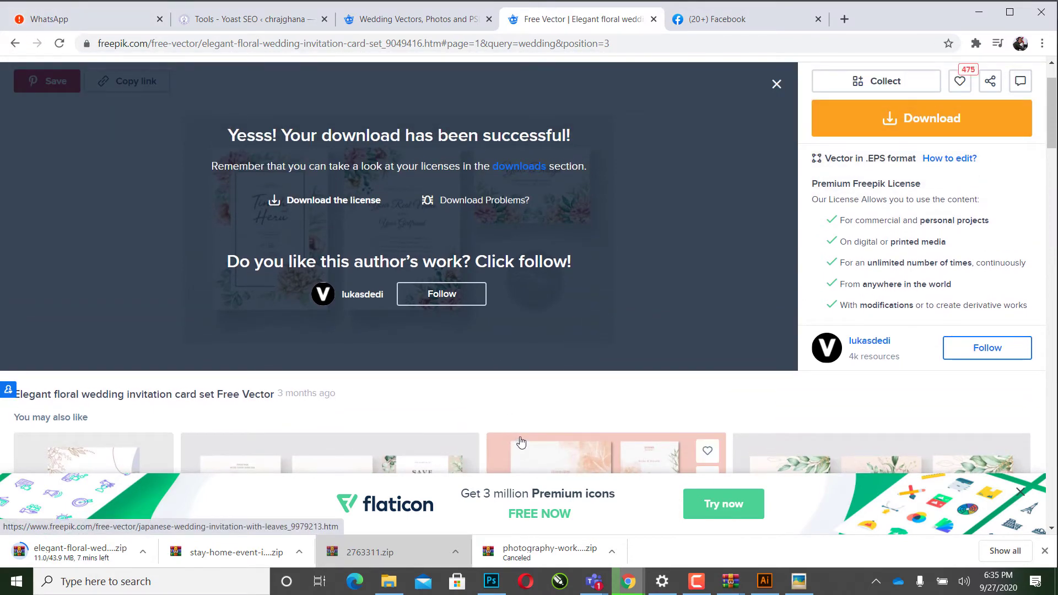
pyautogui.scroll(-1, 521, 443)
pyautogui.scroll(-2, 522, 443)
pyautogui.scroll(-6, 524, 436)
pyautogui.scroll(-5, 529, 419)
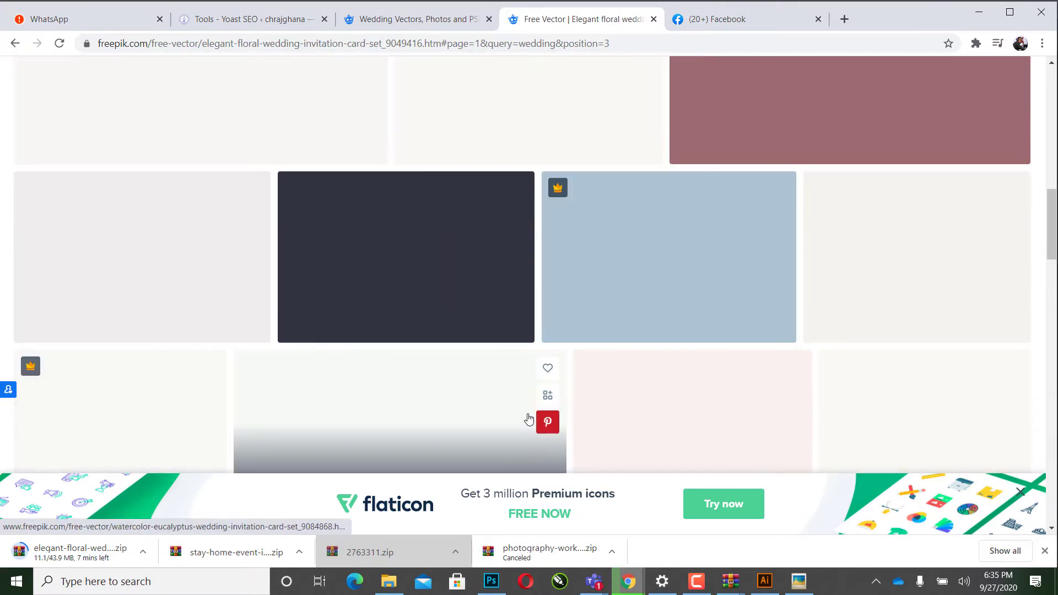
pyautogui.scroll(-3, 529, 421)
pyautogui.scroll(-3, 533, 411)
pyautogui.scroll(-3, 534, 405)
pyautogui.scroll(-10, 539, 406)
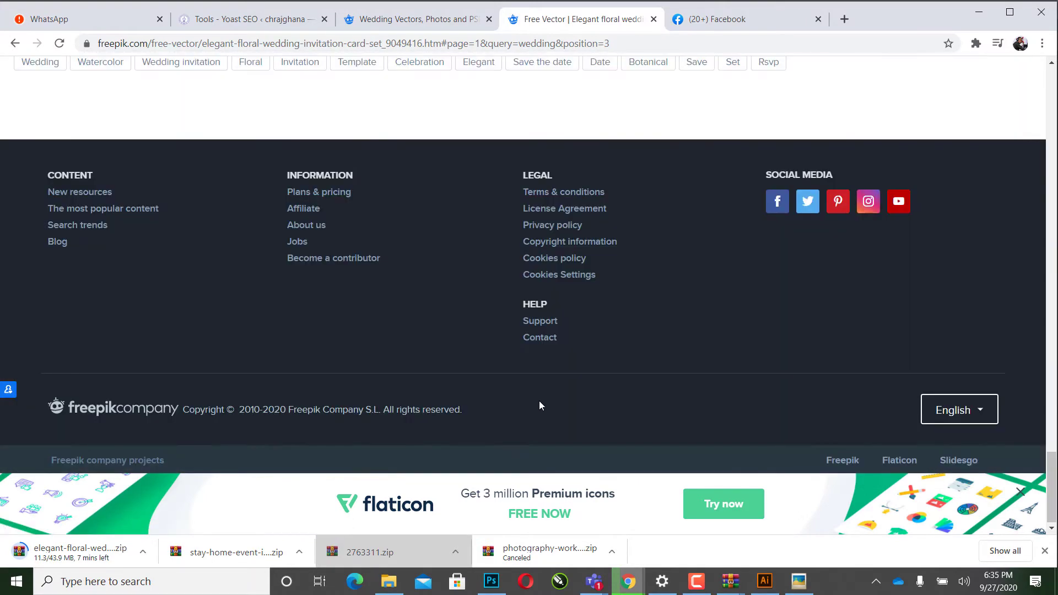
pyautogui.scroll(1, 543, 386)
pyautogui.scroll(2, 551, 419)
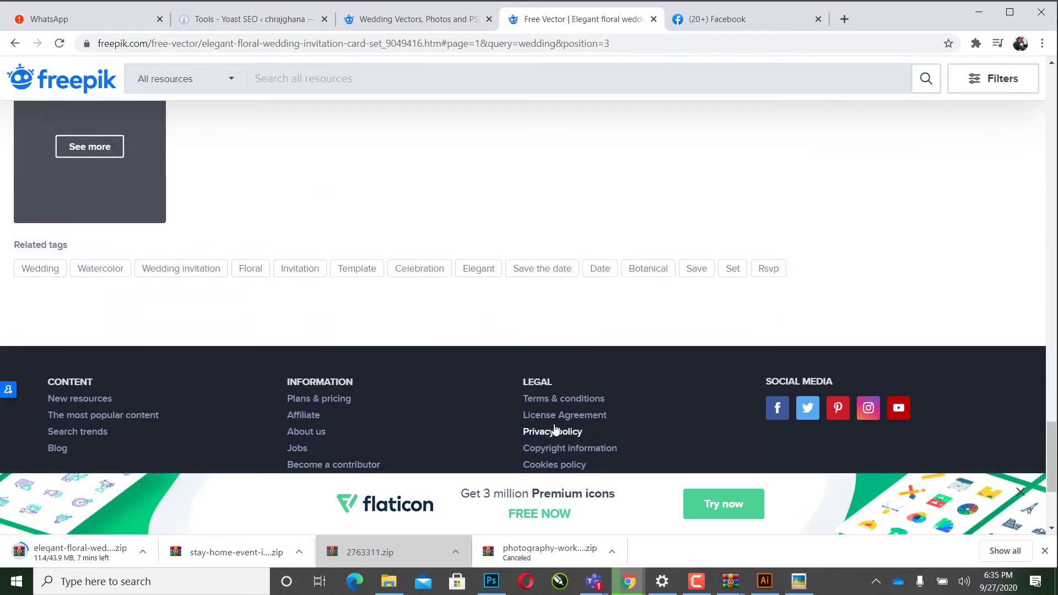
# Step: Browse the 'Wedding Vectors, Photos and PSD' results and scroll back to the top
pyautogui.click(396, 22)
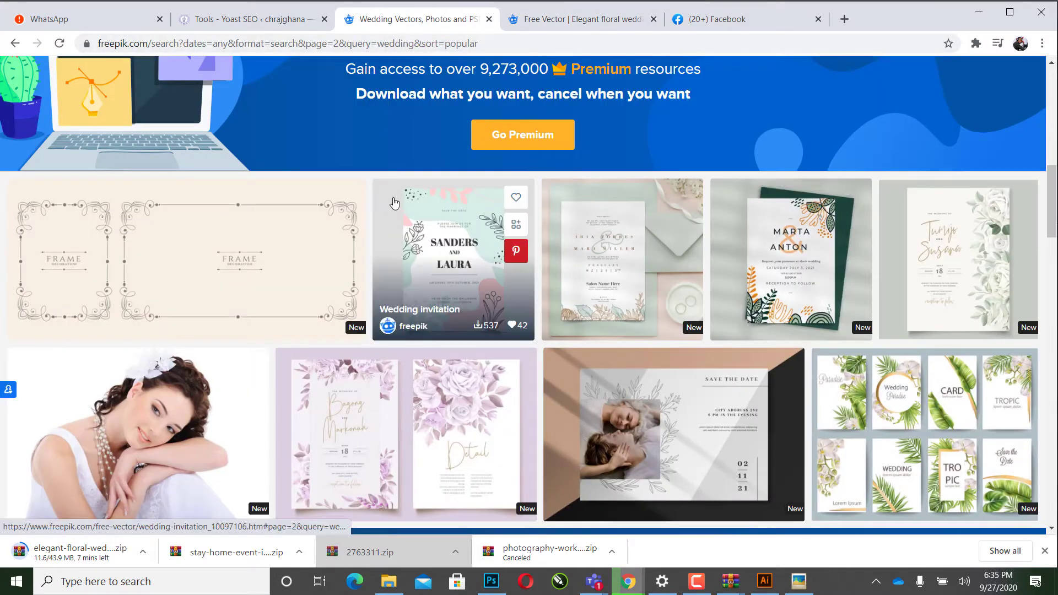
pyautogui.scroll(-2, 378, 234)
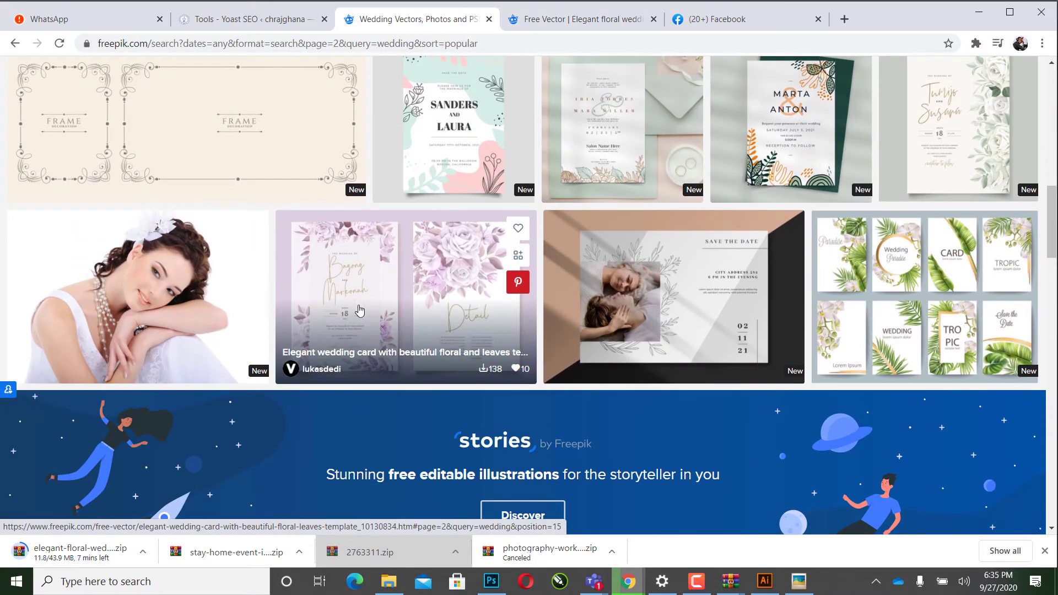
pyautogui.scroll(-1, 419, 337)
pyautogui.scroll(-4, 422, 335)
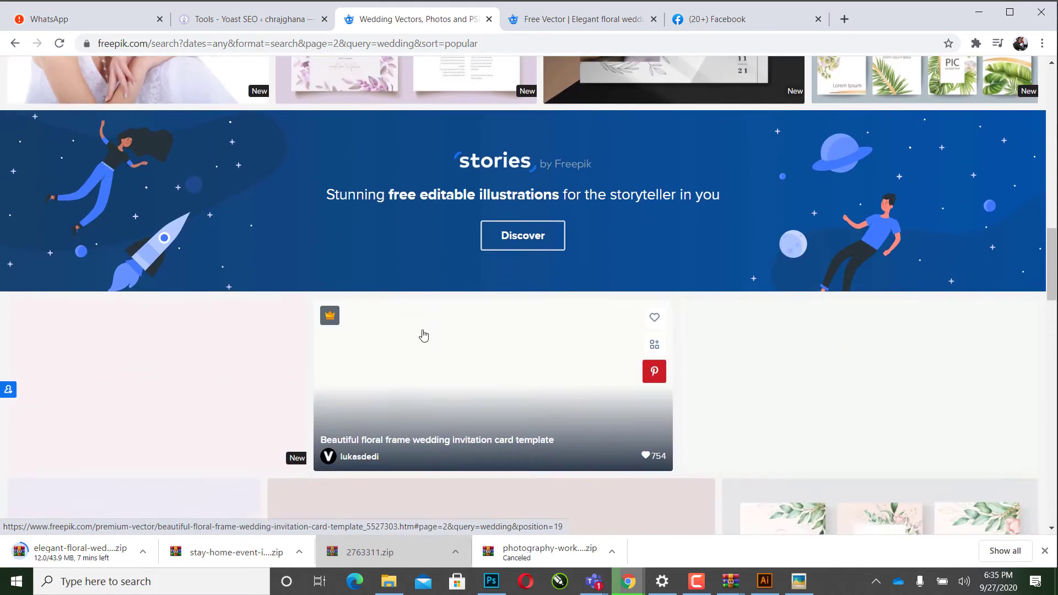
pyautogui.scroll(-5, 424, 332)
pyautogui.scroll(4, 426, 331)
pyautogui.scroll(4, 426, 329)
pyautogui.scroll(-5, 426, 329)
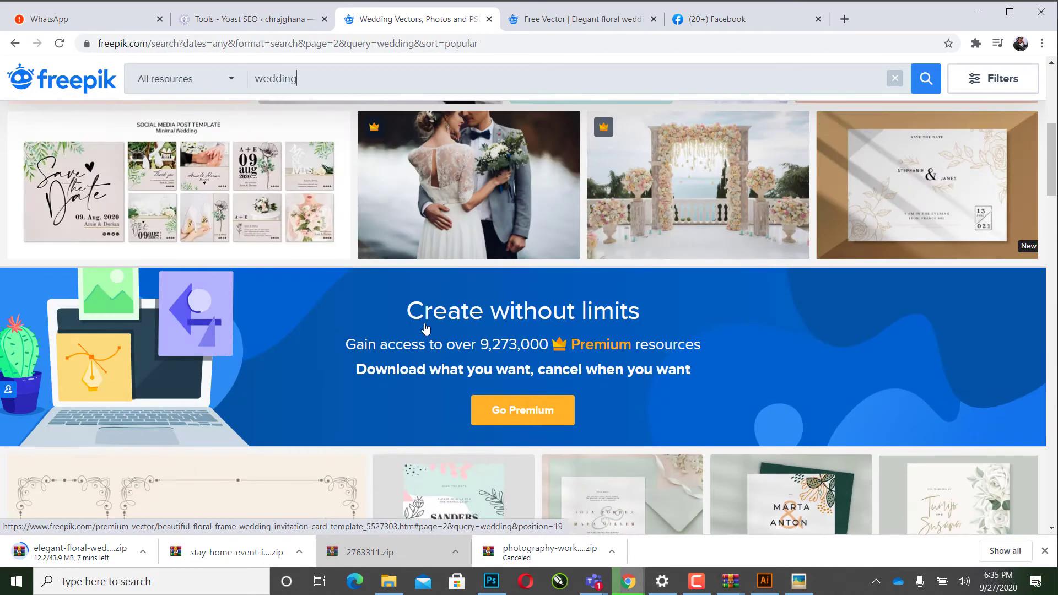
pyautogui.scroll(6, 425, 331)
pyautogui.scroll(-6, 426, 332)
pyautogui.scroll(-3, 426, 333)
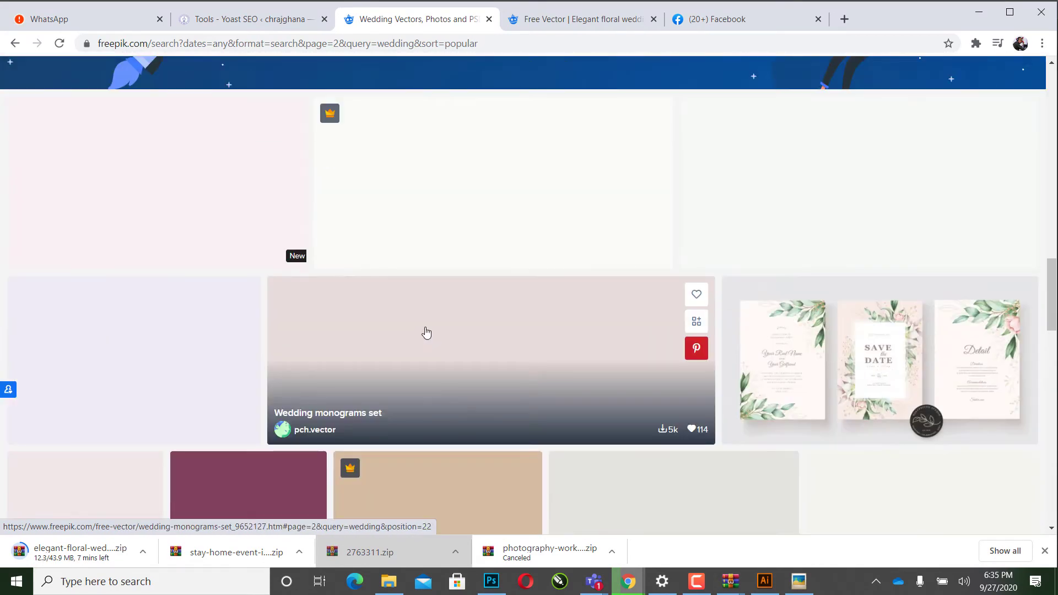
pyautogui.scroll(-4, 455, 353)
pyautogui.scroll(4, 457, 354)
pyautogui.scroll(5, 458, 354)
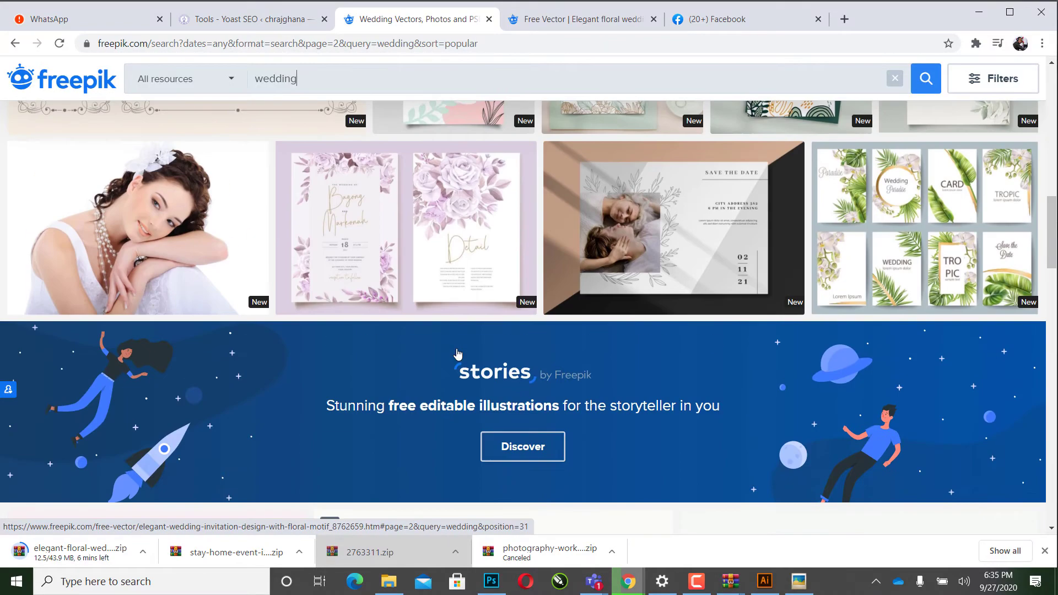
pyautogui.scroll(5, 457, 354)
pyautogui.scroll(5, 458, 353)
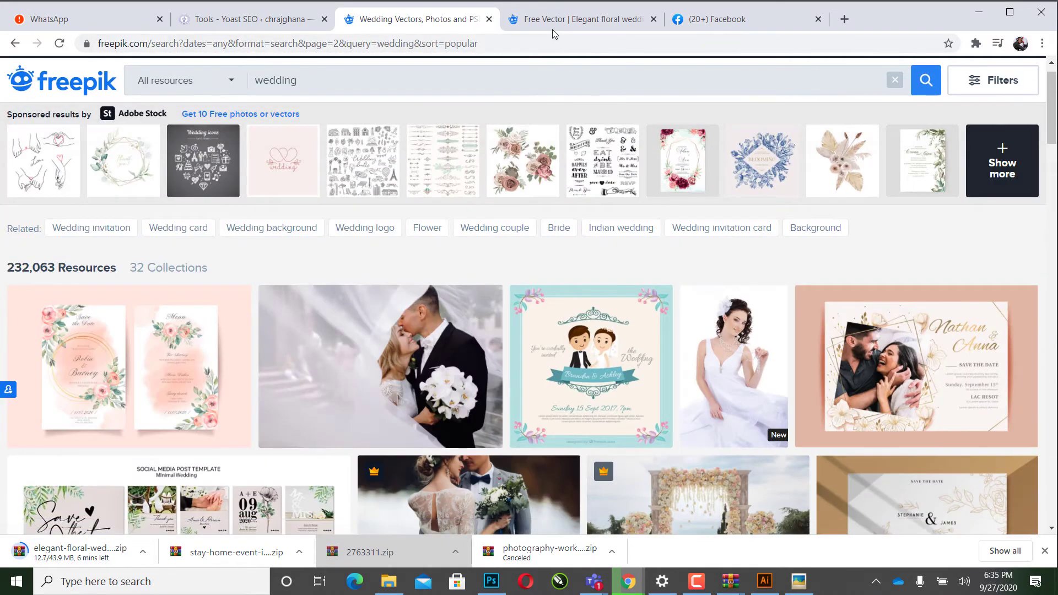
pyautogui.moveTo(468, 494)
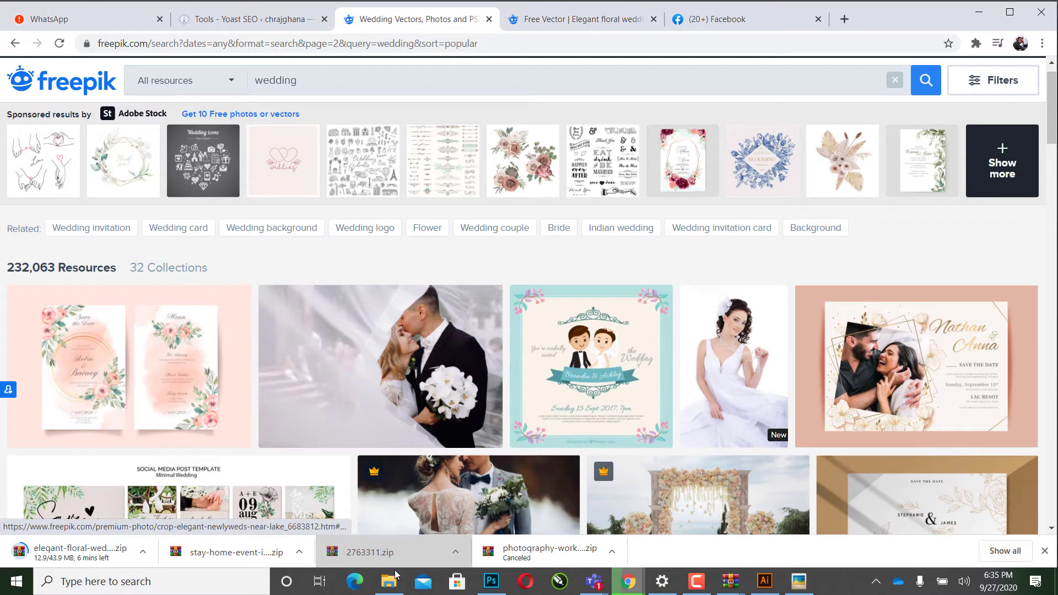
# Step: Open the pink rose wedding invitation zip from Downloads in WinRAR and preview 1515.jpg
pyautogui.click(391, 583)
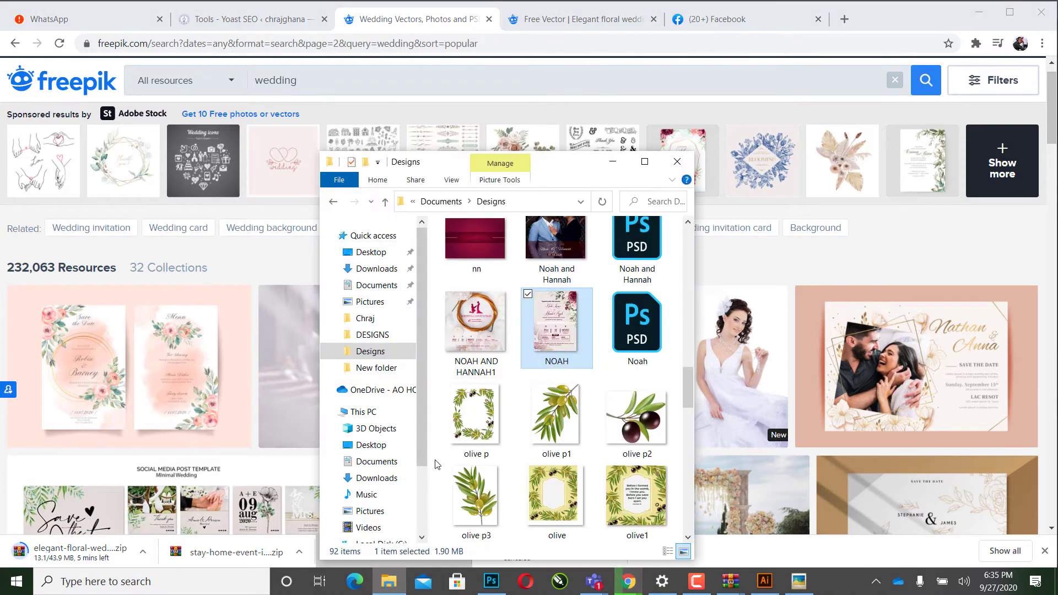
pyautogui.click(382, 270)
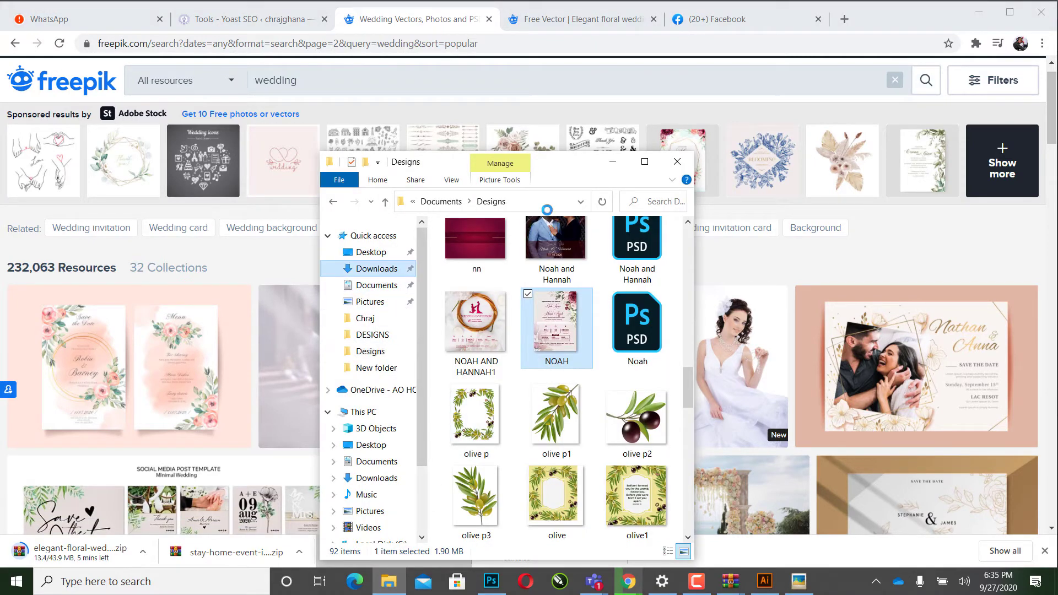
pyautogui.click(645, 162)
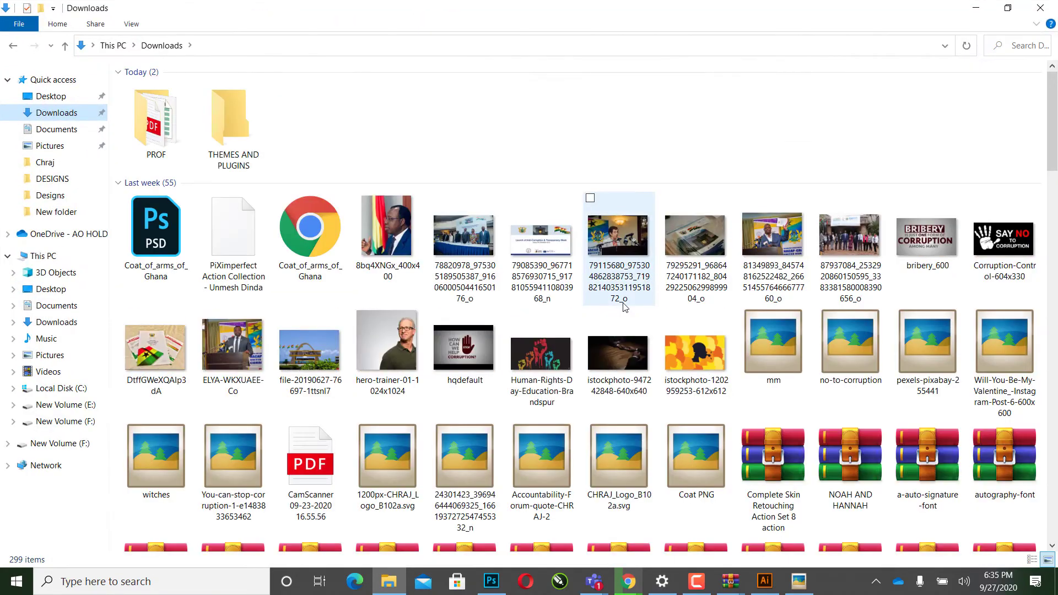
pyautogui.scroll(-5, 608, 331)
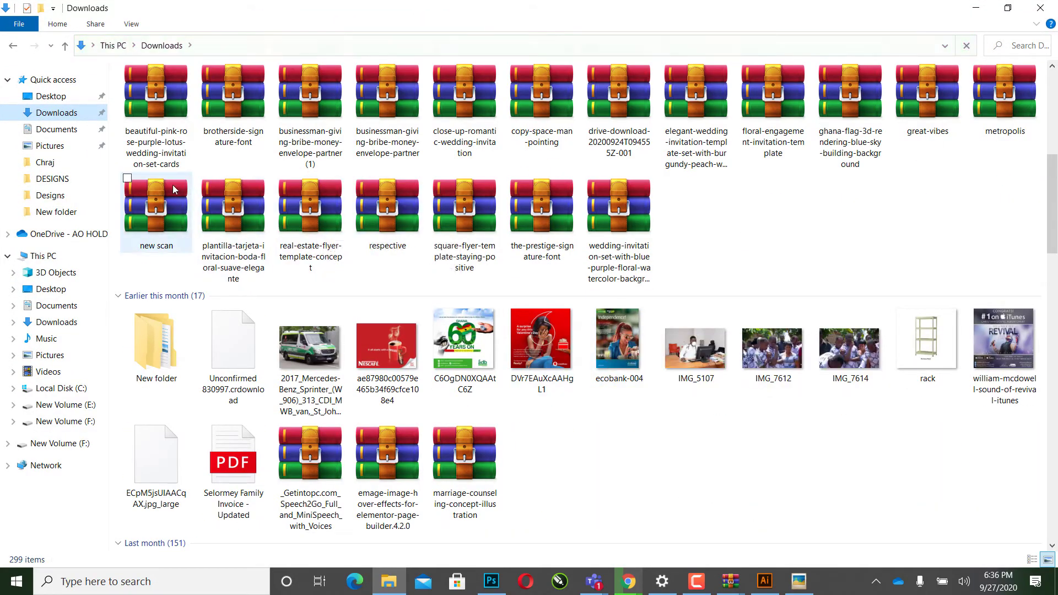
pyautogui.click(162, 95)
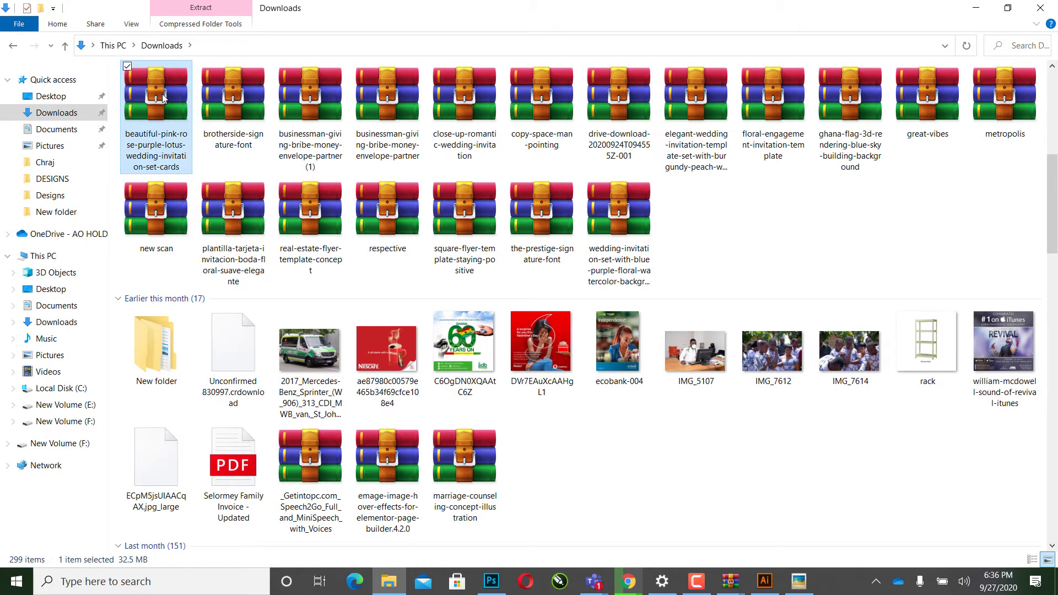
pyautogui.doubleClick(162, 94)
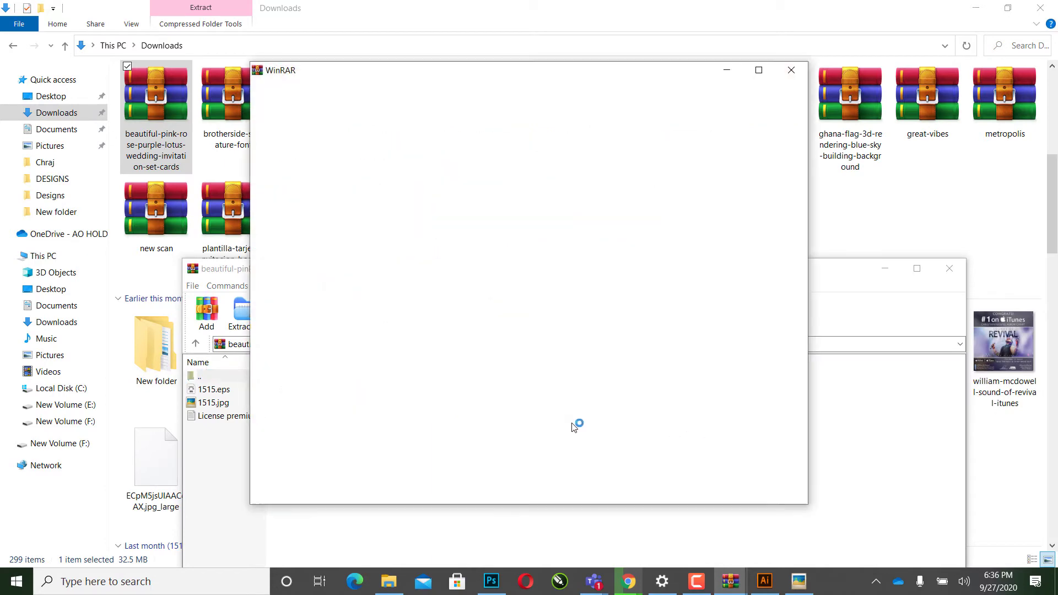
pyautogui.click(792, 70)
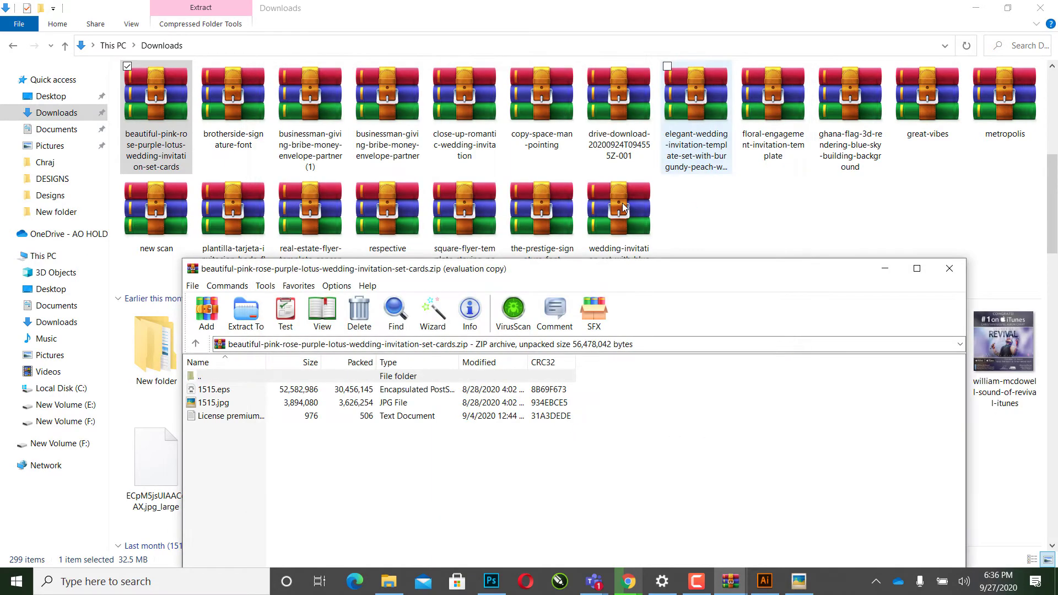
pyautogui.doubleClick(212, 403)
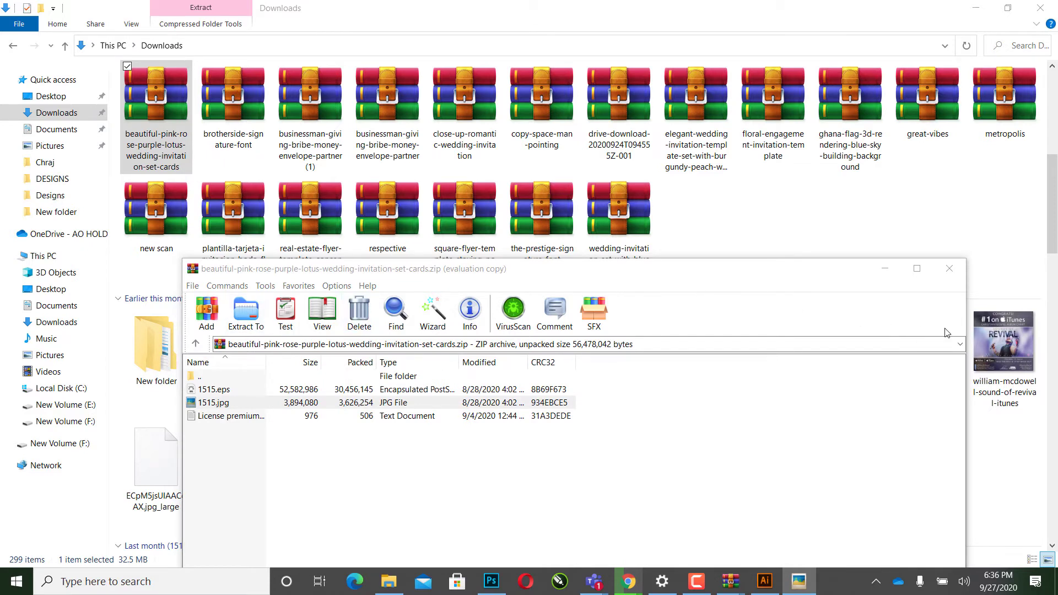
# Step: Open 1515.eps in Illustrator, close the Missing Fonts notice, and zoom in on both cards
pyautogui.doubleClick(494, 391)
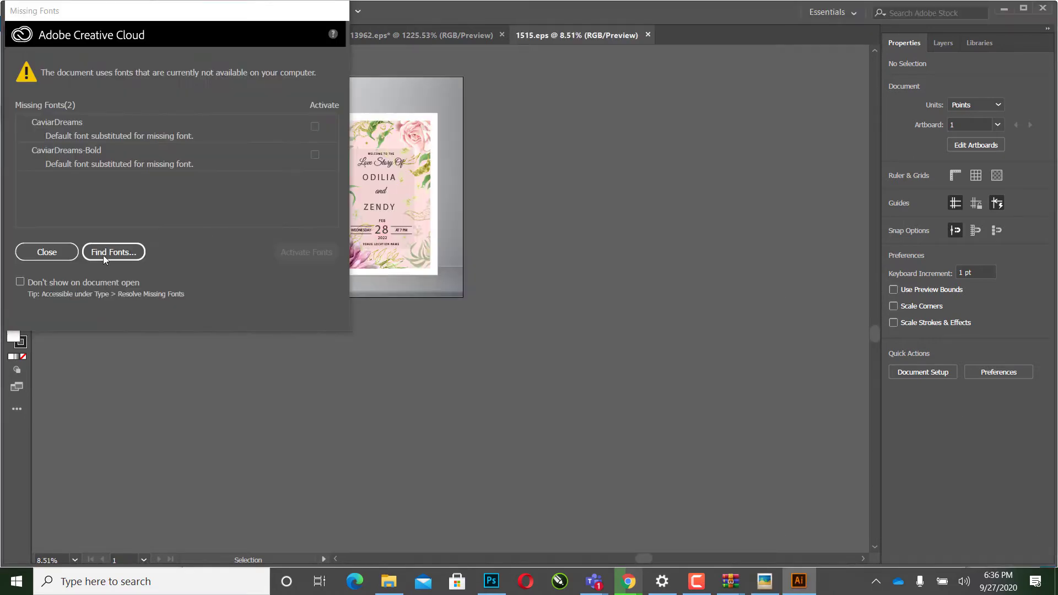
pyautogui.click(47, 252)
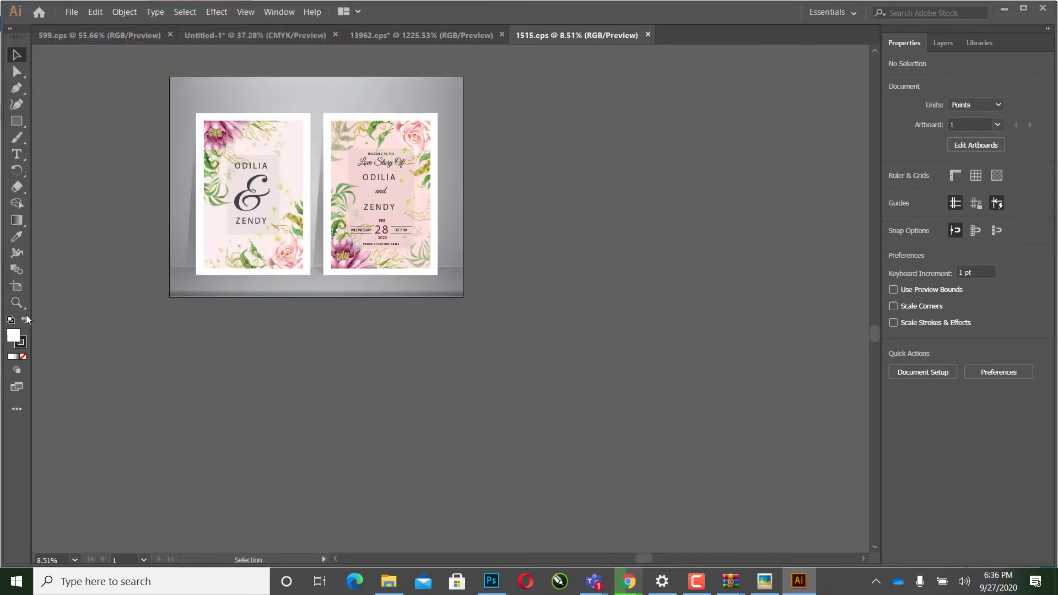
pyautogui.press('z')
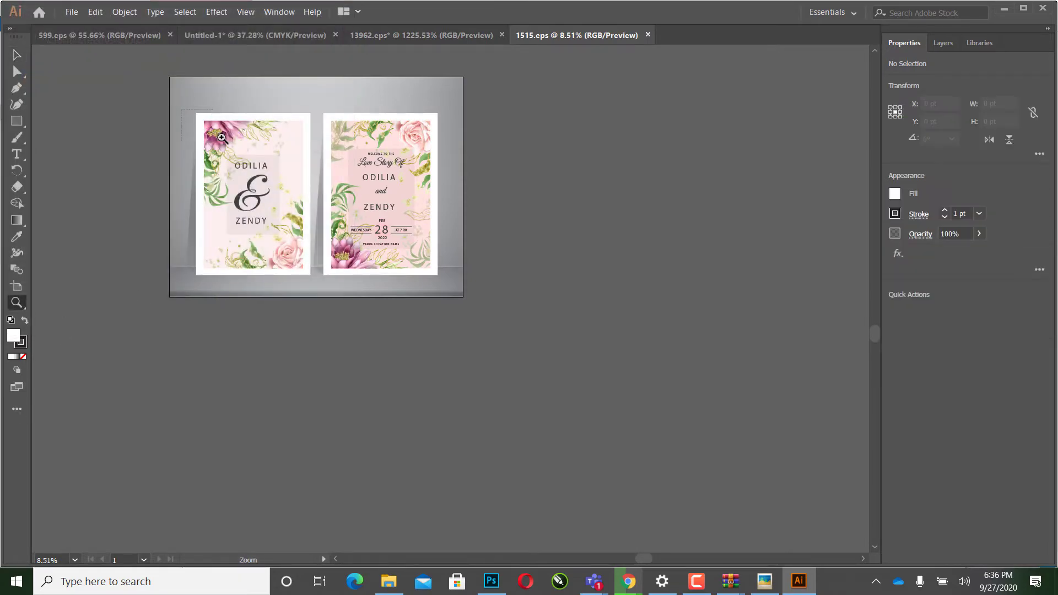
pyautogui.moveTo(221, 138); pyautogui.dragTo(453, 287)
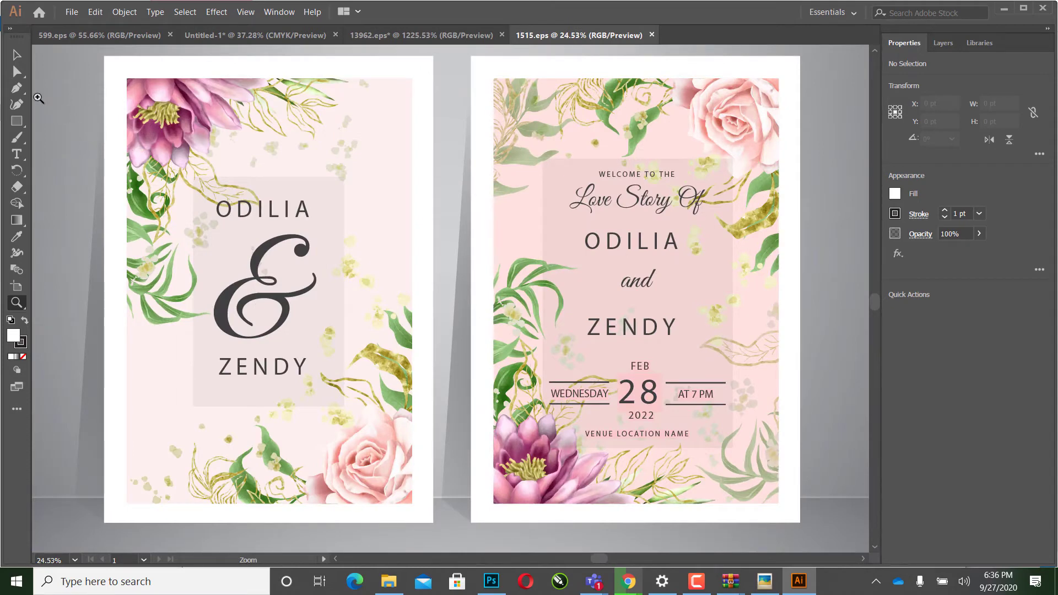
# Step: Delete the grey side shading from the left and right invitation cards
pyautogui.click(17, 54)
pyautogui.click(275, 117)
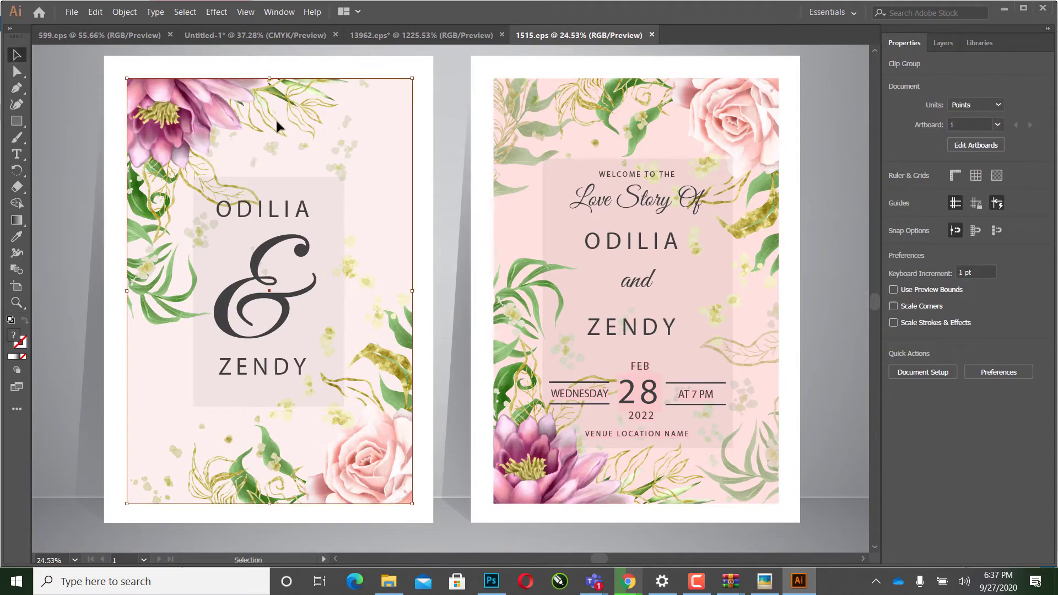
pyautogui.moveTo(196, 184); pyautogui.dragTo(375, 439)
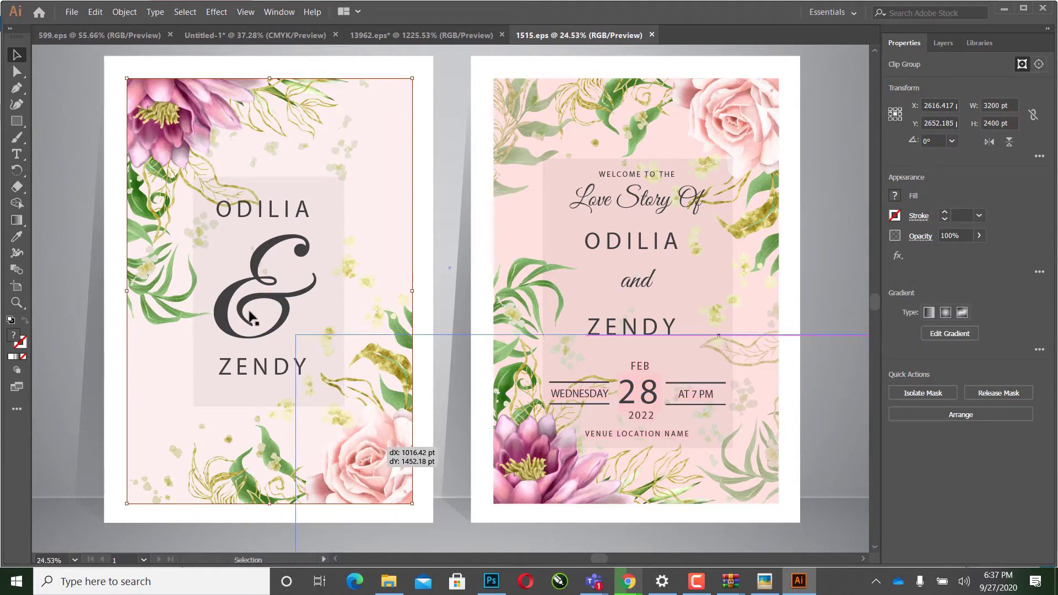
pyautogui.click(110, 76)
pyautogui.moveTo(75, 89)
pyautogui.mouseDown()
pyautogui.moveTo(92, 364)
pyautogui.moveTo(95, 355)
pyautogui.mouseUp()
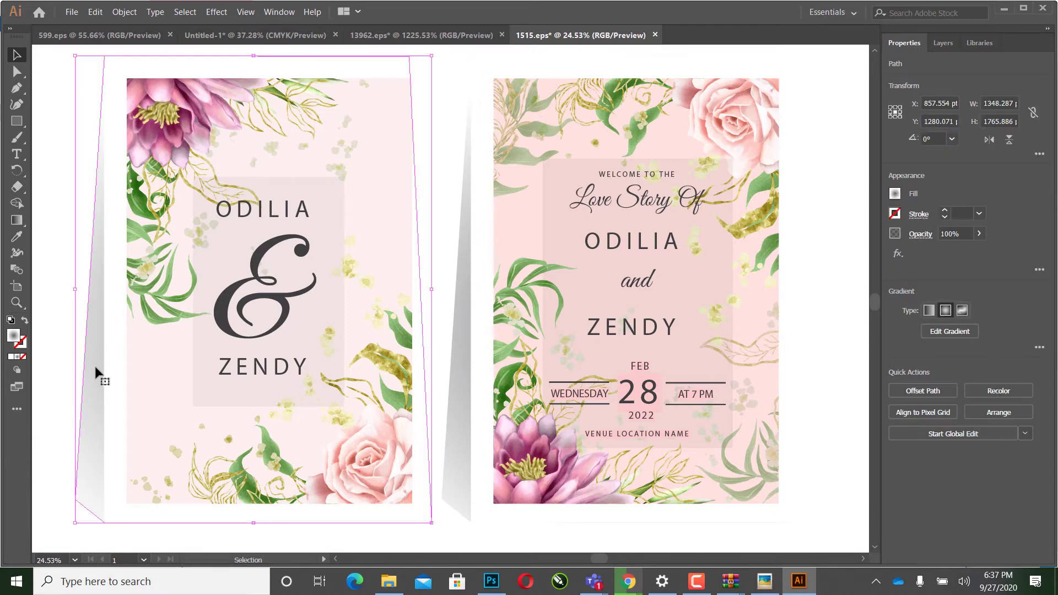
pyautogui.press('Delete')
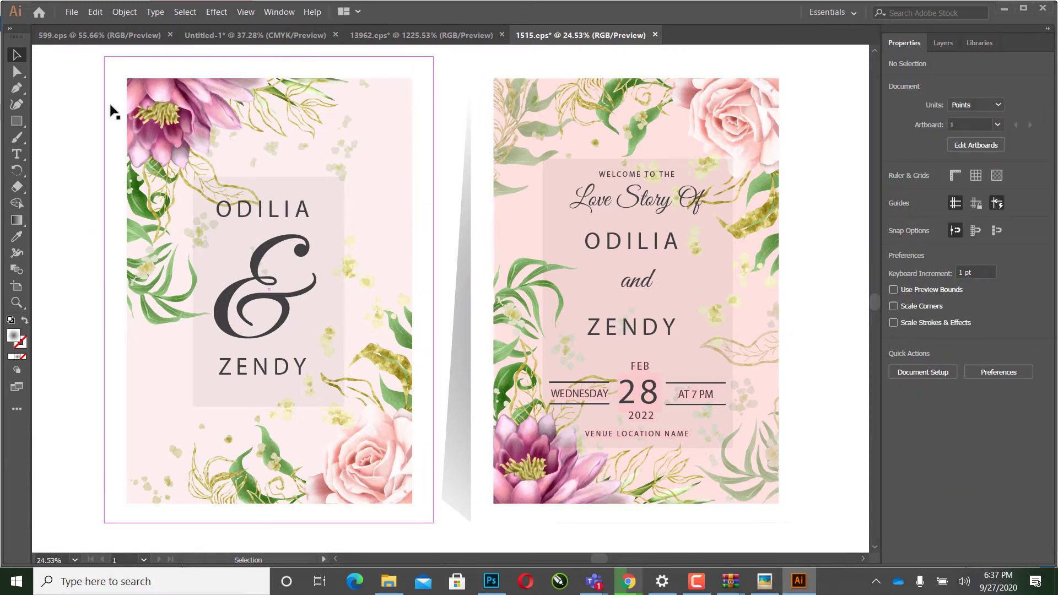
pyautogui.click(469, 309)
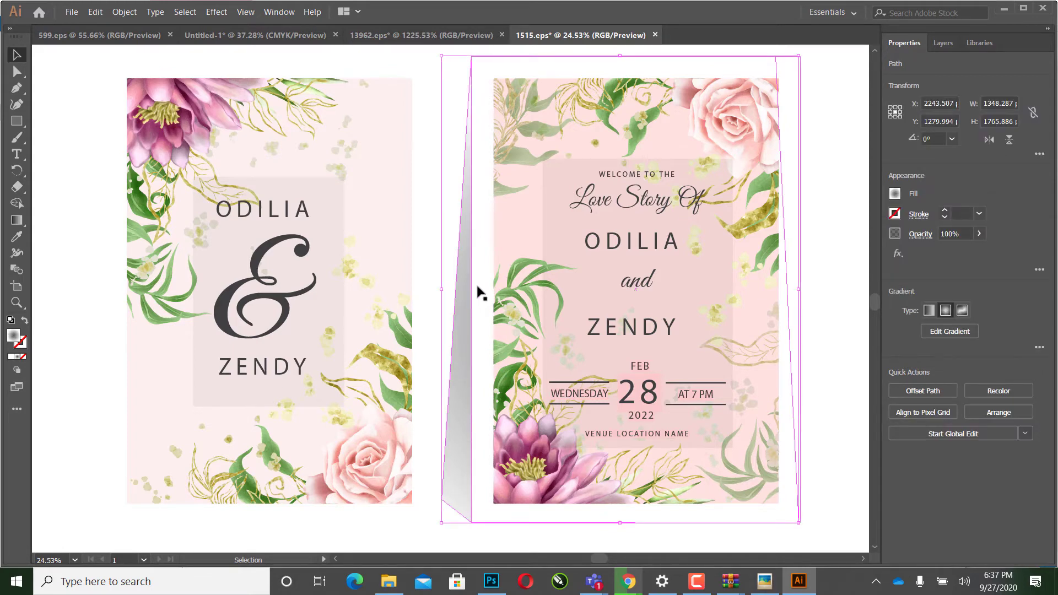
pyautogui.press('Delete')
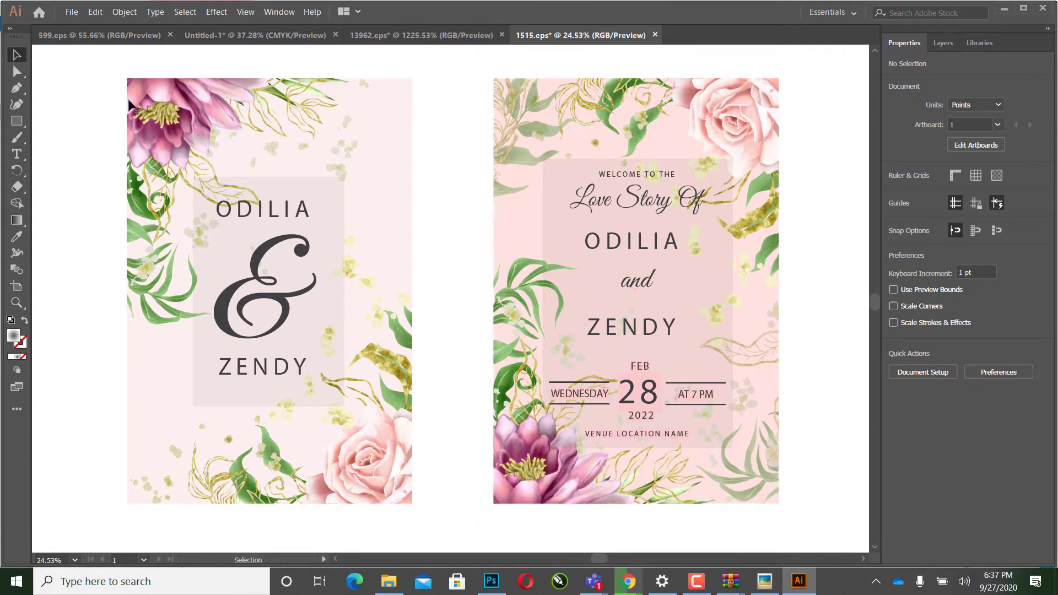
# Step: Marquee-select the left card for removal, then select the remaining card's invitation text group
pyautogui.moveTo(95, 66)
pyautogui.mouseDown()
pyautogui.moveTo(436, 511)
pyautogui.moveTo(434, 526)
pyautogui.moveTo(424, 522)
pyautogui.mouseUp()
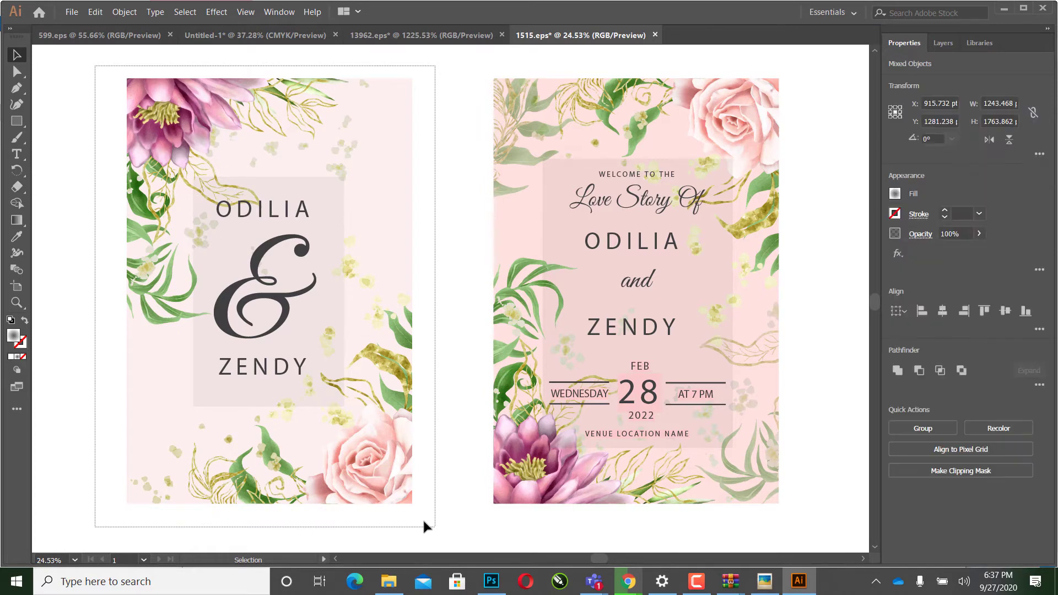
pyautogui.click(470, 395)
pyautogui.hotkey('ctrl', 'z')
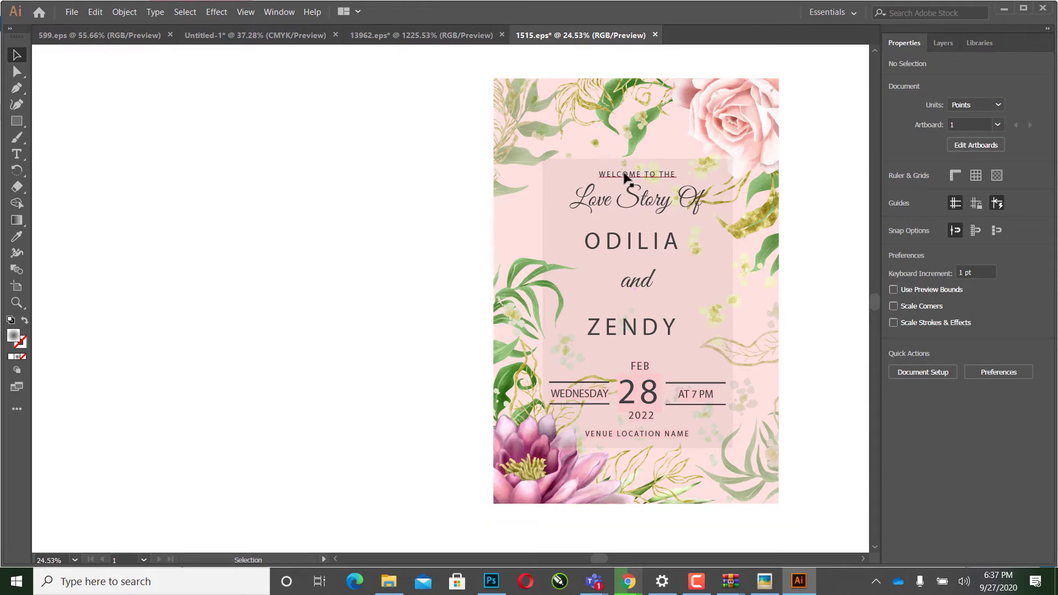
pyautogui.click(625, 175)
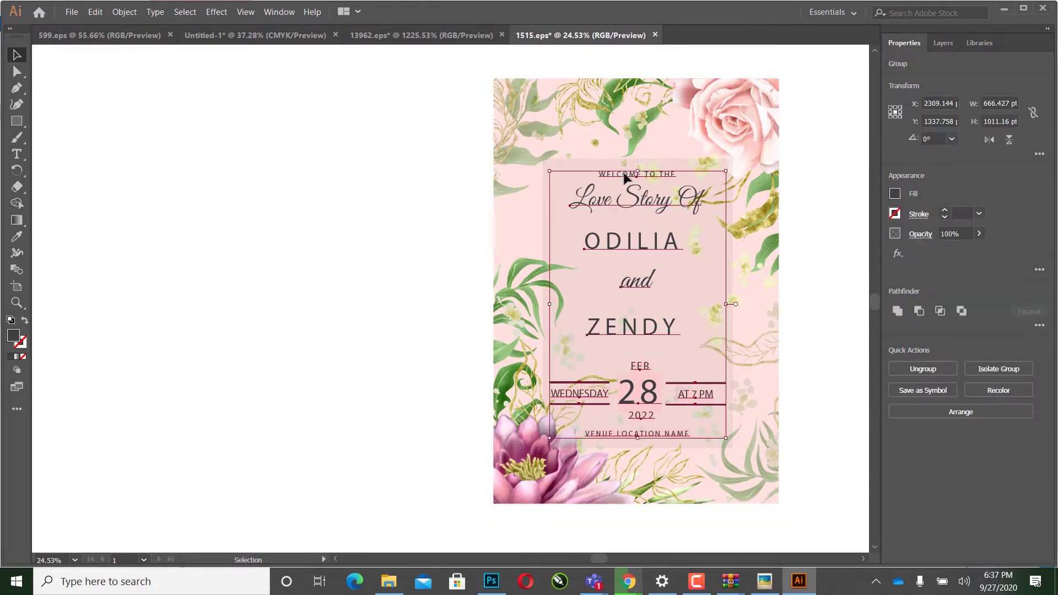
pyautogui.click(317, 168)
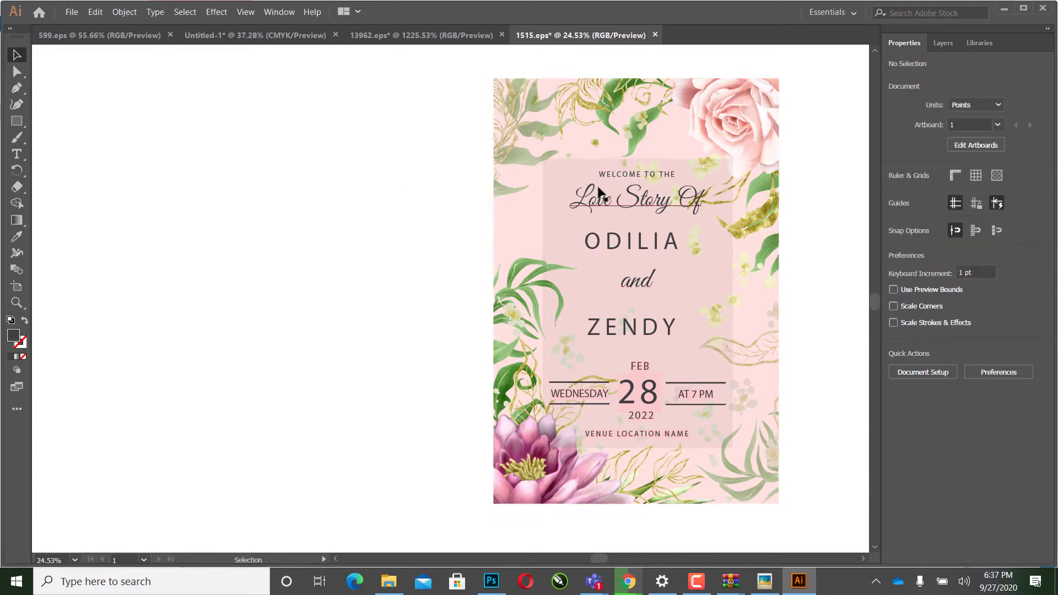
pyautogui.click(618, 176)
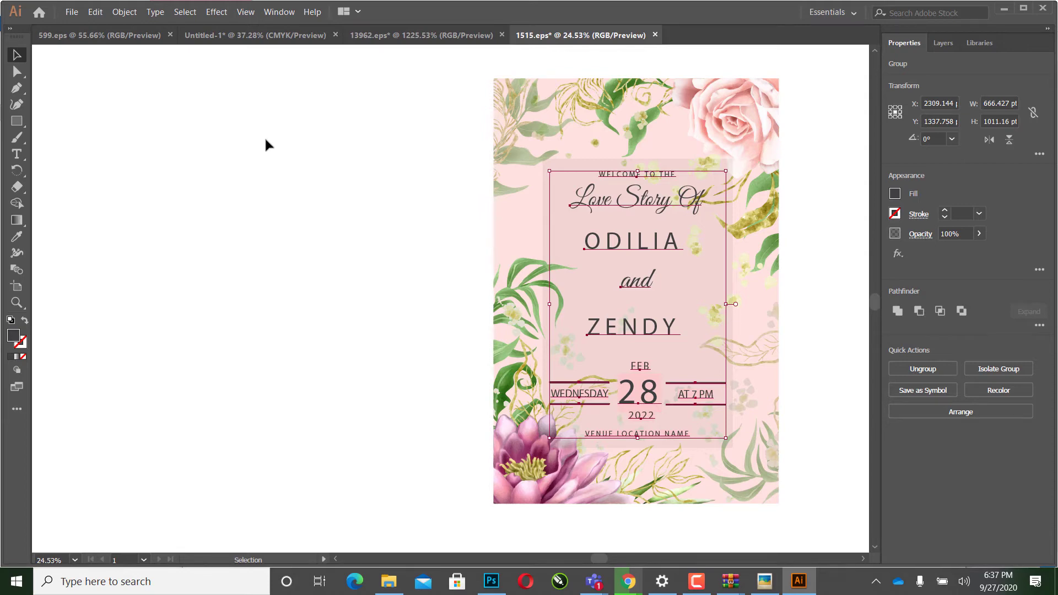
pyautogui.moveTo(629, 581)
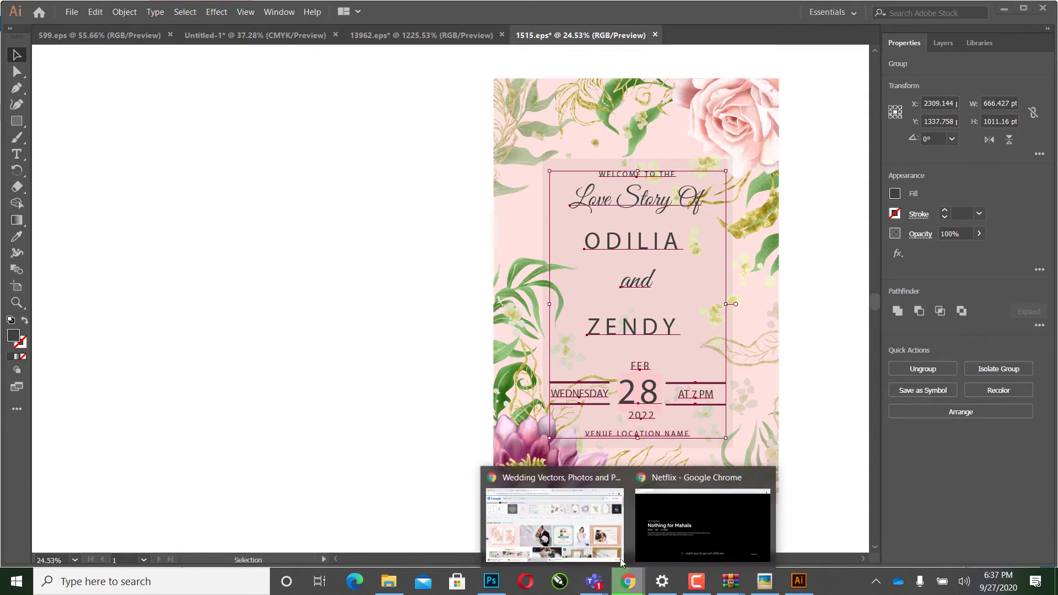
# Step: Scroll through the Freepik wedding search results in Chrome
pyautogui.click(621, 563)
pyautogui.scroll(-1, 463, 361)
pyautogui.scroll(1, 463, 361)
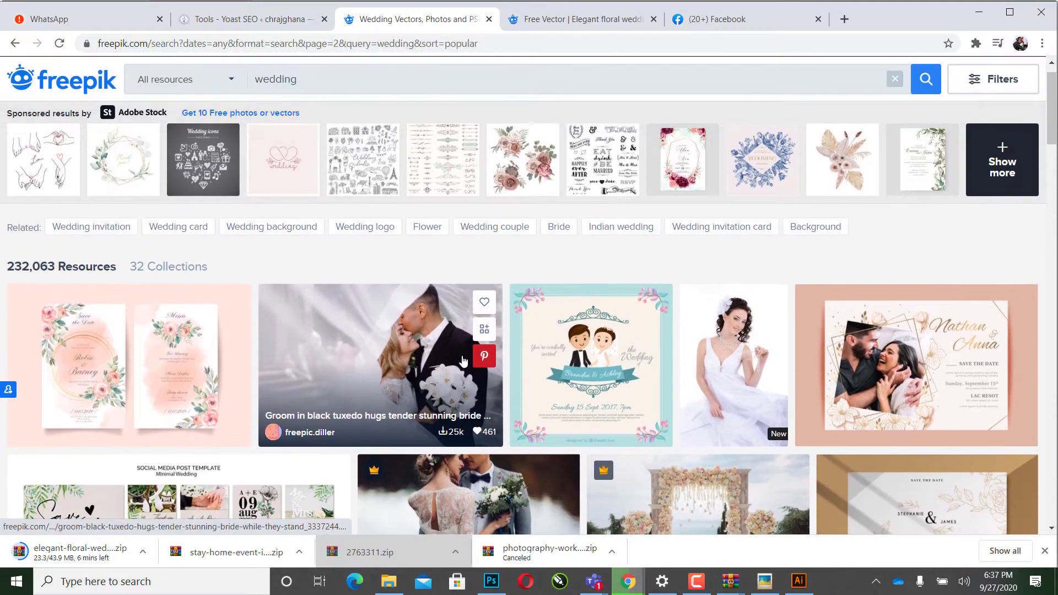
pyautogui.scroll(-5, 462, 361)
pyautogui.scroll(-2, 462, 361)
pyautogui.scroll(-3, 462, 361)
pyautogui.scroll(-3, 462, 361)
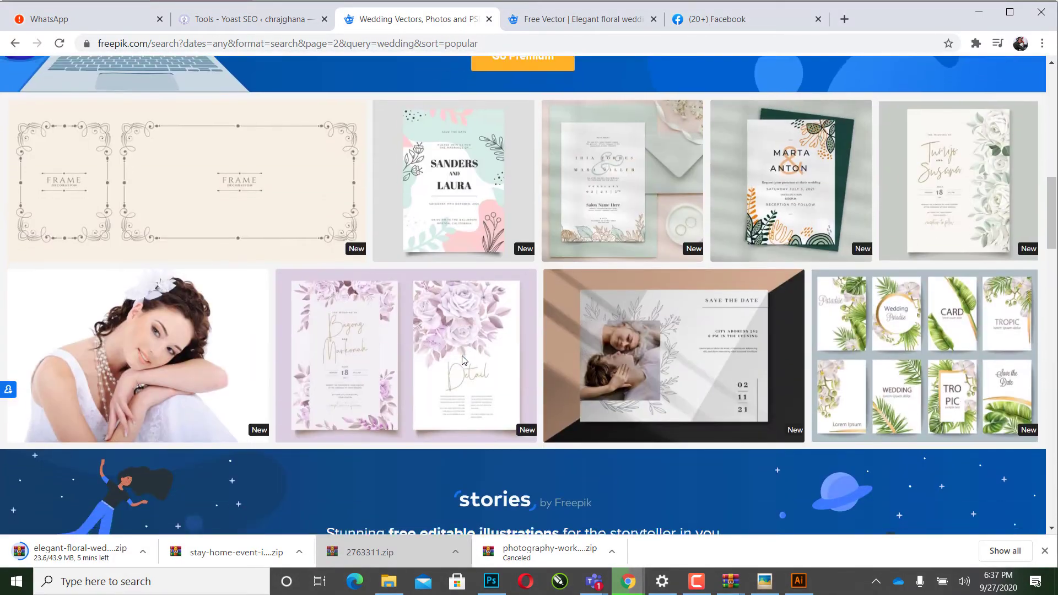
pyautogui.scroll(-2, 463, 360)
pyautogui.scroll(-1, 464, 359)
pyautogui.scroll(-2, 463, 360)
pyautogui.scroll(-3, 463, 360)
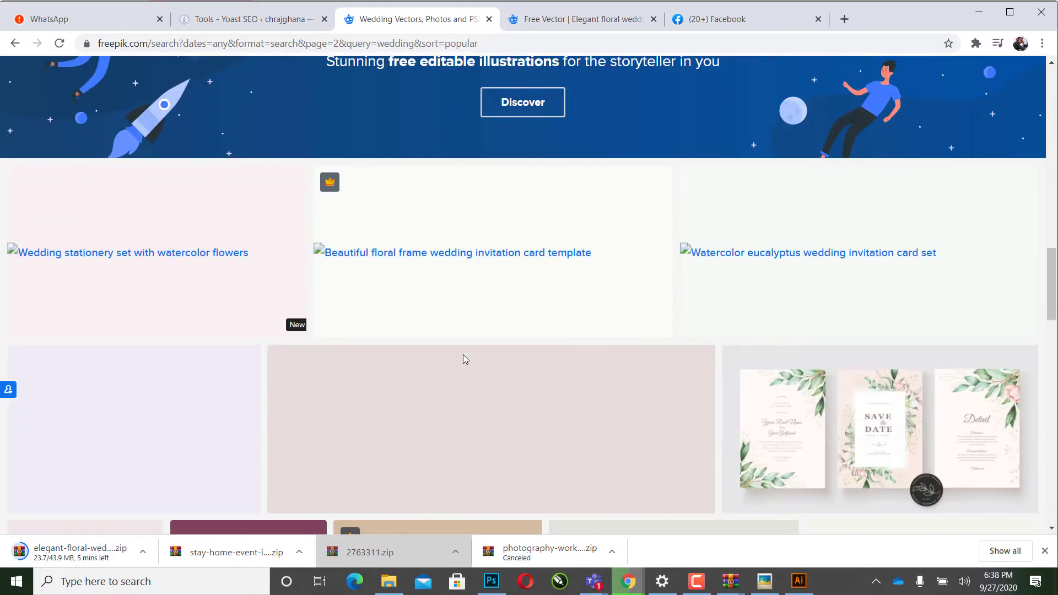
pyautogui.scroll(4, 463, 359)
pyautogui.scroll(4, 463, 360)
pyautogui.scroll(4, 463, 360)
pyautogui.scroll(4, 463, 360)
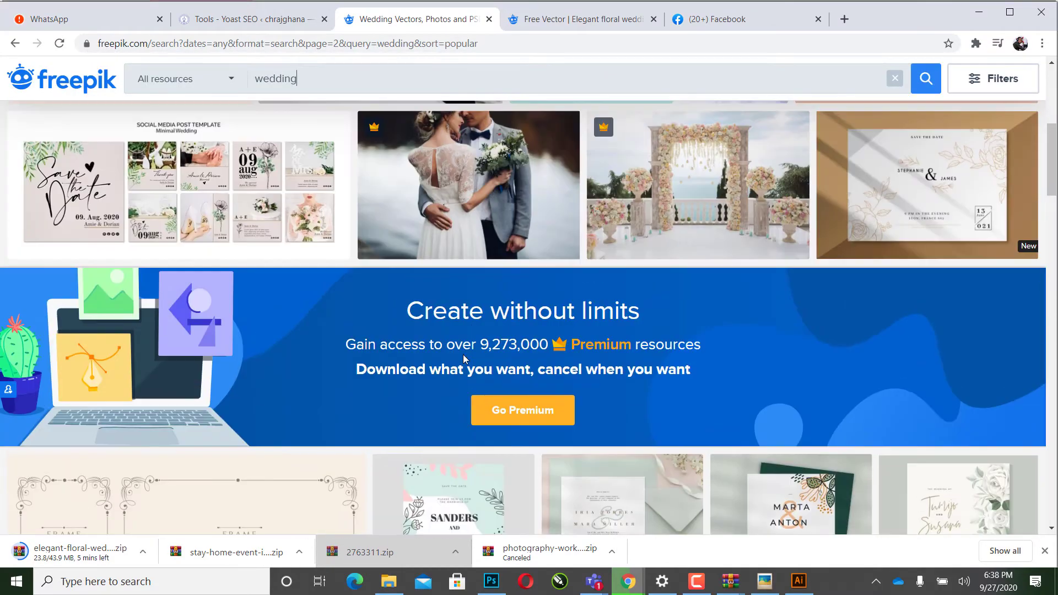
pyautogui.scroll(5, 464, 358)
pyautogui.scroll(2, 463, 358)
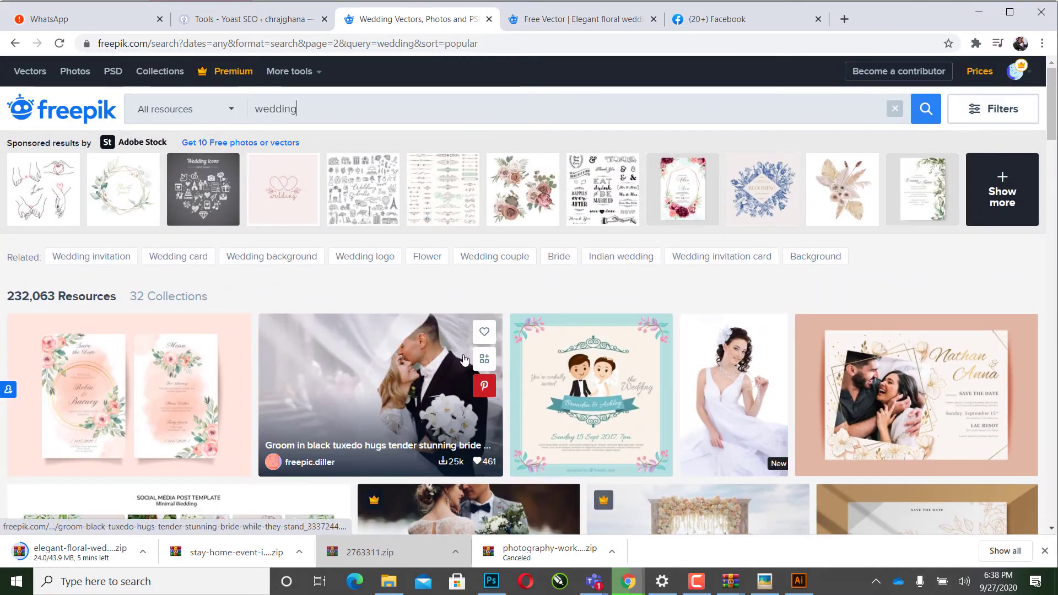
# Step: Replace 'wedding' in the Freepik search box with 'design elements'
pyautogui.doubleClick(276, 109)
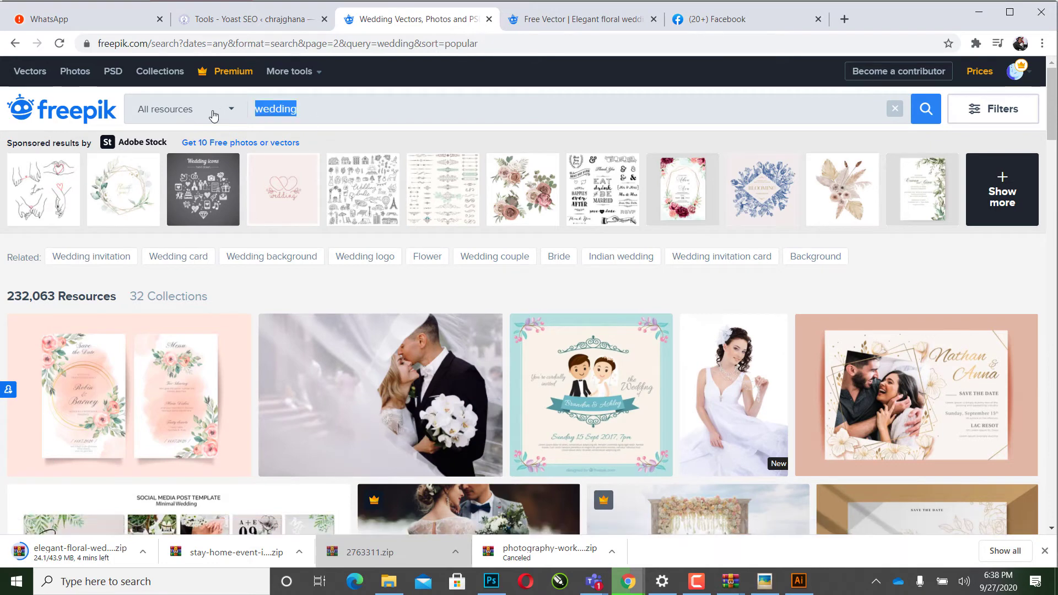
pyautogui.write('e')
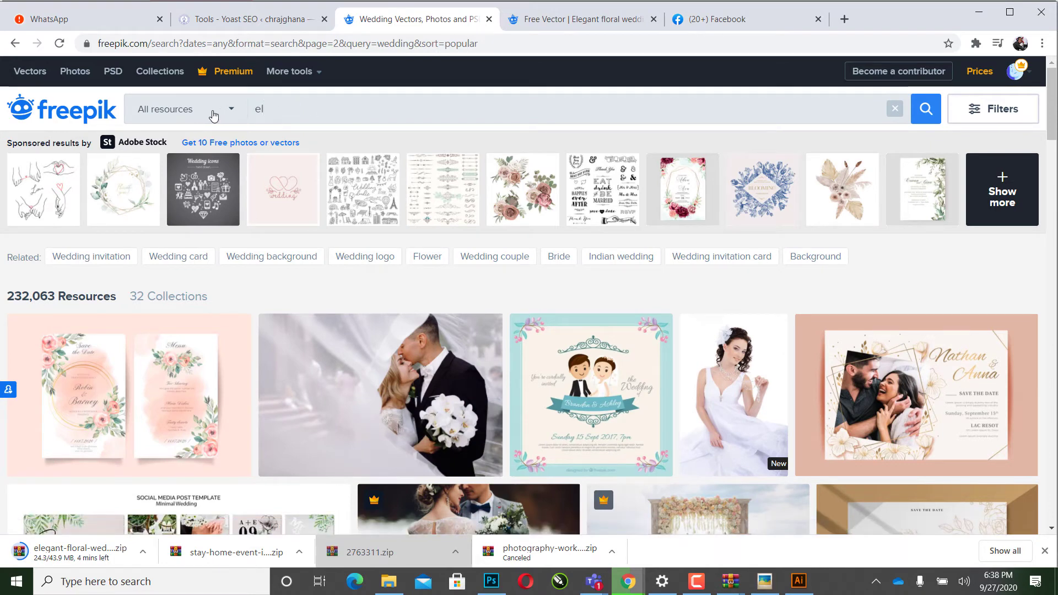
pyautogui.press('BackSpace')
pyautogui.write('desi')
pyautogui.write('n')
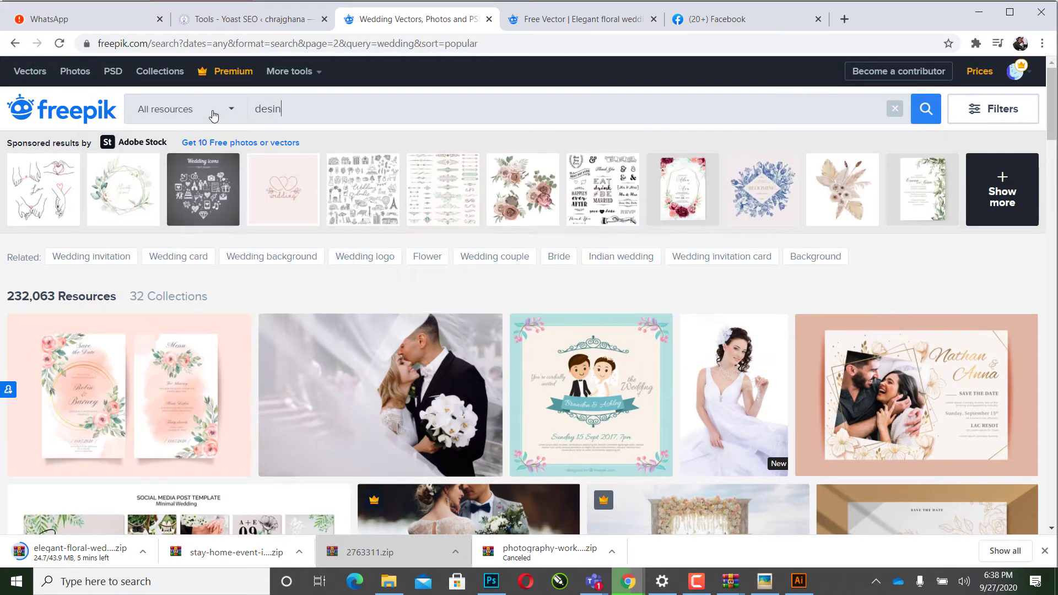
pyautogui.press('BackSpace')
pyautogui.write('gn')
pyautogui.write(' element')
pyautogui.write('s')
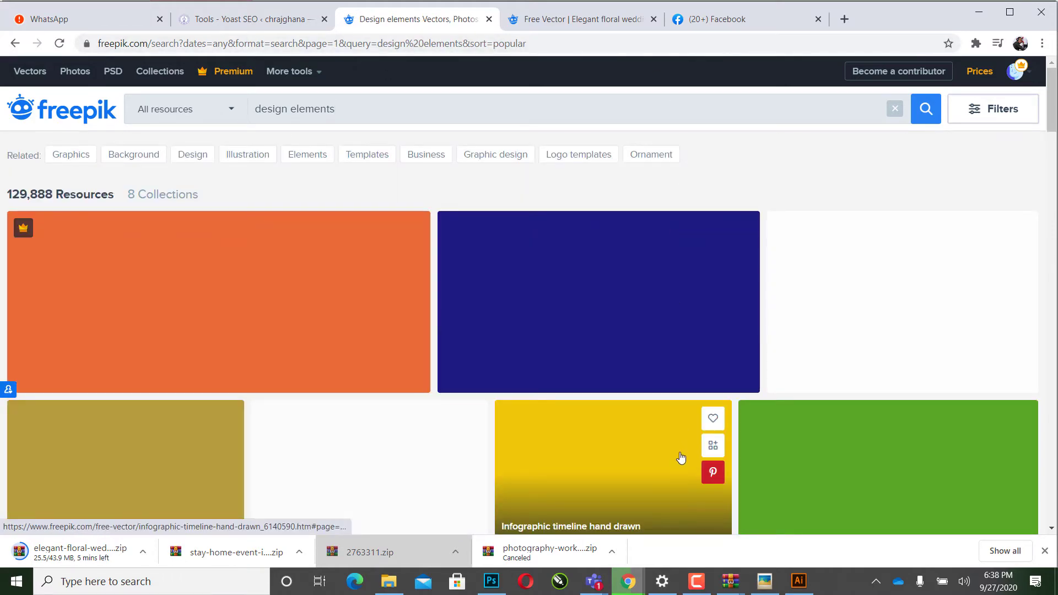
pyautogui.moveTo(599, 302)
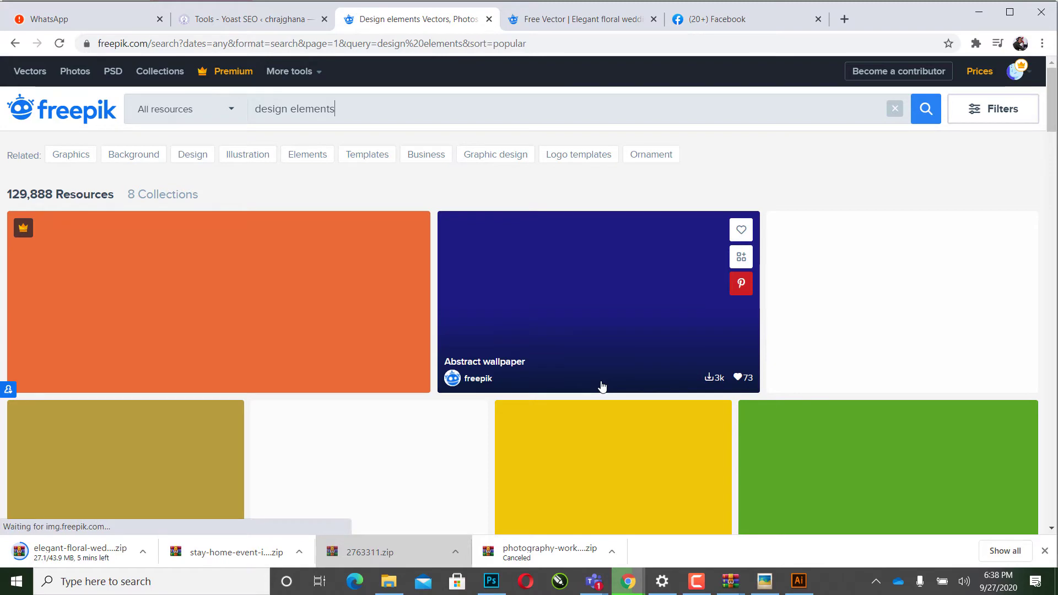
# Step: Browse the design elements results, then return to the invitation design
pyautogui.scroll(-3, 596, 465)
pyautogui.scroll(-2, 596, 464)
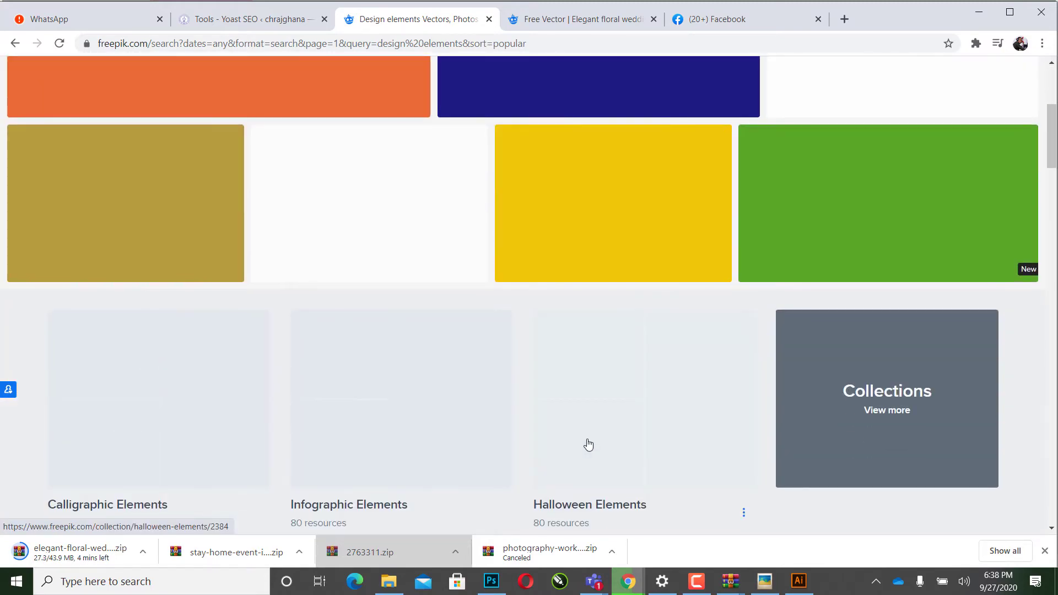
pyautogui.scroll(5, 586, 461)
pyautogui.scroll(-5, 586, 435)
pyautogui.scroll(-3, 586, 425)
pyautogui.scroll(5, 576, 421)
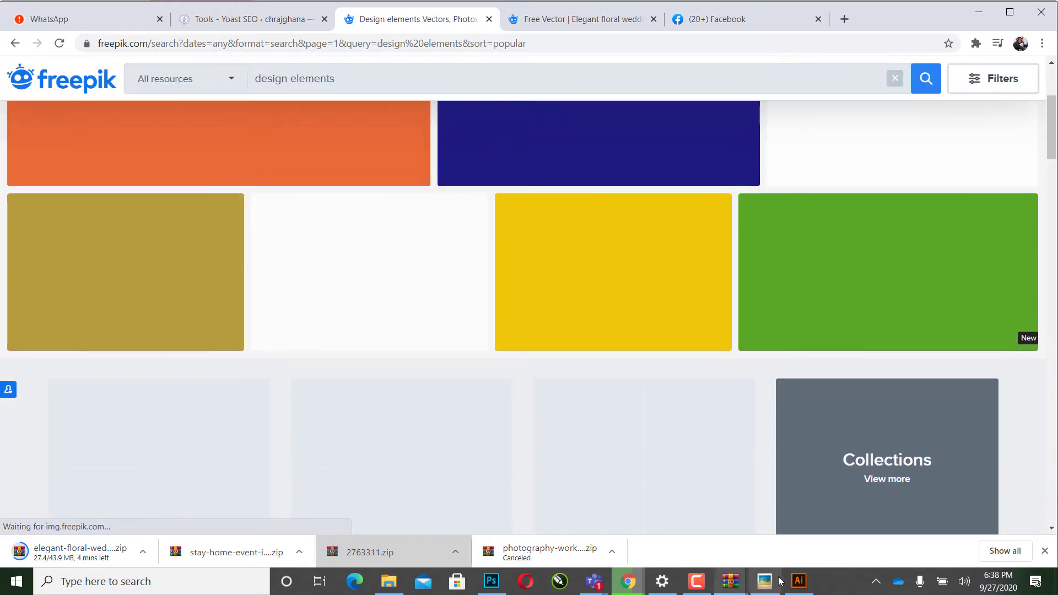
pyautogui.click(805, 578)
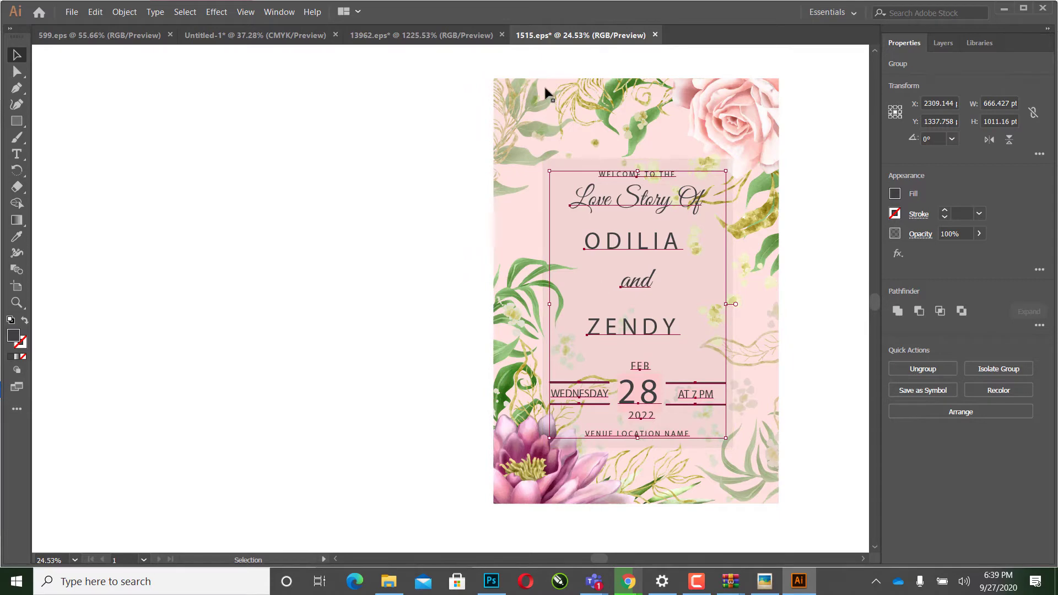
# Step: Delete the grey backdrop clip group and the left card's grey shadow shape
pyautogui.click(455, 102)
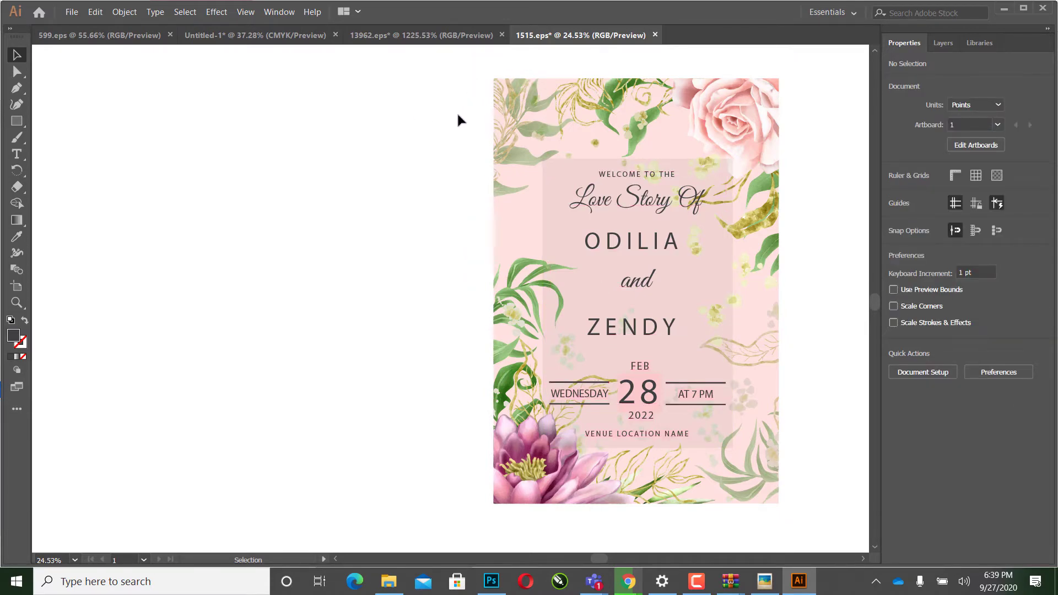
pyautogui.press('a')
pyautogui.hotkey('ctrl', 'a')
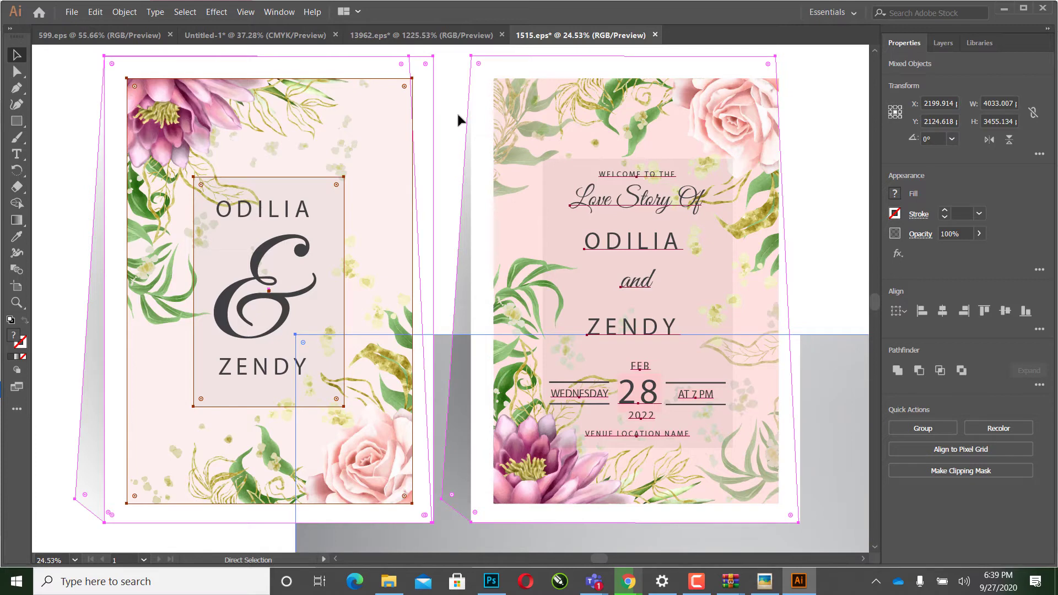
pyautogui.click(568, 272)
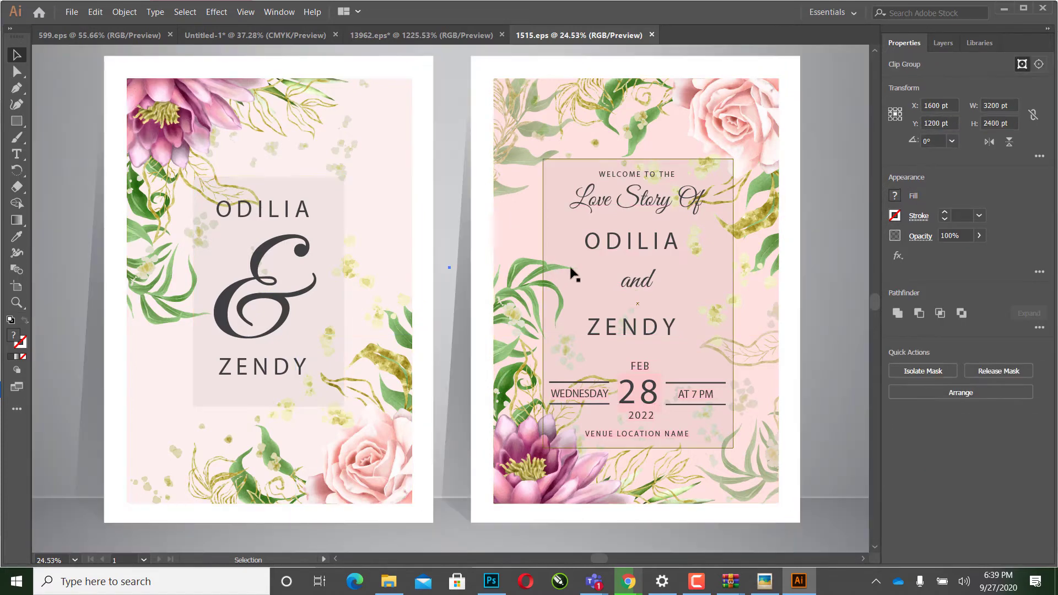
pyautogui.click(731, 319)
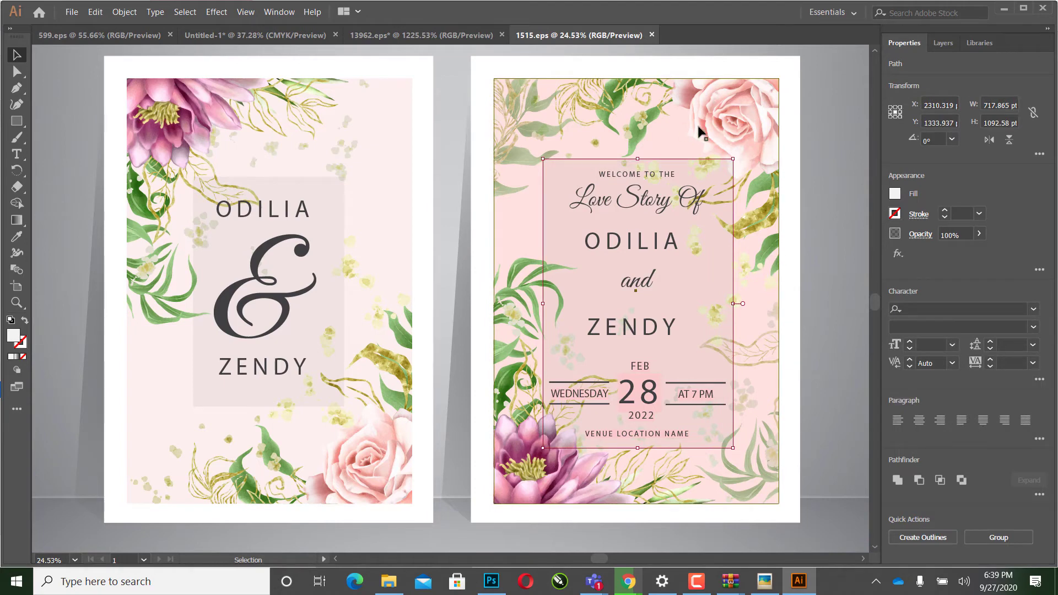
pyautogui.click(629, 140)
pyautogui.click(445, 193)
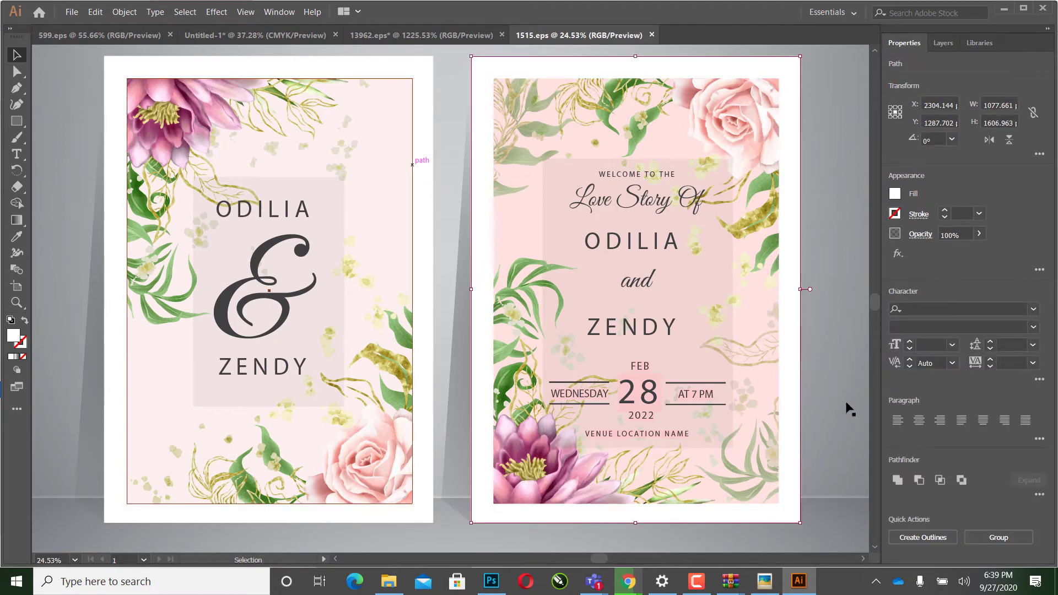
pyautogui.press('Delete')
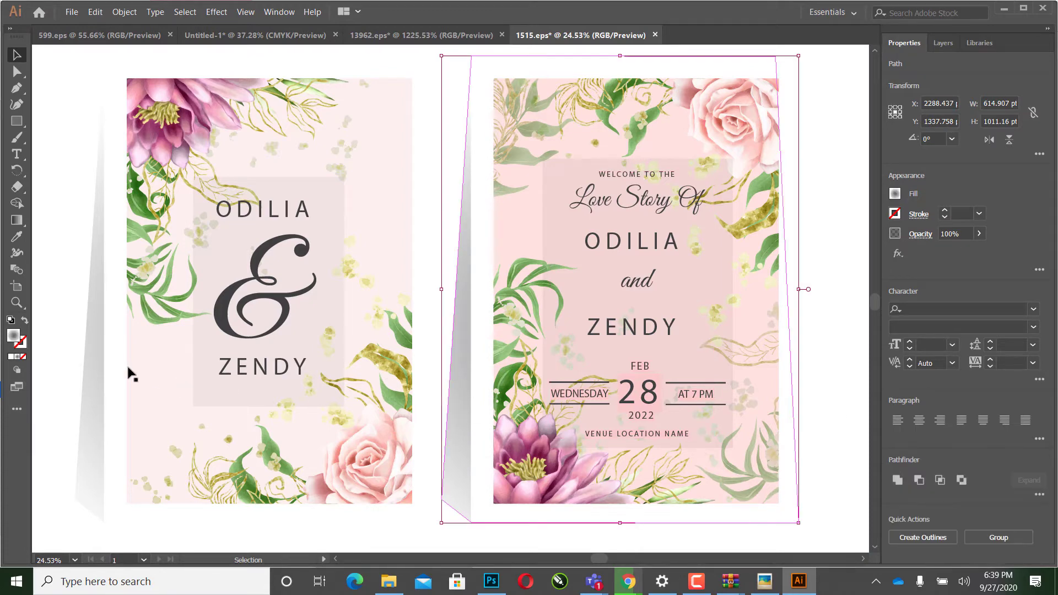
pyautogui.click(83, 382)
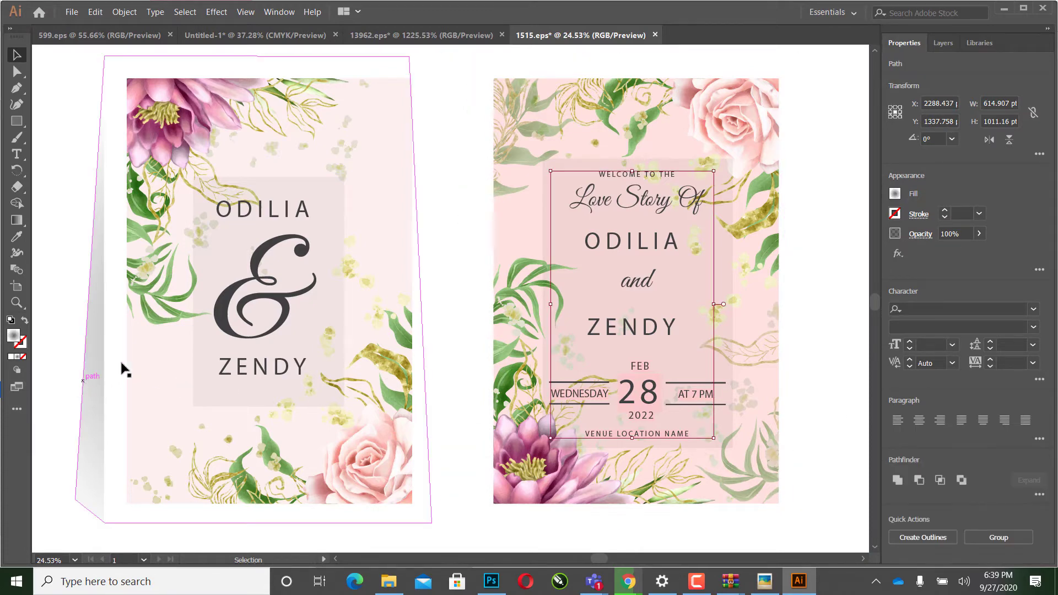
pyautogui.press('Delete')
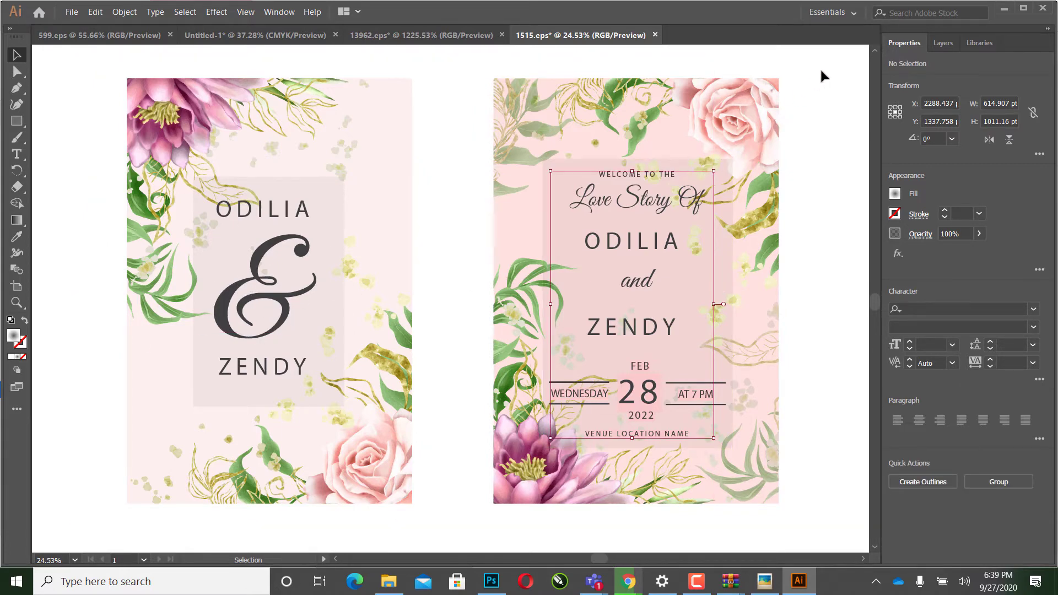
# Step: Marquee-select all of the right-hand card's artwork with the Direct Selection tool
pyautogui.moveTo(822, 71); pyautogui.dragTo(450, 534)
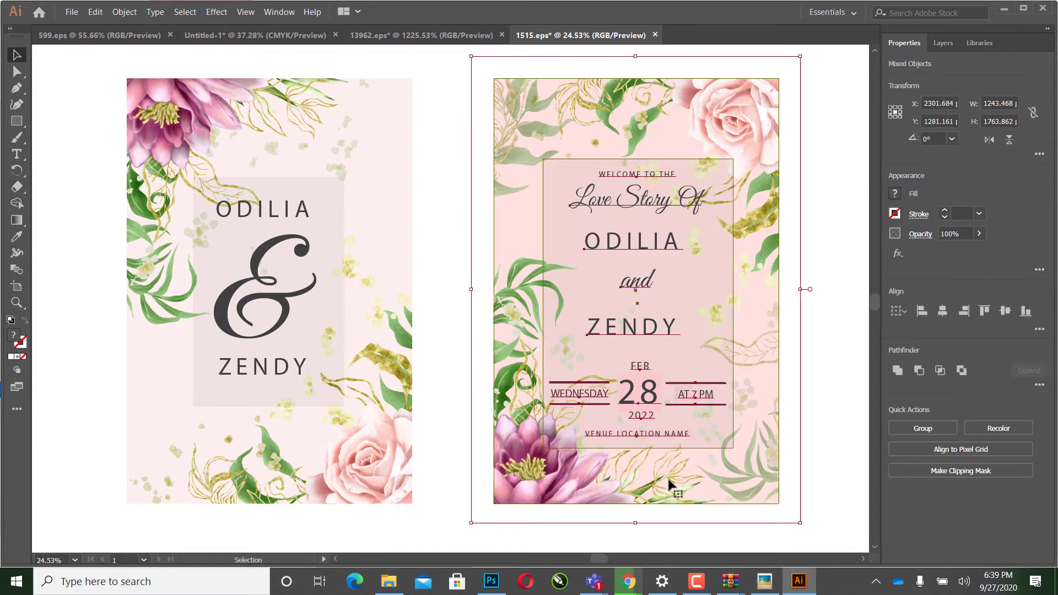
pyautogui.press('a')
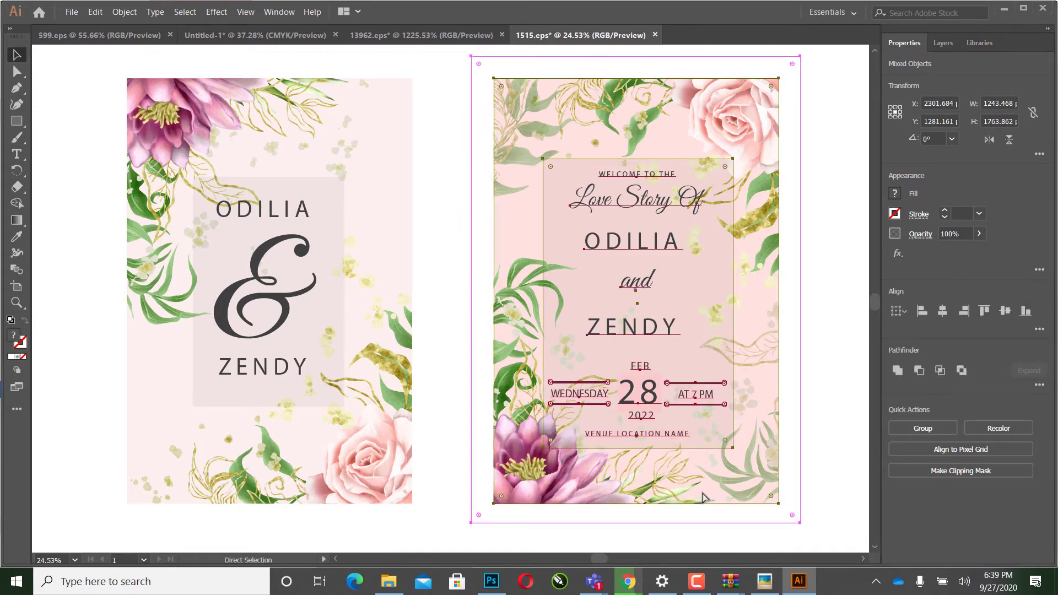
pyautogui.moveTo(816, 51)
pyautogui.mouseDown()
pyautogui.moveTo(484, 353)
pyautogui.moveTo(440, 547)
pyautogui.moveTo(441, 525)
pyautogui.mouseUp()
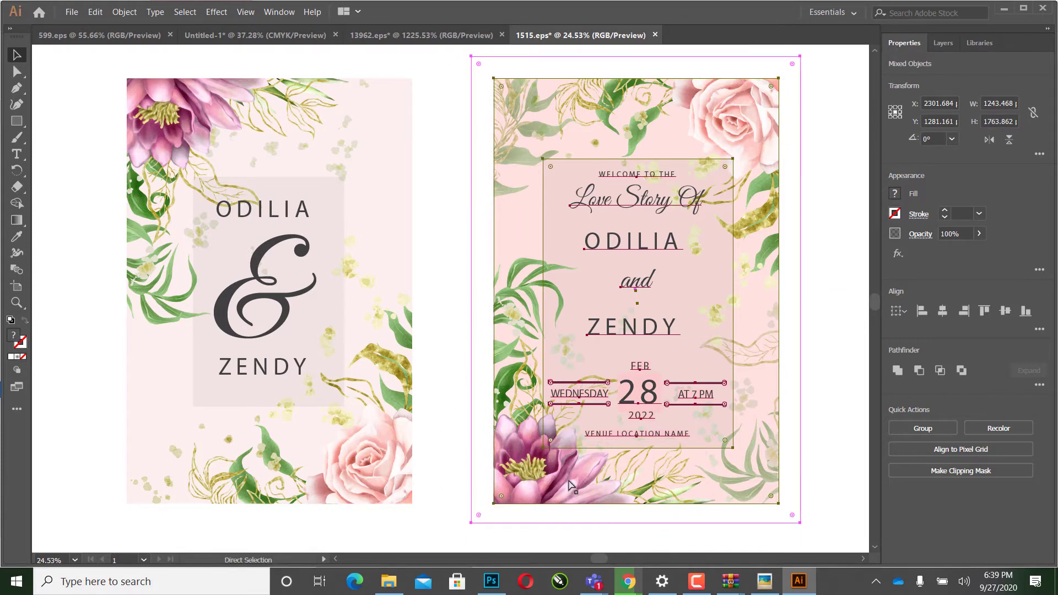
pyautogui.click(210, 38)
pyautogui.click(68, 14)
# Step: Create an A3 document, then close the unwanted Untitled-2 document
pyautogui.click(91, 29)
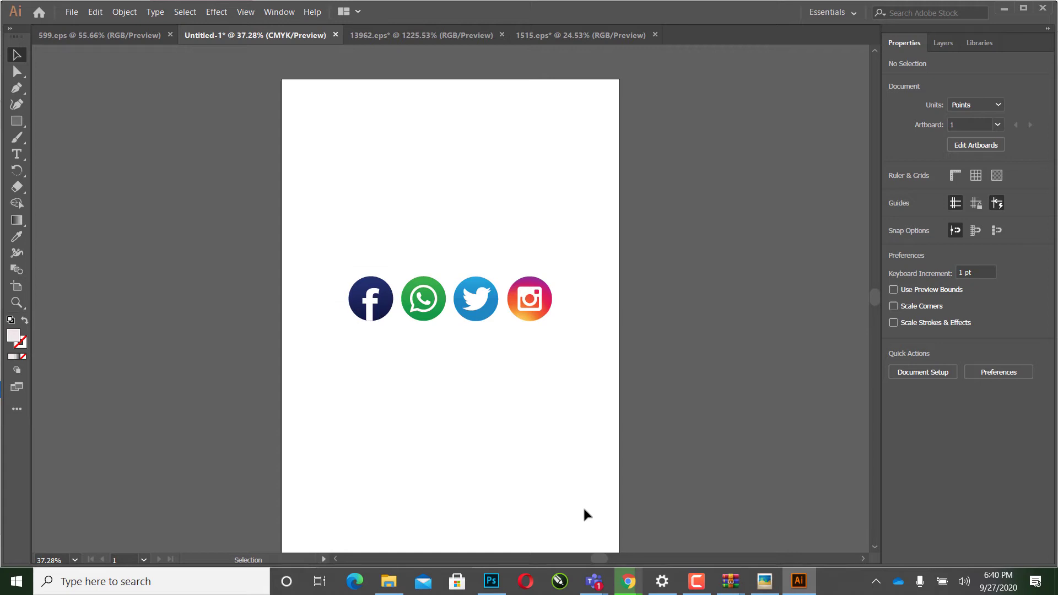
pyautogui.hotkey('ctrl', 'n')
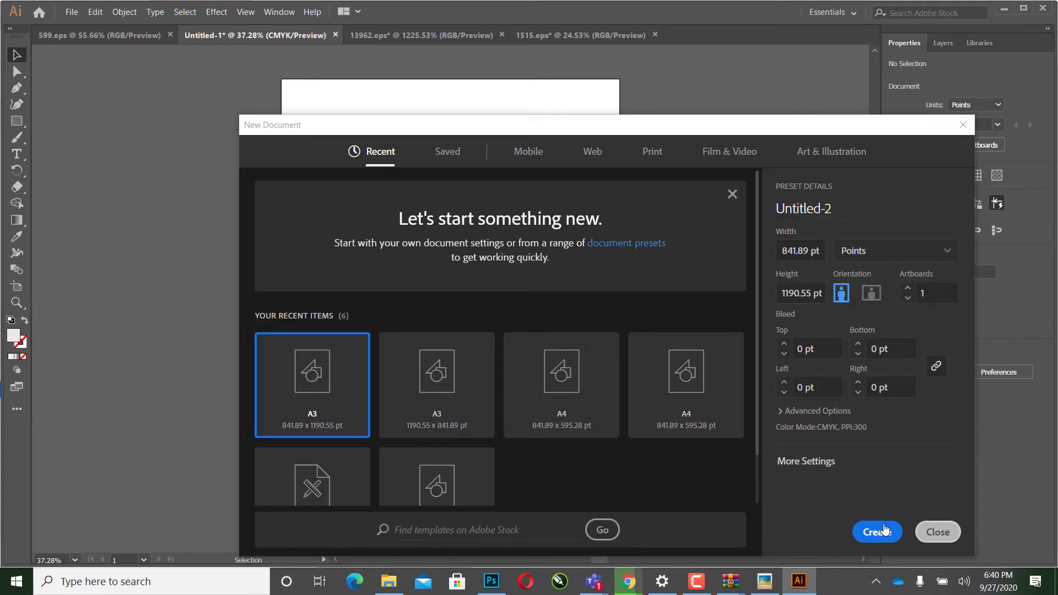
pyautogui.click(882, 532)
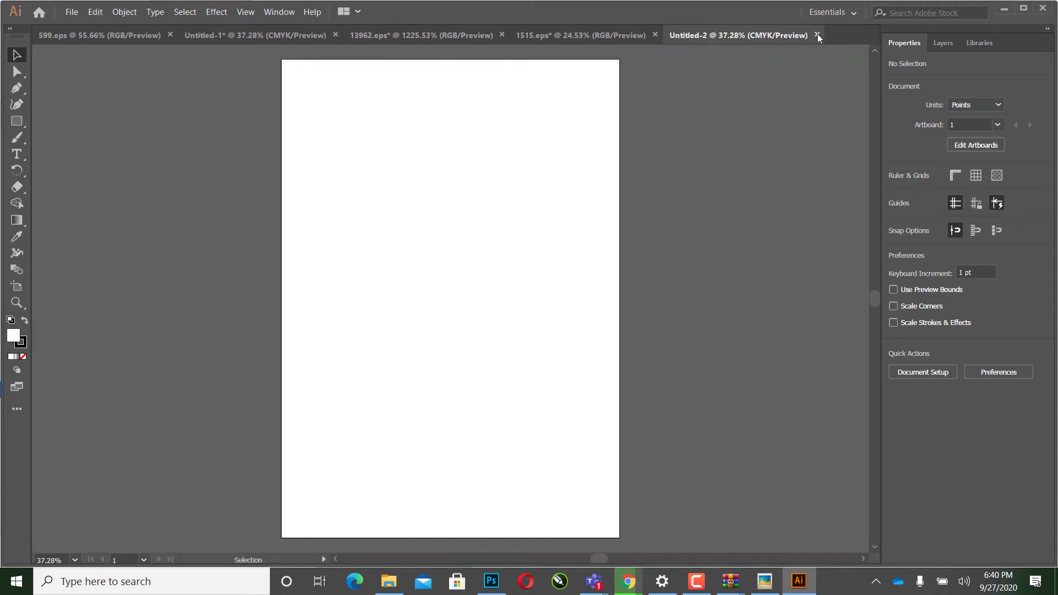
pyautogui.hotkey('ctrl', 'w')
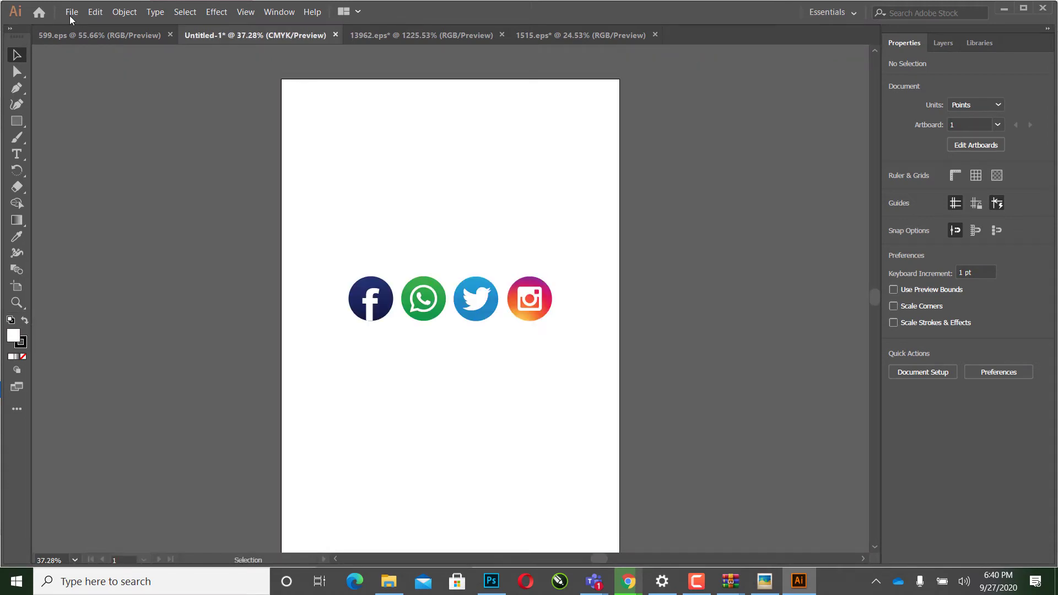
# Step: Create a new A3 document with its colour mode set to RGB
pyautogui.click(70, 15)
pyautogui.click(122, 27)
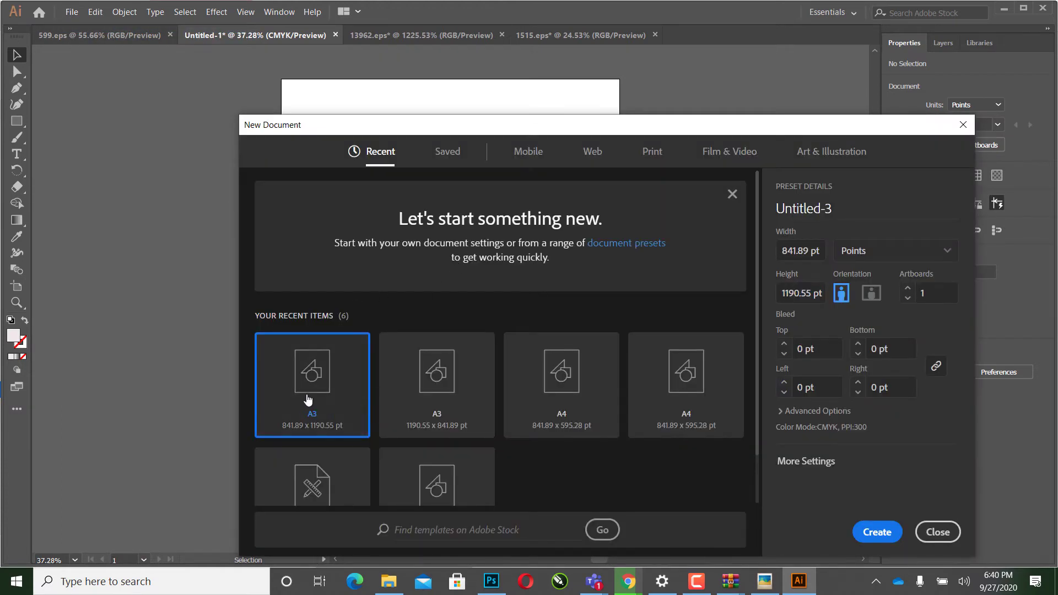
pyautogui.click(798, 467)
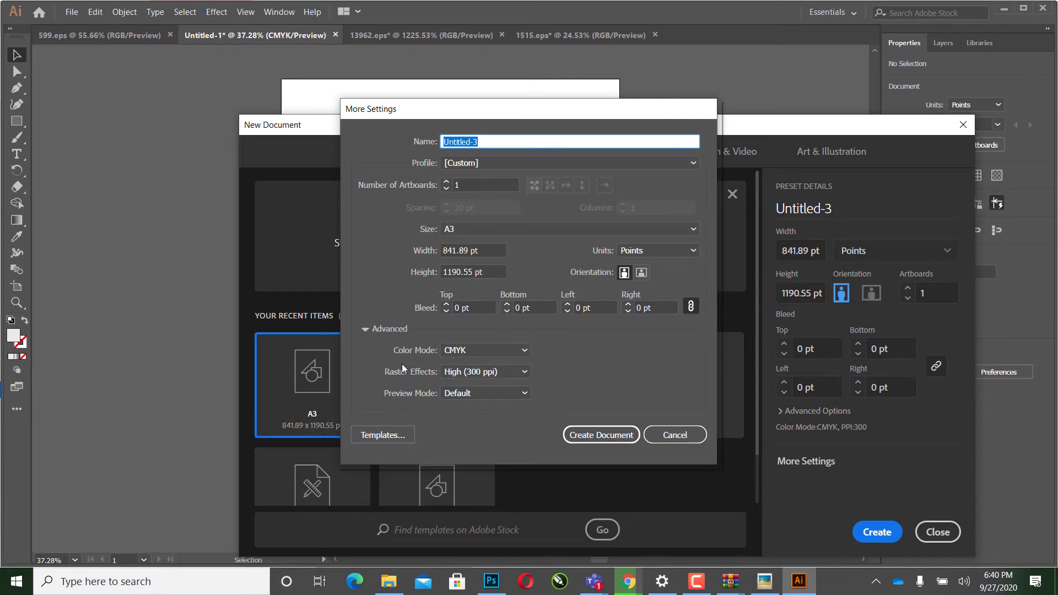
pyautogui.click(461, 355)
pyautogui.click(456, 379)
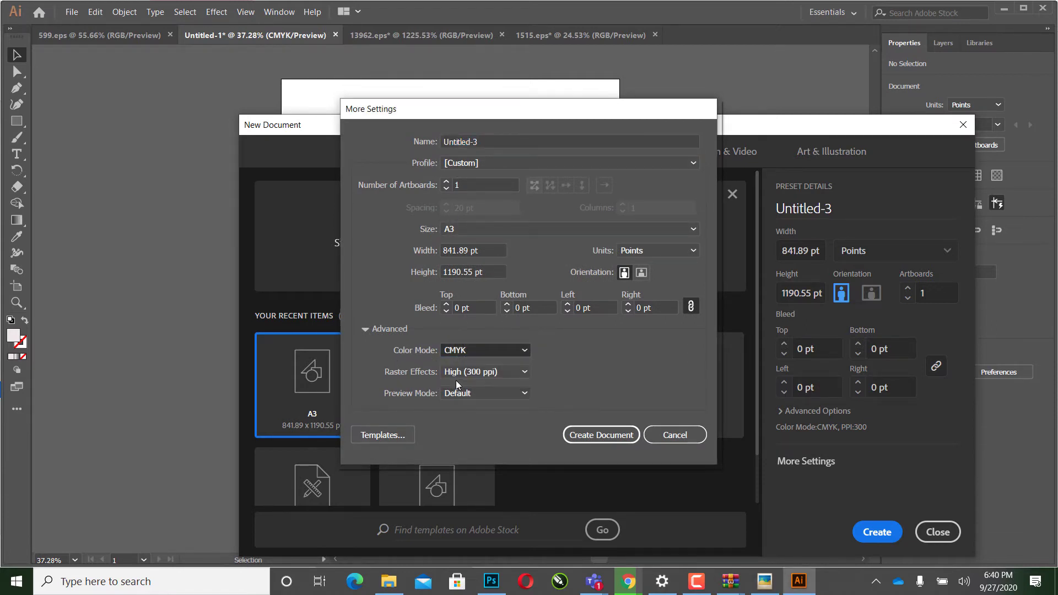
pyautogui.click(588, 436)
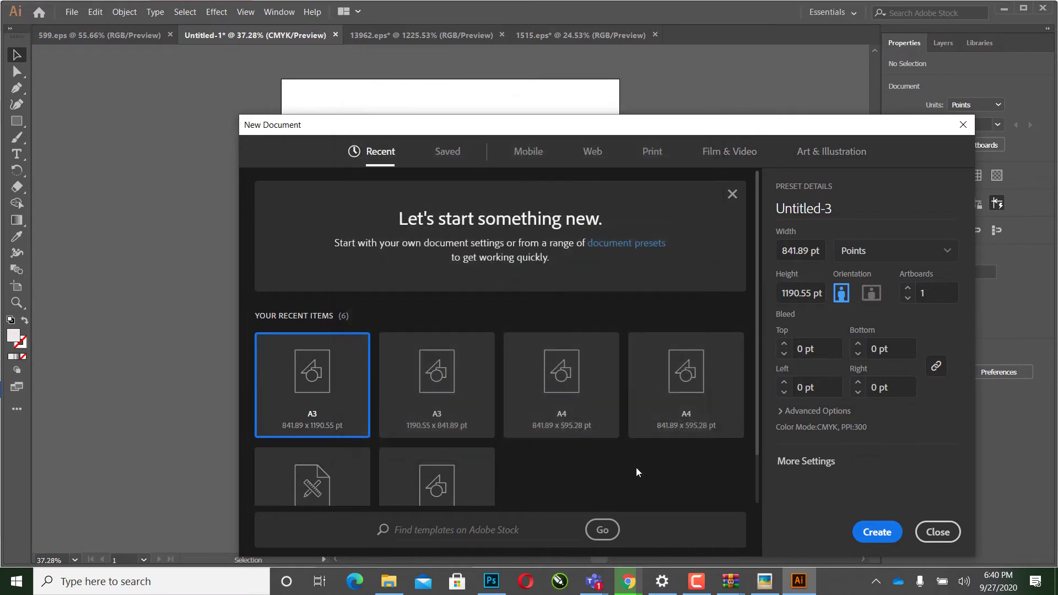
pyautogui.click(877, 534)
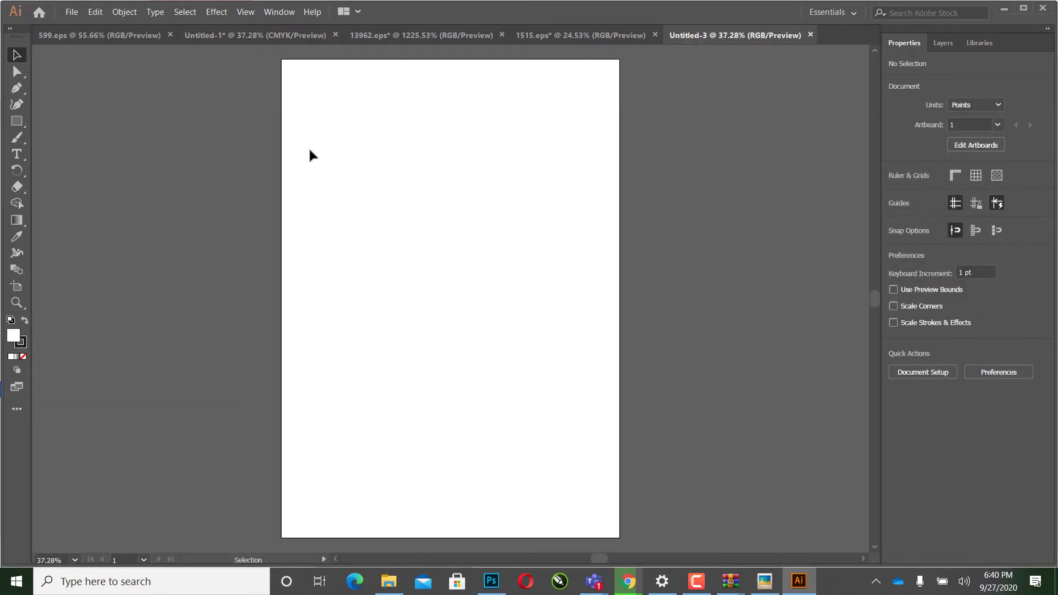
# Step: Paste the right card's pink floral artwork onto the new artboard
pyautogui.press('a')
pyautogui.press('v')
pyautogui.hotkey('ctrl', 'v')
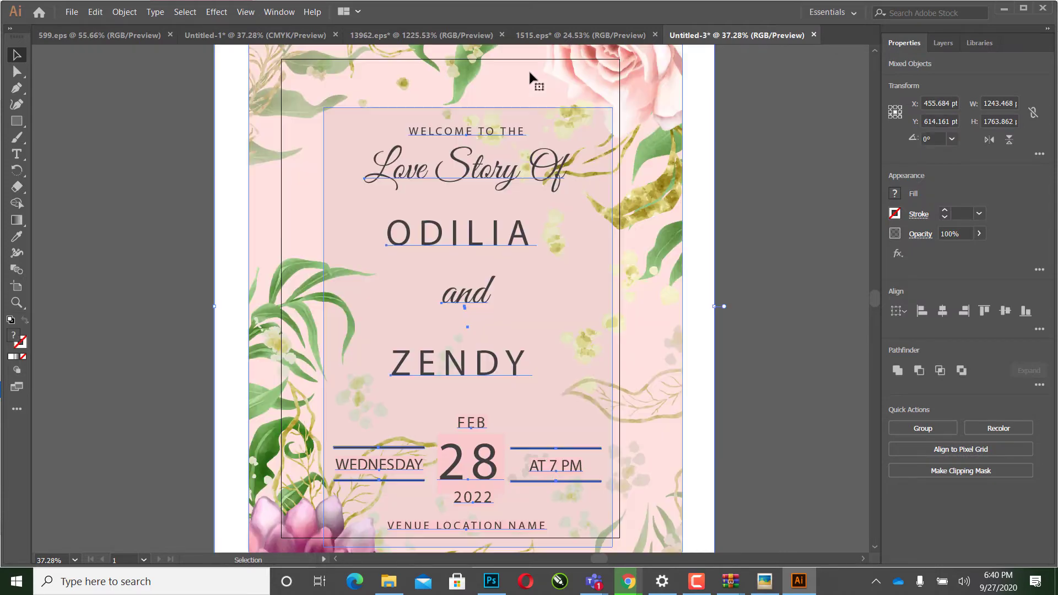
pyautogui.scroll(2, 524, 278)
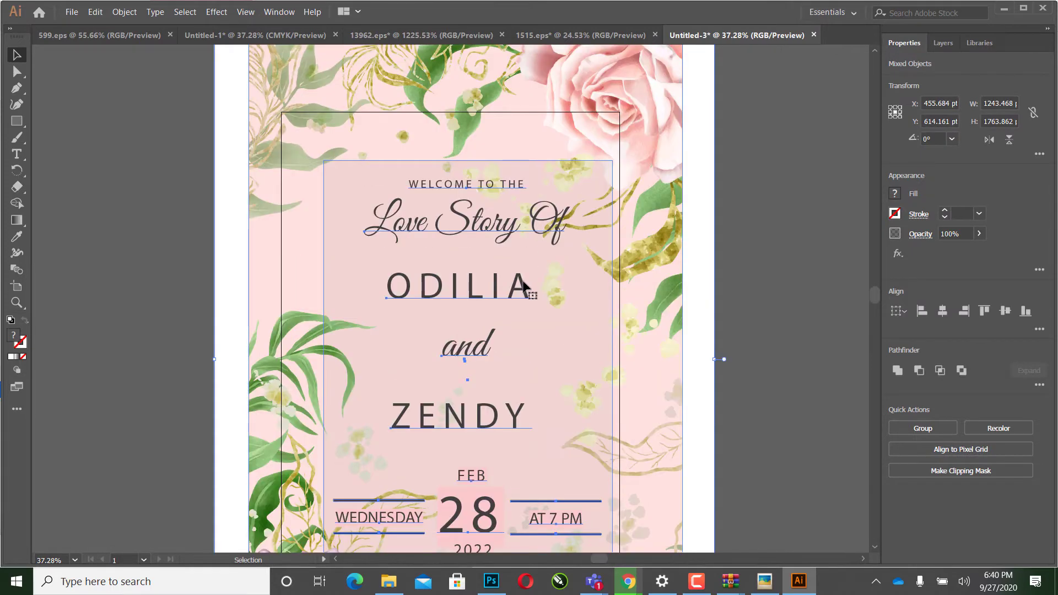
pyautogui.scroll(1, 523, 282)
pyautogui.scroll(-1, 500, 284)
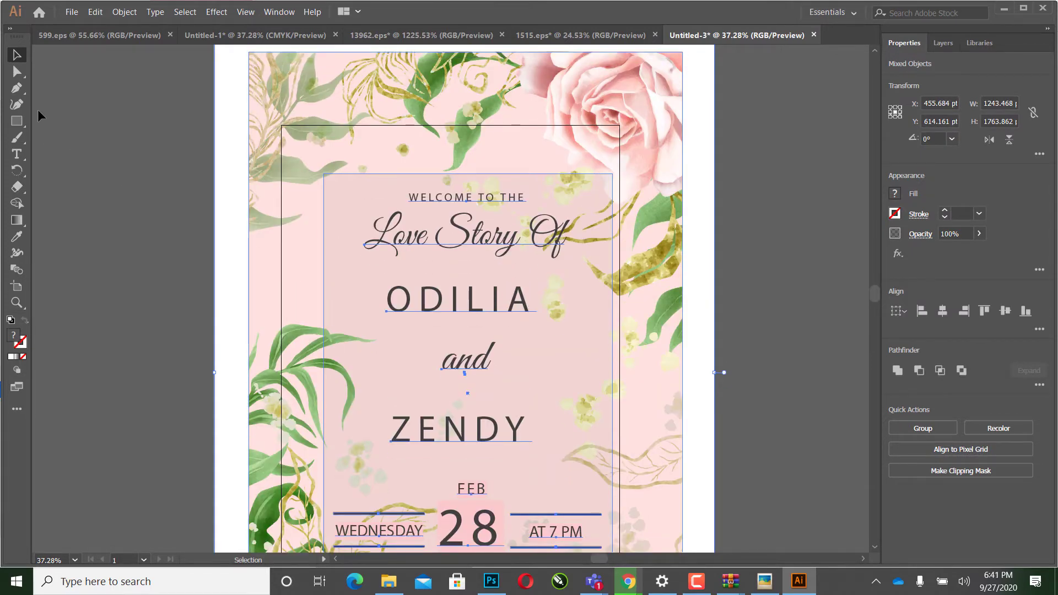
# Step: Delete the invitation text group from the pasted card, leaving the blank floral background
pyautogui.click(62, 86)
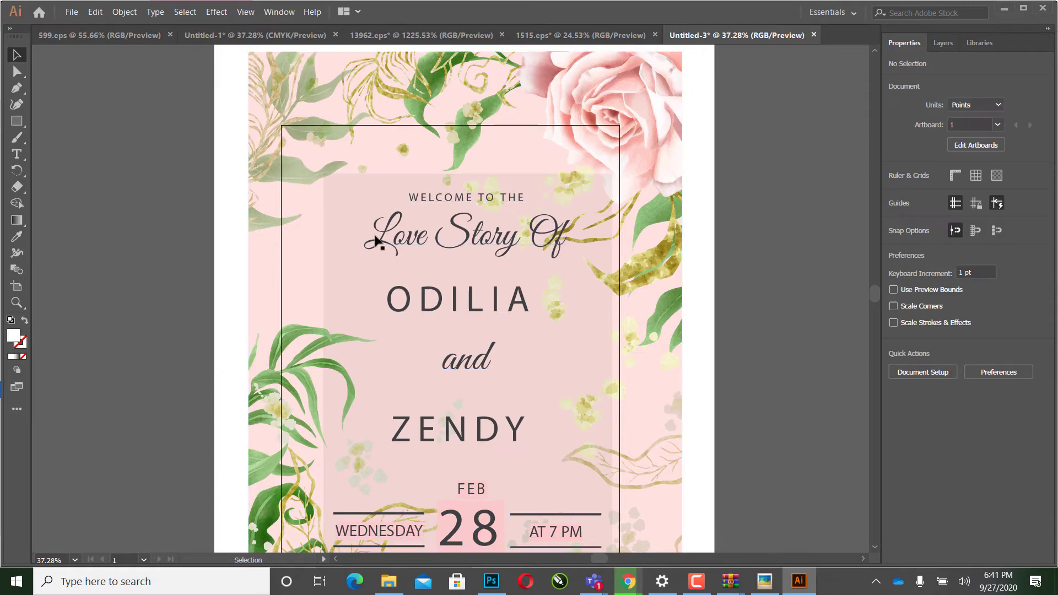
pyautogui.click(431, 202)
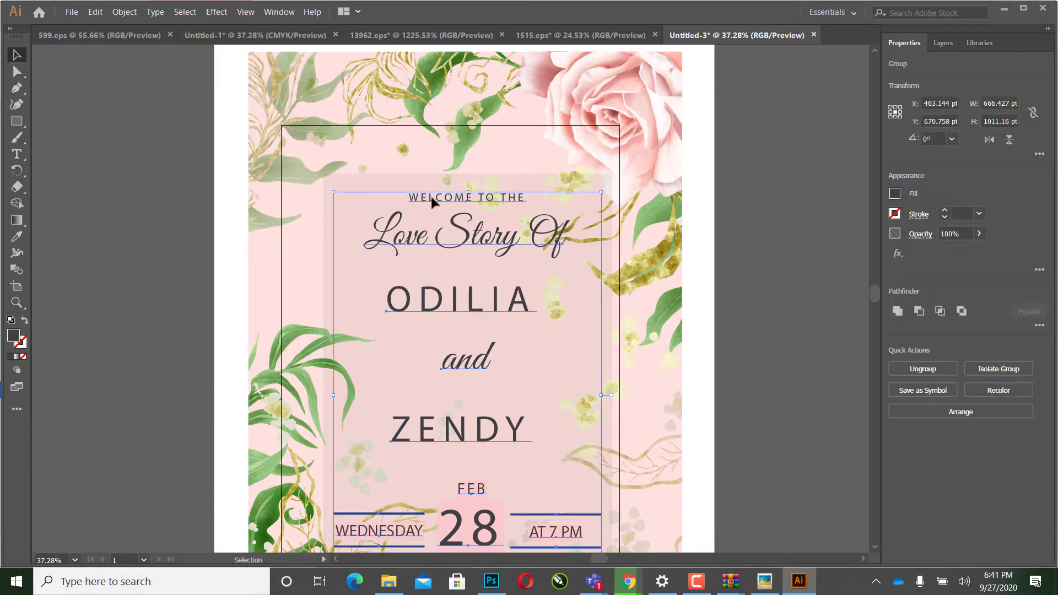
pyautogui.press('Delete')
pyautogui.scroll(-5, 430, 209)
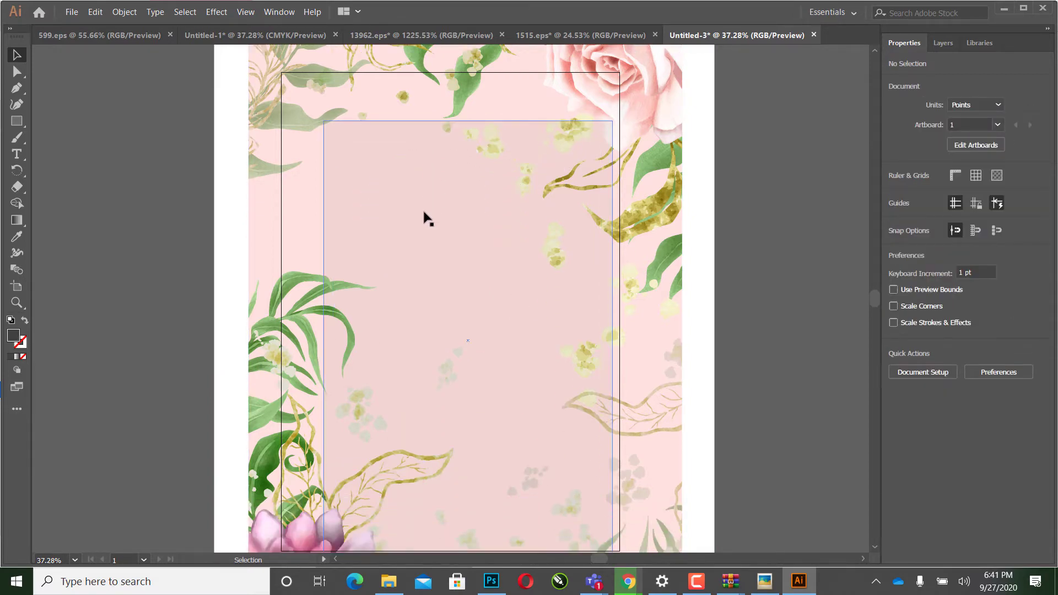
pyautogui.scroll(-4, 421, 212)
pyautogui.click(74, 12)
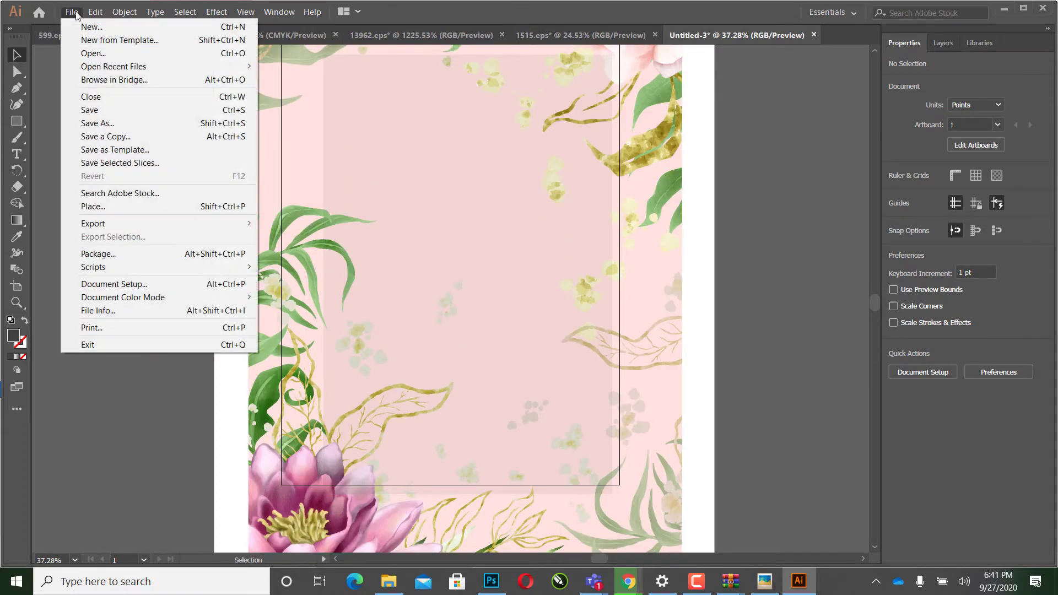
pyautogui.moveTo(93, 224)
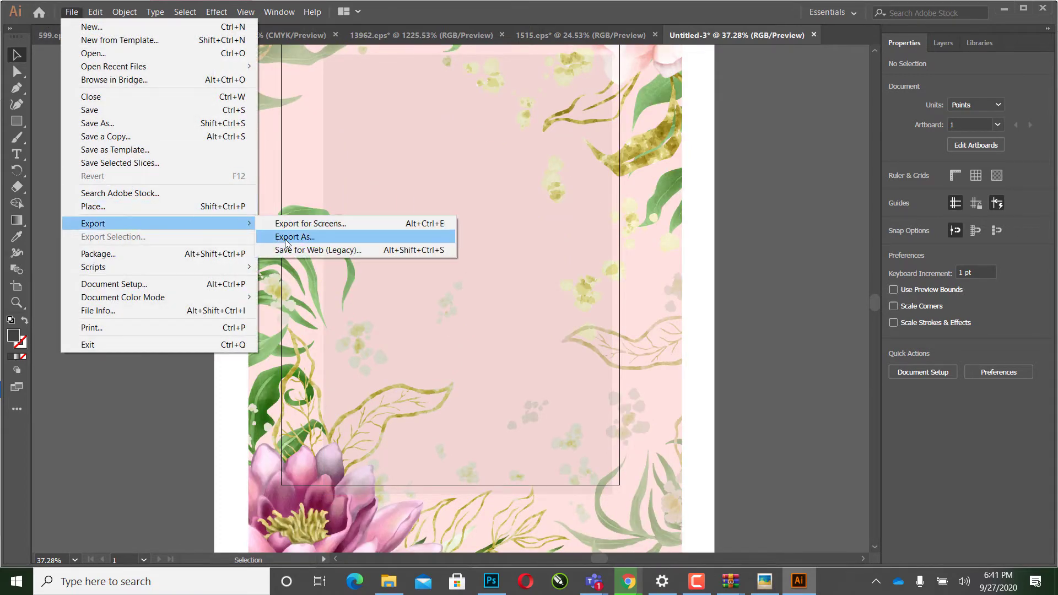
# Step: Export the artwork as JPEG named wed2 with RGB, maximum quality and 300 ppi
pyautogui.click(287, 241)
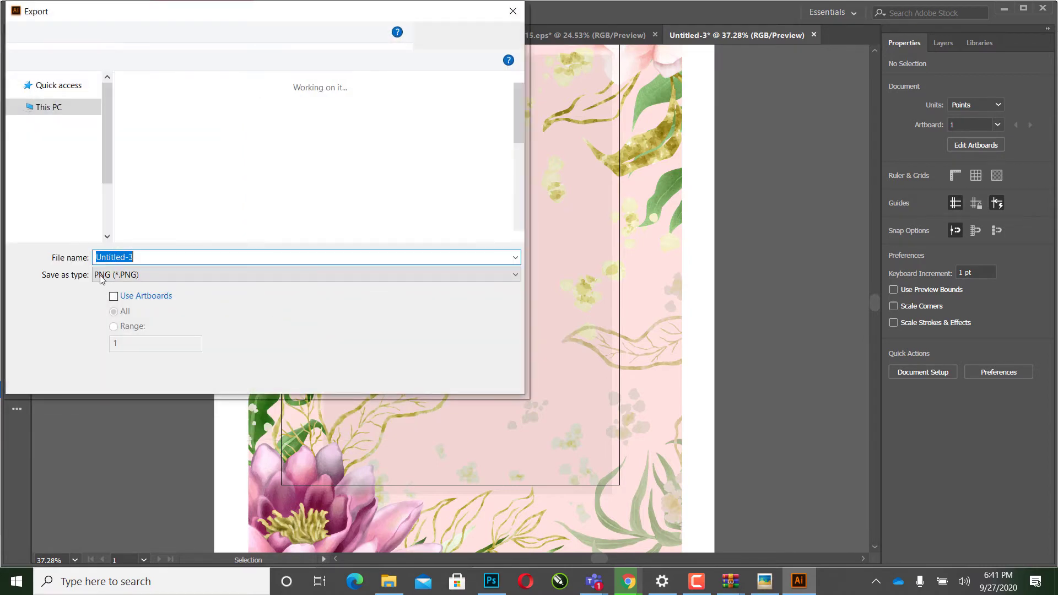
pyautogui.click(102, 276)
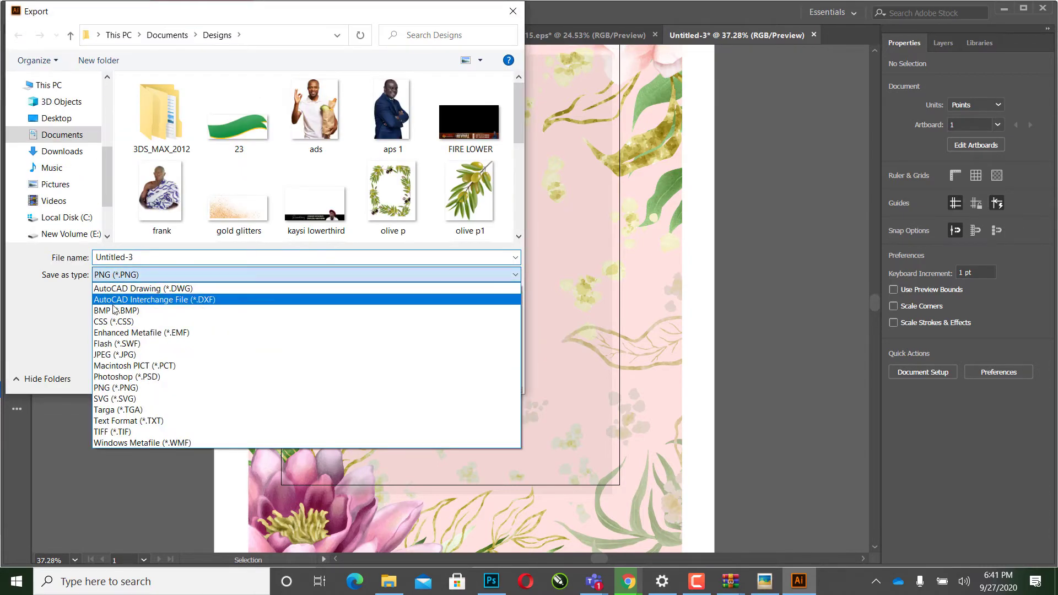
pyautogui.click(106, 355)
pyautogui.doubleClick(148, 258)
pyautogui.write('wed')
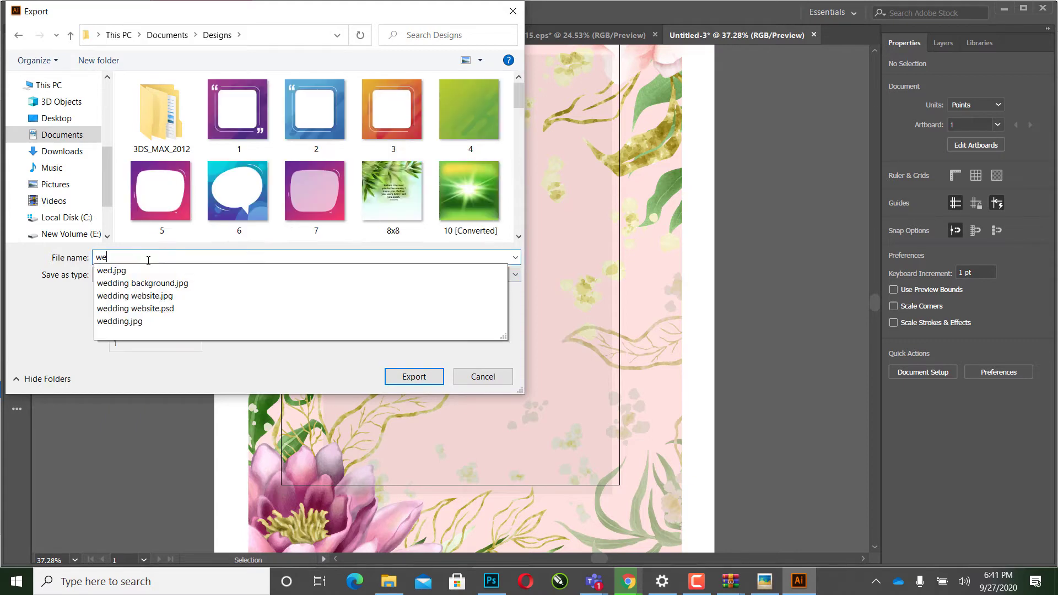
pyautogui.write('2')
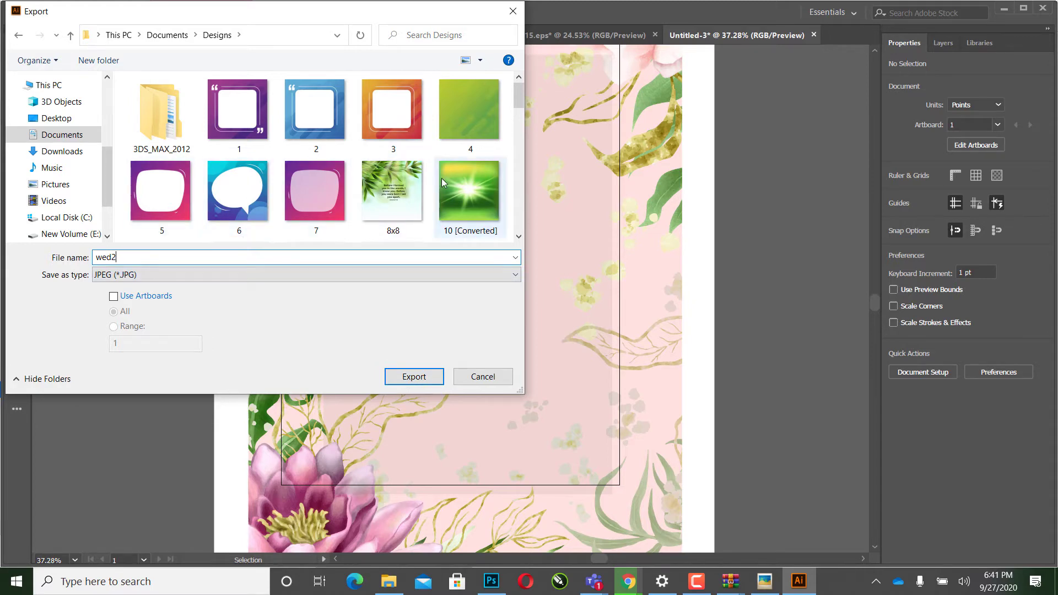
pyautogui.scroll(-1, 390, 219)
pyautogui.click(405, 379)
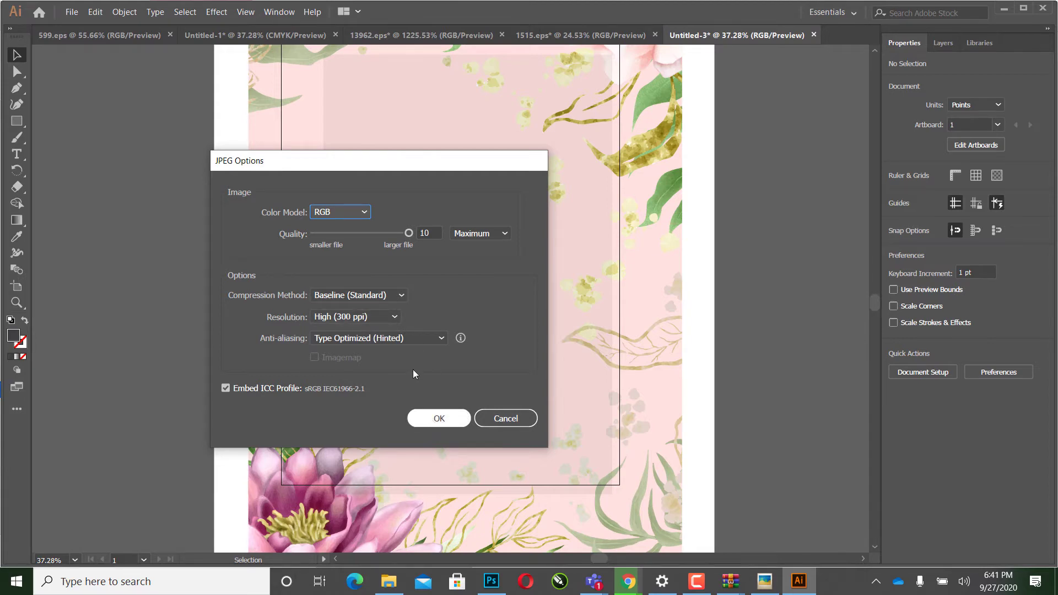
pyautogui.click(441, 418)
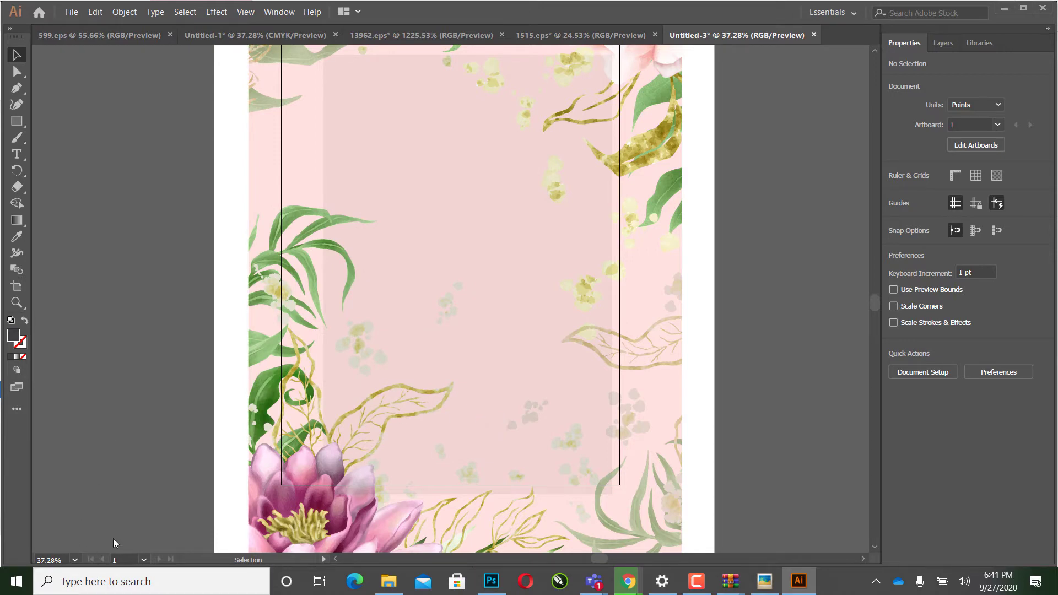
# Step: Find wed2 in Documents > Designs, preview it, then drag it onto Photoshop
pyautogui.click(389, 581)
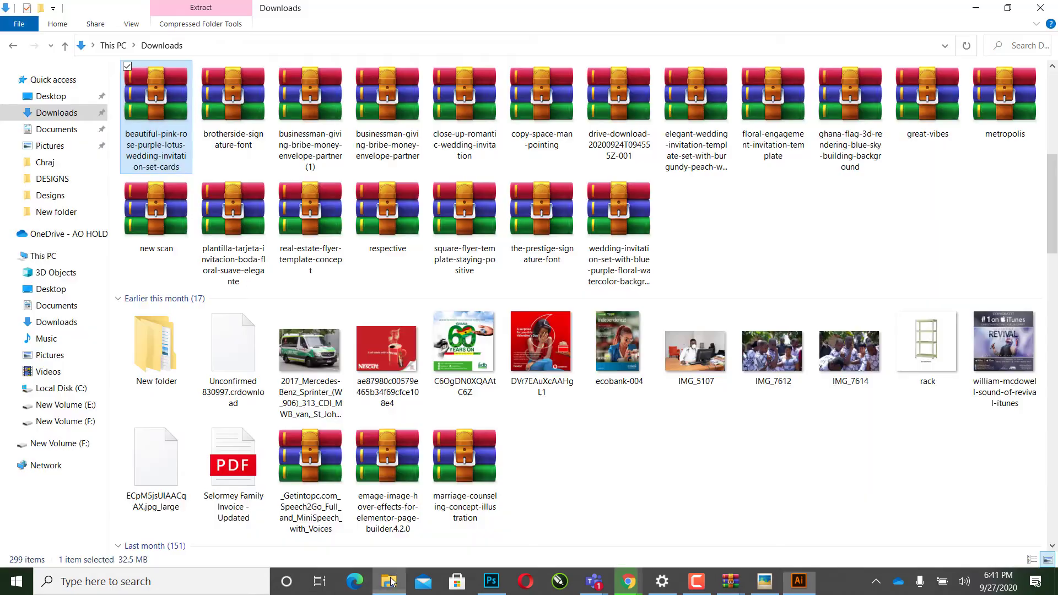
pyautogui.click(51, 197)
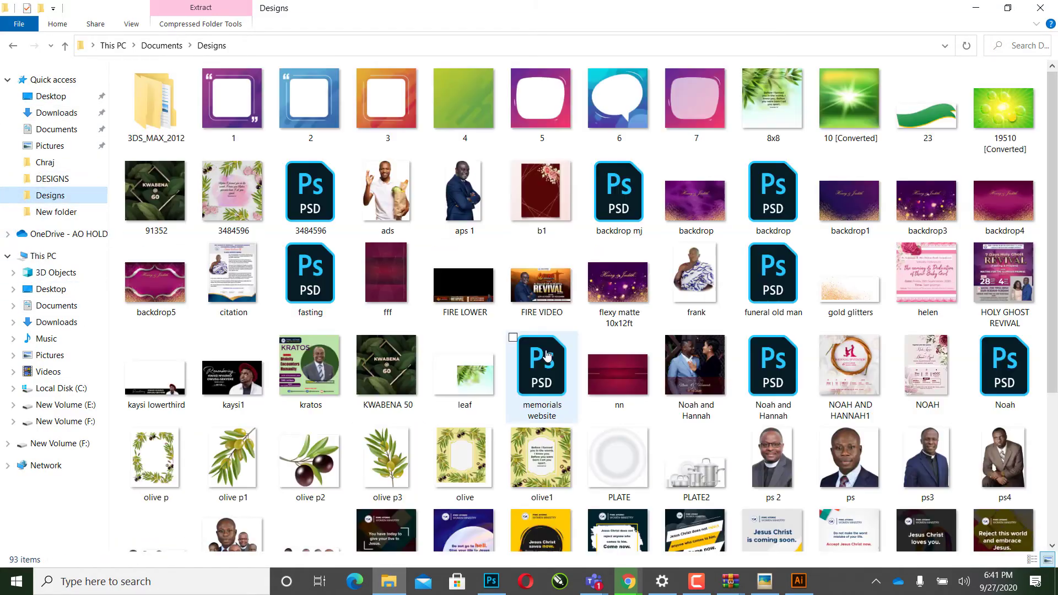
pyautogui.scroll(-3, 513, 338)
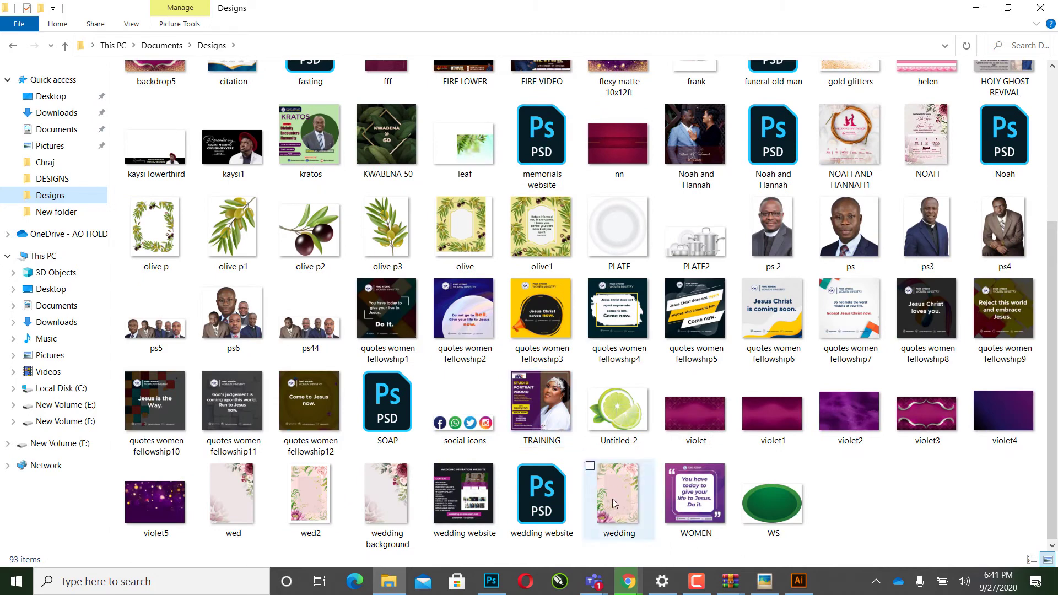
pyautogui.click(298, 510)
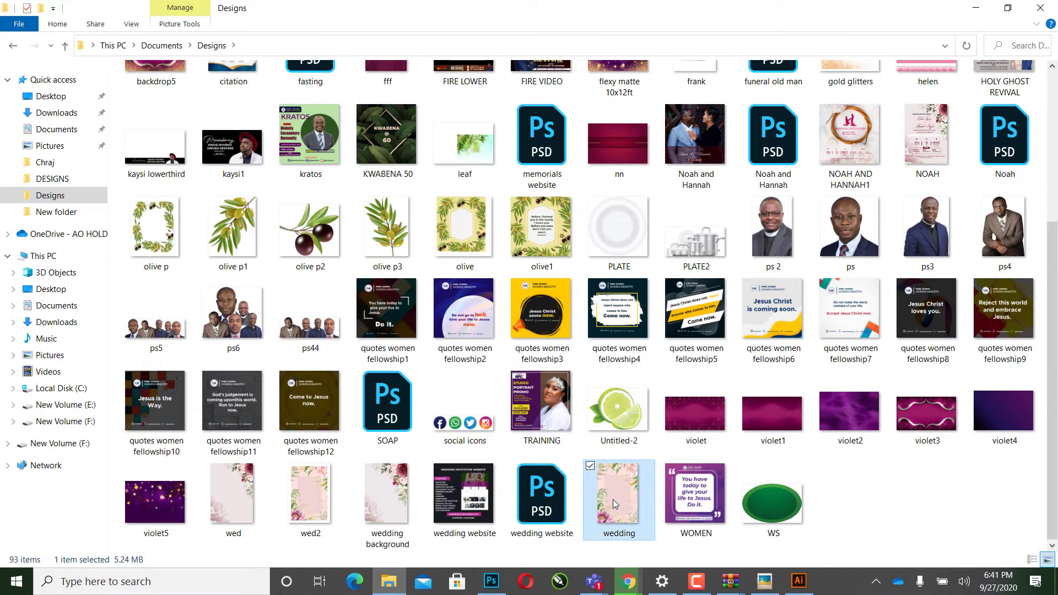
pyautogui.doubleClick(313, 509)
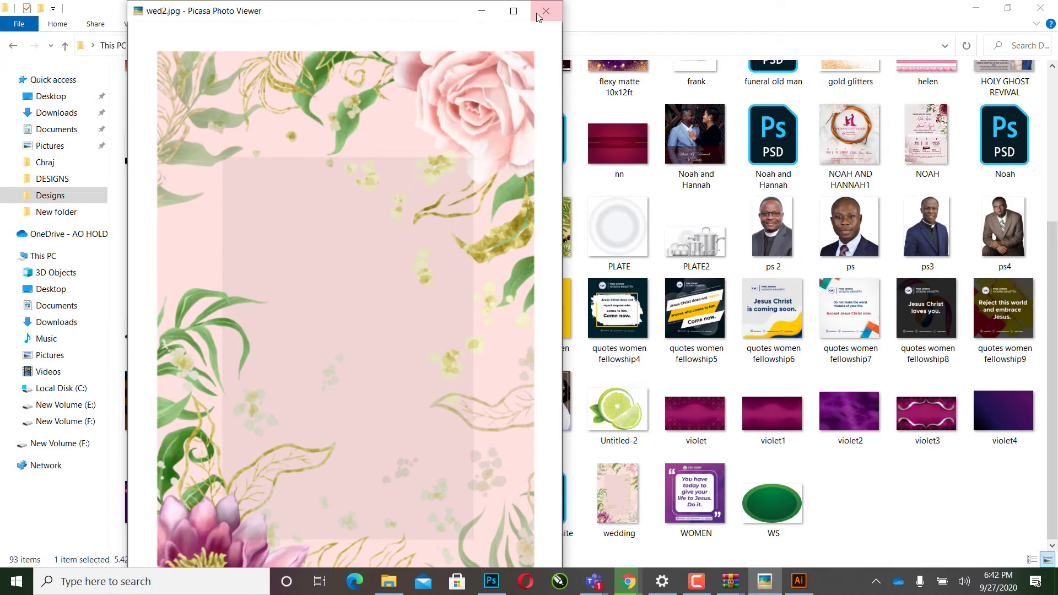
pyautogui.press('Escape')
pyautogui.moveTo(337, 530)
pyautogui.mouseDown()
pyautogui.moveTo(492, 583)
pyautogui.moveTo(500, 61)
pyautogui.mouseUp()
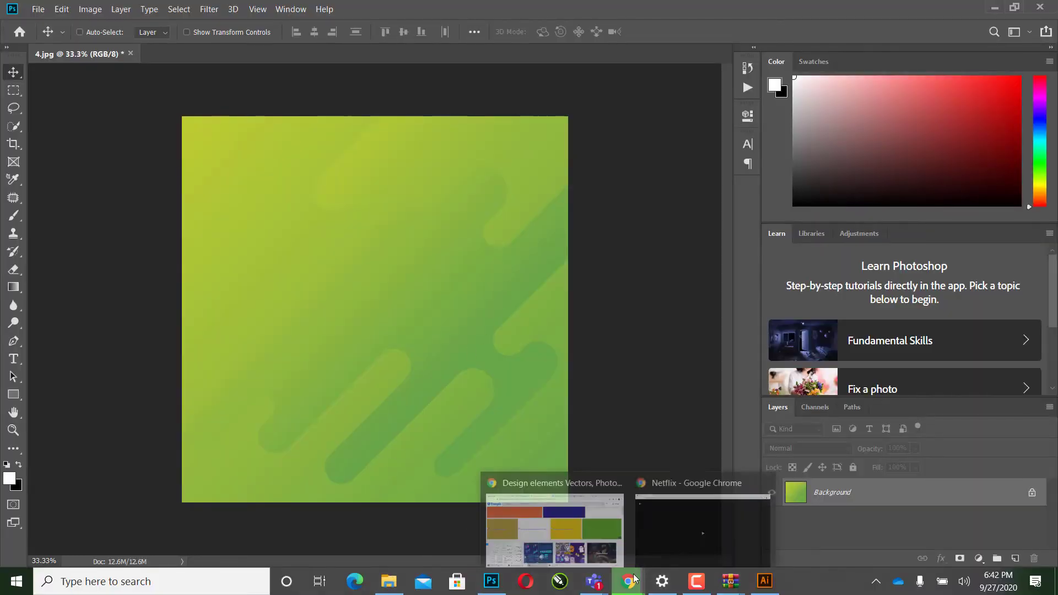
# Step: Place the Designs folder beside Photoshop and drag wed2 in as a new document
pyautogui.click(389, 582)
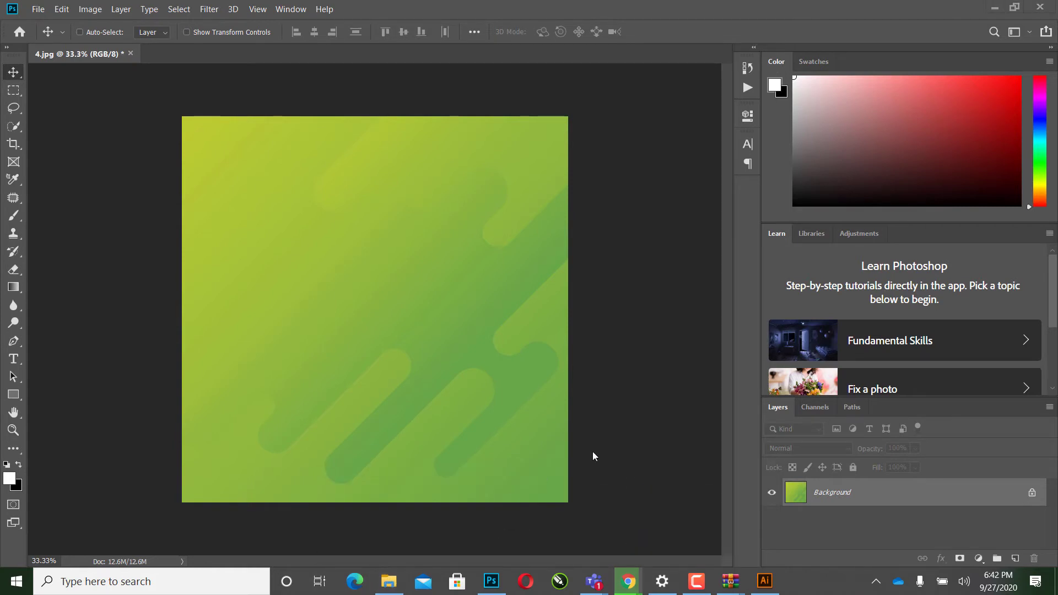
pyautogui.press('Right')
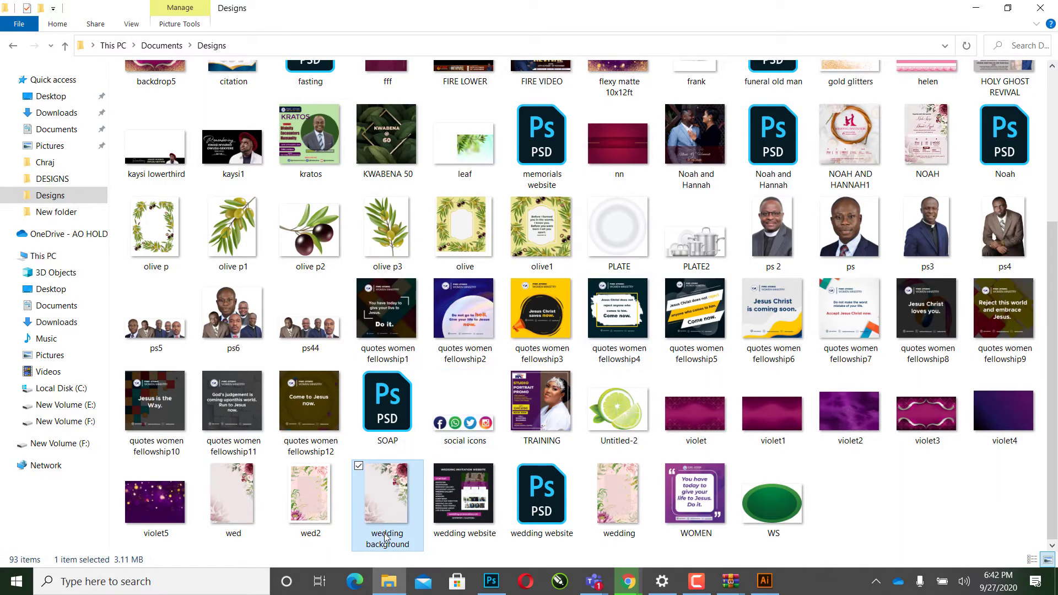
pyautogui.press('Left')
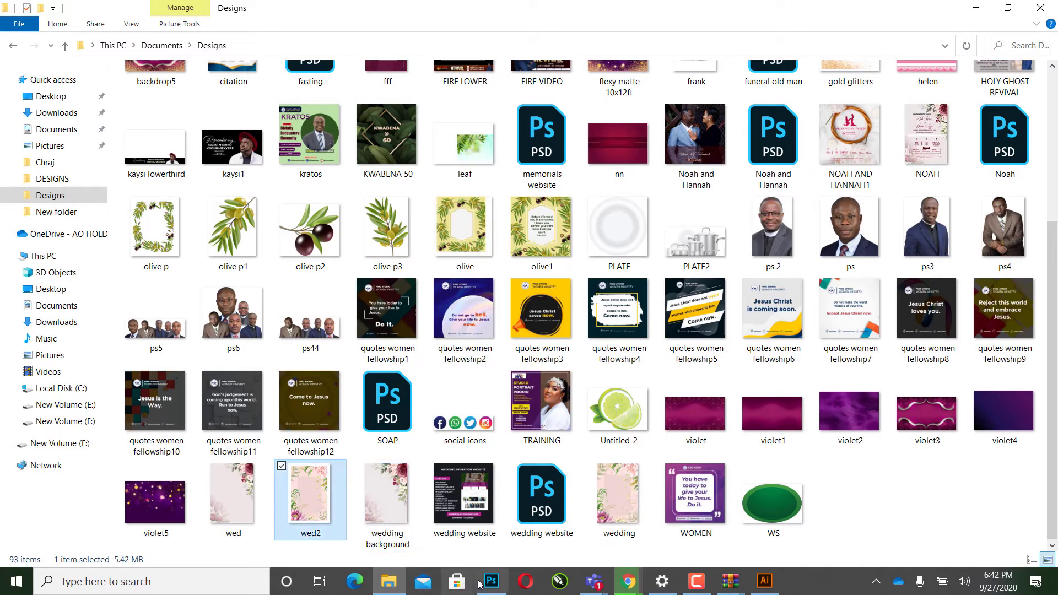
pyautogui.moveTo(491, 582)
pyautogui.click(471, 537)
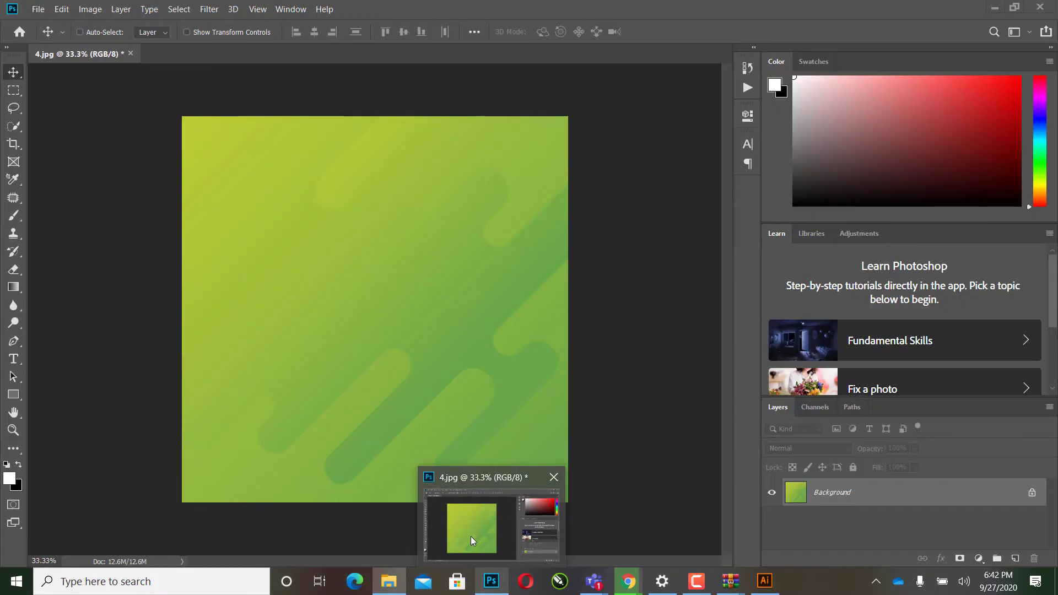
pyautogui.click(389, 582)
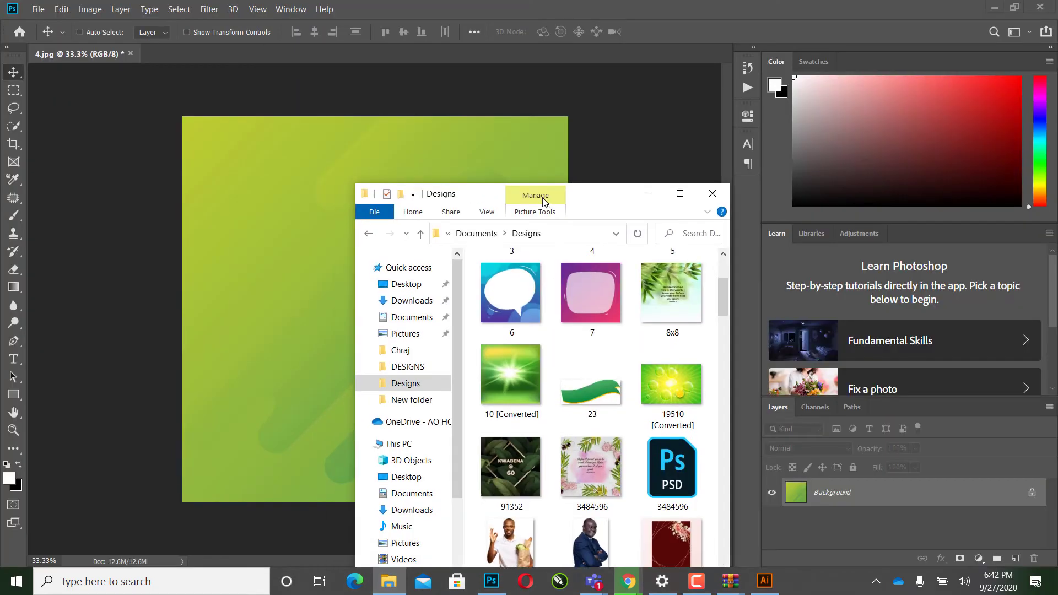
pyautogui.moveTo(435, 27); pyautogui.dragTo(639, 160)
pyautogui.scroll(-8, 738, 390)
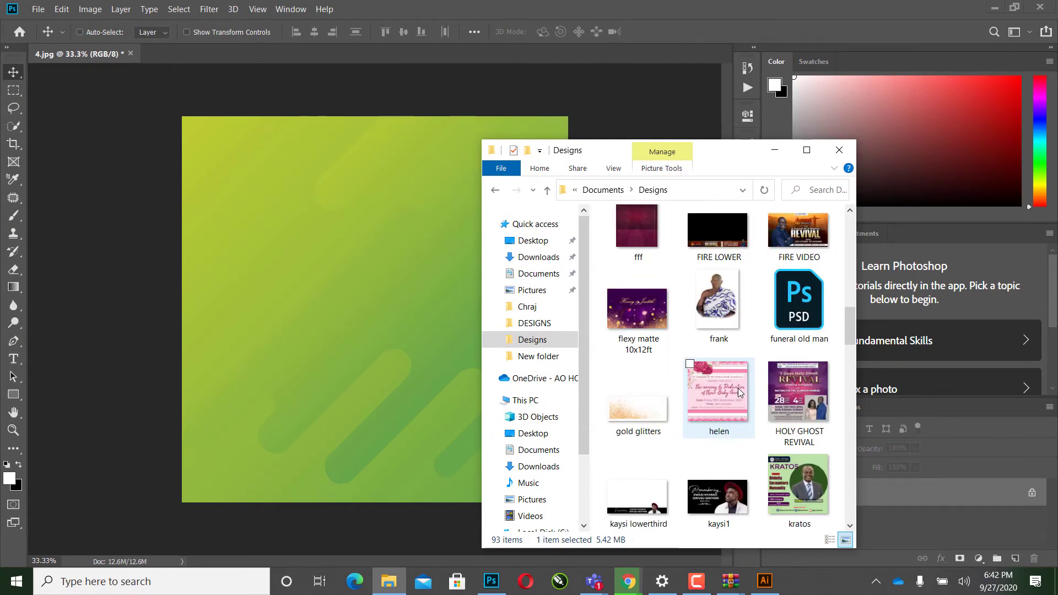
pyautogui.scroll(-8, 717, 375)
pyautogui.scroll(-8, 710, 367)
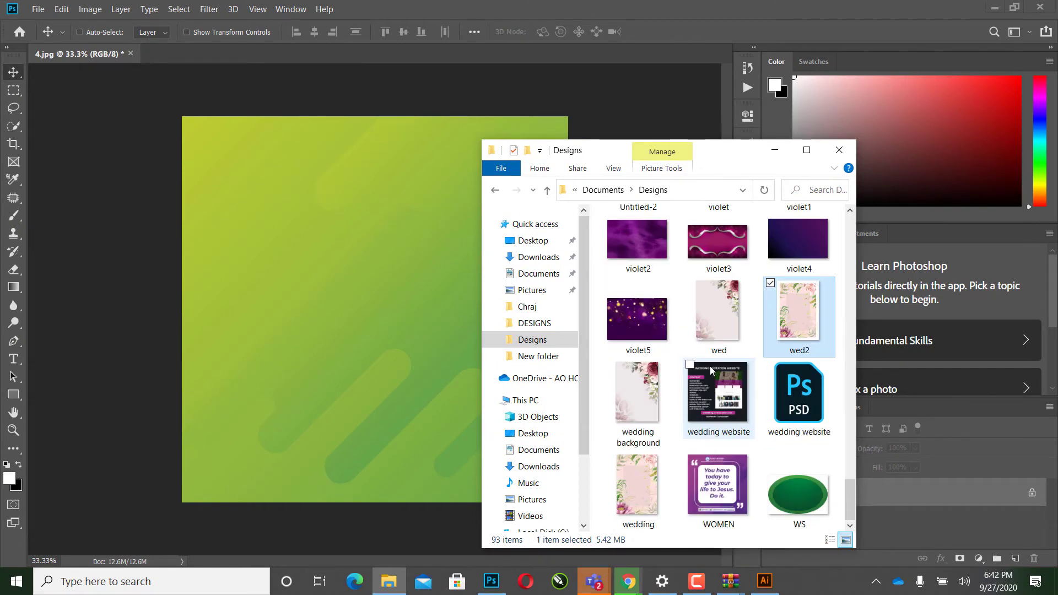
pyautogui.click(643, 503)
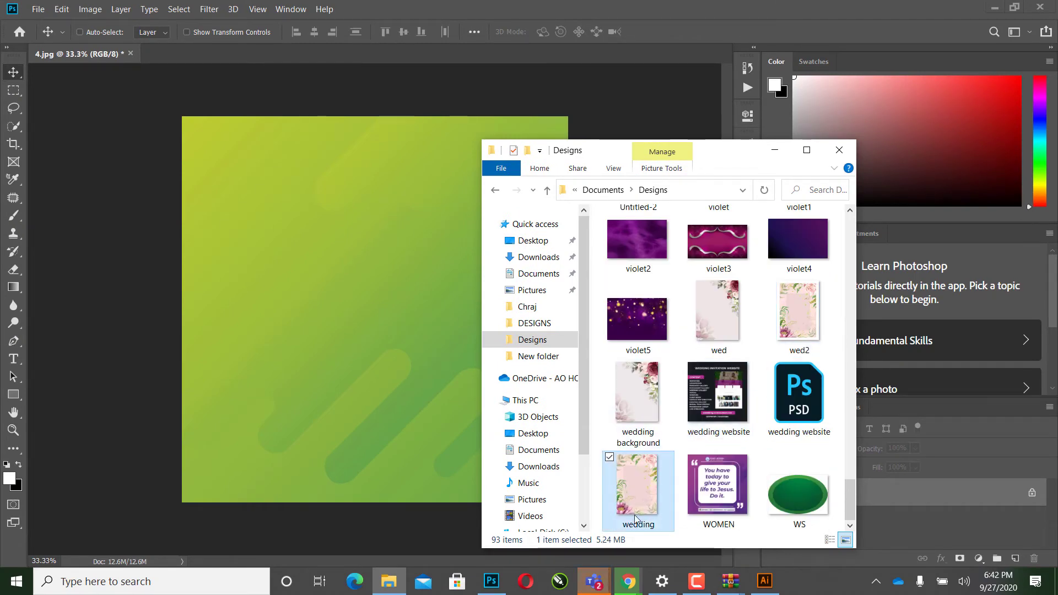
pyautogui.click(799, 316)
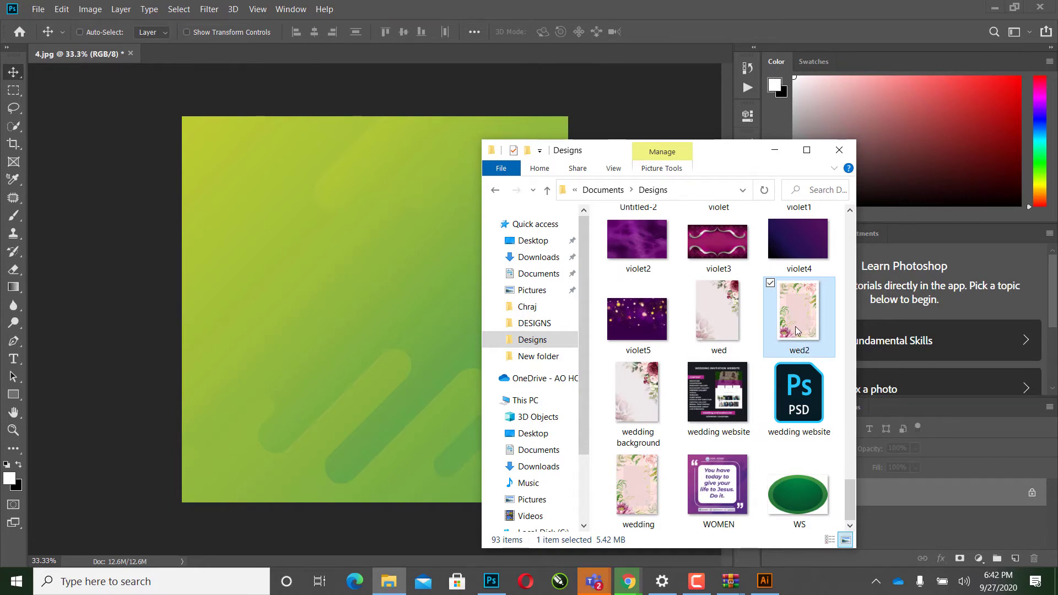
pyautogui.moveTo(796, 327); pyautogui.dragTo(653, 55)
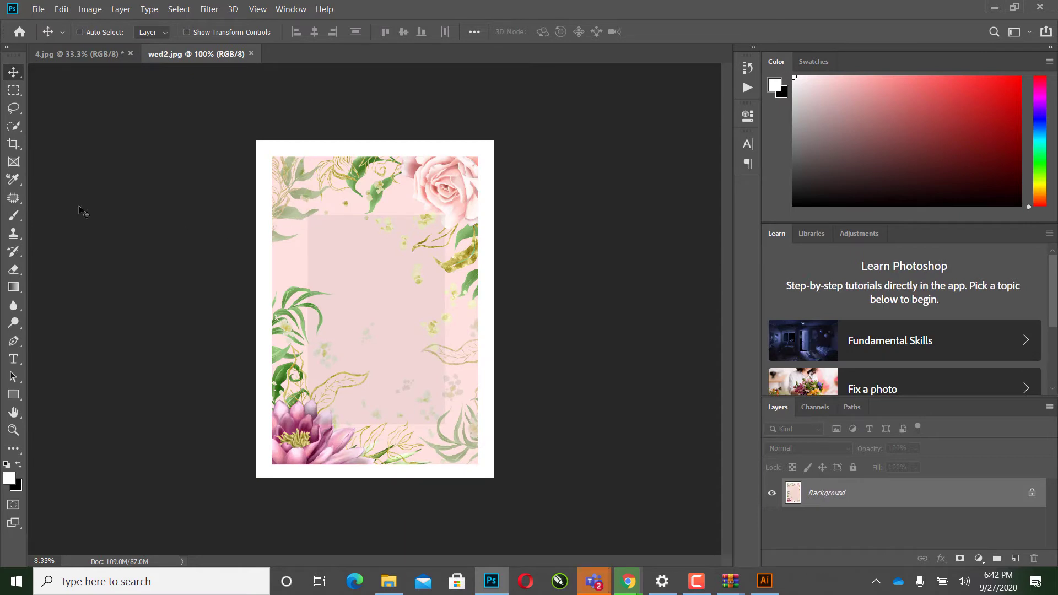
# Step: Zoom in on the card and clear the Crop tool's preset width and height
pyautogui.click(14, 144)
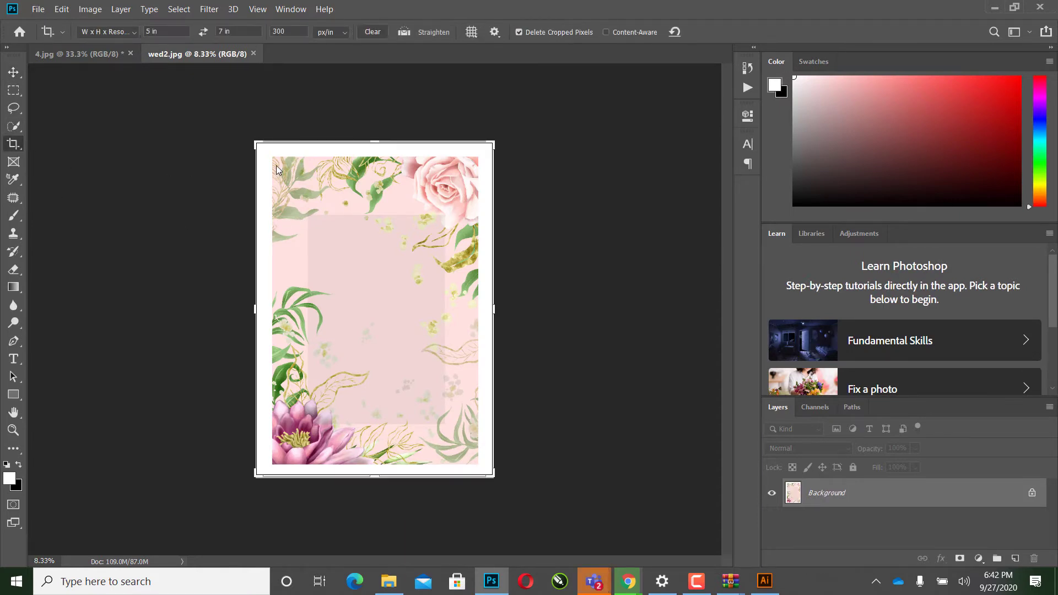
pyautogui.click(14, 72)
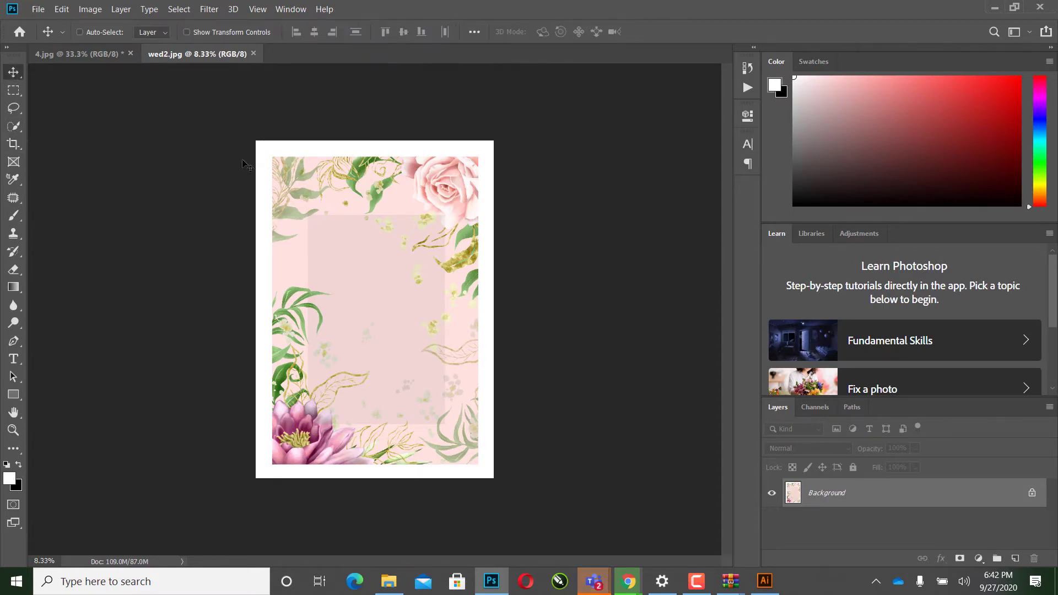
pyautogui.click(13, 430)
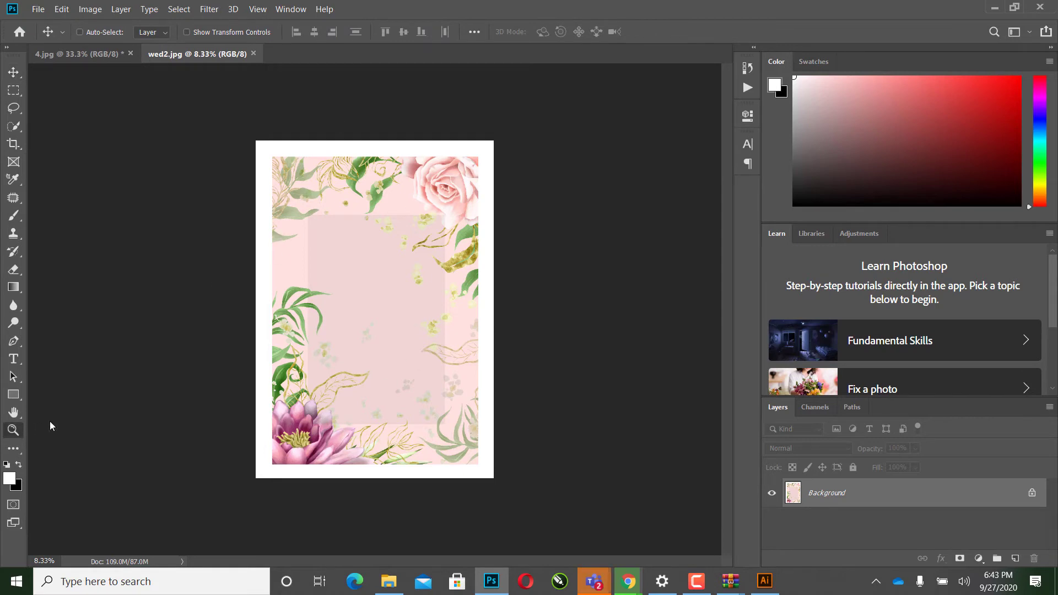
pyautogui.moveTo(336, 382); pyautogui.dragTo(369, 391)
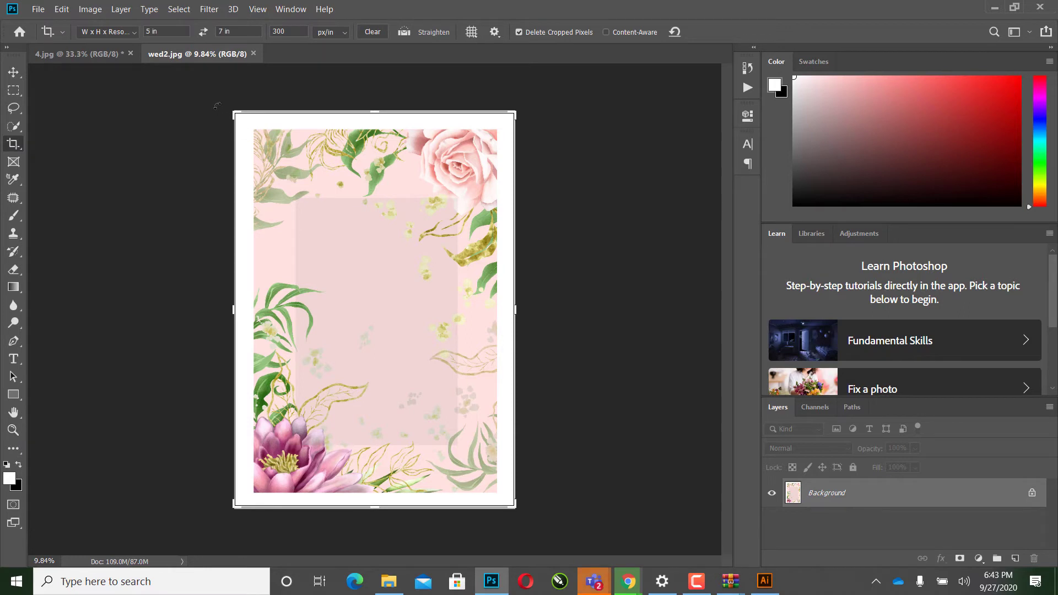
pyautogui.click(160, 32)
pyautogui.press('BackSpace')
pyautogui.press('Tab')
pyautogui.press('BackSpace')
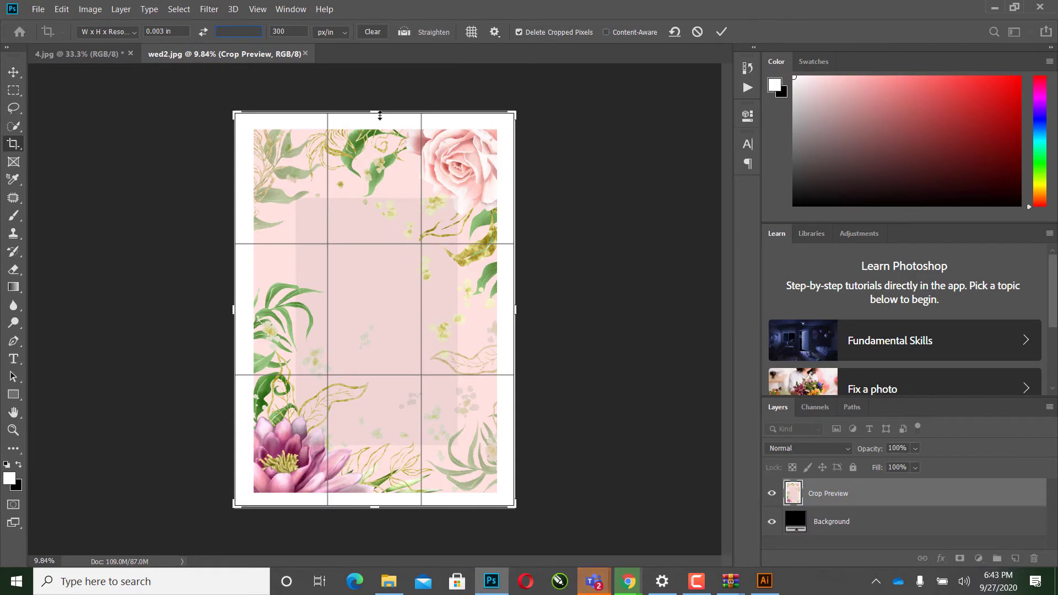
# Step: Pull the top, left, right and bottom crop edges in to the artwork and commit
pyautogui.moveTo(380, 115); pyautogui.dragTo(380, 103)
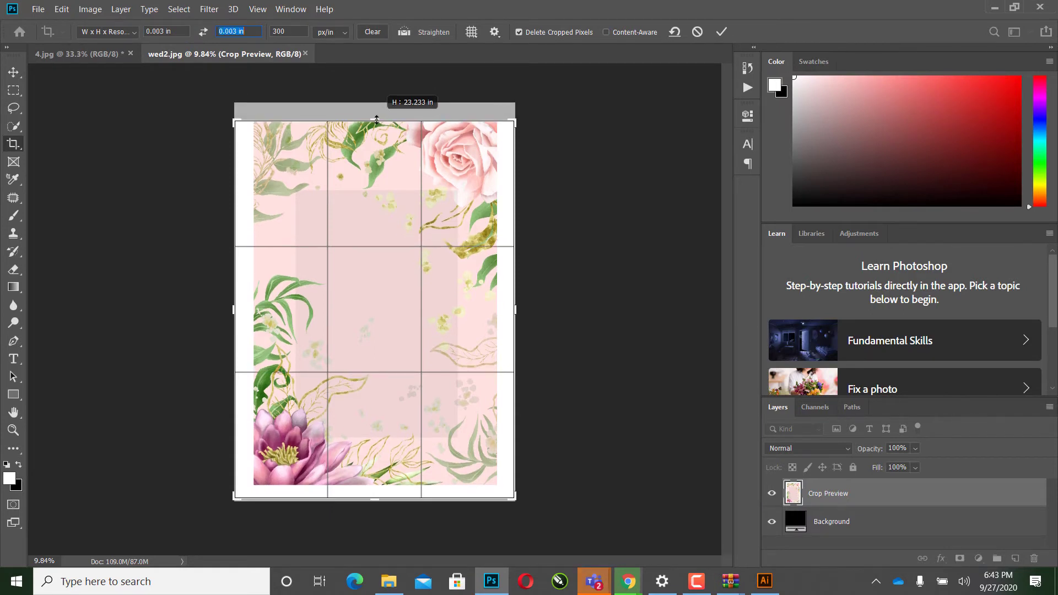
pyautogui.moveTo(236, 311); pyautogui.dragTo(243, 311)
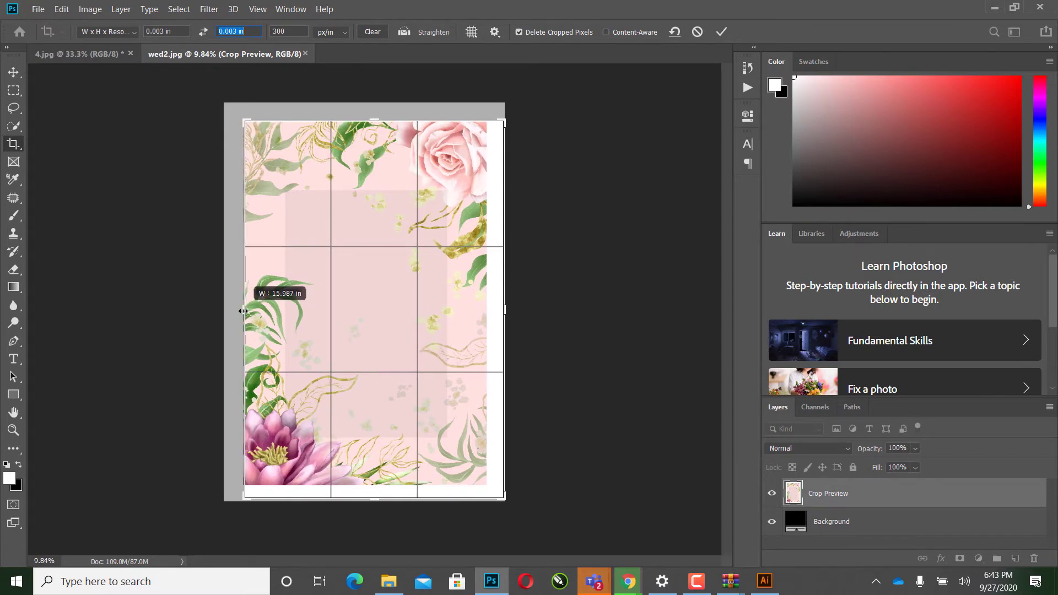
pyautogui.moveTo(505, 310); pyautogui.dragTo(496, 311)
pyautogui.moveTo(373, 502); pyautogui.dragTo(374, 494)
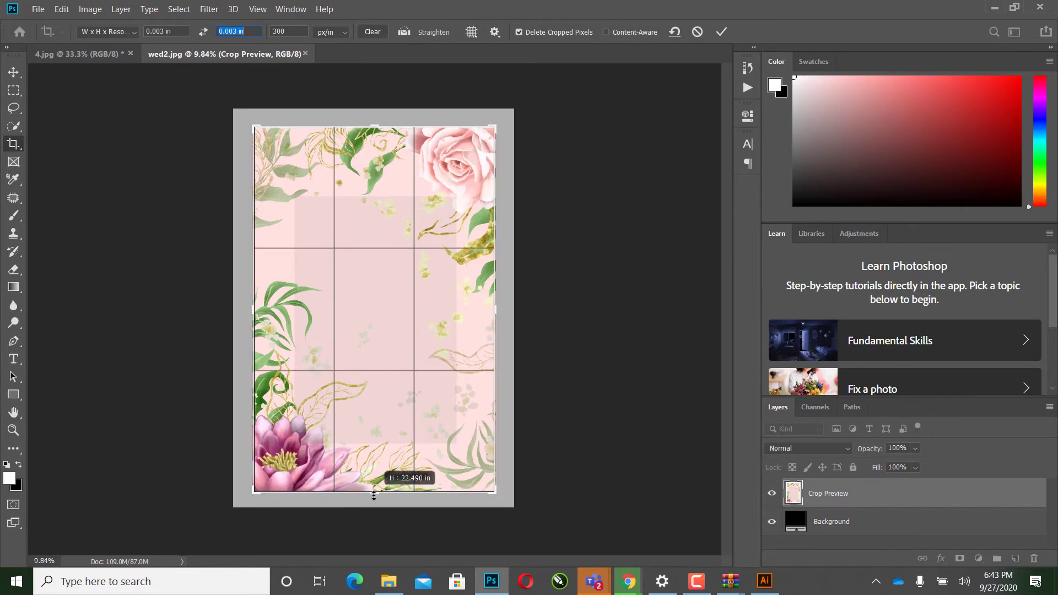
pyautogui.doubleClick(383, 445)
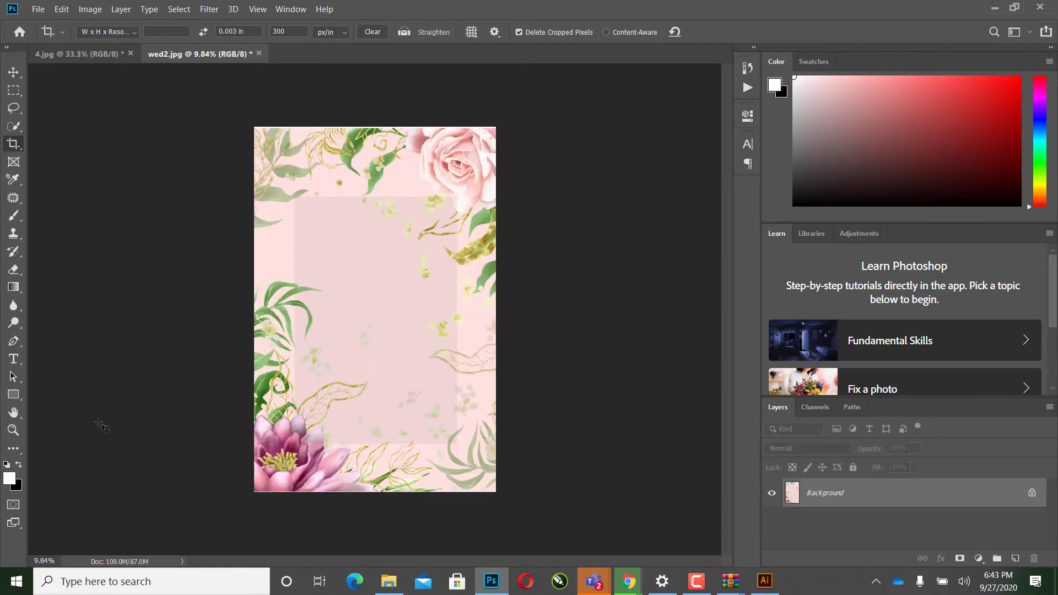
pyautogui.click(12, 431)
pyautogui.moveTo(325, 387); pyautogui.dragTo(350, 355)
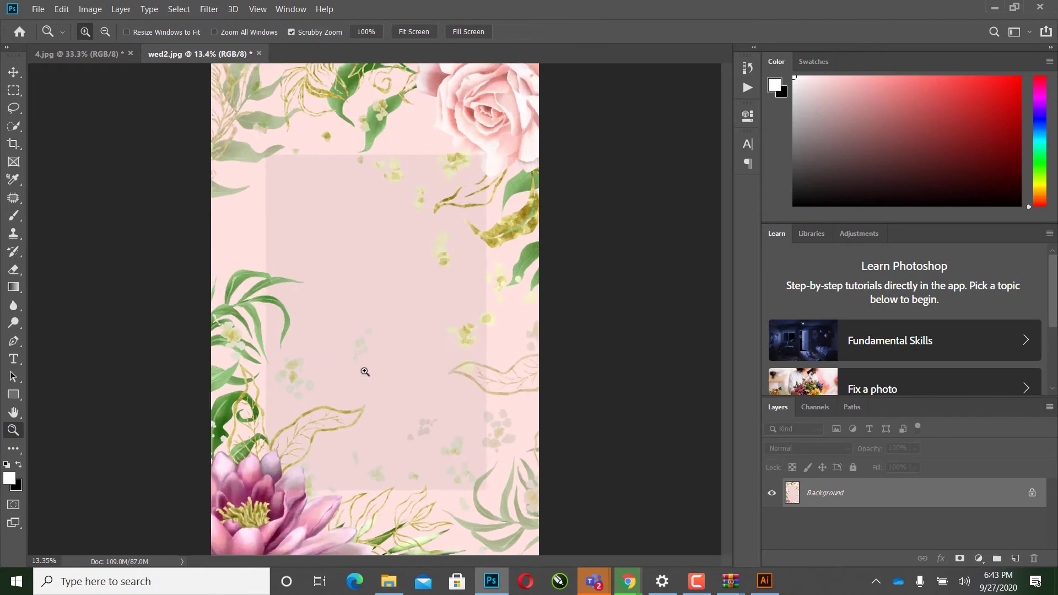
pyautogui.click(14, 72)
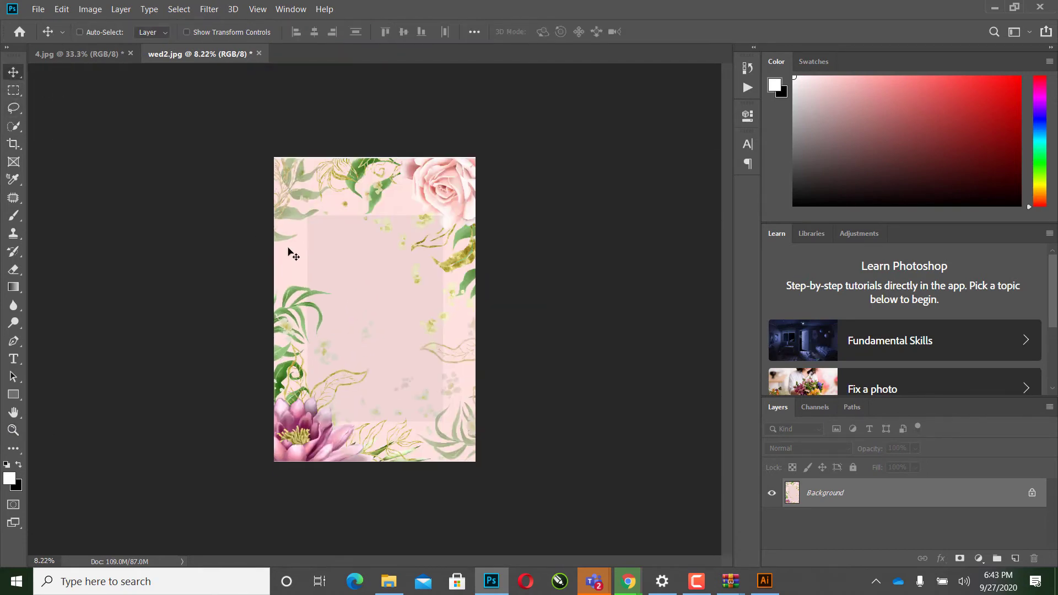
pyautogui.moveTo(288, 252); pyautogui.dragTo(289, 249)
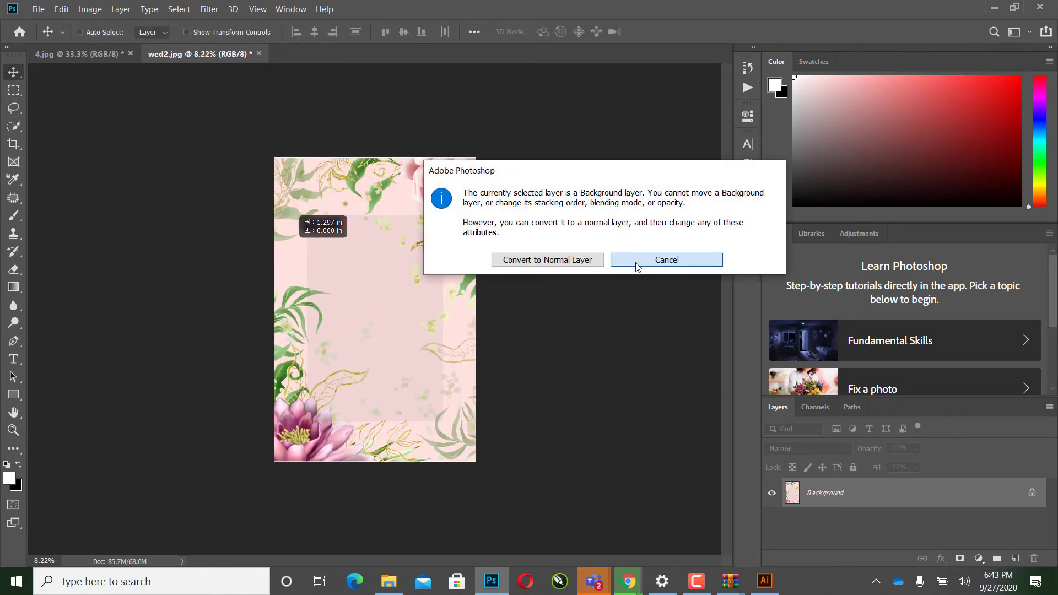
pyautogui.click(639, 260)
pyautogui.click(14, 430)
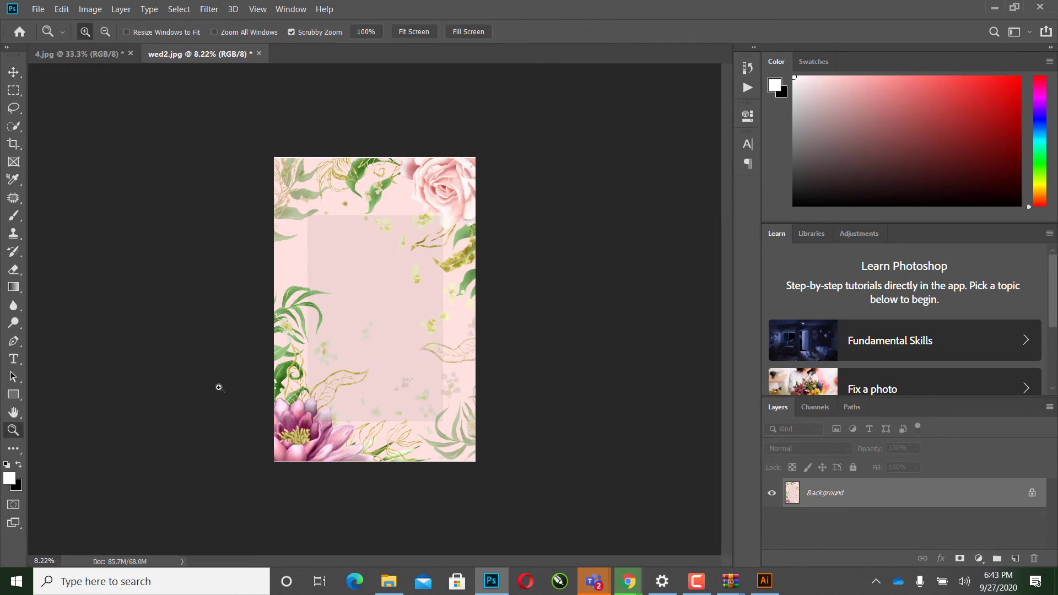
pyautogui.moveTo(218, 386); pyautogui.dragTo(302, 376)
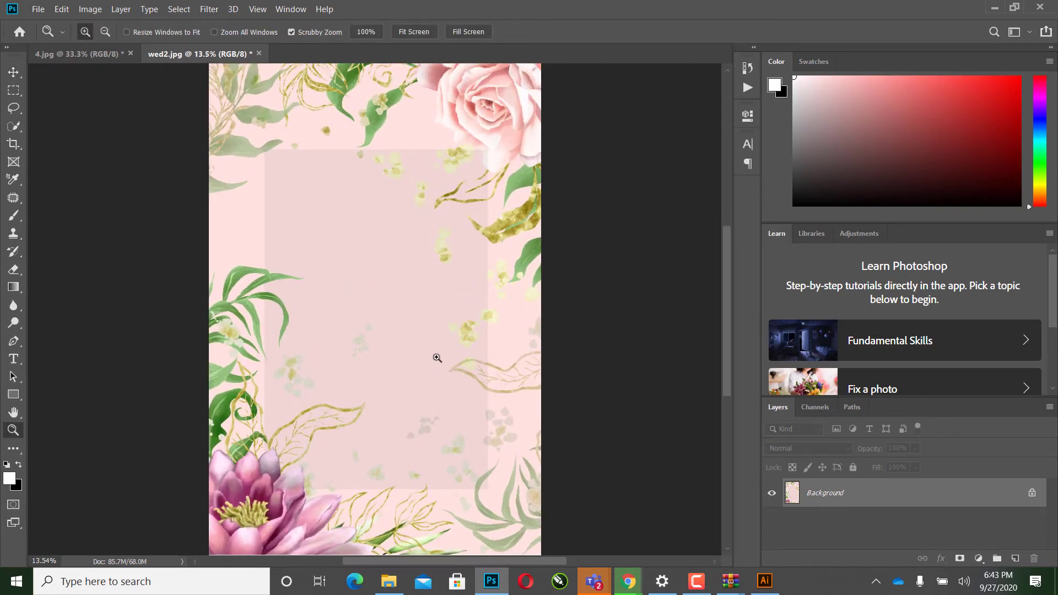
pyautogui.click(13, 359)
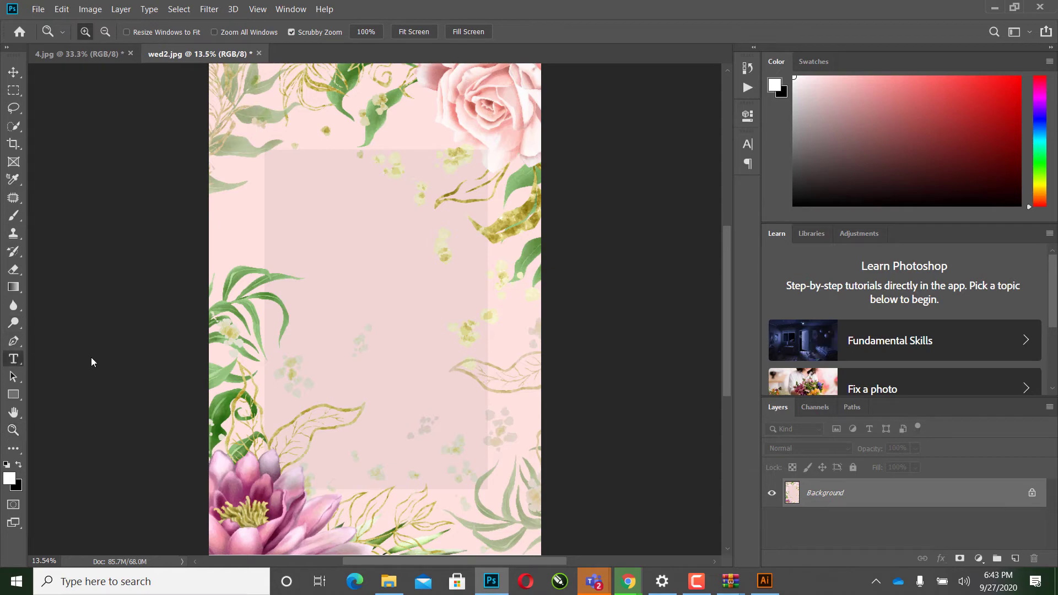
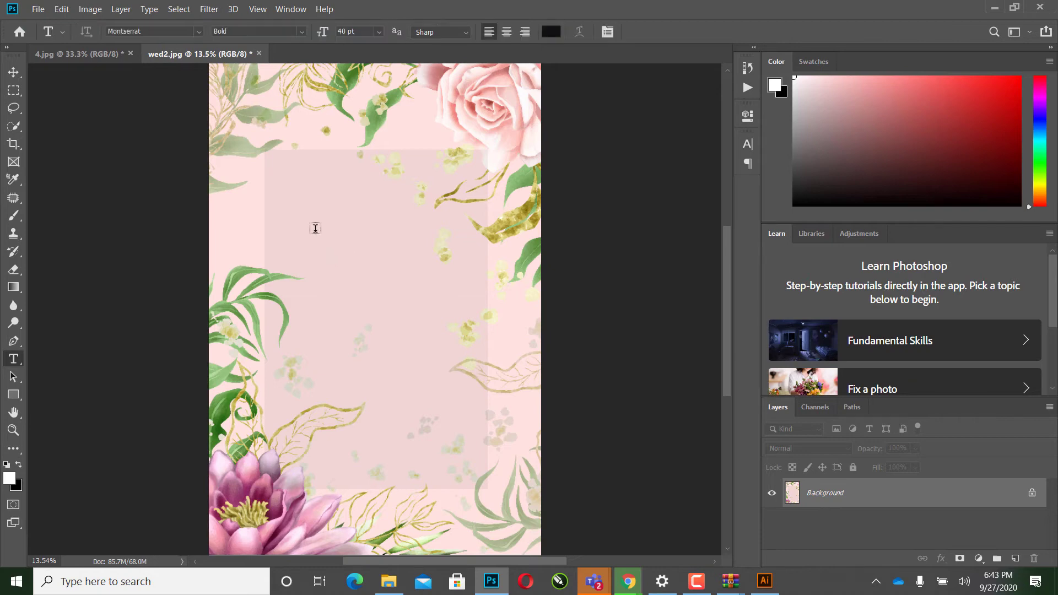
# Step: Add the text 'Wedding Invitation' near the top of the pale panel
pyautogui.click(350, 232)
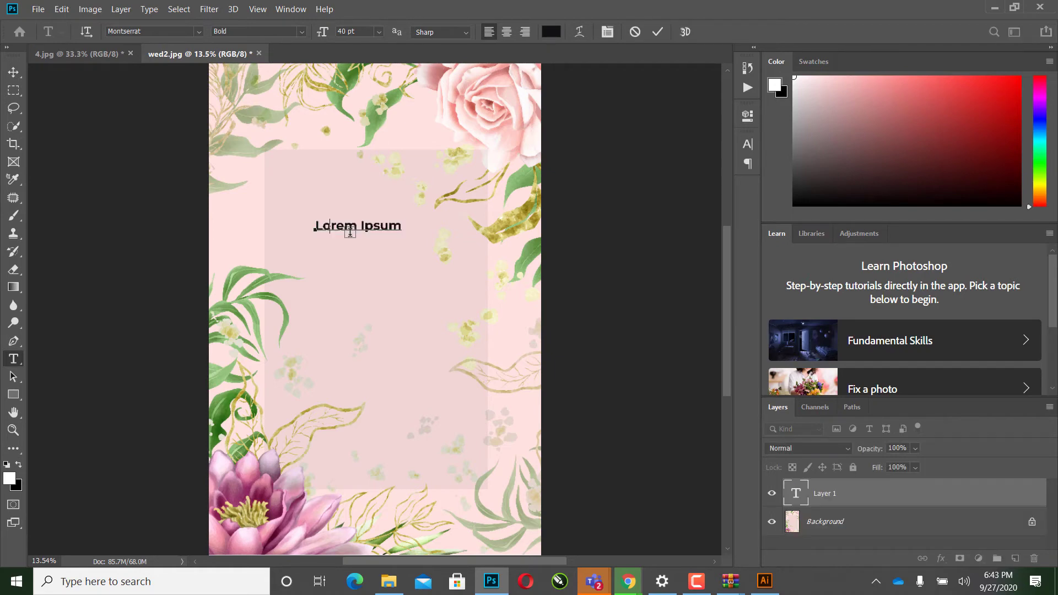
pyautogui.write('Wedding I')
pyautogui.write('nvit')
pyautogui.write('ation')
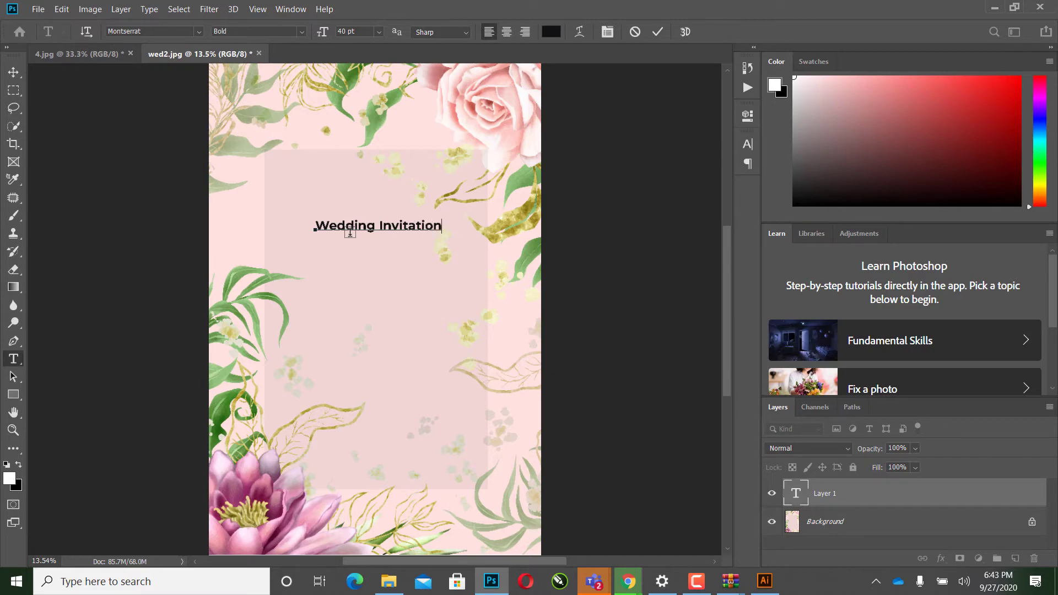
pyautogui.click(13, 72)
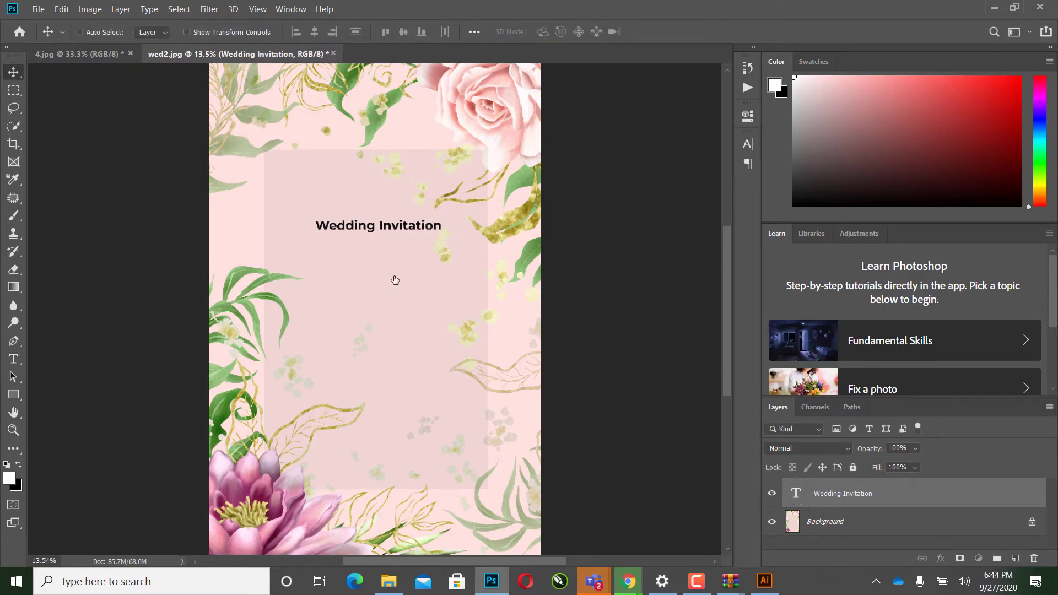
# Step: Set the title in the ThePrestigeSignature script font
pyautogui.doubleClick(795, 495)
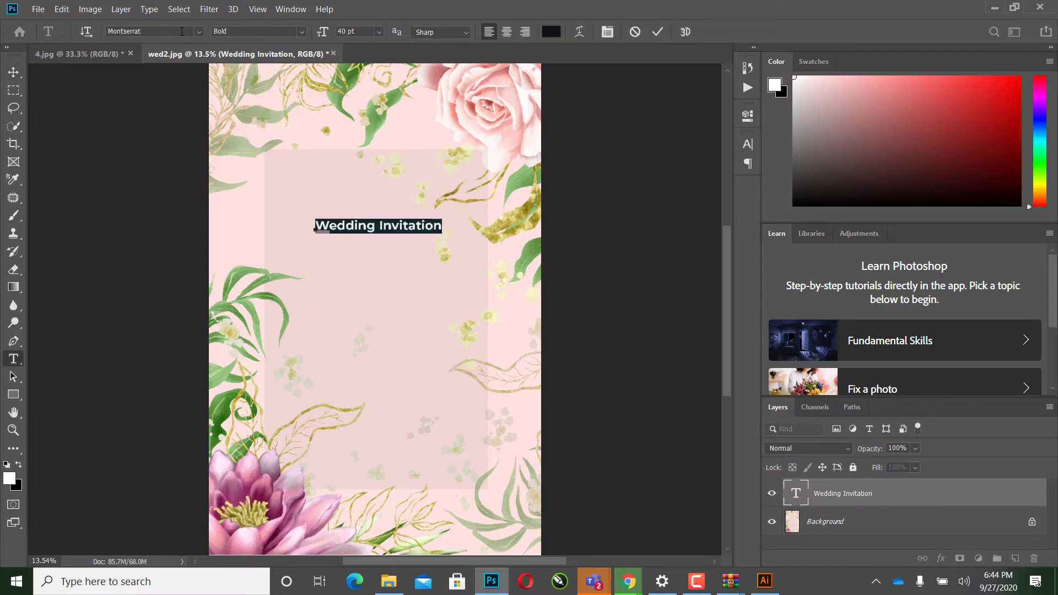
pyautogui.click(182, 32)
pyautogui.click(182, 31)
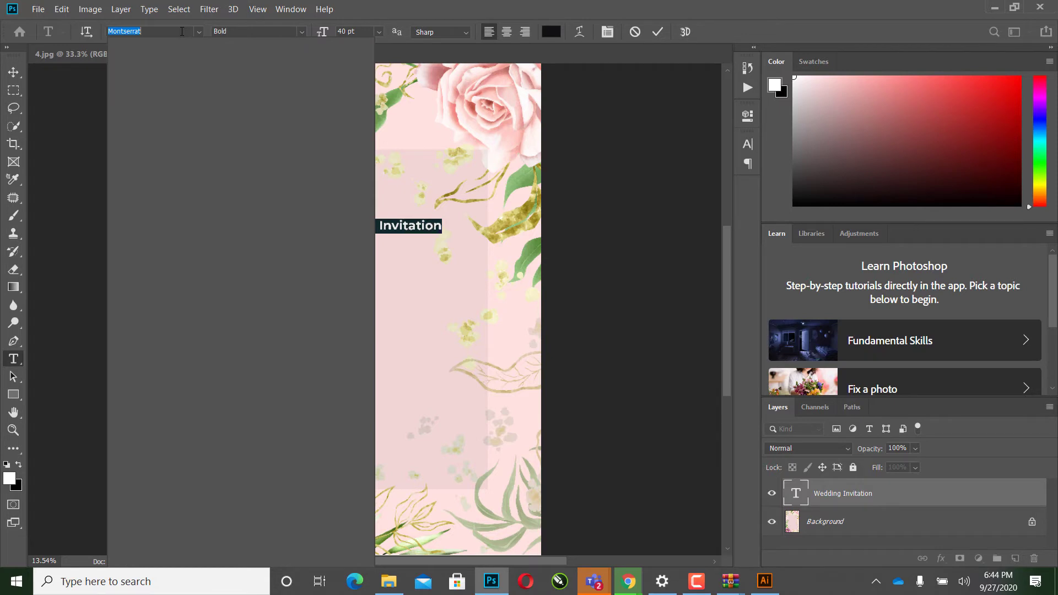
pyautogui.write('res')
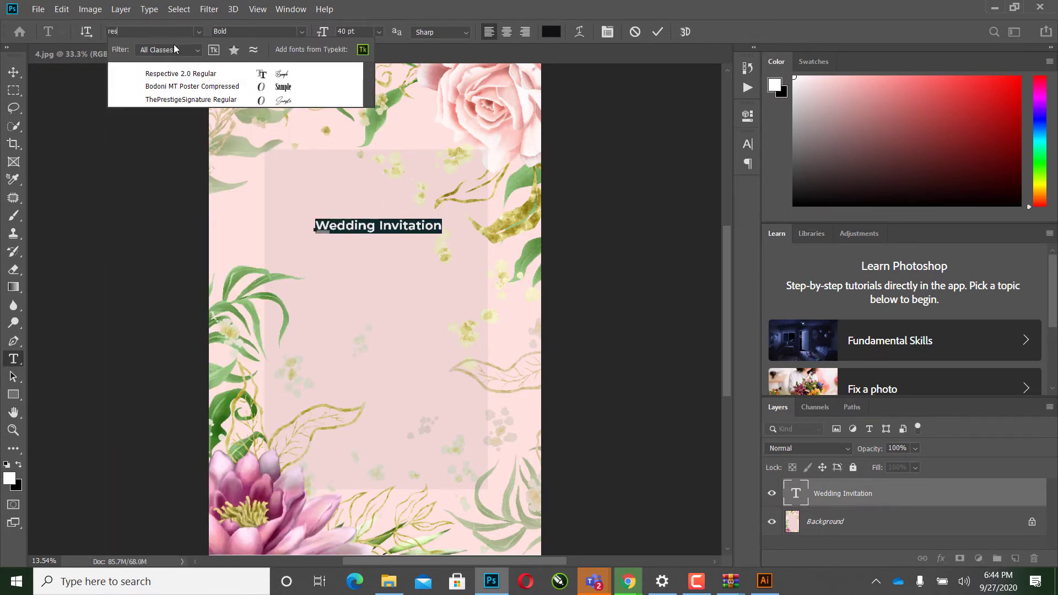
pyautogui.click(171, 100)
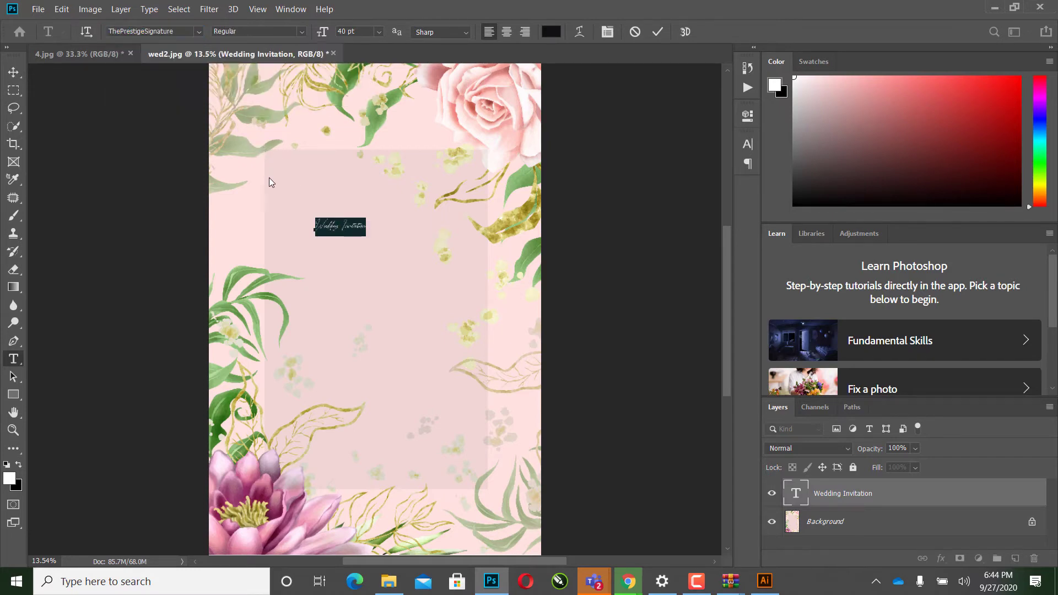
pyautogui.hotkey('ctrl', 'Return')
pyautogui.press('v')
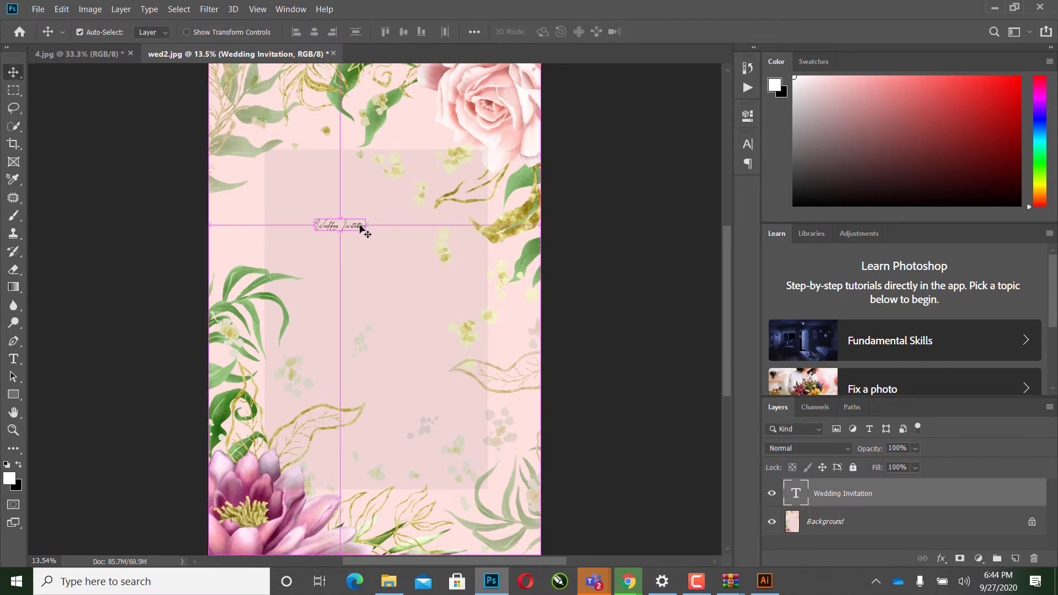
# Step: Enlarge the Wedding Invitation title to about 305% and move it up near the panel's top
pyautogui.hotkey('ctrl', 't')
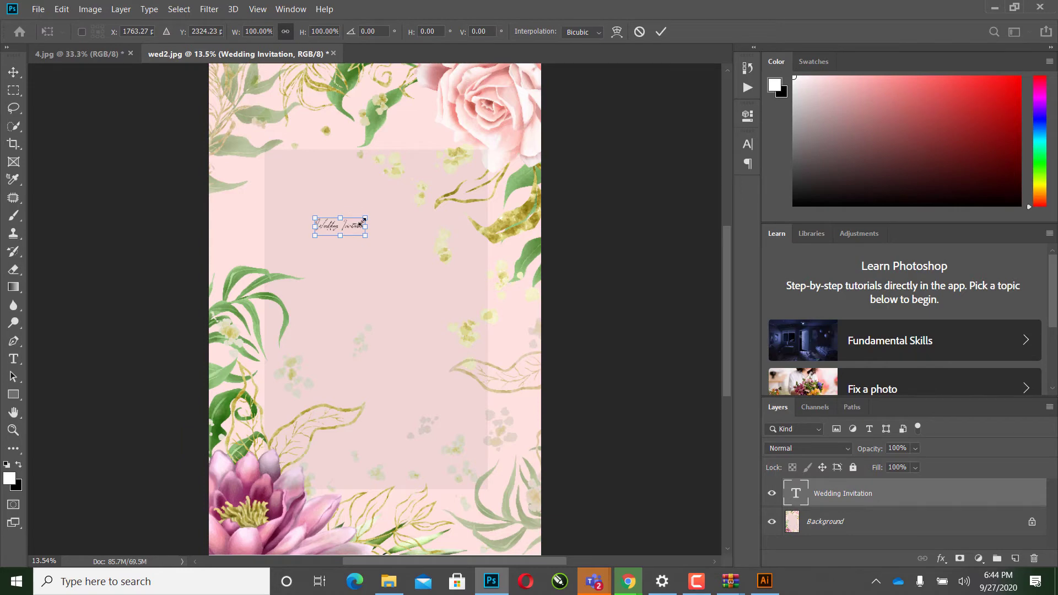
pyautogui.moveTo(365, 219); pyautogui.dragTo(417, 199)
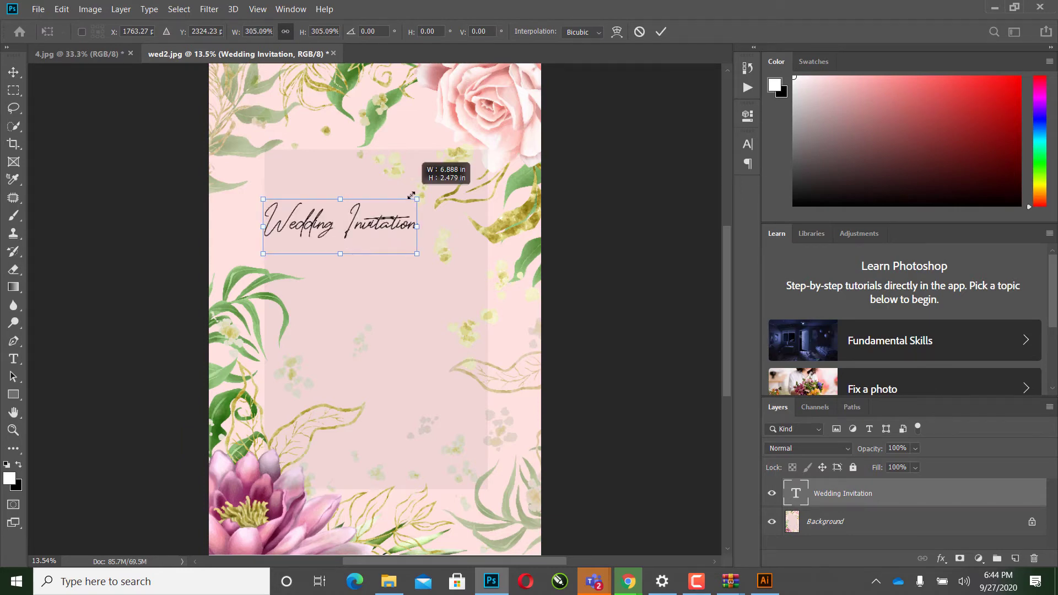
pyautogui.press('ctrl')
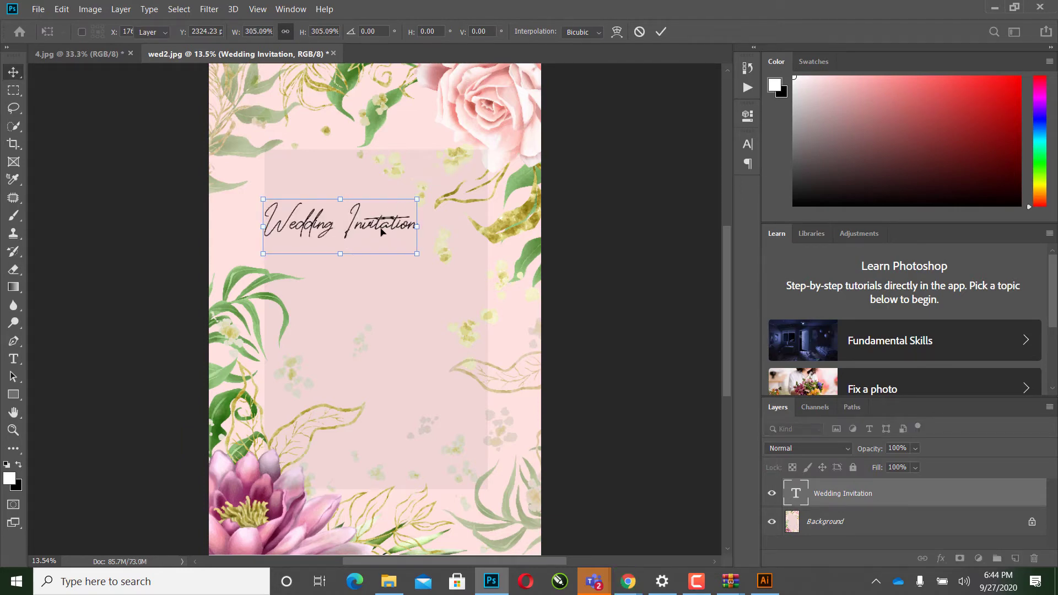
pyautogui.press('Return')
pyautogui.doubleClick(386, 226)
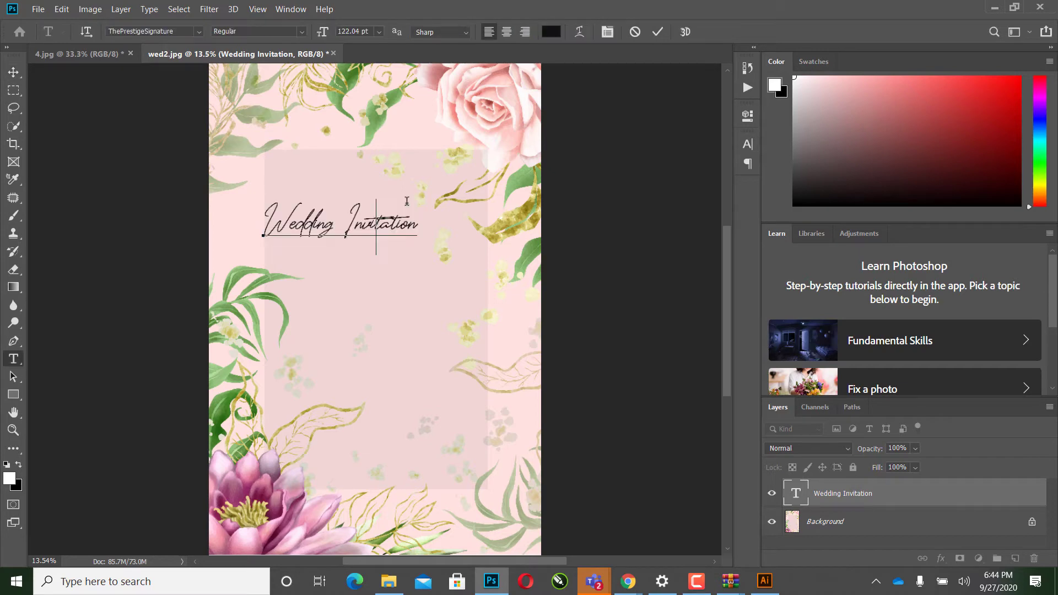
pyautogui.hotkey('ctrl', 'Return')
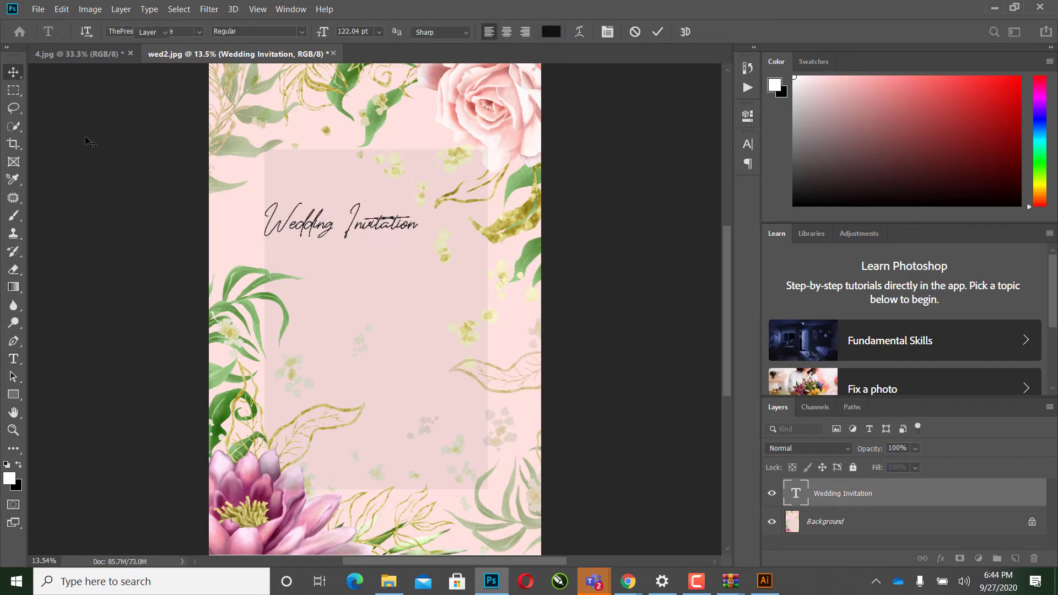
pyautogui.press('v')
pyautogui.moveTo(347, 196); pyautogui.dragTo(394, 161)
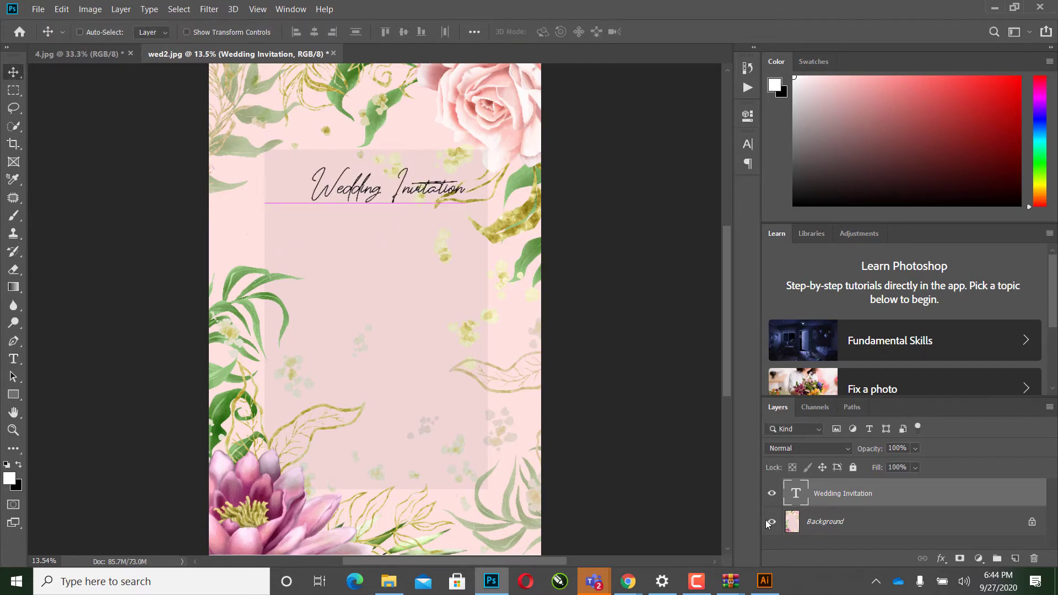
# Step: Change the title font to Brotherside Signature and centre it horizontally
pyautogui.doubleClick(797, 498)
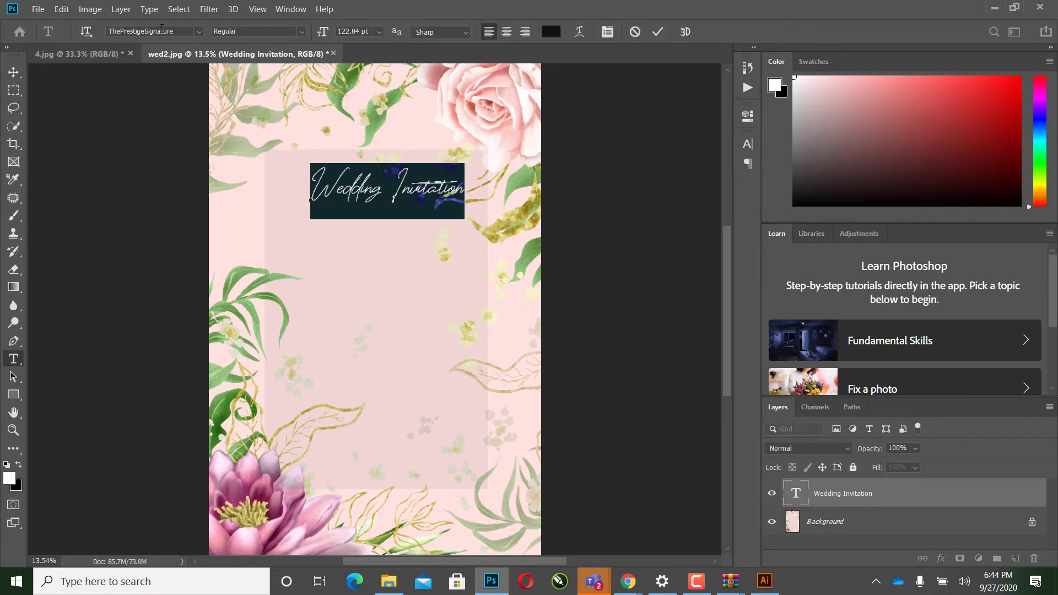
pyautogui.click(159, 28)
pyautogui.write('s')
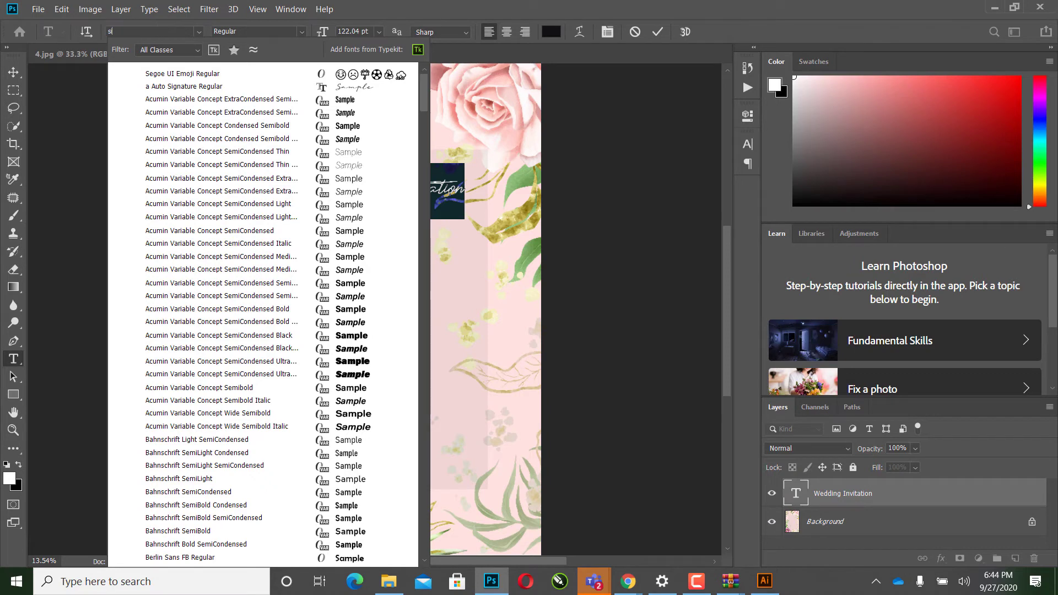
pyautogui.write('ign')
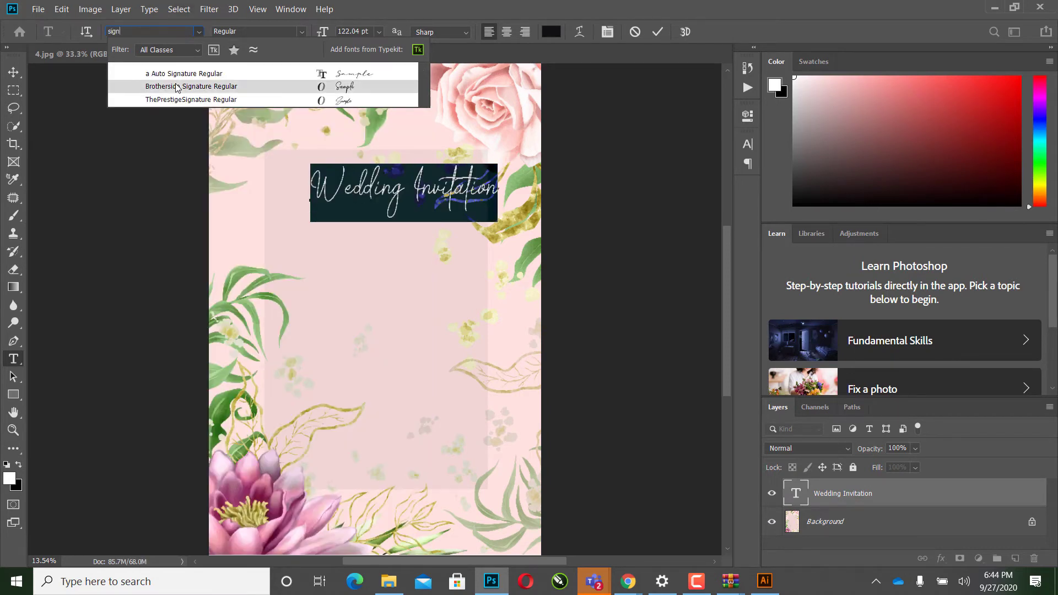
pyautogui.click(171, 74)
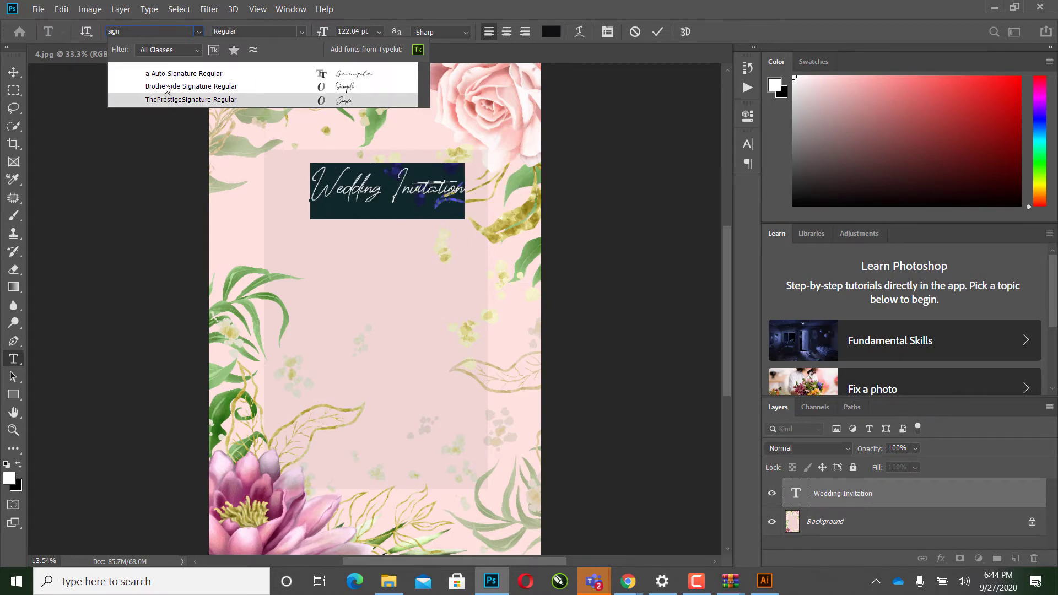
pyautogui.click(165, 87)
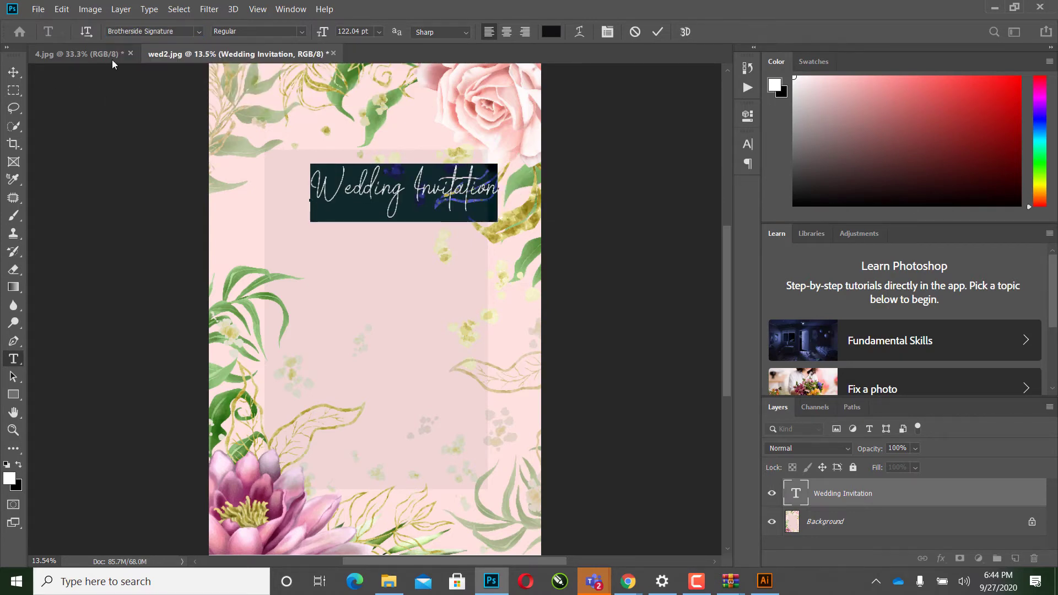
pyautogui.click(14, 71)
pyautogui.moveTo(393, 194); pyautogui.dragTo(377, 194)
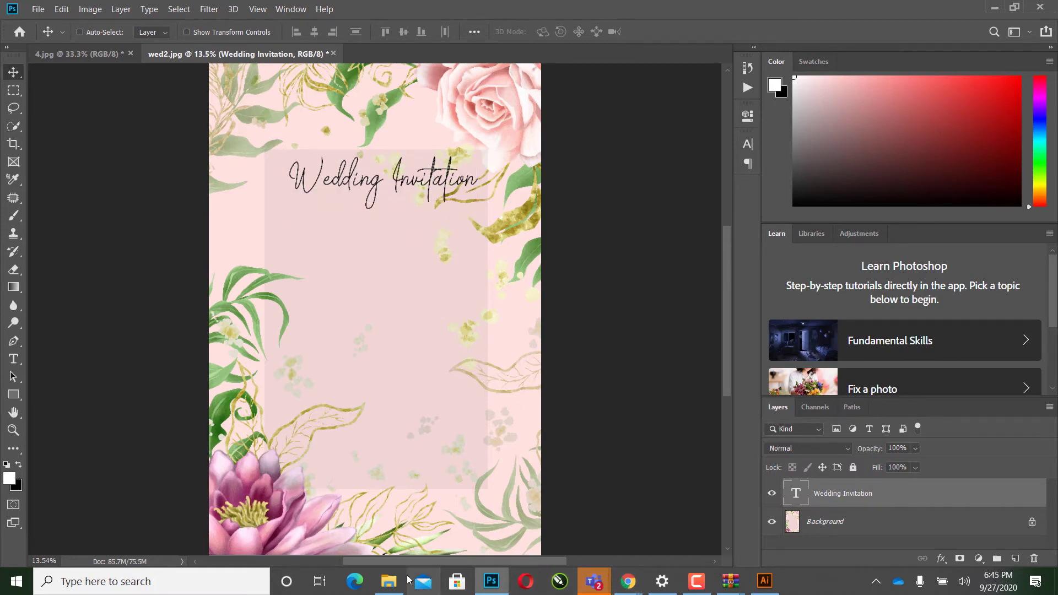
pyautogui.click(389, 582)
pyautogui.scroll(5, 671, 378)
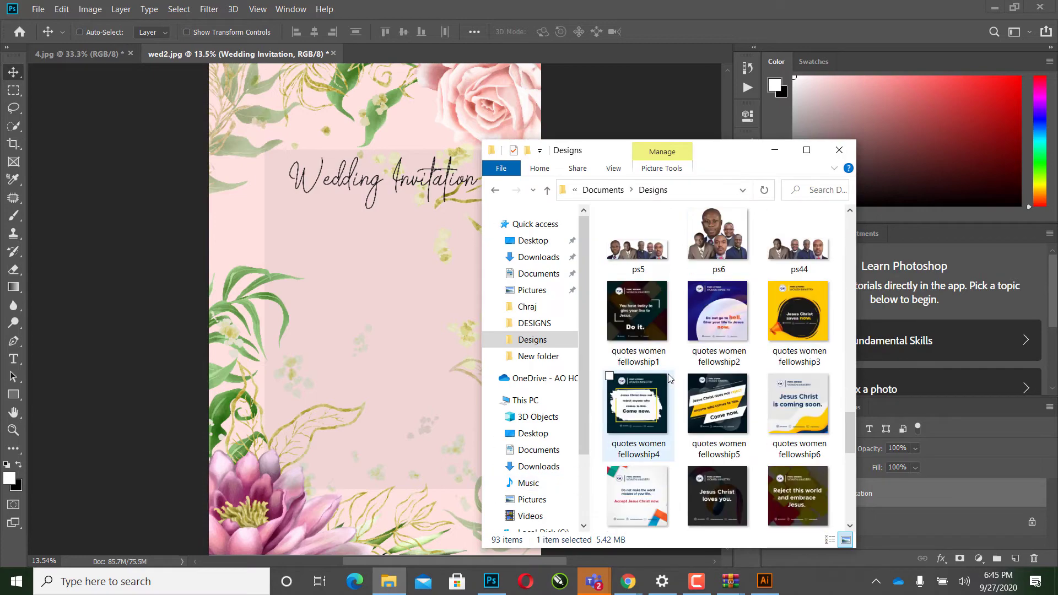
pyautogui.scroll(10, 670, 378)
pyautogui.scroll(10, 670, 378)
pyautogui.scroll(2, 670, 378)
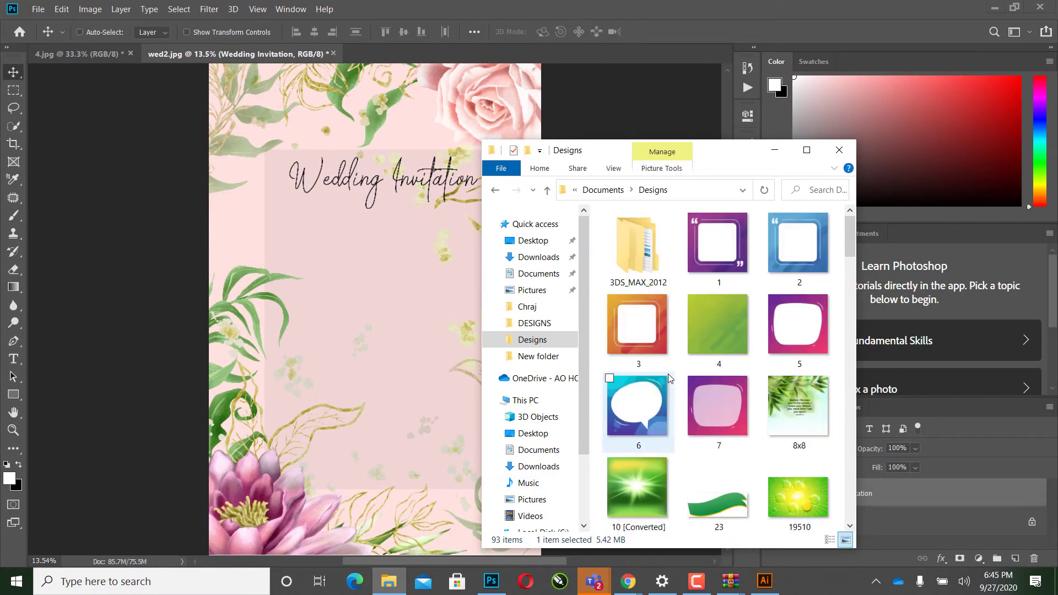
pyautogui.scroll(-1, 670, 378)
pyautogui.scroll(-8, 670, 378)
pyautogui.scroll(-2, 671, 378)
pyautogui.scroll(-3, 671, 378)
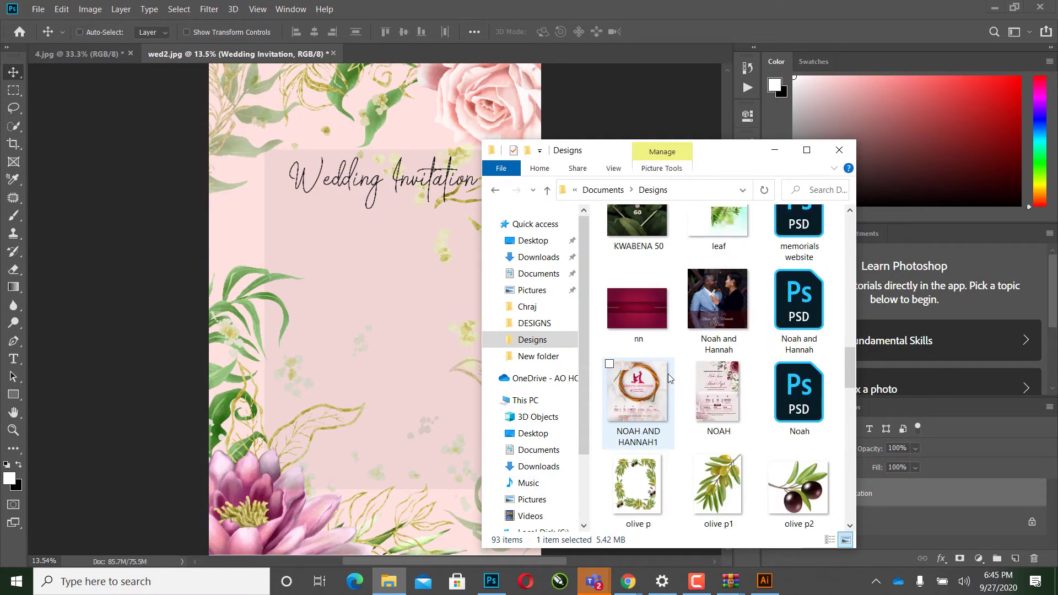
pyautogui.scroll(-3, 671, 378)
pyautogui.scroll(2, 706, 354)
pyautogui.click(707, 353)
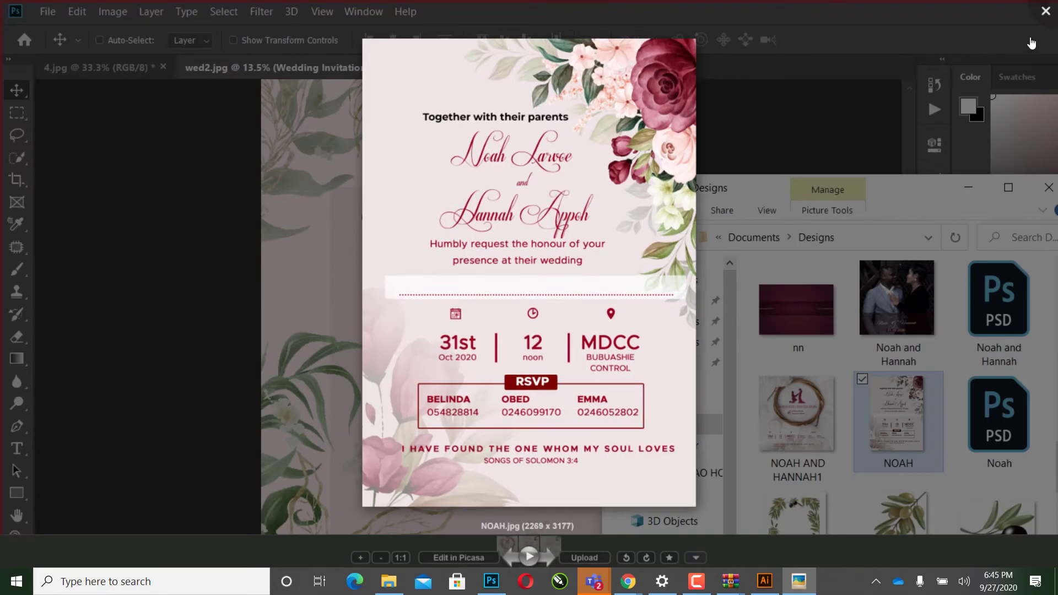
pyautogui.click(1046, 11)
# Step: Add a new text line below the title reading 'Together with our family'
pyautogui.click(21, 357)
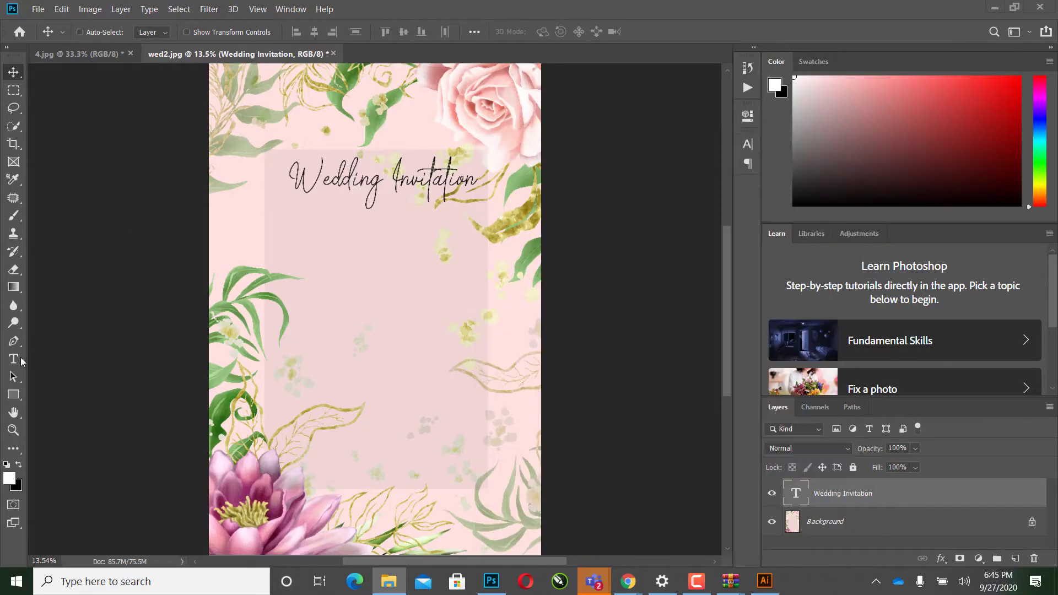
pyautogui.click(297, 245)
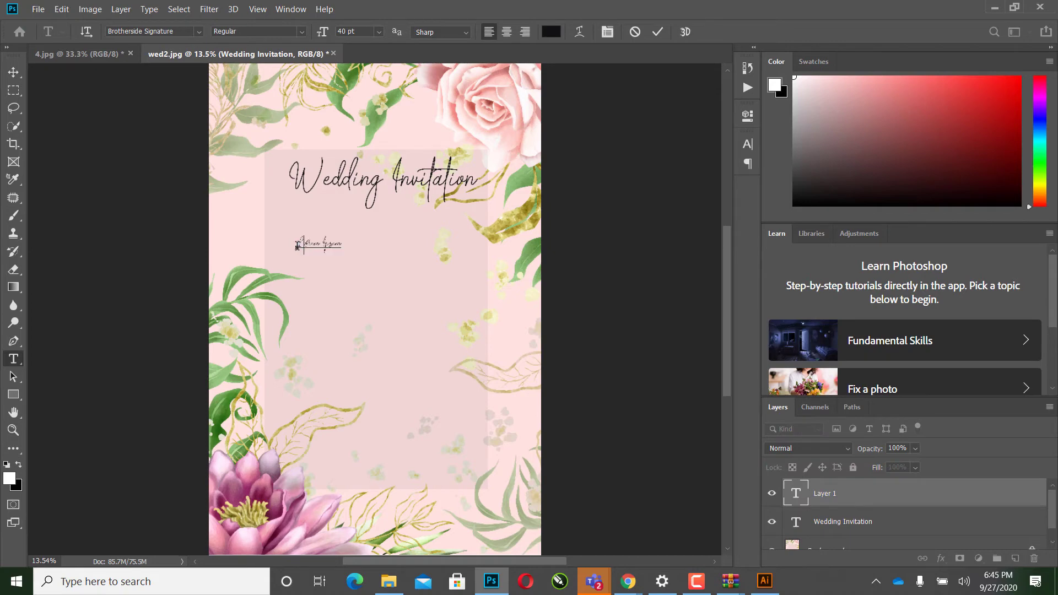
pyautogui.press('BackSpace')
pyautogui.write('Nha')
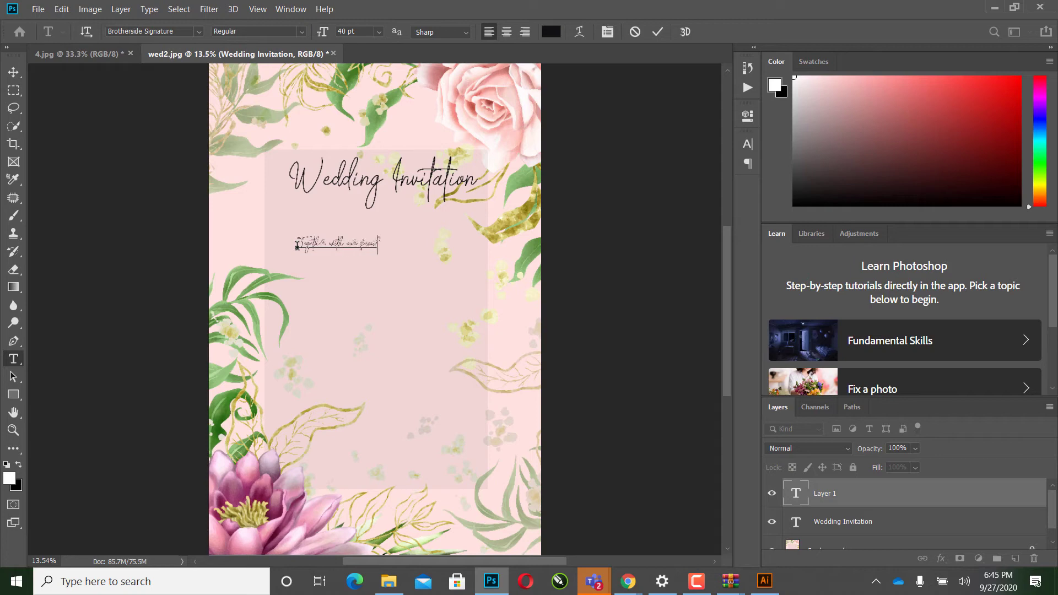
# Step: Set the family line in Times New Roman Bold and move it up beneath the title
pyautogui.hotkey('ctrl', 'a')
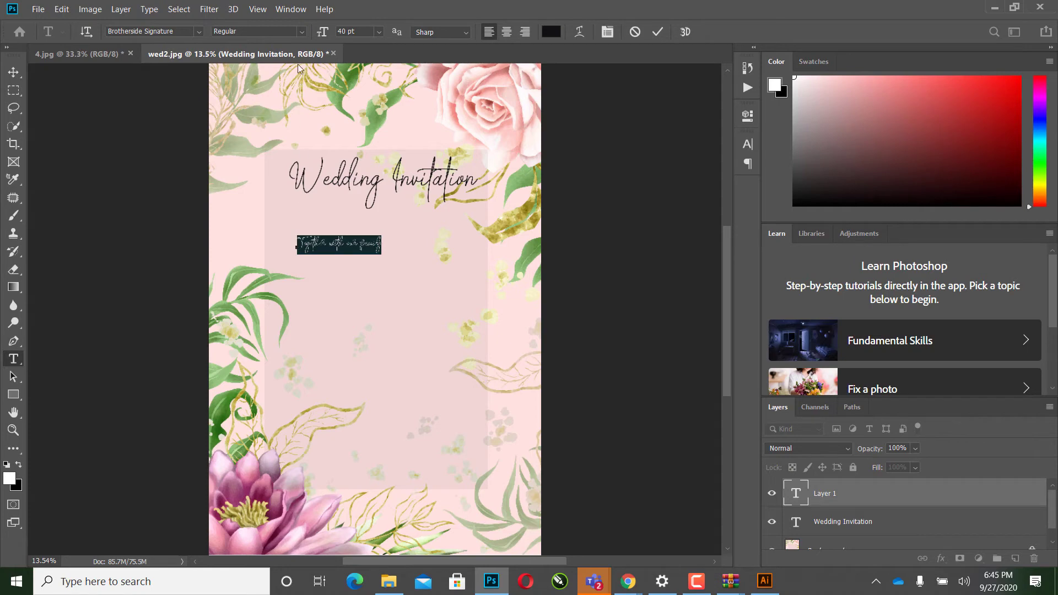
pyautogui.click(174, 31)
pyautogui.write('t')
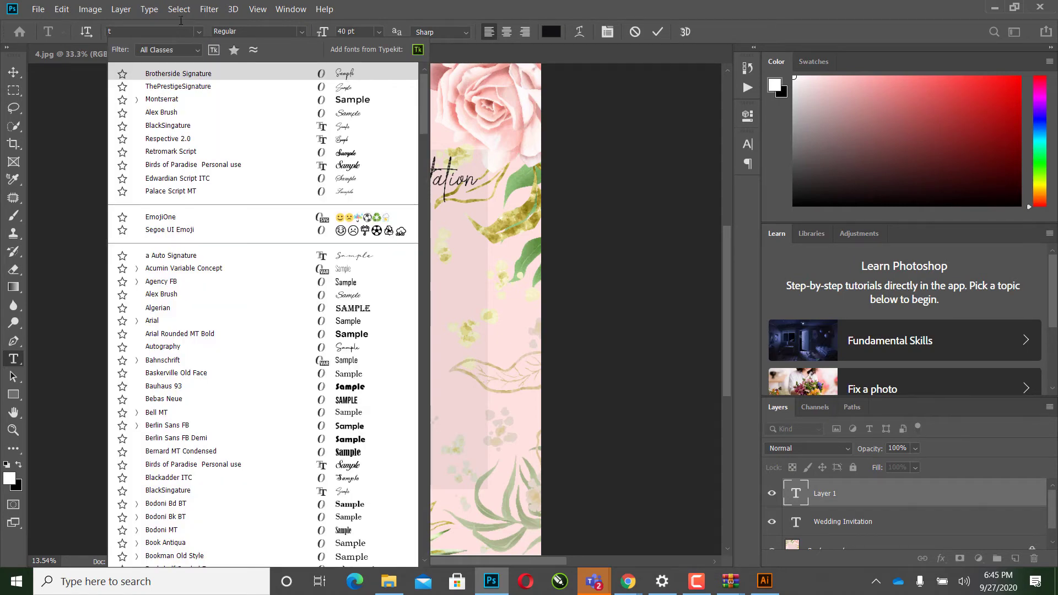
pyautogui.write('imes')
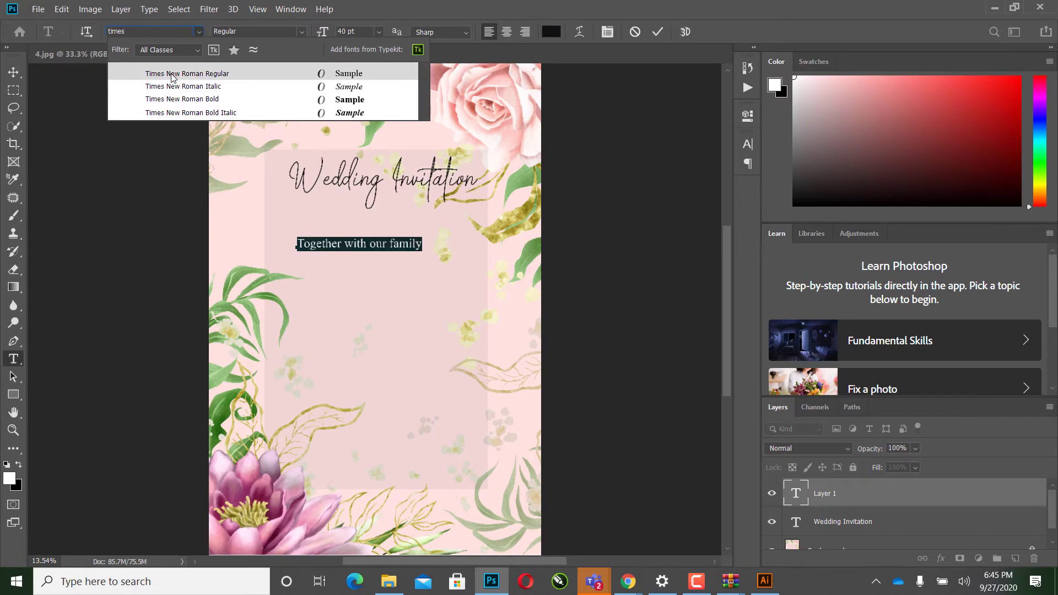
pyautogui.click(166, 74)
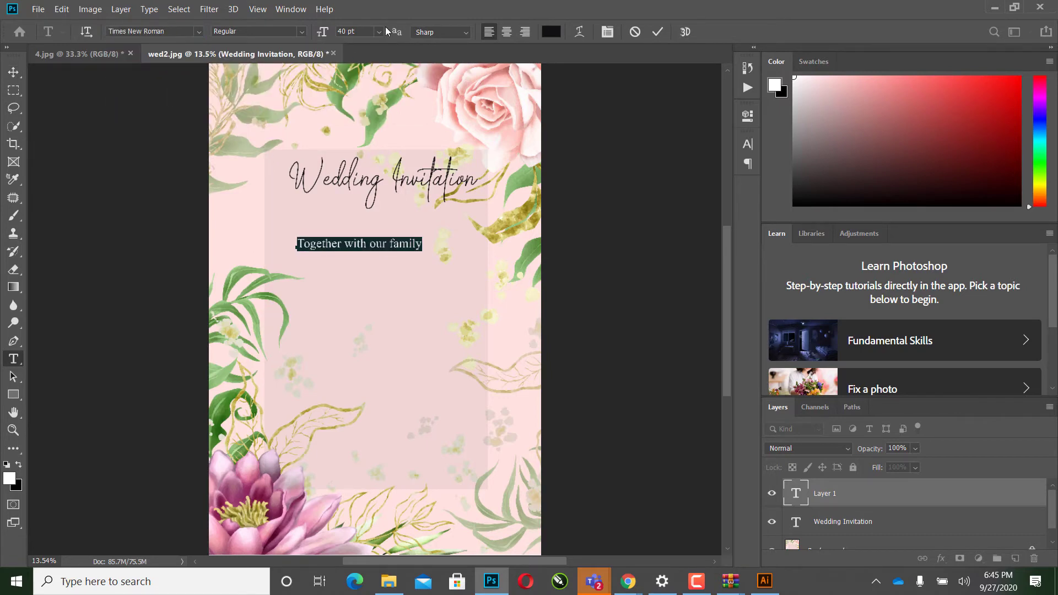
pyautogui.click(300, 32)
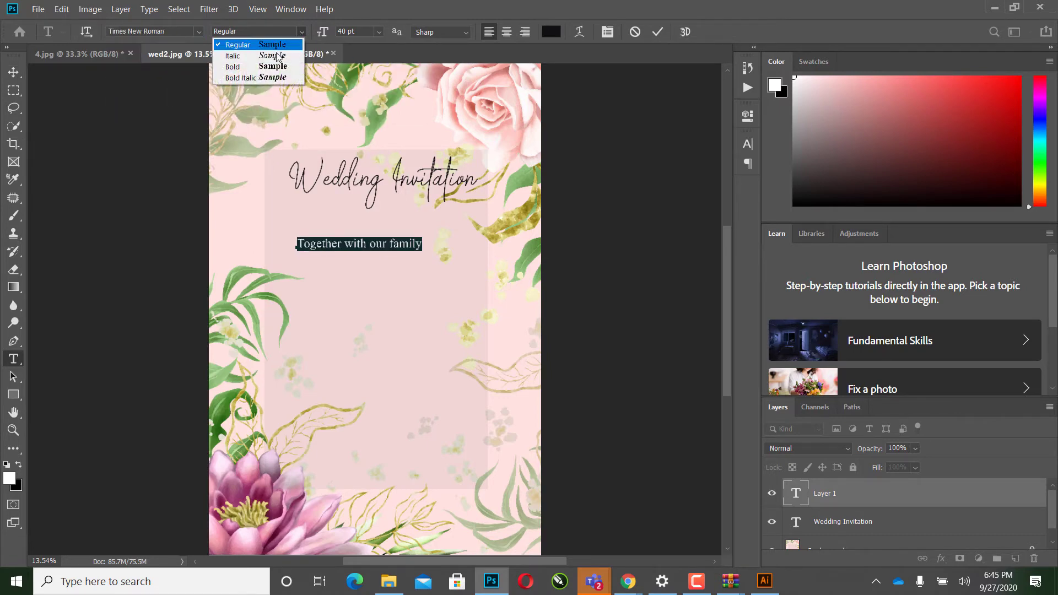
pyautogui.click(259, 68)
pyautogui.click(13, 72)
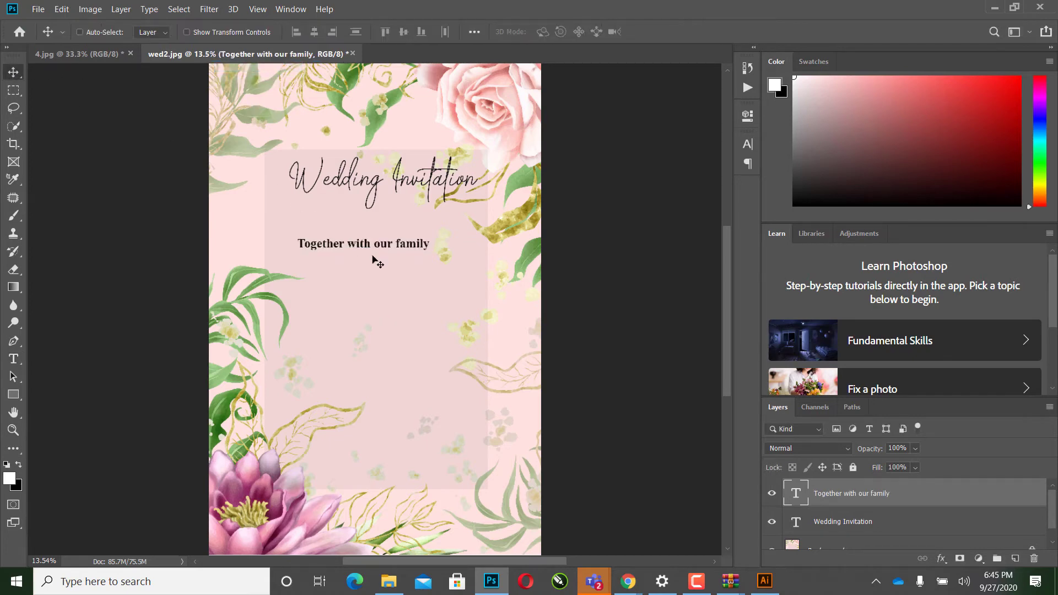
pyautogui.moveTo(375, 244)
pyautogui.mouseDown()
pyautogui.moveTo(386, 213)
pyautogui.moveTo(386, 223)
pyautogui.mouseUp()
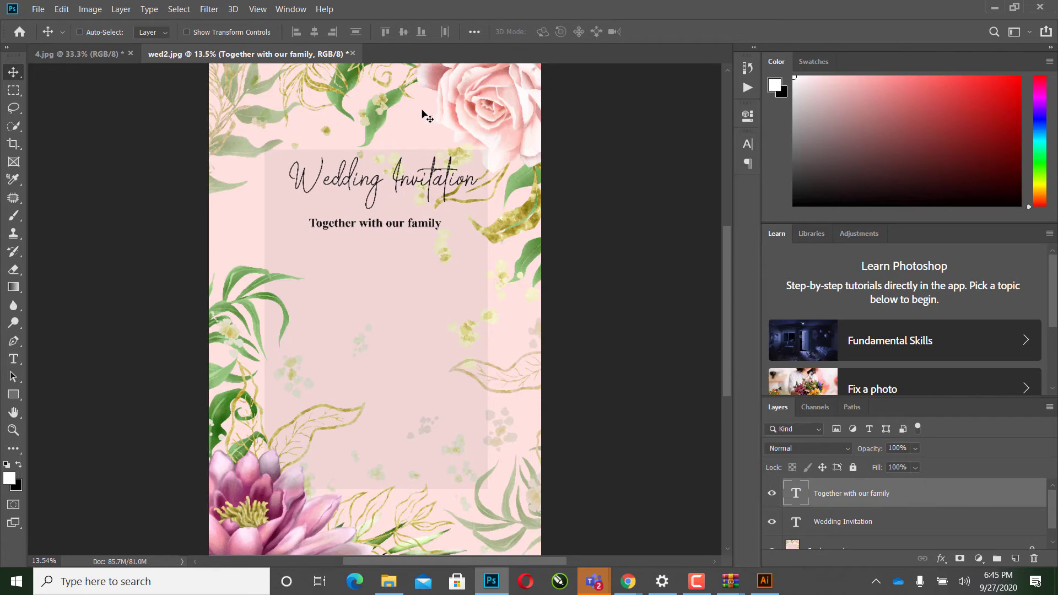
pyautogui.moveTo(627, 583)
pyautogui.click(597, 535)
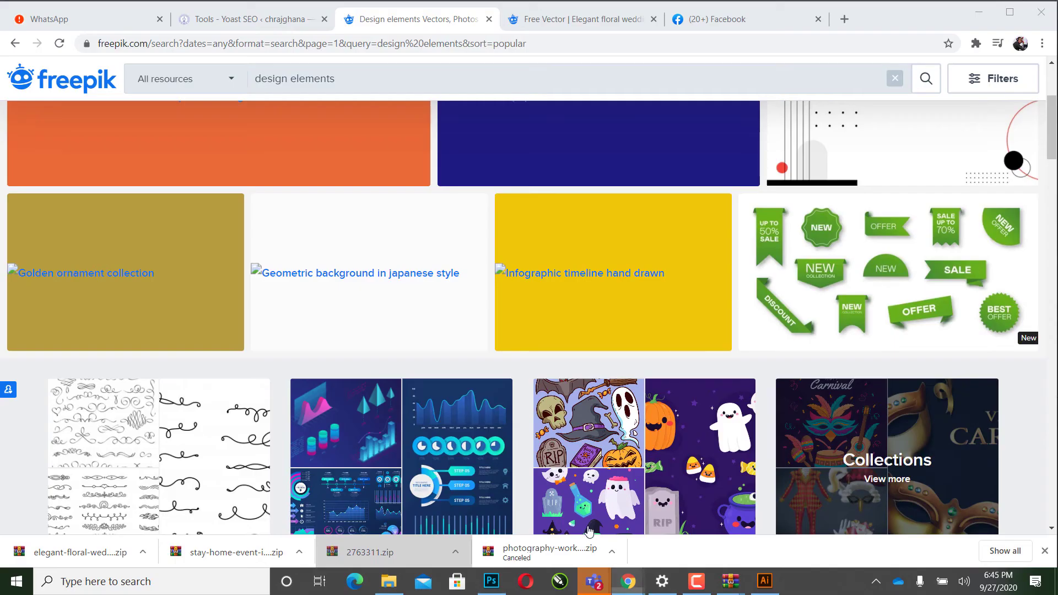
pyautogui.click(83, 19)
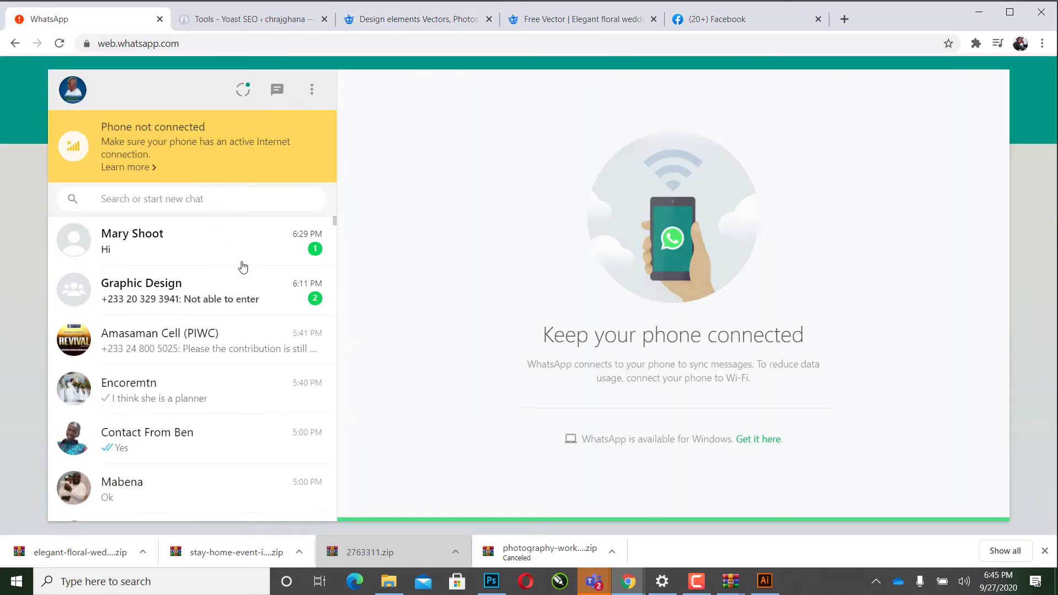
pyautogui.scroll(-1, 232, 262)
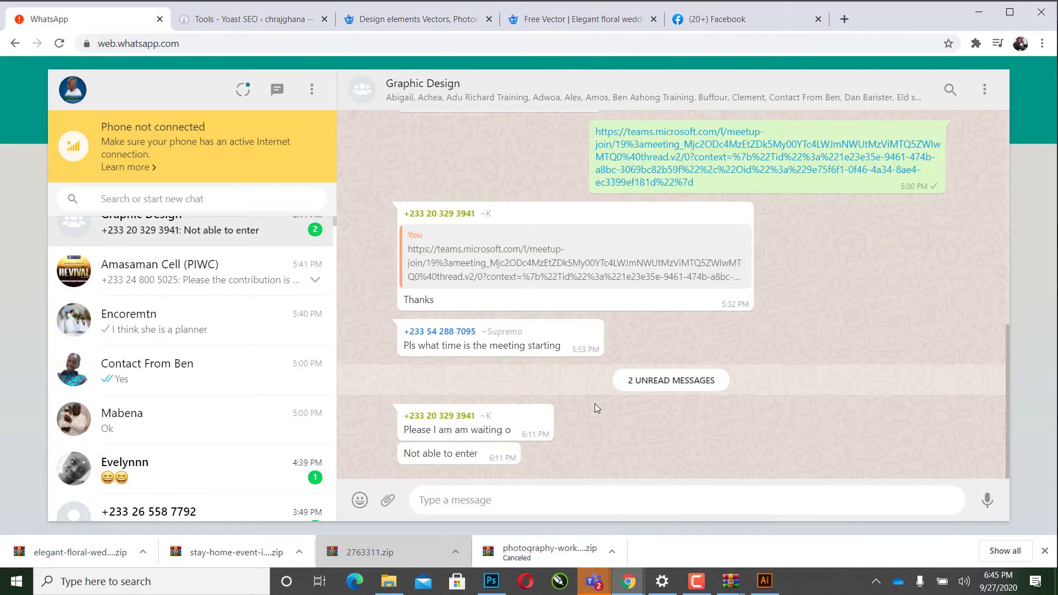
pyautogui.click(967, 15)
# Step: Add a new text line below the family line with a placeholder first name
pyautogui.click(14, 359)
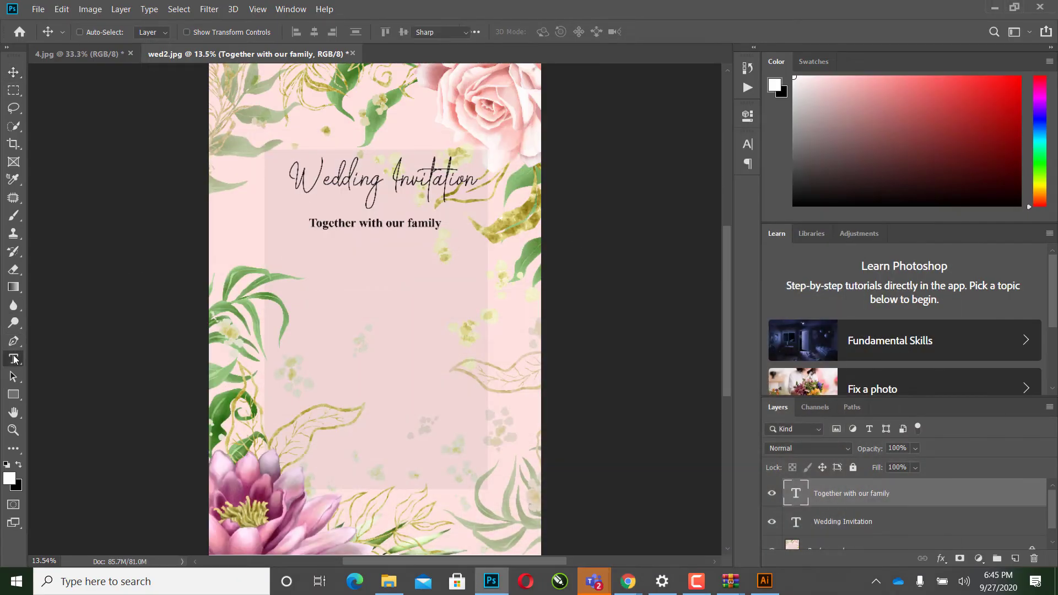
pyautogui.click(330, 263)
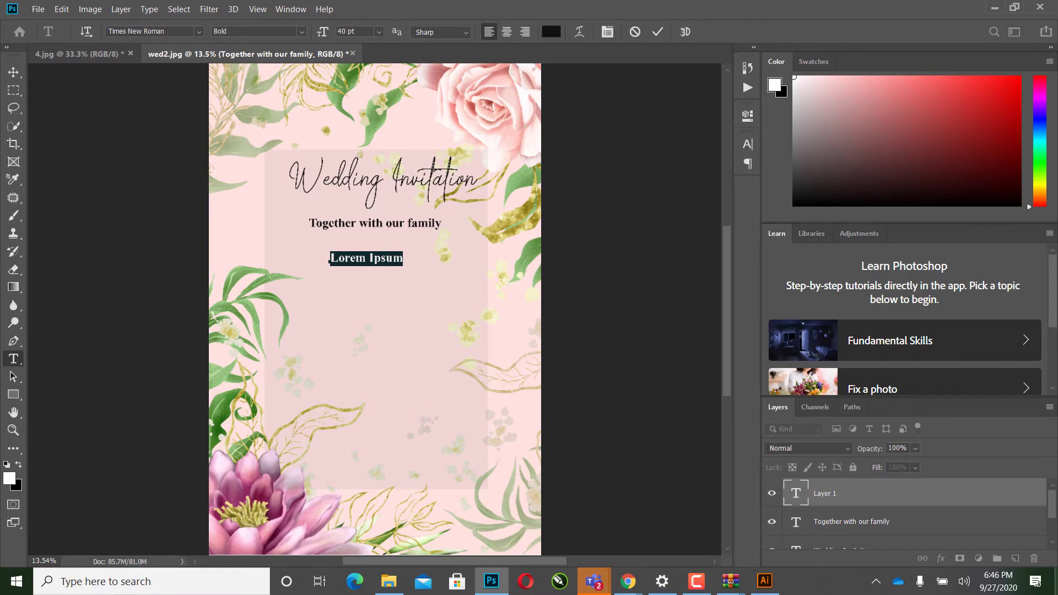
pyautogui.write('James')
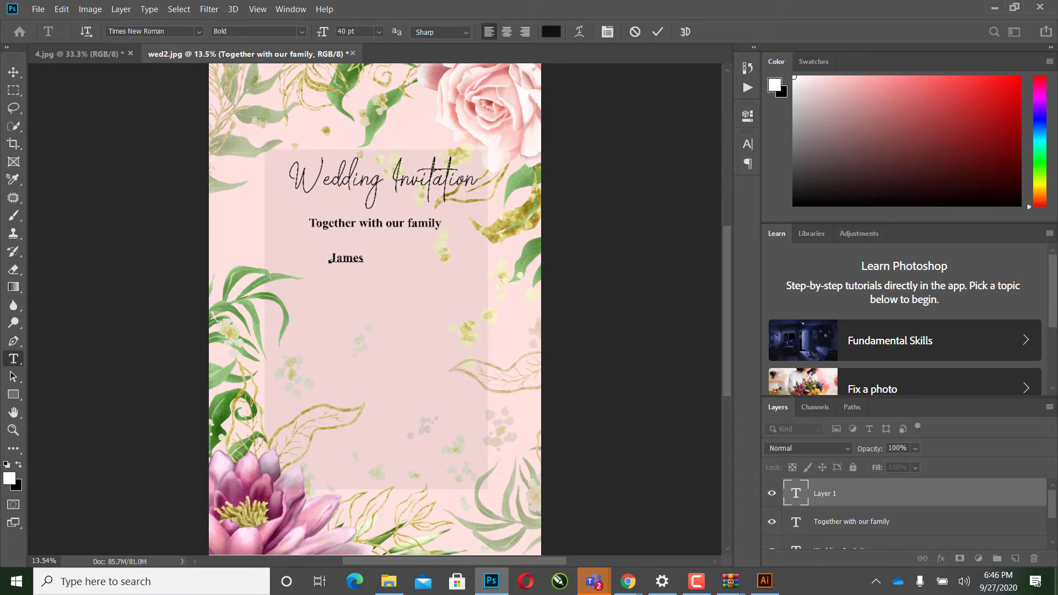
pyautogui.moveTo(628, 581)
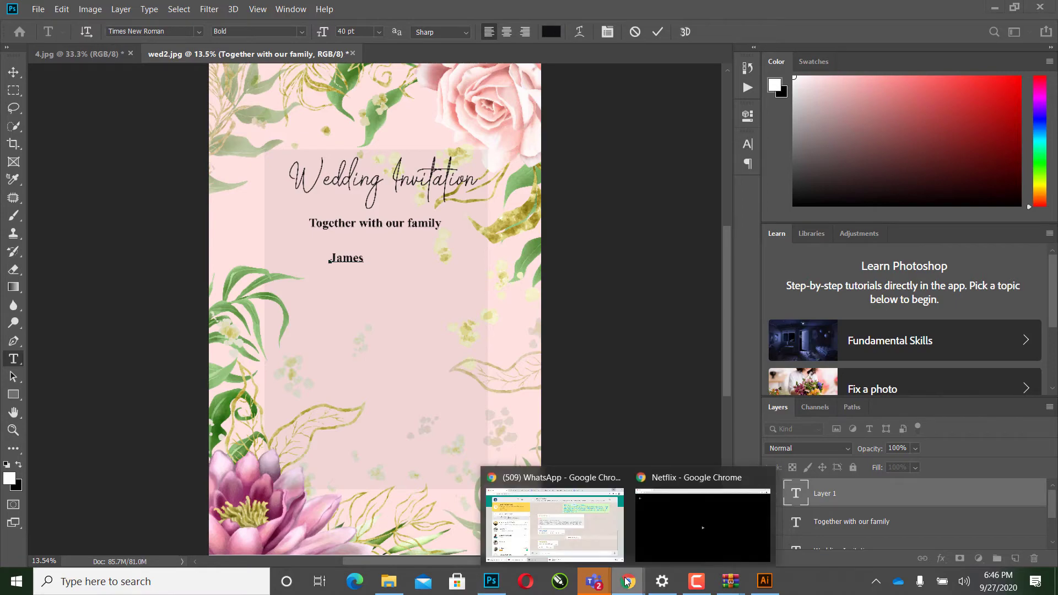
# Step: Copy the name from the newest WhatsApp group message and return to Photoshop
pyautogui.click(561, 537)
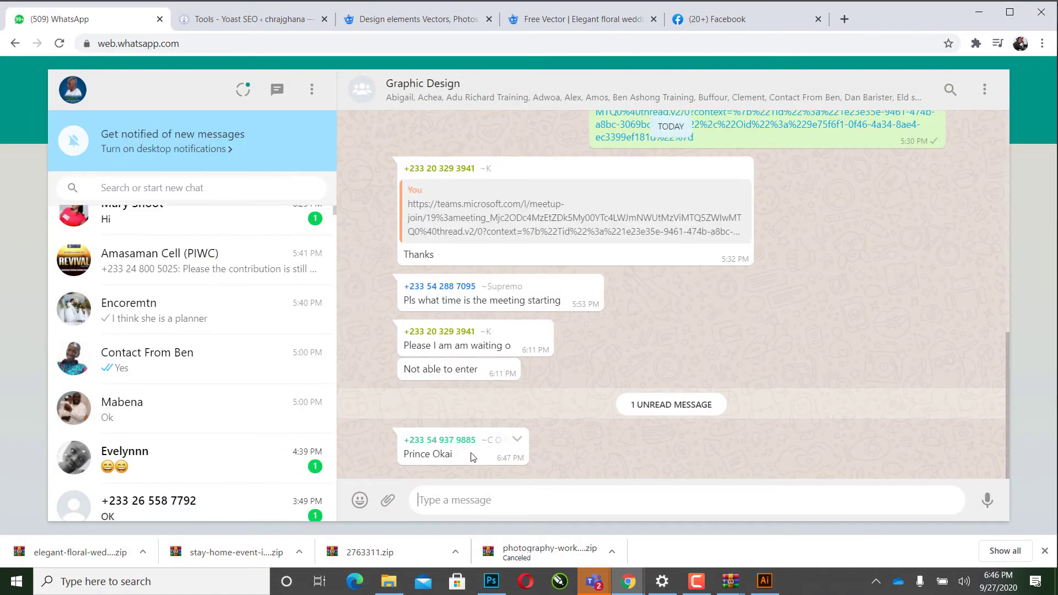
pyautogui.tripleClick(425, 455)
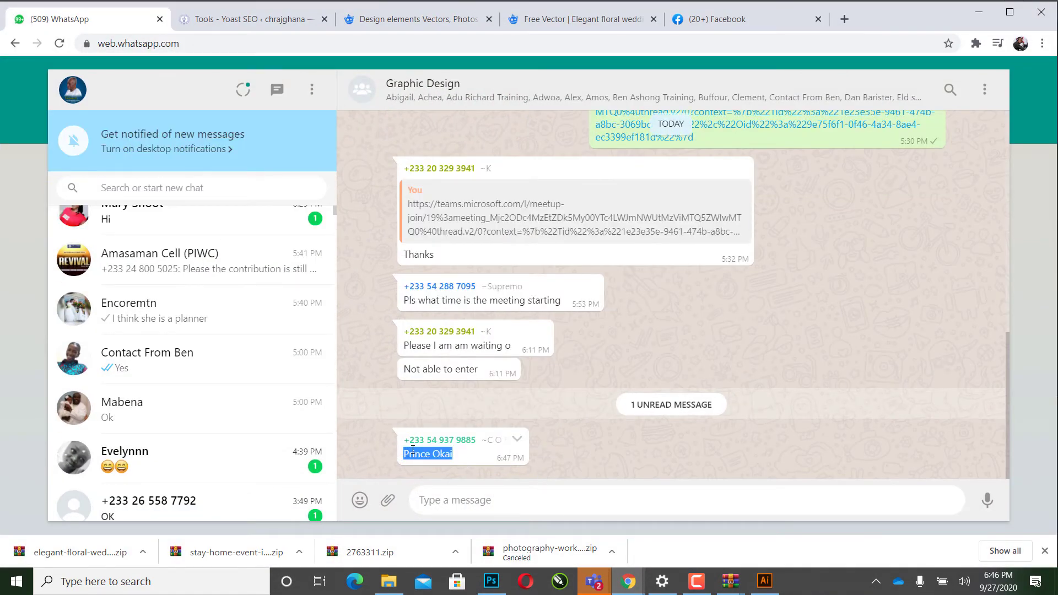
pyautogui.rightClick(411, 455)
pyautogui.click(430, 463)
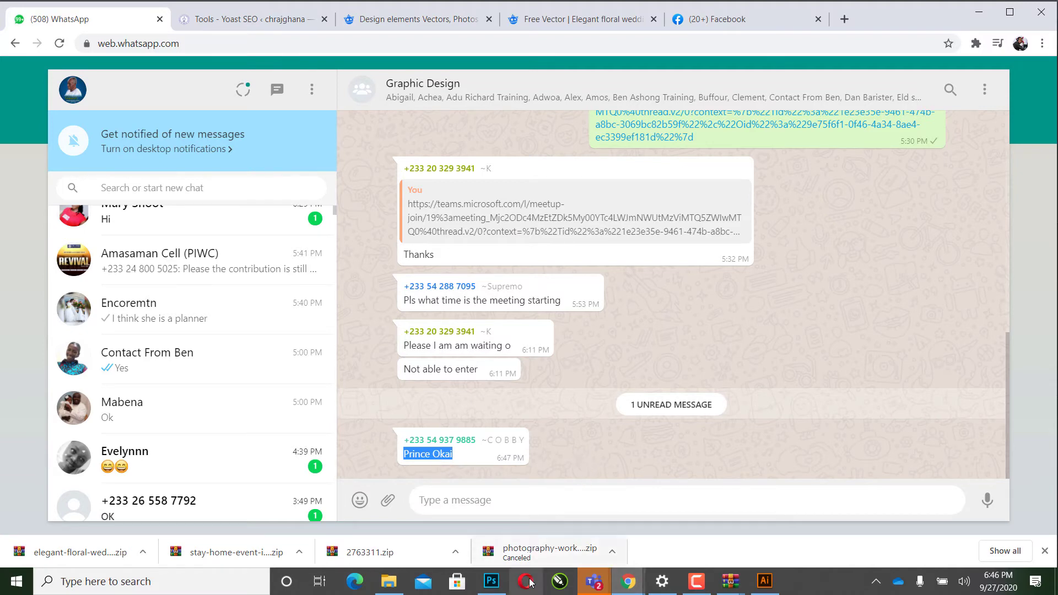
pyautogui.click(493, 576)
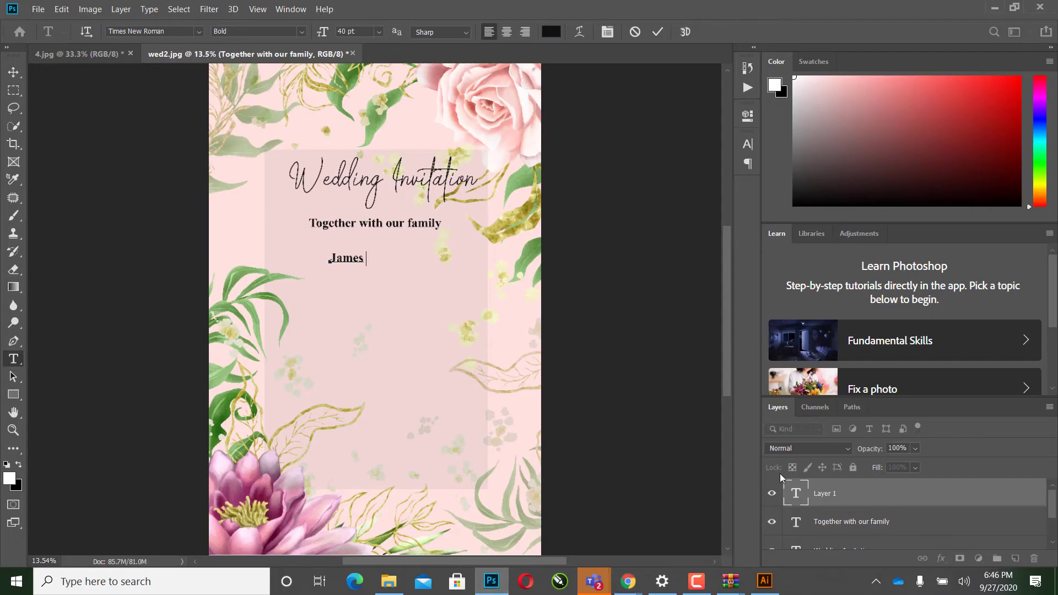
# Step: Replace the placeholder with the first person's name from the chat, set in Retromark Script
pyautogui.click(793, 498)
pyautogui.doubleClick(792, 498)
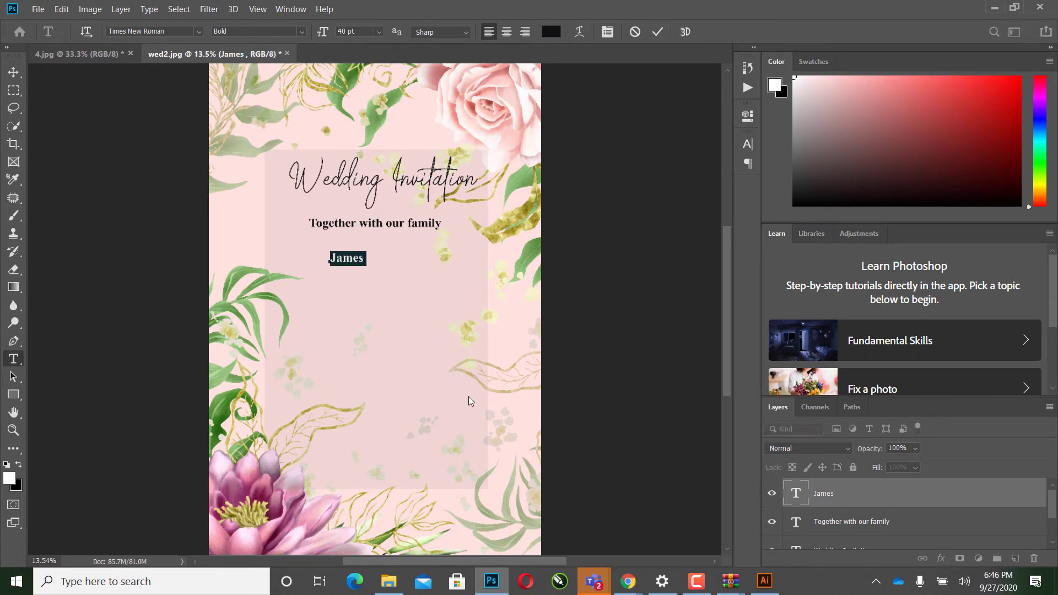
pyautogui.write('Prince Okai')
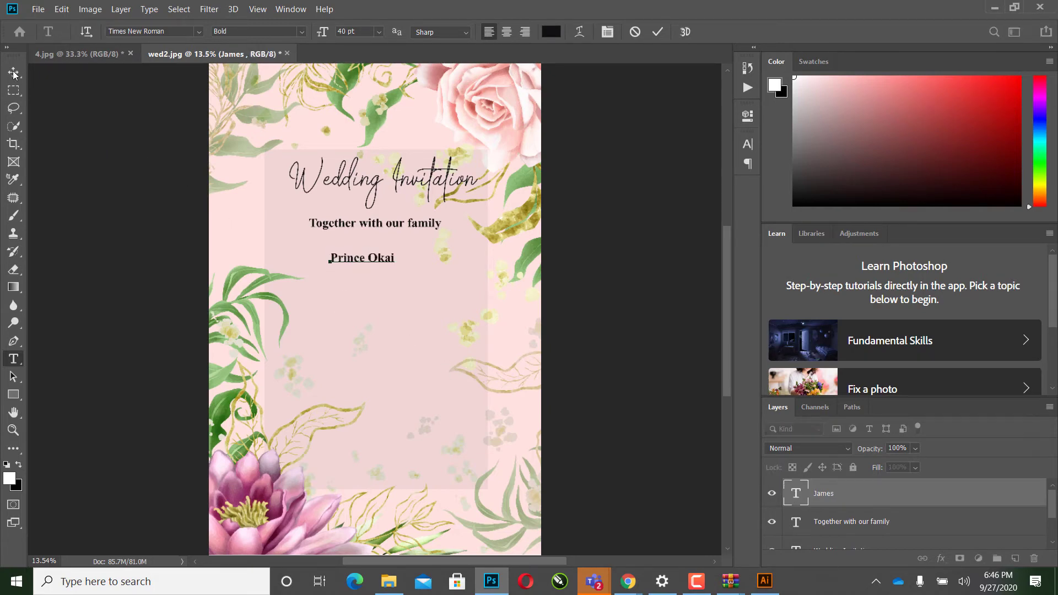
pyautogui.click(13, 72)
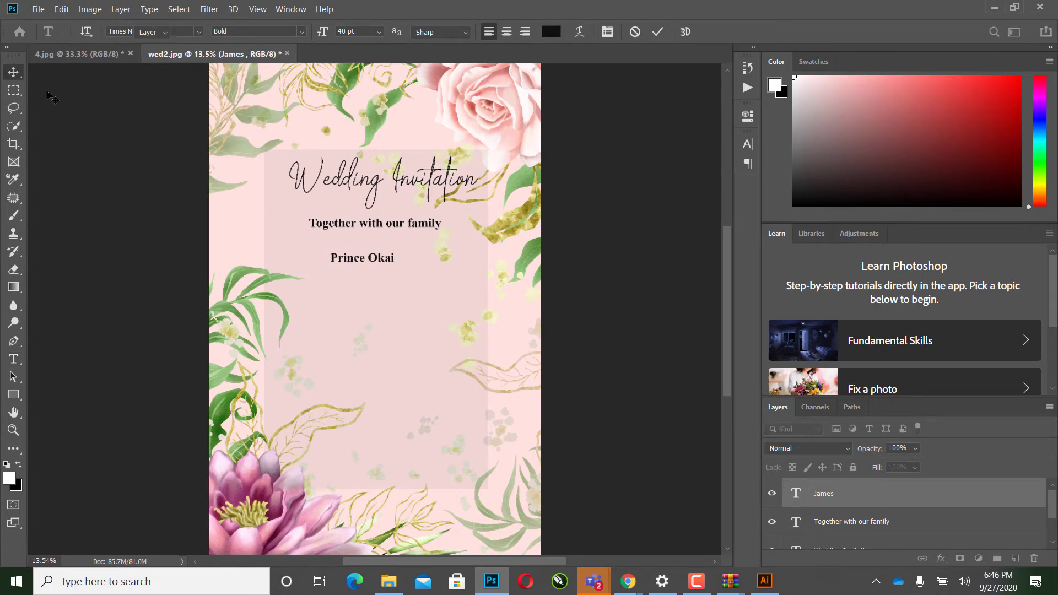
pyautogui.doubleClick(796, 493)
pyautogui.click(156, 31)
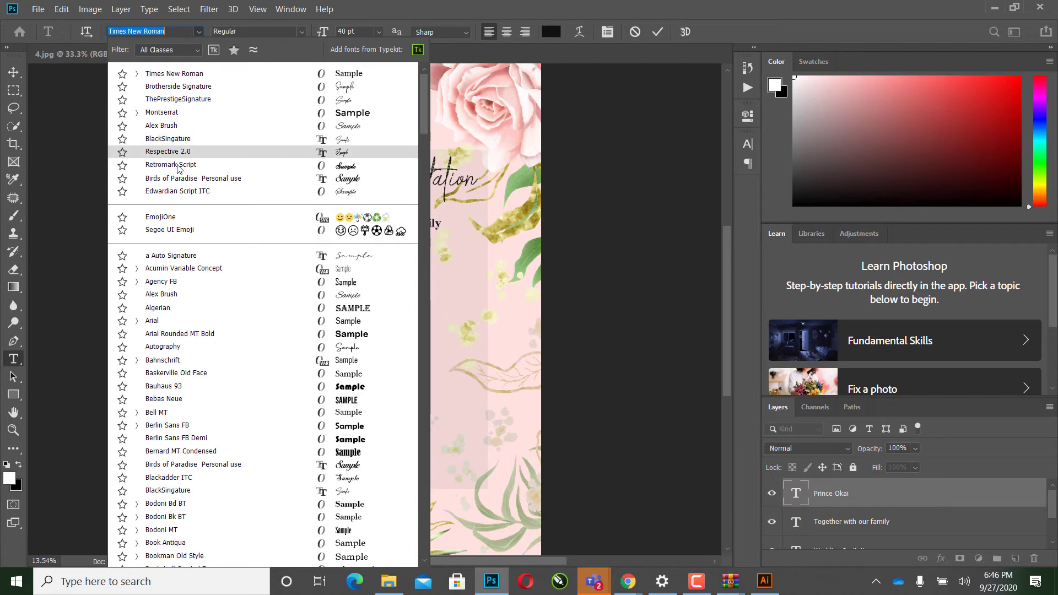
pyautogui.press('Escape')
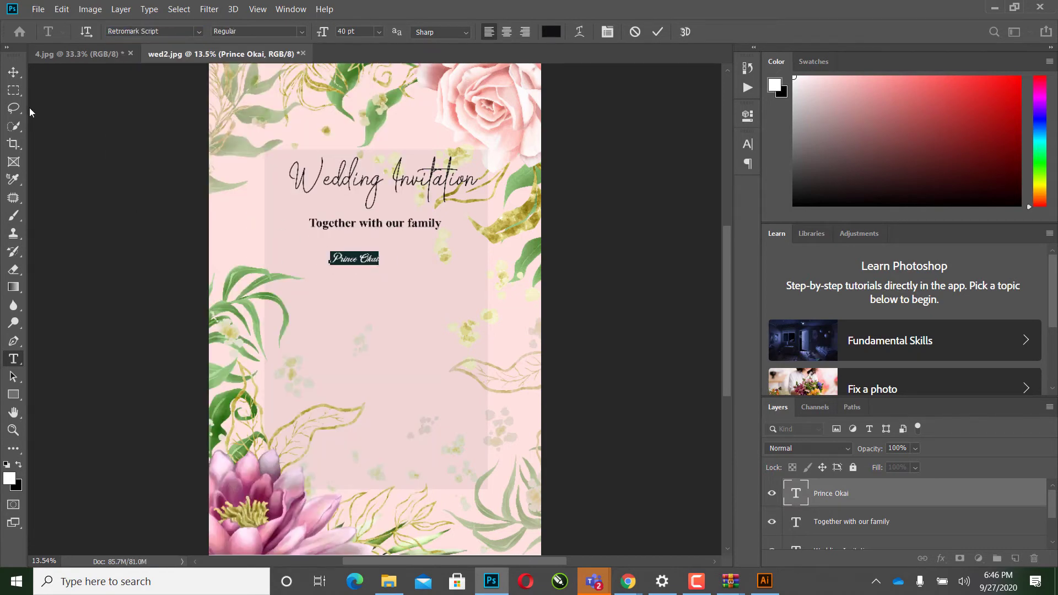
pyautogui.click(19, 77)
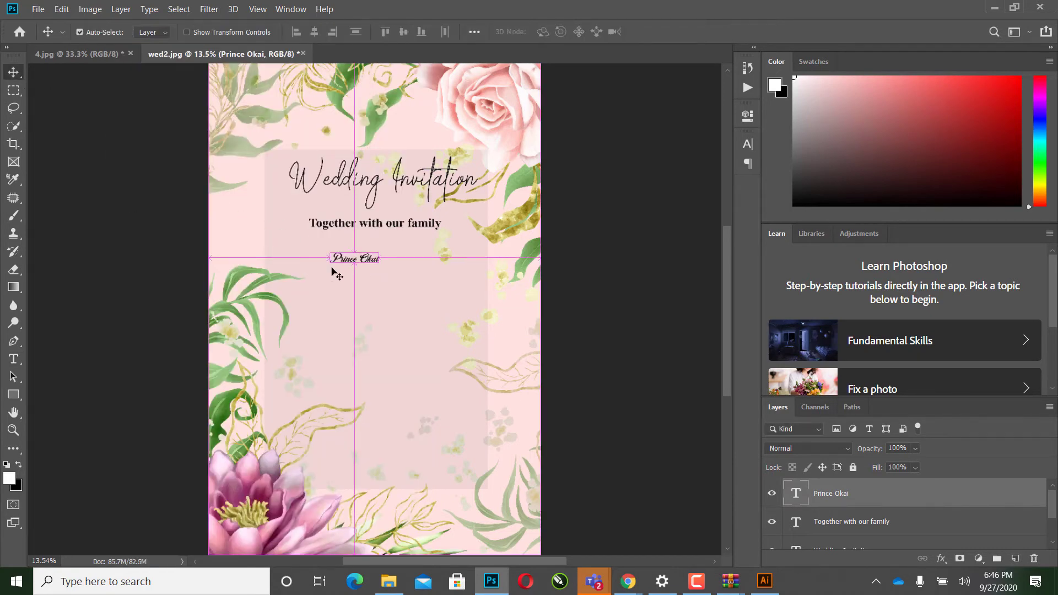
# Step: Enlarge the name to about 260%, centre it, then trim it to about 93%
pyautogui.hotkey('ctrl', 't')
pyautogui.moveTo(378, 266); pyautogui.dragTo(408, 295)
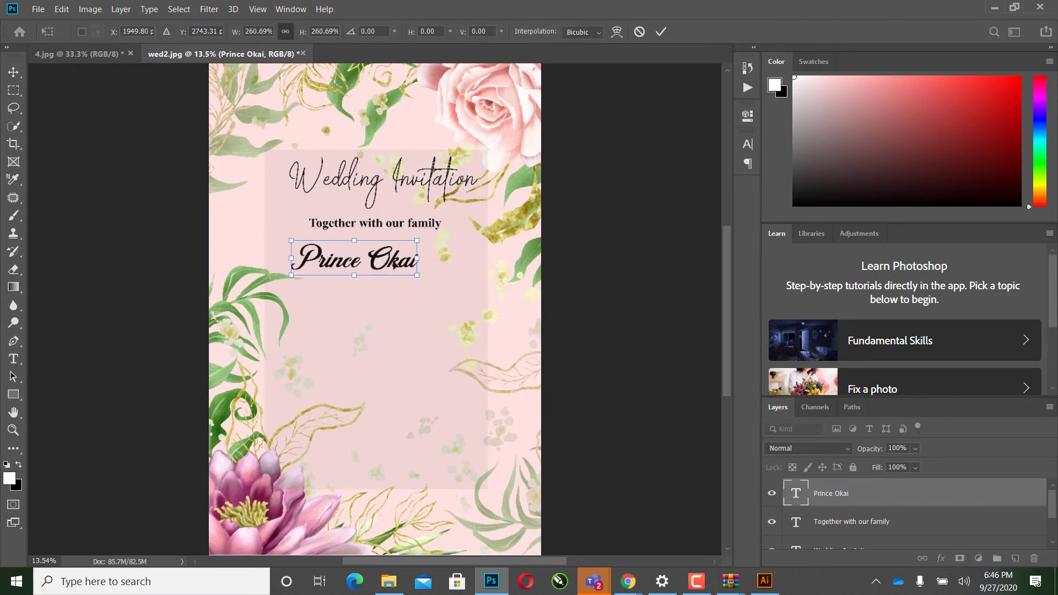
pyautogui.moveTo(396, 265); pyautogui.dragTo(419, 266)
pyautogui.press('Return')
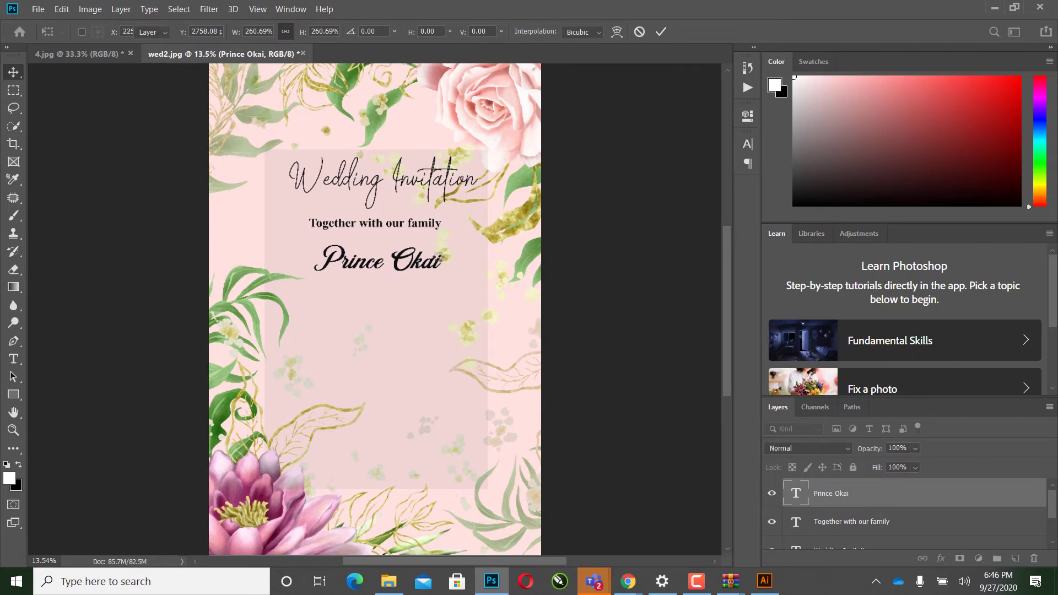
pyautogui.hotkey('ctrl', 't')
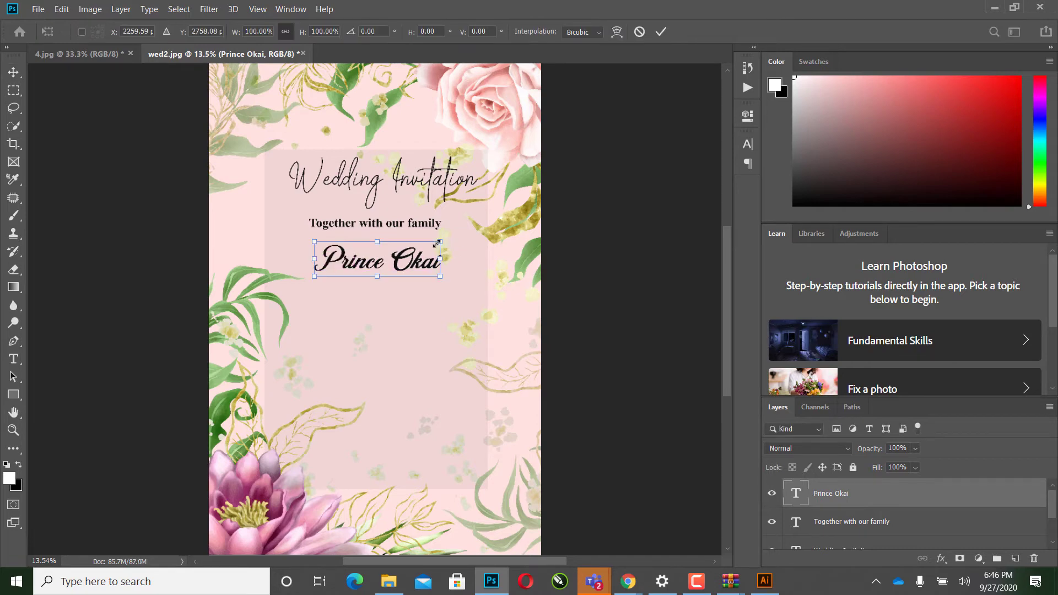
pyautogui.moveTo(440, 241); pyautogui.dragTo(435, 237)
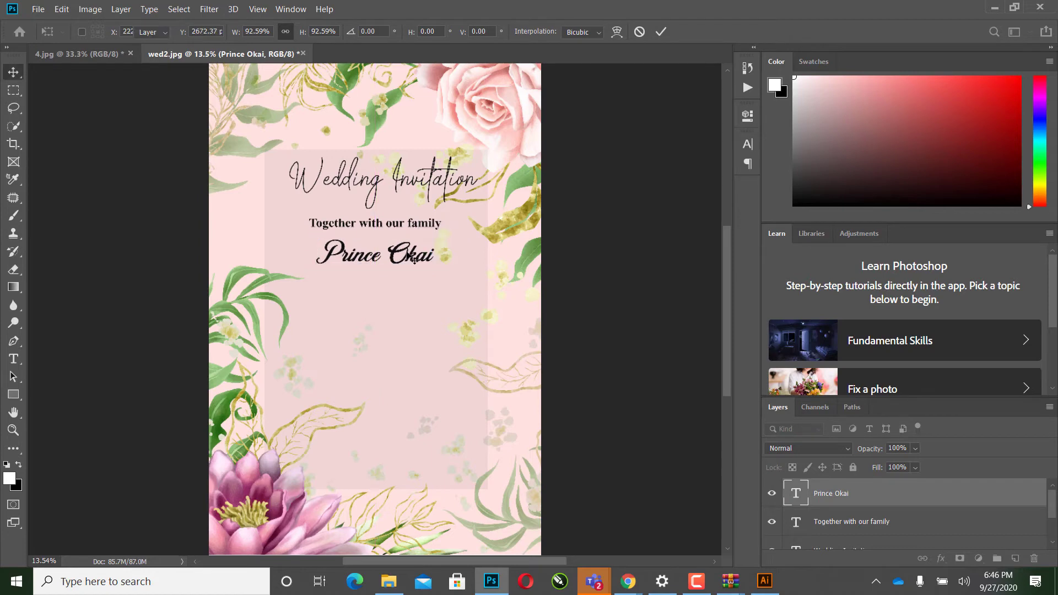
pyautogui.press('Return')
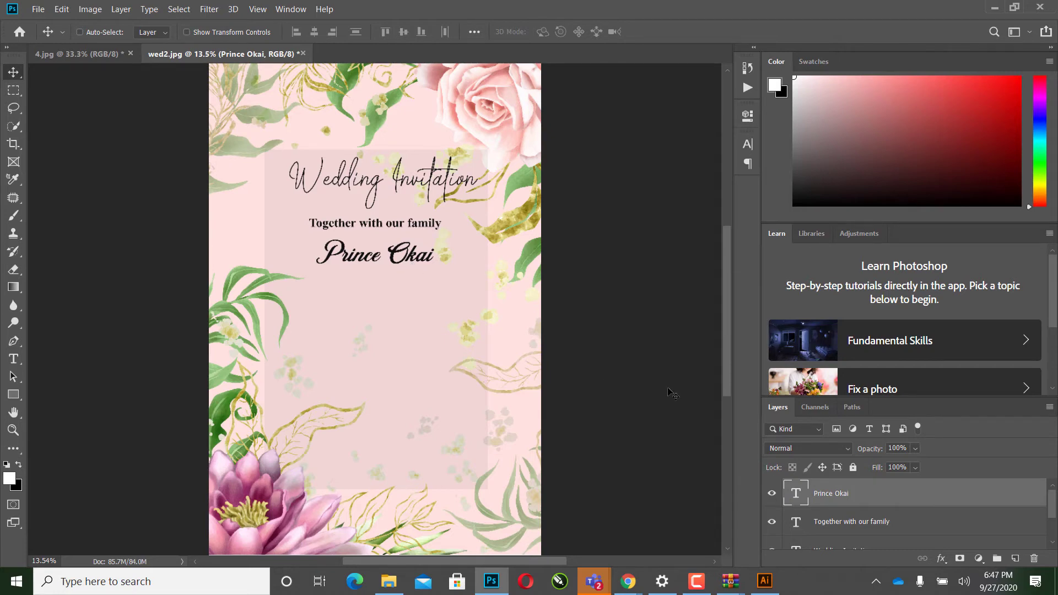
# Step: Duplicate the name line, change the copy to '&', and centre it under the first name
pyautogui.moveTo(809, 485); pyautogui.dragTo(1018, 558)
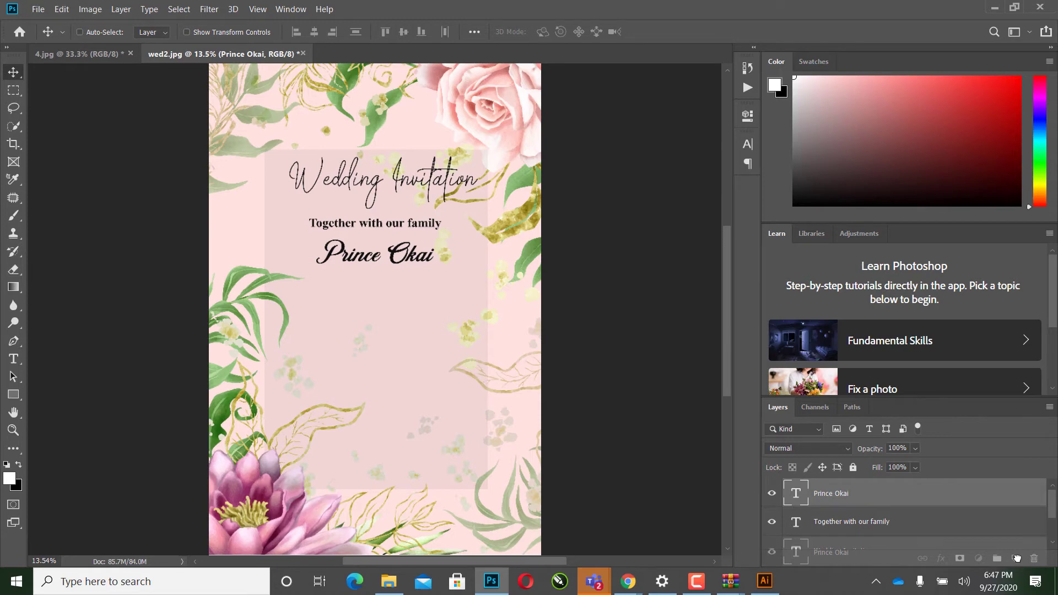
pyautogui.moveTo(1017, 558); pyautogui.dragTo(1017, 559)
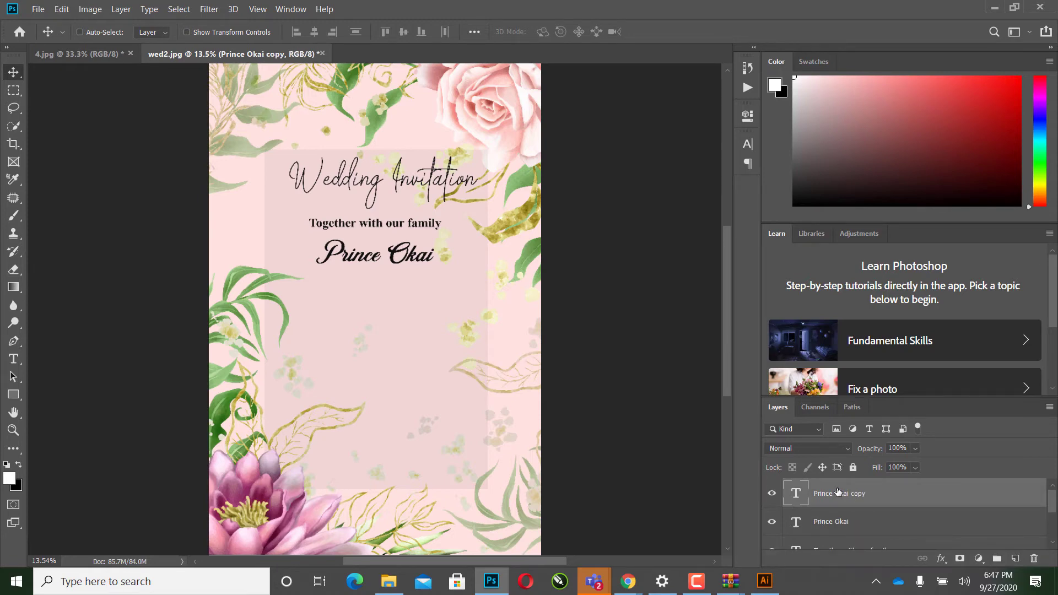
pyautogui.moveTo(406, 264); pyautogui.dragTo(407, 298)
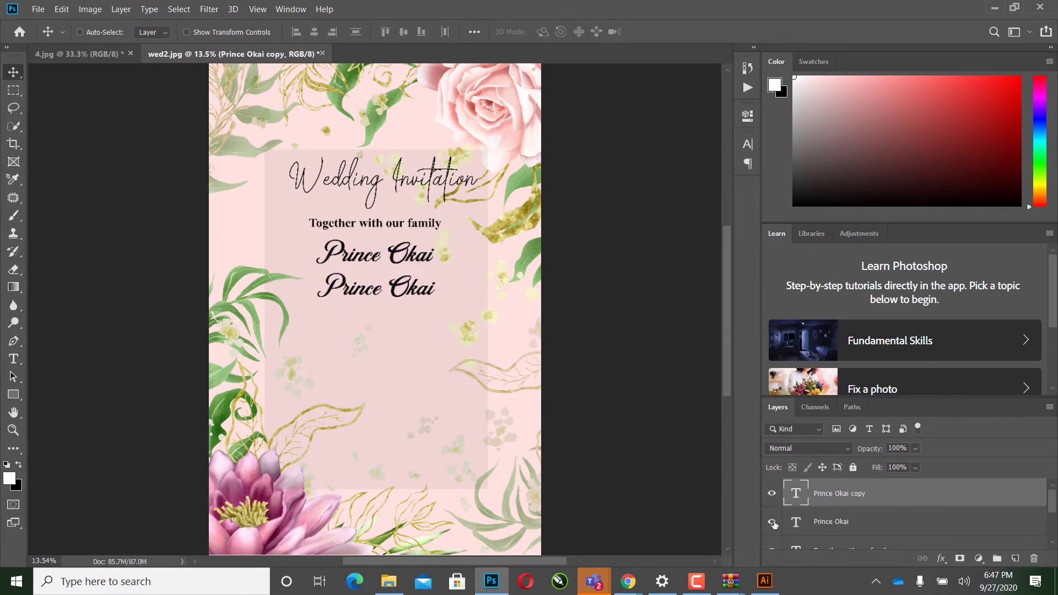
pyautogui.doubleClick(799, 495)
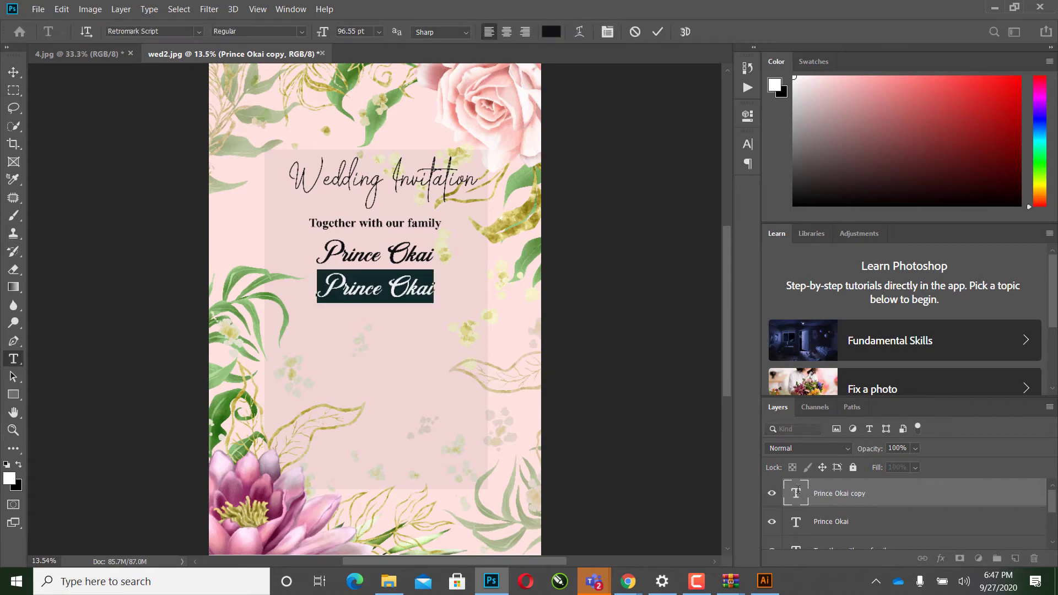
pyautogui.write('&')
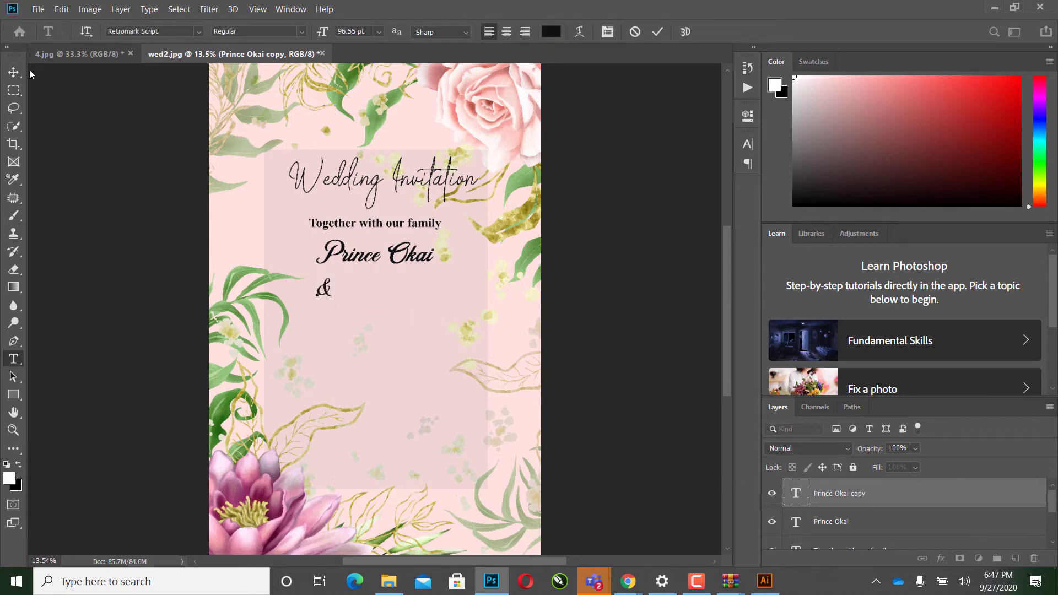
pyautogui.click(13, 73)
pyautogui.moveTo(324, 291); pyautogui.dragTo(371, 284)
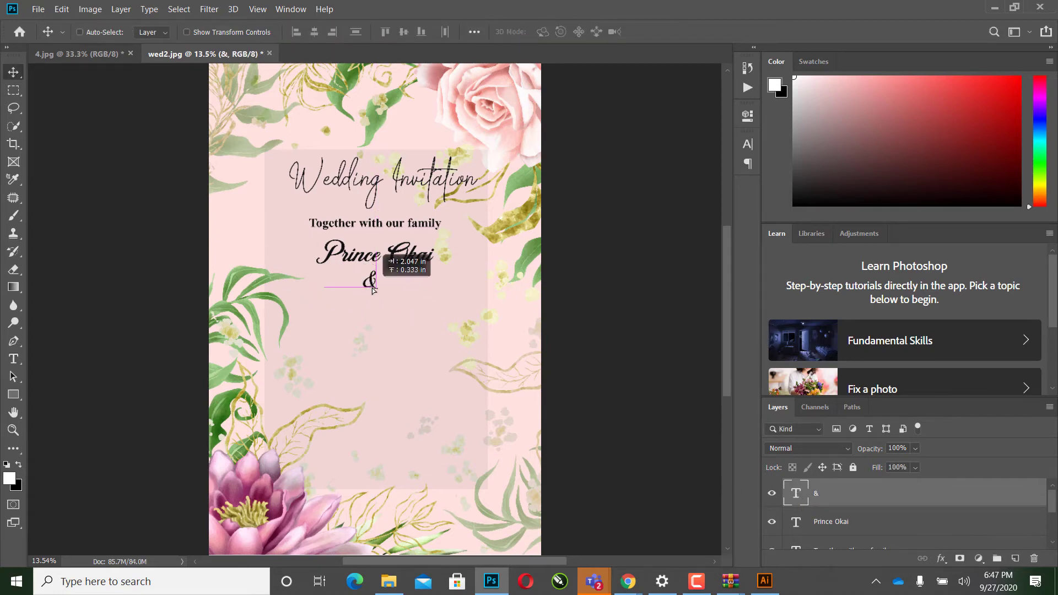
# Step: Duplicate the name line again and place the copy below the ampersand
pyautogui.scroll(-1, 841, 535)
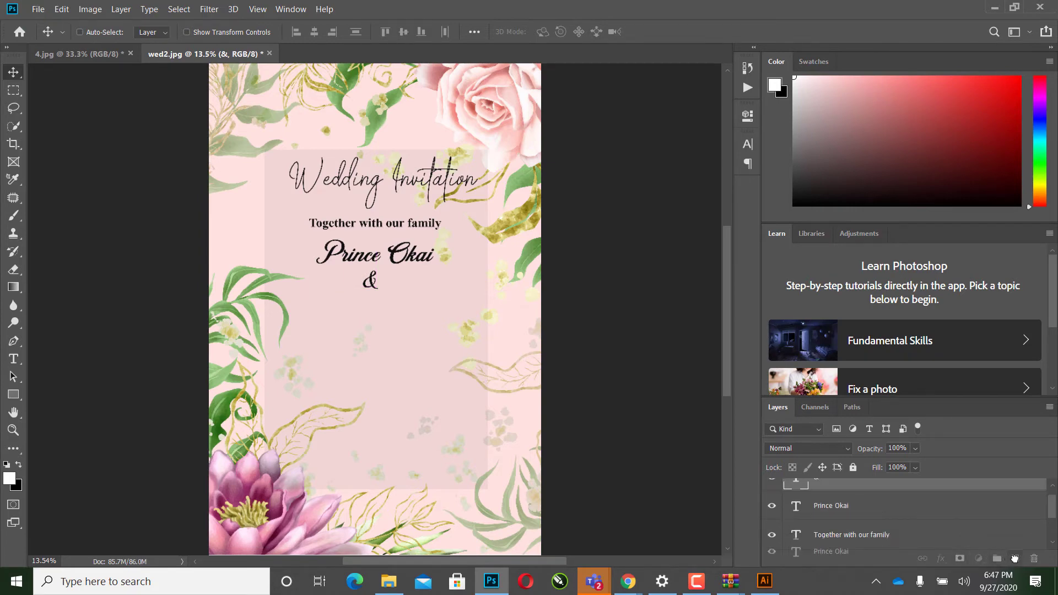
pyautogui.click(831, 505)
pyautogui.hotkey('ctrl', 'j')
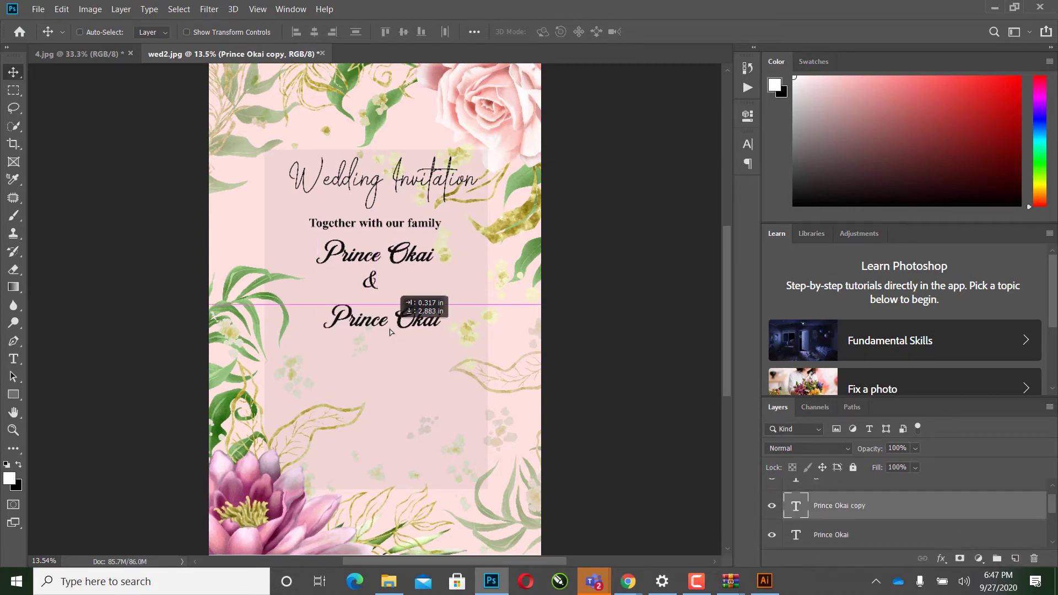
pyautogui.moveTo(376, 265); pyautogui.dragTo(374, 329)
pyautogui.doubleClick(796, 505)
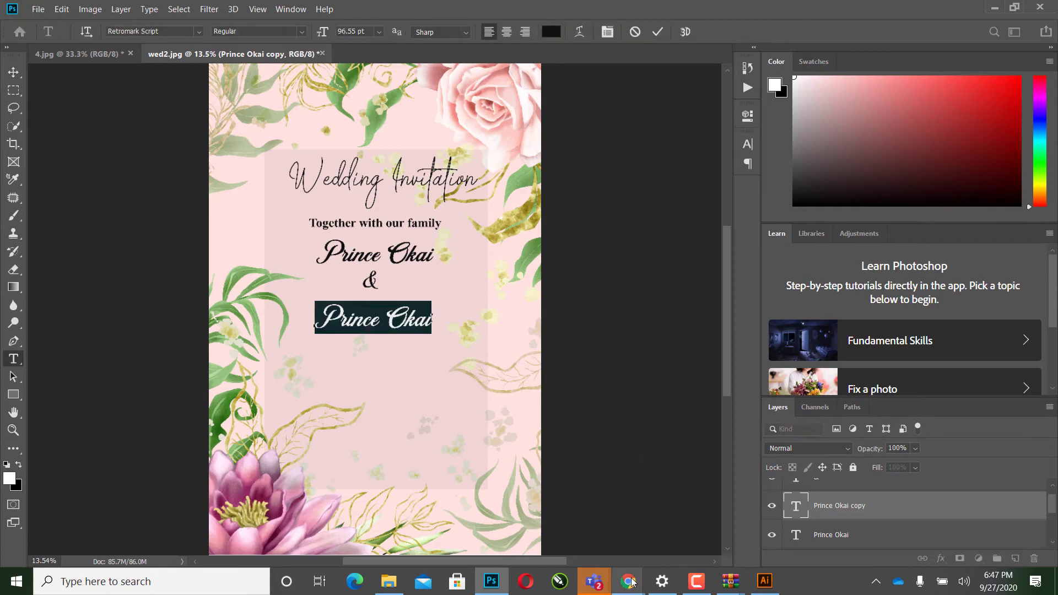
pyautogui.moveTo(629, 581)
pyautogui.click(577, 518)
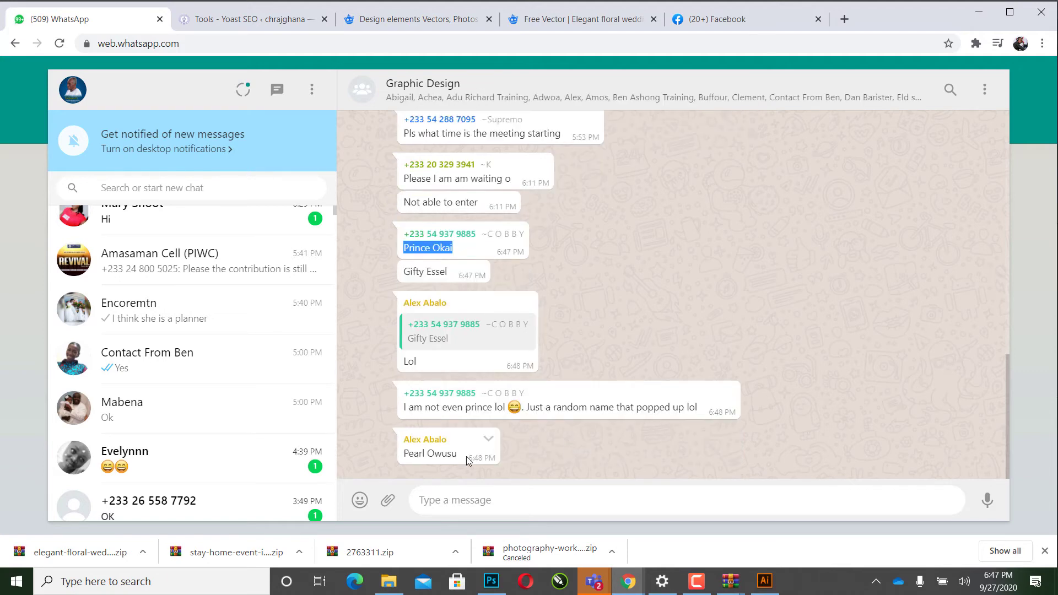
# Step: Copy the second name from the latest WhatsApp group message, then return to Photoshop
pyautogui.click(448, 454)
pyautogui.moveTo(448, 453); pyautogui.dragTo(403, 453)
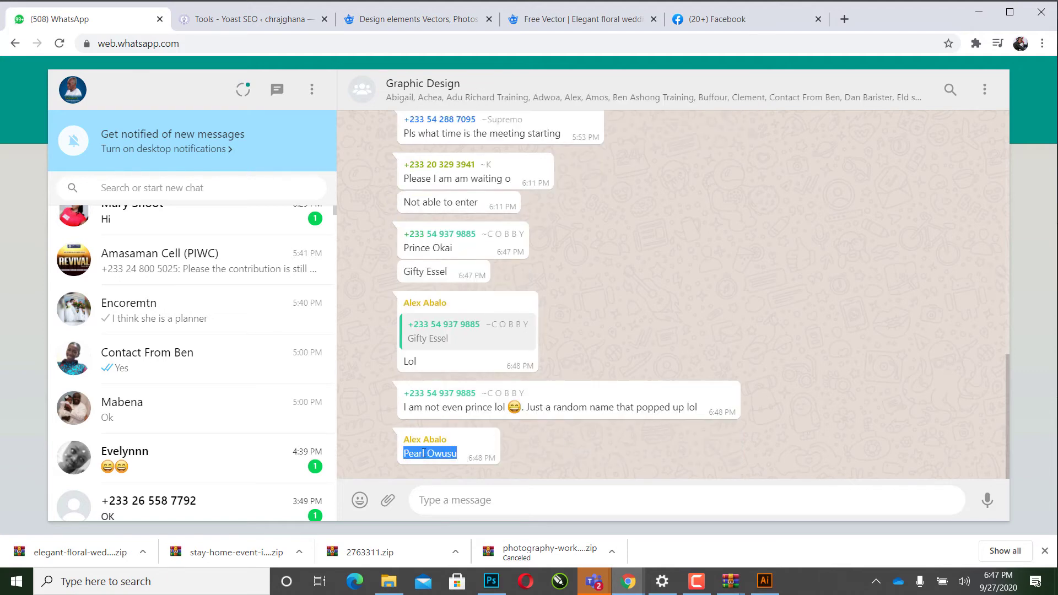
pyautogui.rightClick(425, 454)
pyautogui.click(474, 463)
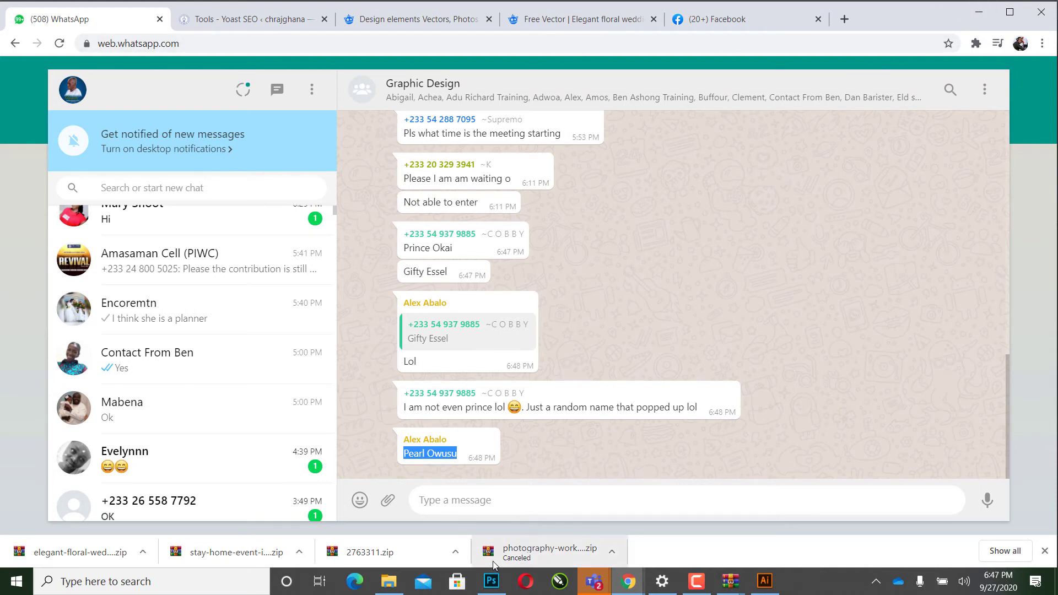
pyautogui.click(491, 581)
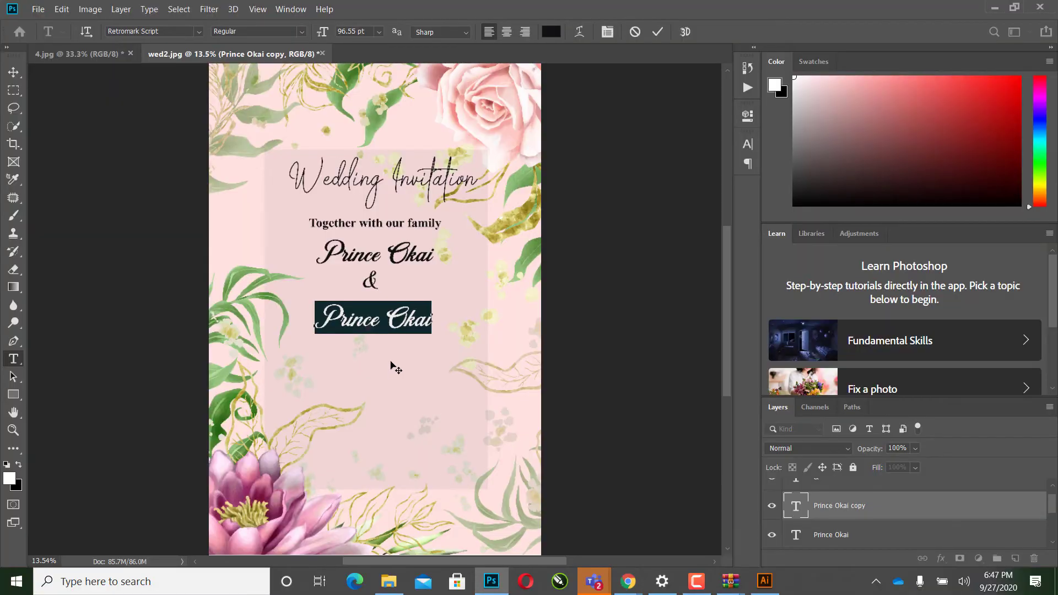
# Step: Replace the duplicated line with the second person's name and colour it dark red #700e1e
pyautogui.write('Pearl Owusu')
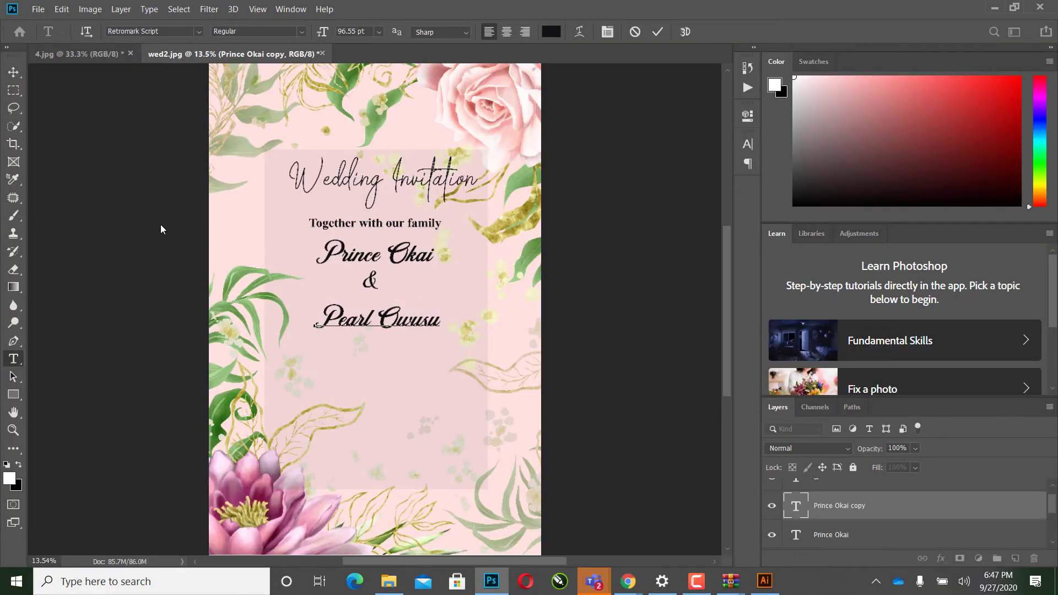
pyautogui.click(13, 71)
pyautogui.moveTo(408, 310); pyautogui.dragTo(409, 306)
pyautogui.doubleClick(795, 505)
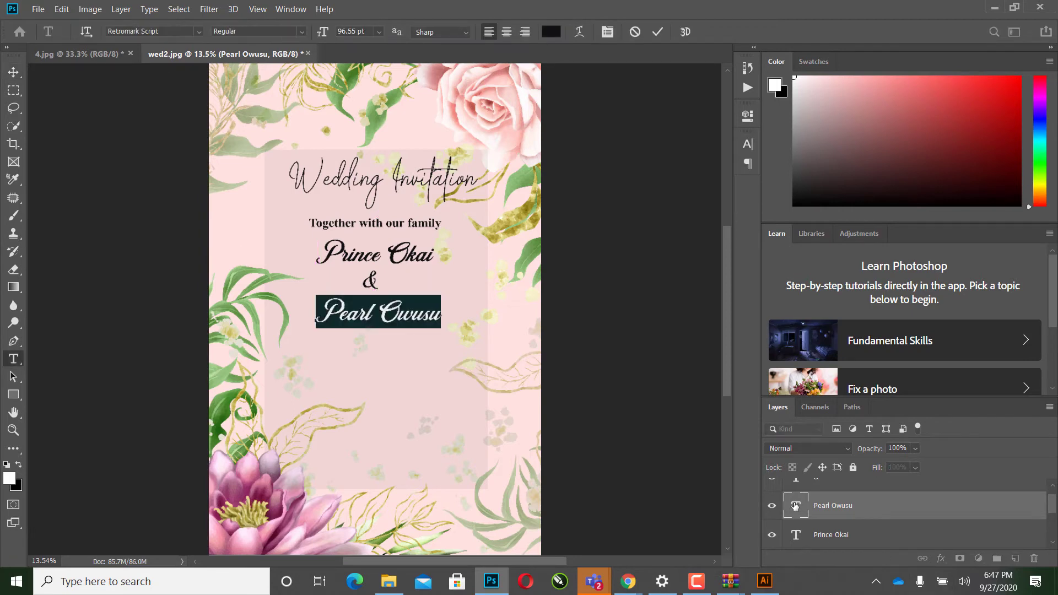
pyautogui.click(554, 35)
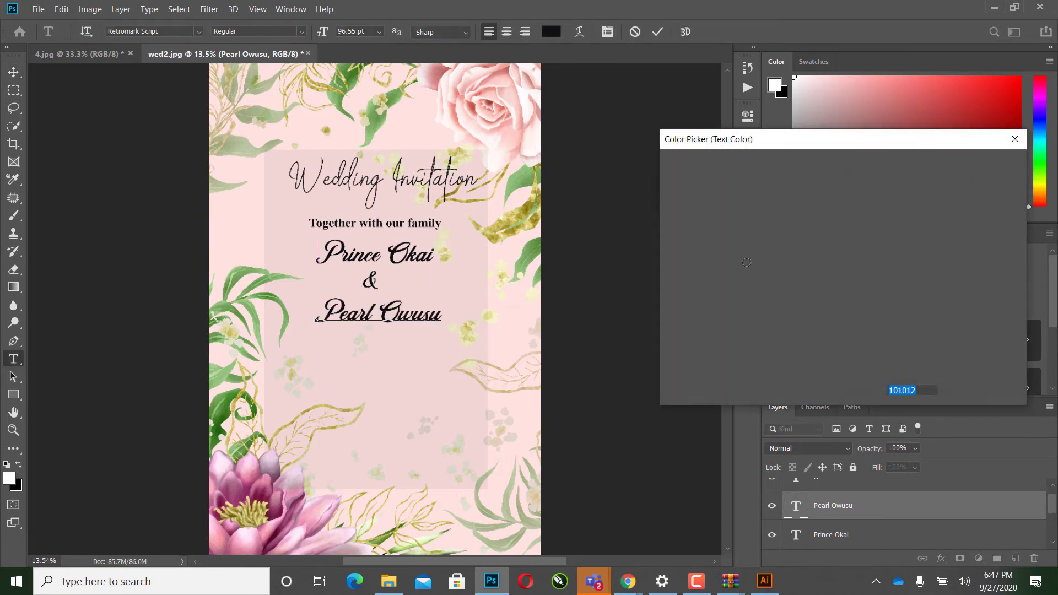
pyautogui.click(862, 175)
pyautogui.click(822, 270)
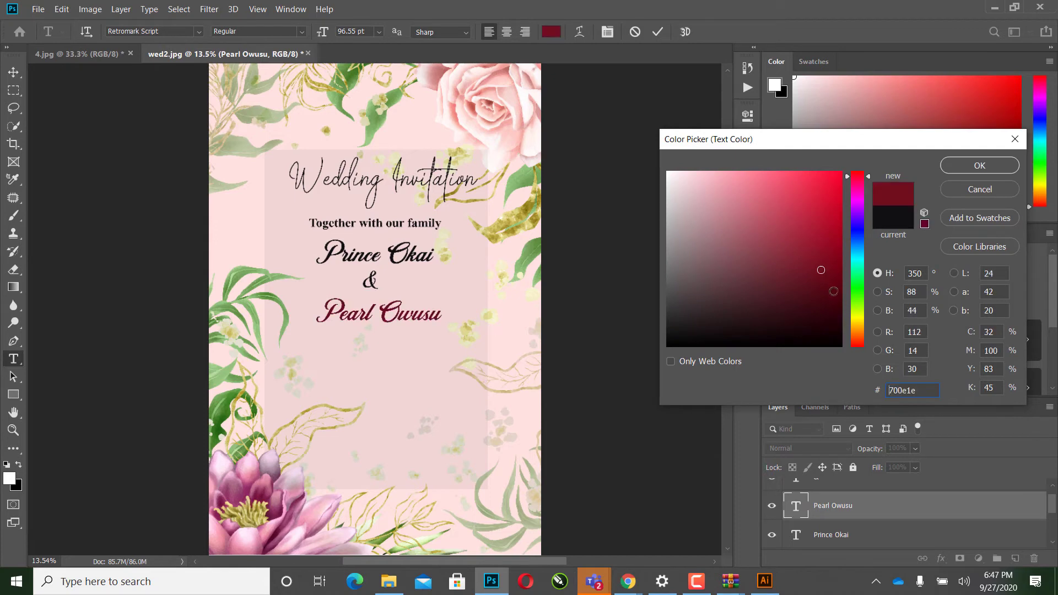
pyautogui.click(948, 169)
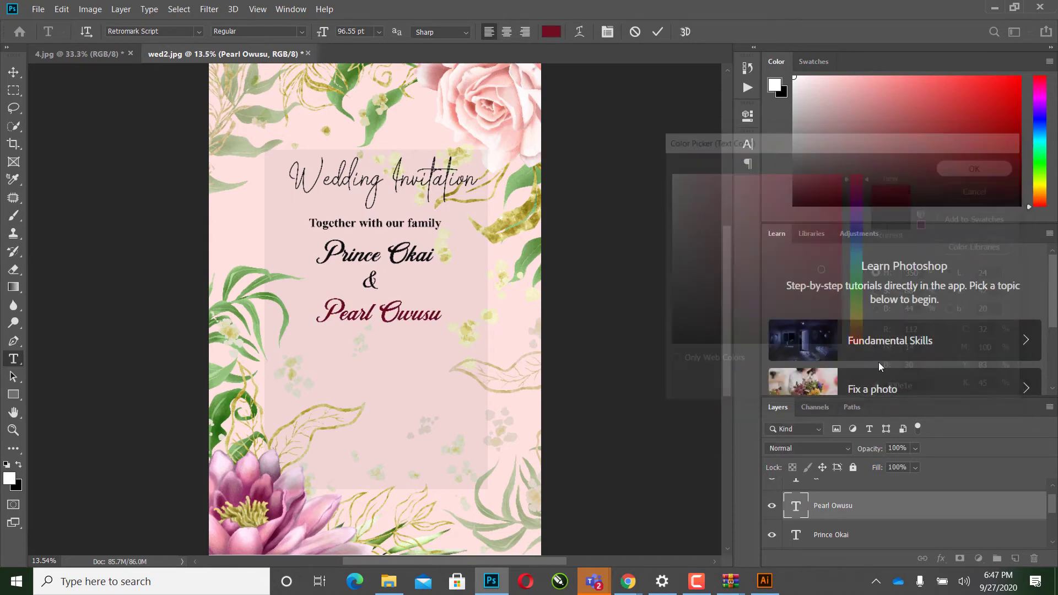
# Step: Colour the first name line the same dark maroon
pyautogui.scroll(-1, 808, 524)
pyautogui.scroll(-1, 808, 525)
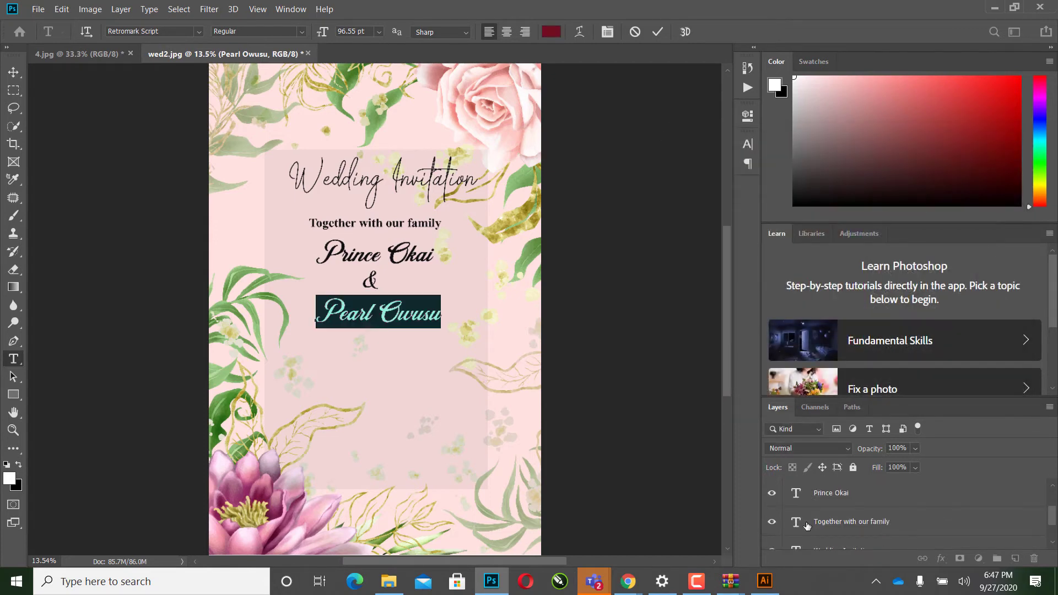
pyautogui.click(794, 497)
pyautogui.doubleClick(794, 496)
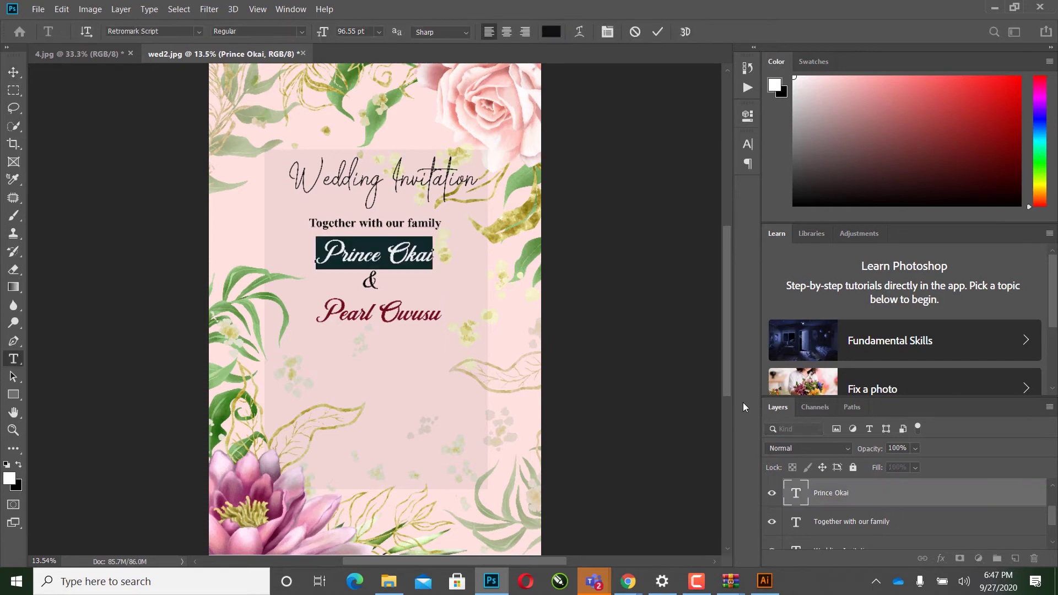
pyautogui.click(551, 31)
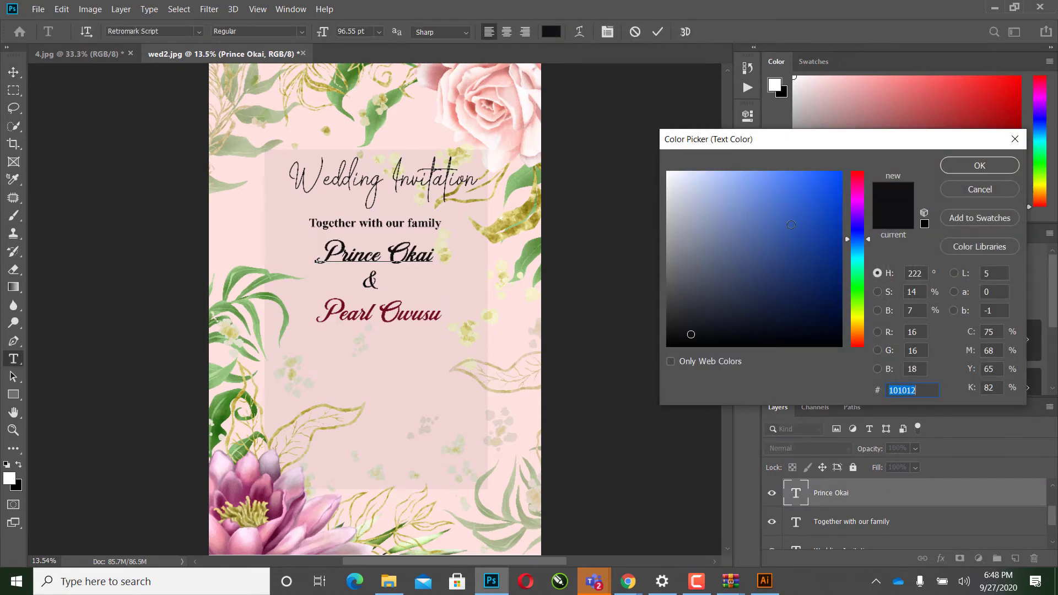
pyautogui.moveTo(868, 197); pyautogui.dragTo(862, 177)
pyautogui.click(832, 273)
pyautogui.click(956, 166)
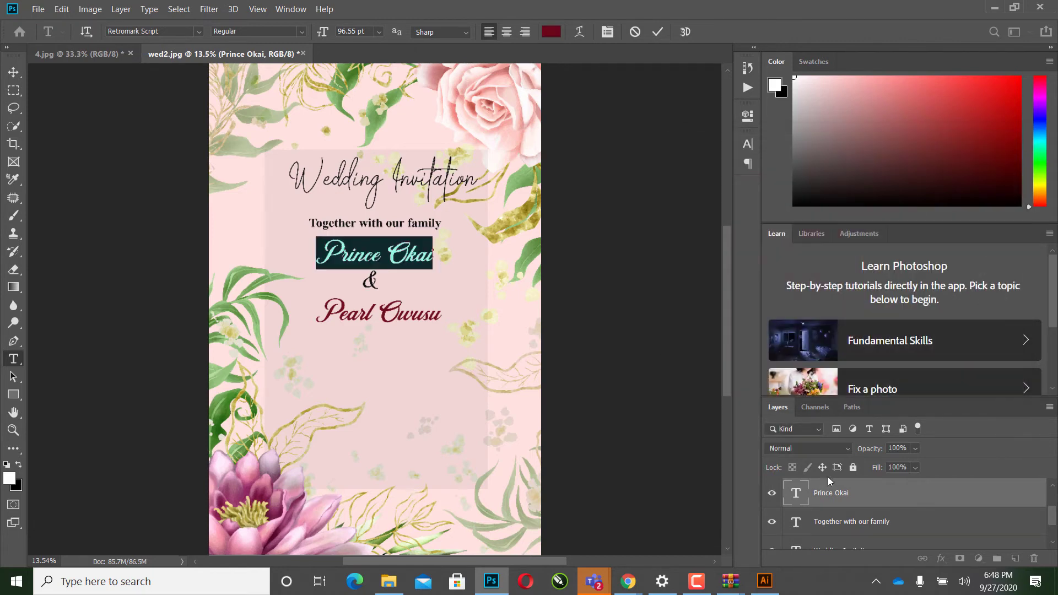
pyautogui.scroll(2, 821, 516)
pyautogui.hotkey('ctrl', 'Return')
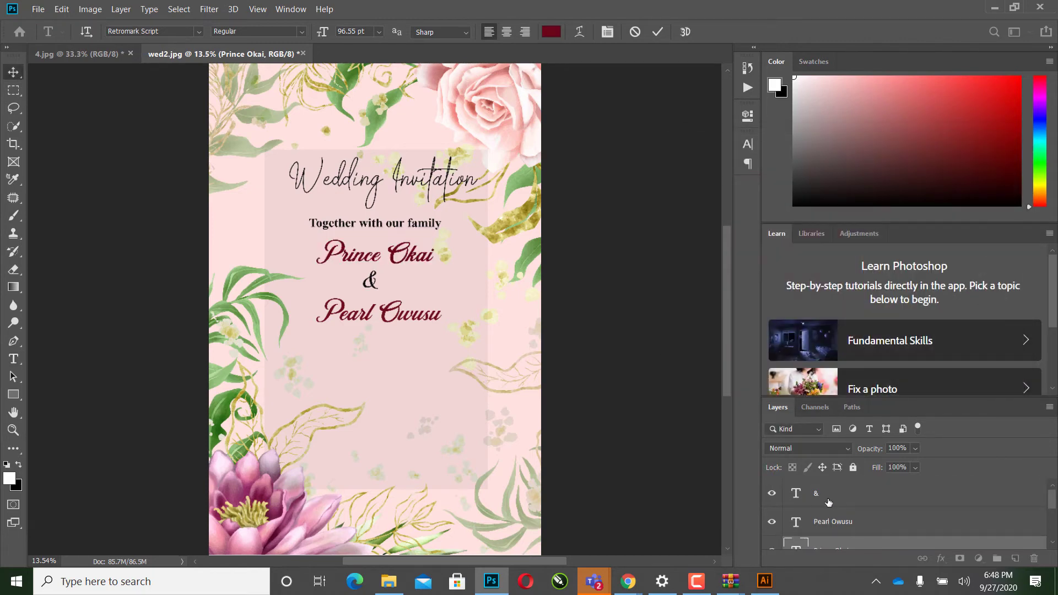
pyautogui.press('v')
pyautogui.click(794, 495)
pyautogui.doubleClick(794, 495)
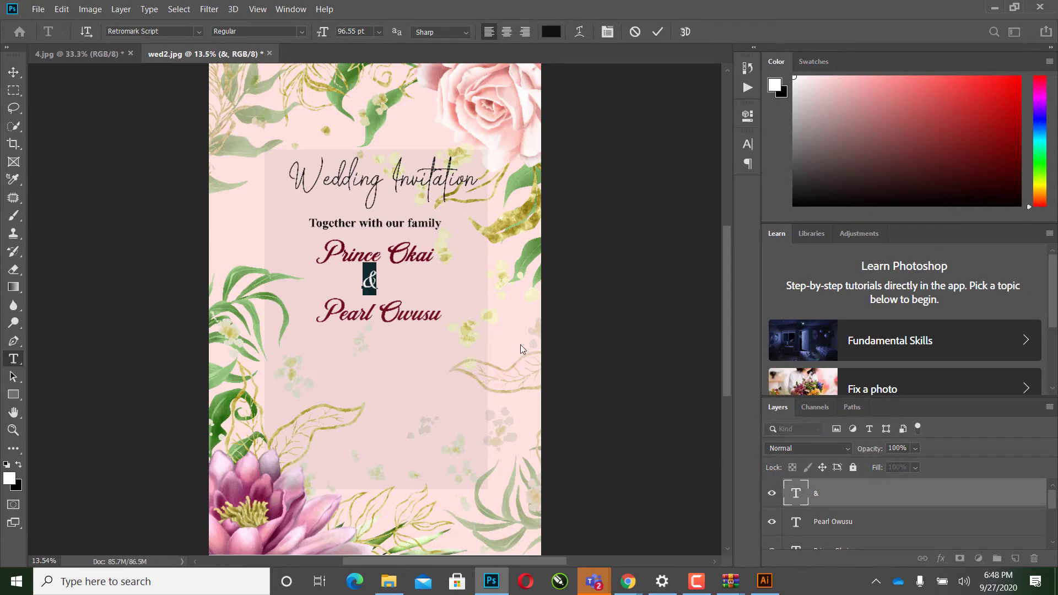
pyautogui.moveTo(593, 581)
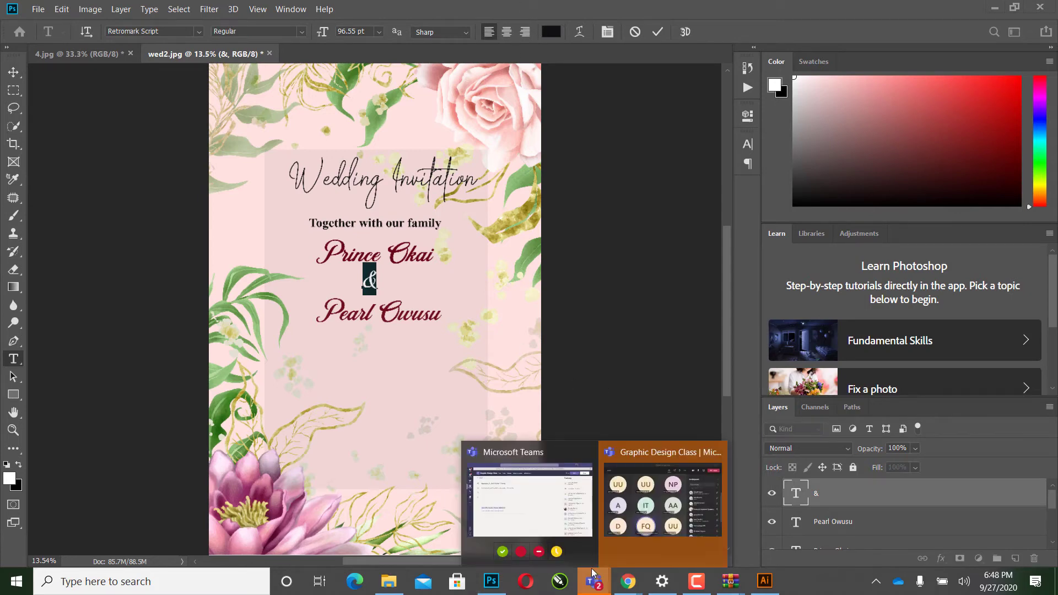
pyautogui.click(640, 515)
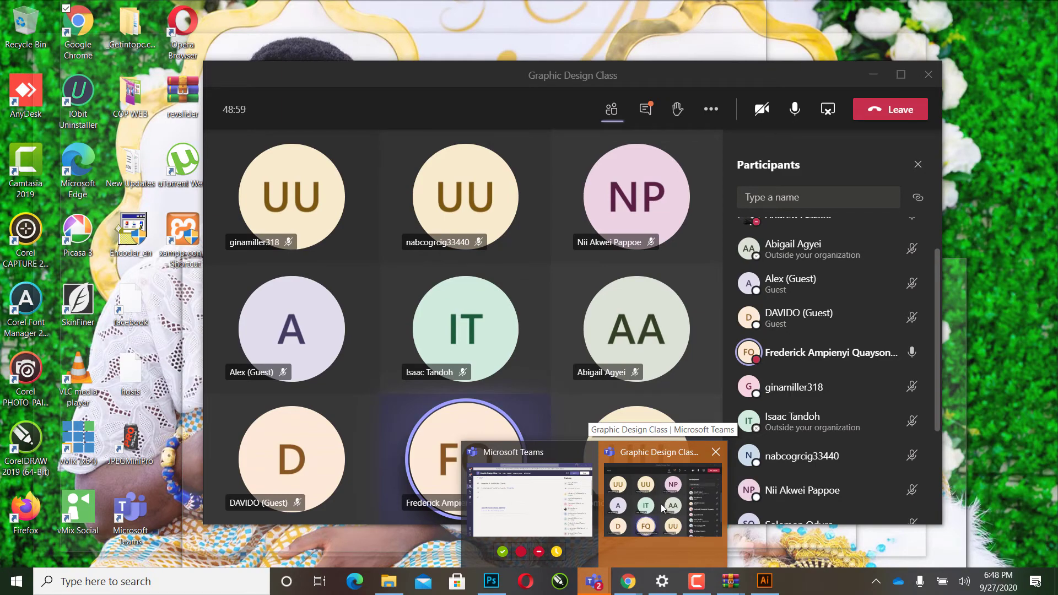
pyautogui.click(660, 504)
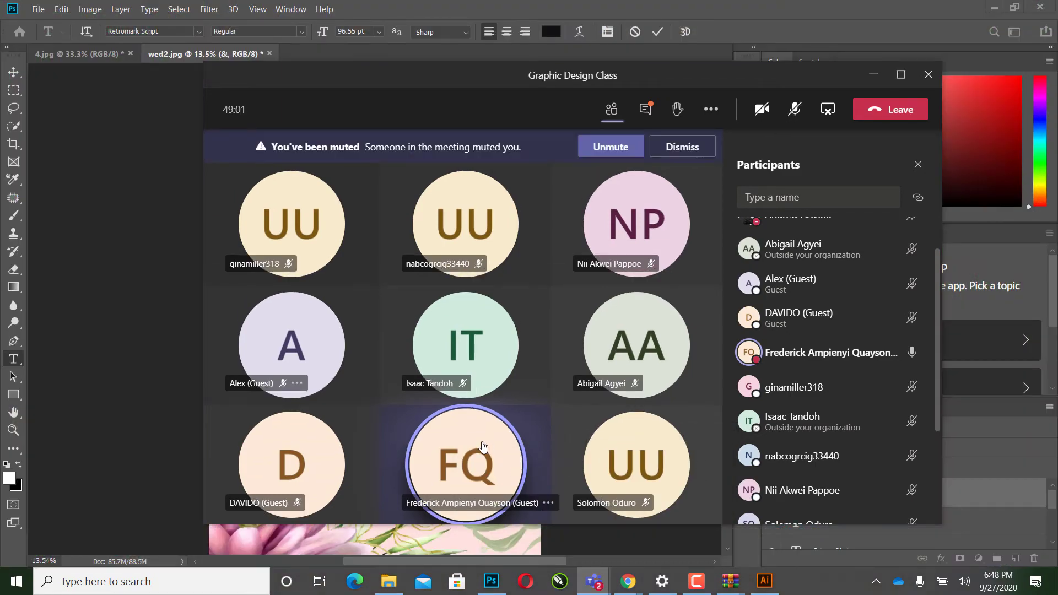
pyautogui.rightClick(481, 446)
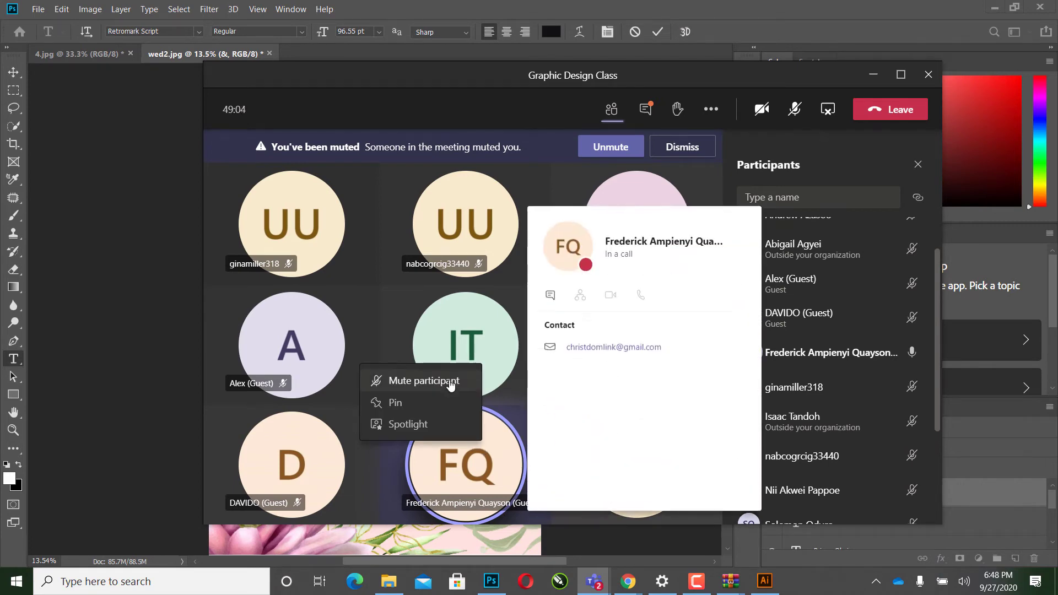
pyautogui.click(114, 285)
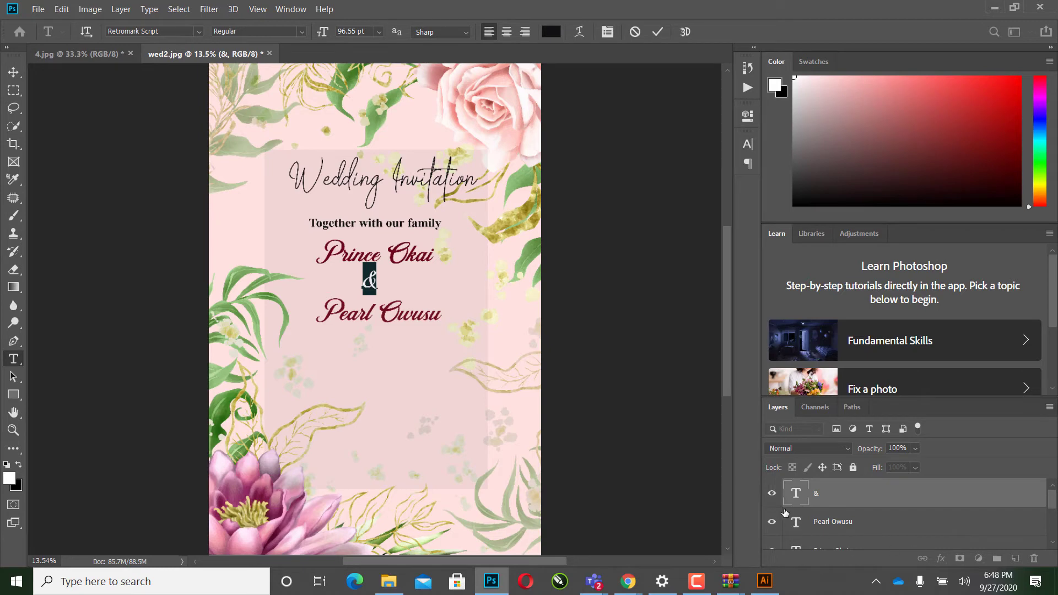
# Step: Colour the ampersand with the dark red sampled from the second name
pyautogui.click(550, 33)
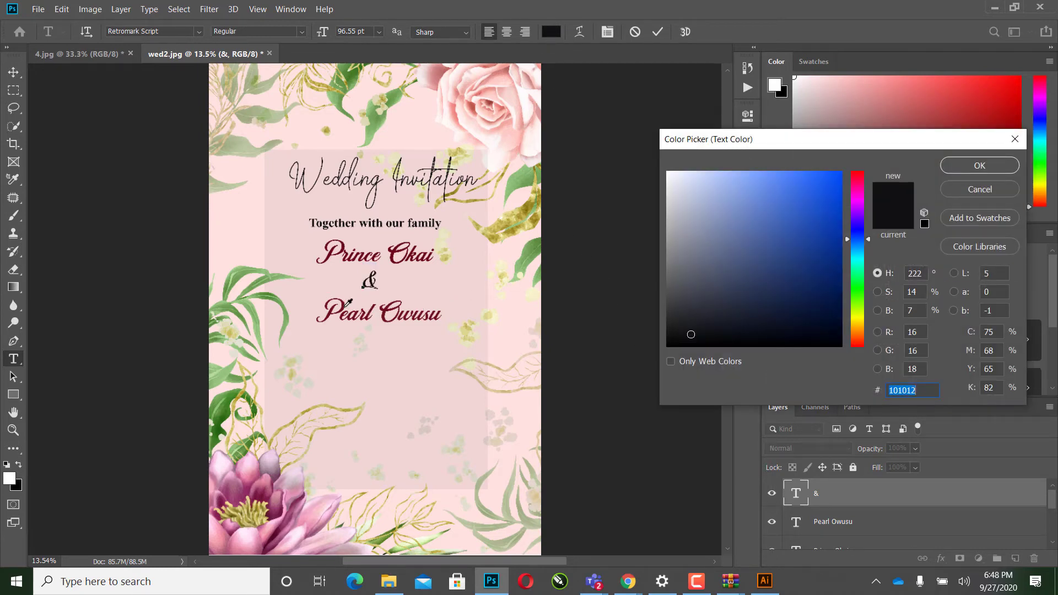
pyautogui.click(346, 304)
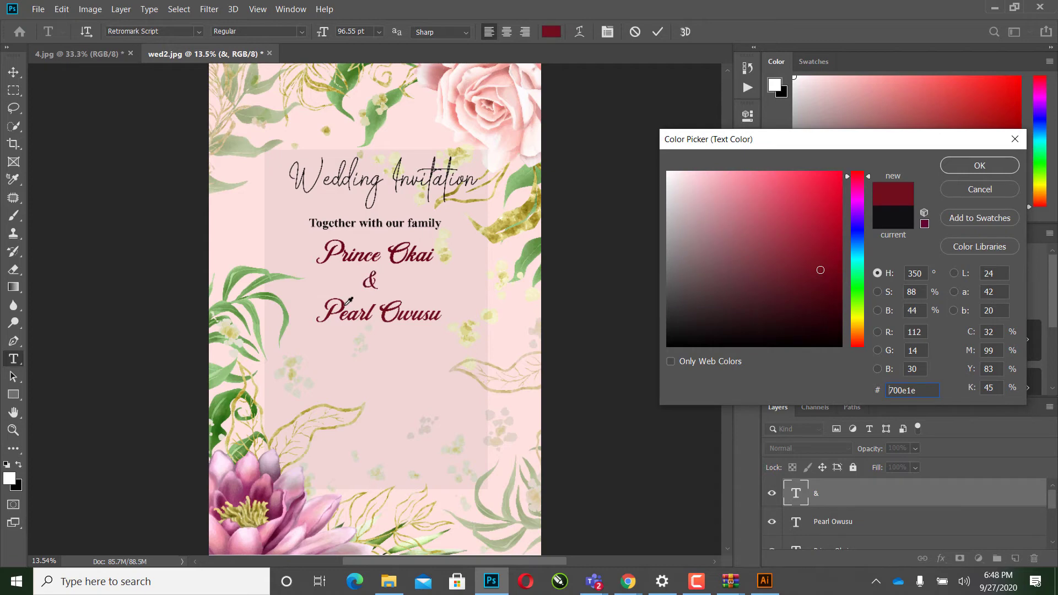
pyautogui.click(976, 166)
pyautogui.click(14, 72)
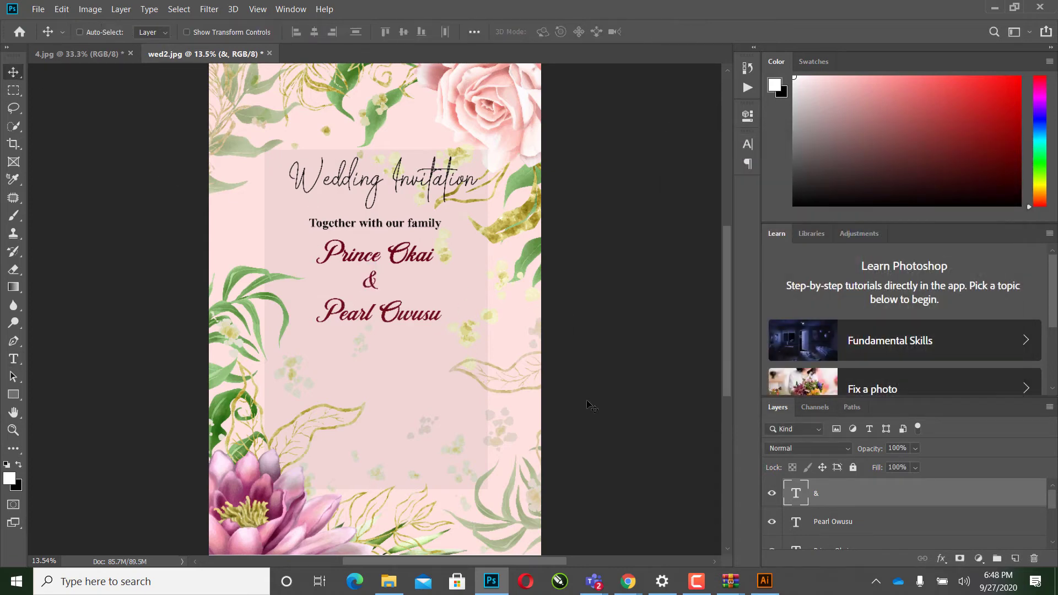
# Step: Nudge the second name and ampersand up to sit closer under the first name
pyautogui.click(852, 534)
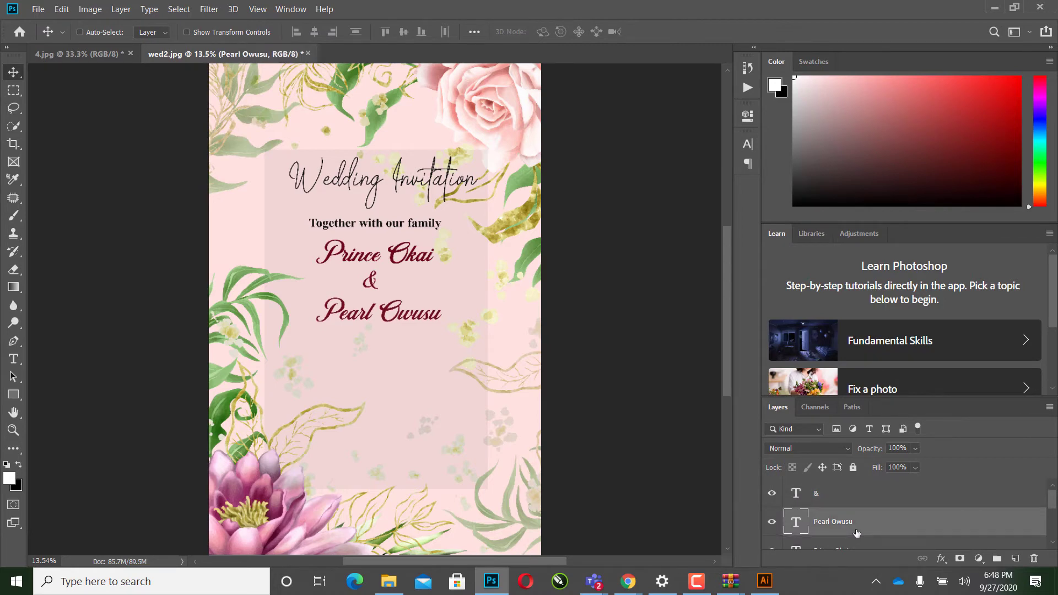
pyautogui.hotkey('shift', 'Up')
pyautogui.hotkey('shift', 'Up')
pyautogui.hotkey('shift', 'Up')
pyautogui.hotkey('shift', 'Up')
pyautogui.hotkey('shift', 'Up')
pyautogui.hotkey('shift', 'Up')
pyautogui.hotkey('shift', 'Up')
pyautogui.hotkey('shift', 'Up')
pyautogui.hotkey('shift', 'Up')
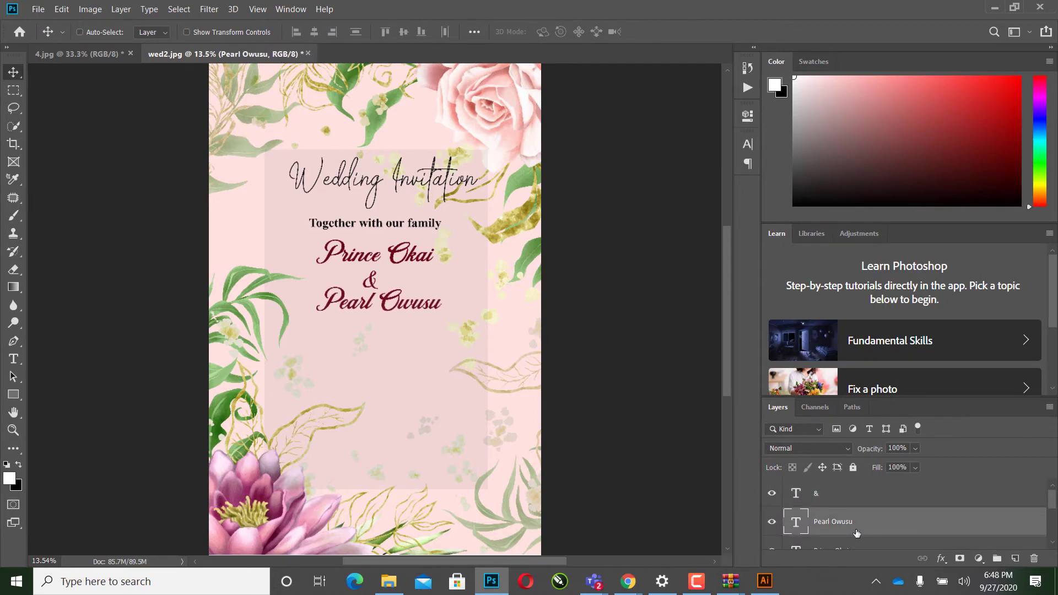
pyautogui.click(836, 501)
pyautogui.hotkey('shift', 'Up')
pyautogui.hotkey('shift', 'Up')
pyautogui.hotkey('shift', 'Up')
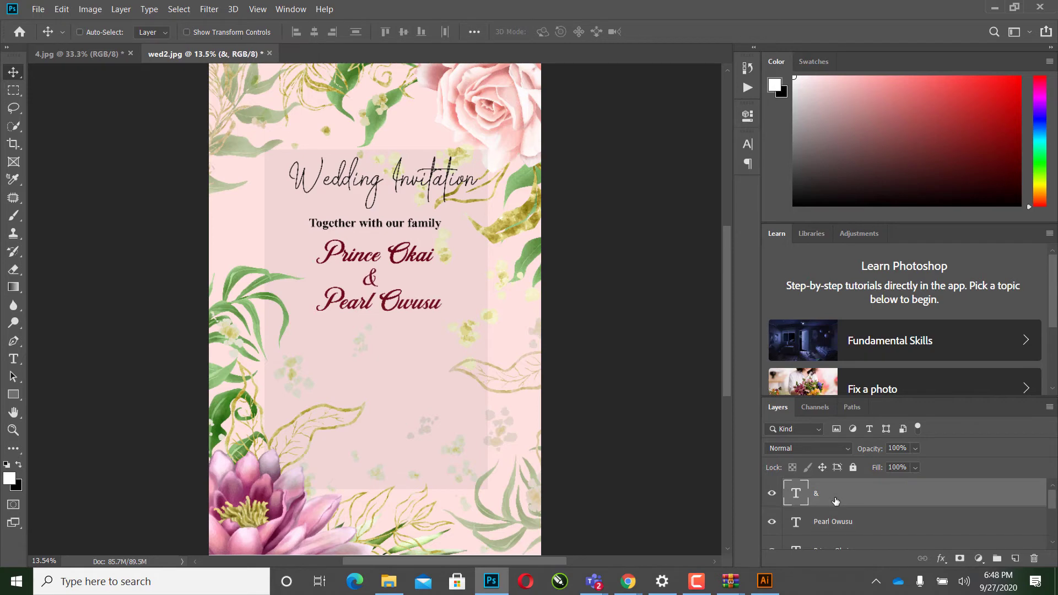
pyautogui.hotkey('shift', 'Up')
pyautogui.hotkey('shift', 'Up')
pyautogui.hotkey('shift', 'Up')
pyautogui.hotkey('shift', 'Right')
pyautogui.hotkey('shift', 'Right')
pyautogui.hotkey('shift', 'Up')
pyautogui.hotkey('shift', 'Up')
pyautogui.hotkey('shift', 'Right')
pyautogui.hotkey('shift', 'Right')
pyautogui.hotkey('shift', 'Right')
pyautogui.hotkey('shift', 'Right')
pyautogui.hotkey('shift', 'Right')
# Step: Open NOAH.jpg from the Designs folder in Picasa and zoom in on it
pyautogui.click(402, 579)
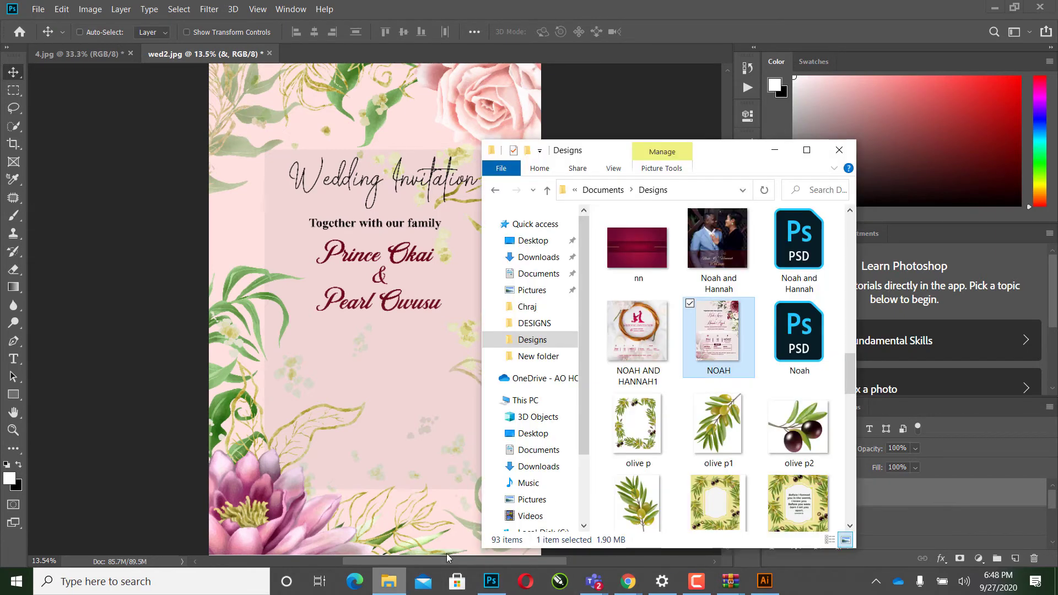
pyautogui.doubleClick(739, 349)
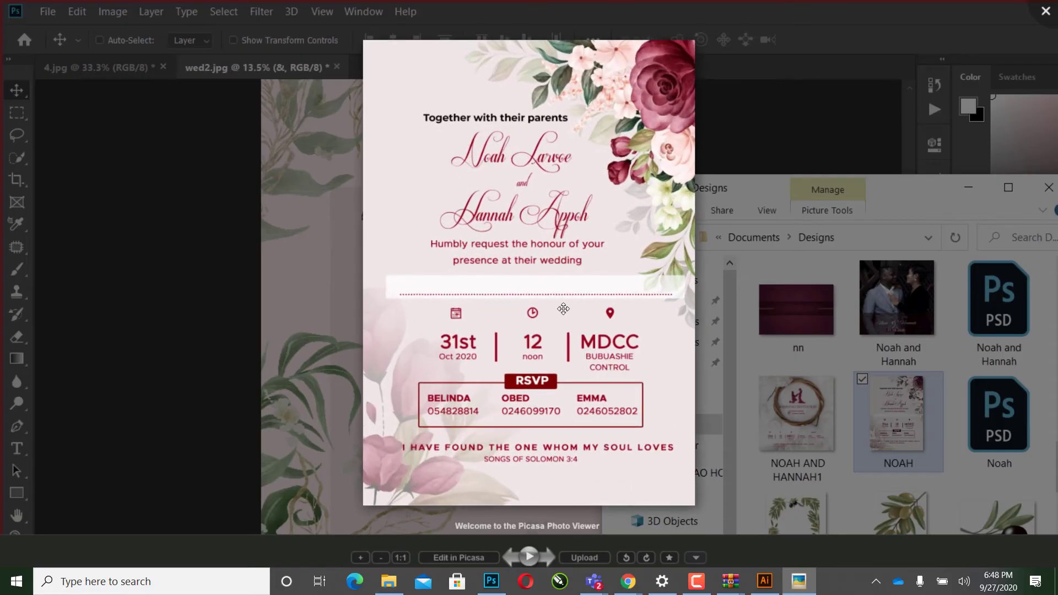
pyautogui.scroll(3, 480, 270)
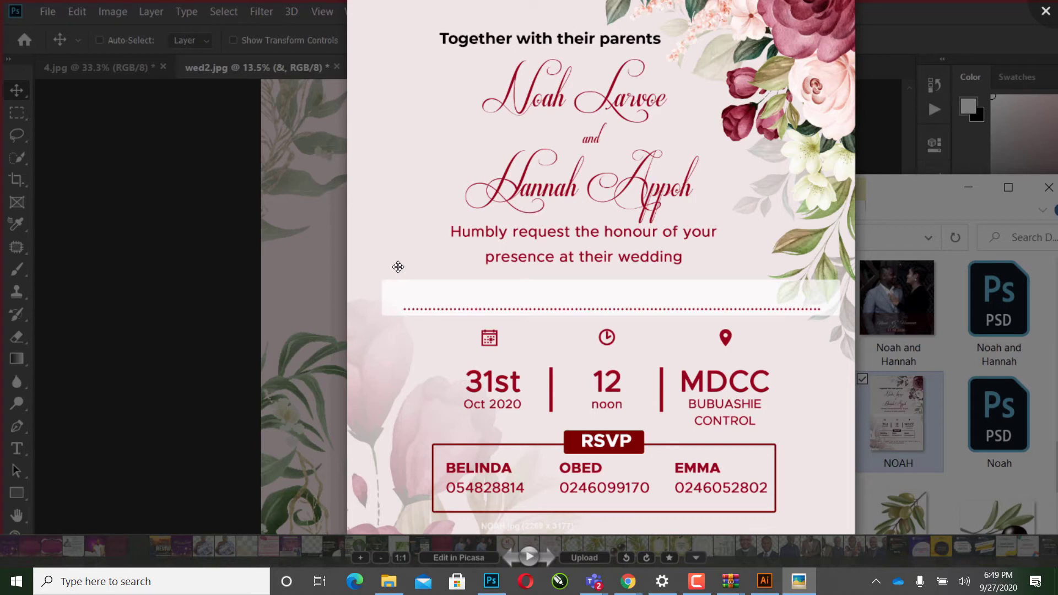
# Step: Move the Picasa viewer fully onto the screen, then return to the Photoshop invitation
pyautogui.click(280, 240)
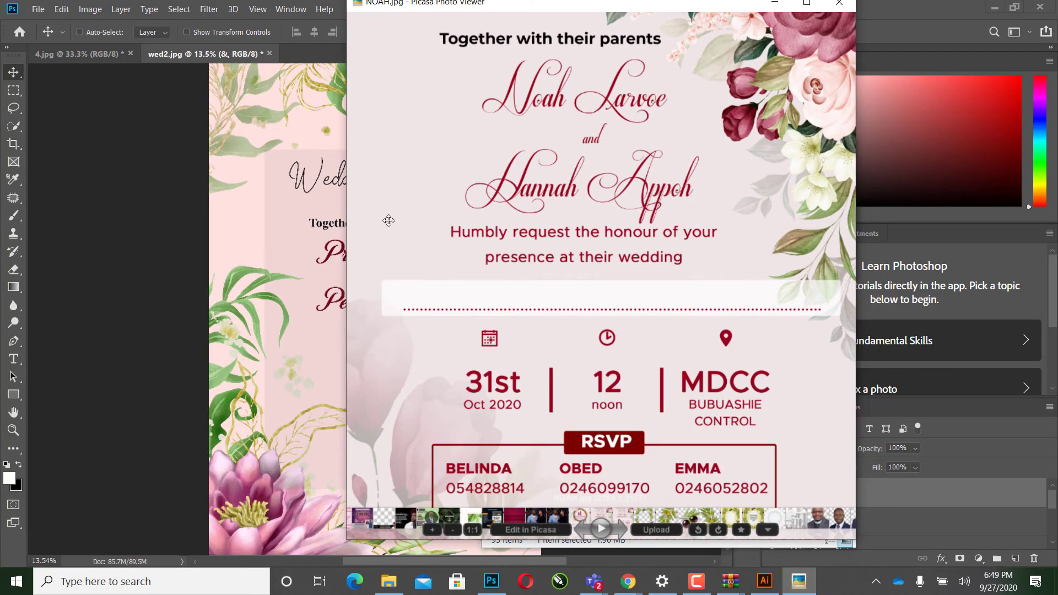
pyautogui.moveTo(368, 197); pyautogui.dragTo(403, 258)
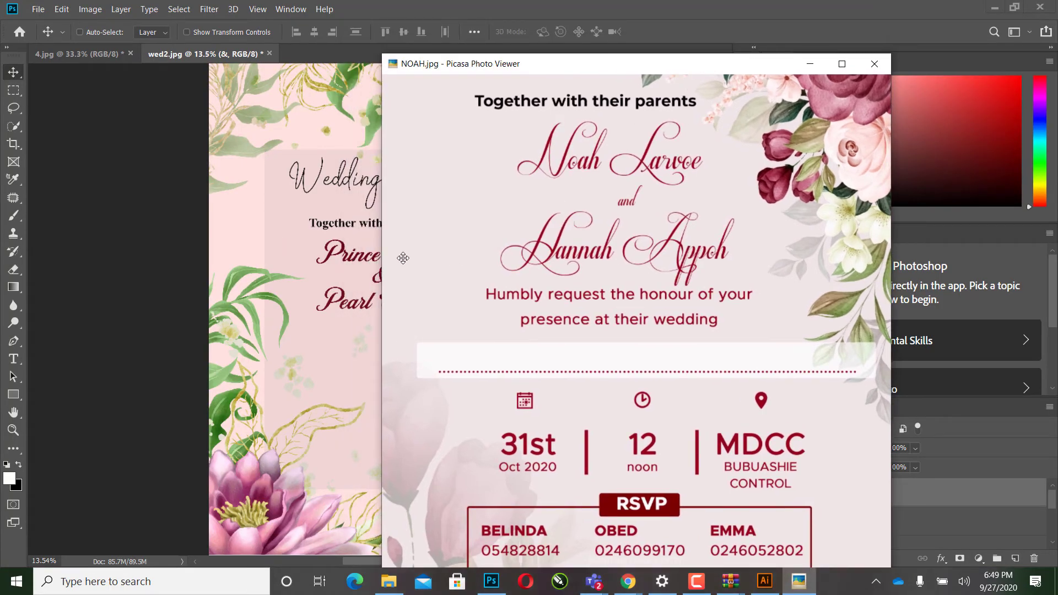
pyautogui.click(236, 266)
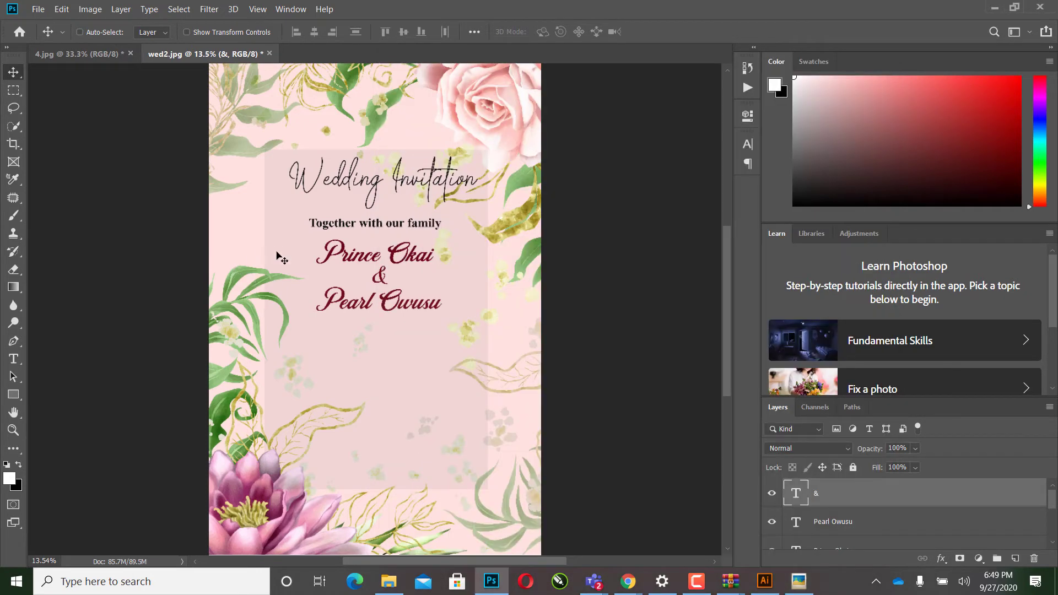
# Step: Type 'Humbling request your presence at our wedding' as a new text line below the names
pyautogui.click(13, 359)
pyautogui.click(313, 331)
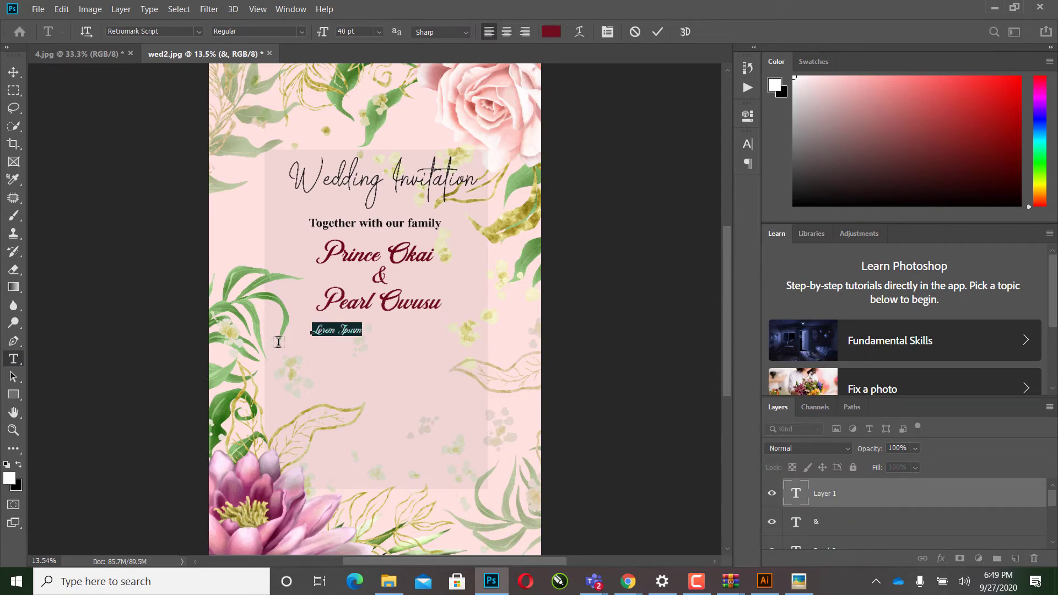
pyautogui.write('H')
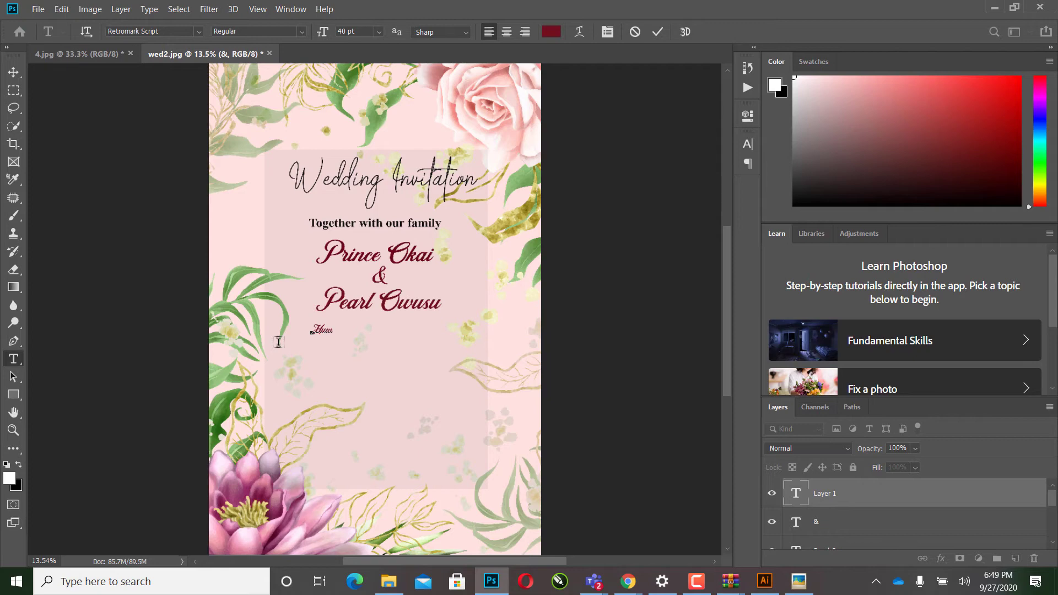
pyautogui.write('blin')
pyautogui.write('g')
pyautogui.press('BackSpace')
pyautogui.press('BackSpace')
pyautogui.write('u')
pyautogui.write('st your presence at our')
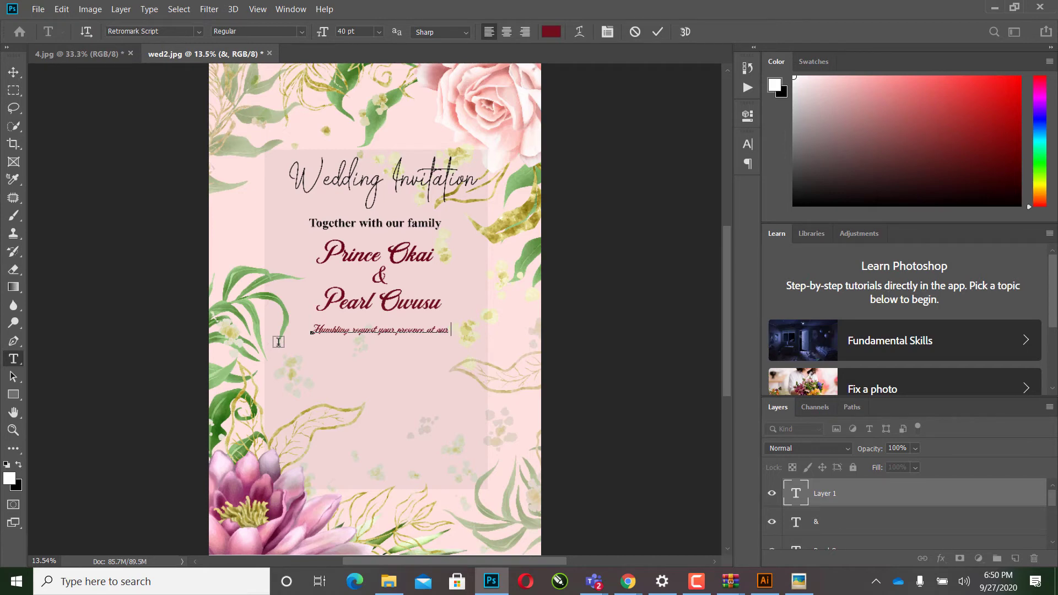
pyautogui.write('wedding')
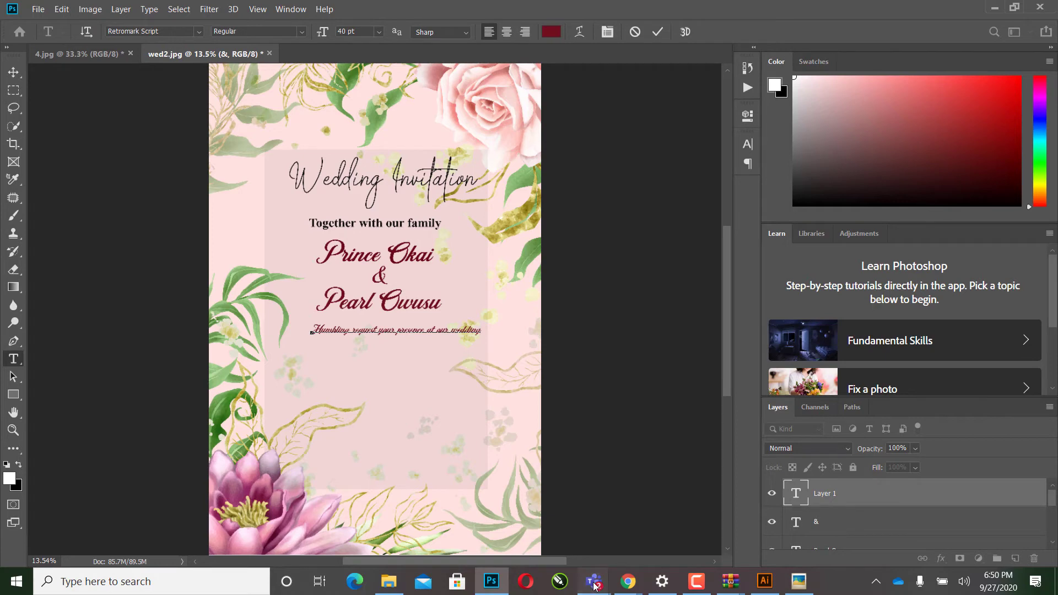
pyautogui.moveTo(593, 581)
pyautogui.click(663, 508)
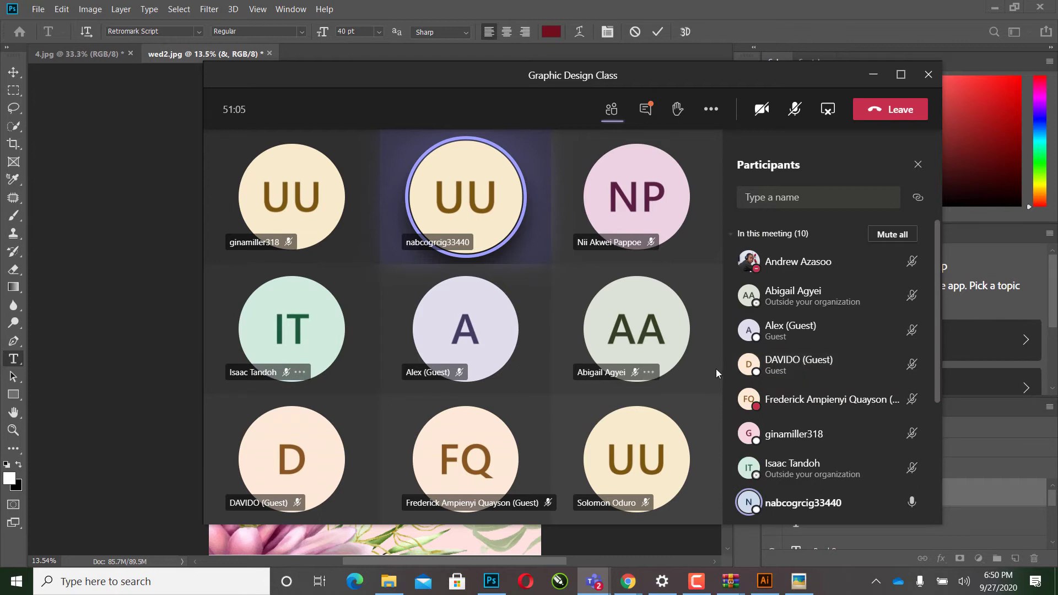
pyautogui.scroll(-2, 849, 333)
pyautogui.scroll(-2, 849, 350)
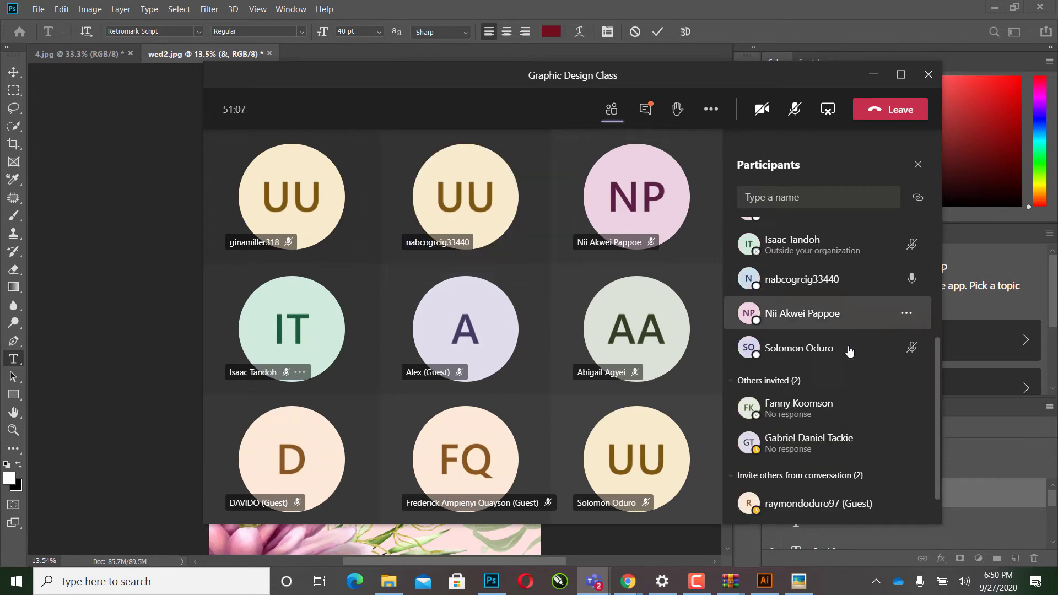
pyautogui.scroll(4, 849, 350)
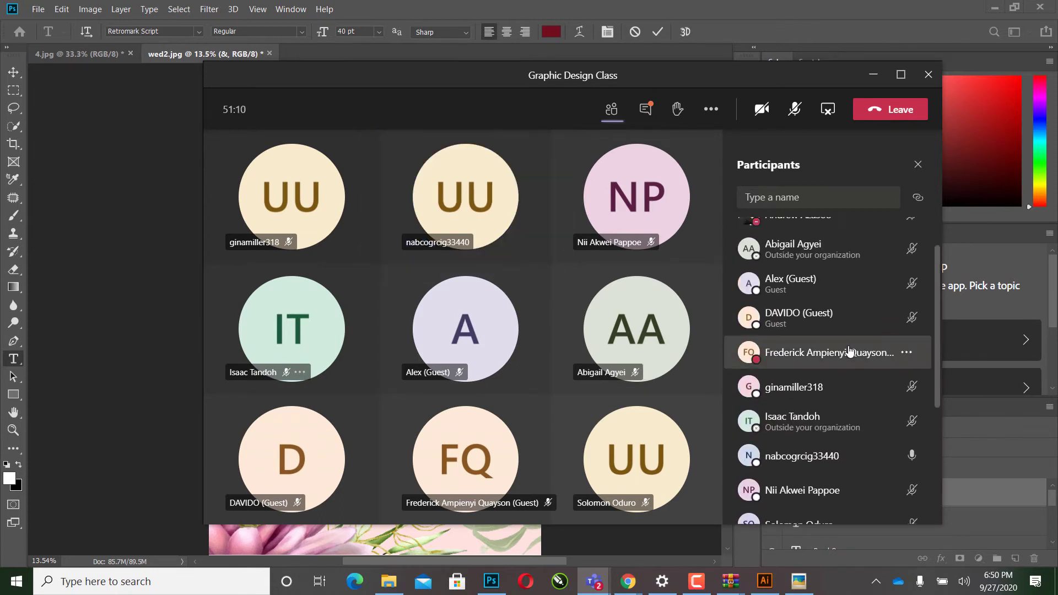
pyautogui.scroll(2, 849, 349)
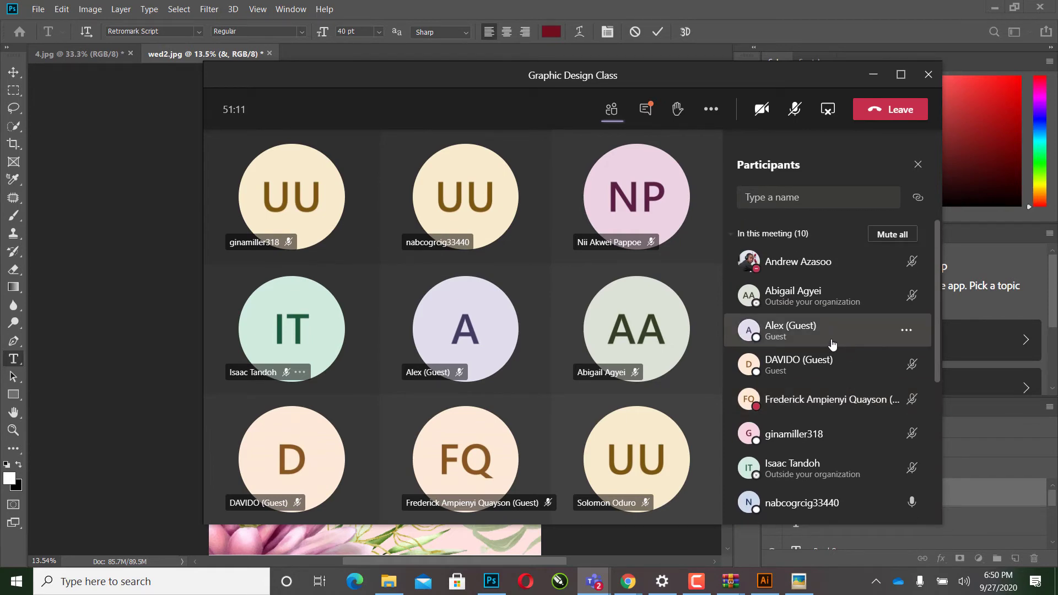
pyautogui.click(84, 180)
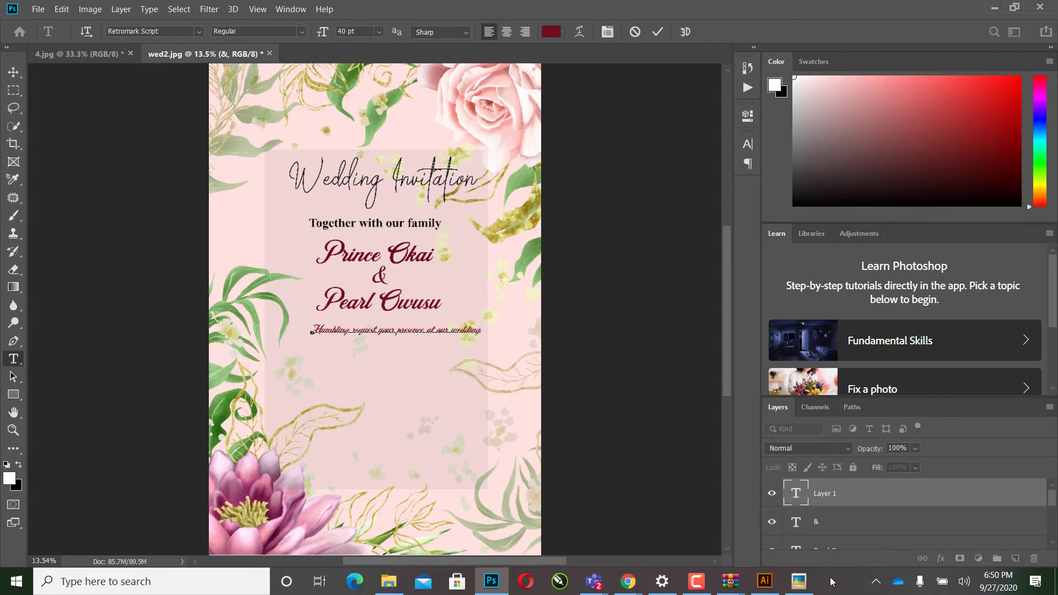
# Step: Compare the request line against the NOAH.jpg reference, then commit the text
pyautogui.click(797, 582)
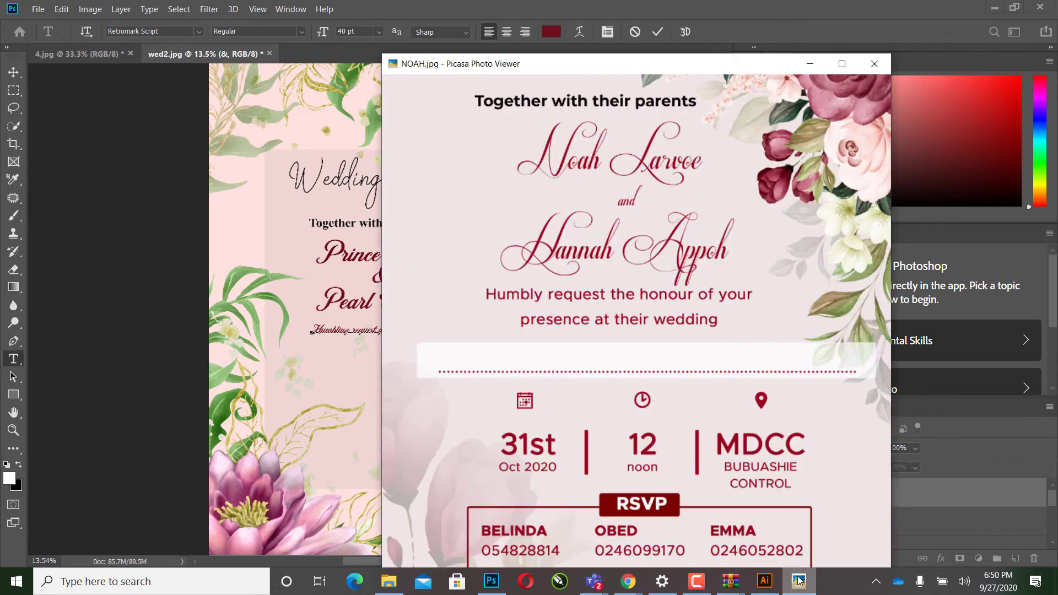
pyautogui.click(342, 383)
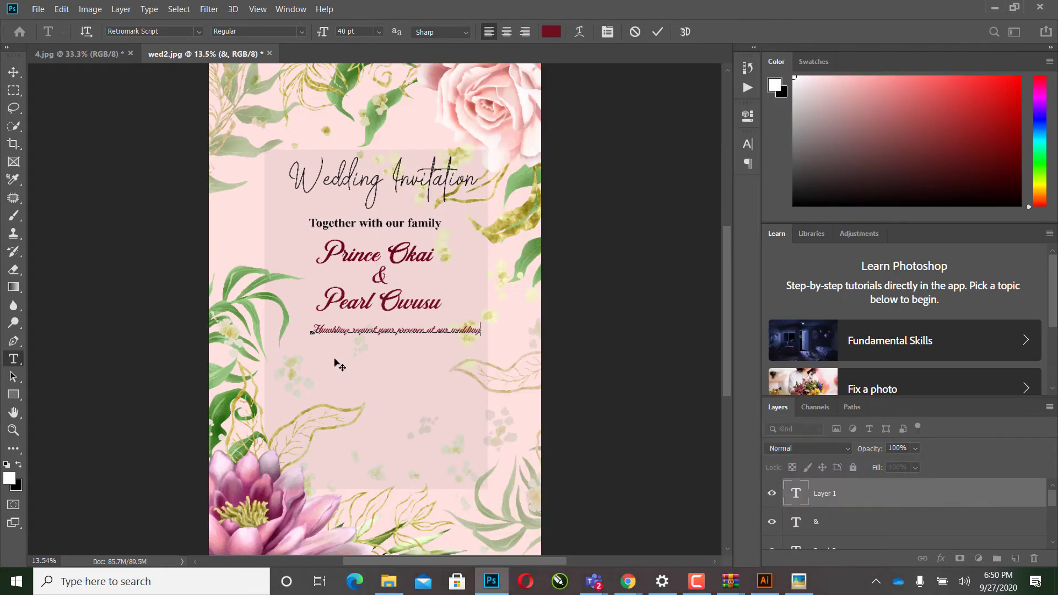
pyautogui.click(799, 582)
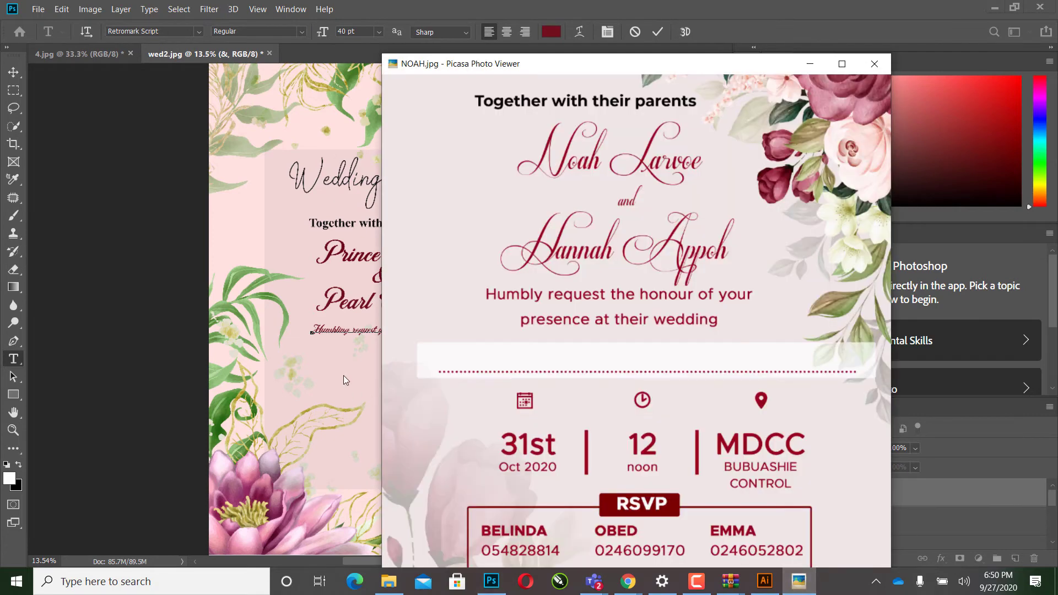
pyautogui.click(323, 340)
pyautogui.scroll(-1, 809, 515)
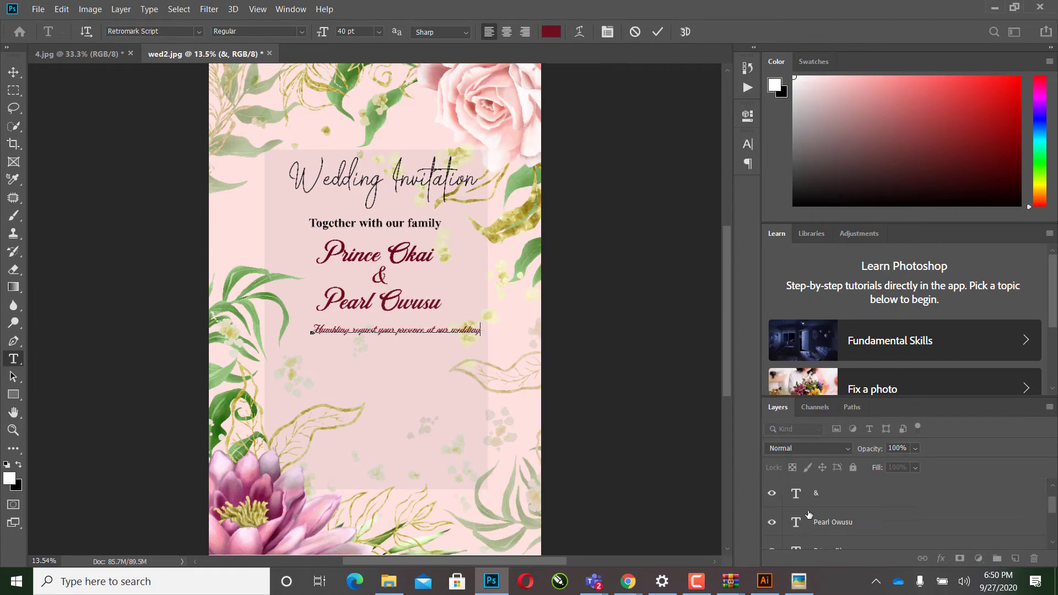
pyautogui.click(13, 71)
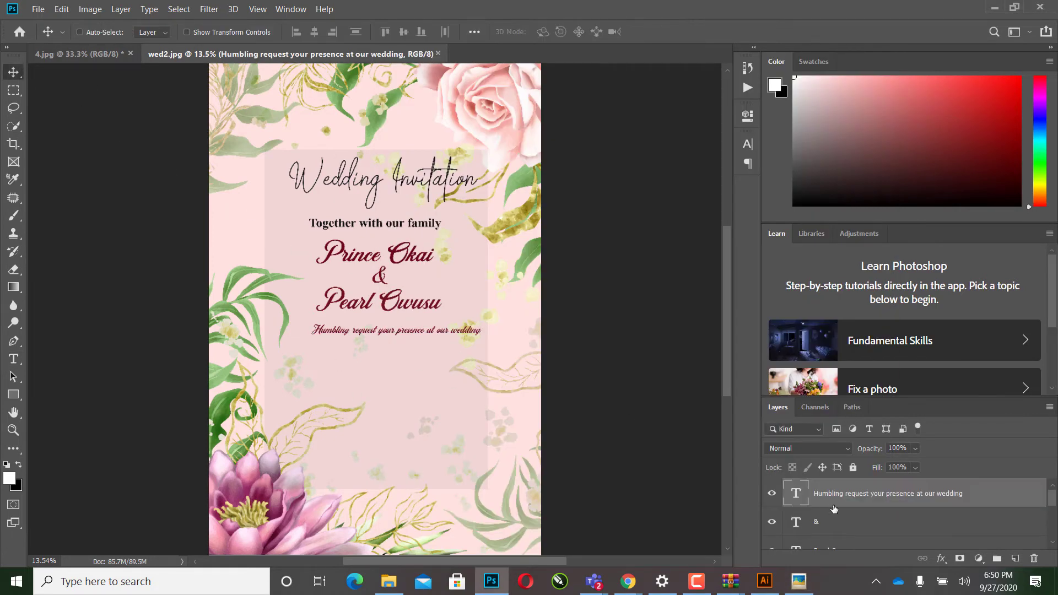
# Step: Change 'Humbling' to 'Humbly' in the request line and commit the edit
pyautogui.doubleClick(797, 495)
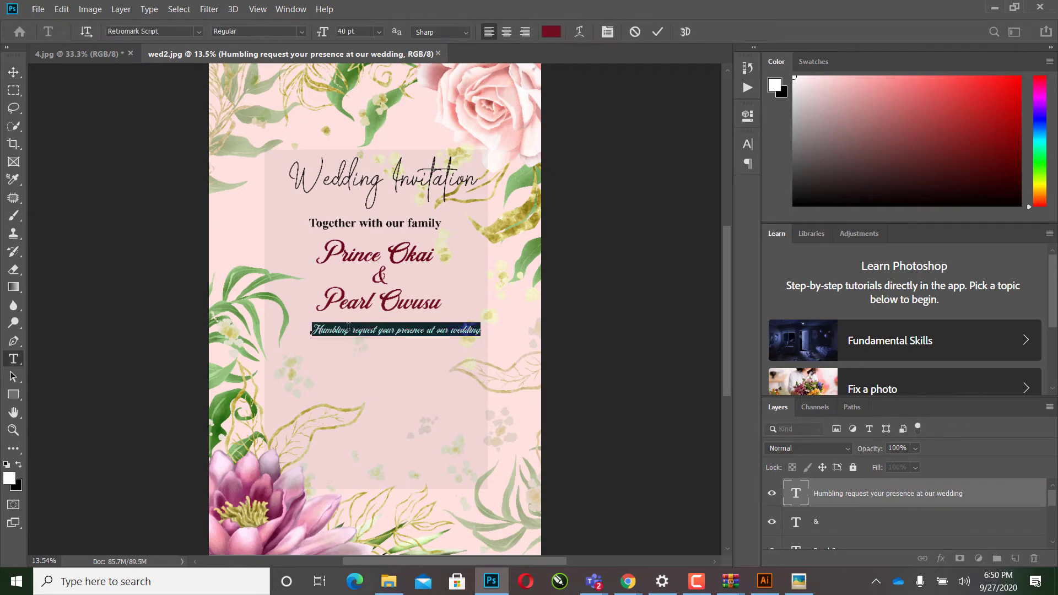
pyautogui.moveTo(349, 329); pyautogui.dragTo(336, 326)
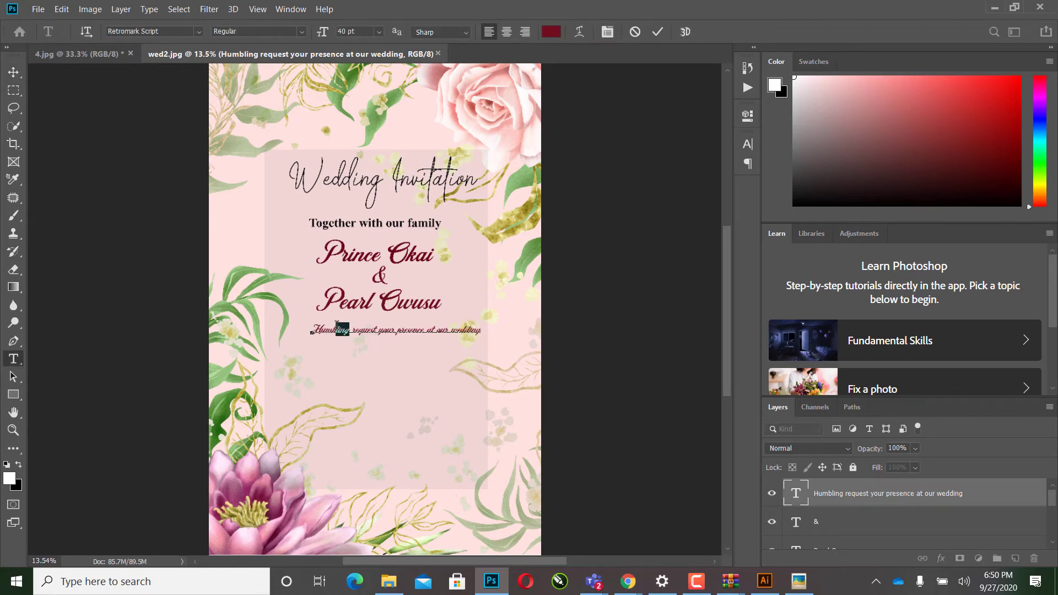
pyautogui.write('y')
pyautogui.hotkey('ctrl', 'Return')
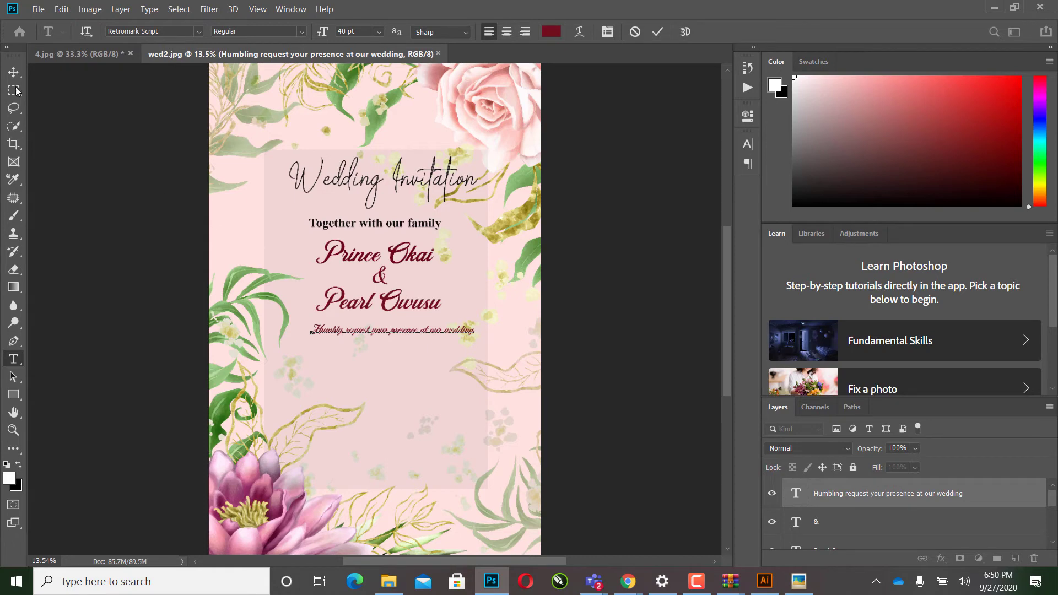
pyautogui.press('v')
pyautogui.hotkey('ctrl', 'Return')
pyautogui.press('v')
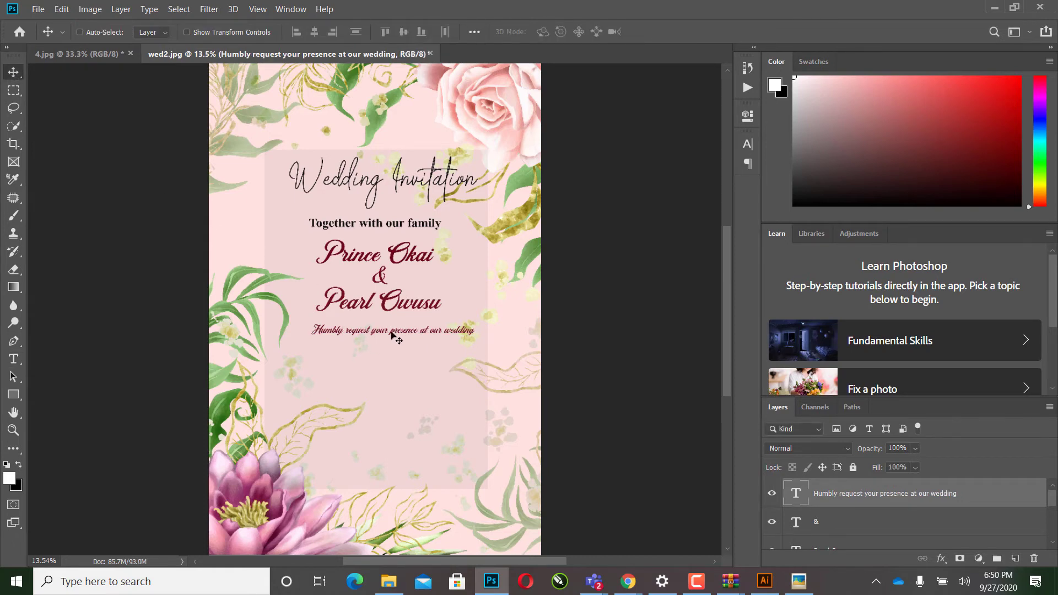
# Step: Place the request line under the names, scale it to about 170%, and shift it right
pyautogui.moveTo(391, 334)
pyautogui.mouseDown()
pyautogui.moveTo(368, 343)
pyautogui.moveTo(400, 343)
pyautogui.mouseUp()
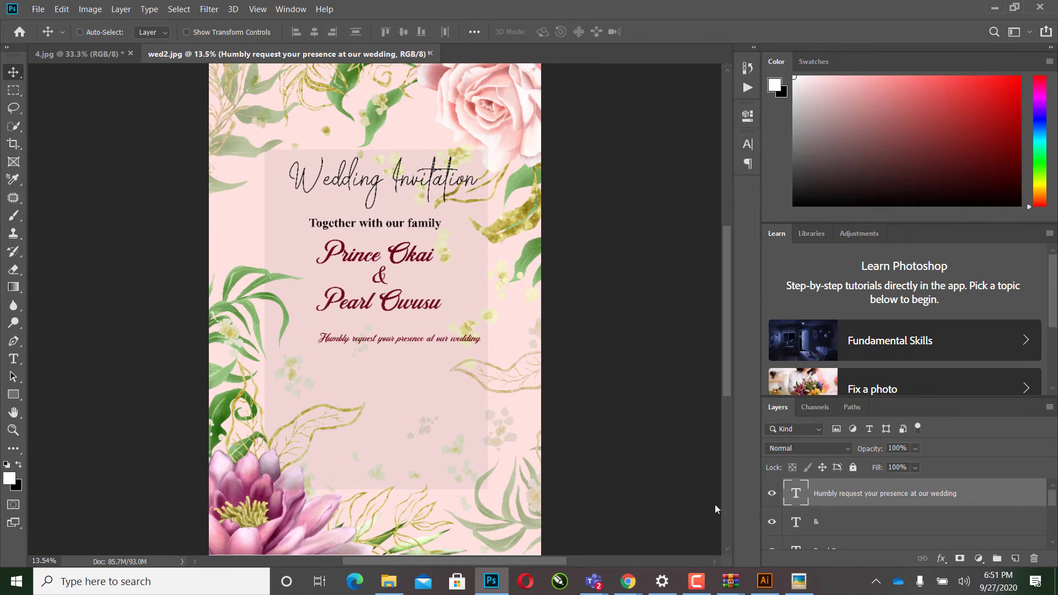
pyautogui.moveTo(392, 342); pyautogui.dragTo(373, 329)
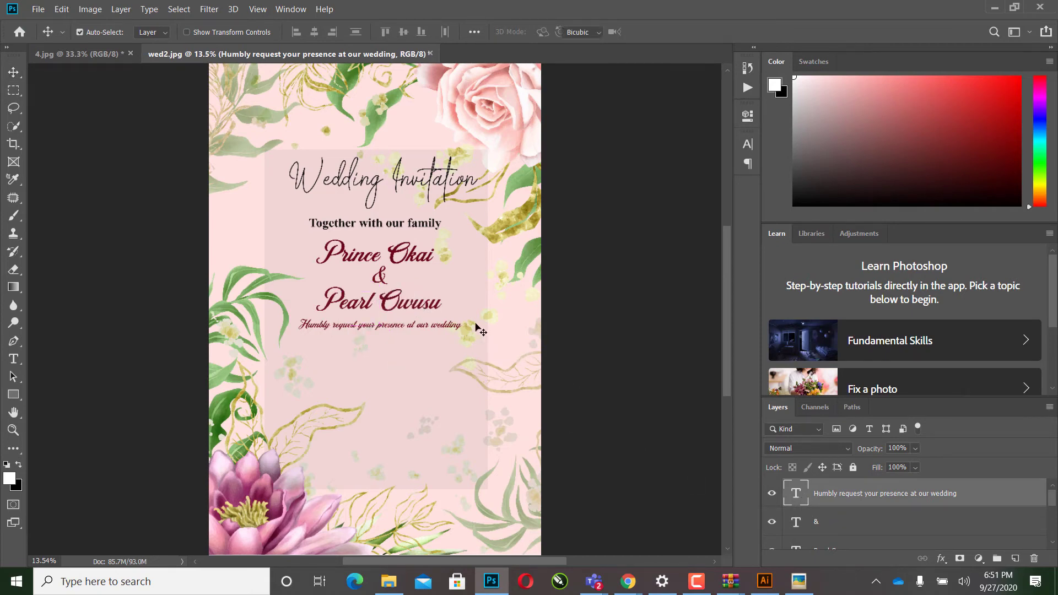
pyautogui.hotkey('ctrl', 't')
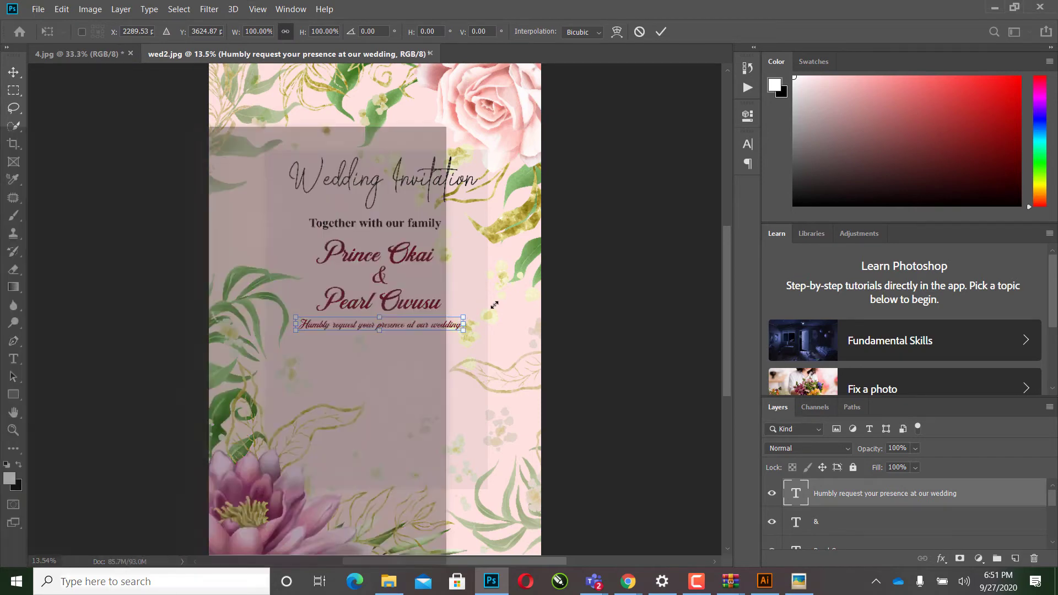
pyautogui.moveTo(464, 318); pyautogui.dragTo(519, 307)
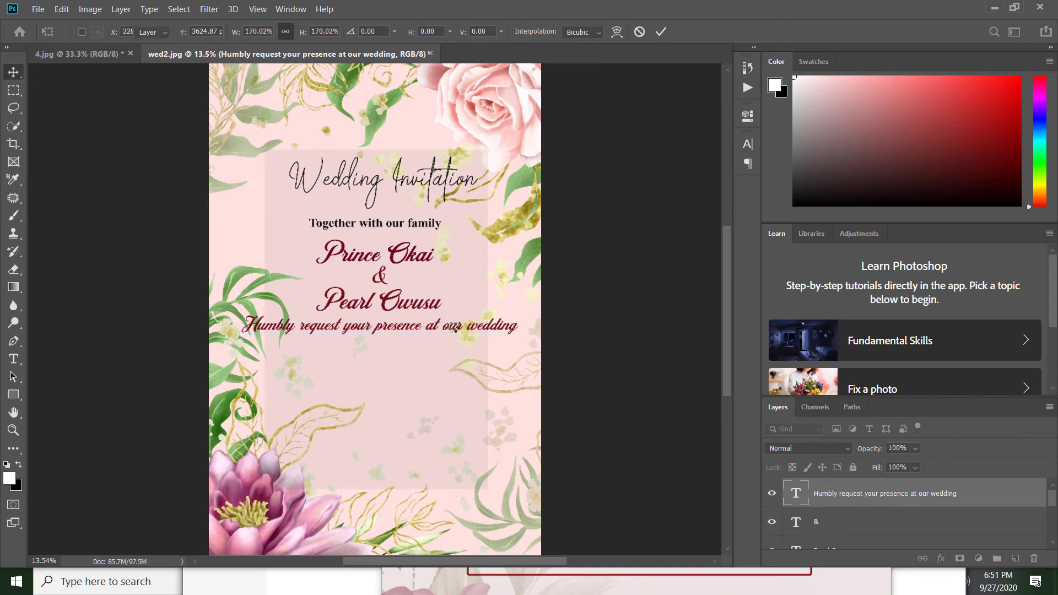
pyautogui.press('Return')
pyautogui.moveTo(455, 330); pyautogui.dragTo(503, 330)
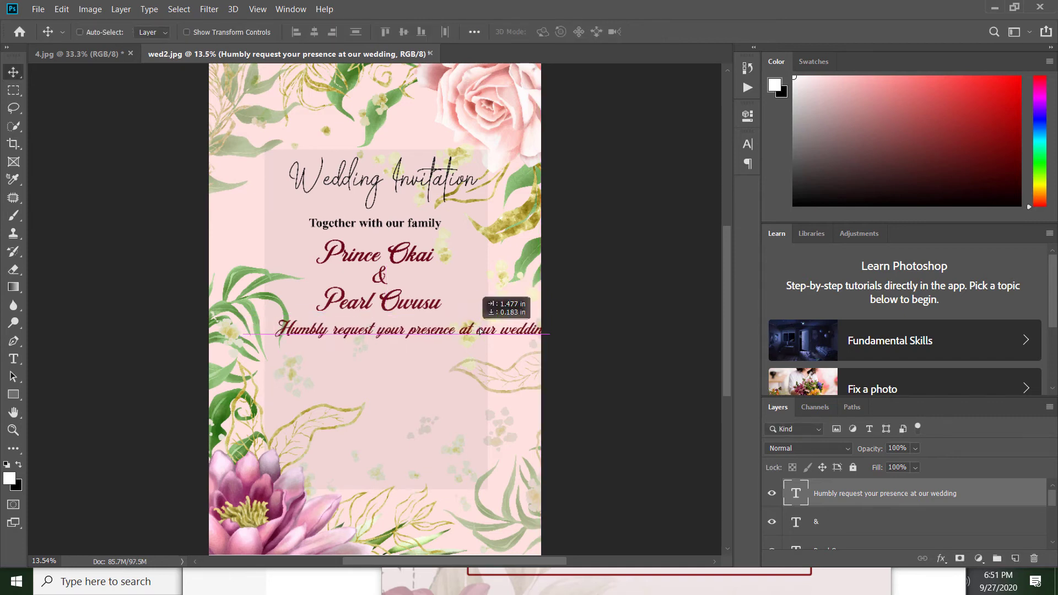
# Step: Break the request text before 'presence' into 'Humbly request your' and 'presence at our wedding'
pyautogui.doubleClick(796, 493)
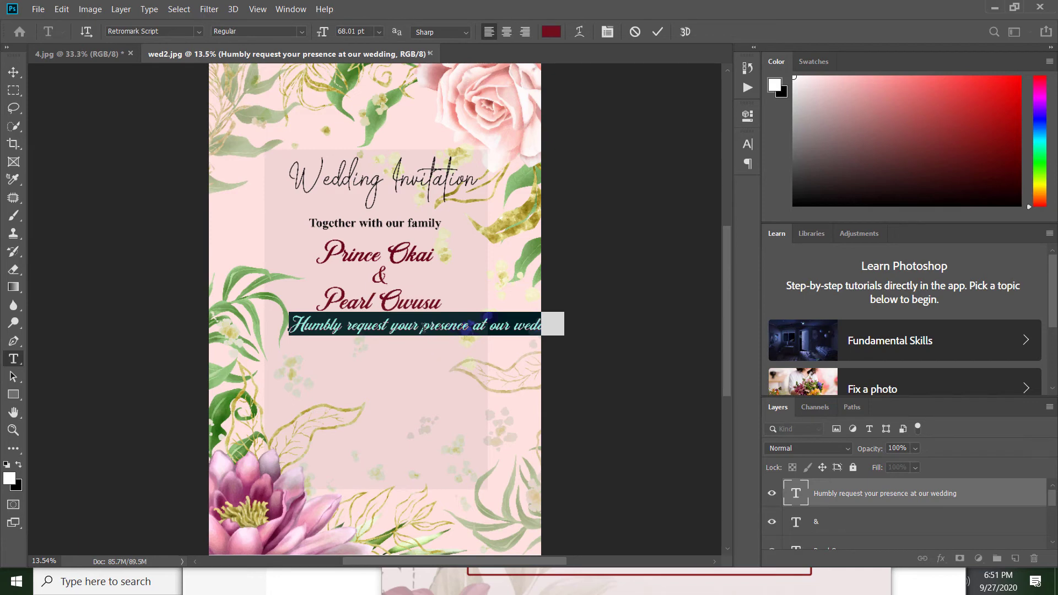
pyautogui.click(422, 326)
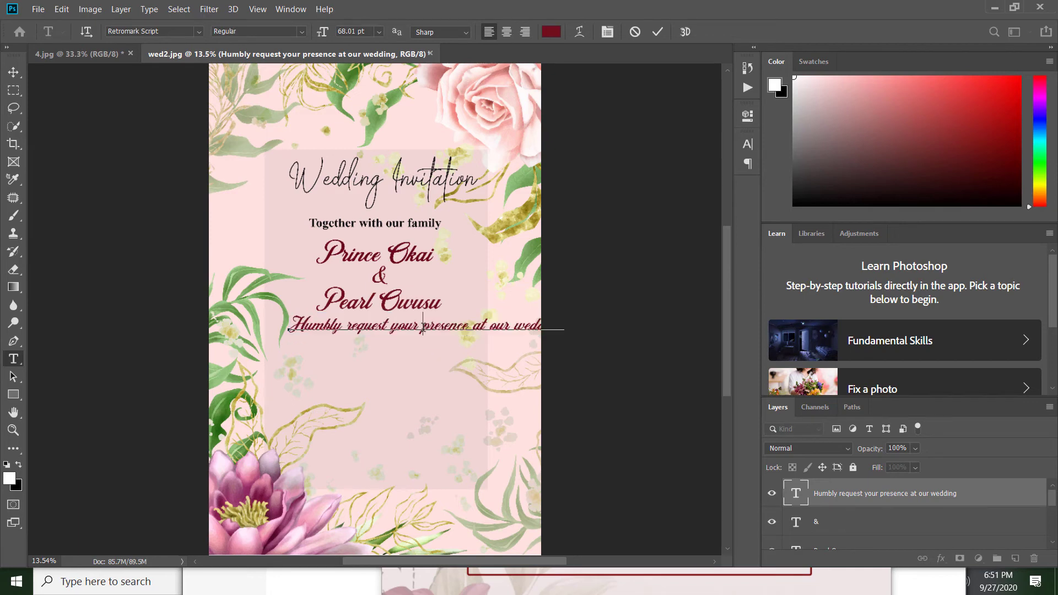
pyautogui.press('Return')
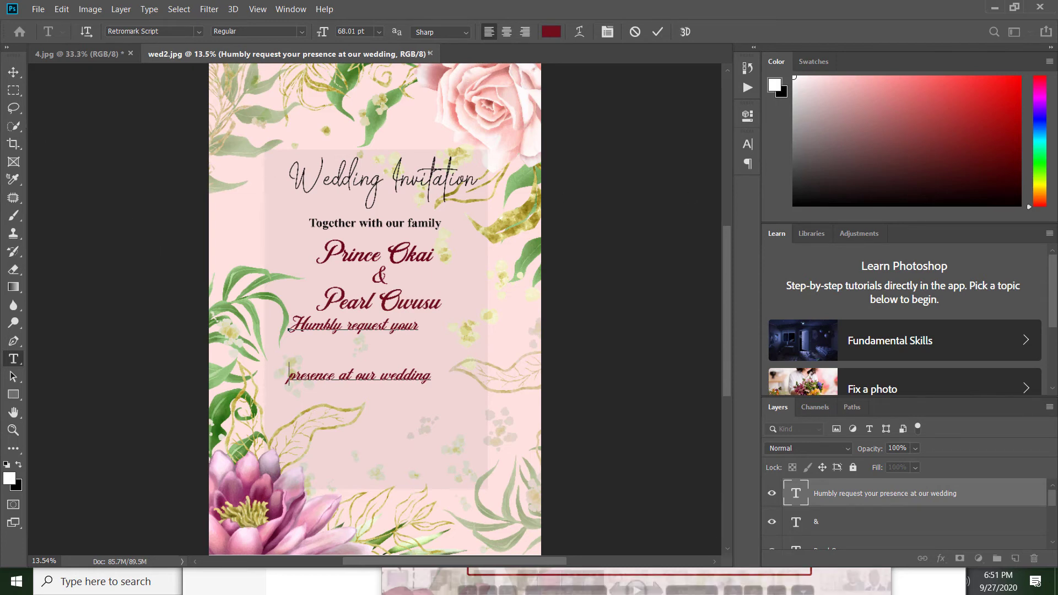
pyautogui.moveTo(637, 583)
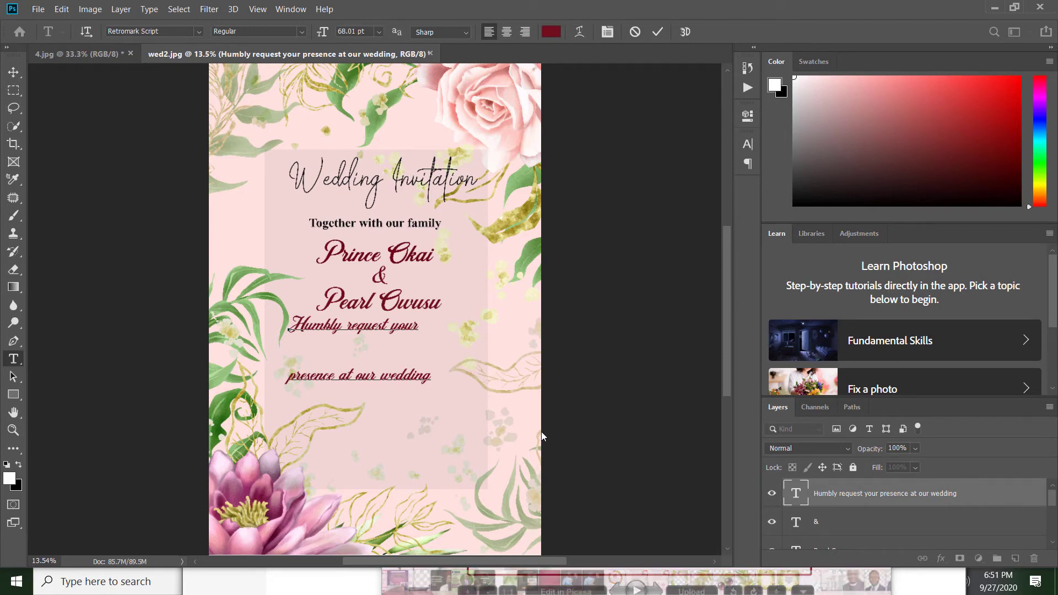
pyautogui.hotkey('ctrl', 'Return')
pyautogui.press('v')
pyautogui.hotkey('ctrl', 'Return')
# Step: Finish the text edit and minimize Photoshop and the Picasa reference viewer
pyautogui.press('v')
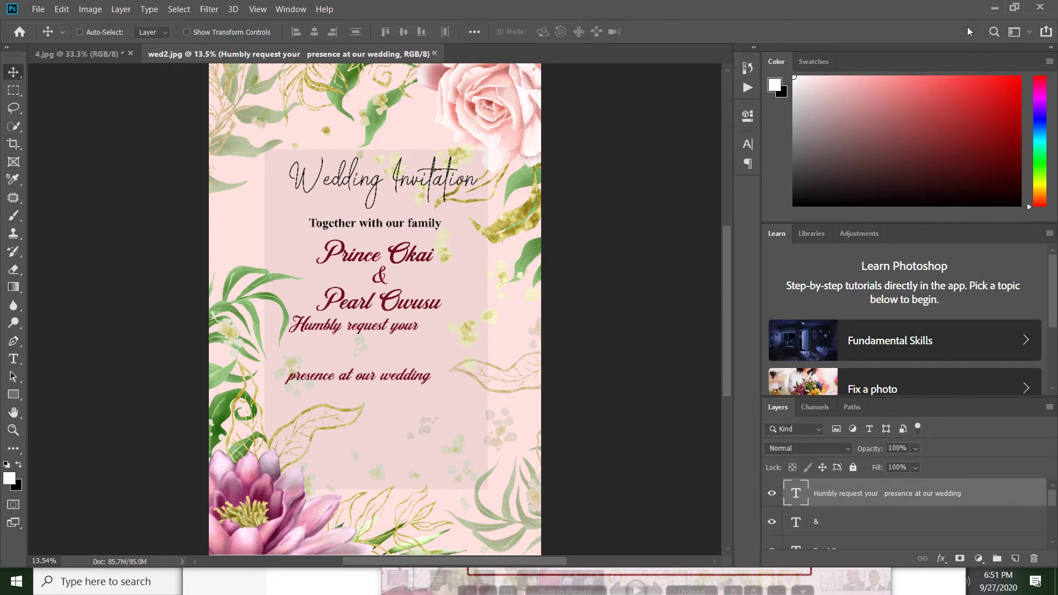
pyautogui.click(992, 11)
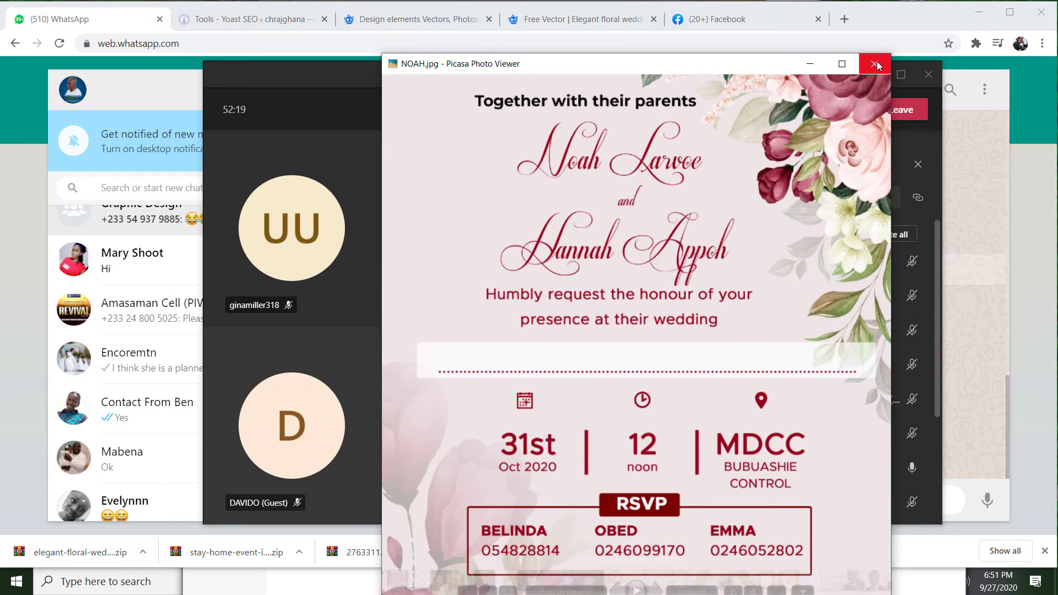
pyautogui.click(807, 64)
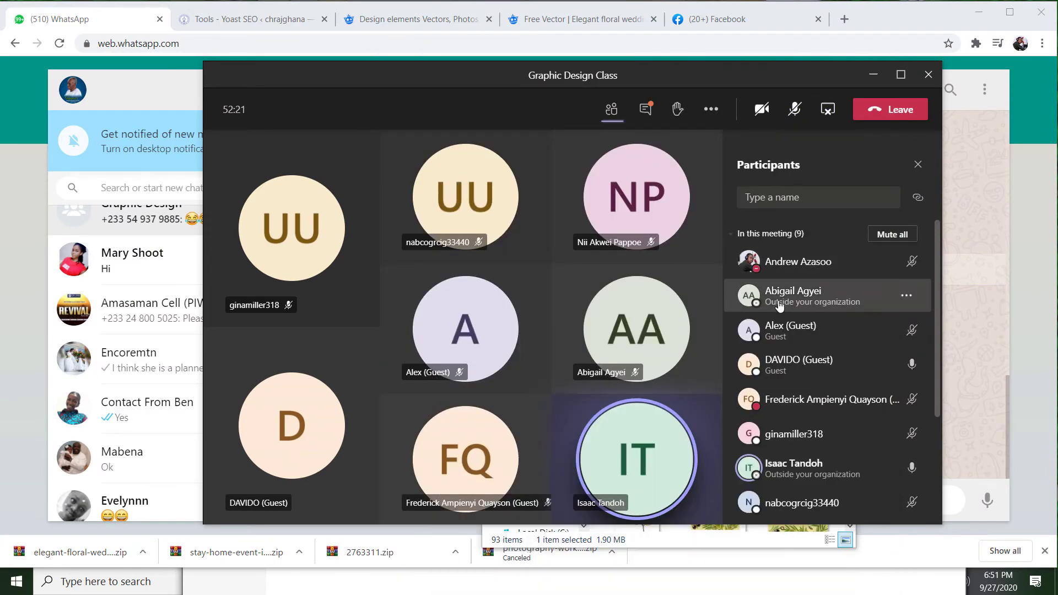
# Step: Unmute the microphone in the Teams meeting, check the participants, then minimize Teams
pyautogui.click(795, 109)
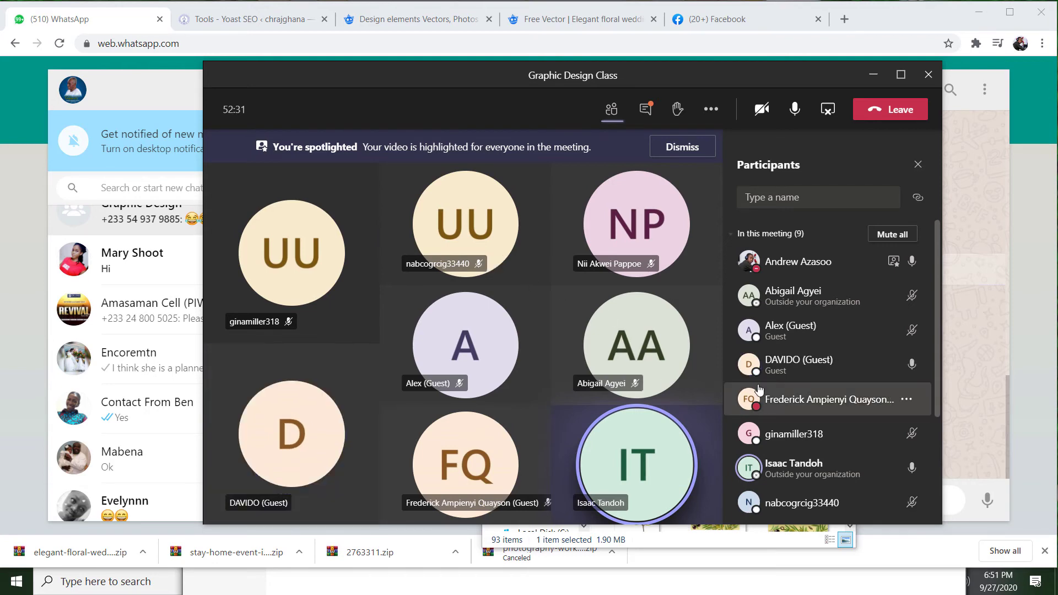
pyautogui.scroll(-3, 765, 394)
pyautogui.scroll(-2, 765, 395)
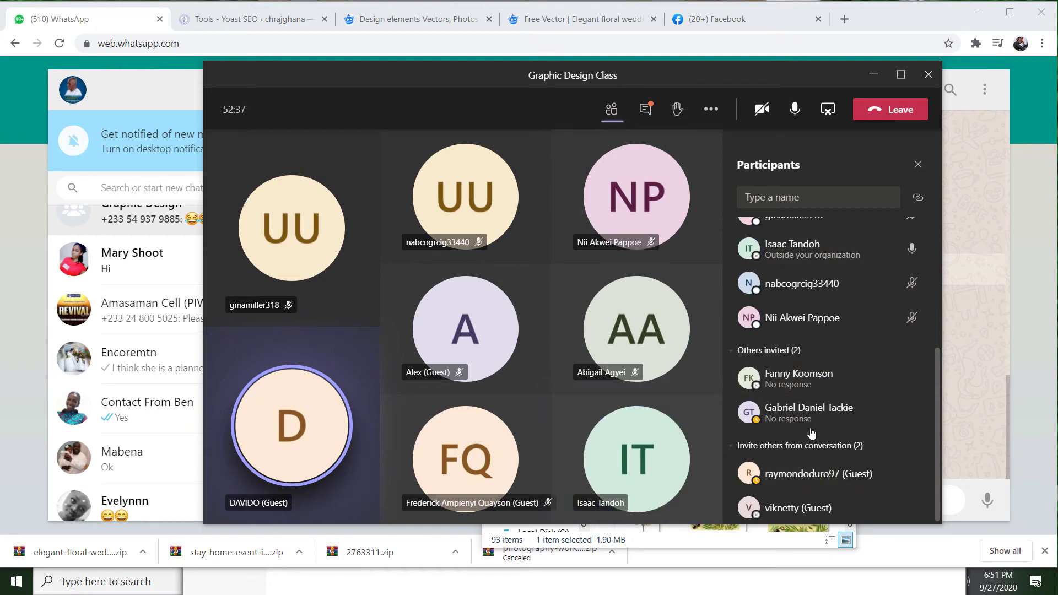
pyautogui.click(874, 75)
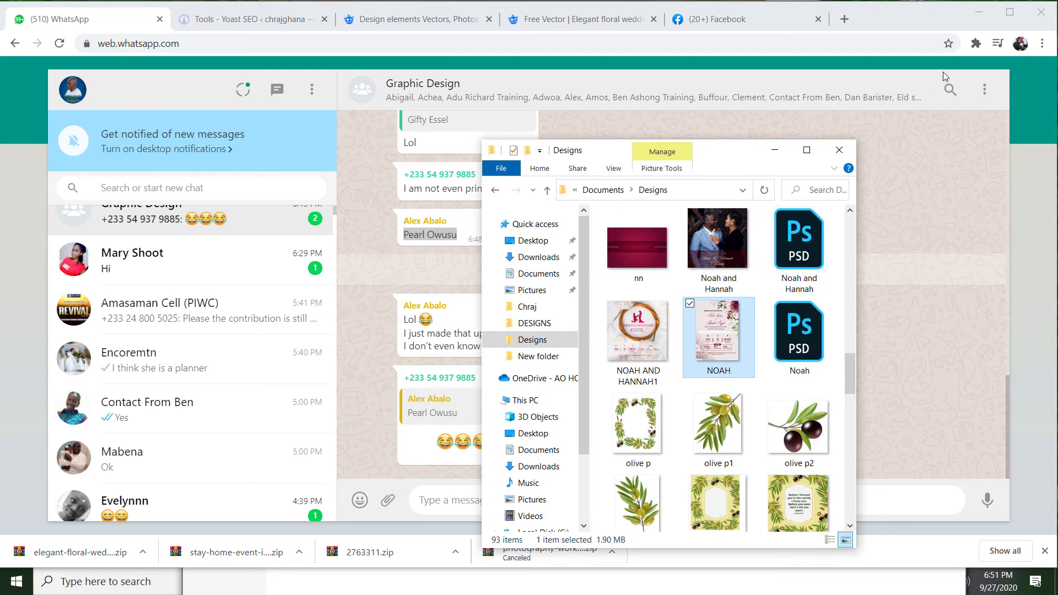
# Step: Minimize Chrome and switch away from the Designs folder to reveal the Illustrator artboard
pyautogui.click(979, 12)
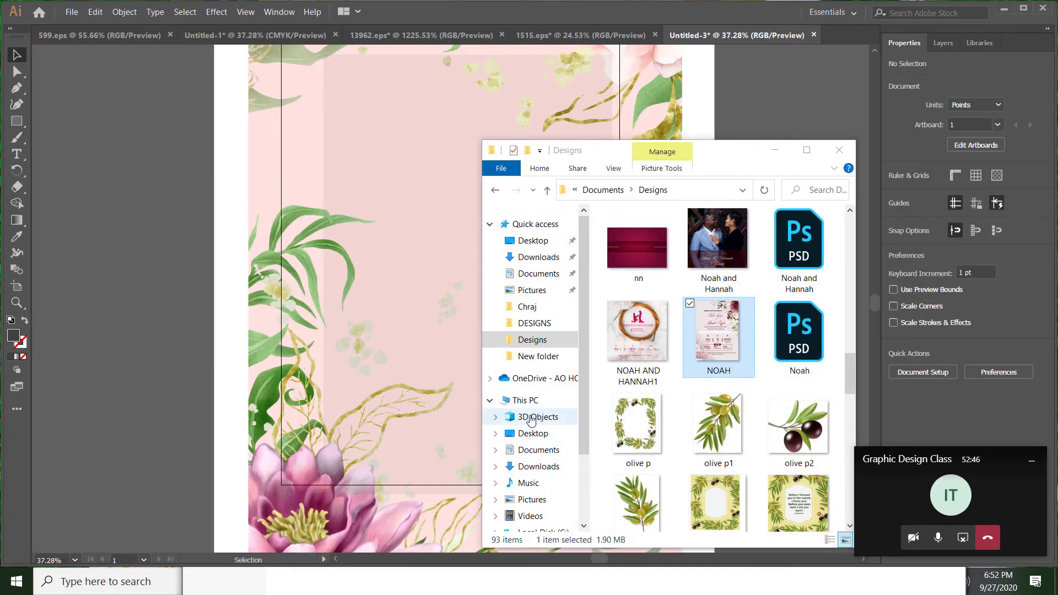
pyautogui.moveTo(716, 240)
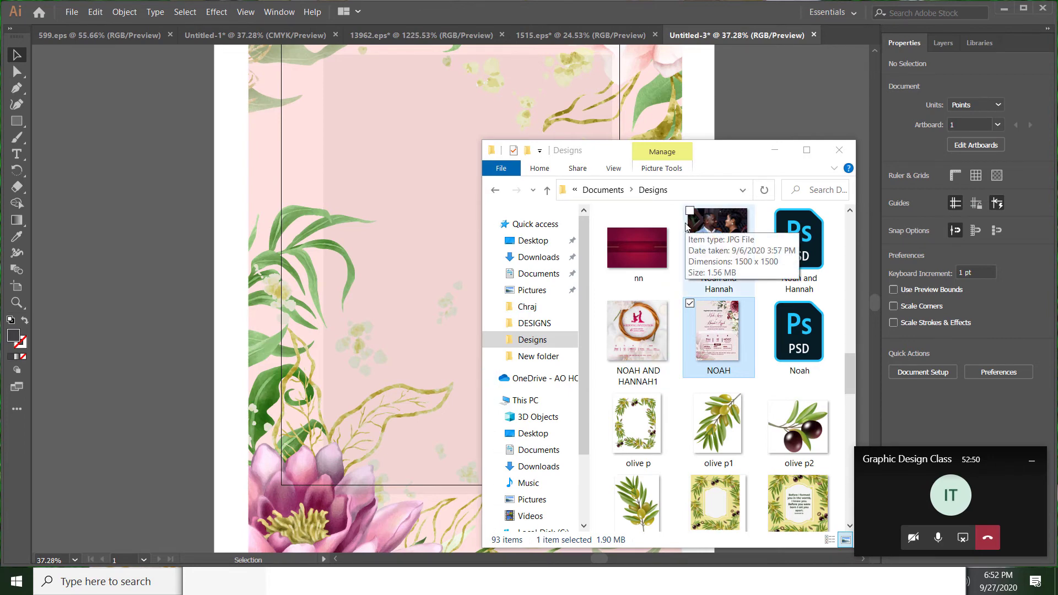
pyautogui.hotkey('alt', 'Tab')
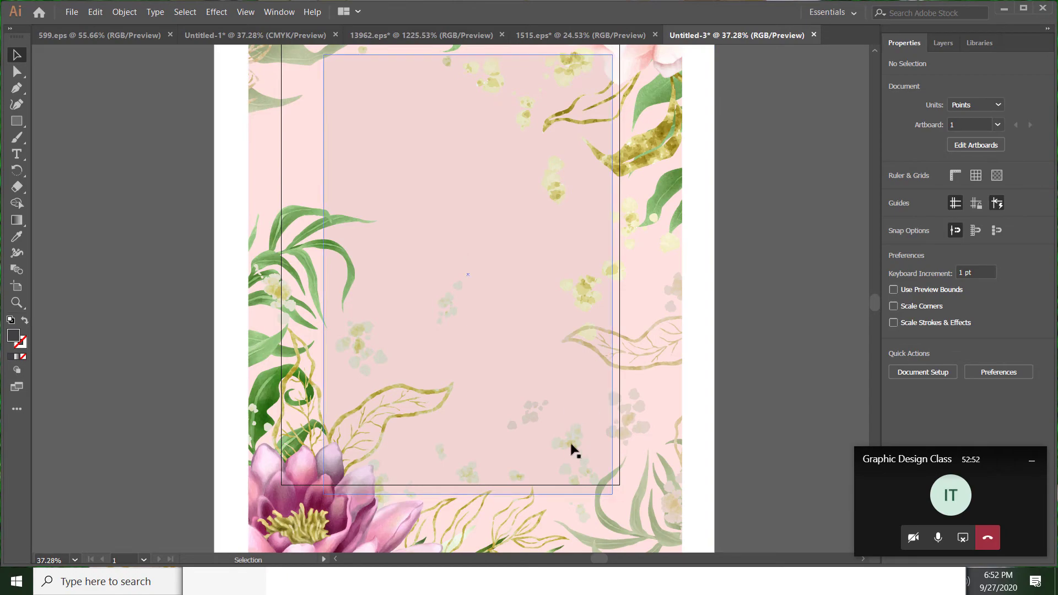
# Step: Minimize Illustrator, the Bluetooth Settings window and the three WinRAR archive windows
pyautogui.click(1004, 9)
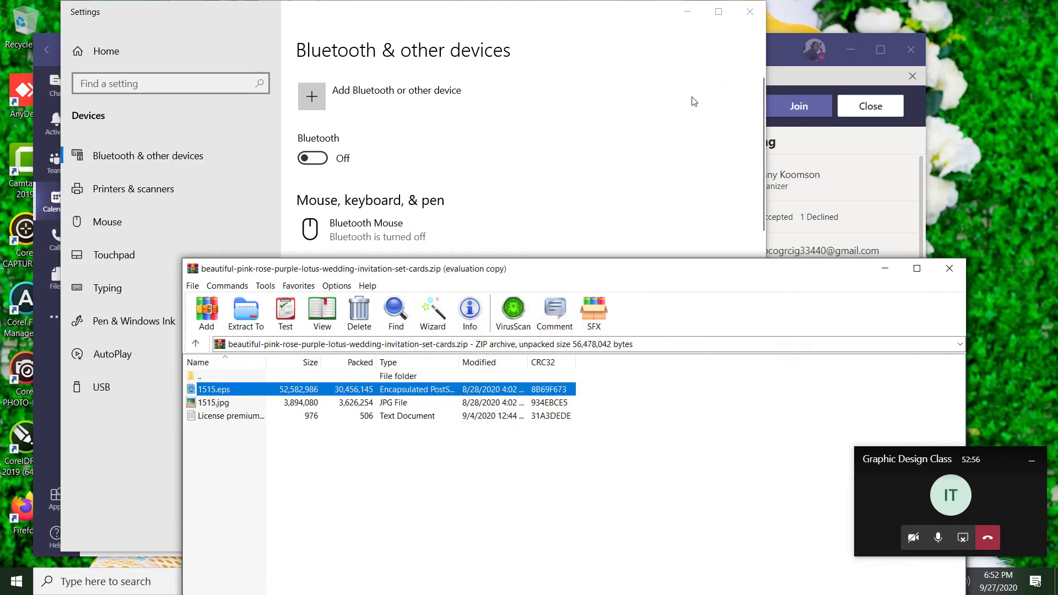
pyautogui.click(737, 39)
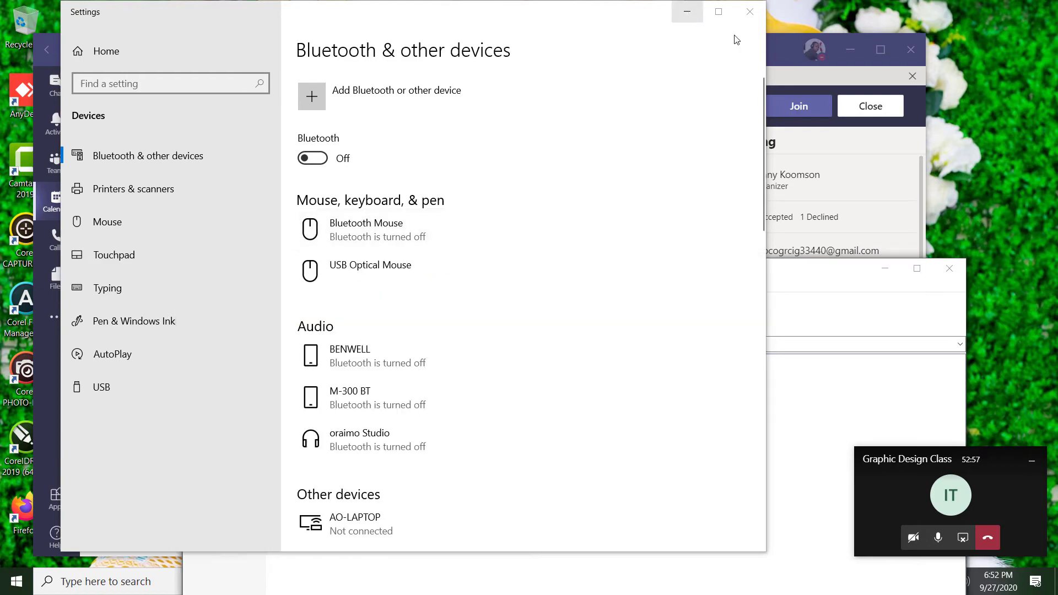
pyautogui.click(687, 12)
pyautogui.click(879, 156)
pyautogui.click(851, 50)
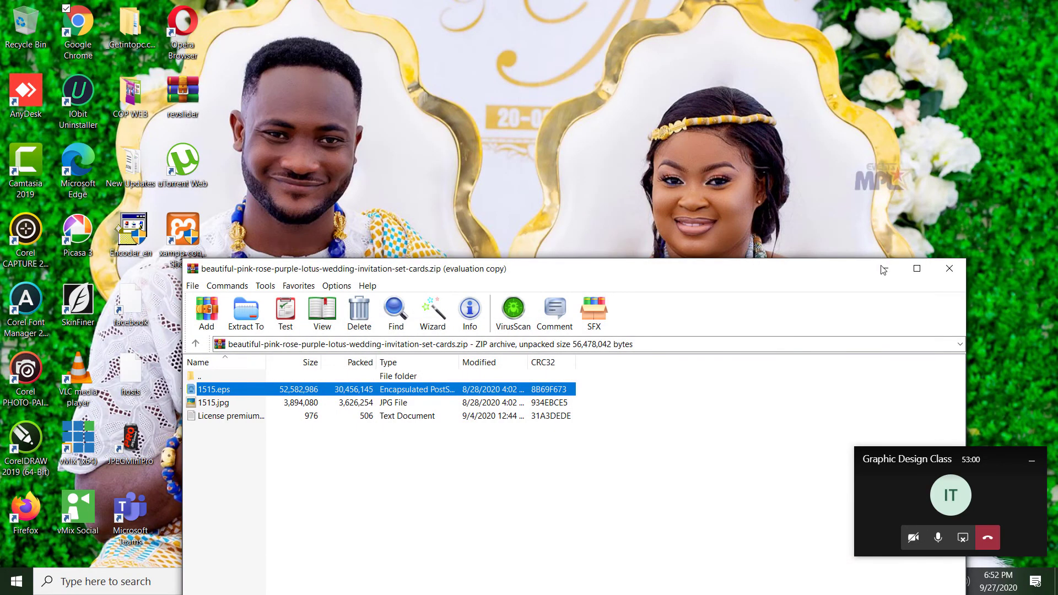
pyautogui.click(885, 269)
pyautogui.click(885, 269)
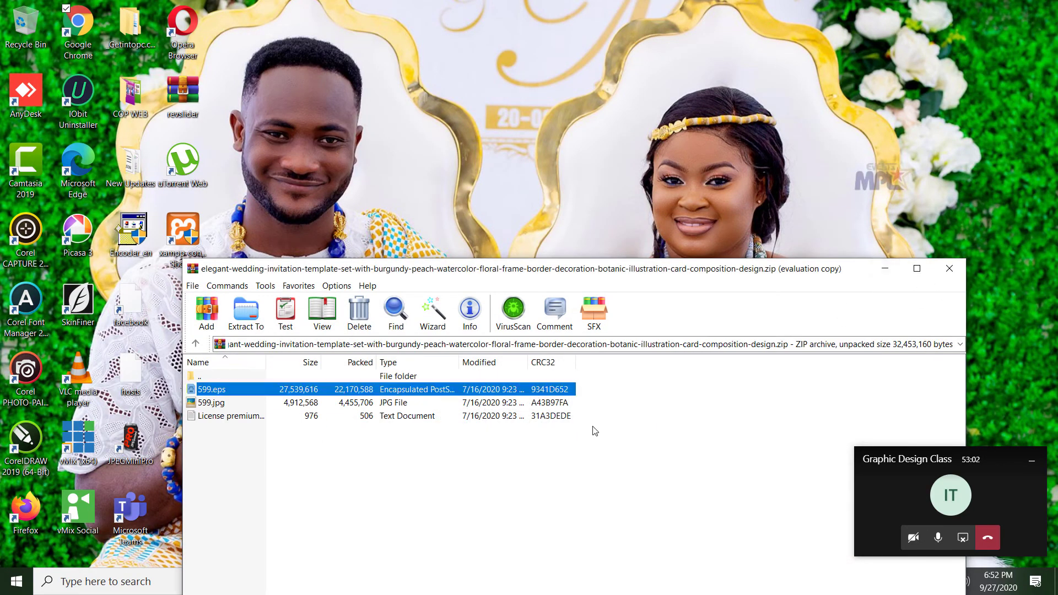
pyautogui.click(886, 270)
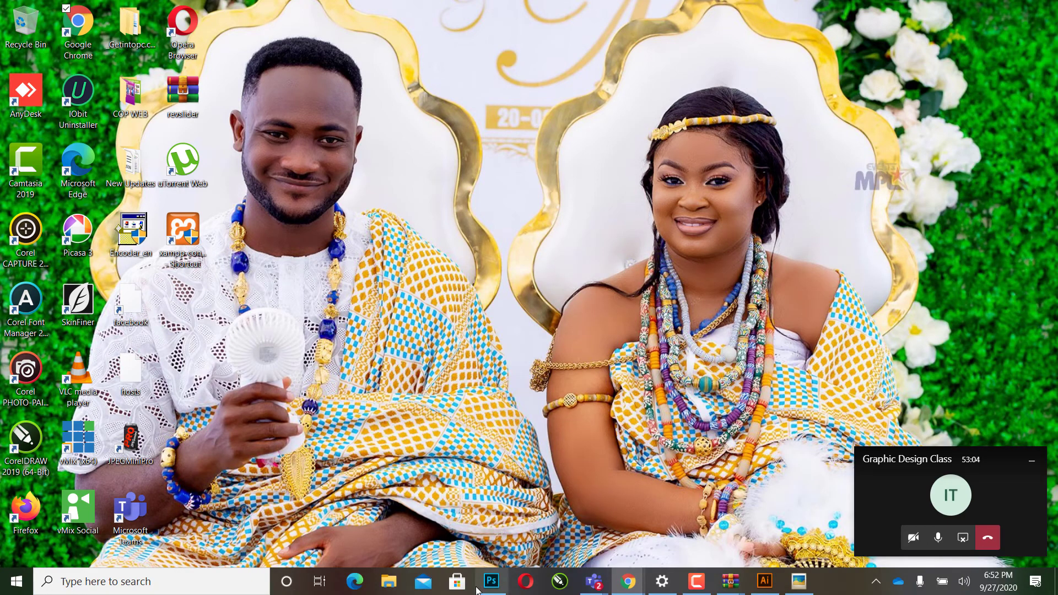
# Step: Remove the blank line between the two request lines in Photoshop and select all the request text
pyautogui.click(491, 581)
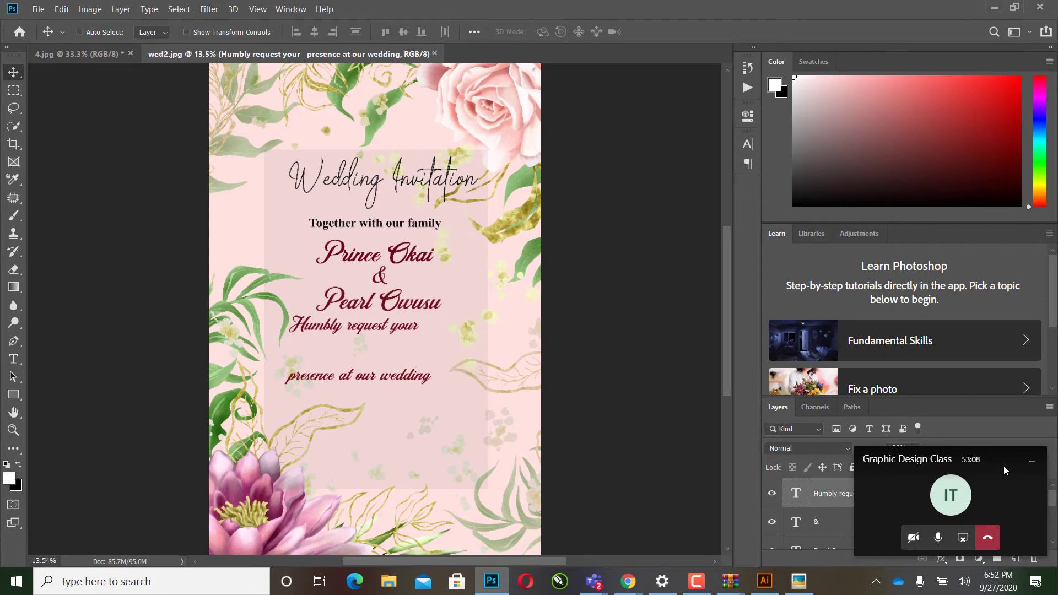
pyautogui.doubleClick(794, 494)
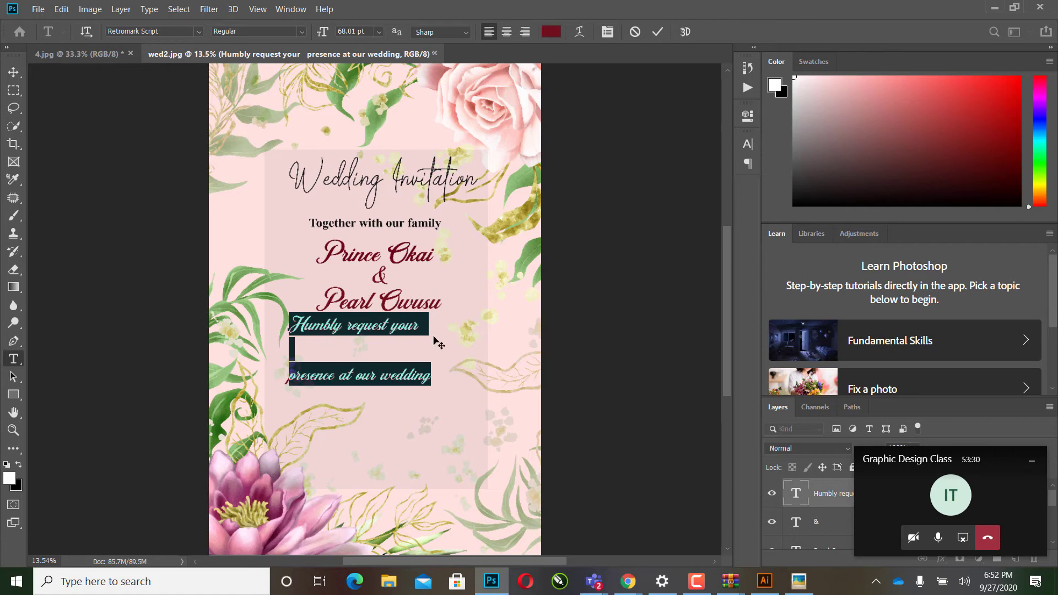
pyautogui.click(287, 368)
pyautogui.press('BackSpace')
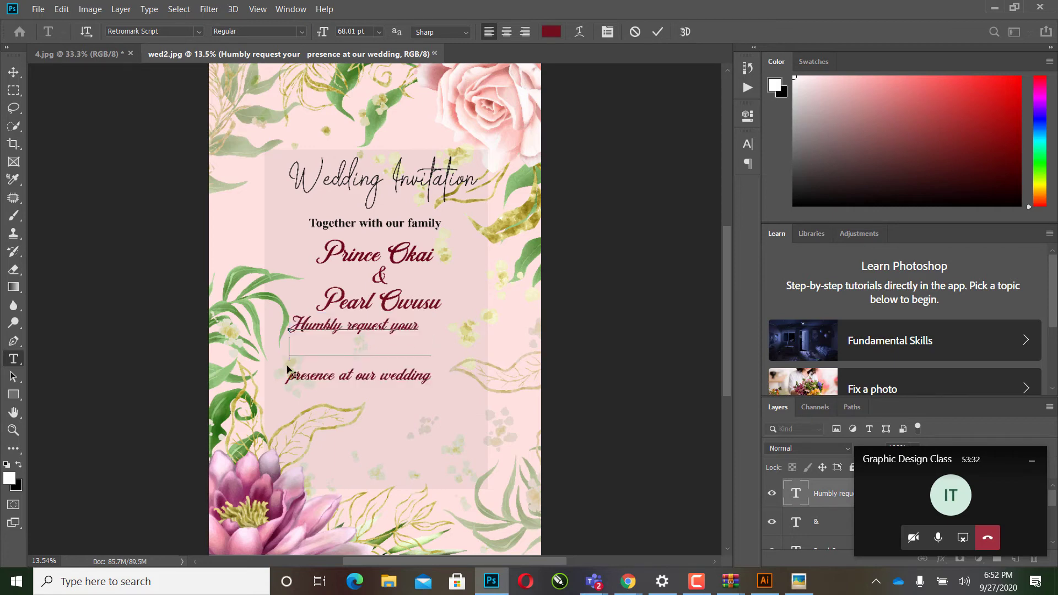
pyautogui.press('BackSpace')
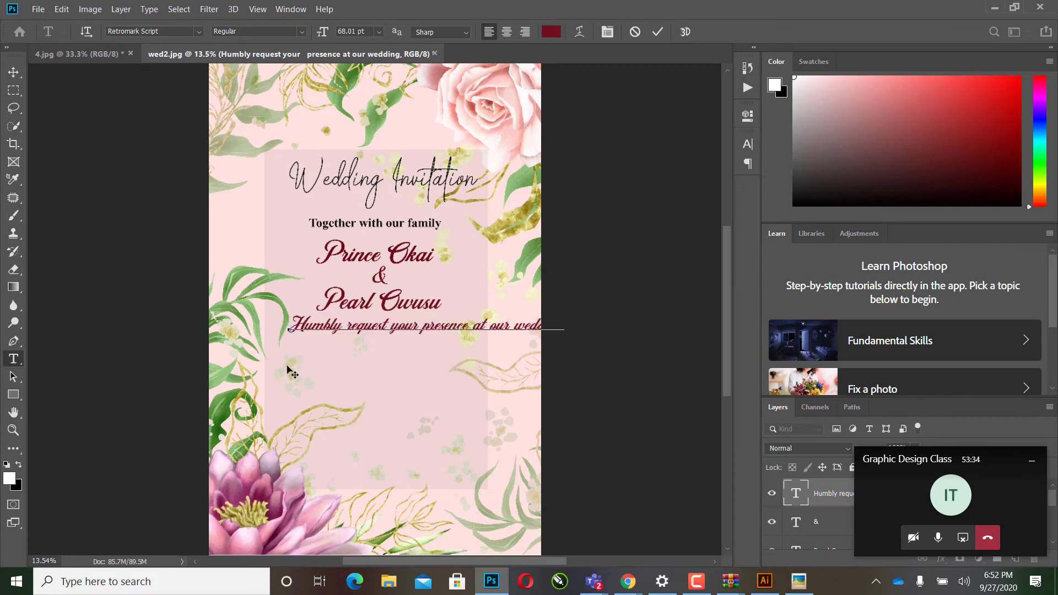
pyautogui.press('Return')
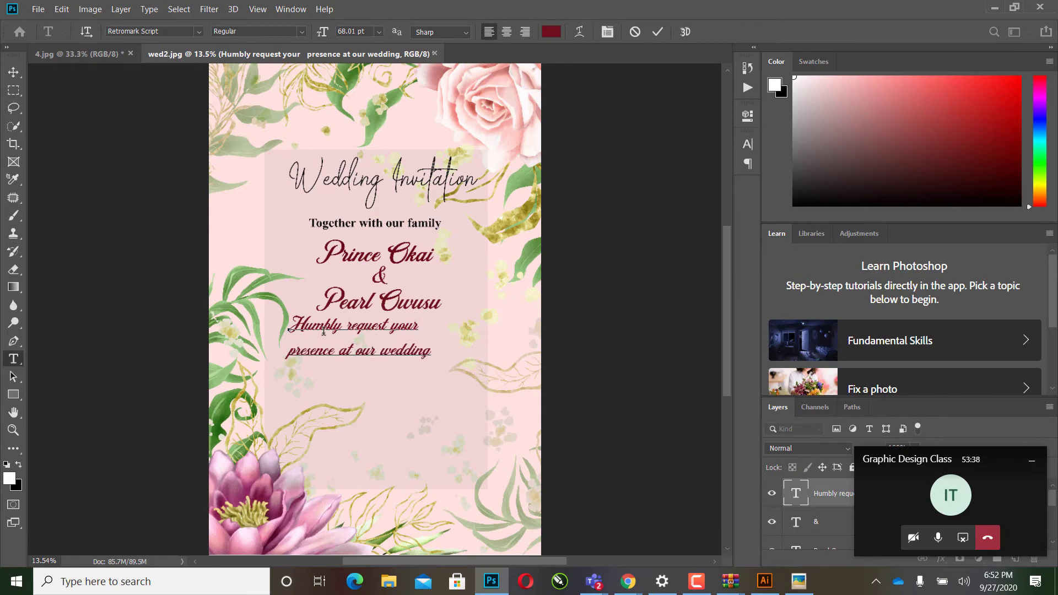
pyautogui.hotkey('ctrl', 'a')
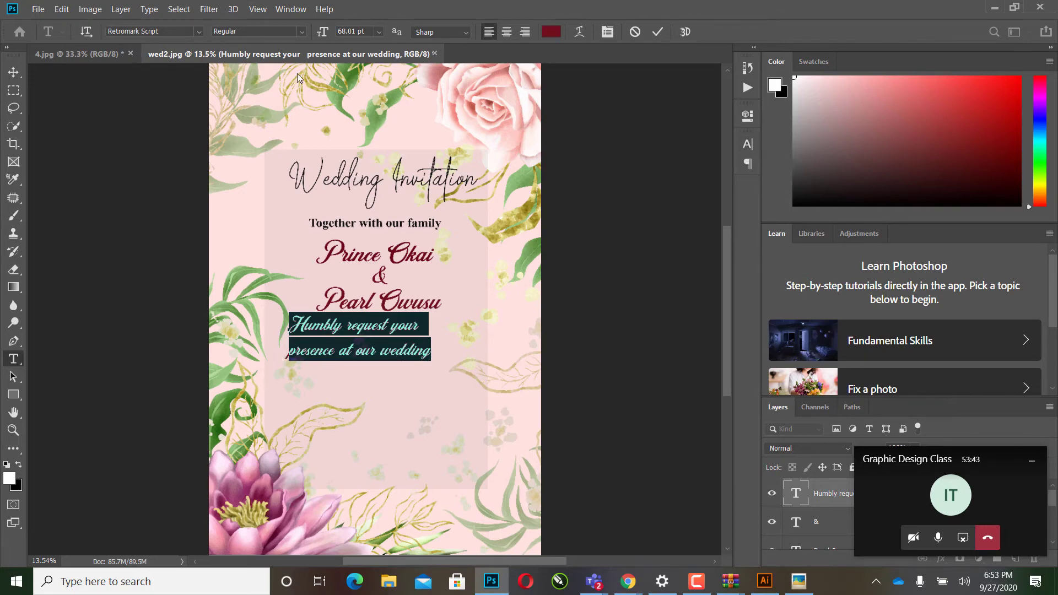
pyautogui.click(209, 9)
# Step: Set the request text to 67 pt leading and 69.01 pt size, then centre it under the names
pyautogui.click(291, 9)
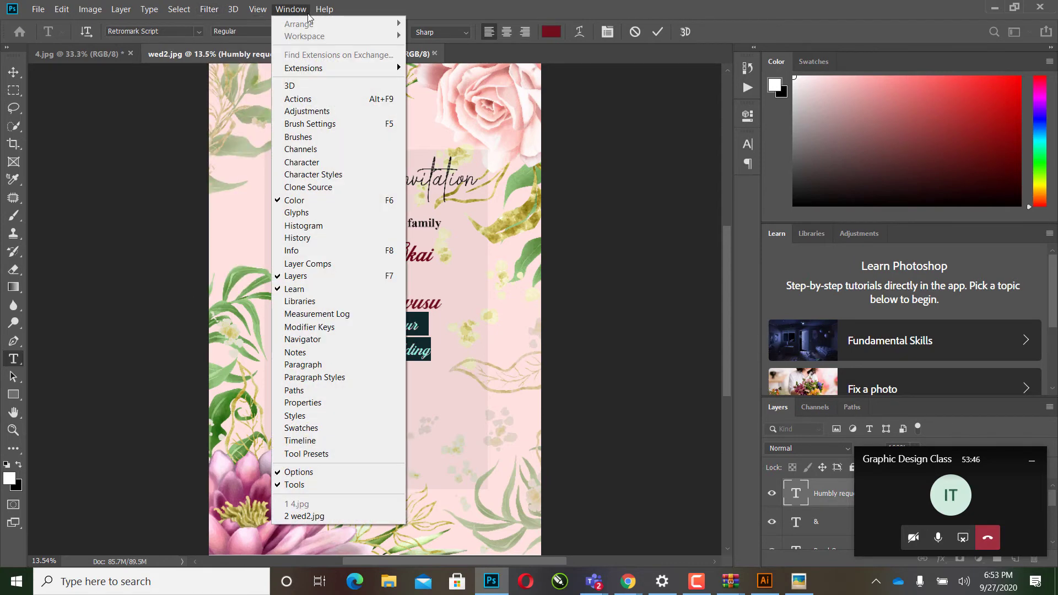
pyautogui.click(302, 162)
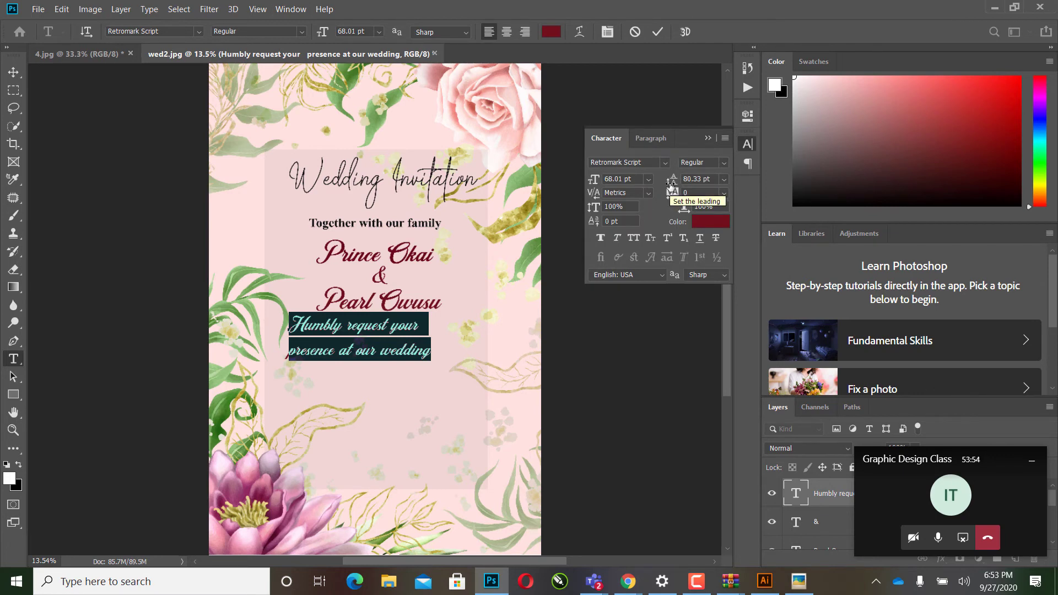
pyautogui.click(724, 179)
pyautogui.click(703, 357)
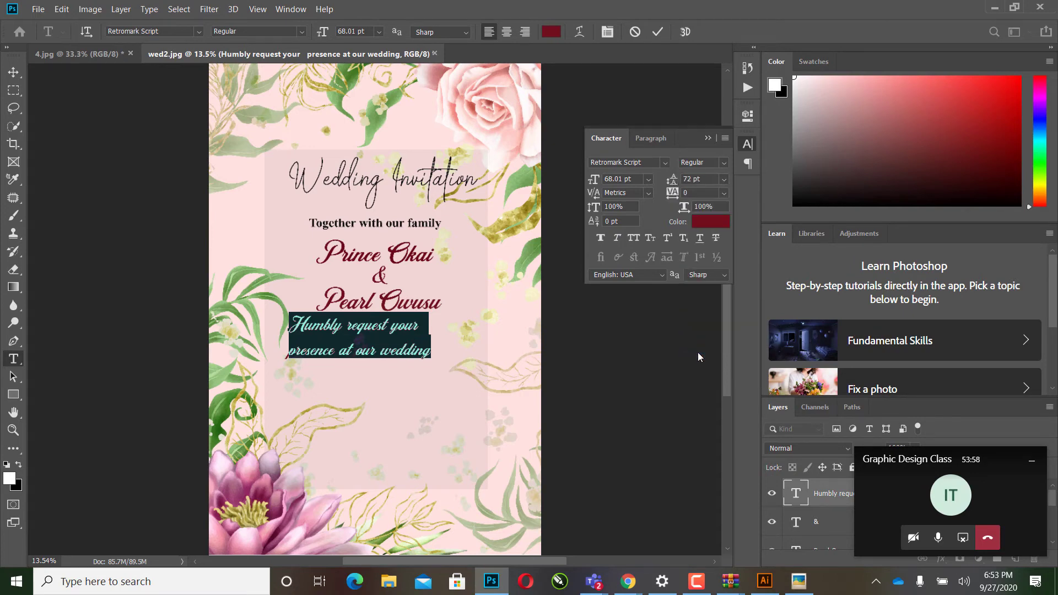
pyautogui.click(724, 181)
pyautogui.click(702, 348)
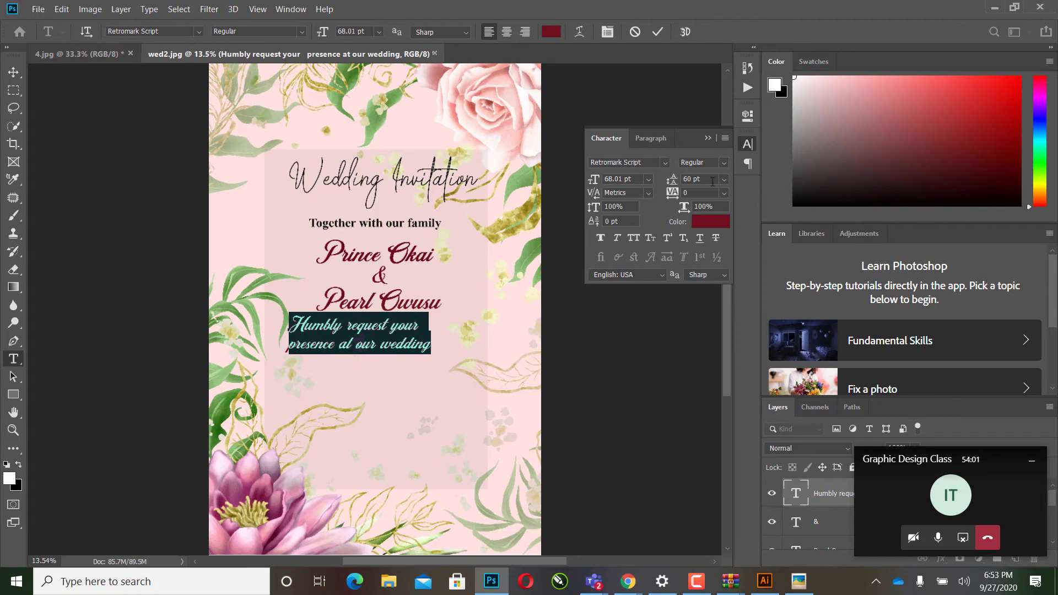
pyautogui.moveTo(671, 181)
pyautogui.mouseDown()
pyautogui.moveTo(671, 149)
pyautogui.moveTo(675, 164)
pyautogui.mouseUp()
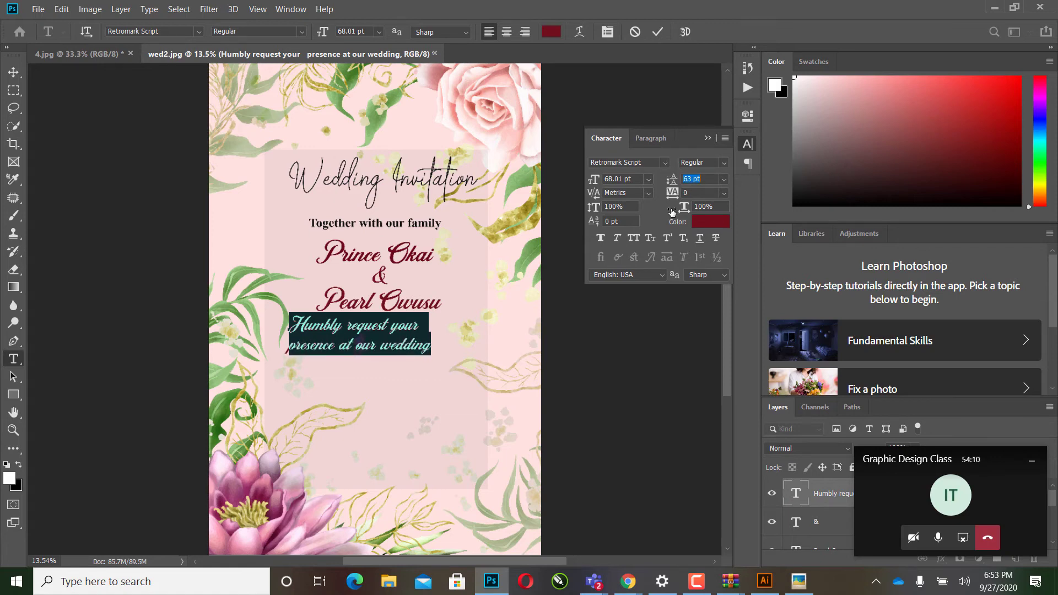
pyautogui.write('67')
pyautogui.click(634, 182)
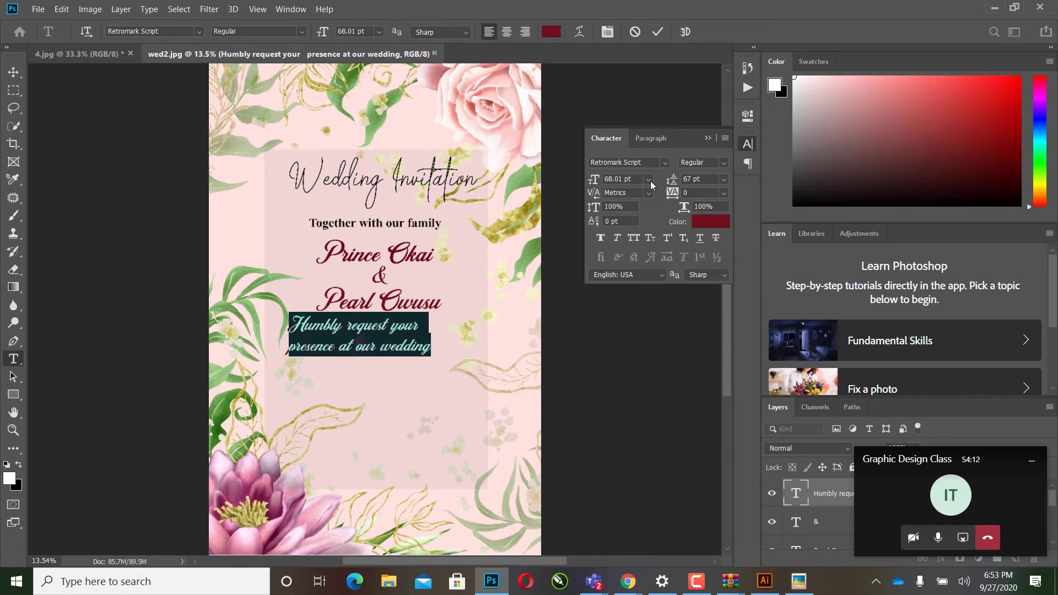
pyautogui.moveTo(594, 181)
pyautogui.mouseDown()
pyautogui.moveTo(606, 236)
pyautogui.moveTo(598, 150)
pyautogui.moveTo(593, 178)
pyautogui.mouseUp()
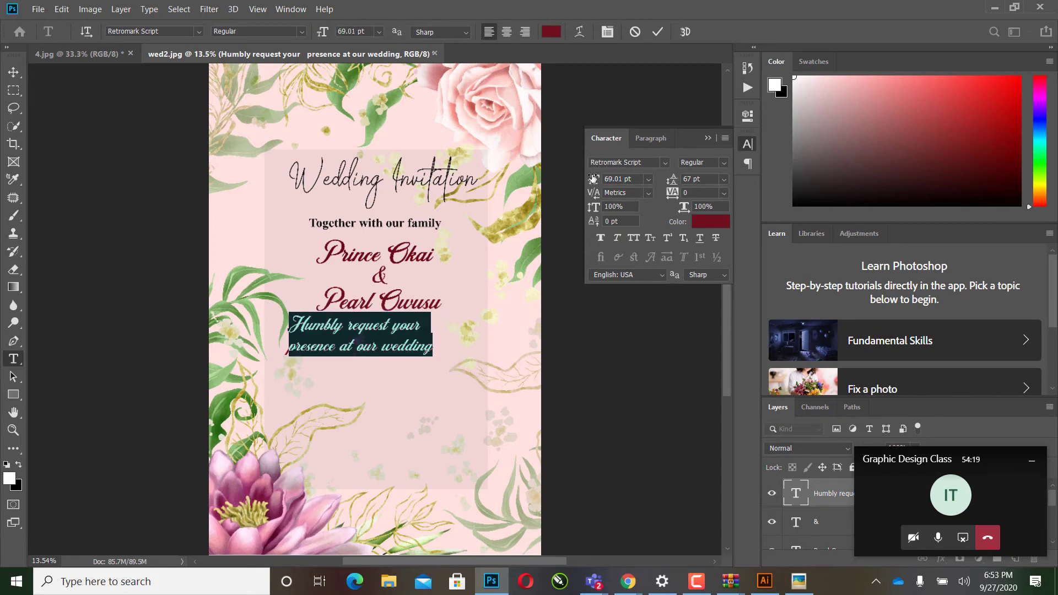
pyautogui.click(13, 72)
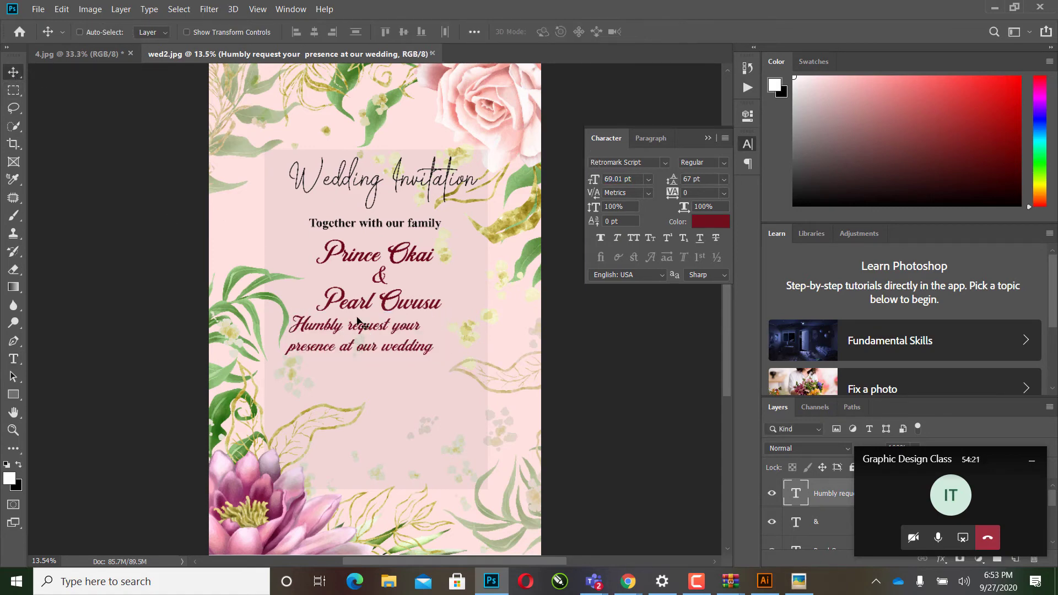
pyautogui.moveTo(352, 330); pyautogui.dragTo(373, 330)
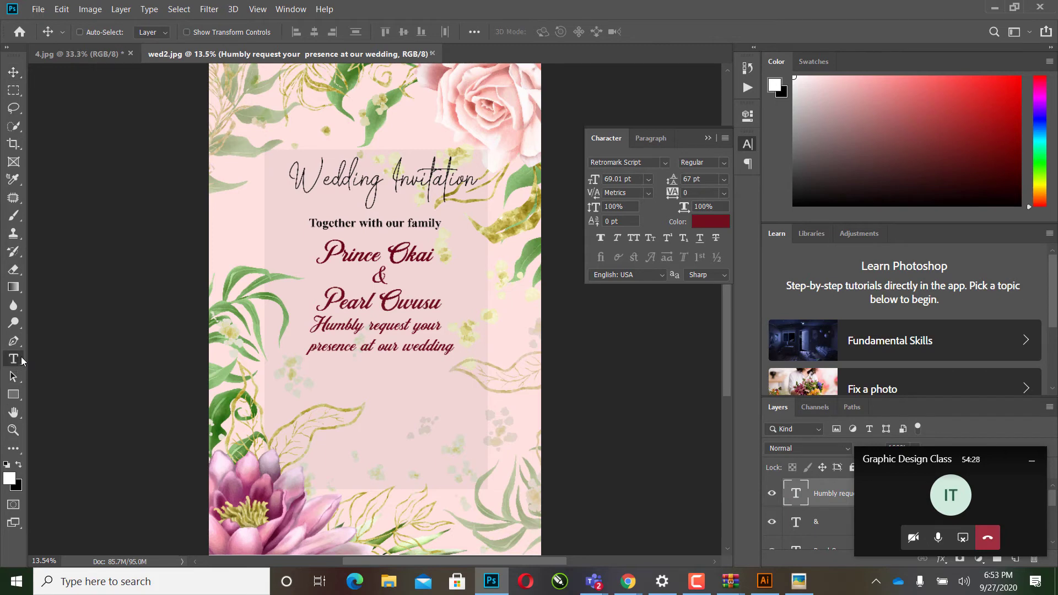
# Step: Add the line 'Date: Saturday 26th November, 2020' below the request text and nudge it toward centre
pyautogui.click(13, 359)
pyautogui.click(316, 379)
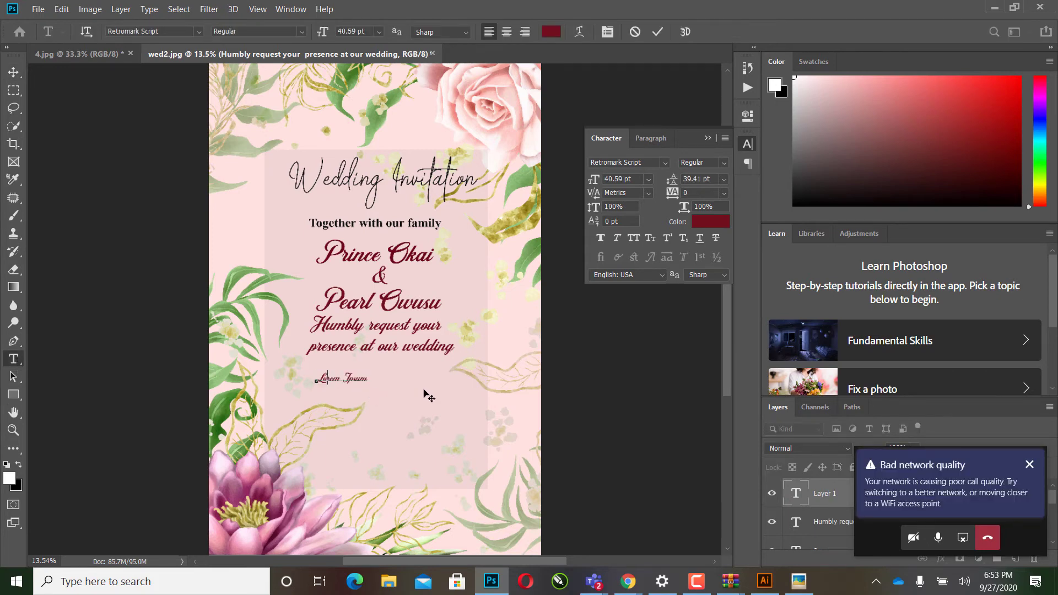
pyautogui.write('Du')
pyautogui.write(' 2')
pyautogui.write('6th')
pyautogui.write(' Nov')
pyautogui.write('ember 2020')
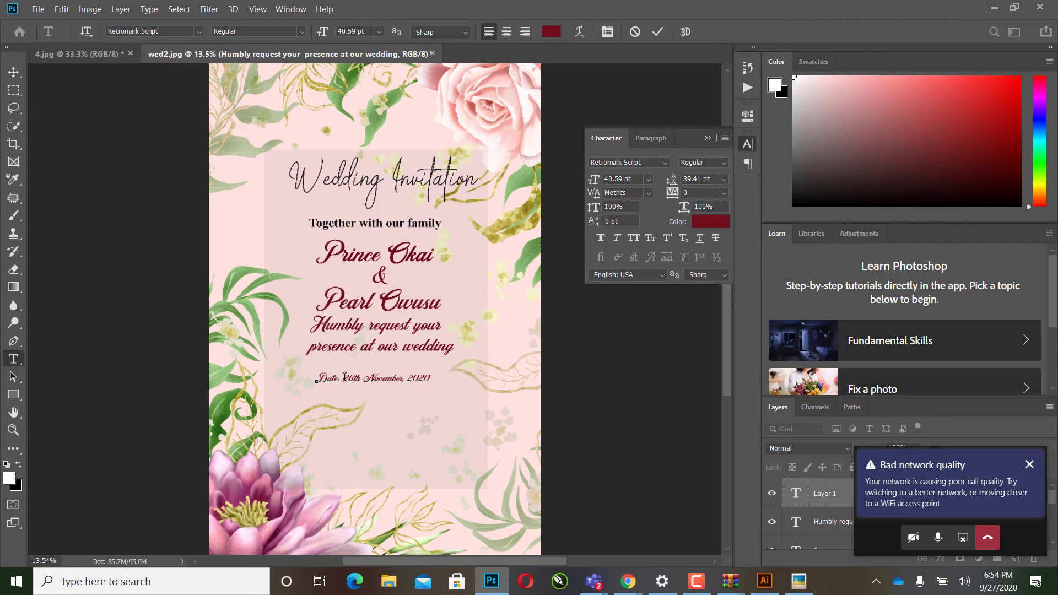
pyautogui.write('Saturda')
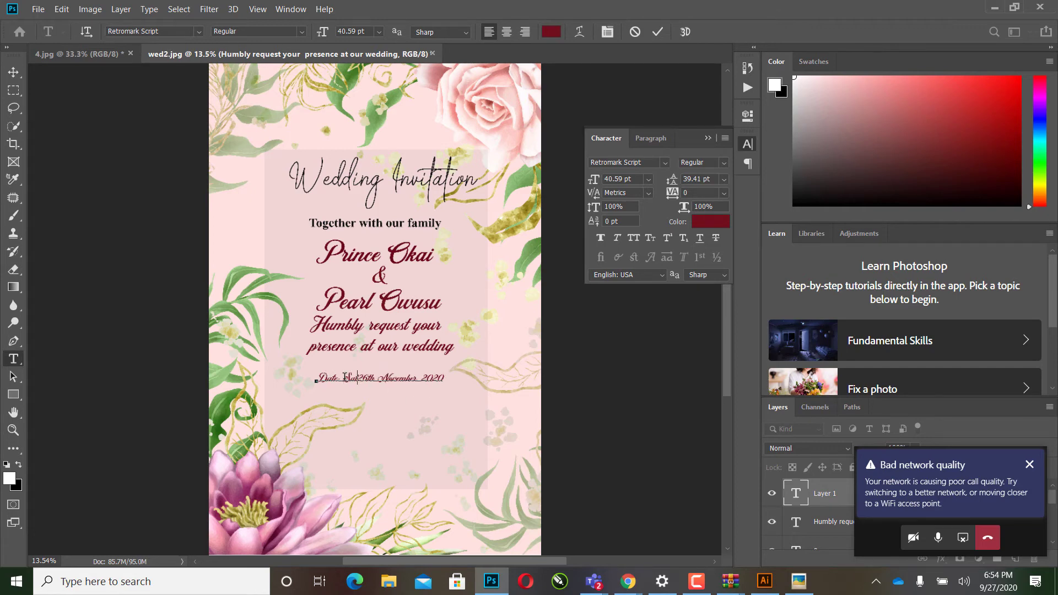
pyautogui.write('y')
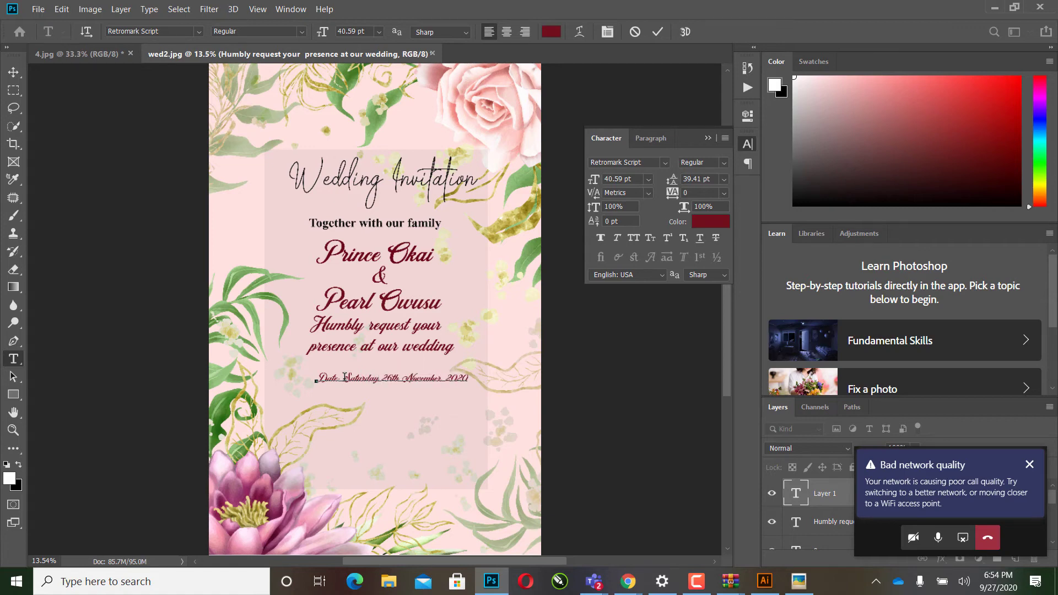
pyautogui.click(13, 72)
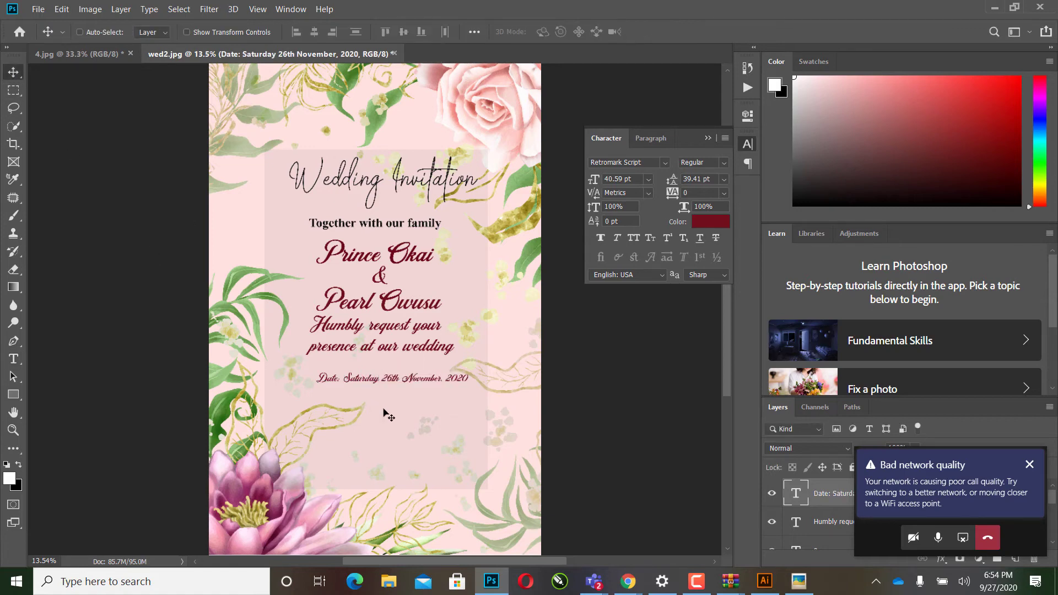
pyautogui.moveTo(418, 392); pyautogui.dragTo(406, 386)
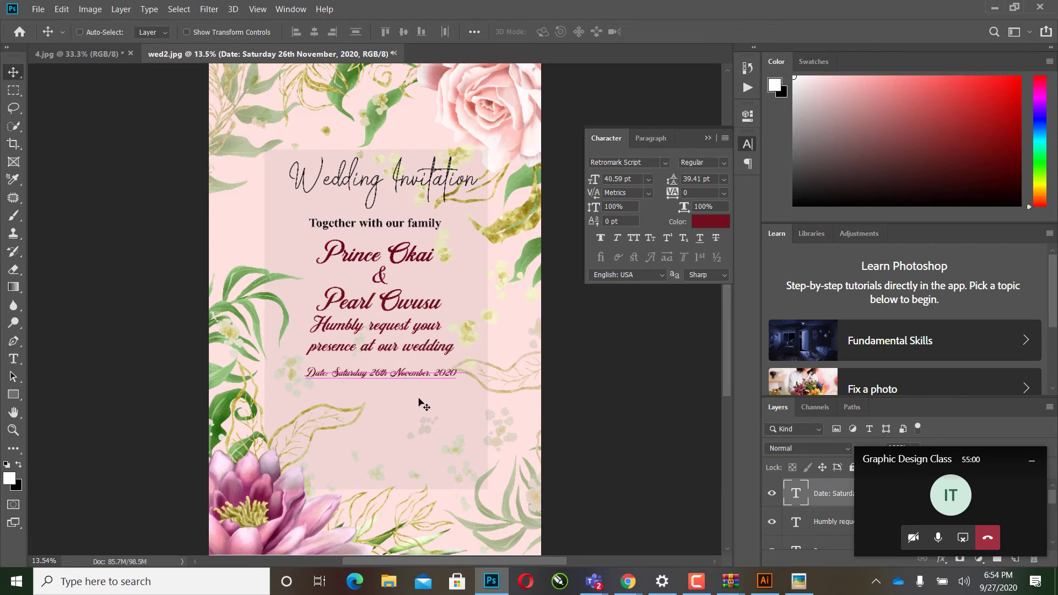
# Step: Change the date line's font to Times New Roman
pyautogui.doubleClick(798, 492)
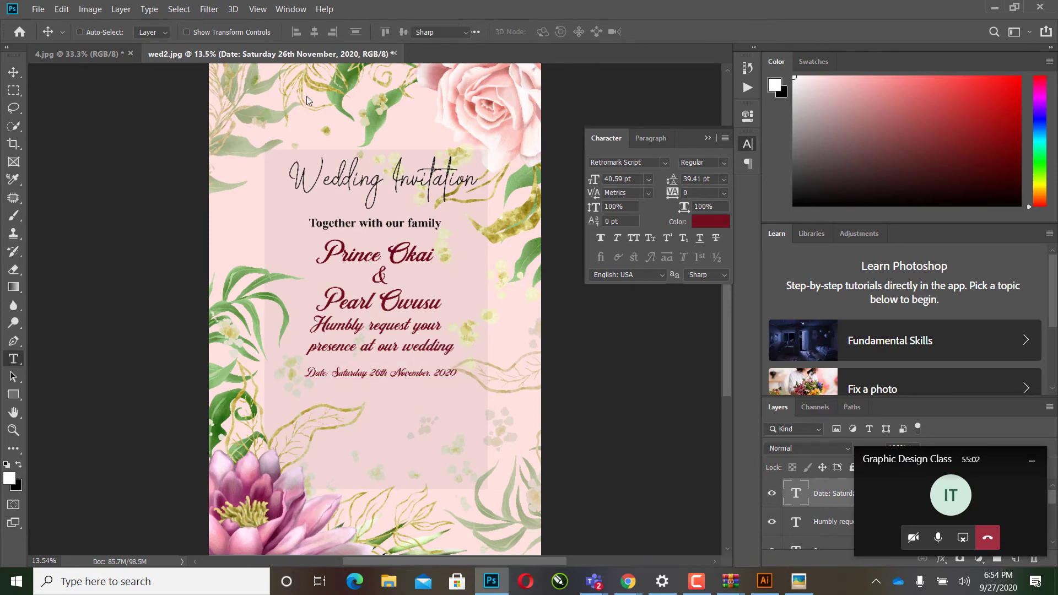
pyautogui.click(200, 32)
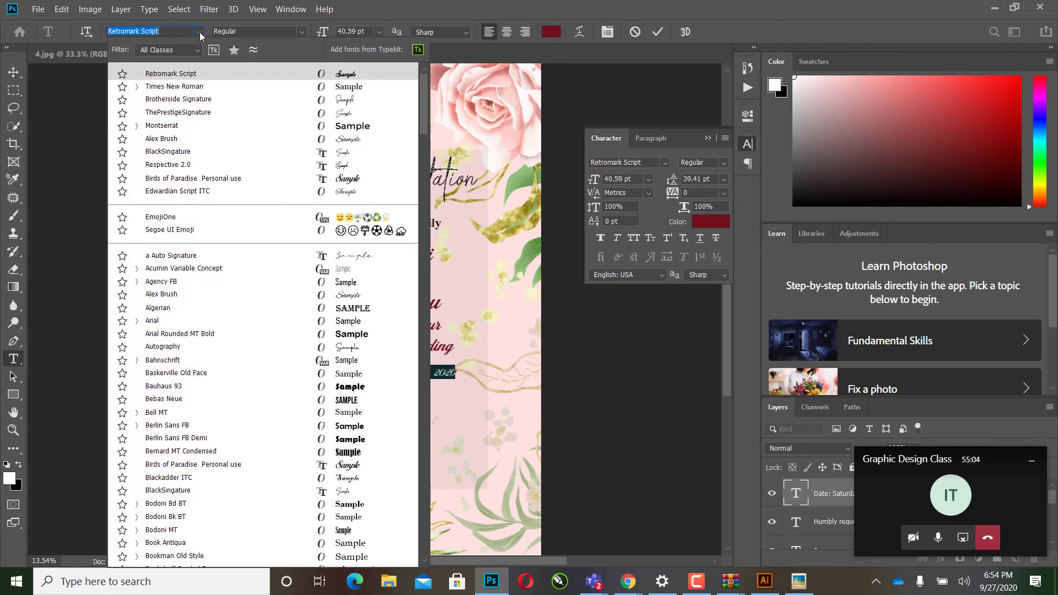
pyautogui.click(178, 87)
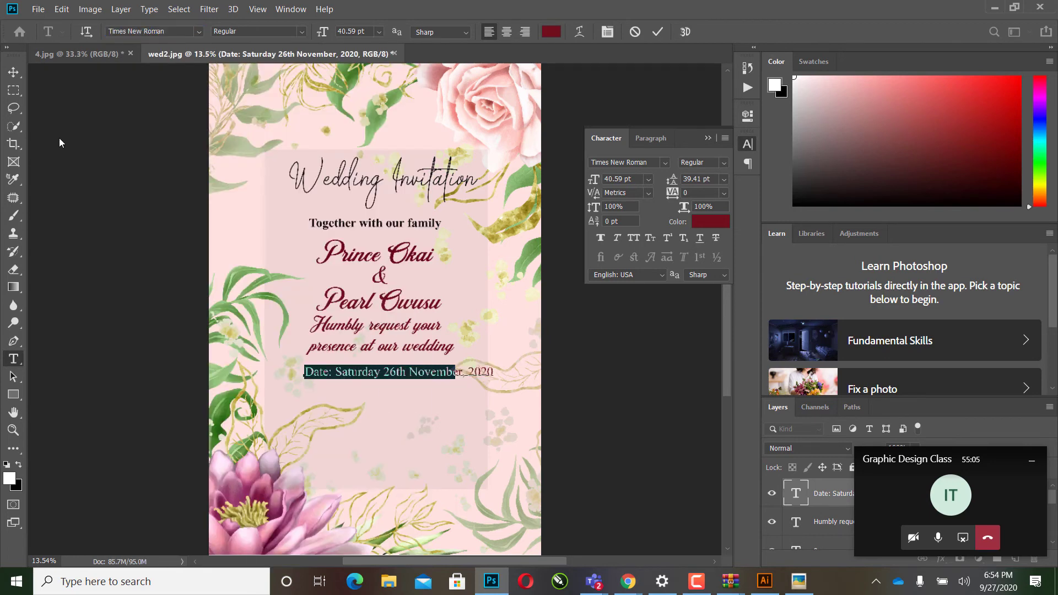
pyautogui.click(14, 71)
# Step: Re-centre the date line under the request text and dismiss the call window
pyautogui.moveTo(425, 387); pyautogui.dragTo(412, 384)
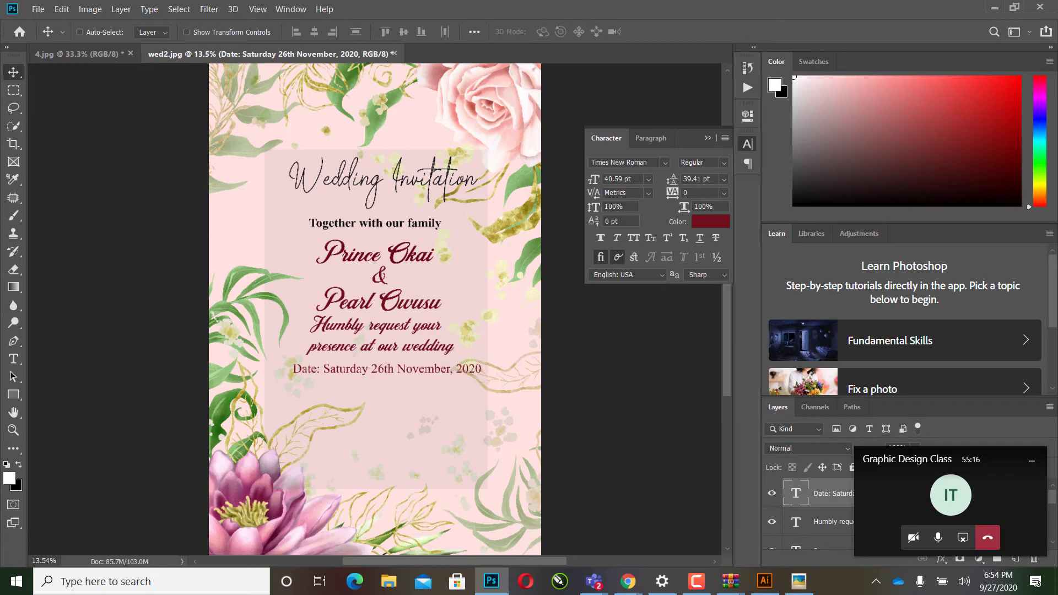
pyautogui.click(1029, 462)
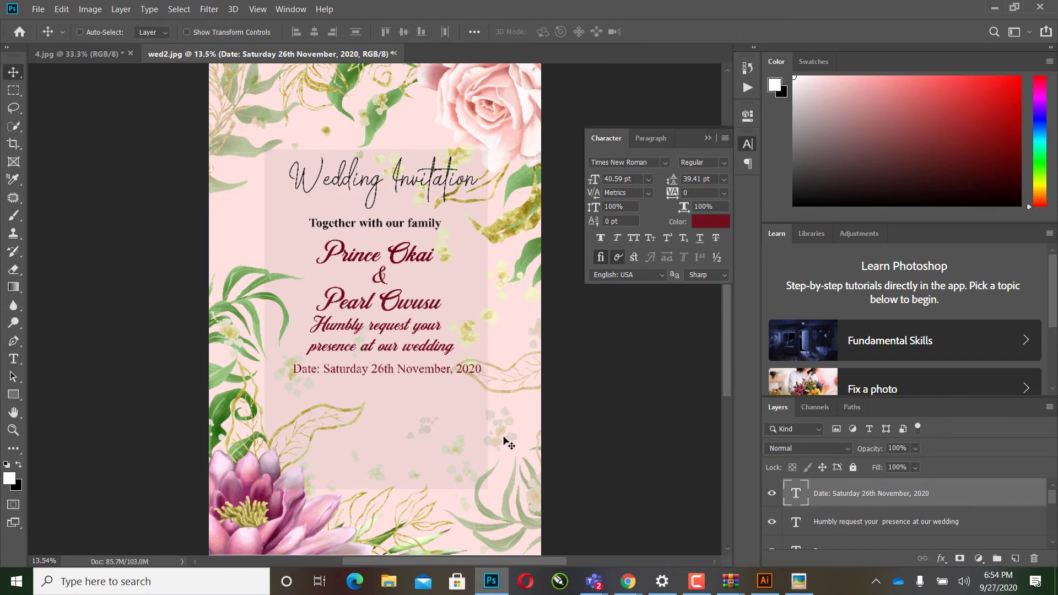
pyautogui.scroll(-1, 508, 443)
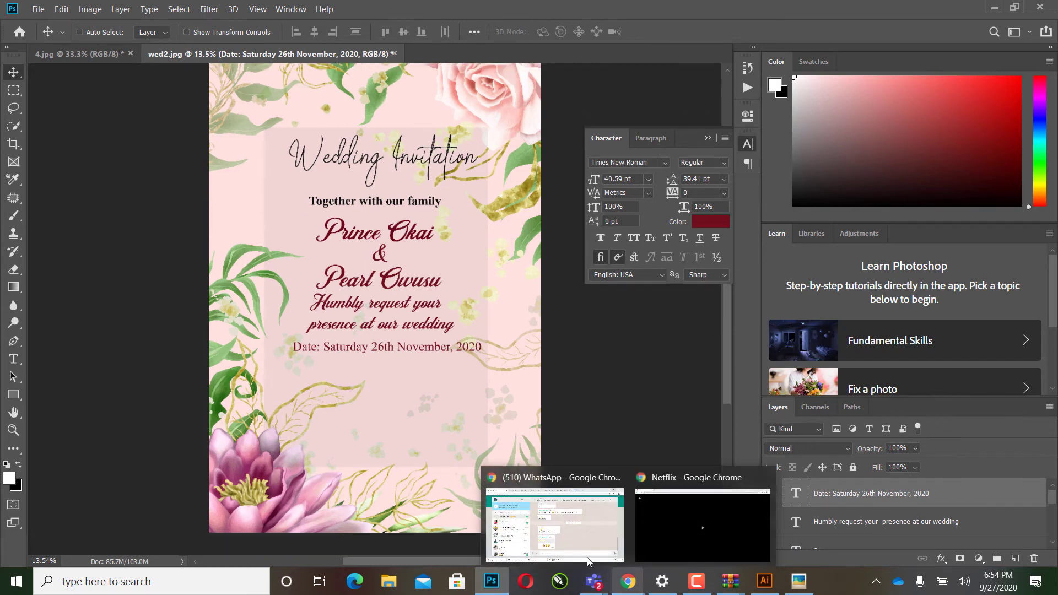
pyautogui.moveTo(554, 517)
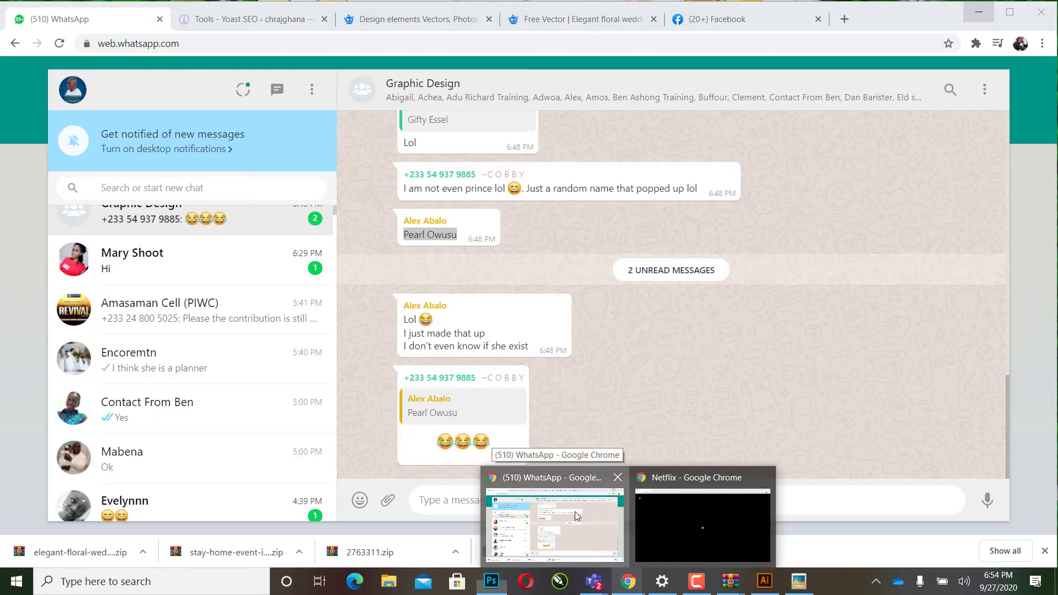
# Step: Browse the Freepik wedding invitation results in Chrome
pyautogui.click(574, 512)
pyautogui.click(568, 32)
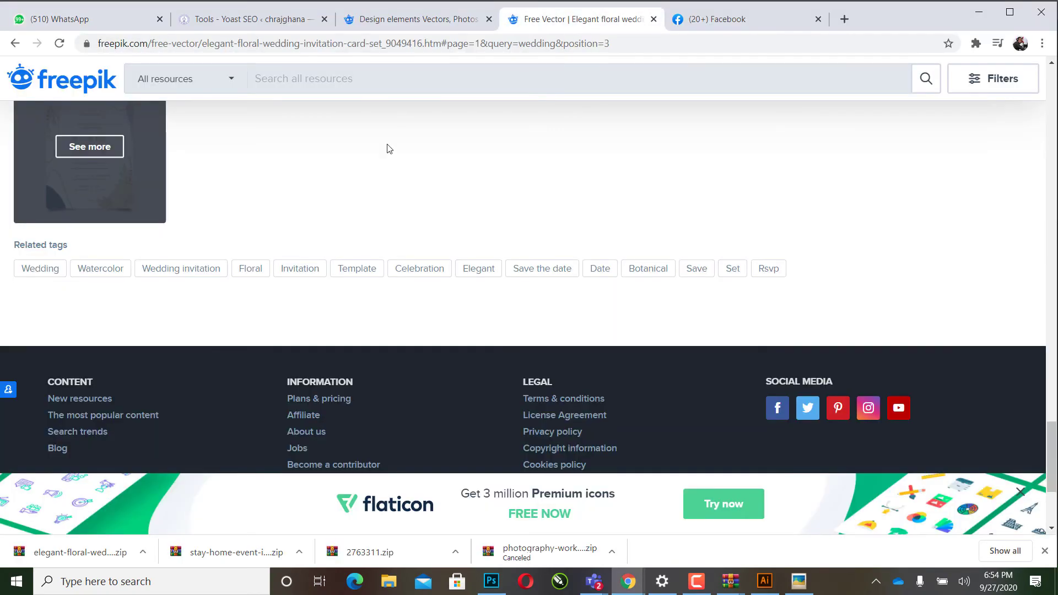
pyautogui.scroll(5, 388, 146)
pyautogui.scroll(5, 356, 234)
pyautogui.scroll(2, 356, 234)
pyautogui.scroll(3, 356, 235)
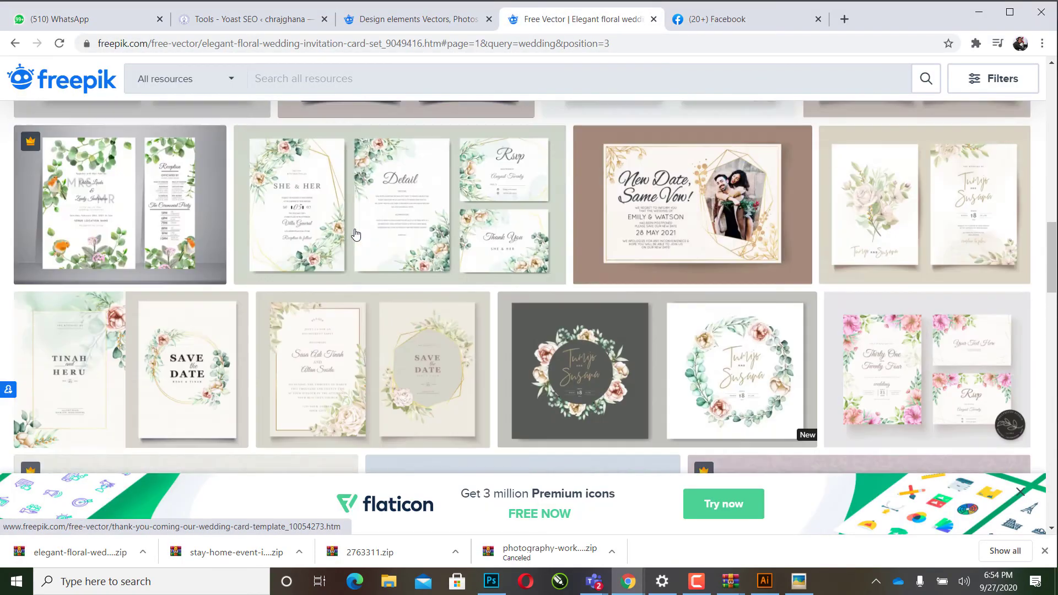
pyautogui.scroll(3, 355, 234)
pyautogui.scroll(3, 355, 234)
pyautogui.scroll(-5, 356, 234)
pyautogui.scroll(7, 356, 234)
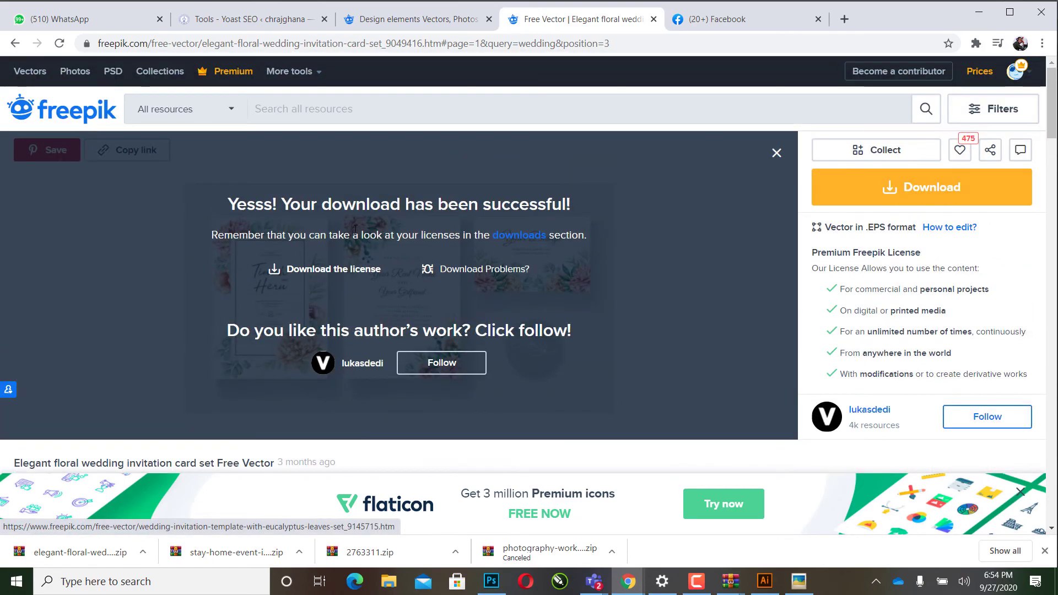
pyautogui.scroll(-2, 356, 232)
pyautogui.scroll(-10, 357, 232)
pyautogui.scroll(-6, 361, 236)
pyautogui.scroll(2, 361, 236)
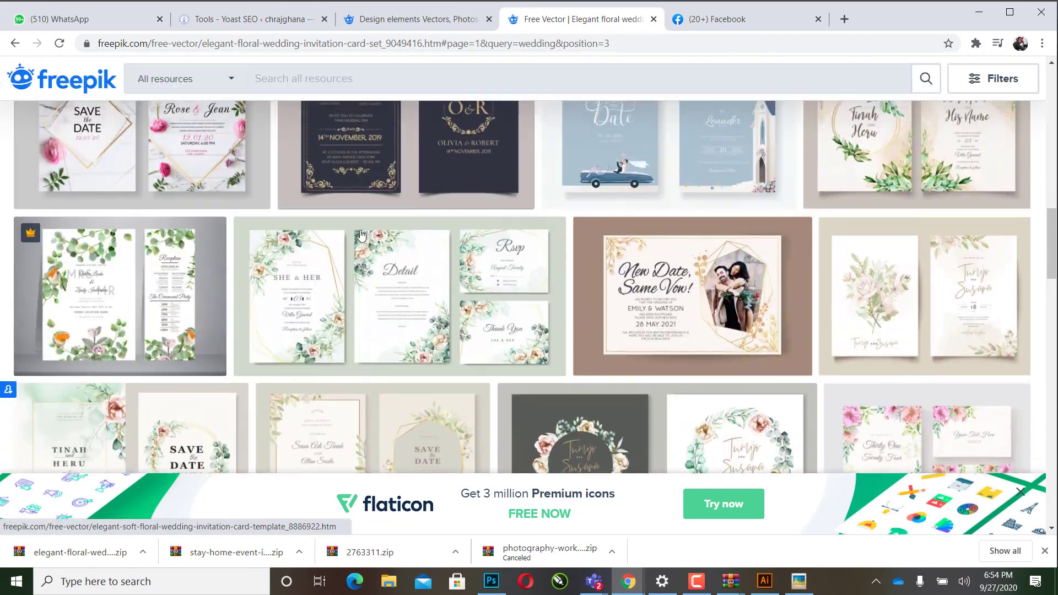
pyautogui.scroll(5, 361, 236)
pyautogui.scroll(-7, 361, 236)
pyautogui.scroll(-6, 361, 236)
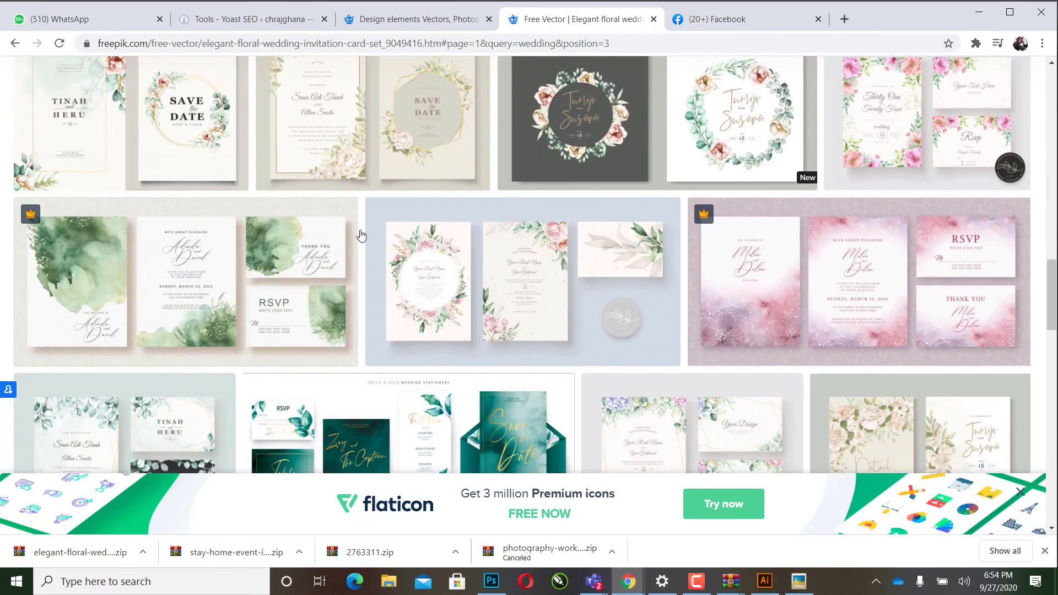
pyautogui.scroll(-3, 361, 236)
pyautogui.scroll(-1, 361, 236)
pyautogui.scroll(-4, 361, 236)
pyautogui.scroll(-3, 361, 236)
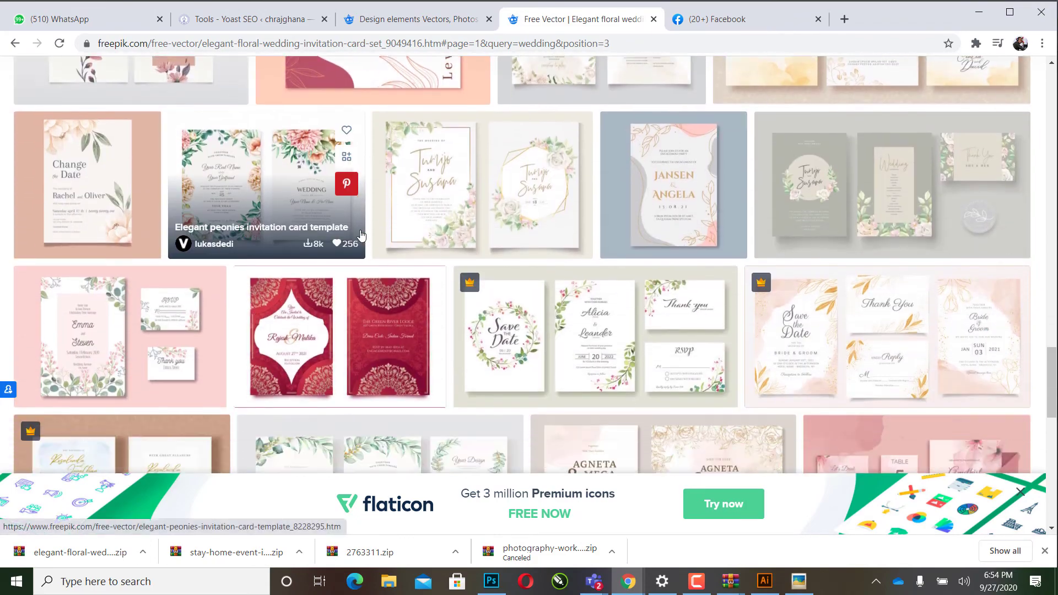
pyautogui.scroll(-3, 353, 237)
pyautogui.scroll(-2, 341, 241)
pyautogui.scroll(-4, 138, 309)
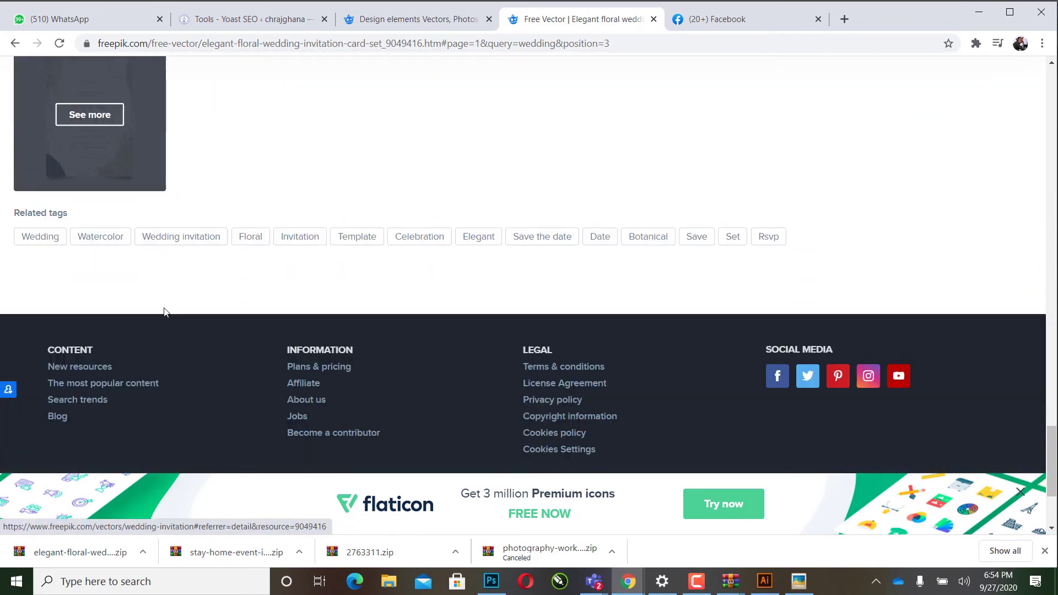
pyautogui.scroll(-1, 193, 287)
pyautogui.scroll(10, 226, 270)
pyautogui.scroll(15, 230, 266)
pyautogui.scroll(3, 231, 265)
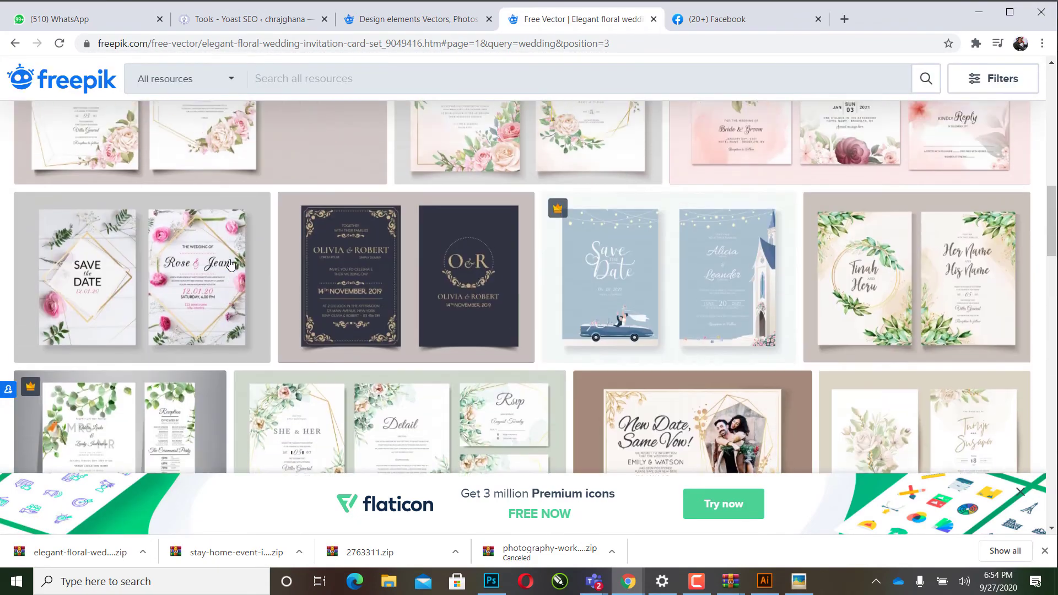
pyautogui.scroll(-5, 231, 265)
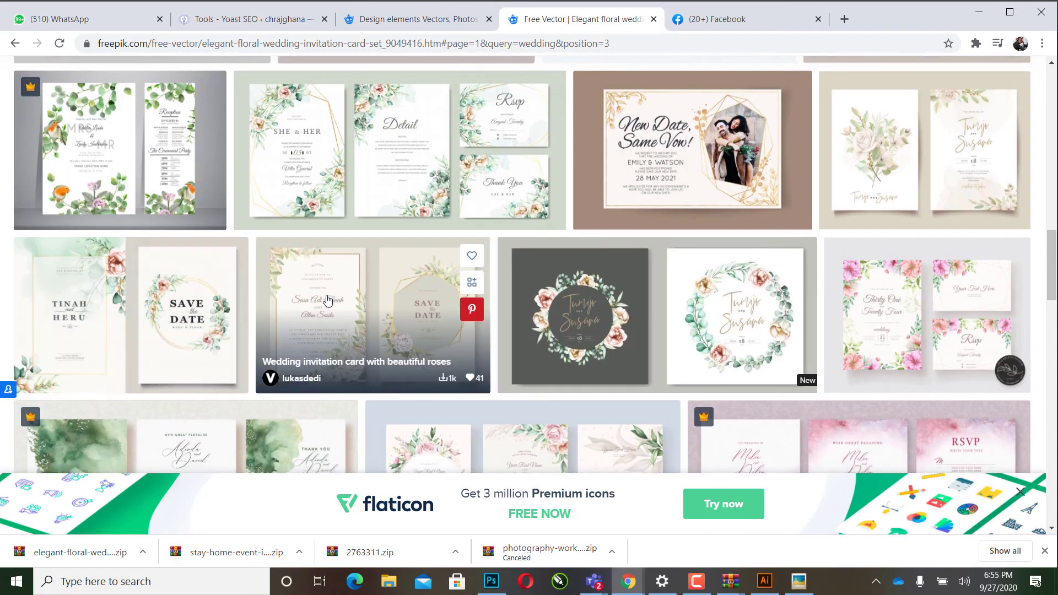
pyautogui.scroll(-5, 275, 232)
pyautogui.scroll(6, 353, 154)
pyautogui.scroll(3, 428, 62)
# Step: Scroll the Freepik design elements results and reload that page
pyautogui.click(419, 19)
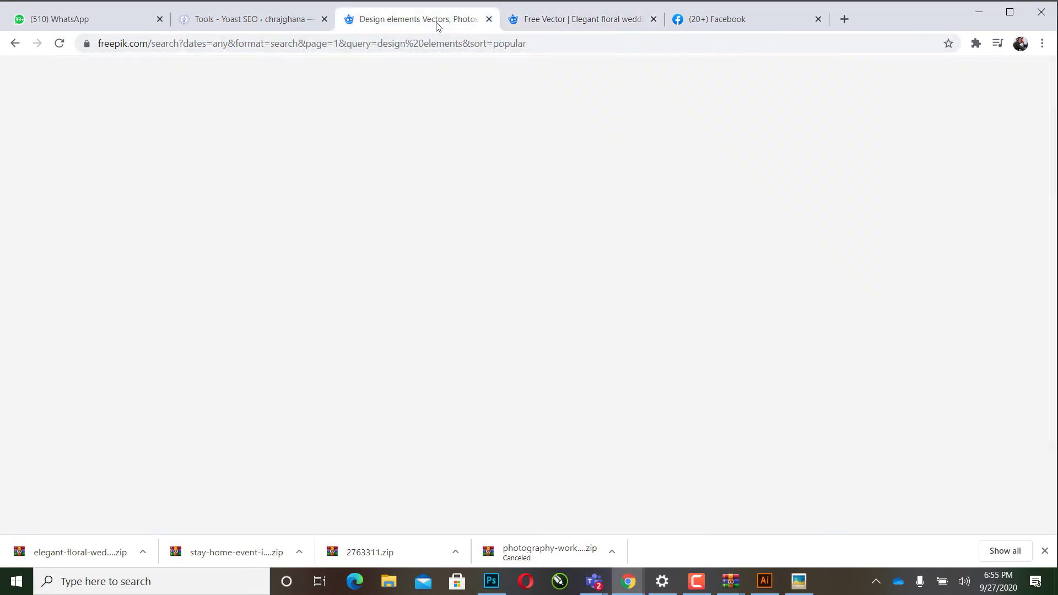
pyautogui.scroll(5, 483, 296)
pyautogui.scroll(-3, 483, 296)
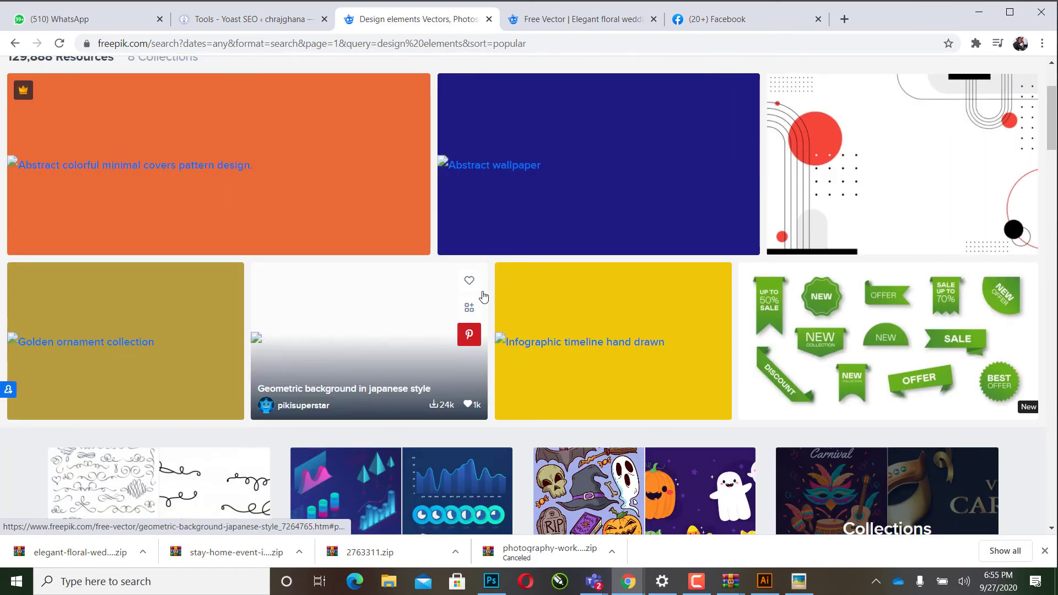
pyautogui.scroll(-4, 469, 292)
pyautogui.scroll(-5, 123, 208)
pyautogui.scroll(-1, 33, 110)
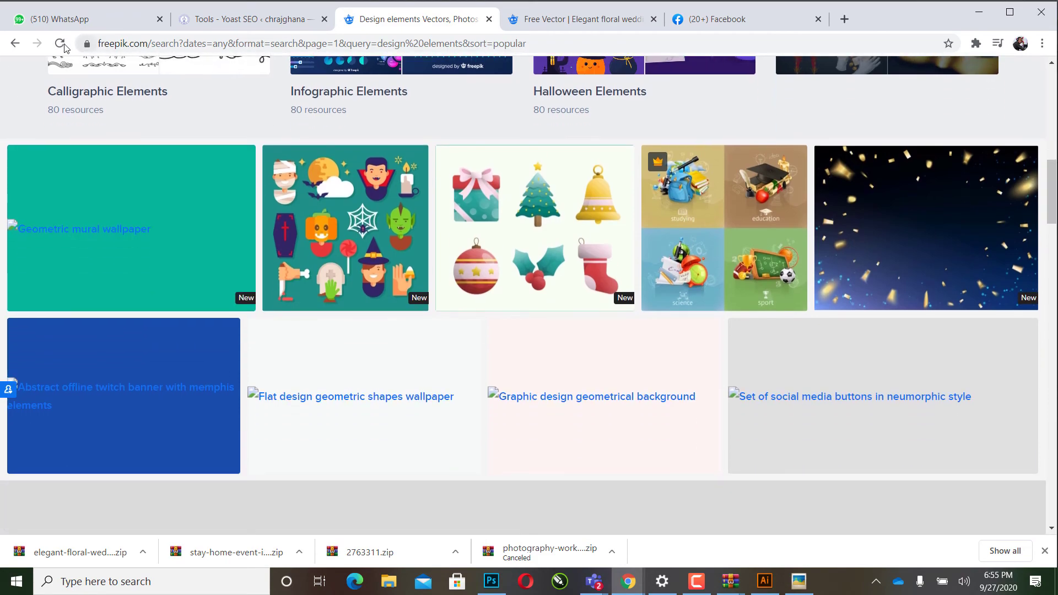
pyautogui.click(306, 178)
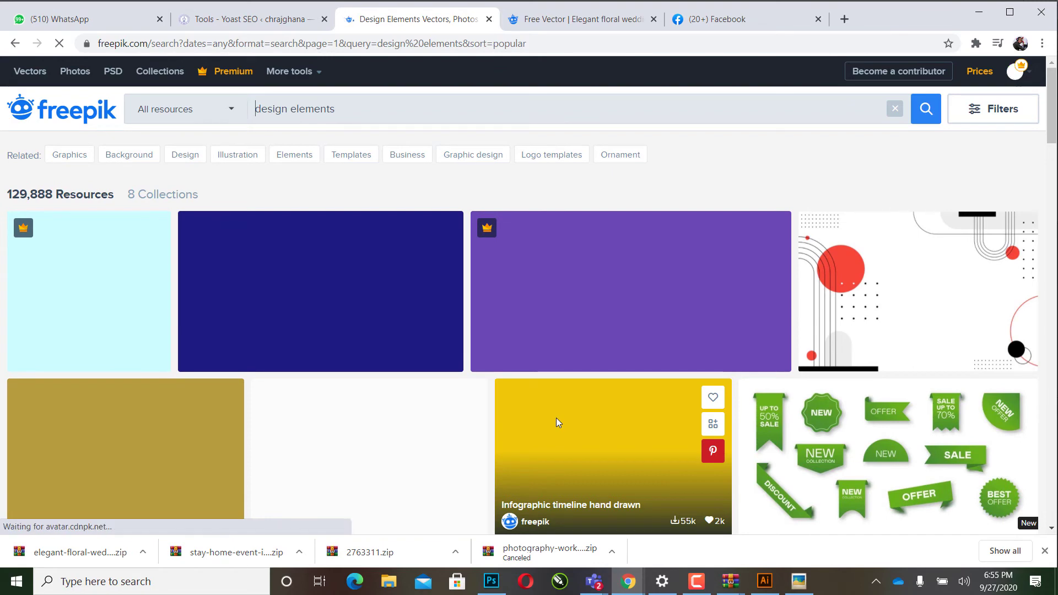
# Step: Back in Photoshop, drag the date line to sit below the request line
pyautogui.click(489, 583)
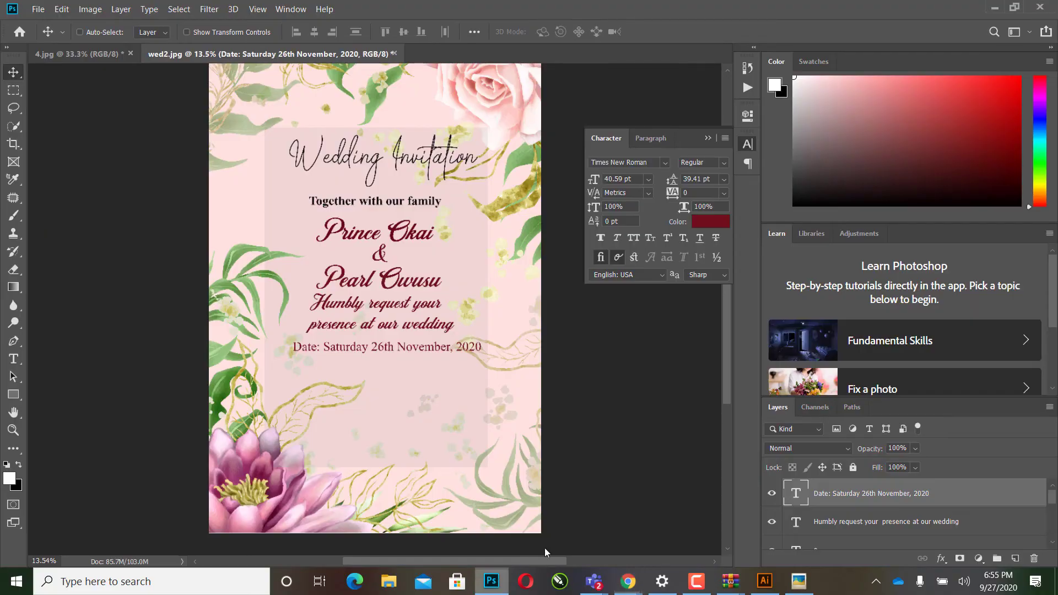
pyautogui.moveTo(406, 330)
pyautogui.mouseDown()
pyautogui.moveTo(268, 348)
pyautogui.moveTo(370, 363)
pyautogui.mouseUp()
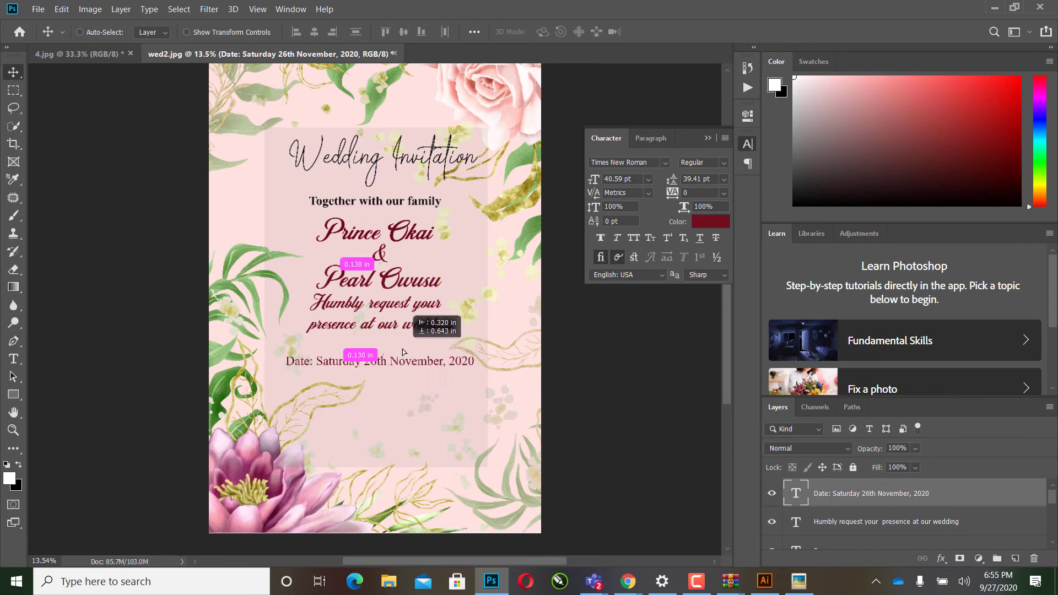
pyautogui.moveTo(371, 362); pyautogui.dragTo(408, 337)
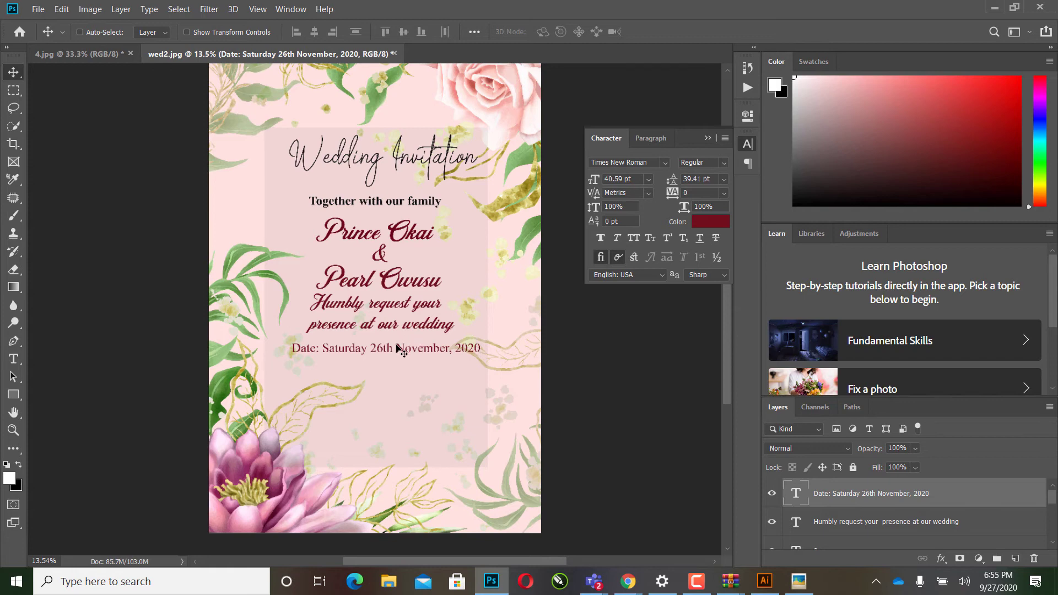
pyautogui.moveTo(410, 339); pyautogui.dragTo(378, 349)
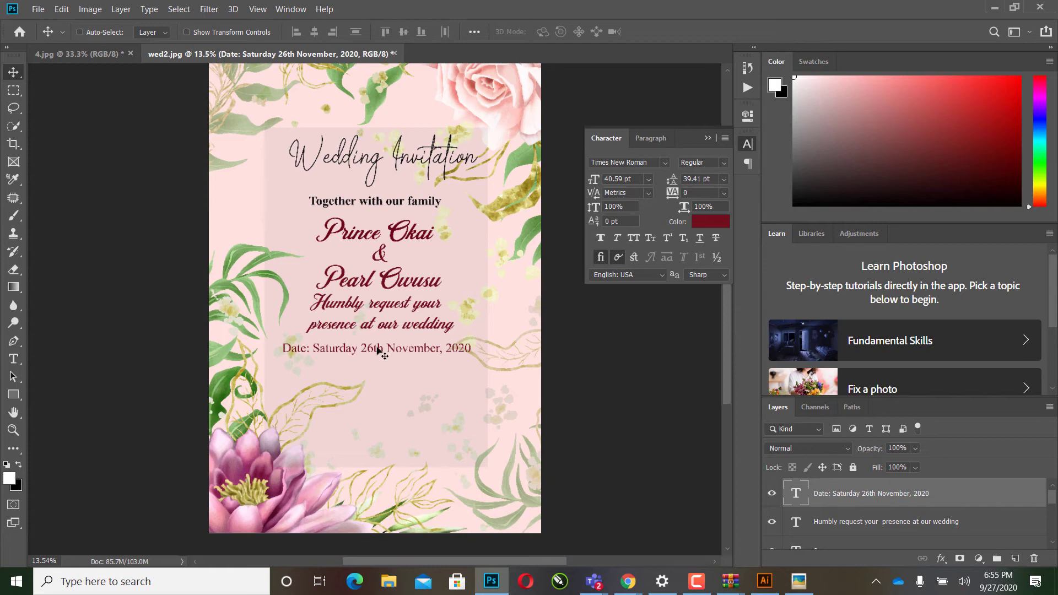
pyautogui.moveTo(350, 353)
pyautogui.mouseDown()
pyautogui.moveTo(360, 351)
pyautogui.moveTo(358, 334)
pyautogui.mouseUp()
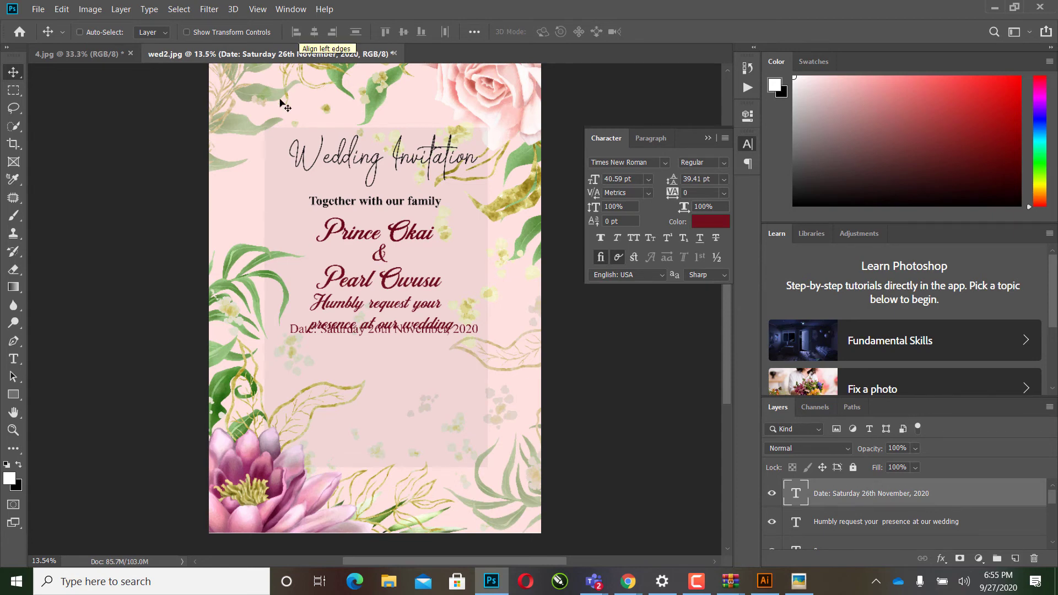
pyautogui.moveTo(354, 331); pyautogui.dragTo(355, 352)
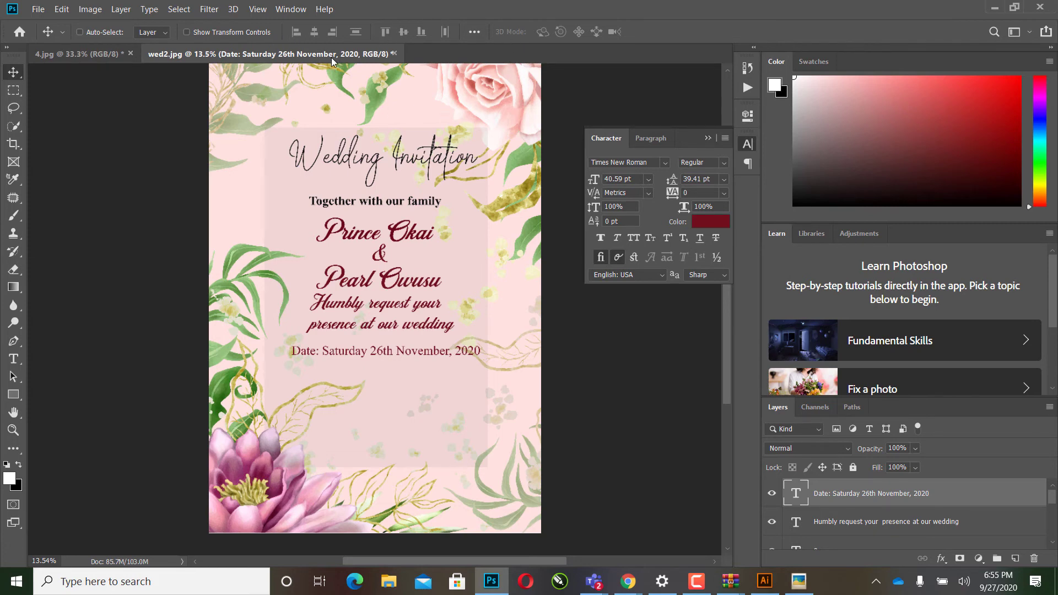
# Step: Turn off Show Transform Controls and fine-tune the date line's position
pyautogui.click(187, 34)
pyautogui.moveTo(394, 362)
pyautogui.mouseDown()
pyautogui.moveTo(369, 364)
pyautogui.moveTo(381, 371)
pyautogui.mouseUp()
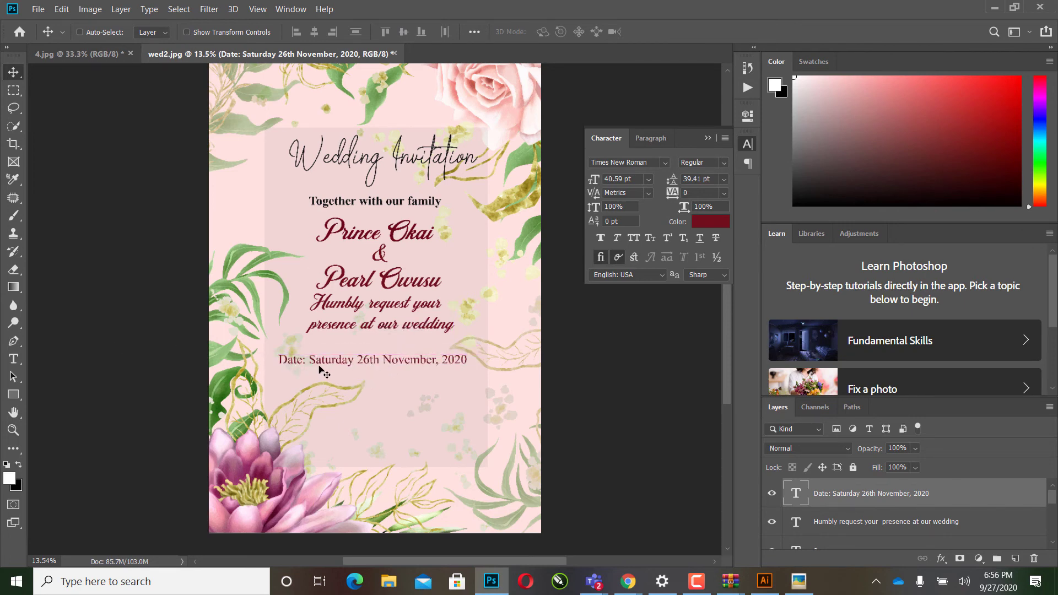
pyautogui.moveTo(327, 364); pyautogui.dragTo(353, 358)
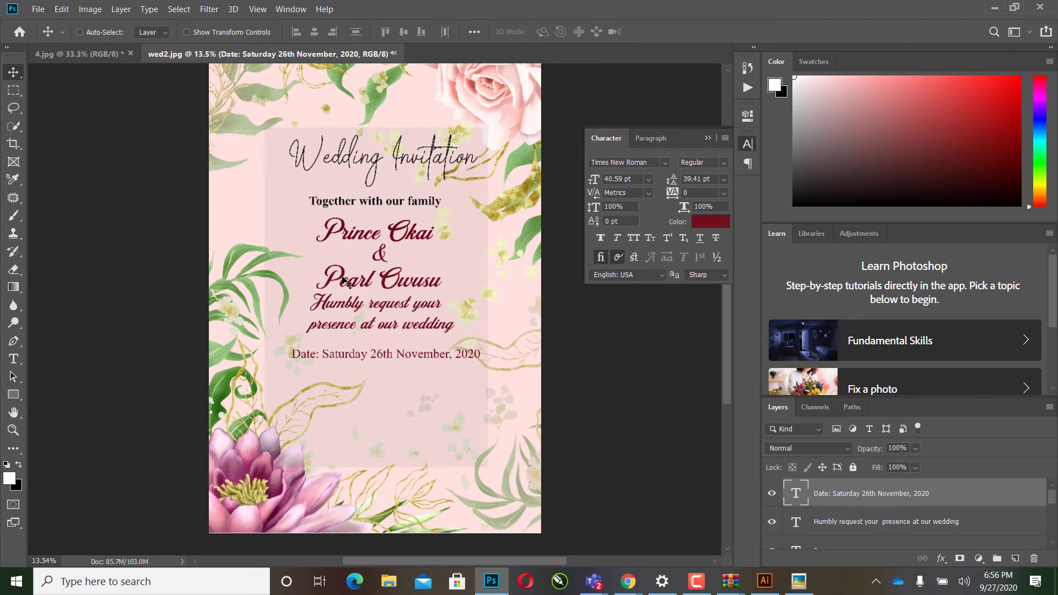
pyautogui.moveTo(383, 358); pyautogui.dragTo(377, 356)
pyautogui.moveTo(384, 361); pyautogui.dragTo(384, 358)
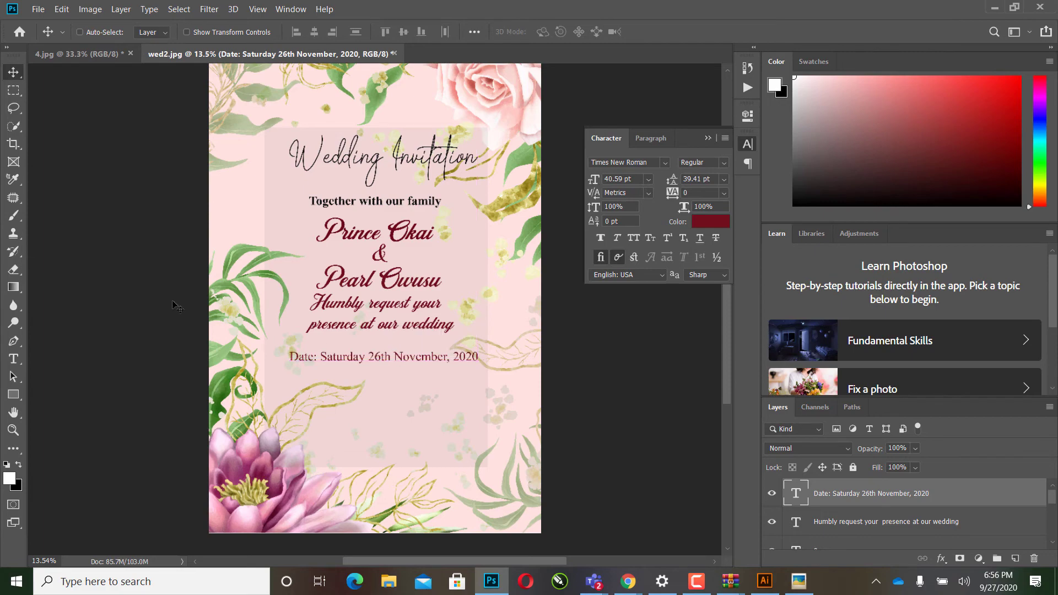
pyautogui.click(238, 10)
pyautogui.moveTo(257, 9)
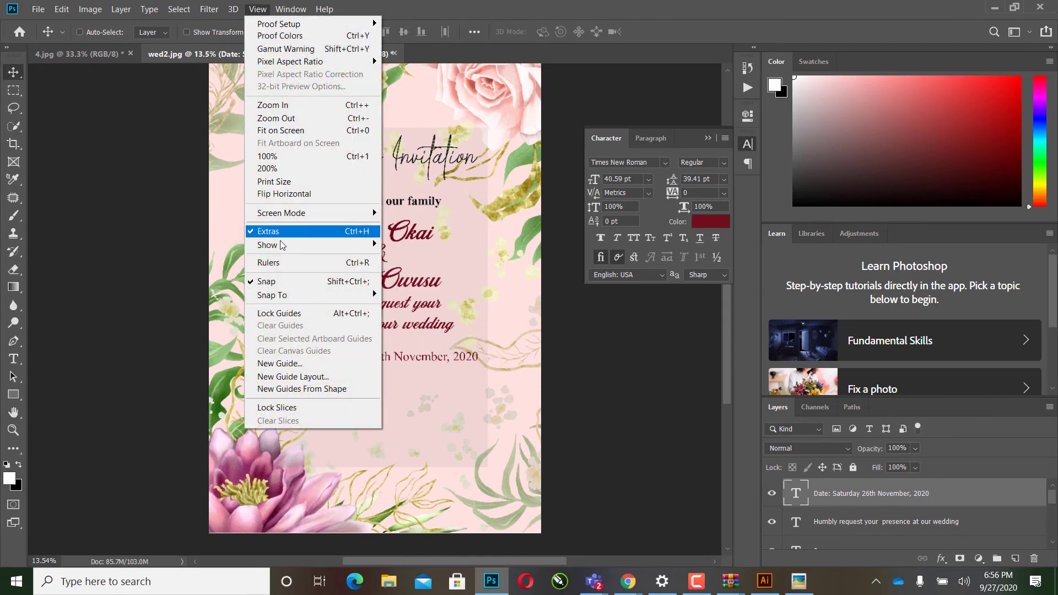
# Step: Show rulers, add a vertical centre guide, undo a stray move, and align the date line to it
pyautogui.moveTo(267, 245)
pyautogui.click(281, 263)
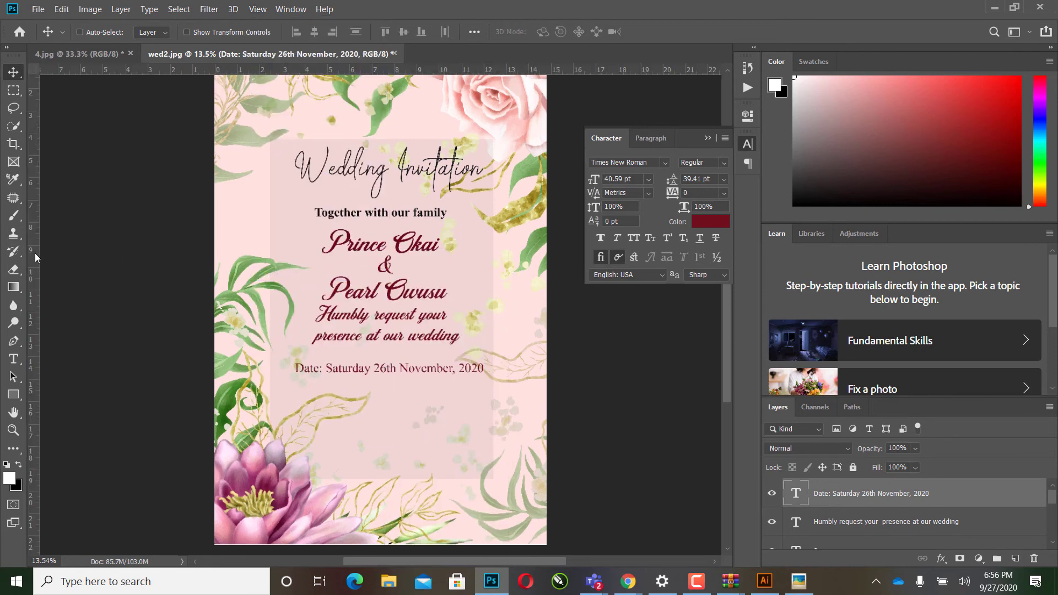
pyautogui.moveTo(35, 258); pyautogui.dragTo(388, 310)
pyautogui.moveTo(389, 377); pyautogui.dragTo(255, 331)
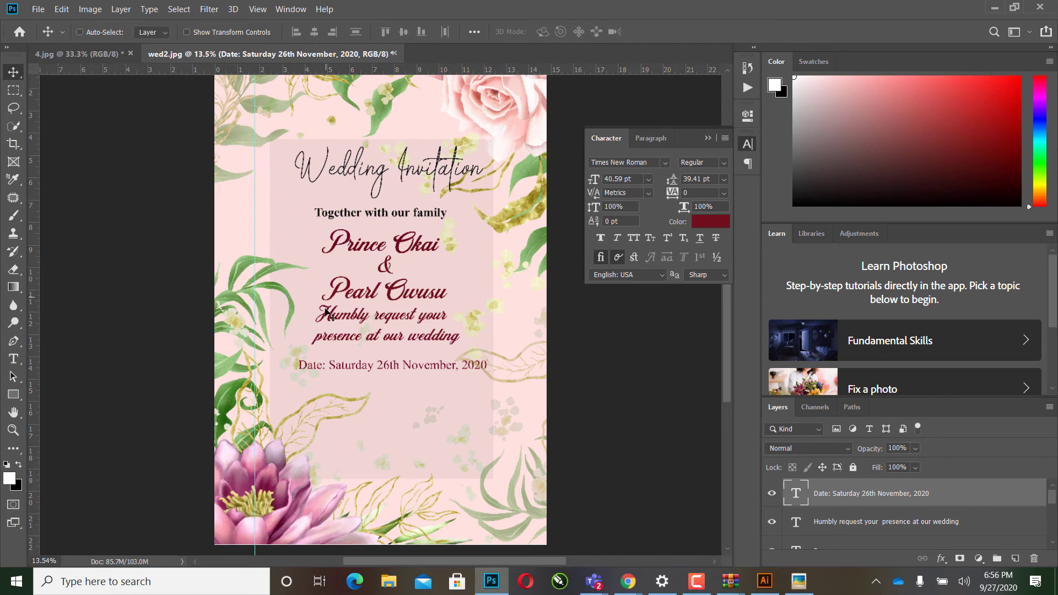
pyautogui.hotkey('ctrl', 'z')
pyautogui.moveTo(453, 372); pyautogui.dragTo(448, 373)
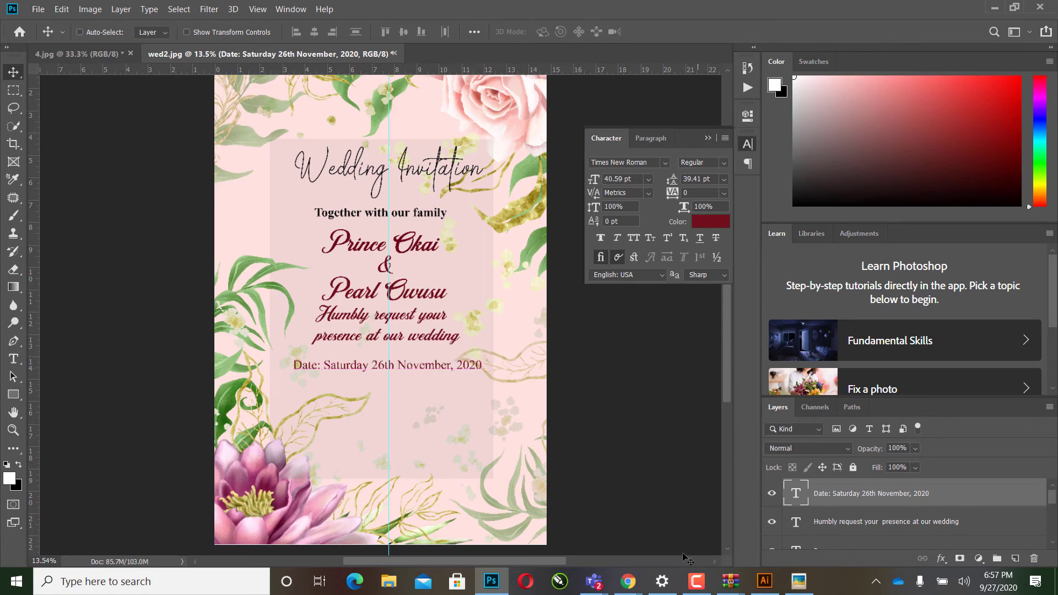
# Step: Briefly browse the Freepik design elements results, then return to the Photoshop invitation
pyautogui.click(555, 524)
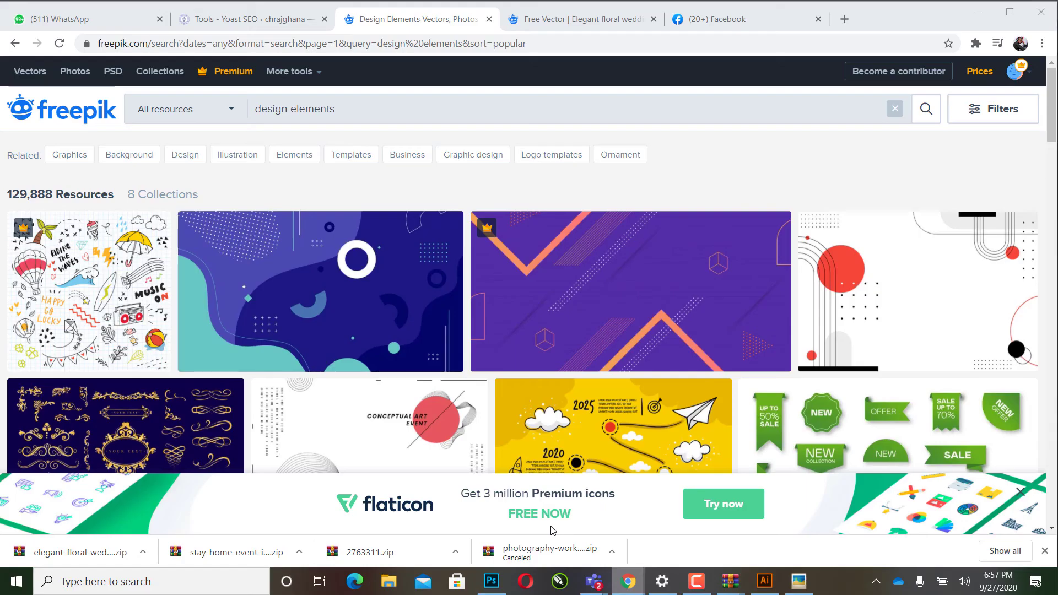
pyautogui.scroll(-2, 488, 321)
pyautogui.scroll(-2, 487, 322)
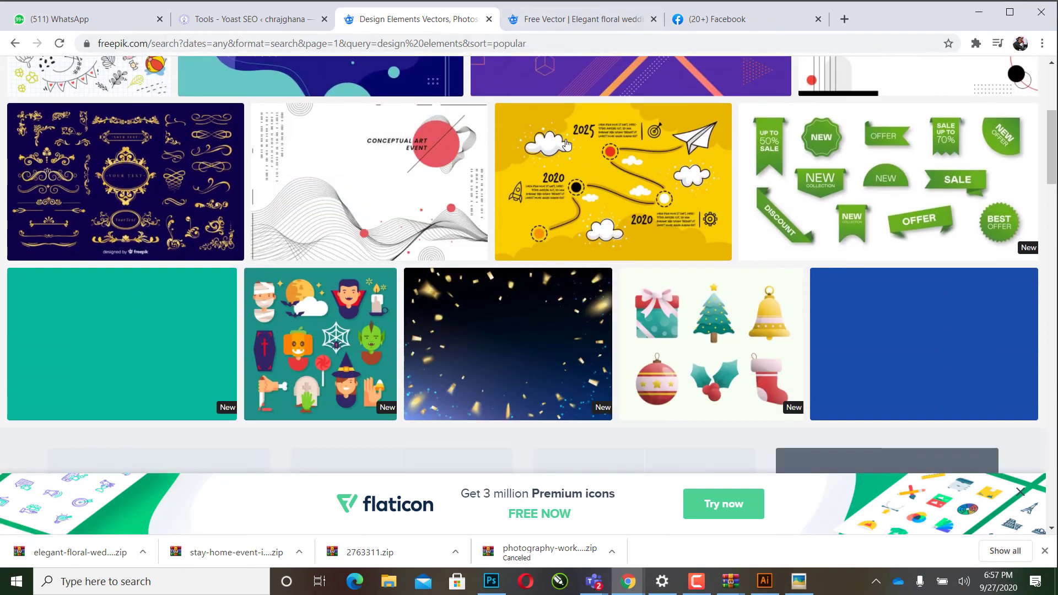
pyautogui.scroll(-3, 576, 224)
pyautogui.scroll(-2, 576, 223)
pyautogui.scroll(6, 575, 224)
pyautogui.scroll(4, 576, 223)
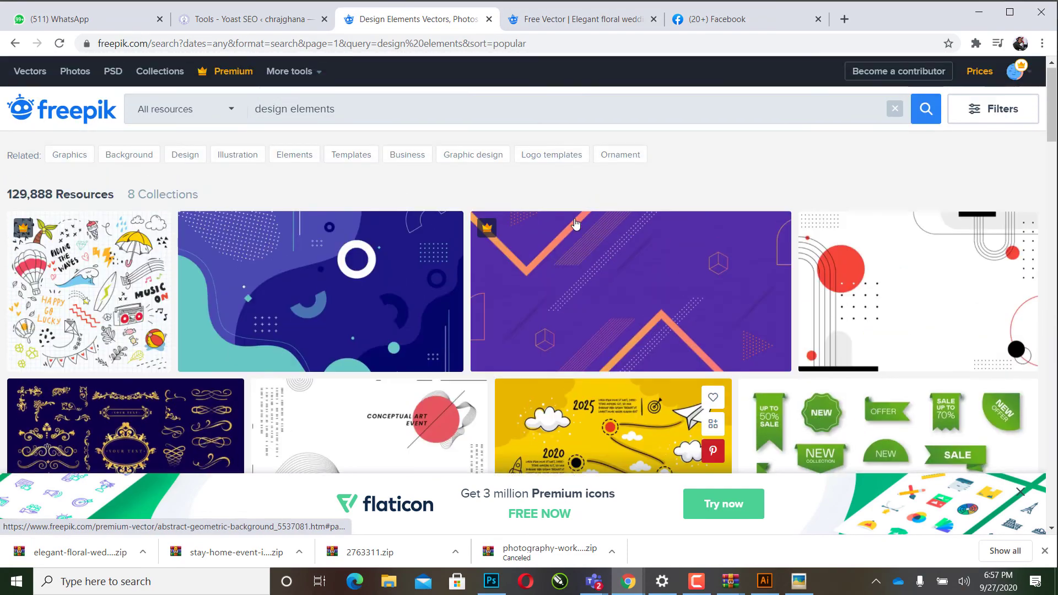
pyautogui.scroll(-6, 576, 224)
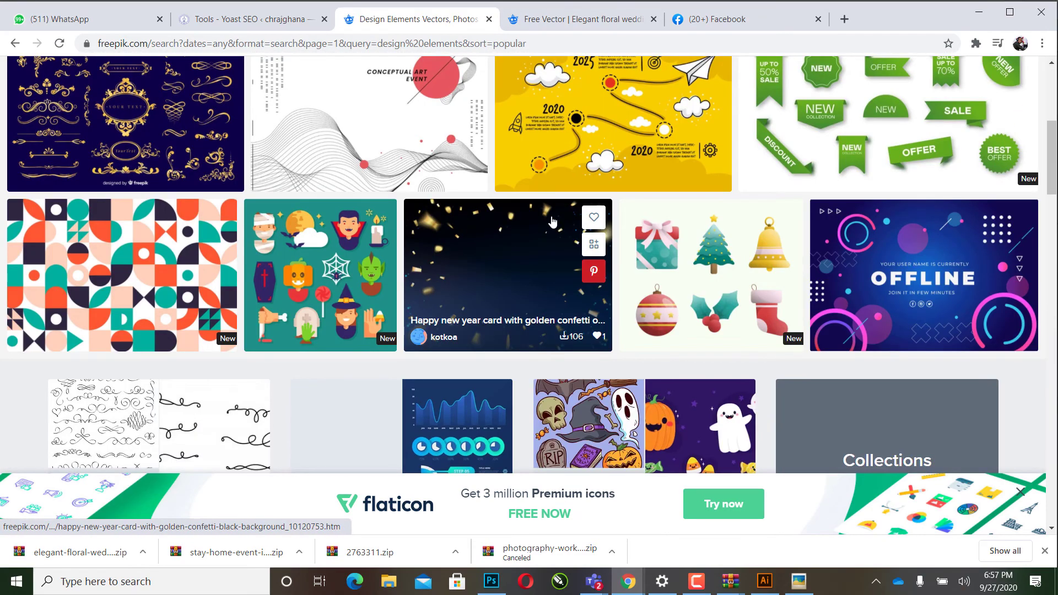
pyautogui.scroll(-2, 550, 219)
pyautogui.scroll(5, 146, 326)
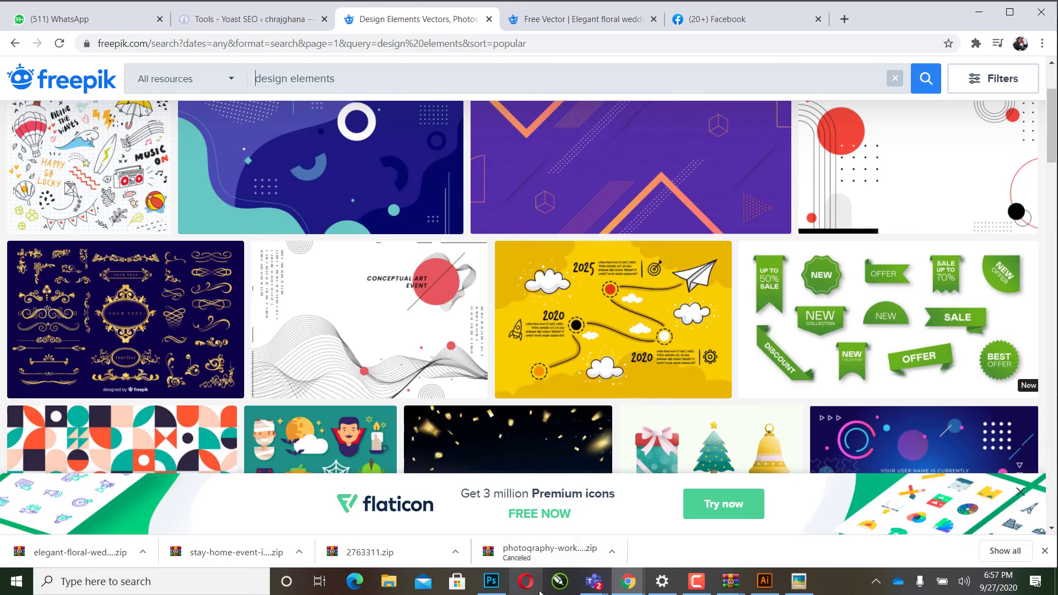
pyautogui.click(486, 582)
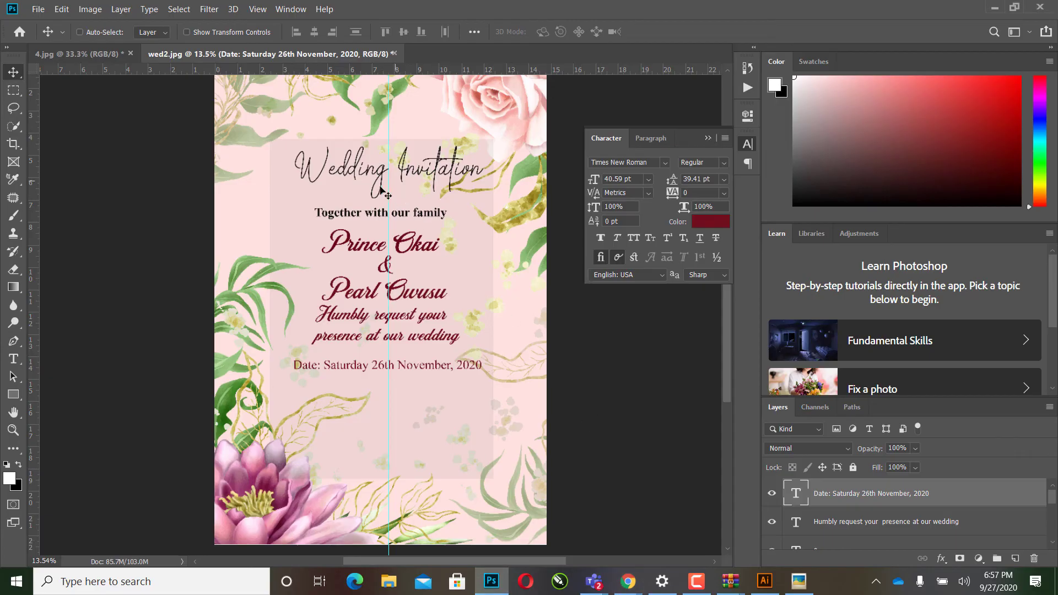
# Step: Copy the request line's font name, Retromark Script, from the options bar
pyautogui.click(793, 521)
pyautogui.doubleClick(796, 521)
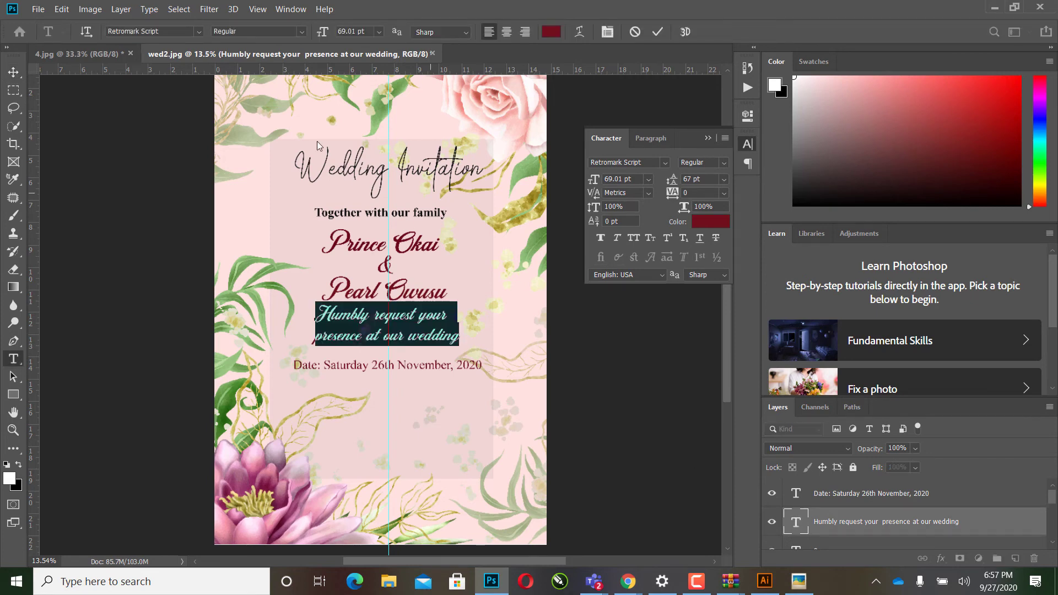
pyautogui.click(152, 31)
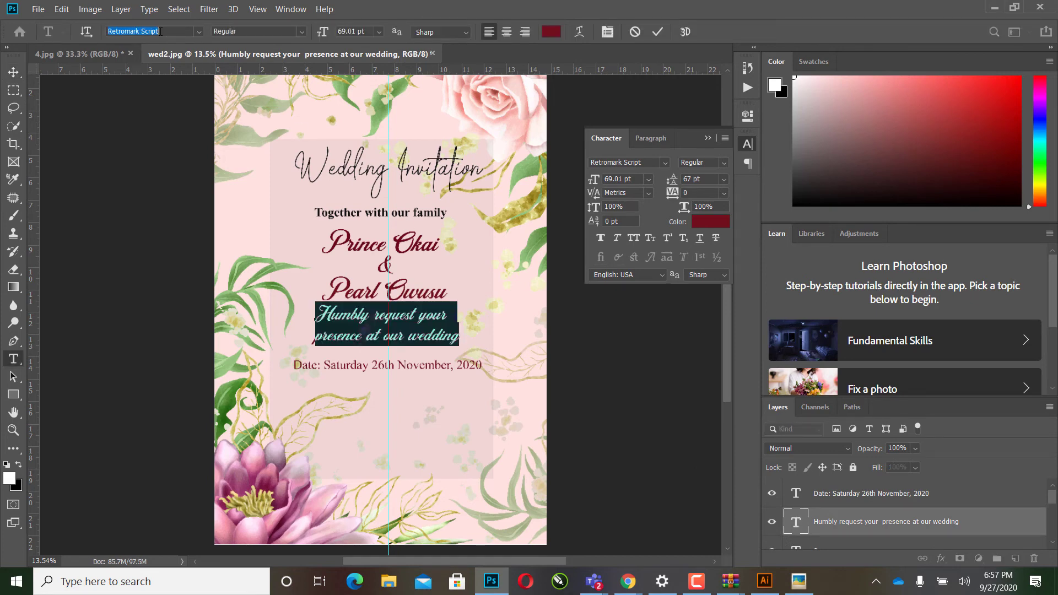
pyautogui.click(161, 32)
pyautogui.moveTo(160, 32); pyautogui.dragTo(110, 33)
pyautogui.rightClick(109, 33)
pyautogui.click(94, 72)
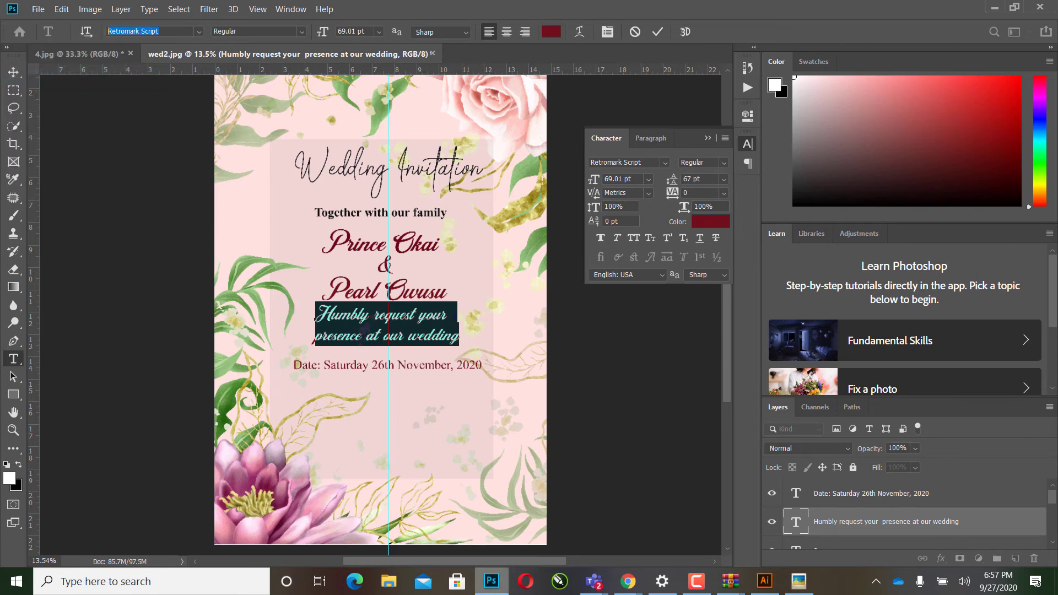
pyautogui.moveTo(628, 581)
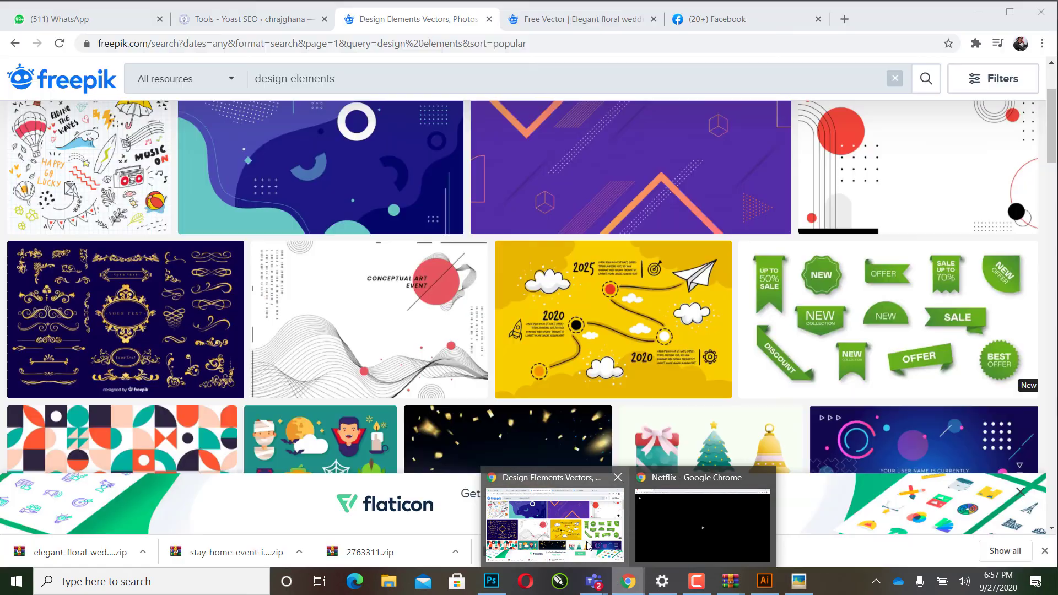
# Step: Paste and send 'Retromark Script' in the Graphic Design WhatsApp chat, then return to Photoshop
pyautogui.click(588, 546)
pyautogui.click(60, 19)
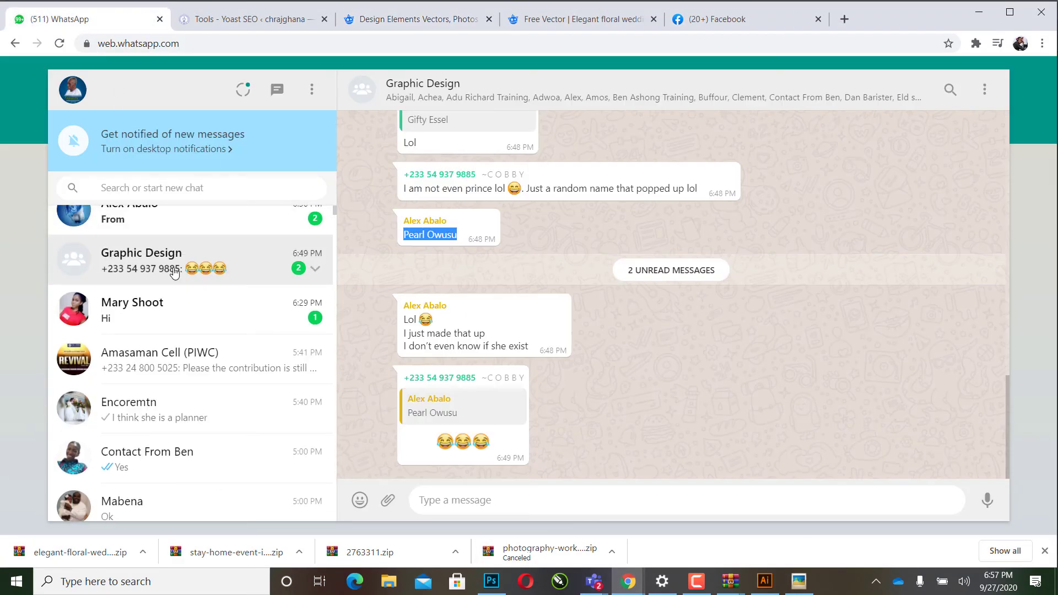
pyautogui.rightClick(493, 504)
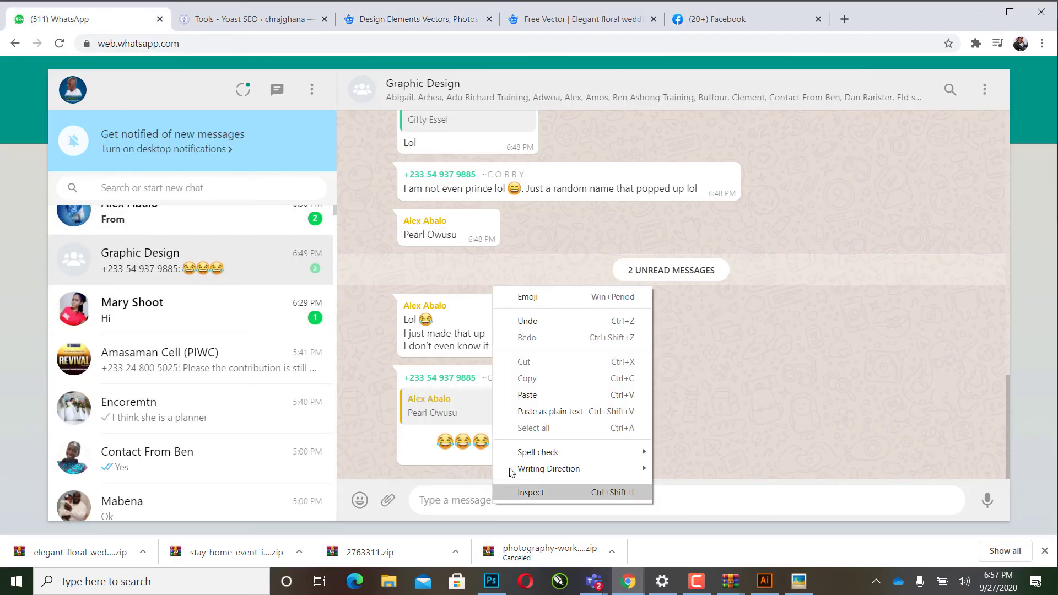
pyautogui.click(538, 398)
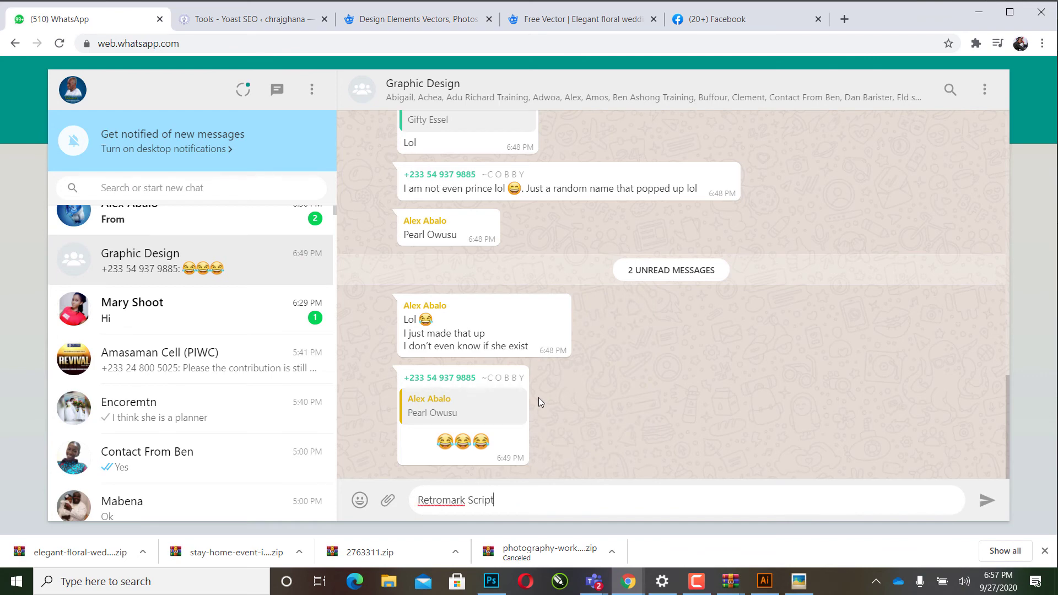
pyautogui.press('Return')
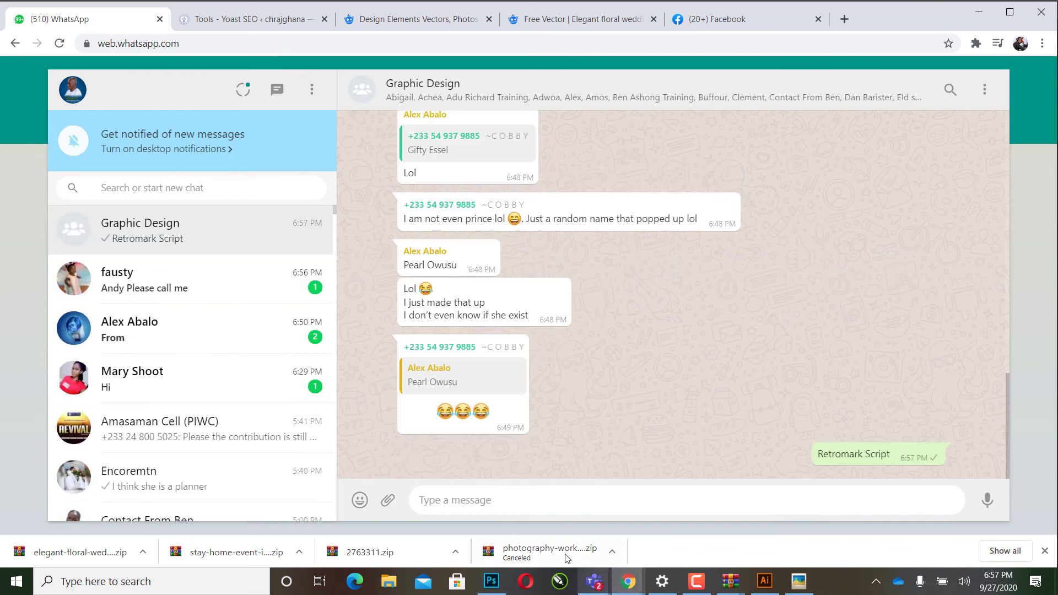
pyautogui.scroll(-1, 273, 391)
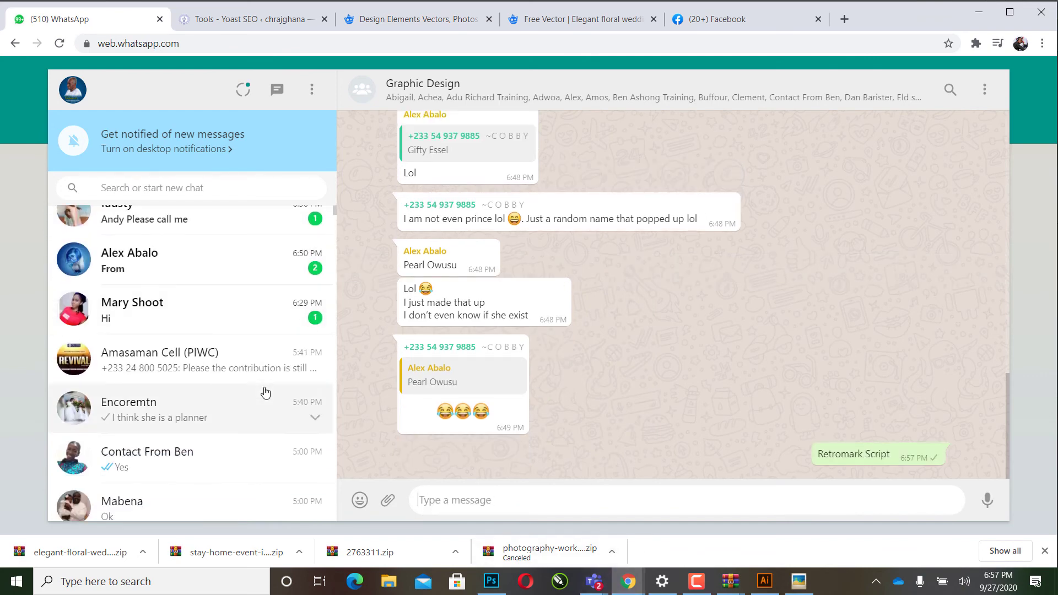
pyautogui.scroll(1, 265, 392)
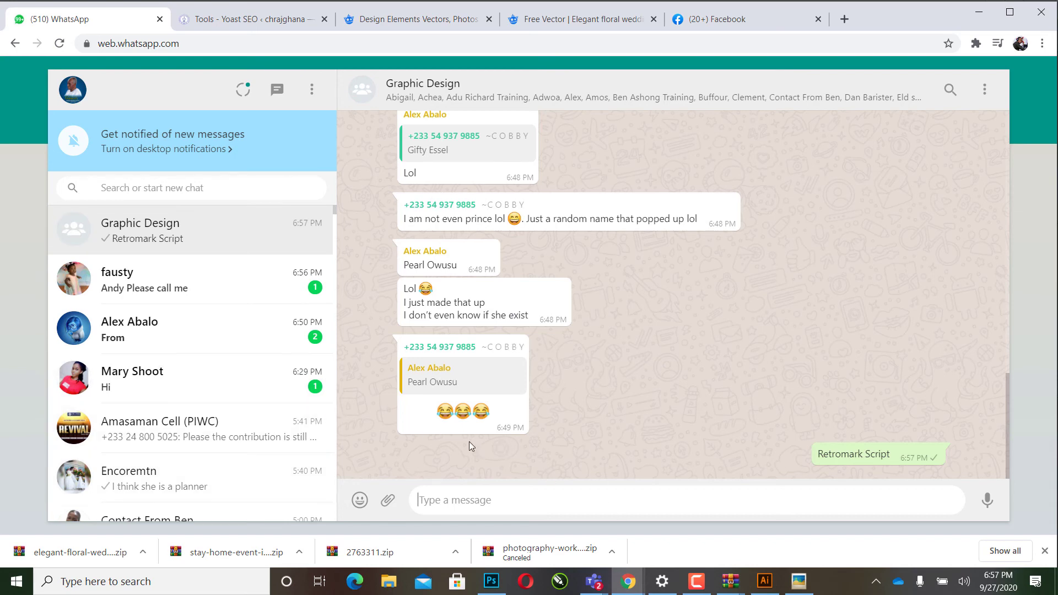
pyautogui.scroll(-1, 236, 402)
pyautogui.scroll(-2, 236, 402)
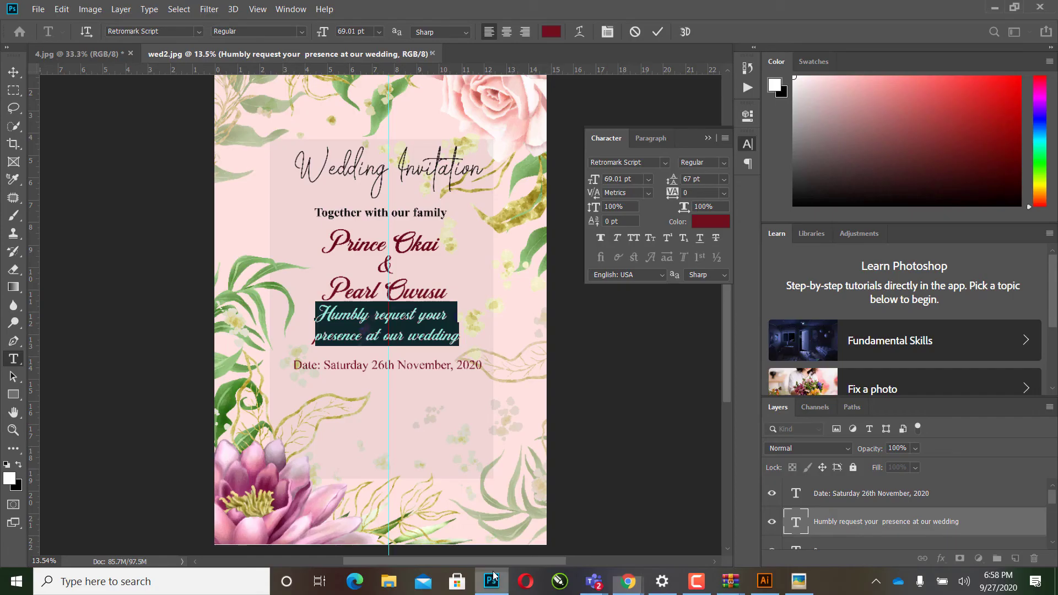
pyautogui.click(491, 581)
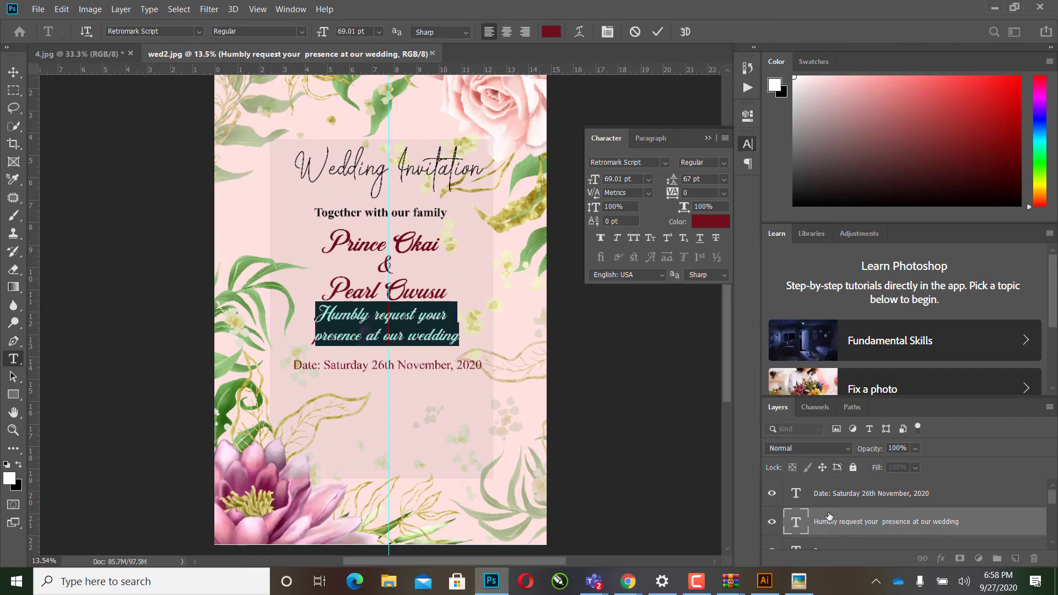
# Step: Copy the Wedding Invitation title's font name, Brotherside Signature, then switch to WhatsApp
pyautogui.scroll(-3, 817, 522)
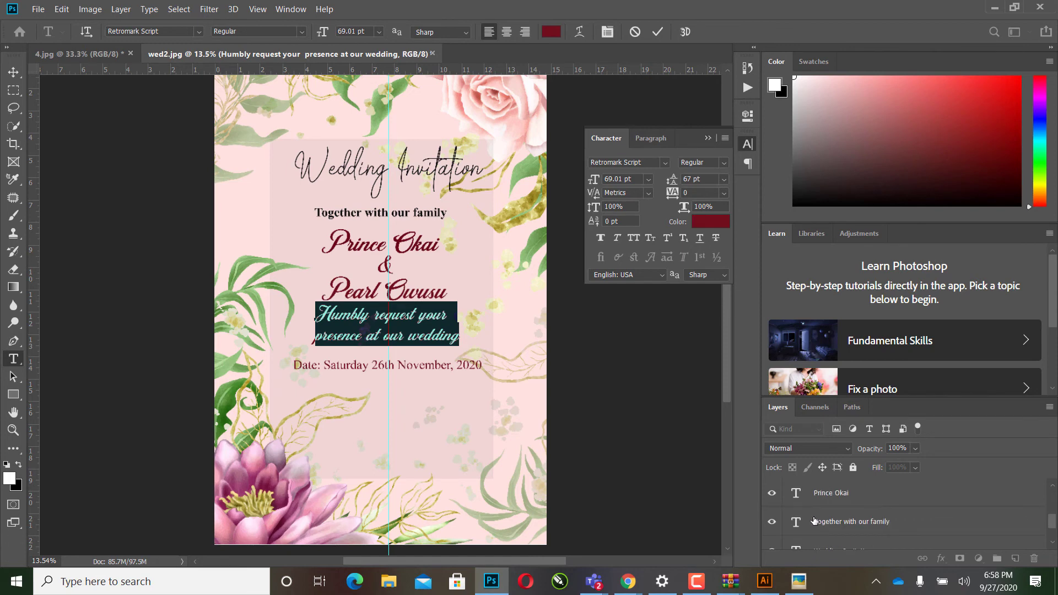
pyautogui.scroll(-2, 815, 521)
pyautogui.doubleClick(798, 506)
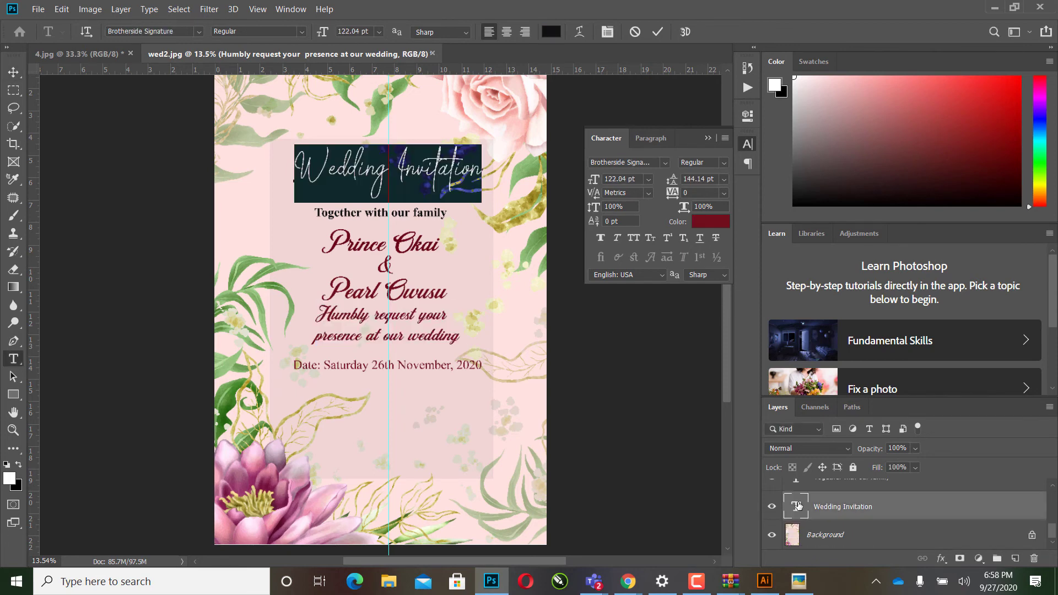
pyautogui.click(180, 32)
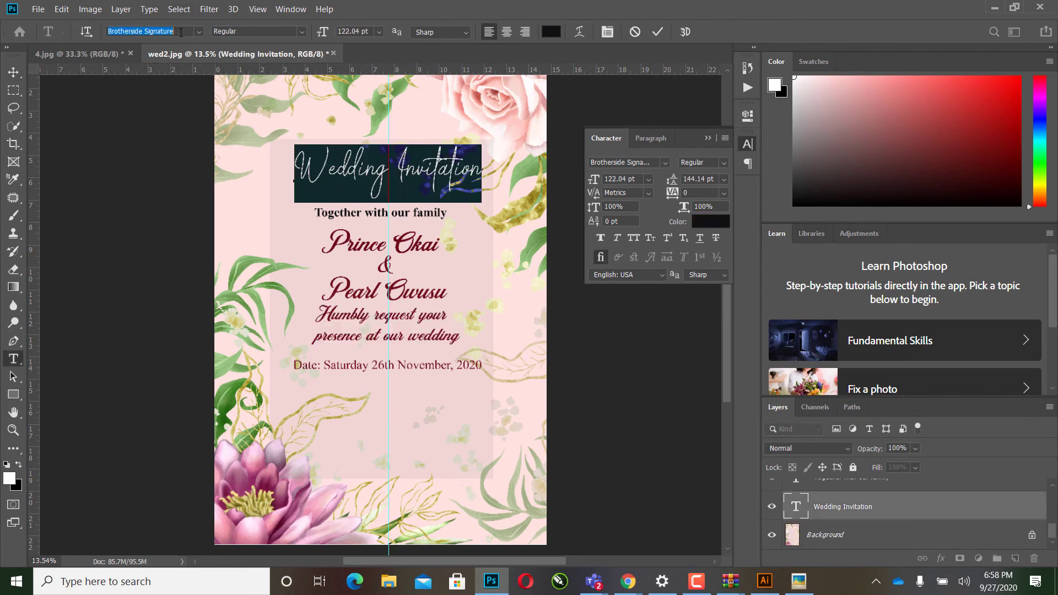
pyautogui.rightClick(176, 31)
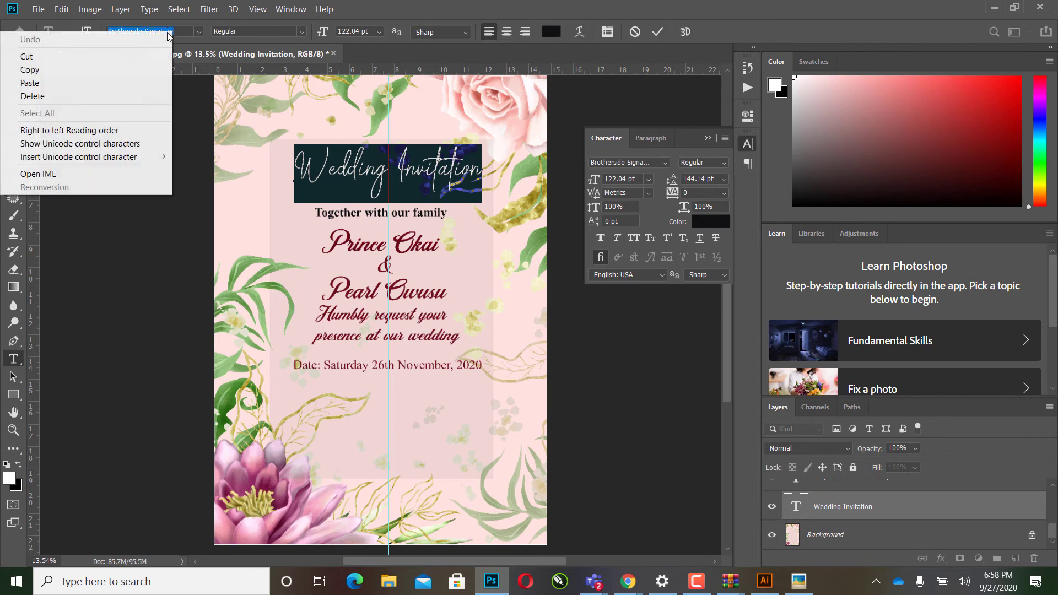
pyautogui.click(33, 69)
pyautogui.click(388, 582)
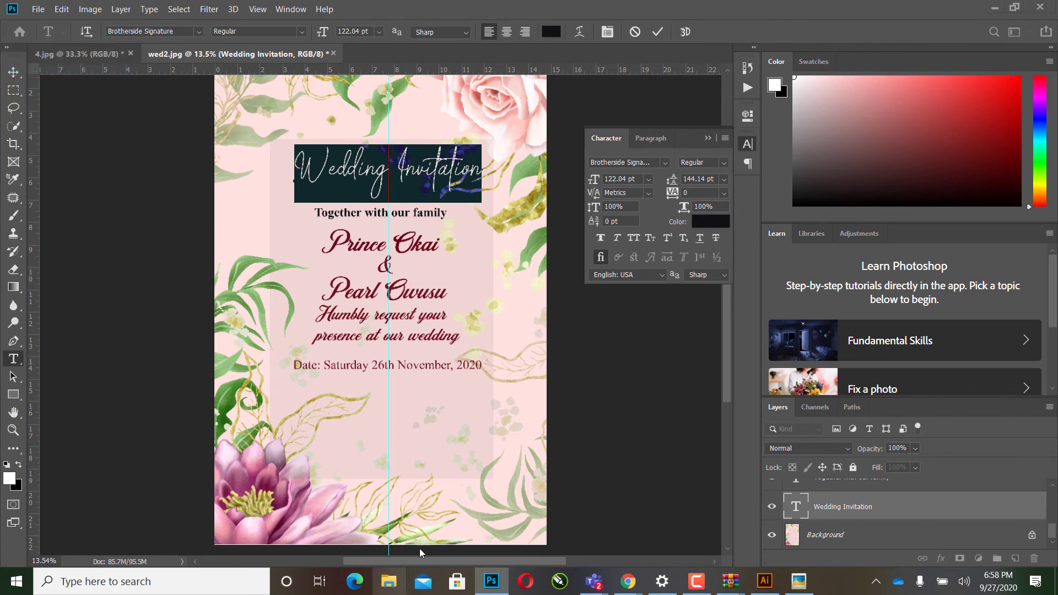
pyautogui.moveTo(627, 581)
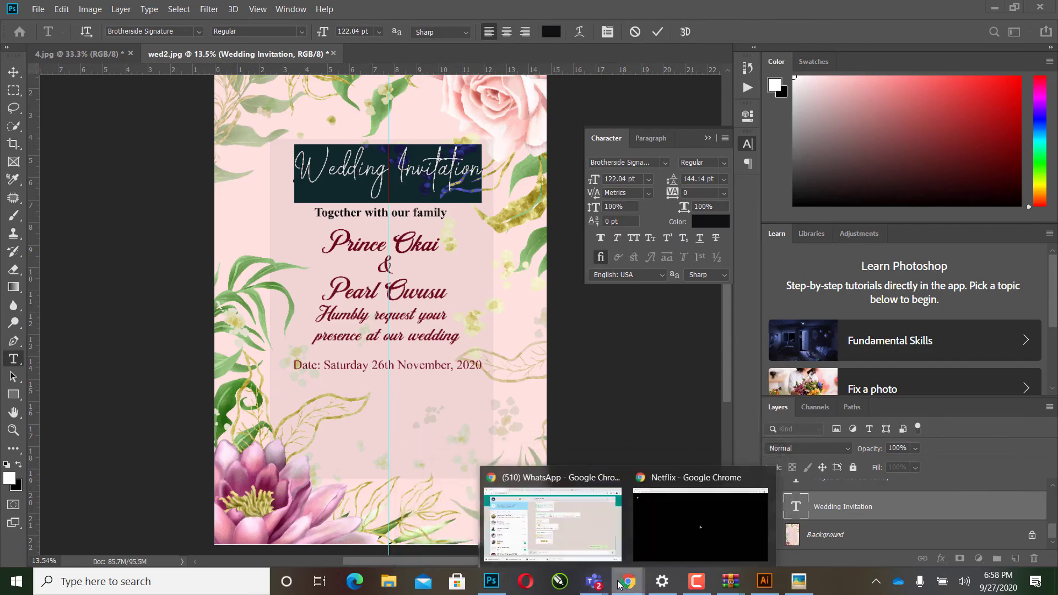
pyautogui.click(552, 526)
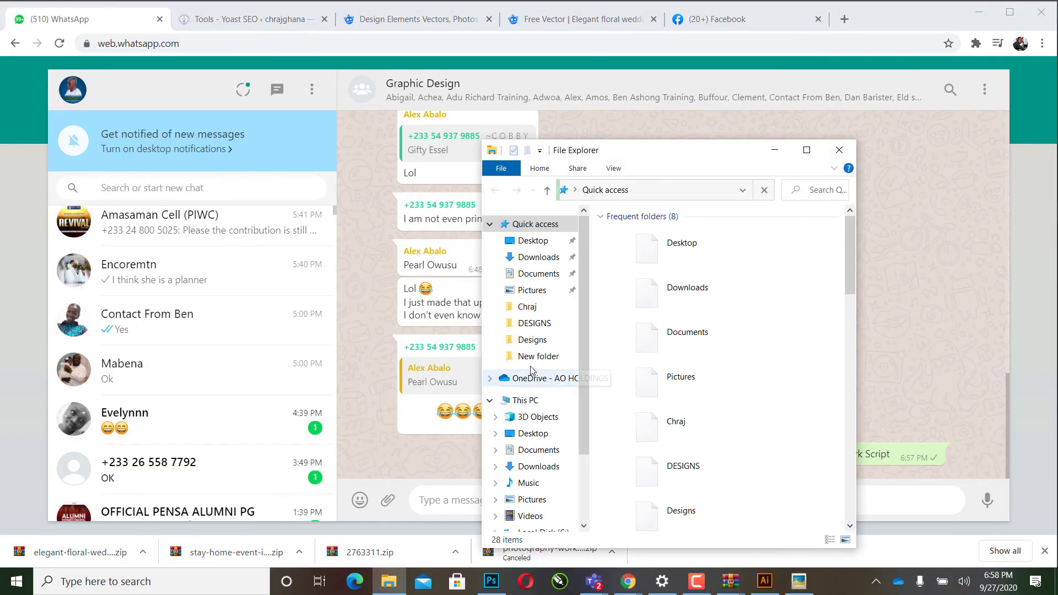
# Step: Paste and send 'Brotherside Signature' in the Graphic Design chat, then switch to the Facebook tab
pyautogui.click(457, 481)
pyautogui.rightClick(472, 499)
pyautogui.write('Brotherside Signature')
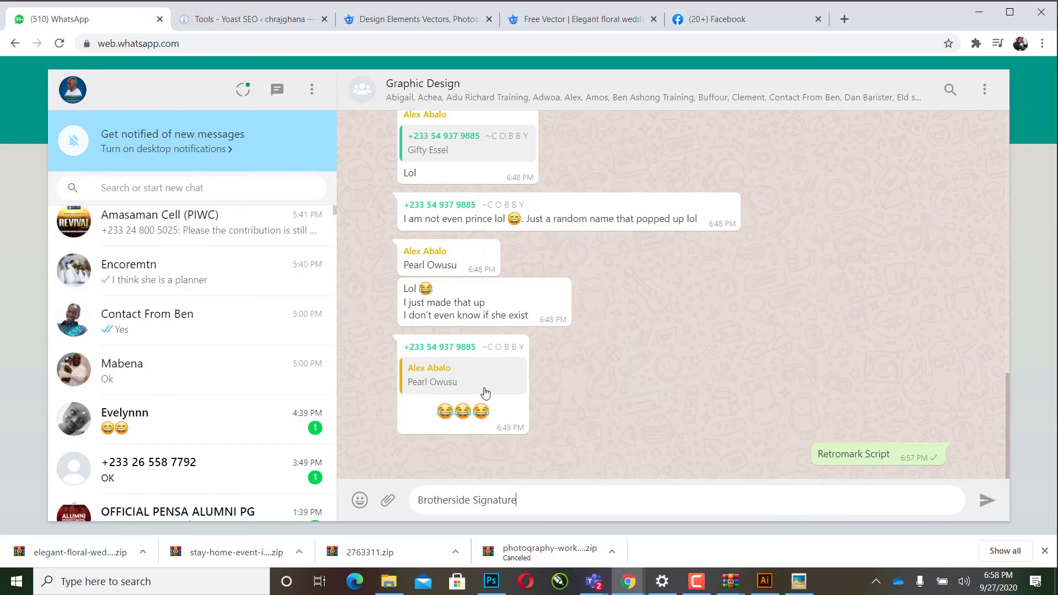
pyautogui.click(488, 392)
pyautogui.press('Return')
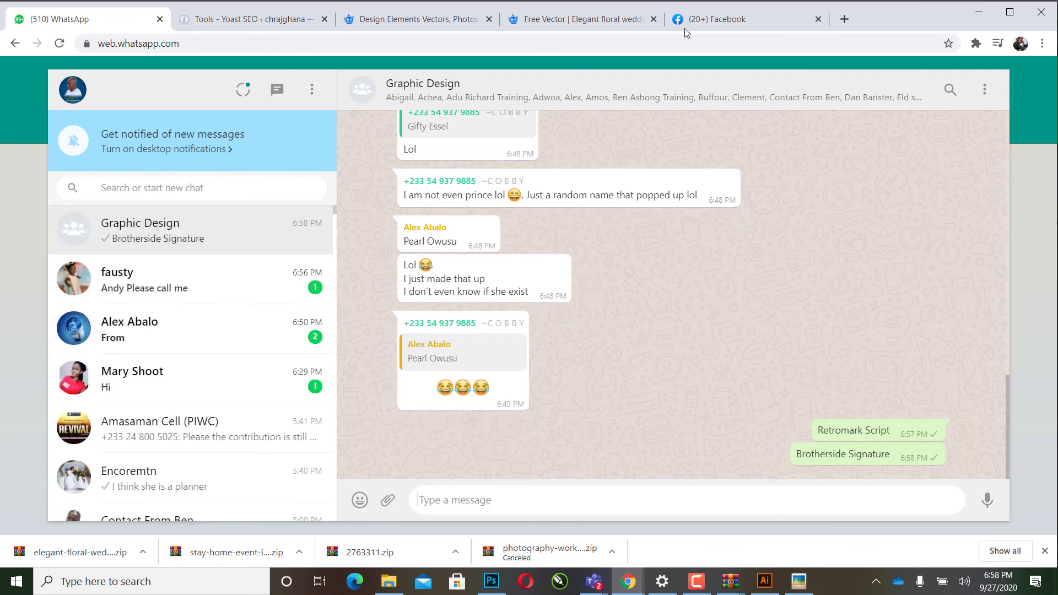
pyautogui.click(711, 19)
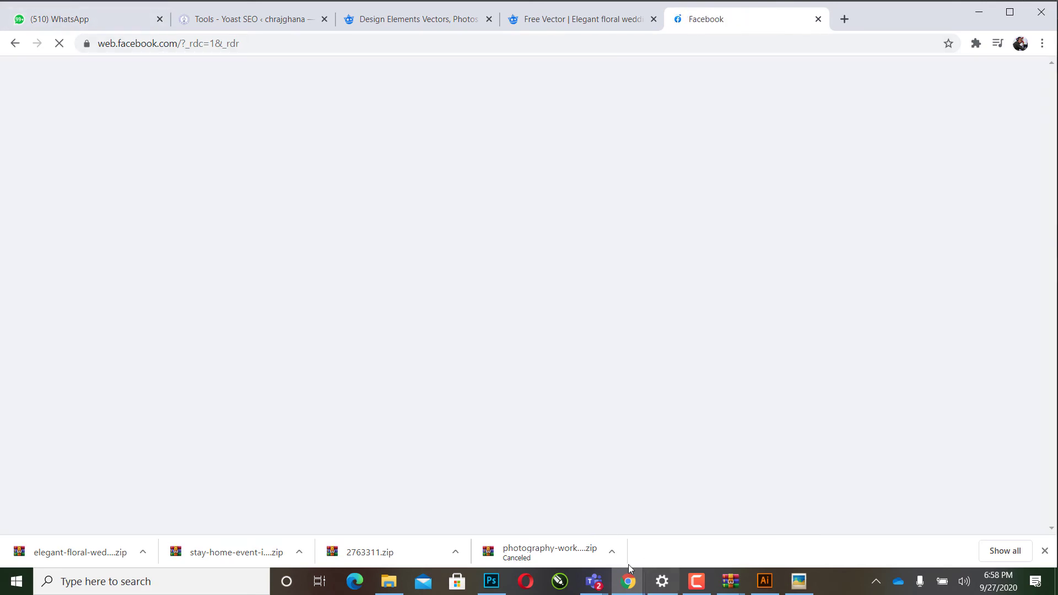
# Step: Bring Chrome's Freepik Design Elements Vectors results to the front and scroll through them
pyautogui.click(491, 581)
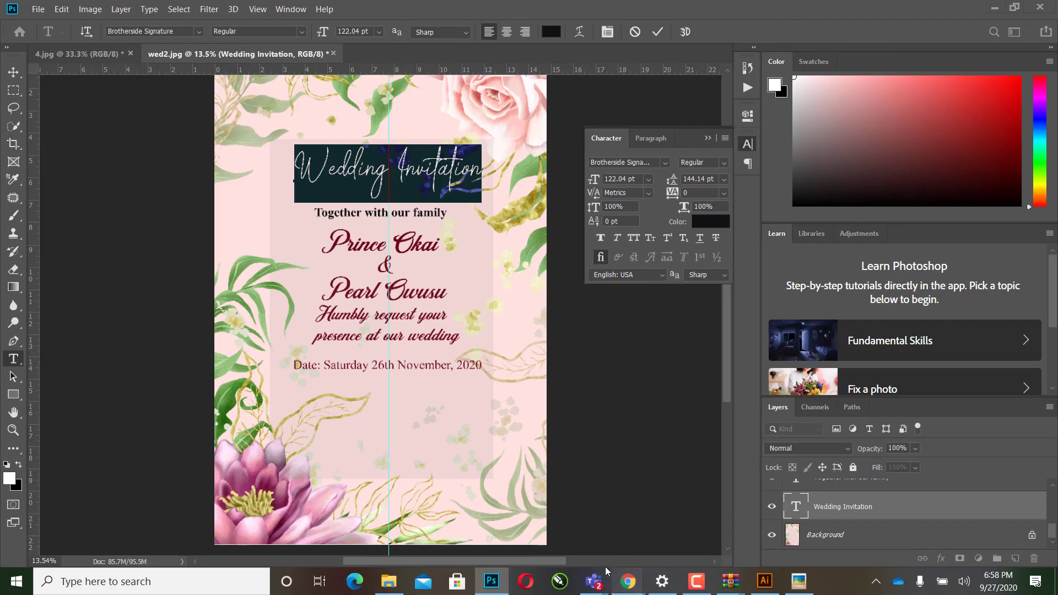
pyautogui.moveTo(628, 581)
pyautogui.click(554, 518)
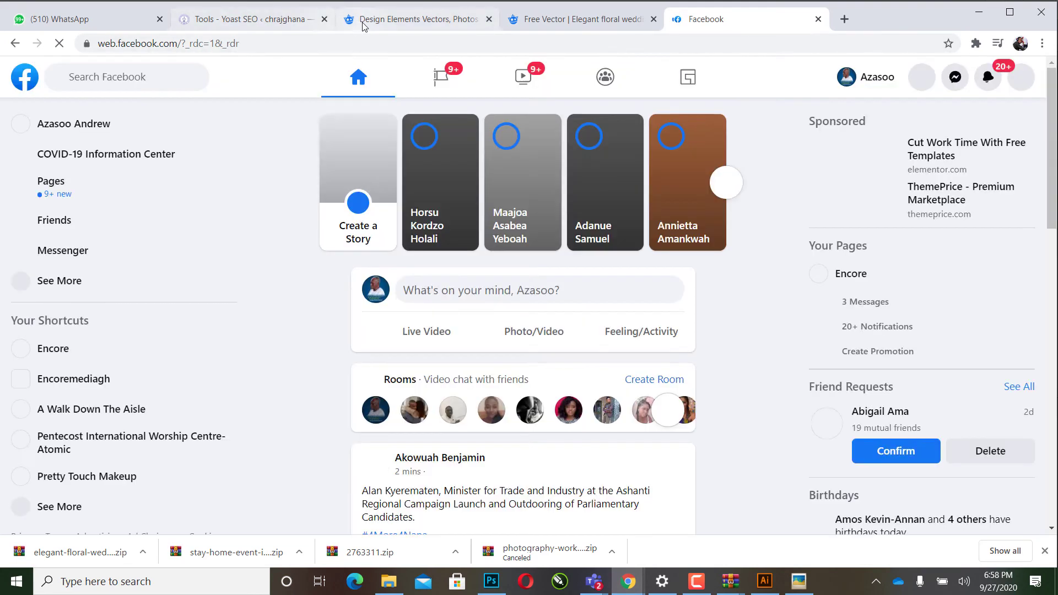
pyautogui.click(410, 19)
pyautogui.scroll(-3, 464, 213)
pyautogui.scroll(-2, 464, 215)
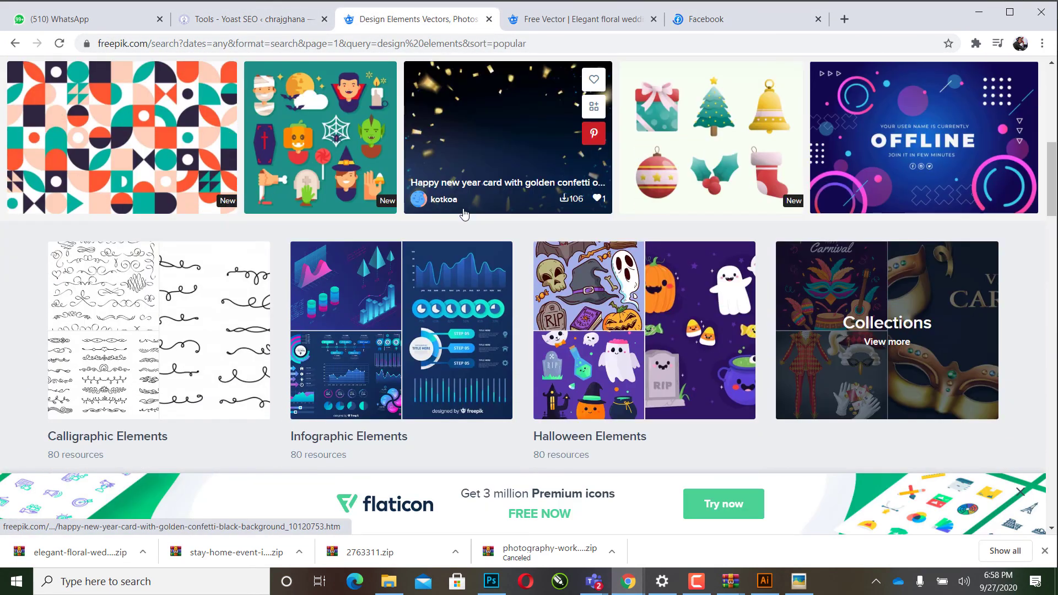
pyautogui.scroll(-3, 465, 215)
pyautogui.scroll(-2, 464, 215)
pyautogui.scroll(10, 464, 220)
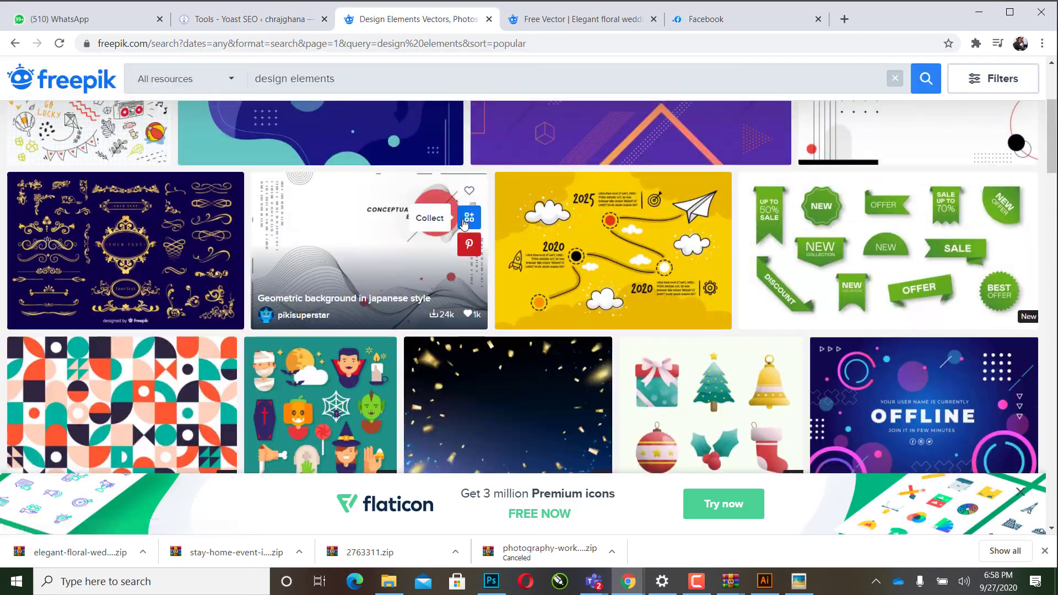
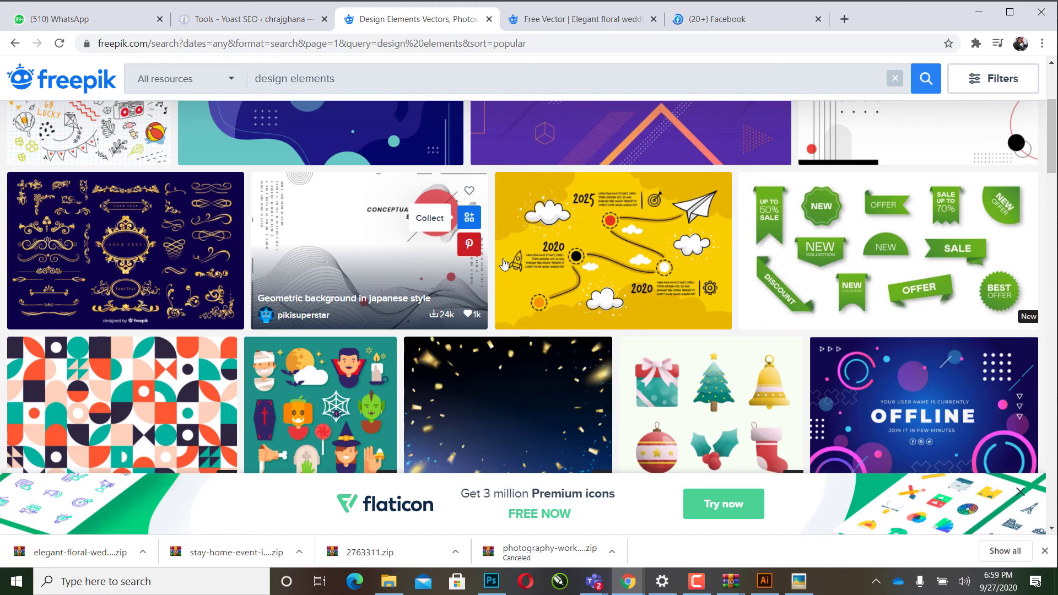
# Step: Scroll through the Freepik design element results
pyautogui.scroll(-1, 485, 275)
pyautogui.scroll(-4, 507, 358)
pyautogui.scroll(-6, 546, 503)
pyautogui.scroll(-3, 544, 468)
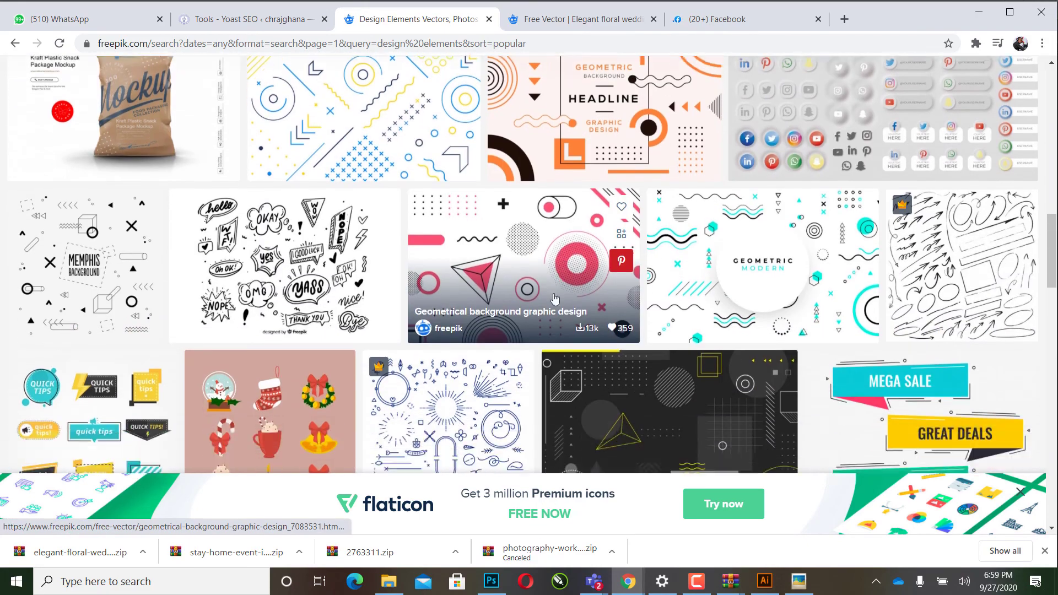
pyautogui.scroll(-3, 535, 386)
pyautogui.scroll(-4, 531, 338)
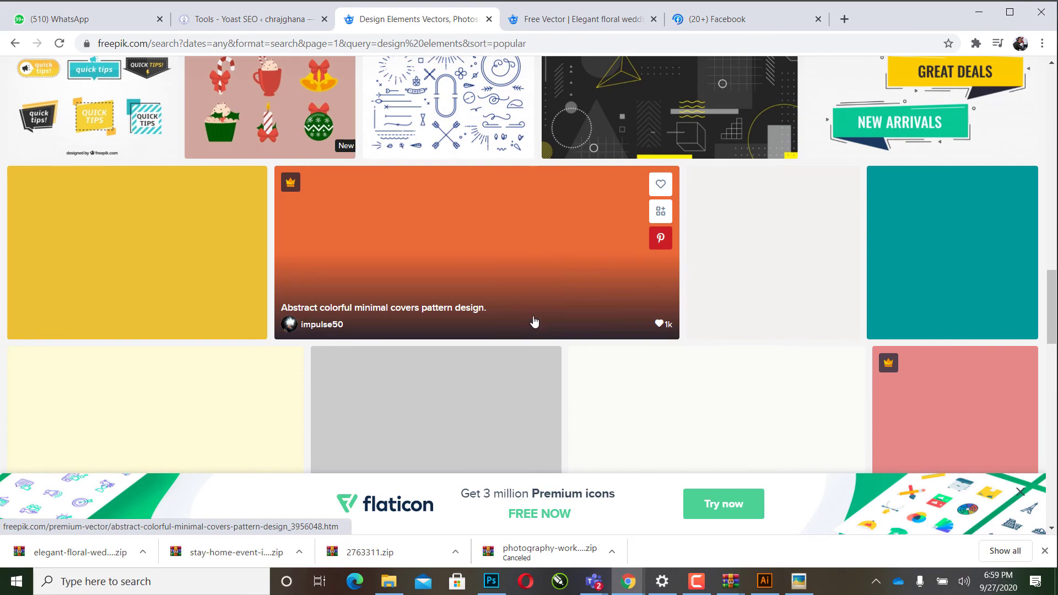
pyautogui.scroll(4, 533, 322)
pyautogui.scroll(1, 537, 306)
pyautogui.scroll(-6, 529, 292)
pyautogui.scroll(-5, 528, 292)
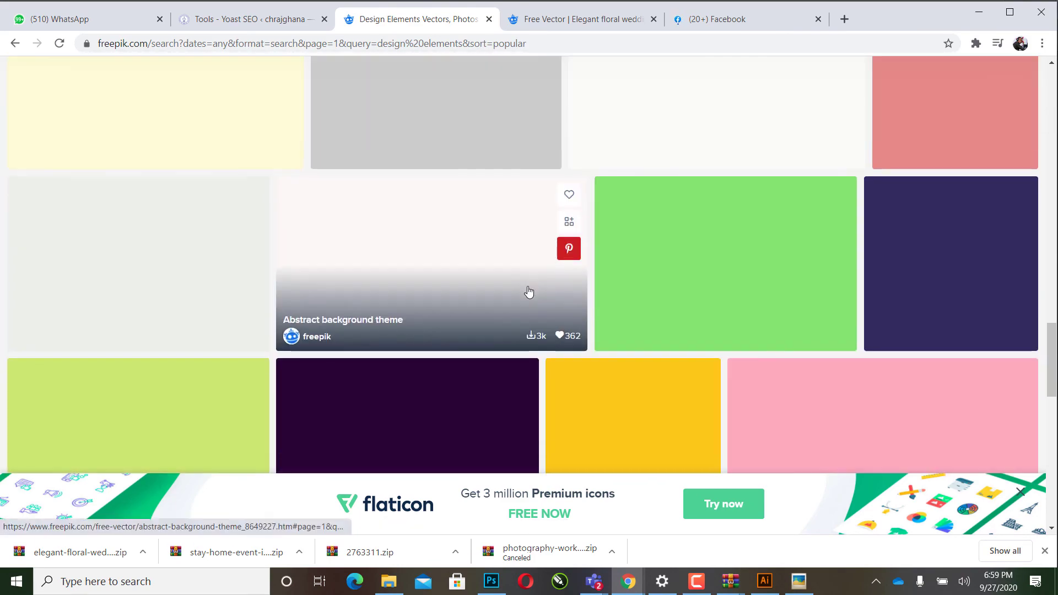
# Step: Browse the Elegant floral wedding invitation page's related designs, then return to Illustrator
pyautogui.click(546, 25)
pyautogui.scroll(-2, 573, 154)
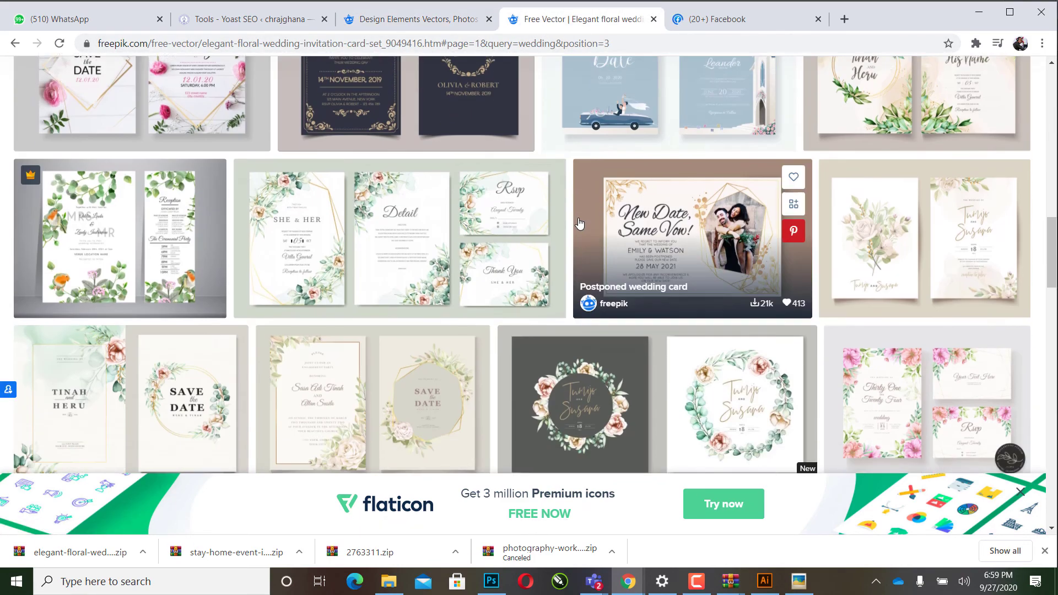
pyautogui.scroll(-2, 600, 209)
pyautogui.scroll(-2, 623, 264)
pyautogui.scroll(-1, 650, 326)
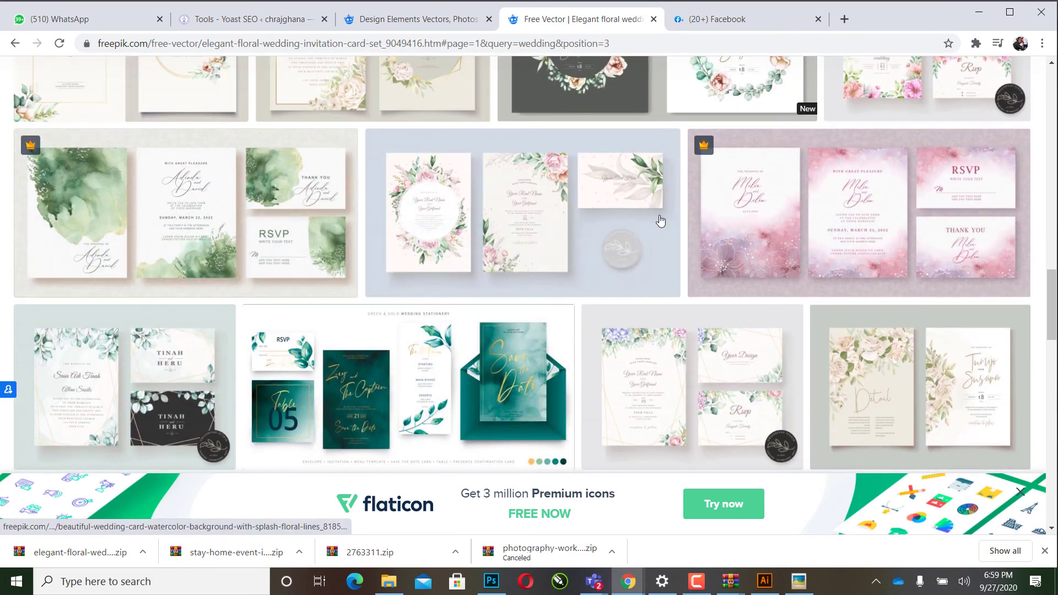
pyautogui.scroll(-4, 650, 323)
pyautogui.scroll(-1, 656, 309)
pyautogui.scroll(-4, 658, 307)
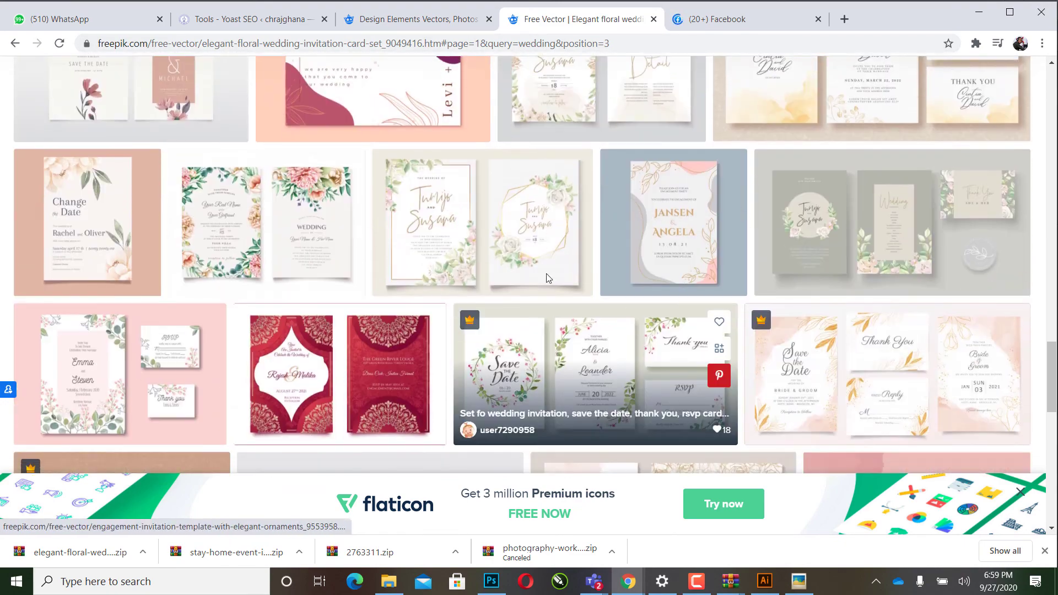
pyautogui.scroll(-3, 651, 369)
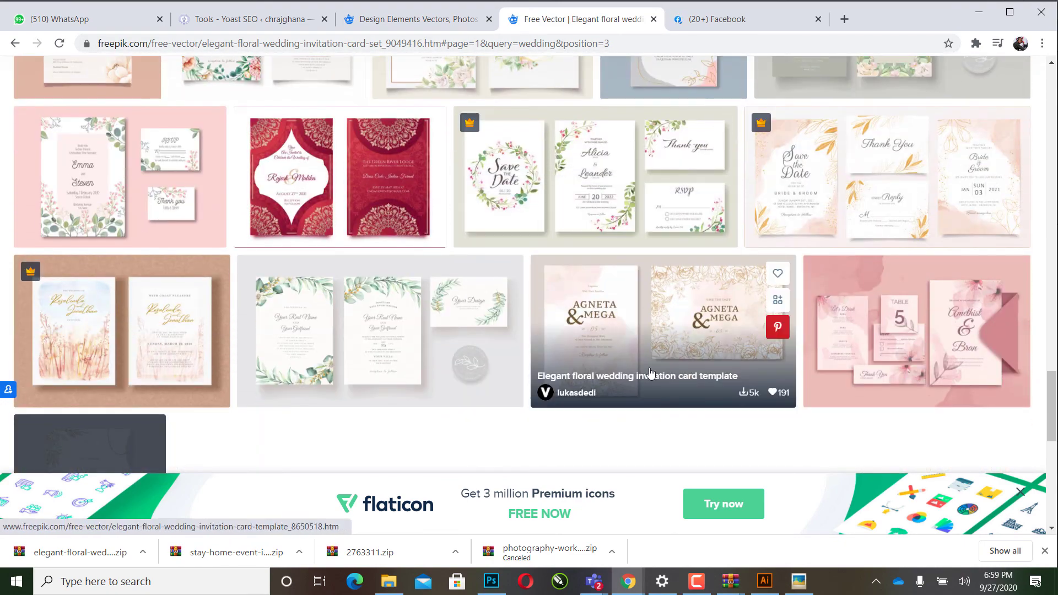
pyautogui.click(761, 580)
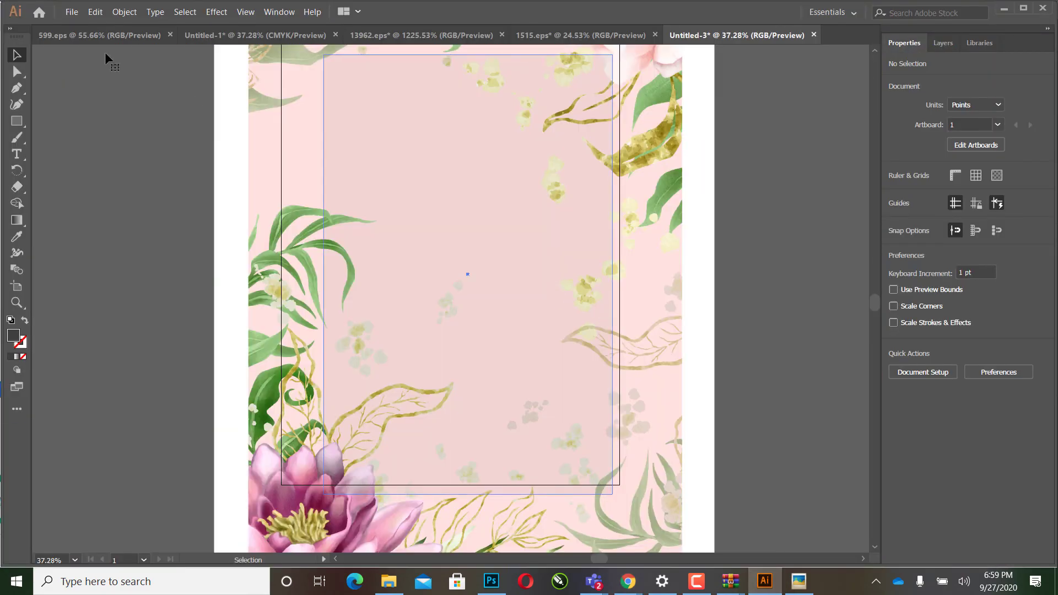
# Step: Move the pale rectangle off to the right and position the pink floral background over the artboard
pyautogui.click(369, 210)
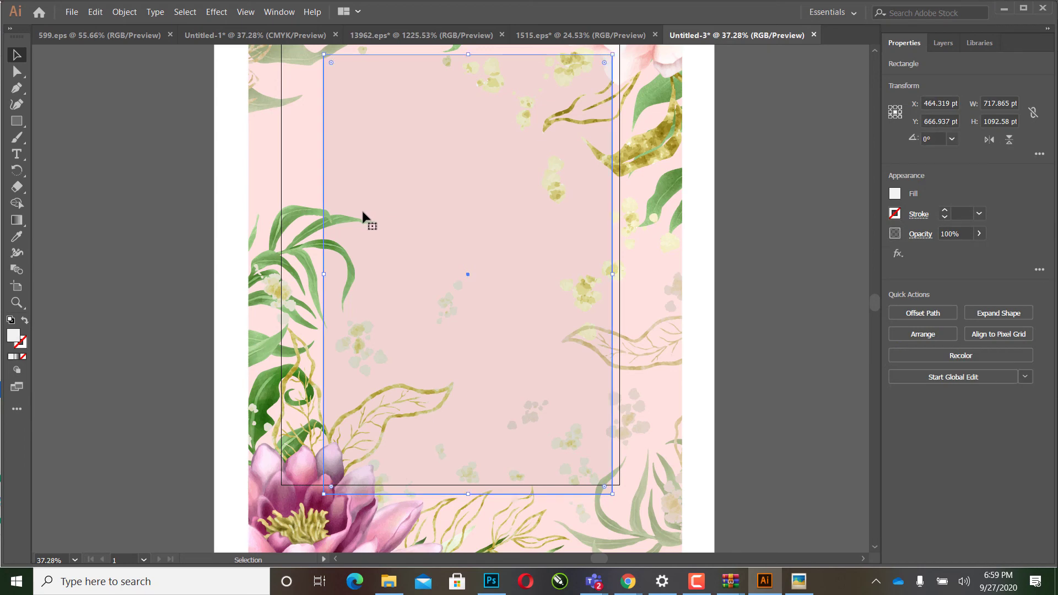
pyautogui.moveTo(362, 213); pyautogui.dragTo(608, 268)
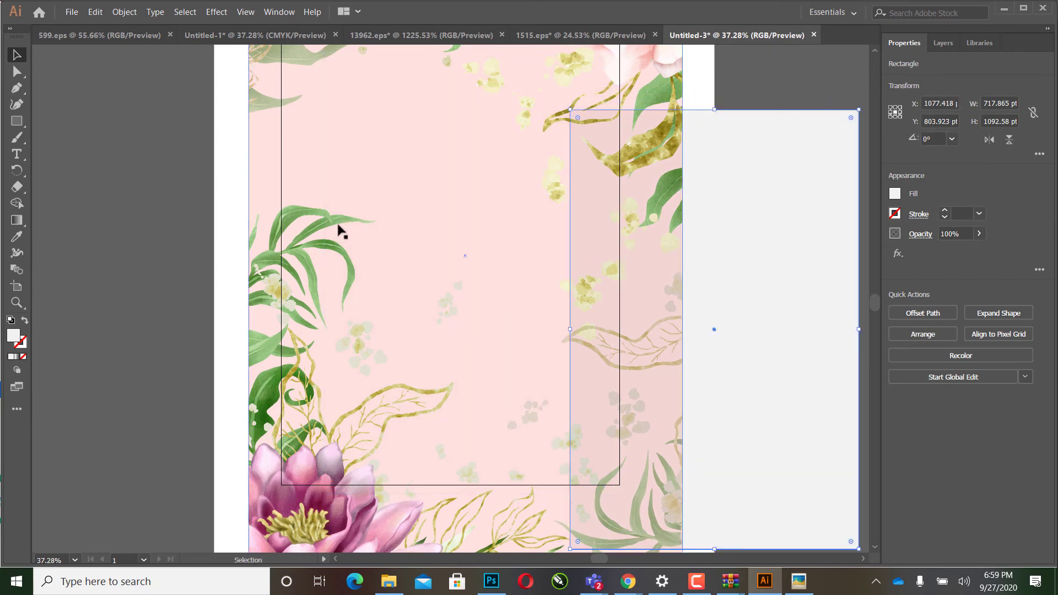
pyautogui.moveTo(371, 212); pyautogui.dragTo(509, 238)
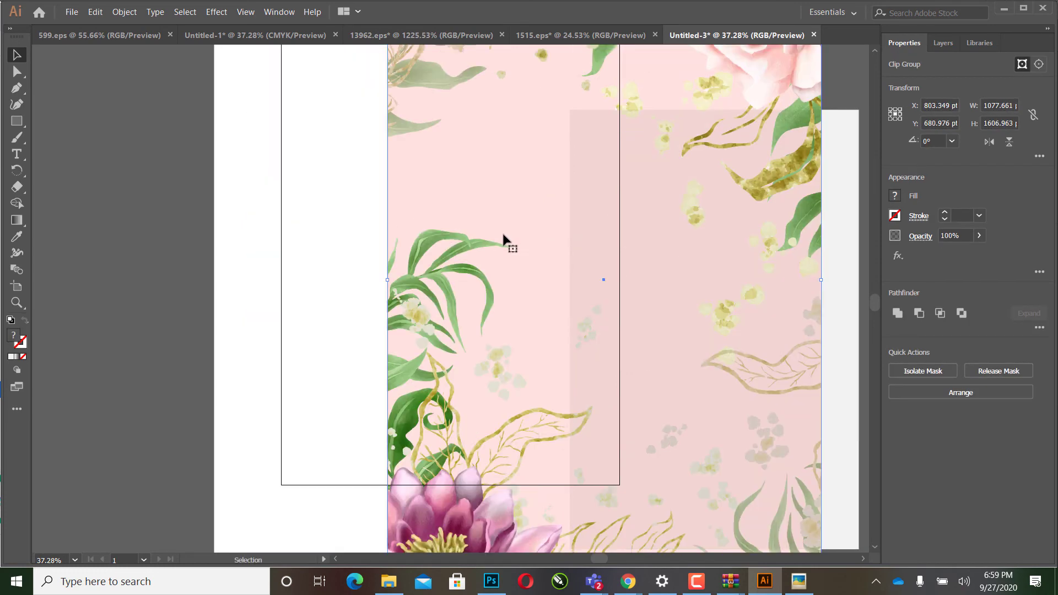
pyautogui.rightClick(504, 237)
pyautogui.click(703, 262)
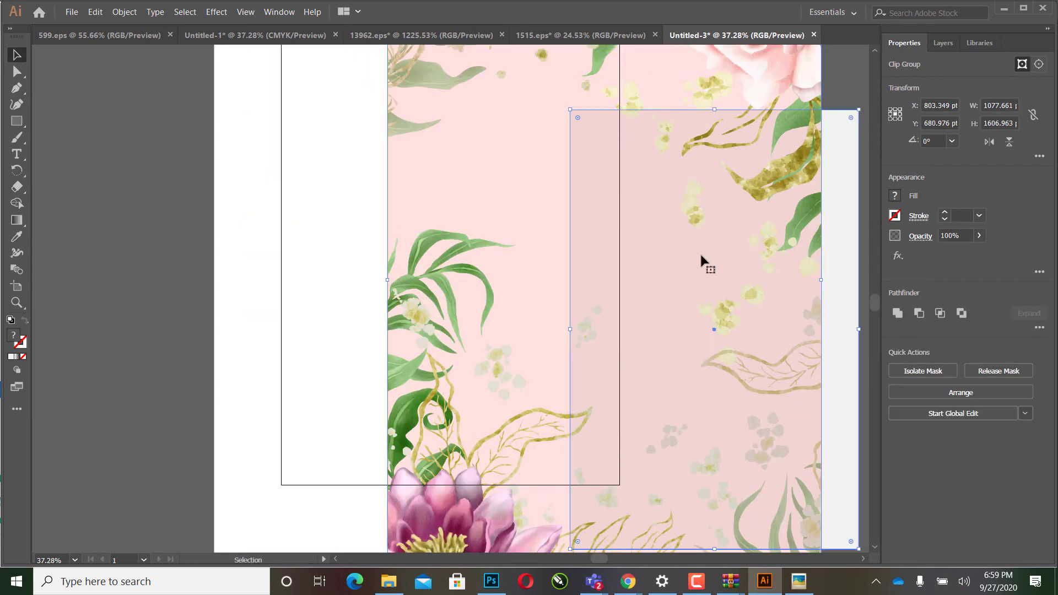
pyautogui.moveTo(437, 202); pyautogui.dragTo(361, 200)
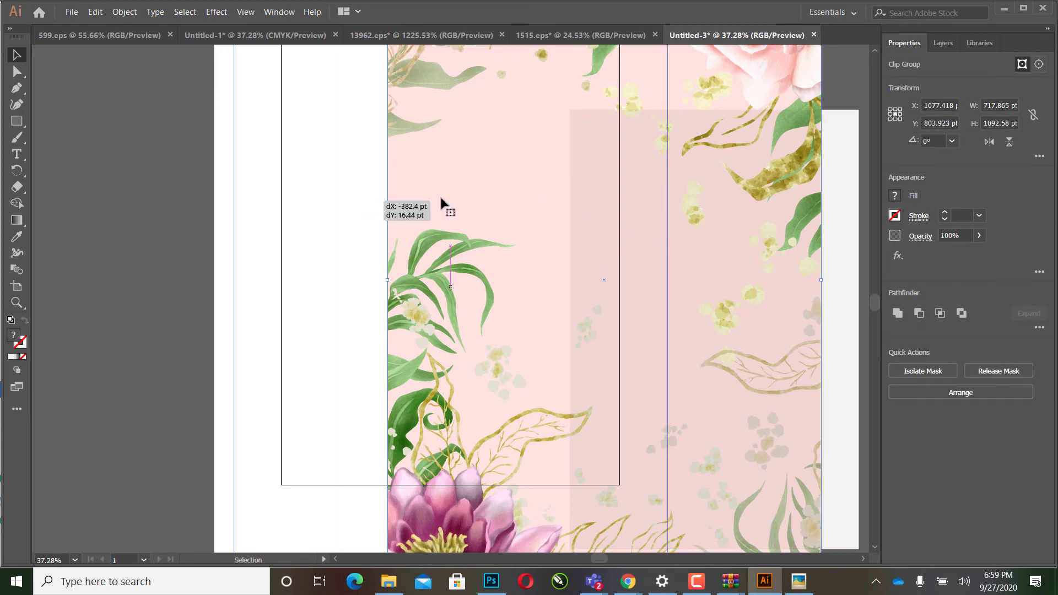
# Step: Isolate the floral background clipping group for editing
pyautogui.rightClick(403, 205)
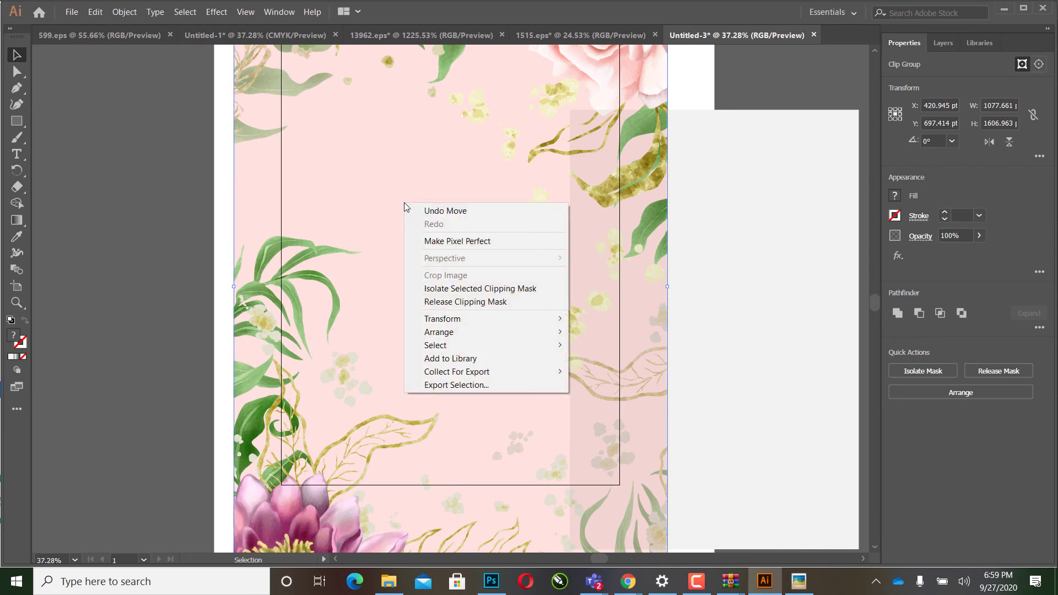
pyautogui.click(385, 204)
pyautogui.rightClick(384, 200)
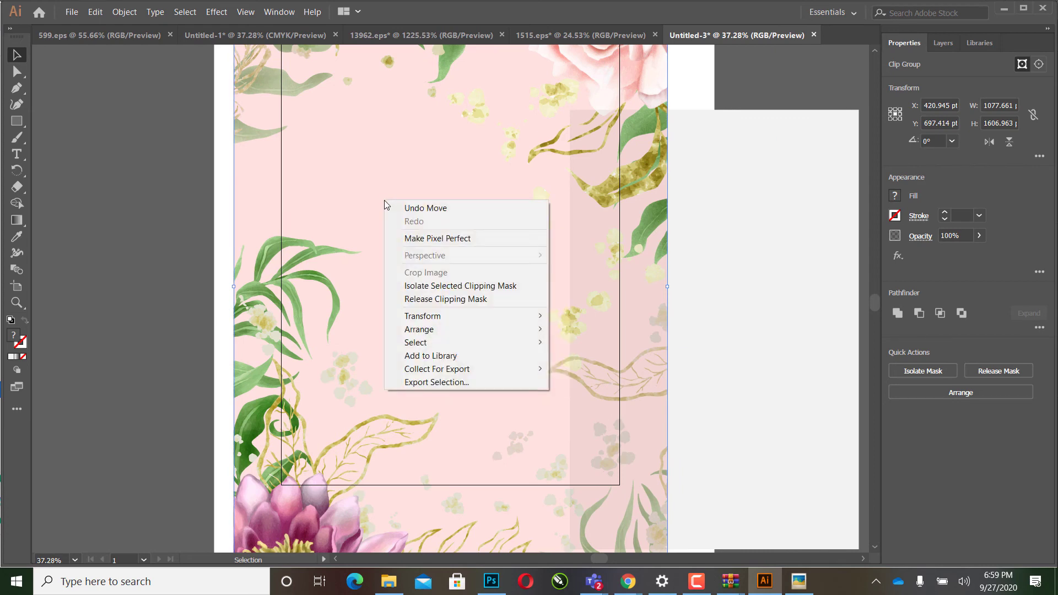
pyautogui.click(327, 256)
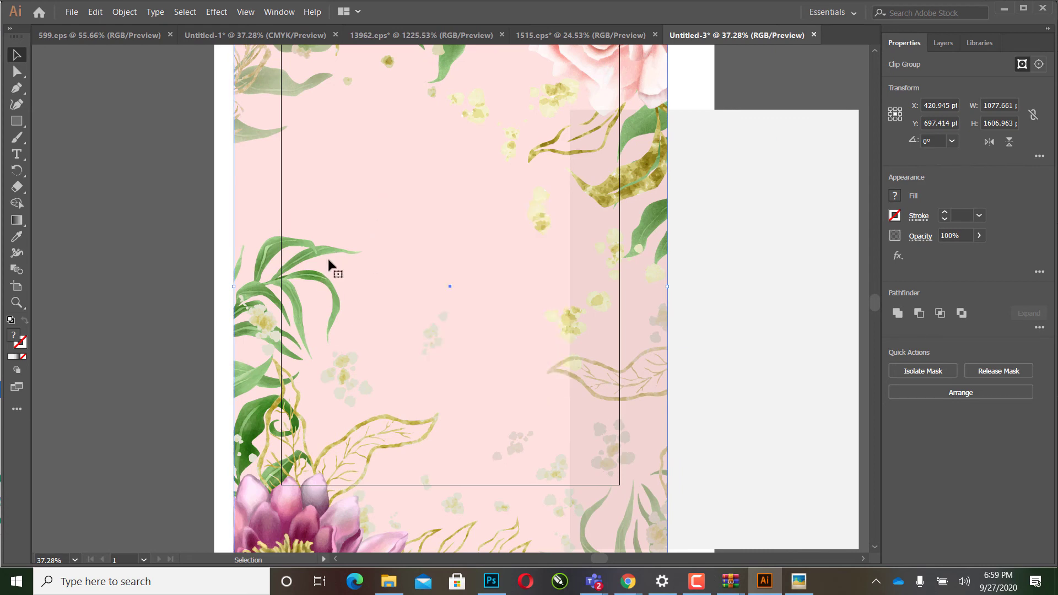
pyautogui.doubleClick(327, 256)
# Step: Drag the lotus and leaf artwork left, mostly off the artboard, then select the pink background
pyautogui.click(354, 256)
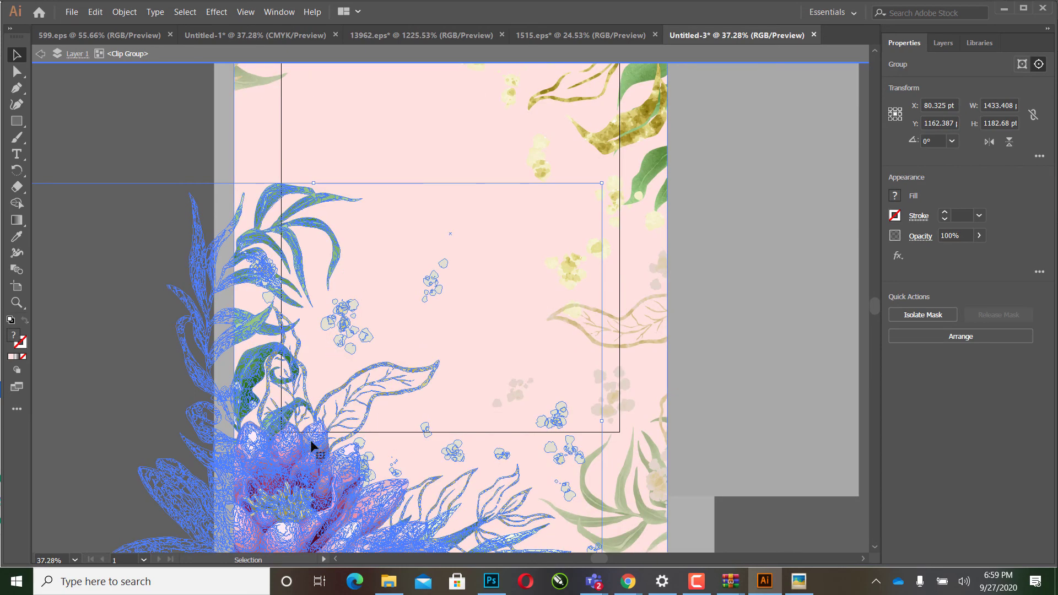
pyautogui.scroll(1, 309, 455)
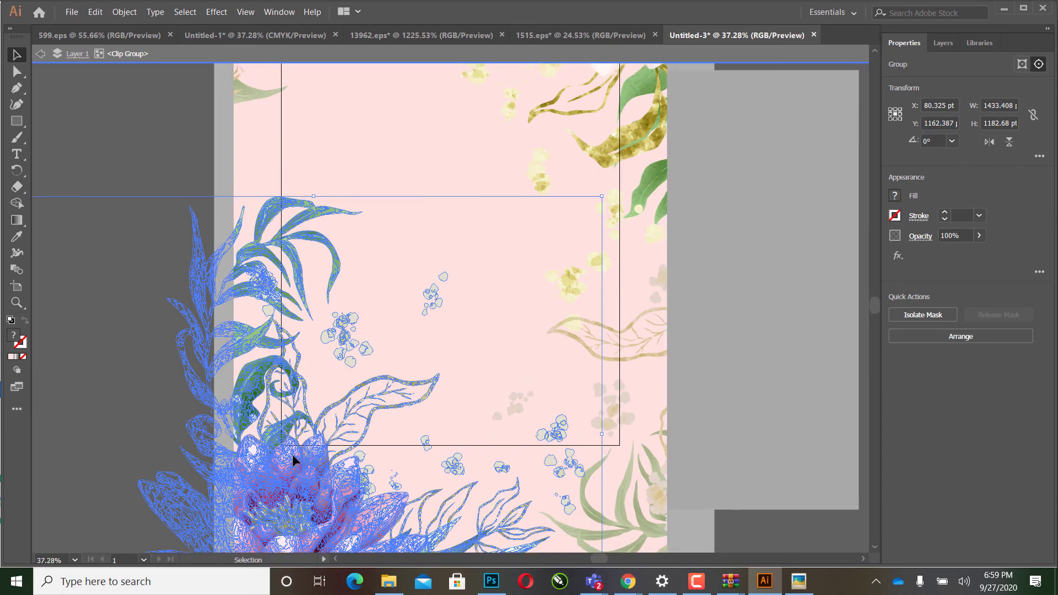
pyautogui.moveTo(293, 459); pyautogui.dragTo(282, 379)
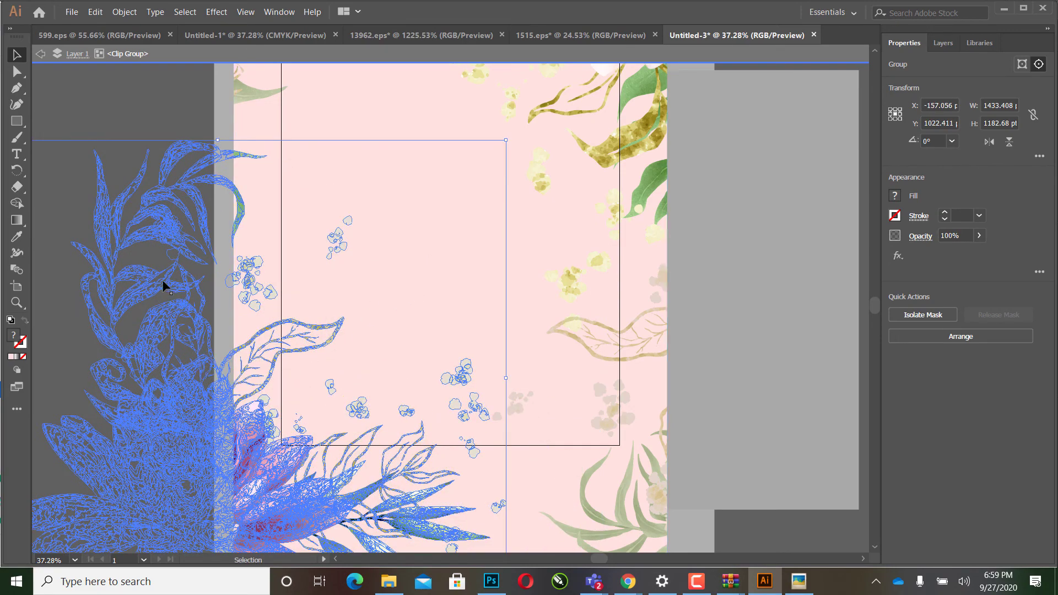
pyautogui.moveTo(162, 279); pyautogui.dragTo(93, 301)
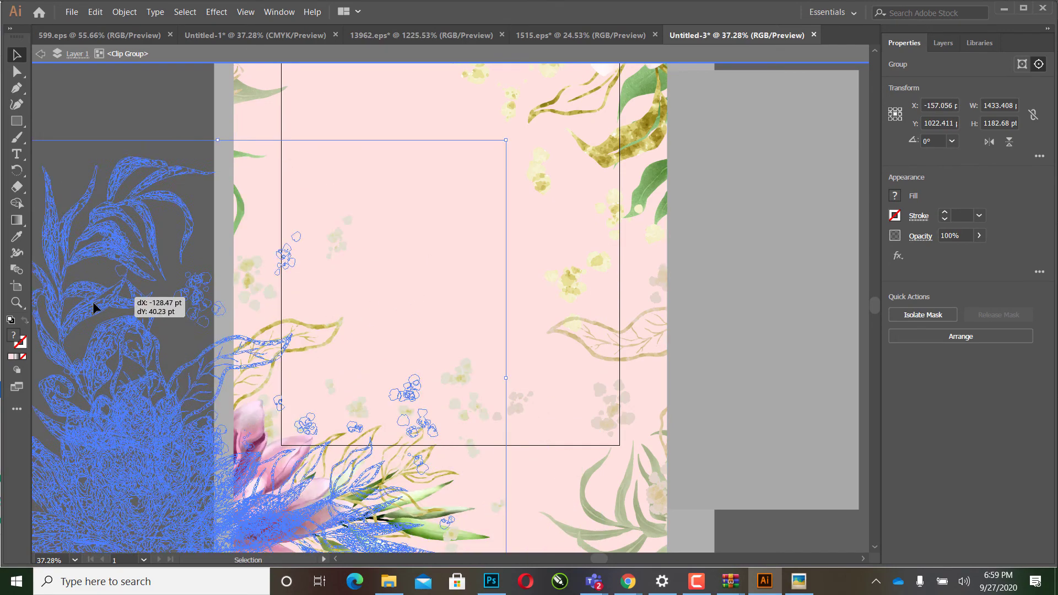
pyautogui.click(453, 239)
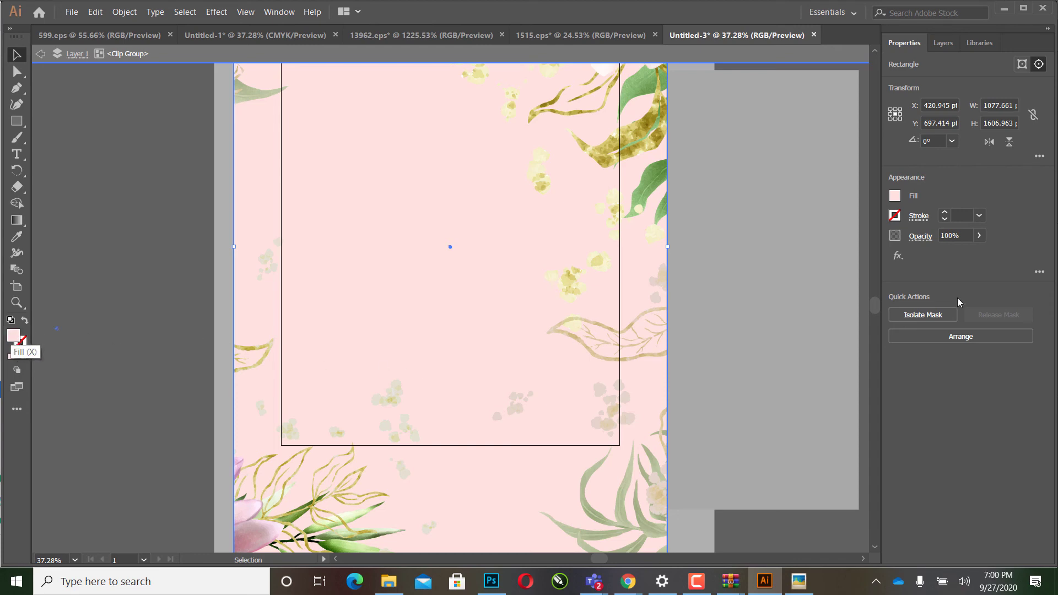
# Step: Fill the background with deep red A82D24, then change it to pale cream F7EEC9
pyautogui.doubleClick(13, 335)
pyautogui.write('A82D24')
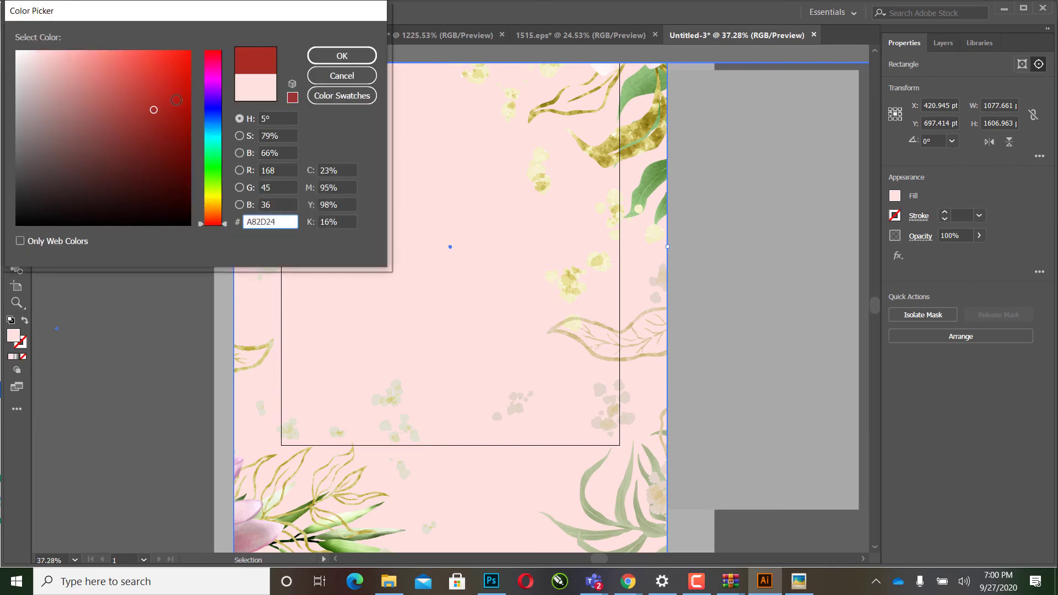
pyautogui.click(342, 56)
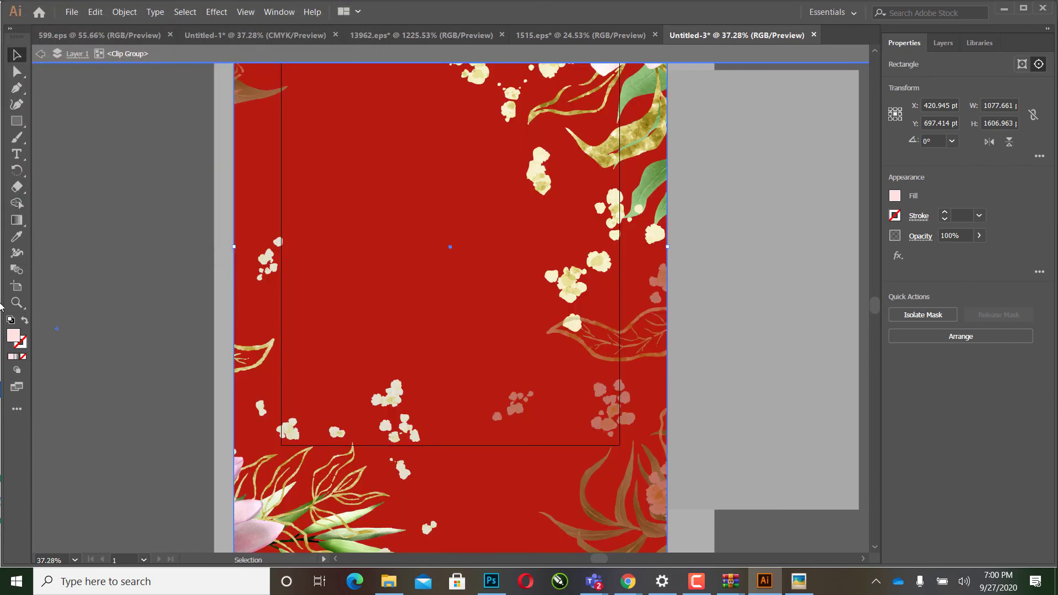
pyautogui.doubleClick(14, 335)
pyautogui.click(213, 197)
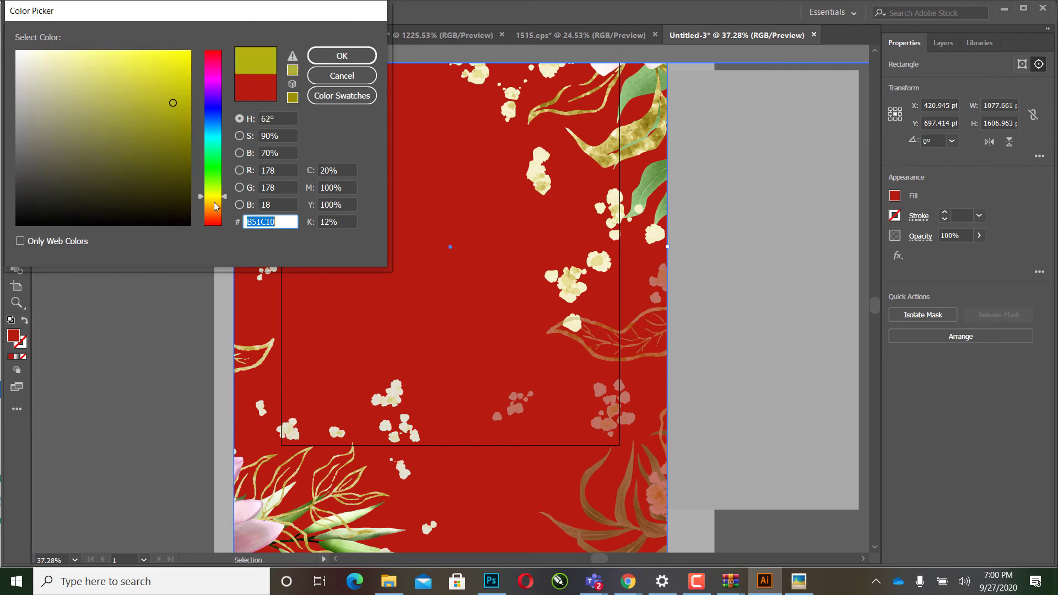
pyautogui.moveTo(98, 75); pyautogui.dragTo(48, 55)
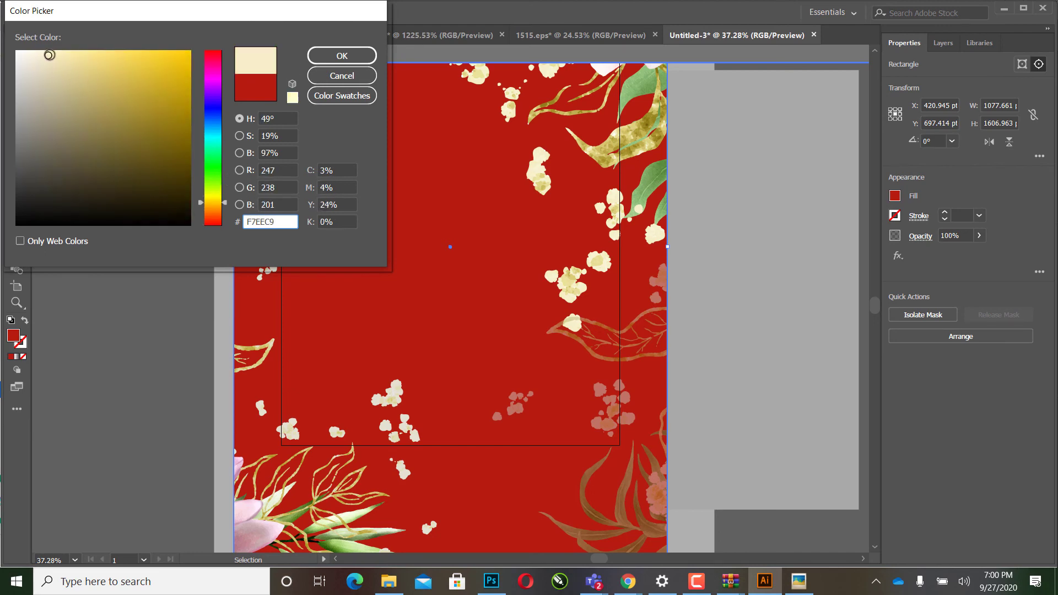
pyautogui.click(343, 57)
# Step: Move the lotus and faded leaf artwork back onto the cream artboard
pyautogui.moveTo(259, 485); pyautogui.dragTo(465, 406)
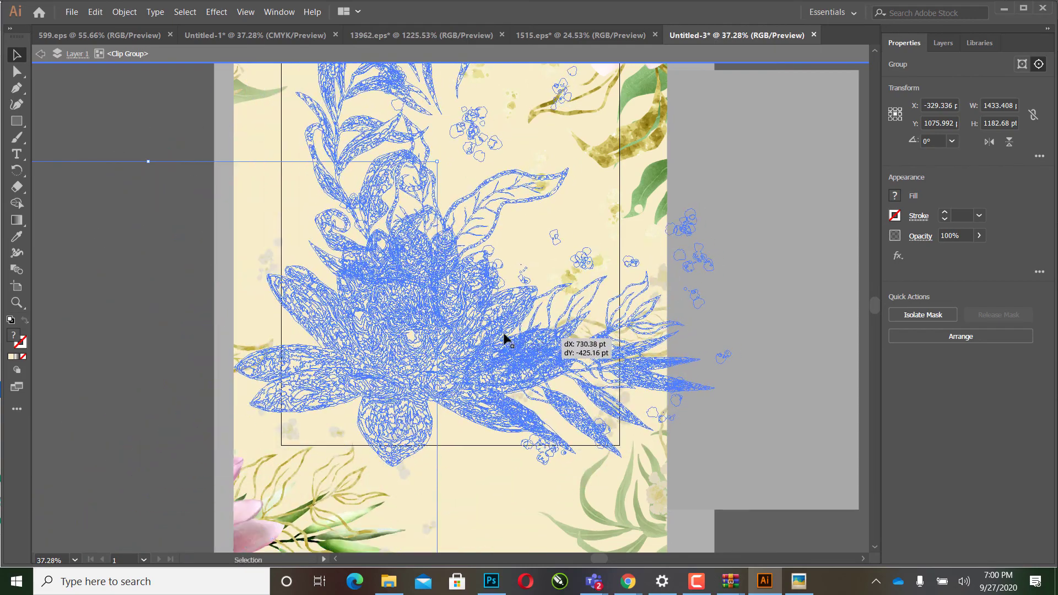
pyautogui.moveTo(465, 406); pyautogui.dragTo(419, 337)
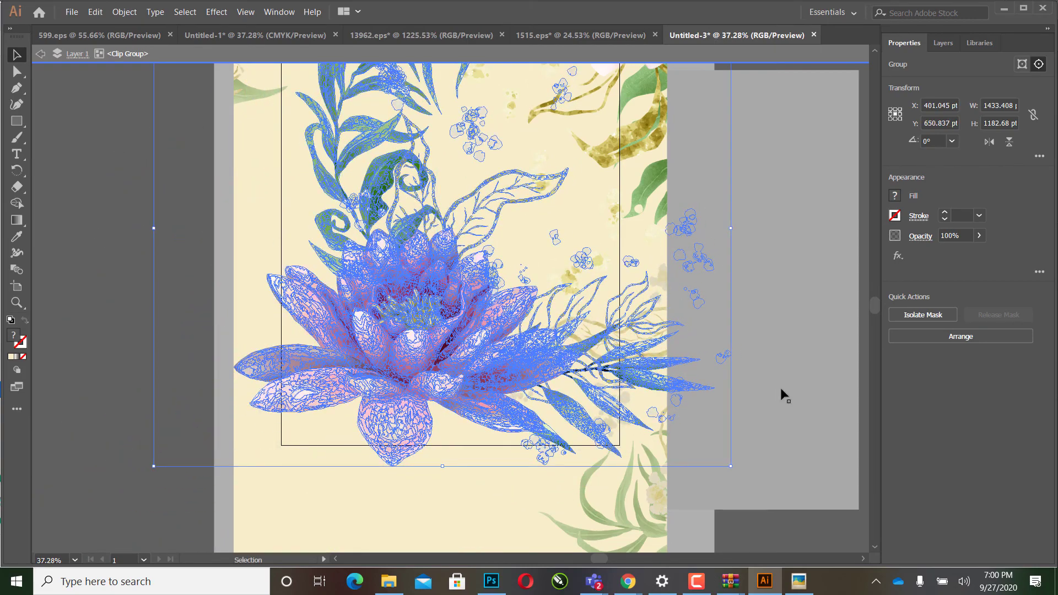
pyautogui.click(780, 385)
pyautogui.click(440, 360)
pyautogui.rightClick(435, 352)
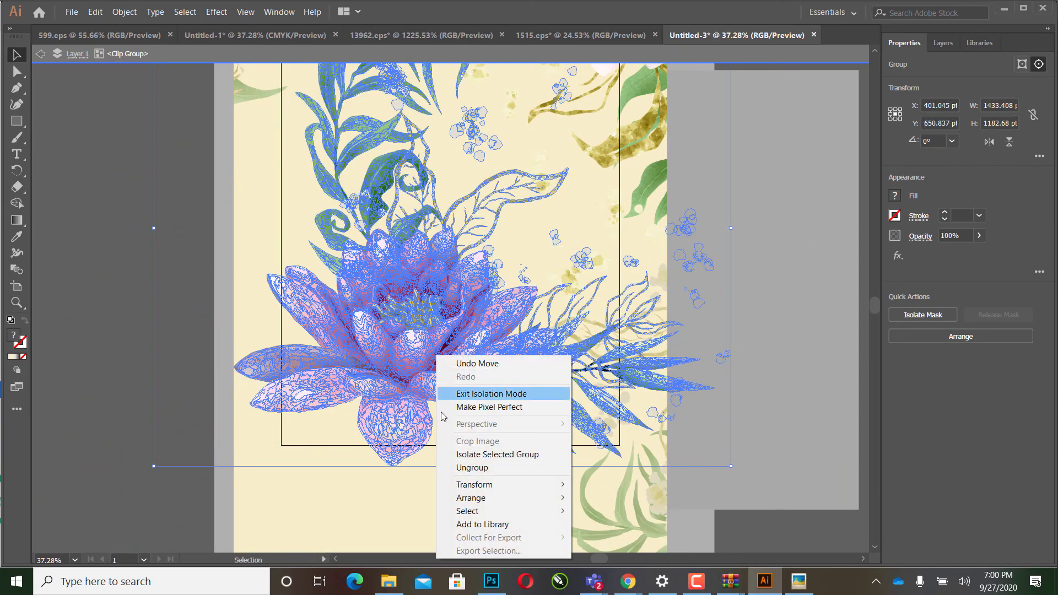
pyautogui.press('Escape')
pyautogui.click(707, 388)
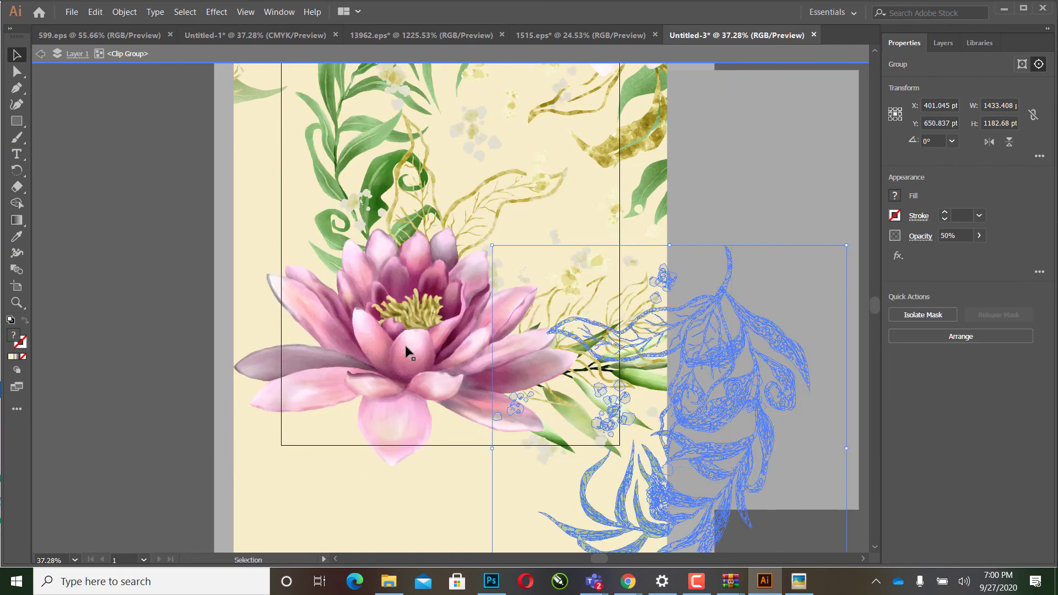
pyautogui.moveTo(405, 343); pyautogui.dragTo(177, 375)
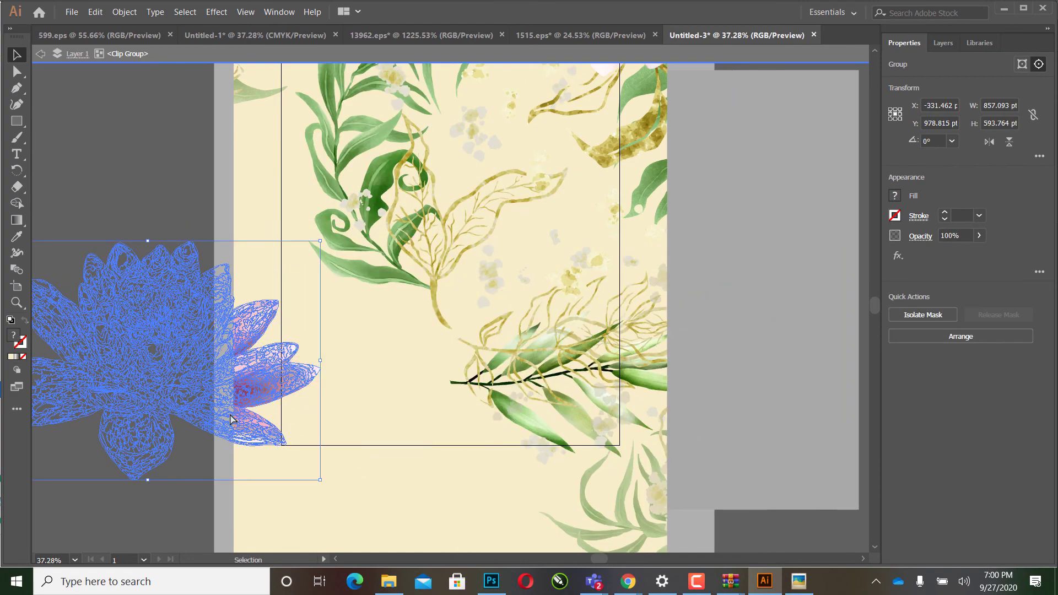
pyautogui.moveTo(231, 420); pyautogui.dragTo(388, 419)
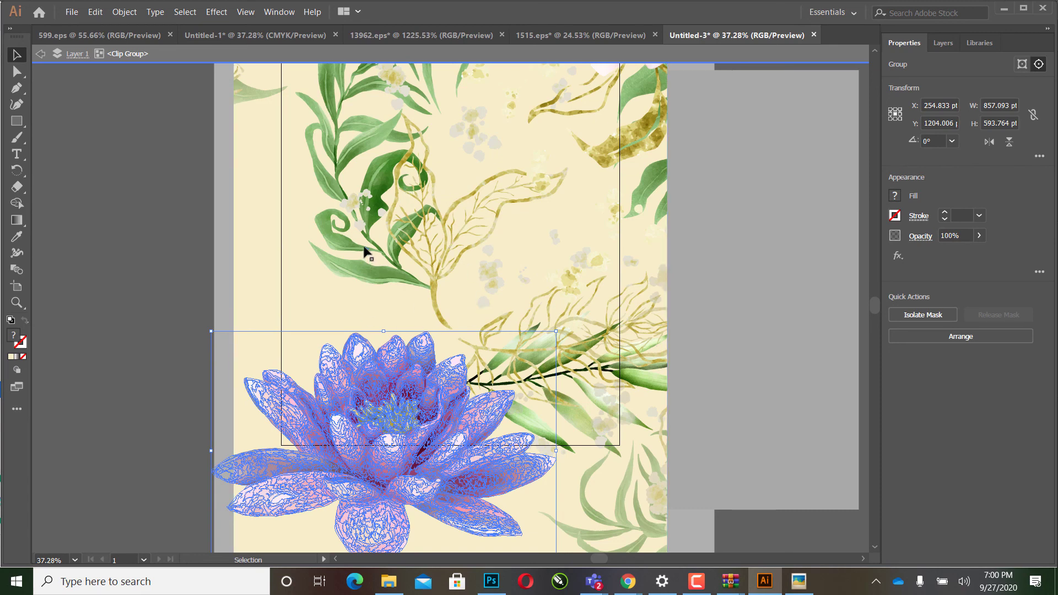
# Step: Delete the leafy spray above the lotus, raise the lotus, and exit isolation mode
pyautogui.click(365, 275)
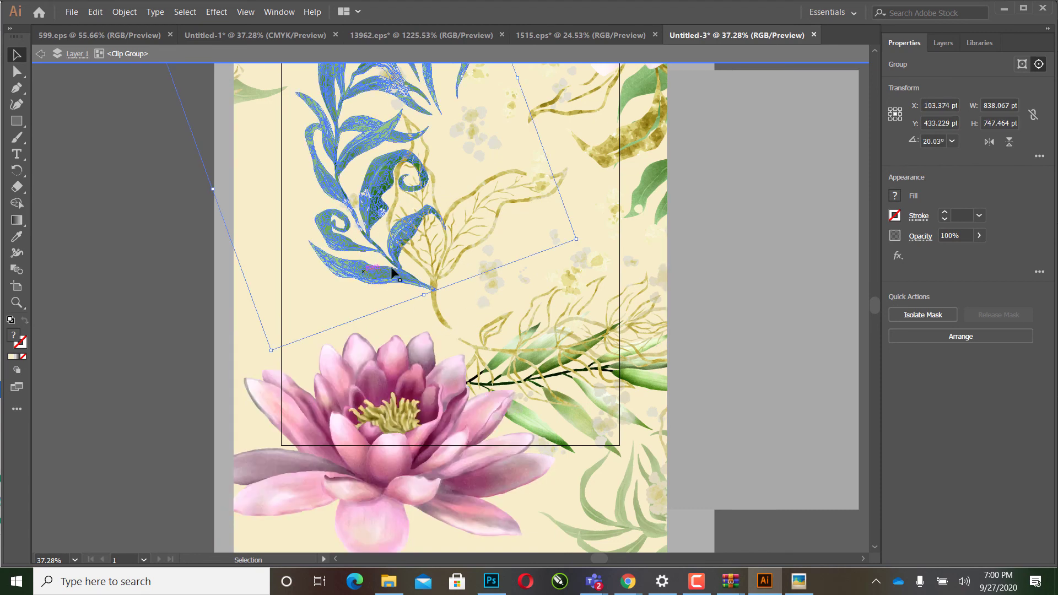
pyautogui.press('Delete')
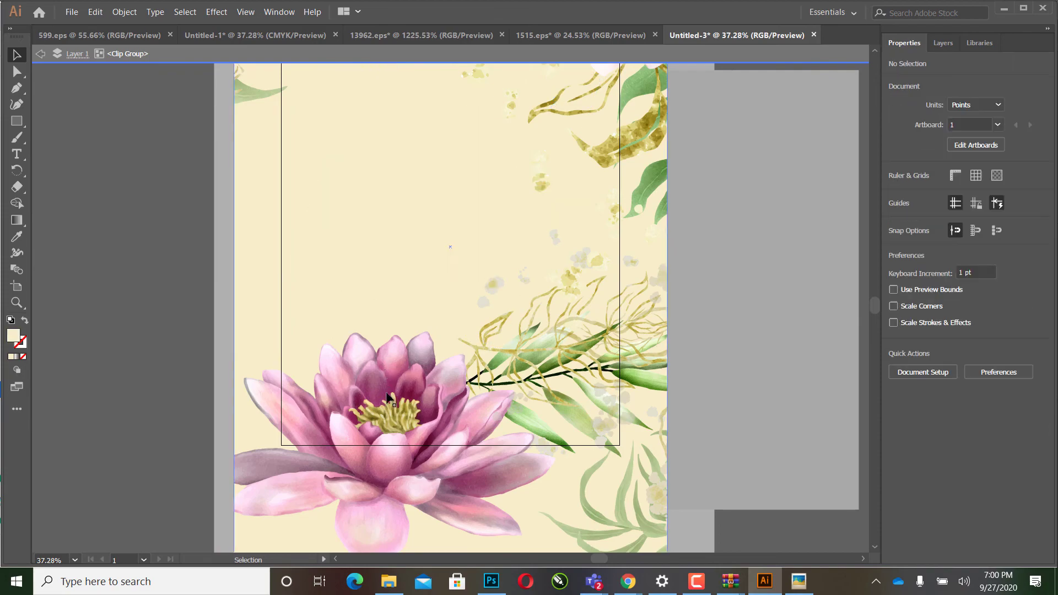
pyautogui.moveTo(424, 392); pyautogui.dragTo(371, 254)
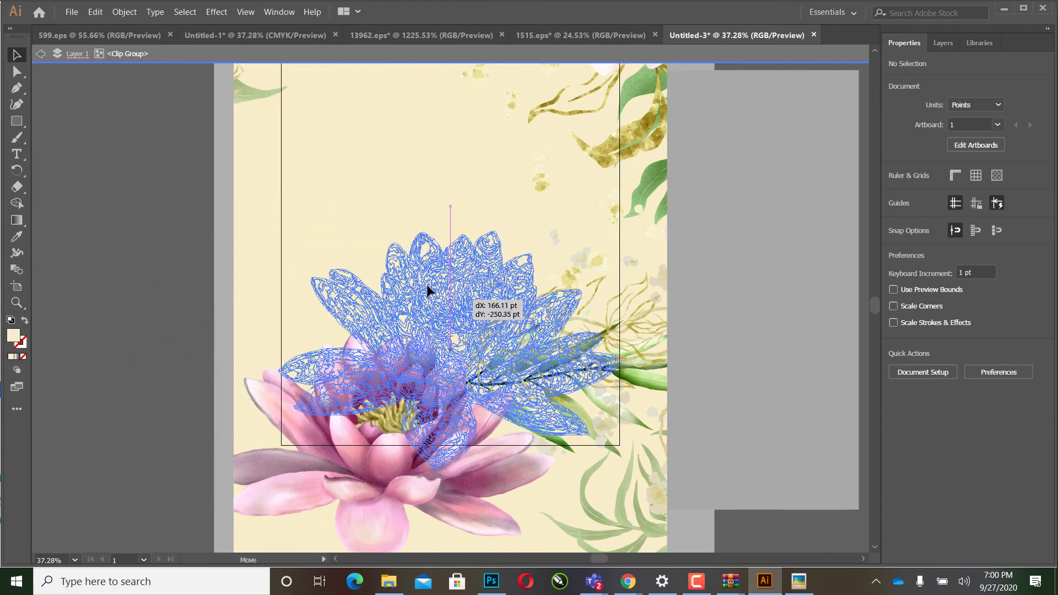
pyautogui.moveTo(371, 255); pyautogui.dragTo(384, 261)
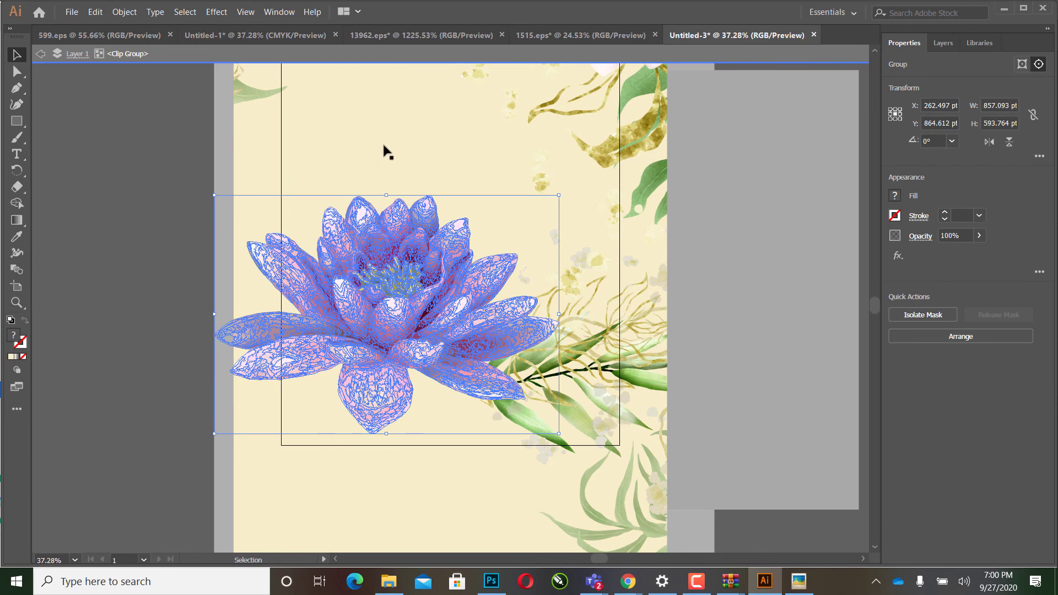
pyautogui.rightClick(375, 243)
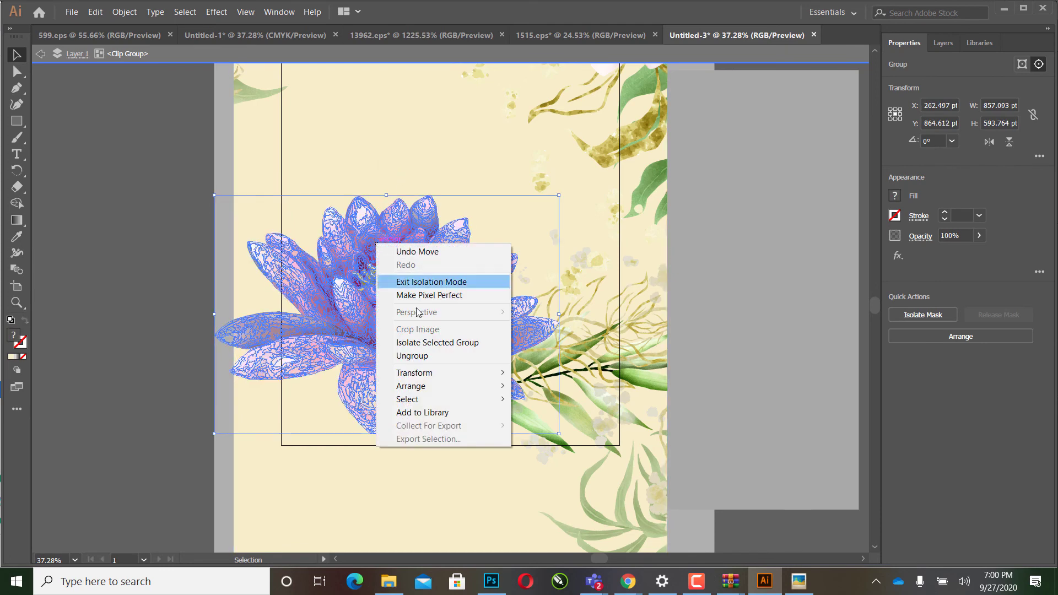
pyautogui.click(433, 356)
pyautogui.click(207, 209)
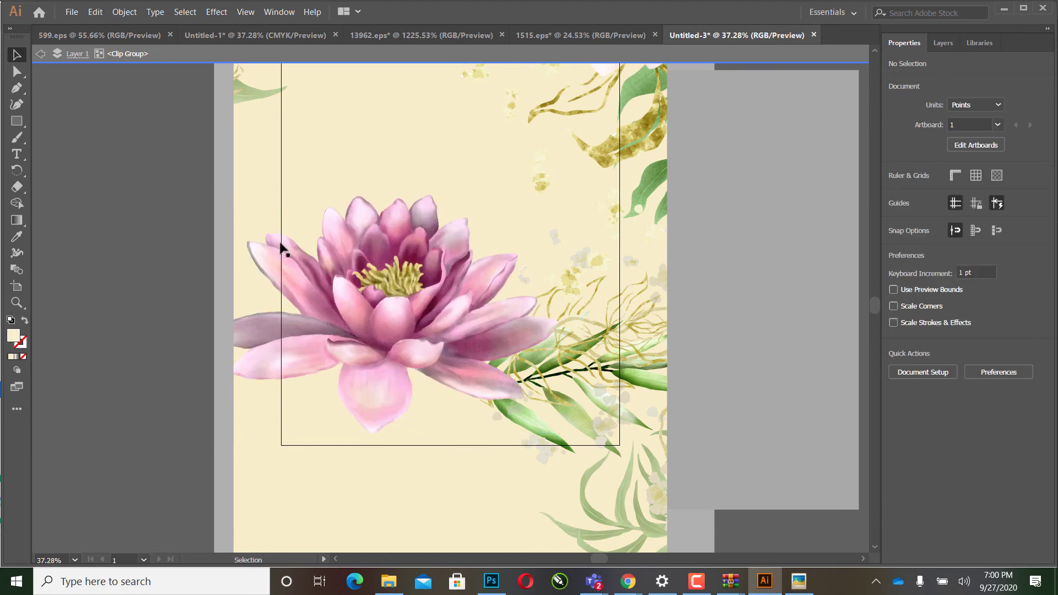
# Step: Move a small petal piece below the lotus and glance at the 1515.eps reference
pyautogui.click(344, 300)
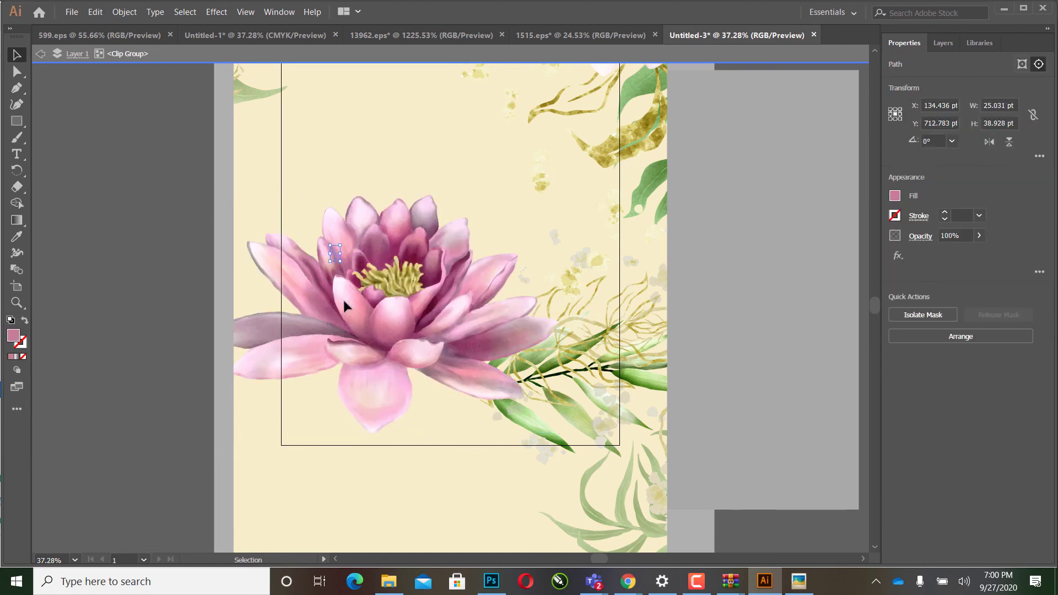
pyautogui.moveTo(343, 301); pyautogui.dragTo(385, 397)
pyautogui.moveTo(420, 471)
pyautogui.mouseDown()
pyautogui.moveTo(368, 392)
pyautogui.moveTo(364, 349)
pyautogui.moveTo(427, 320)
pyautogui.mouseUp()
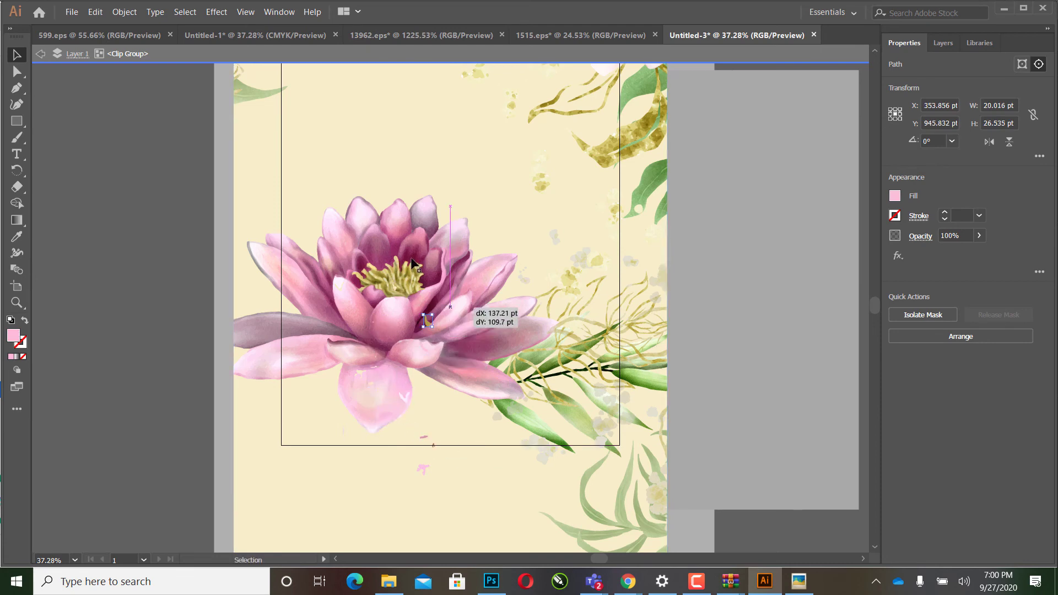
pyautogui.click(545, 37)
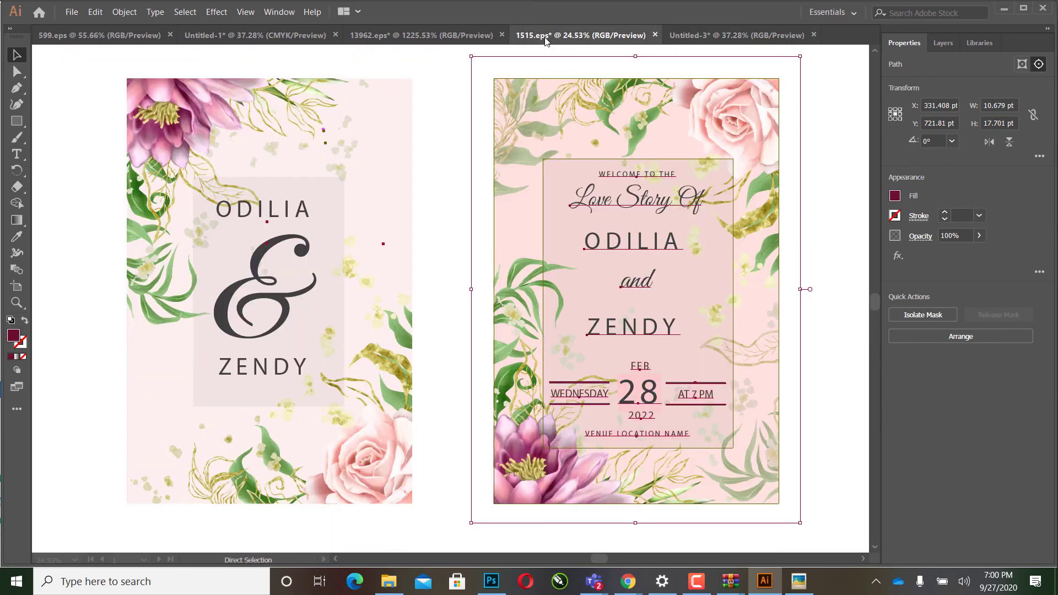
pyautogui.click(696, 36)
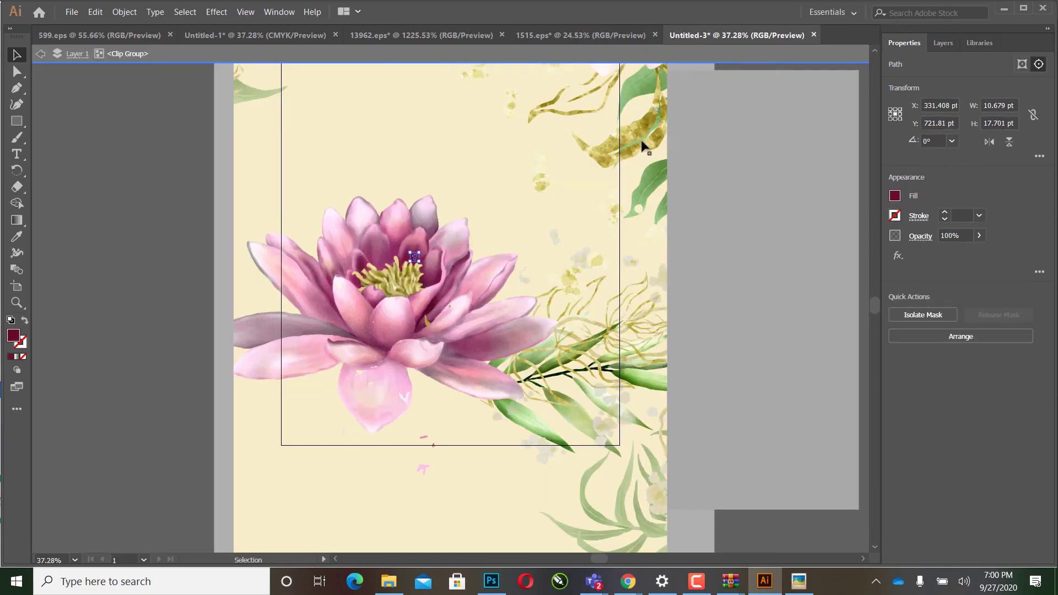
# Step: Drag the rose cluster into place in Untitled-3 and copy it
pyautogui.moveTo(630, 112)
pyautogui.mouseDown()
pyautogui.moveTo(644, 153)
pyautogui.moveTo(678, 130)
pyautogui.moveTo(652, 136)
pyautogui.mouseUp()
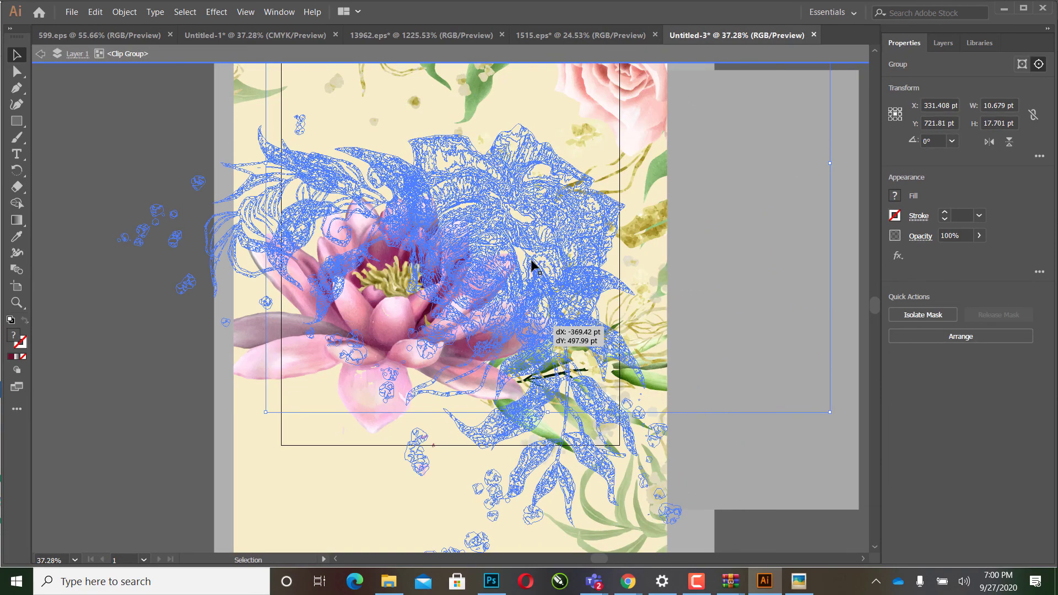
pyautogui.moveTo(585, 187); pyautogui.dragTo(717, 219)
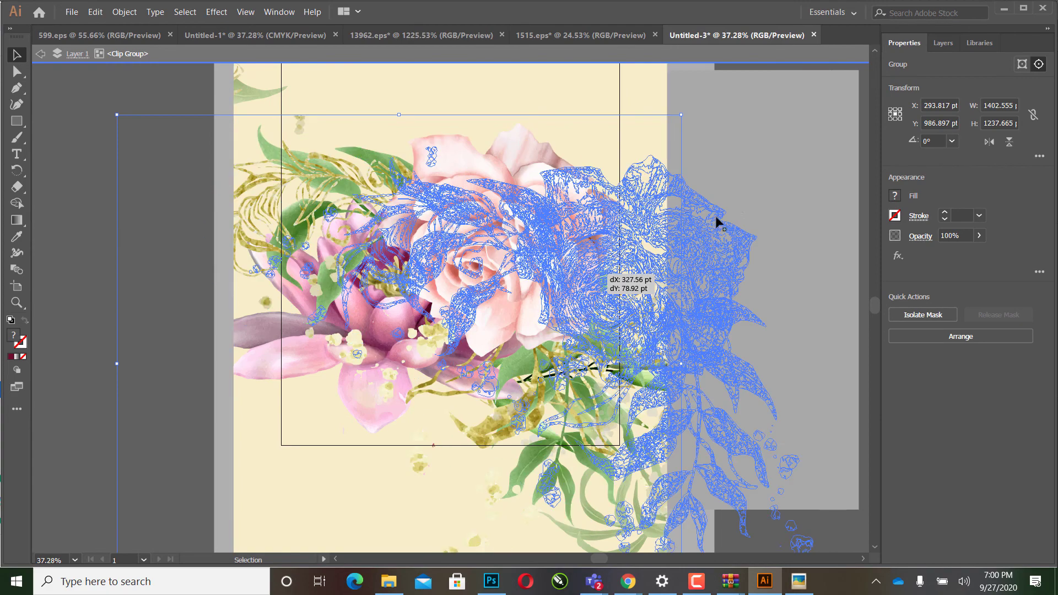
pyautogui.moveTo(768, 183); pyautogui.dragTo(768, 183)
pyautogui.moveTo(627, 255); pyautogui.dragTo(624, 256)
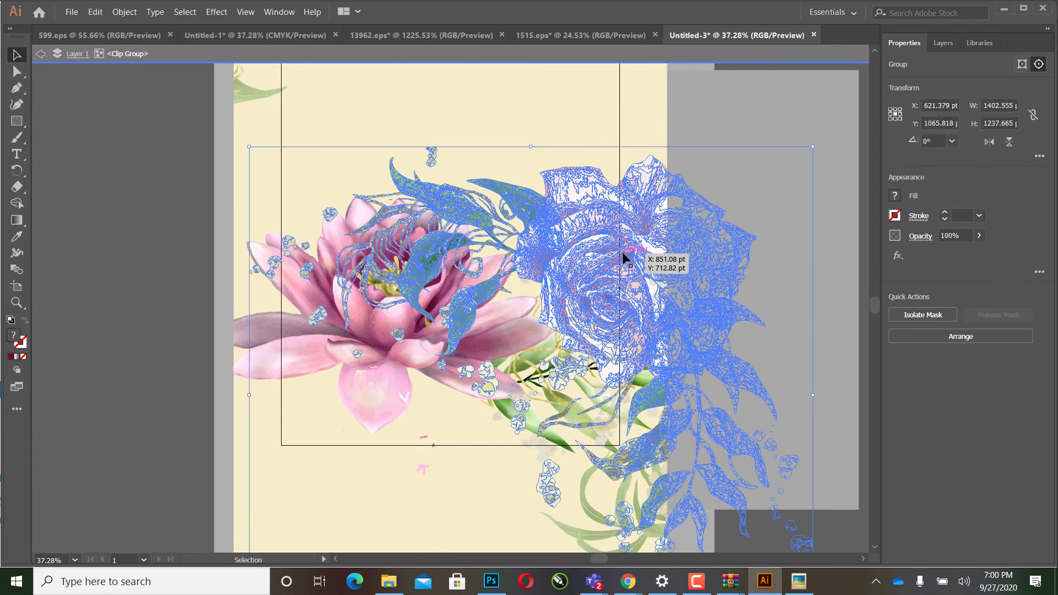
pyautogui.press('ctrl')
pyautogui.click(95, 12)
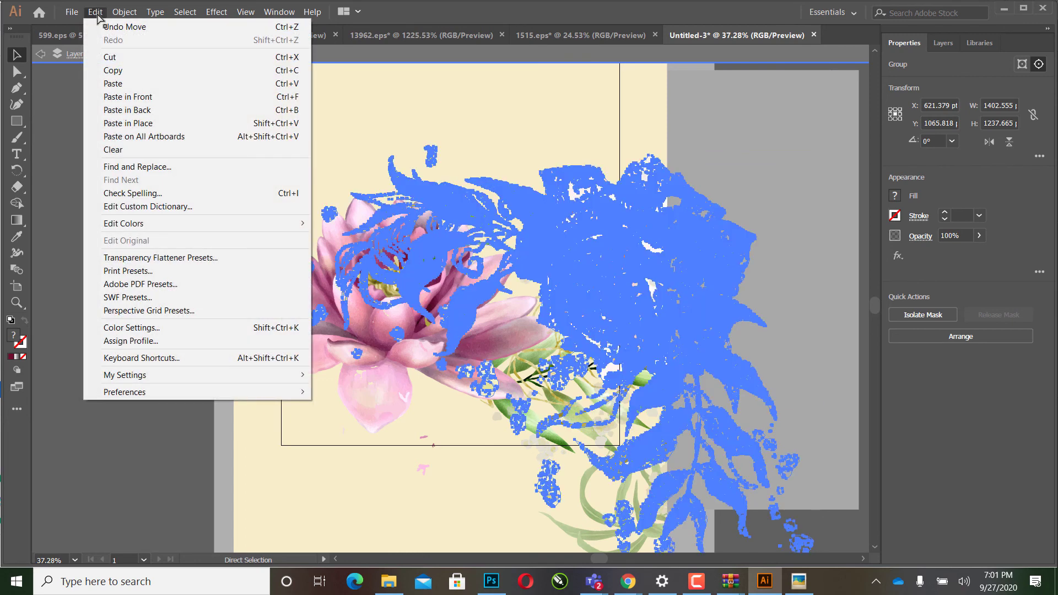
pyautogui.click(105, 71)
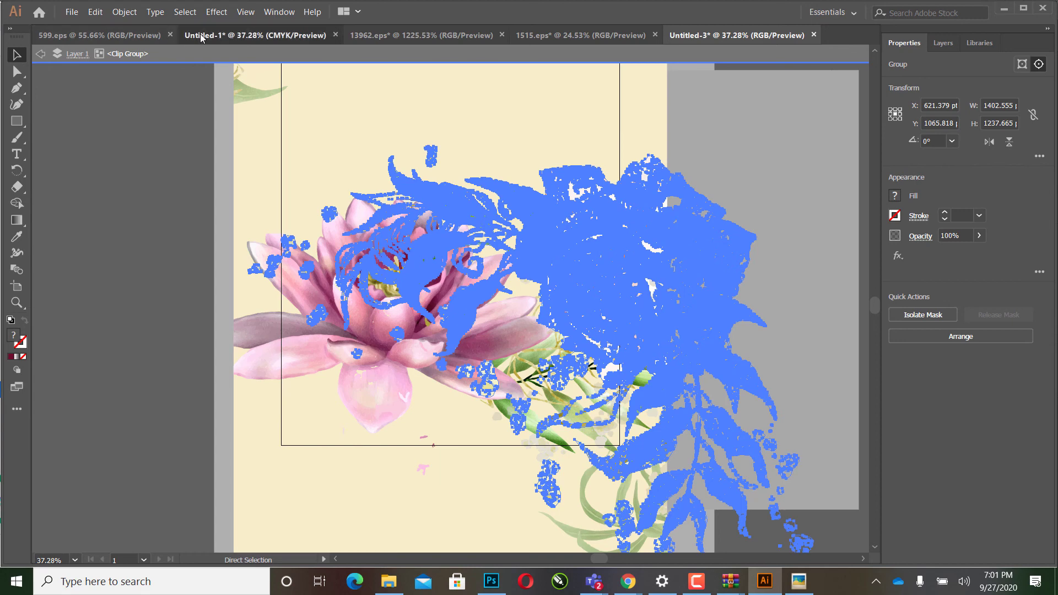
# Step: In Untitled-1, delete the social media icons and paste the copied rose cluster
pyautogui.click(255, 34)
pyautogui.moveTo(283, 210); pyautogui.dragTo(557, 381)
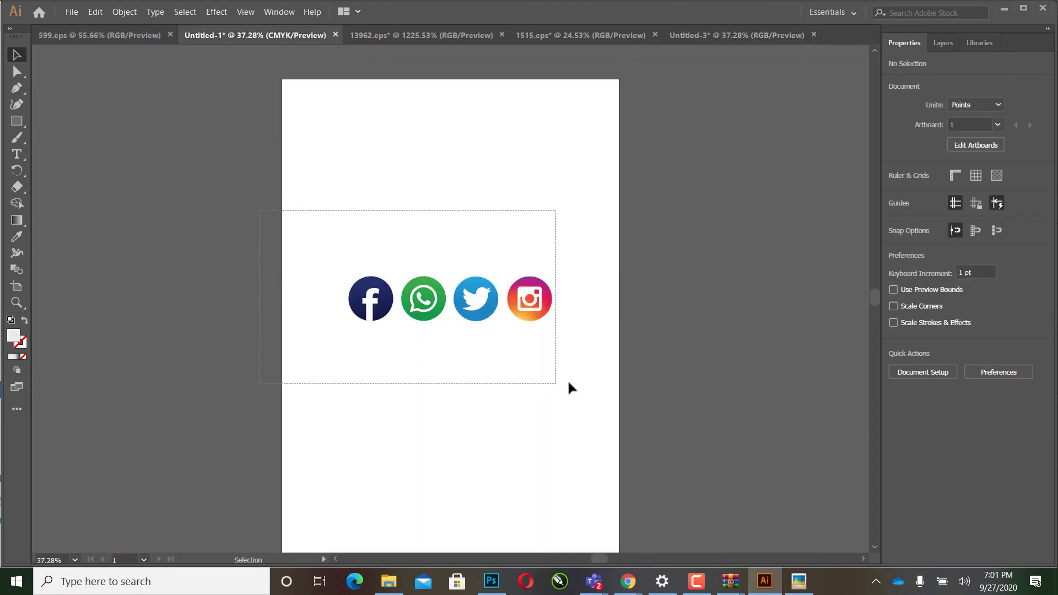
pyautogui.press('Delete')
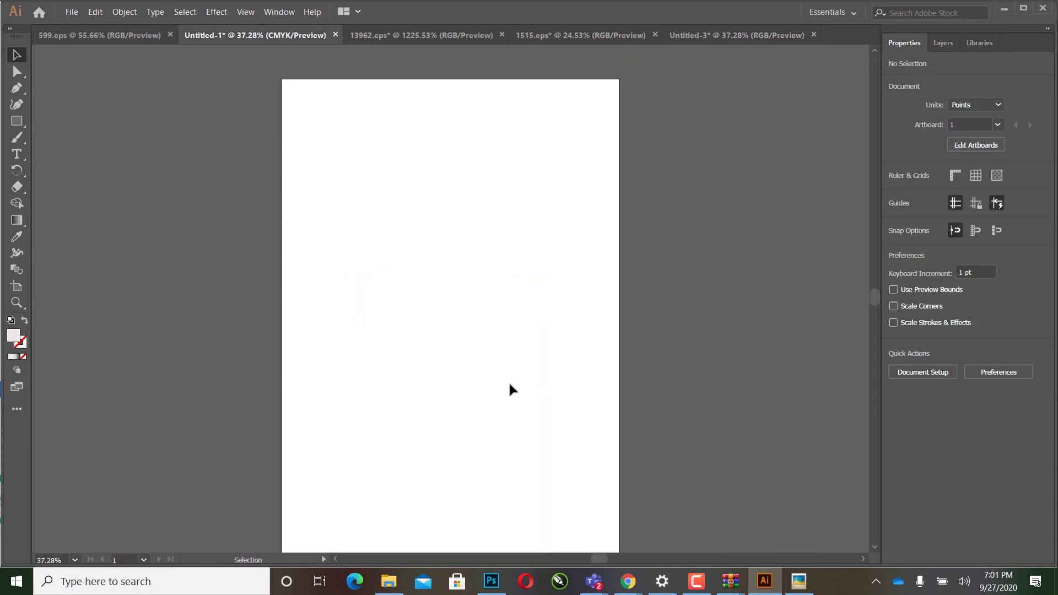
pyautogui.press('a')
pyautogui.press('v')
pyautogui.hotkey('ctrl', 'v')
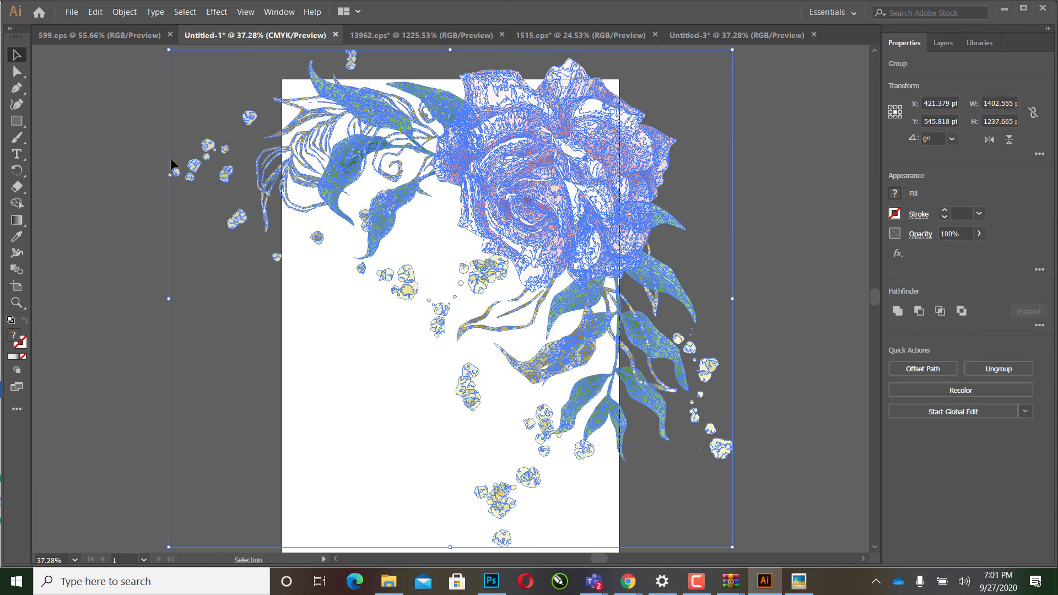
# Step: Ungroup the pasted rose cluster and inspect the gold dots group at upper left
pyautogui.click(145, 163)
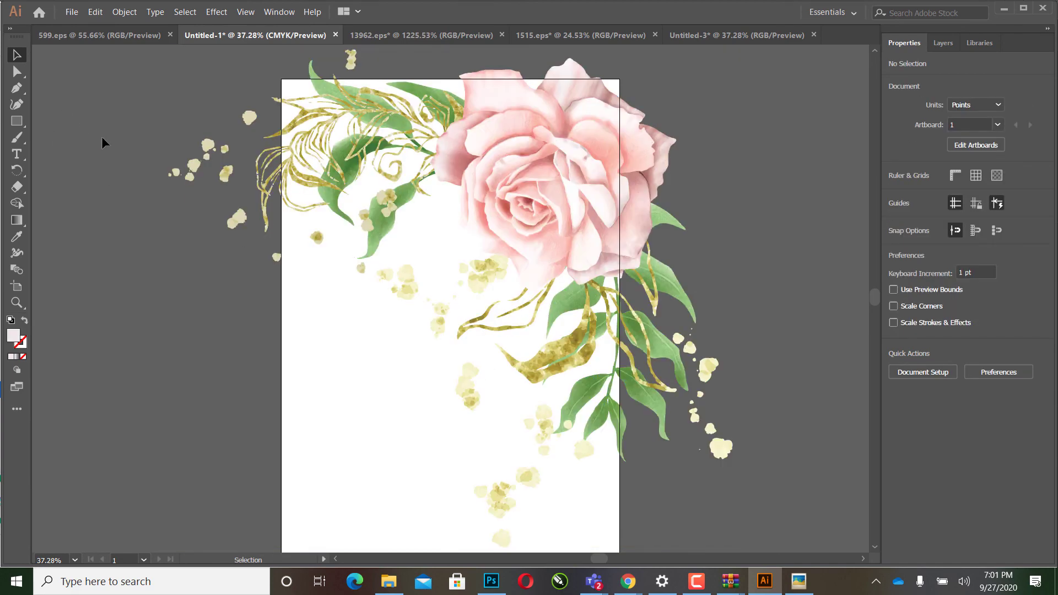
pyautogui.click(194, 163)
pyautogui.rightClick(194, 163)
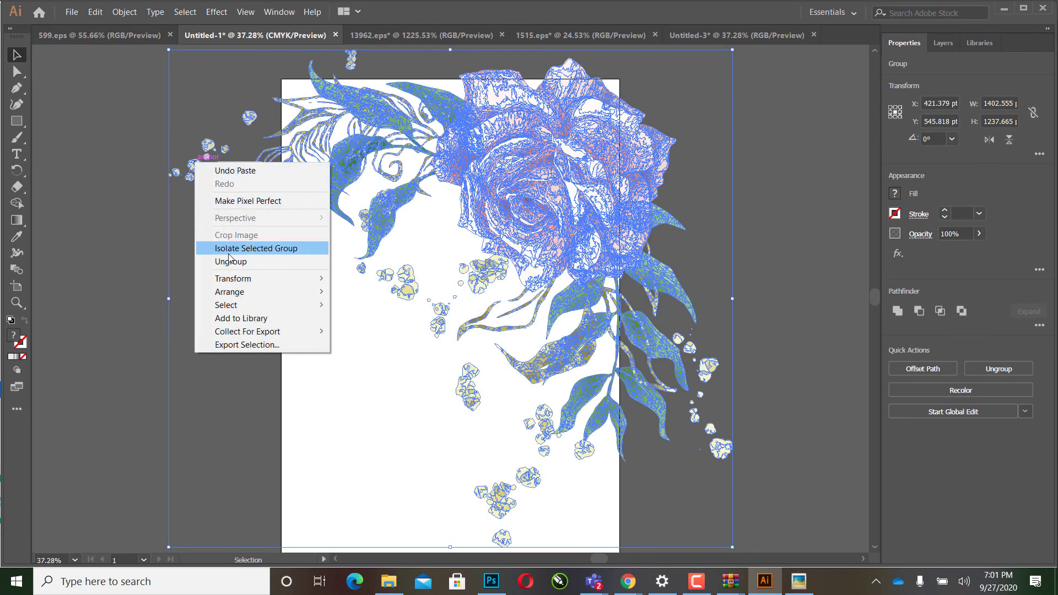
pyautogui.click(231, 261)
pyautogui.click(213, 165)
pyautogui.click(248, 120)
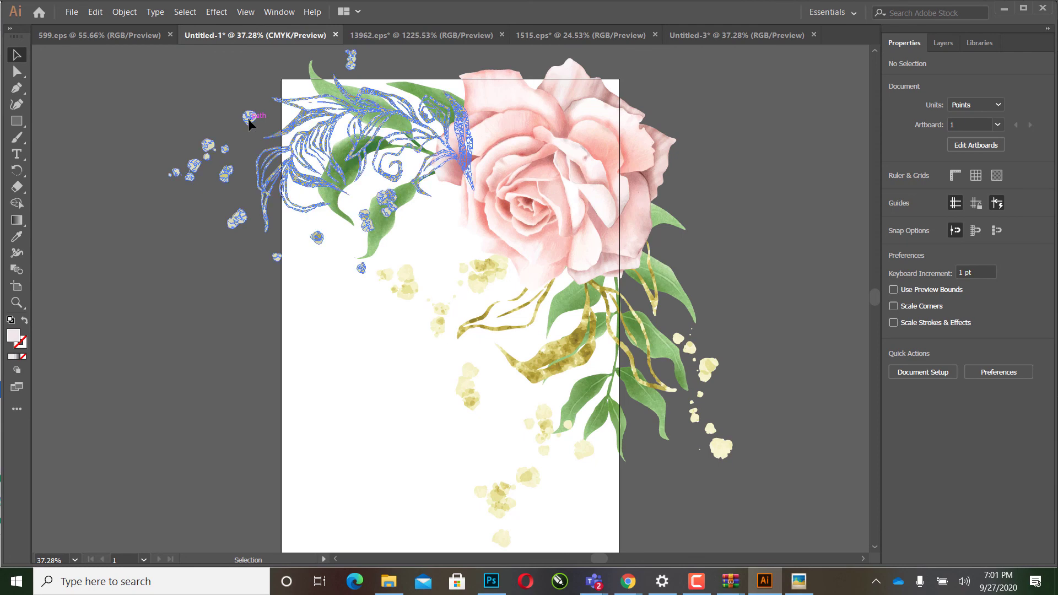
pyautogui.rightClick(248, 121)
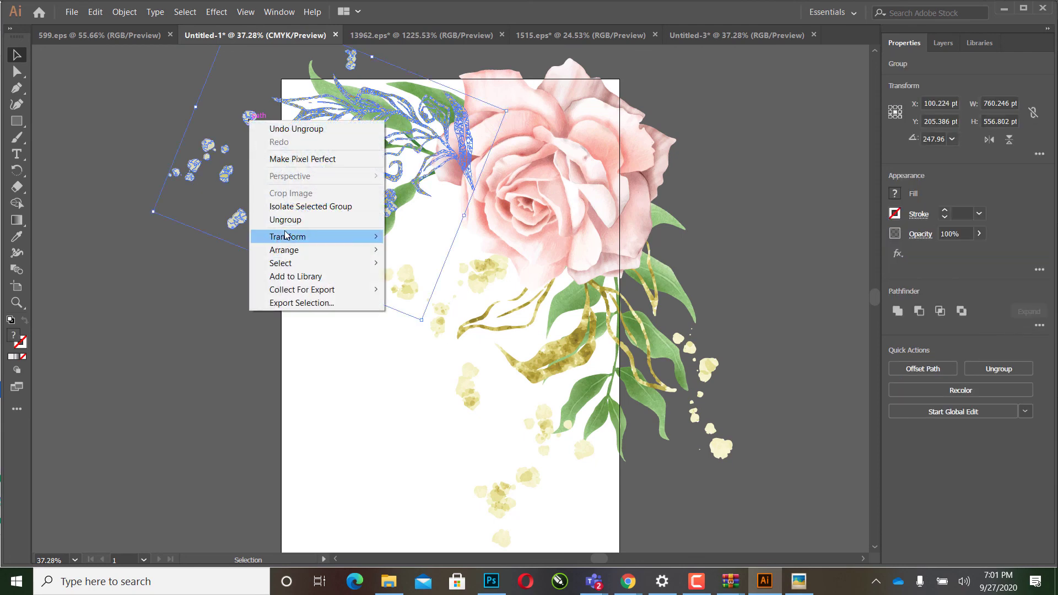
pyautogui.click(205, 262)
pyautogui.click(206, 166)
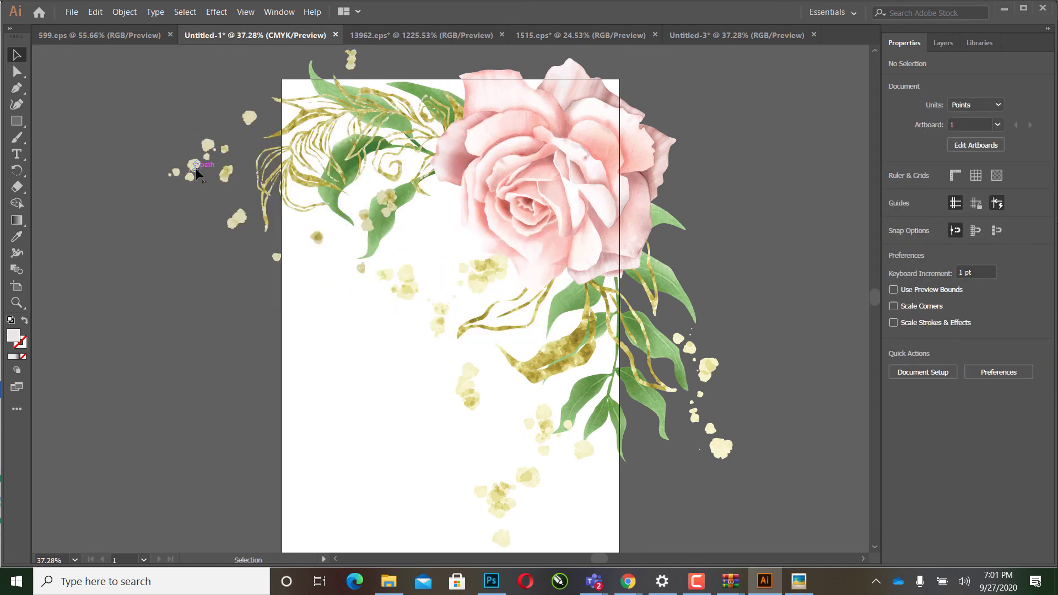
# Step: Delete the stray gold dots left of the page
pyautogui.click(193, 168)
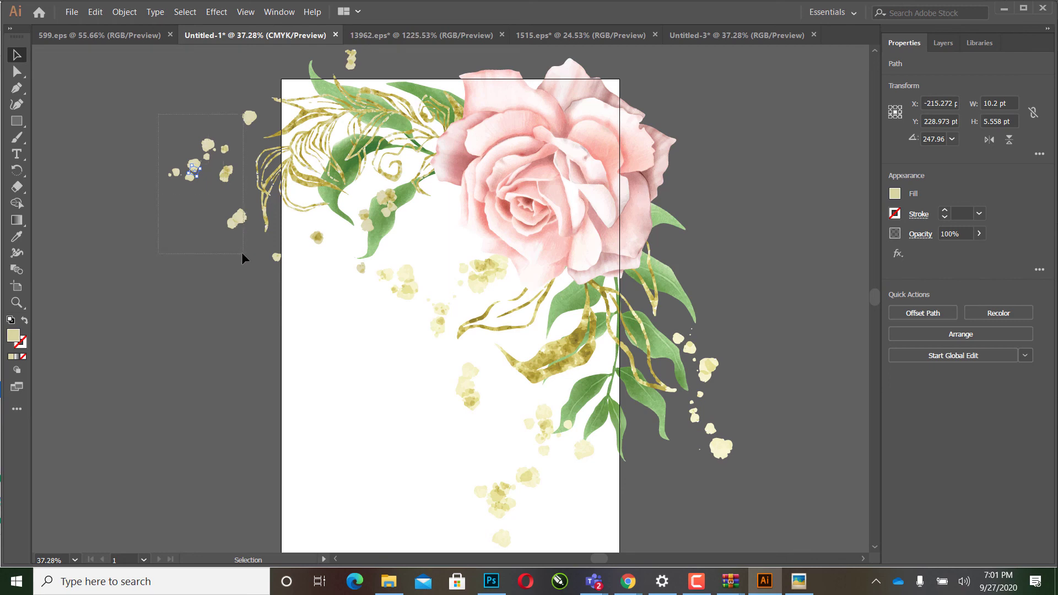
pyautogui.moveTo(244, 251); pyautogui.dragTo(242, 252)
pyautogui.press('Delete')
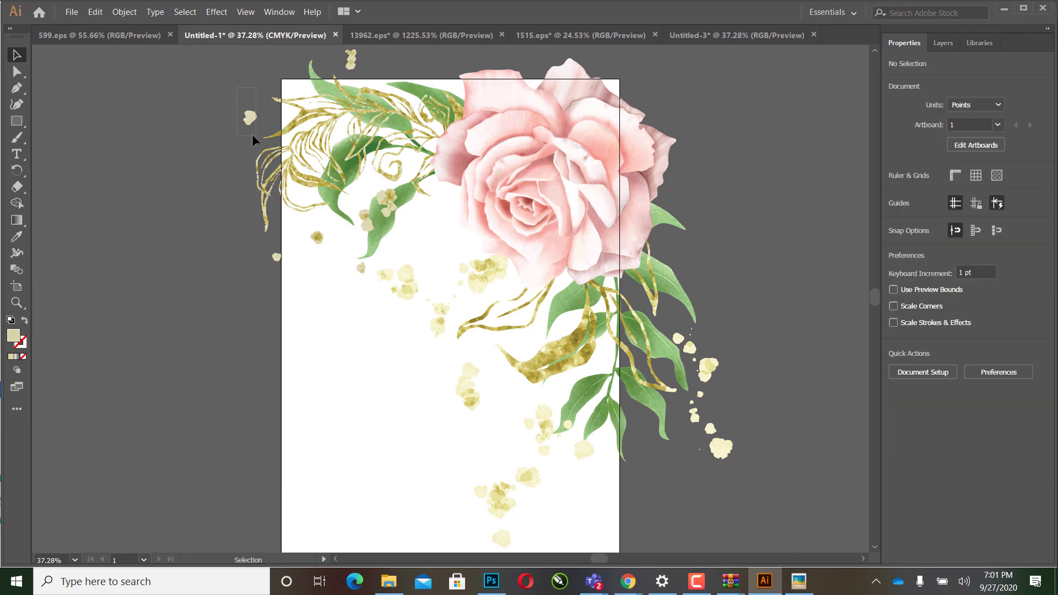
pyautogui.click(250, 118)
pyautogui.press('Delete')
pyautogui.moveTo(333, 245); pyautogui.dragTo(332, 249)
pyautogui.press('Delete')
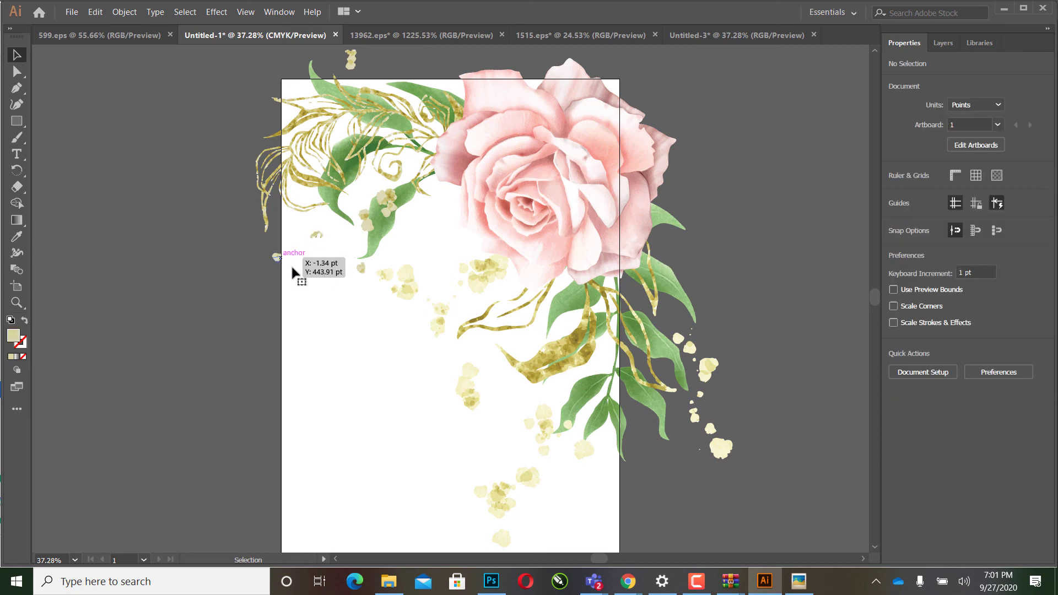
# Step: Ungroup the lower spray of gold dots and leaves, selecting a dot below the rose
pyautogui.click(276, 257)
pyautogui.click(359, 263)
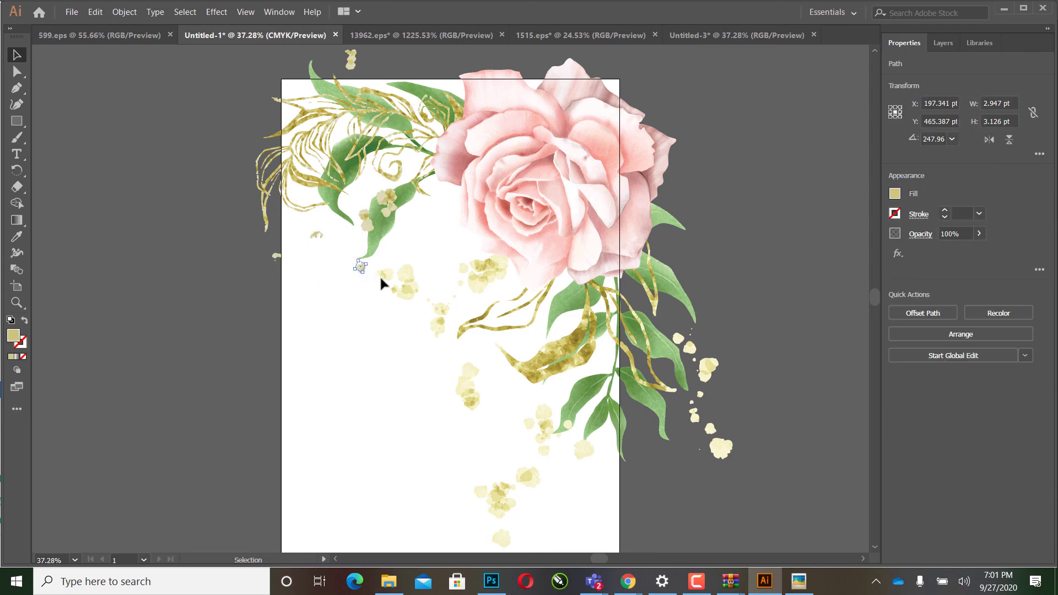
pyautogui.click(403, 277)
pyautogui.rightClick(511, 304)
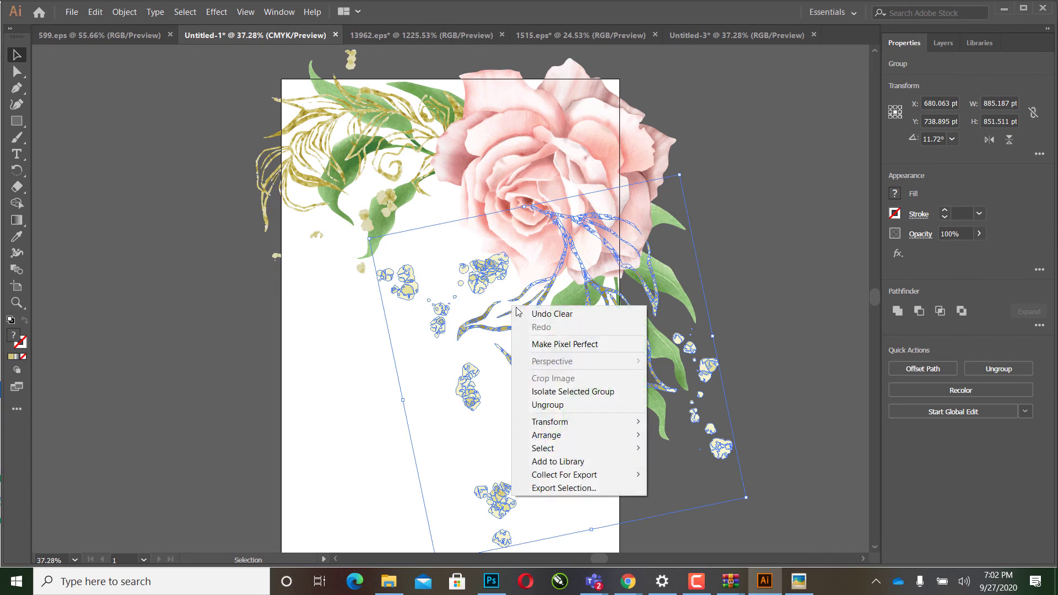
pyautogui.click(549, 405)
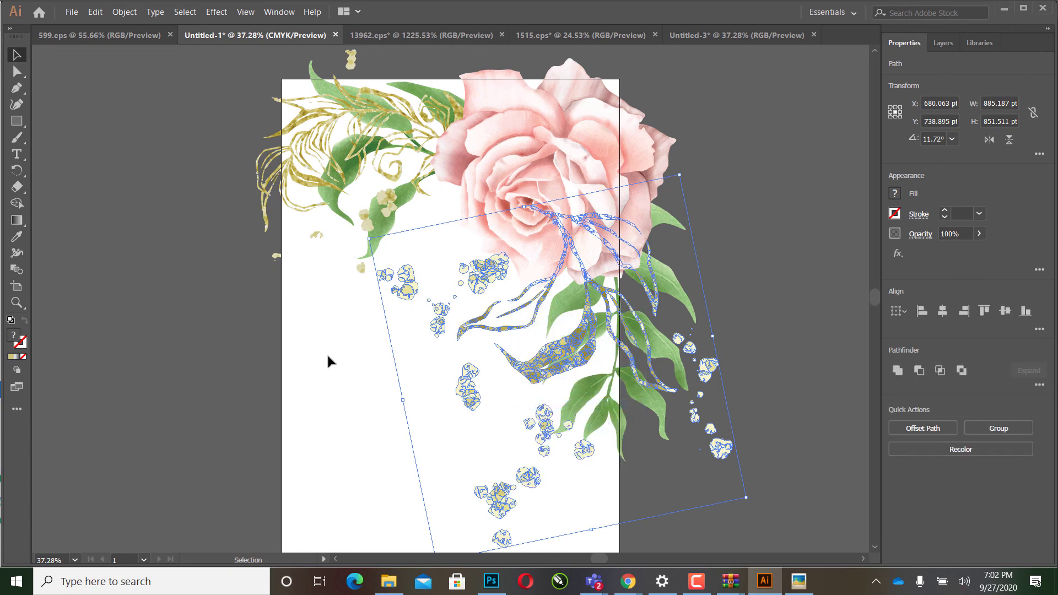
pyautogui.click(307, 266)
pyautogui.moveTo(331, 238); pyautogui.dragTo(329, 231)
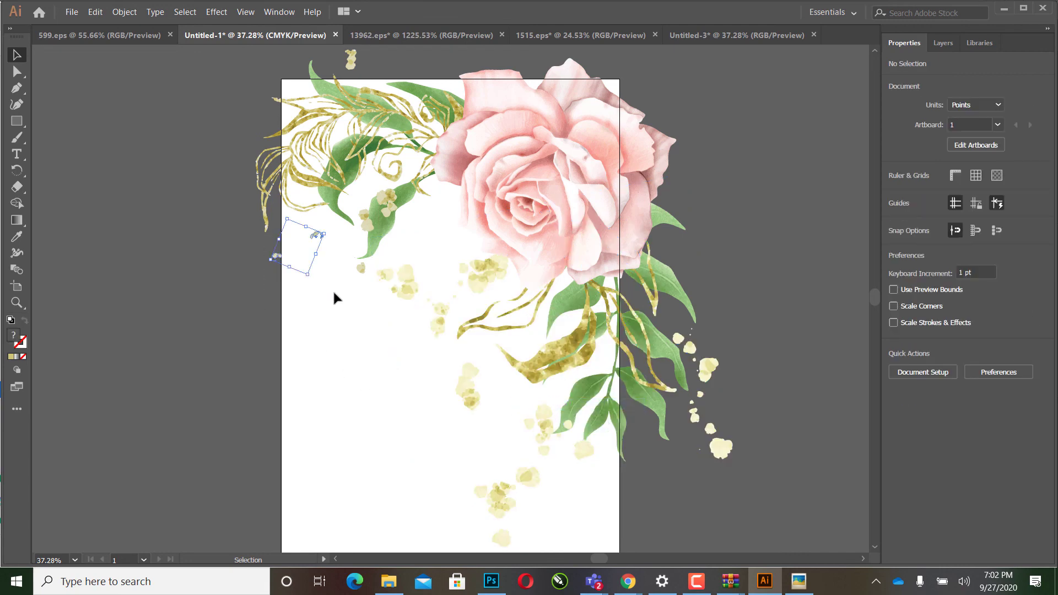
# Step: Delete the gold dot clusters around the rose and further down the page
pyautogui.press('Delete')
pyautogui.moveTo(340, 277)
pyautogui.mouseDown()
pyautogui.moveTo(427, 288)
pyautogui.moveTo(426, 309)
pyautogui.mouseUp()
pyautogui.press('Delete')
pyautogui.moveTo(402, 270); pyautogui.dragTo(415, 271)
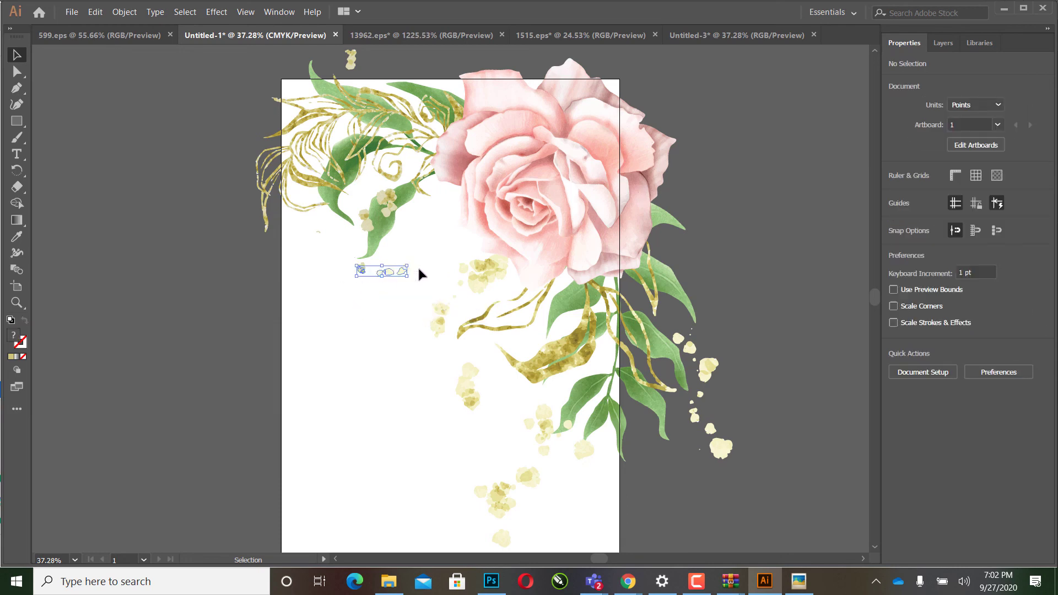
pyautogui.press('Delete')
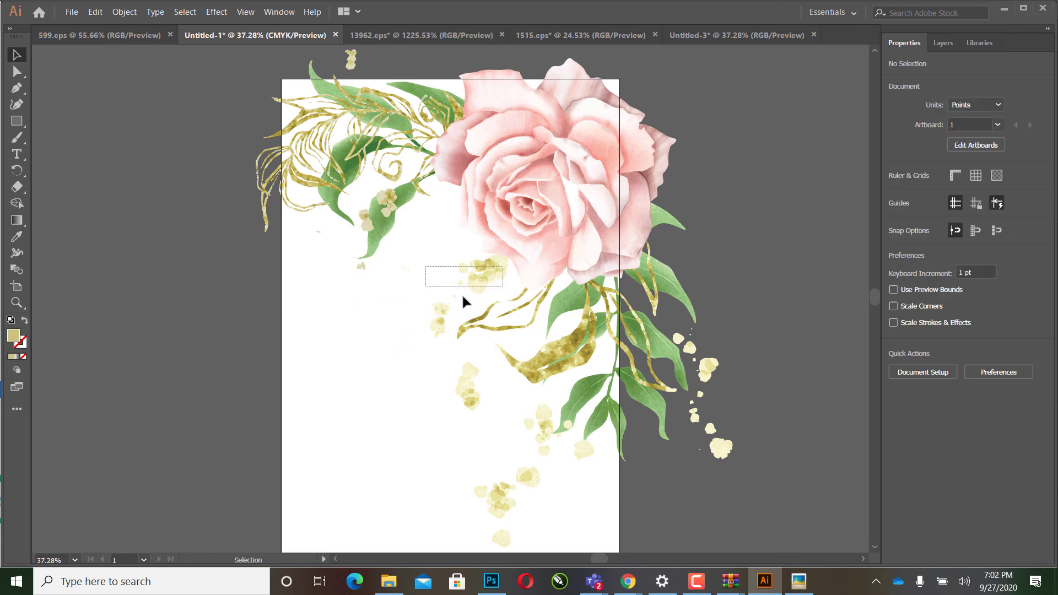
pyautogui.moveTo(502, 287); pyautogui.dragTo(462, 293)
pyautogui.press('Delete')
pyautogui.moveTo(395, 267)
pyautogui.mouseDown()
pyautogui.moveTo(350, 269)
pyautogui.moveTo(336, 292)
pyautogui.mouseUp()
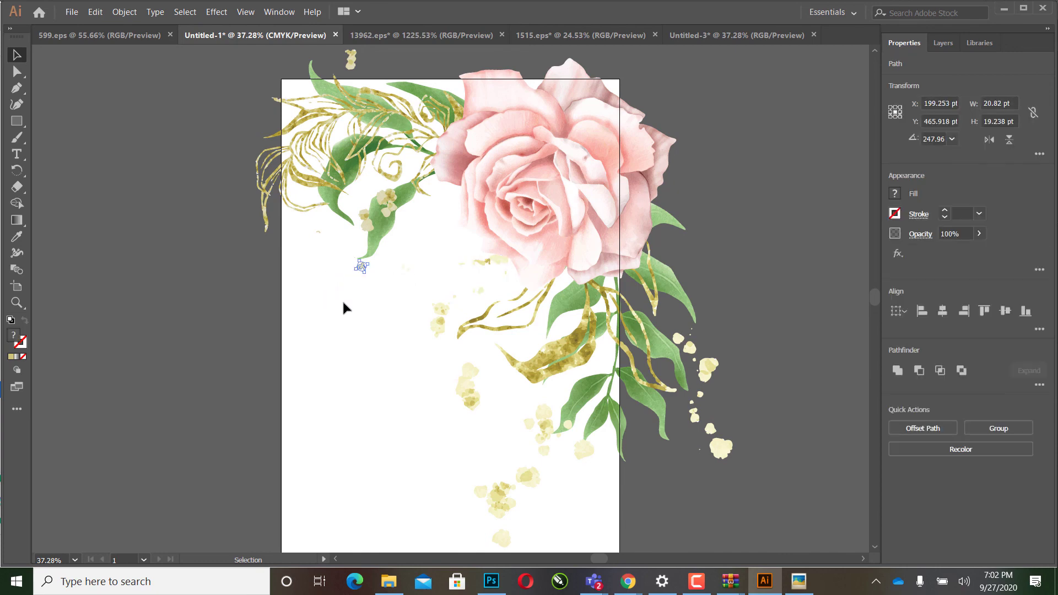
pyautogui.press('Delete')
pyautogui.moveTo(420, 293)
pyautogui.mouseDown()
pyautogui.moveTo(533, 516)
pyautogui.moveTo(502, 520)
pyautogui.mouseUp()
pyautogui.press('Delete')
# Step: Delete the green leaf branch and the remaining scattered gold dots at right
pyautogui.press('Delete')
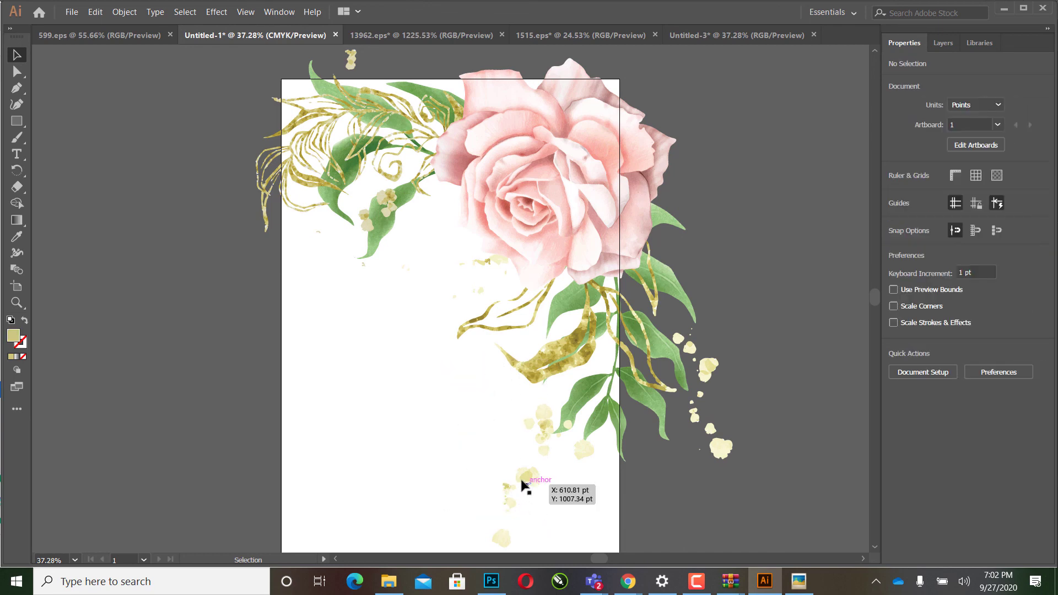
pyautogui.moveTo(437, 430)
pyautogui.mouseDown()
pyautogui.moveTo(534, 547)
pyautogui.moveTo(544, 539)
pyautogui.mouseUp()
pyautogui.press('Delete')
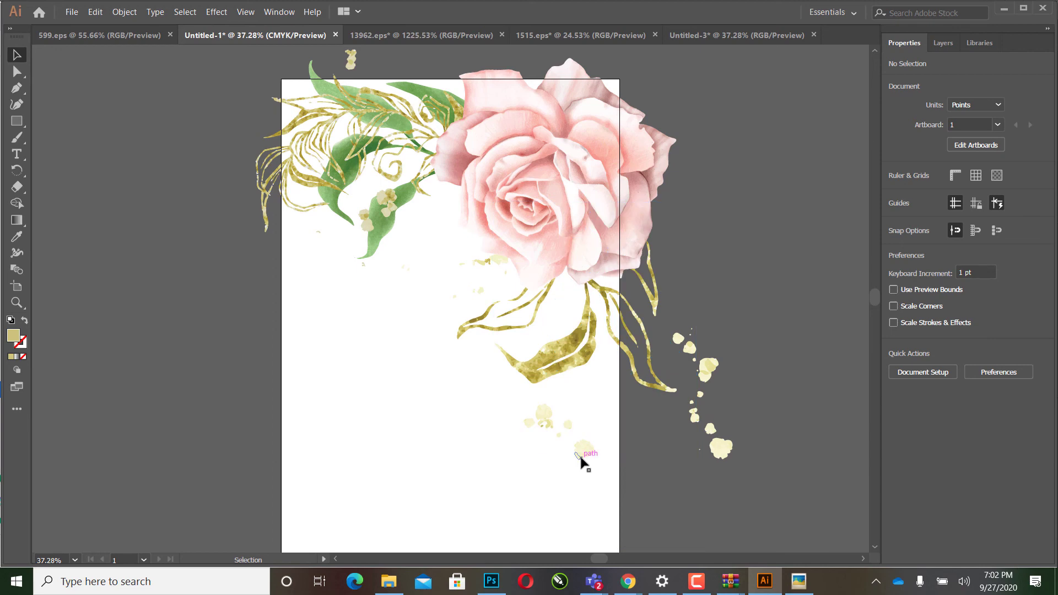
pyautogui.moveTo(489, 418); pyautogui.dragTo(593, 490)
pyautogui.press('Delete')
pyautogui.moveTo(686, 481); pyautogui.dragTo(699, 472)
pyautogui.press('Delete')
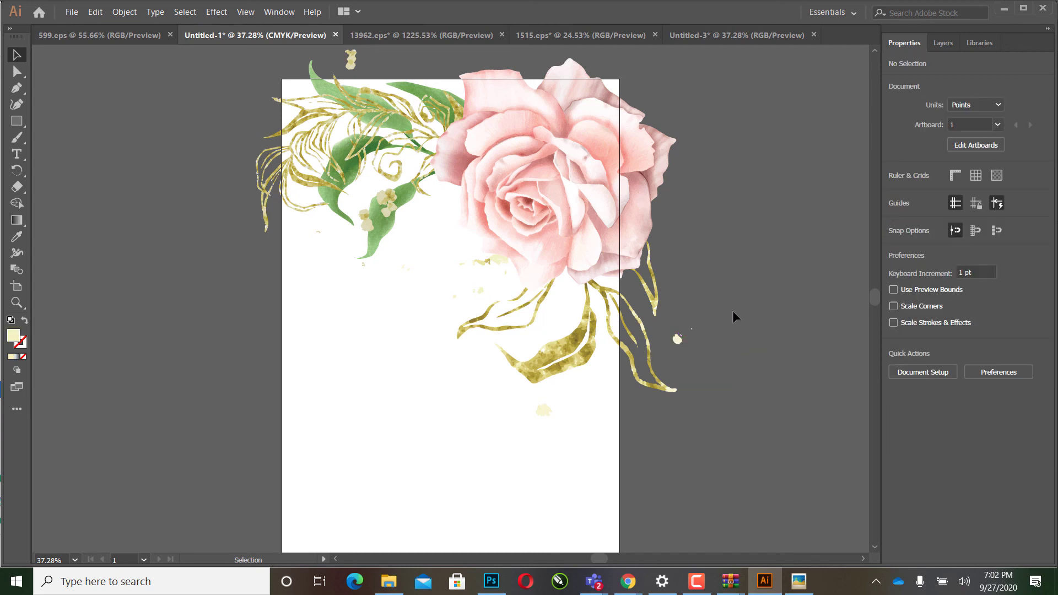
pyautogui.moveTo(667, 352); pyautogui.dragTo(667, 351)
pyautogui.press('Delete')
# Step: Delete the small flower pieces above the artboard
pyautogui.click(356, 58)
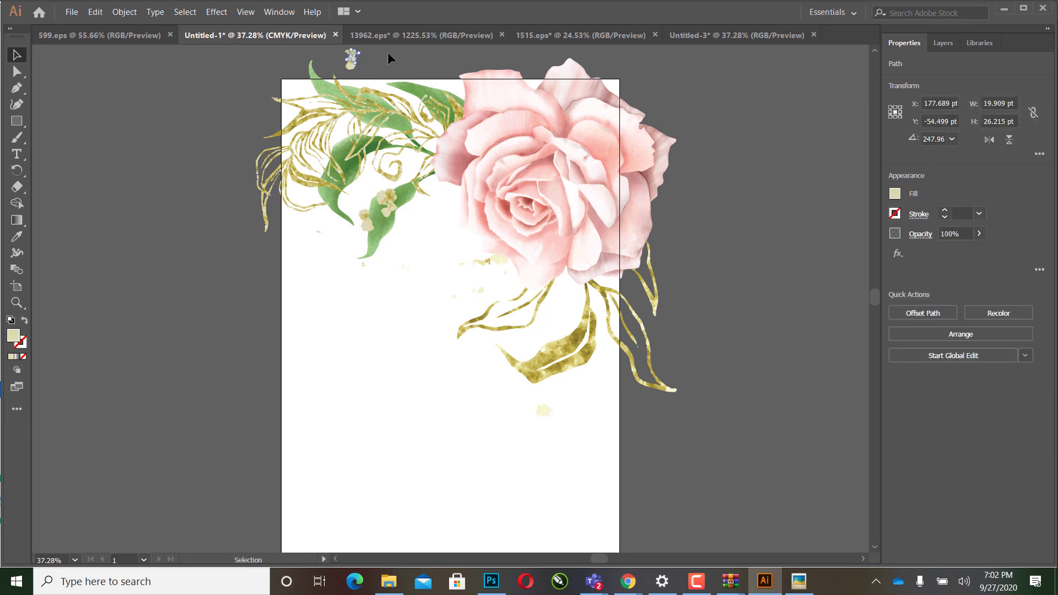
pyautogui.keyDown('shift'); pyautogui.click(347, 69); pyautogui.keyUp('shift')
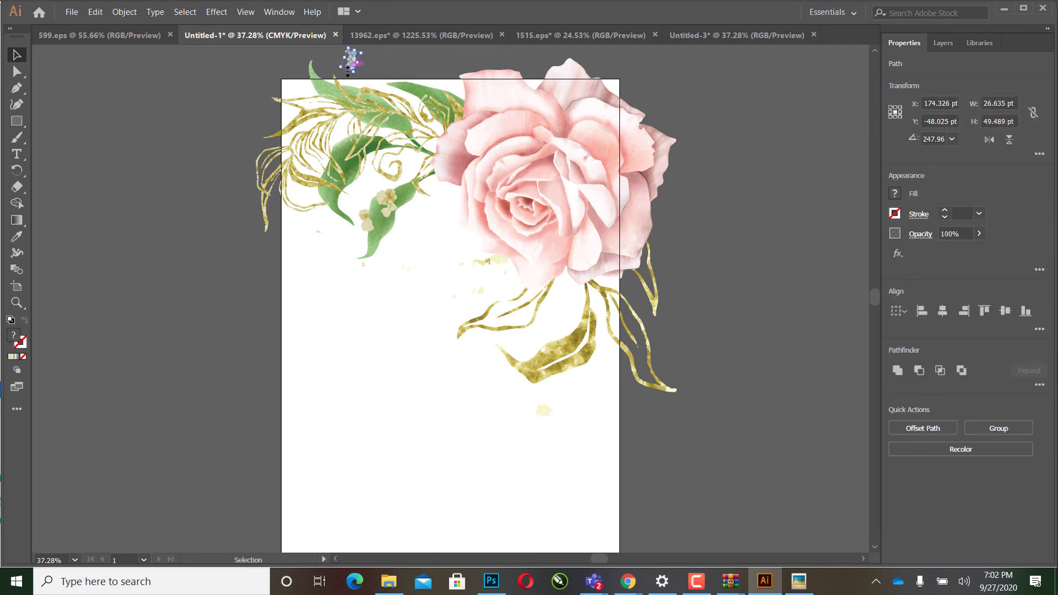
pyautogui.press('Delete')
pyautogui.click(72, 11)
pyautogui.moveTo(124, 223)
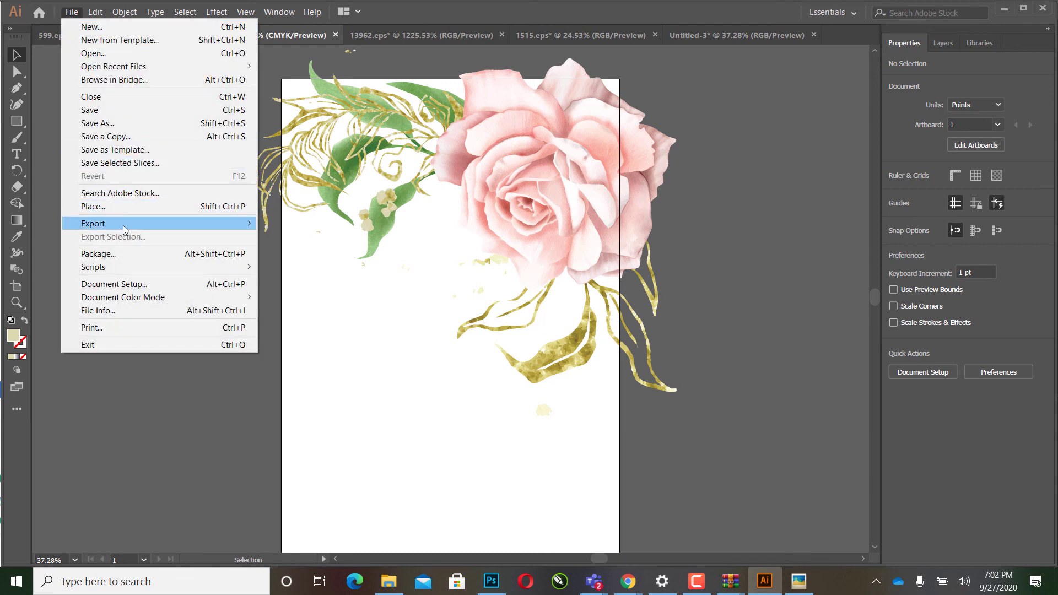
# Step: Export the artwork as PNG 'flower' at 300 ppi with transparent background, then go to Photoshop
pyautogui.click(300, 237)
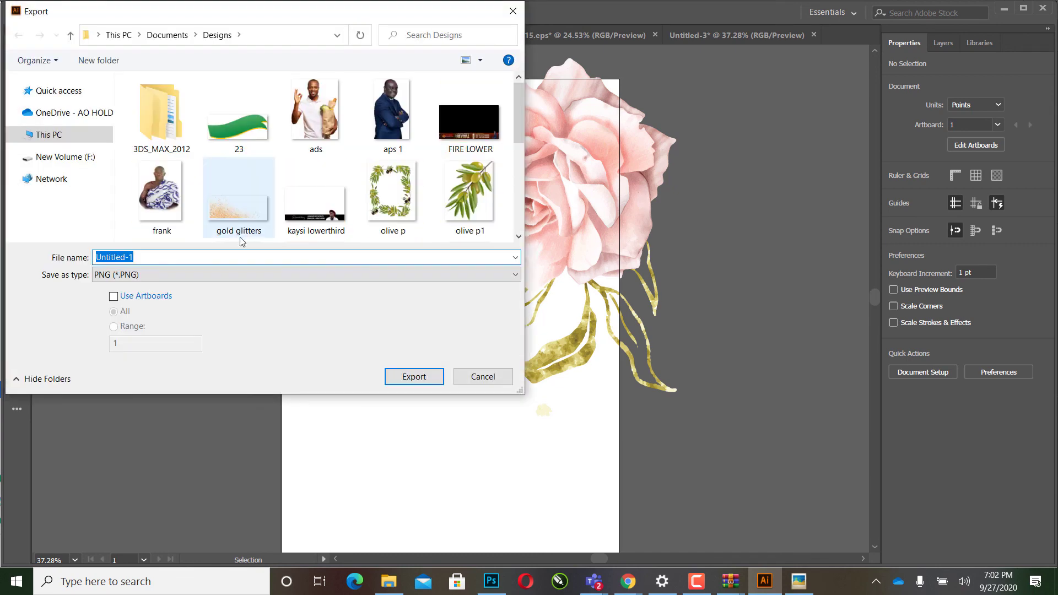
pyautogui.write('f')
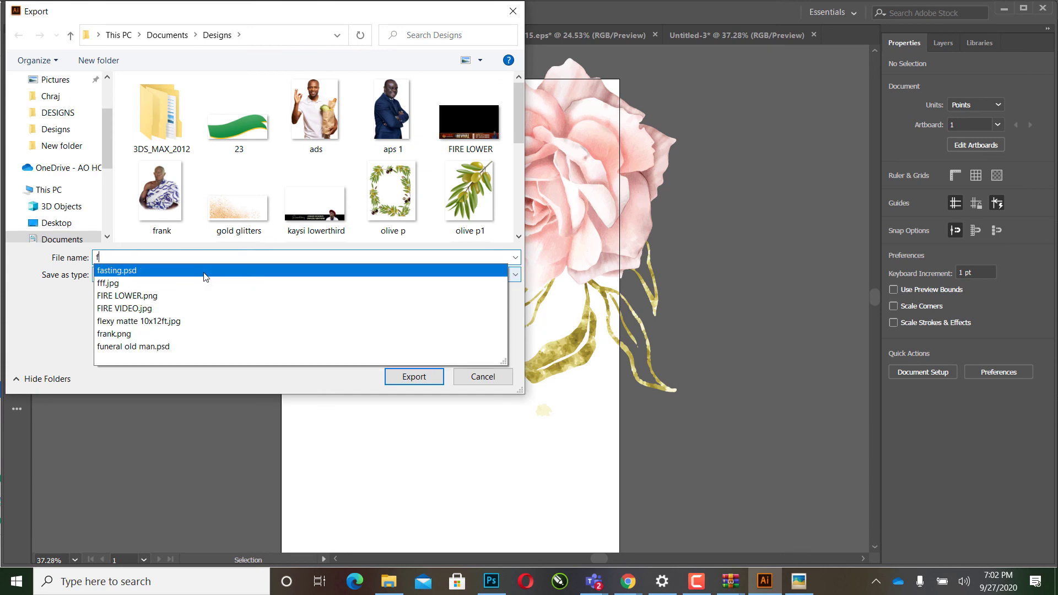
pyautogui.write('lowe')
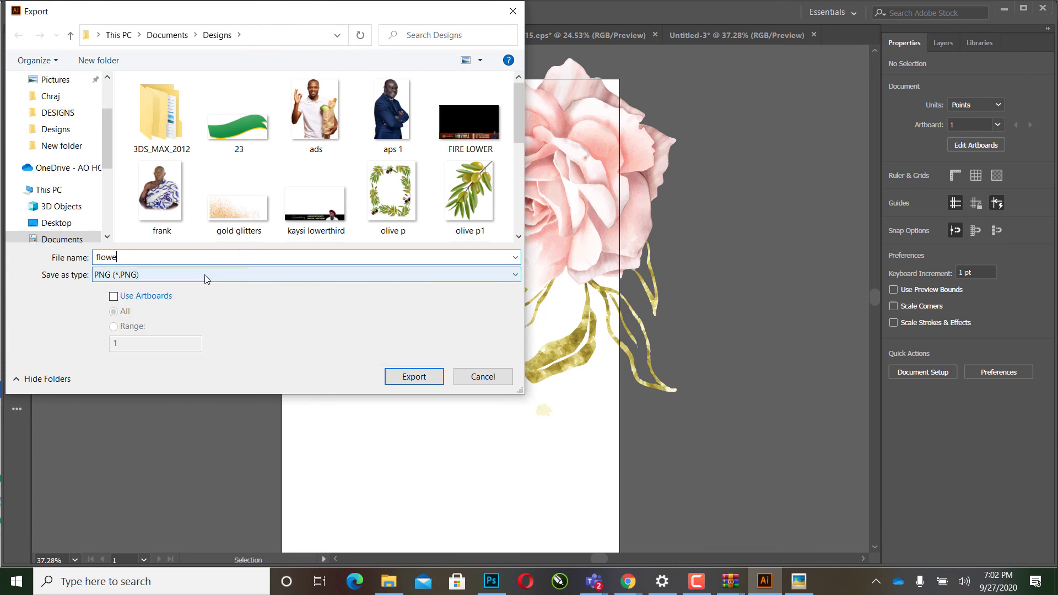
pyautogui.write('r')
pyautogui.click(411, 377)
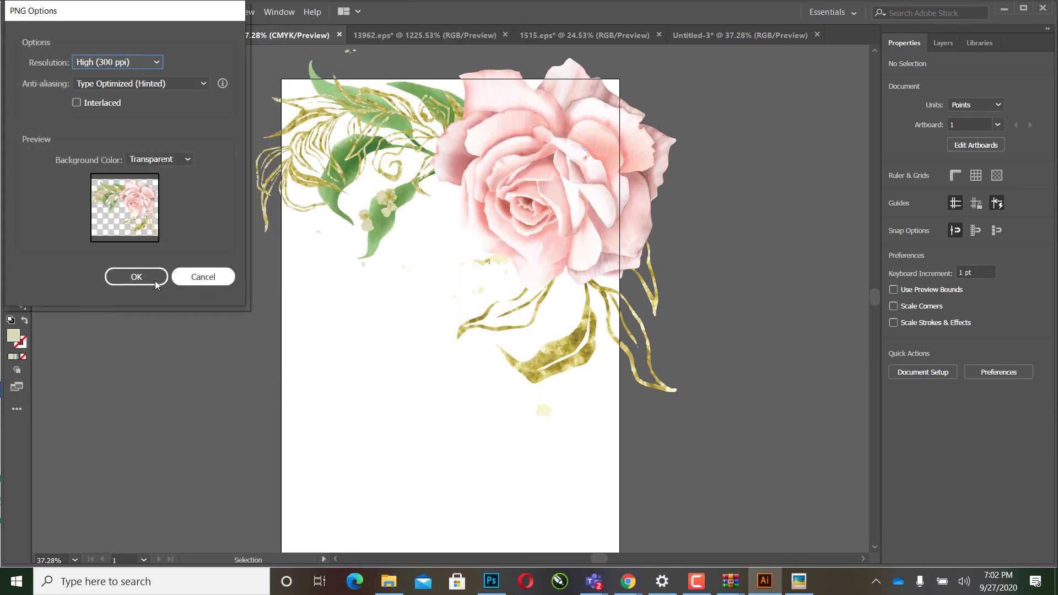
pyautogui.click(154, 280)
pyautogui.click(492, 581)
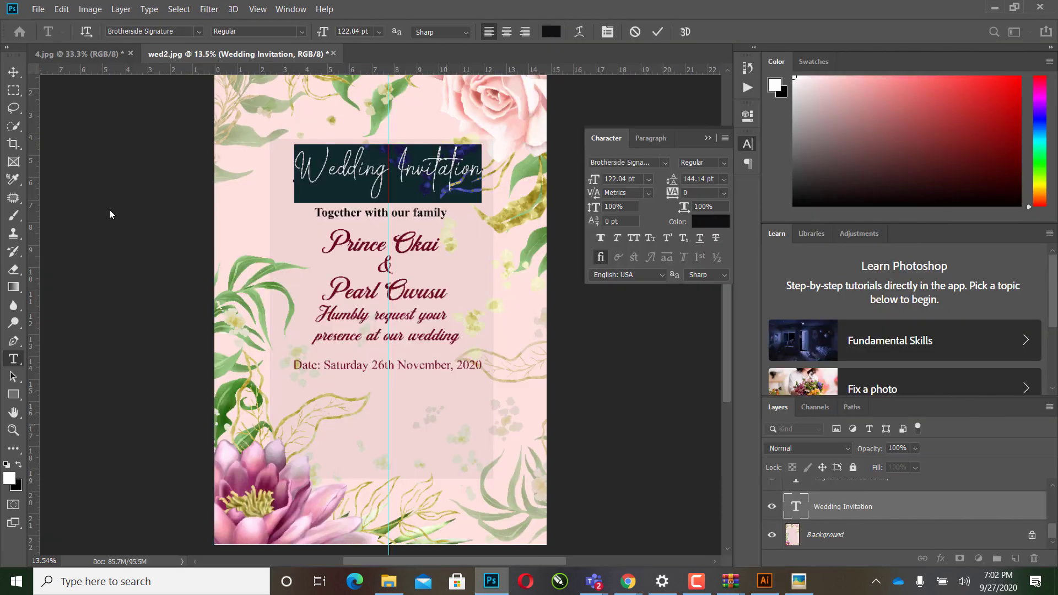
# Step: Commit the Wedding Invitation title edit and switch to the Move tool
pyautogui.click(38, 11)
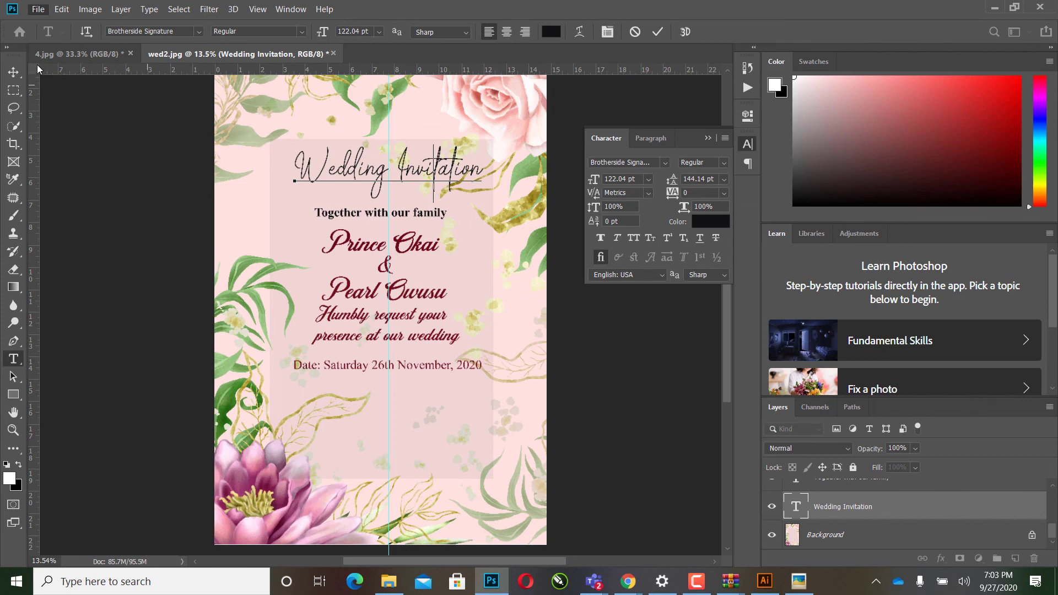
pyautogui.press('Escape')
pyautogui.press('v')
pyautogui.click(38, 9)
pyautogui.press('Escape')
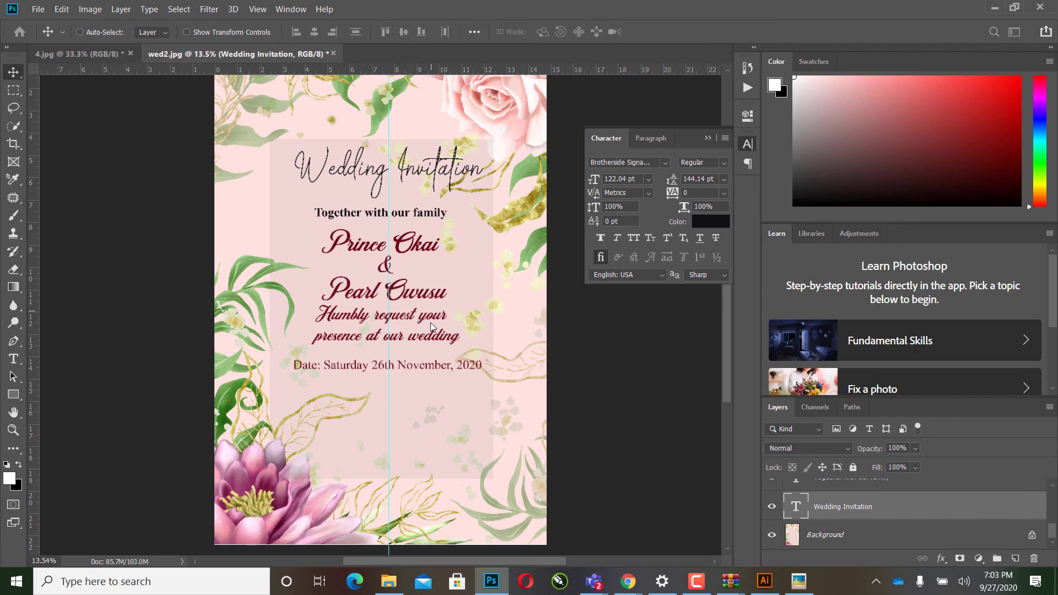
# Step: Browse the Documents Designs folder in File Explorer
pyautogui.click(389, 582)
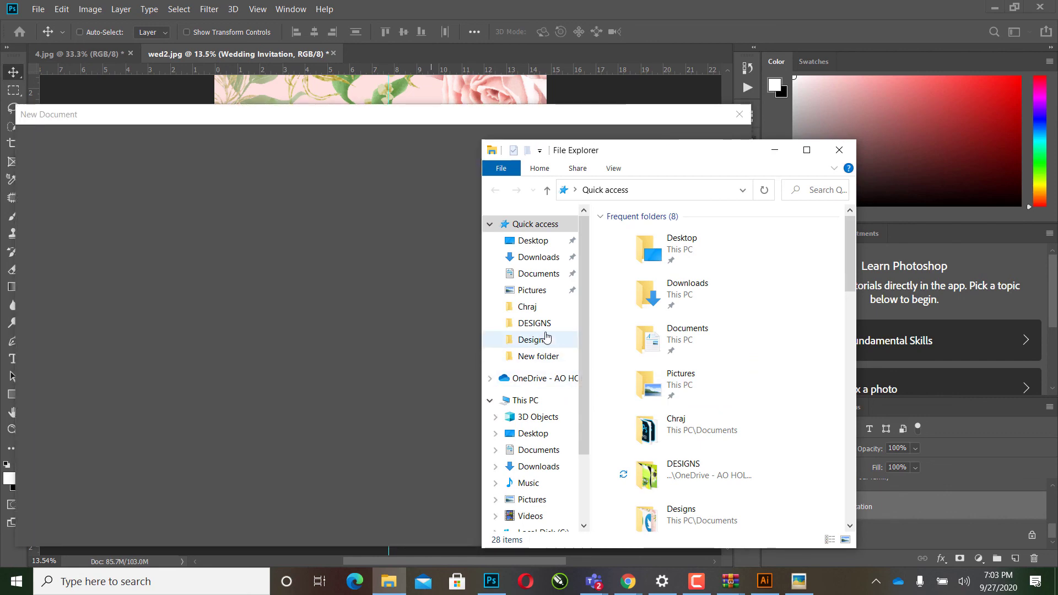
pyautogui.click(533, 340)
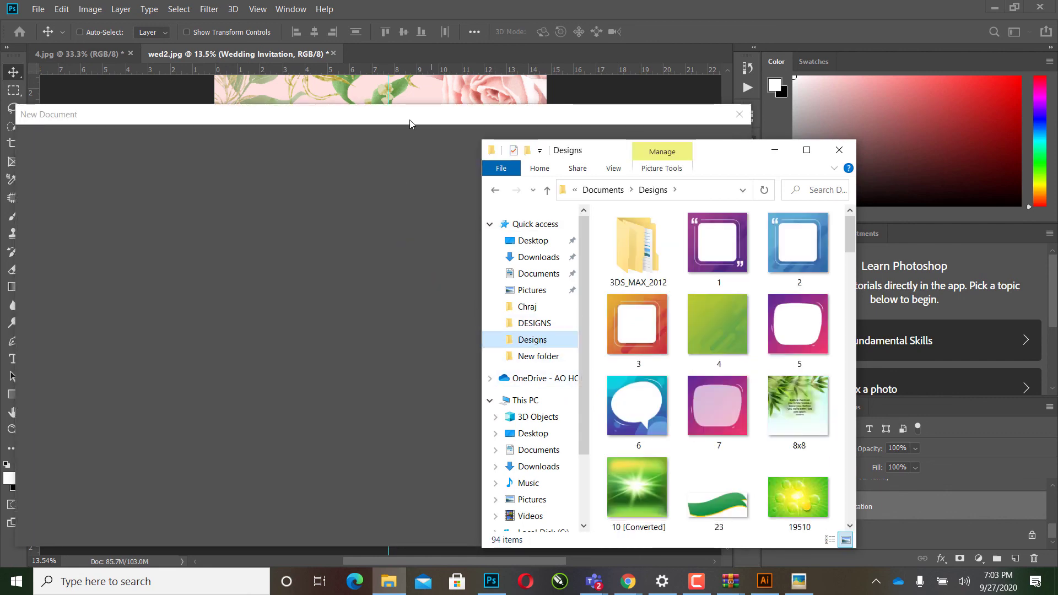
pyautogui.scroll(-5, 746, 403)
pyautogui.scroll(5, 746, 403)
# Step: Hide Explorer, move the New Document window right, and bring the Freepik page forward
pyautogui.click(416, 120)
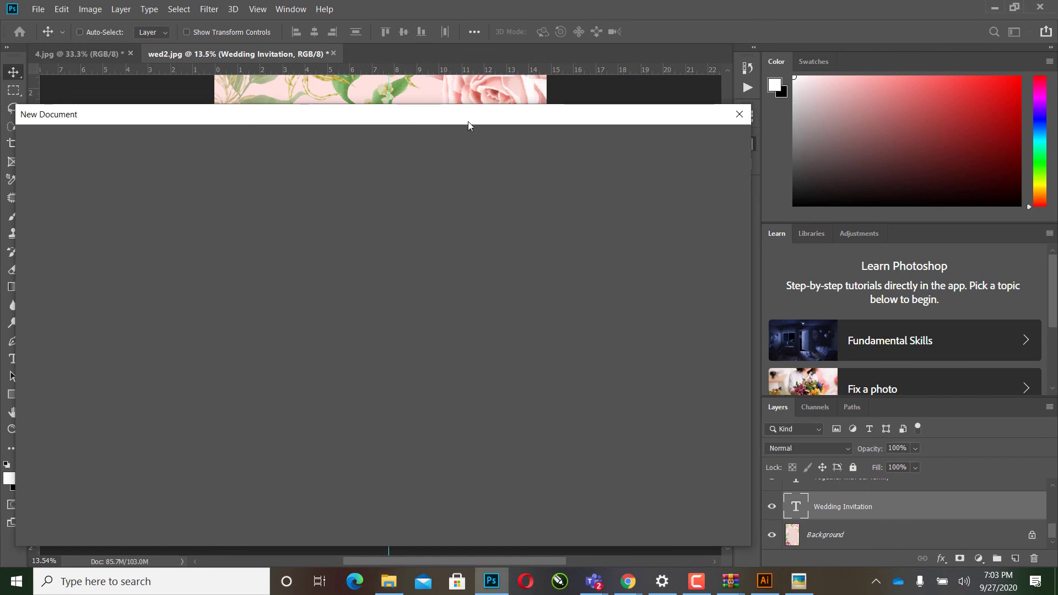
pyautogui.moveTo(468, 122)
pyautogui.mouseDown()
pyautogui.moveTo(782, 149)
pyautogui.moveTo(673, 131)
pyautogui.moveTo(641, 86)
pyautogui.mouseUp()
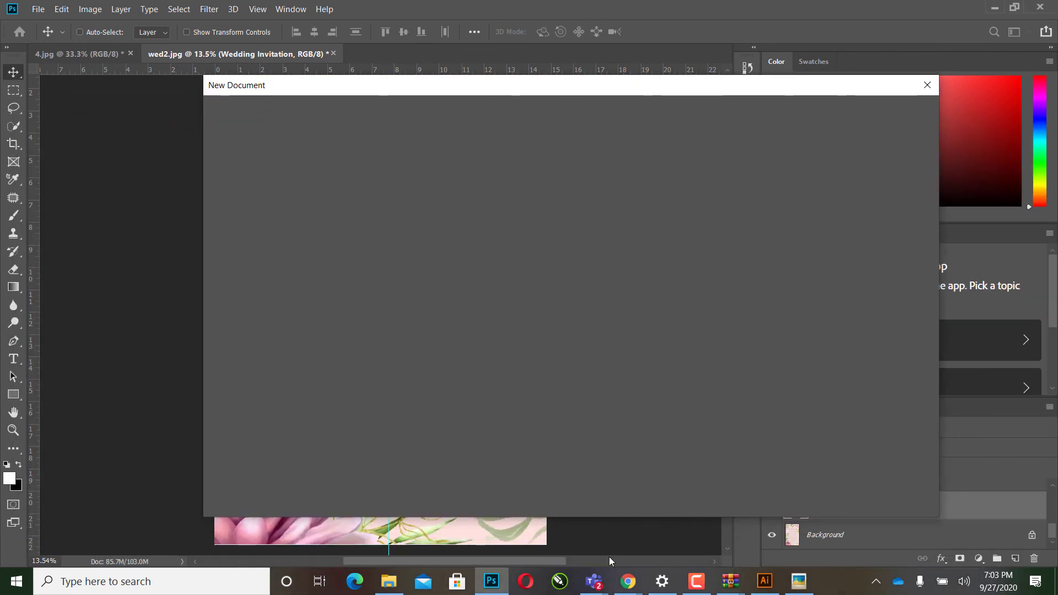
pyautogui.moveTo(628, 581)
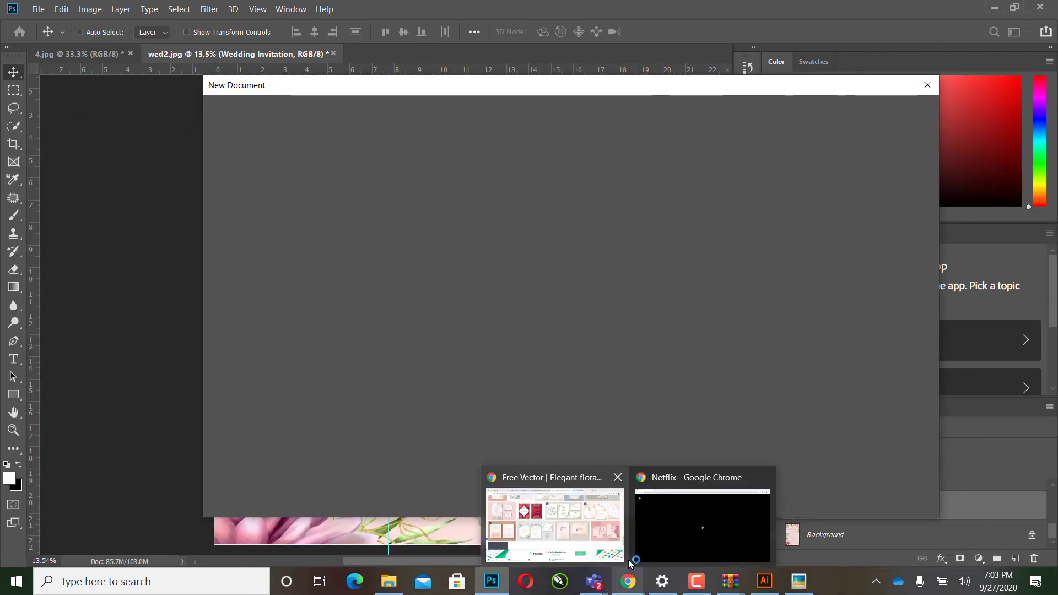
pyautogui.click(551, 523)
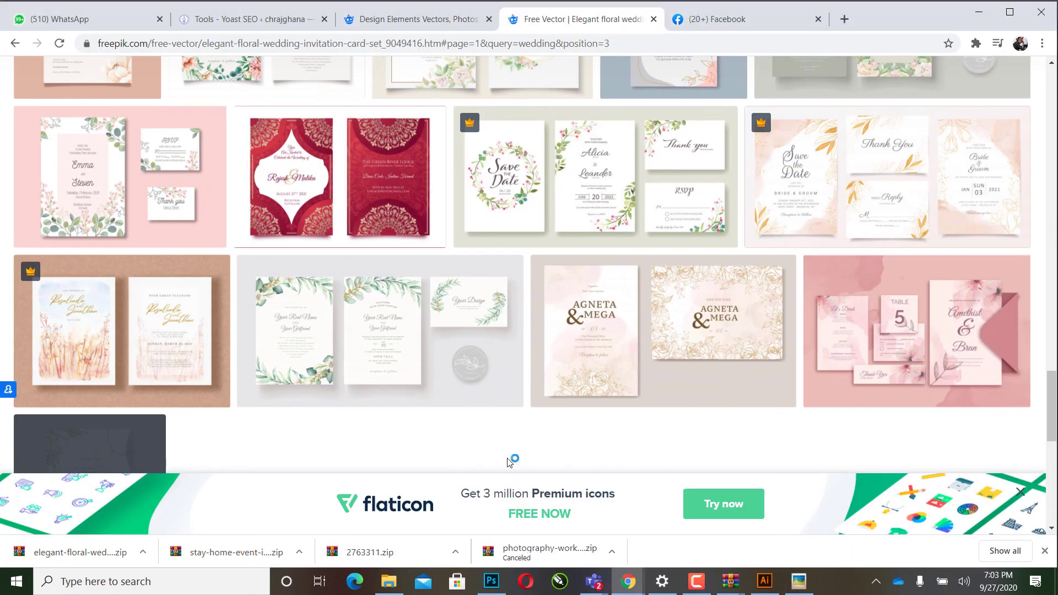
# Step: Search Freepik for 'invitation' designs, then return to Photoshop's new-document window
pyautogui.scroll(-3, 405, 221)
pyautogui.scroll(-5, 405, 222)
pyautogui.scroll(6, 409, 229)
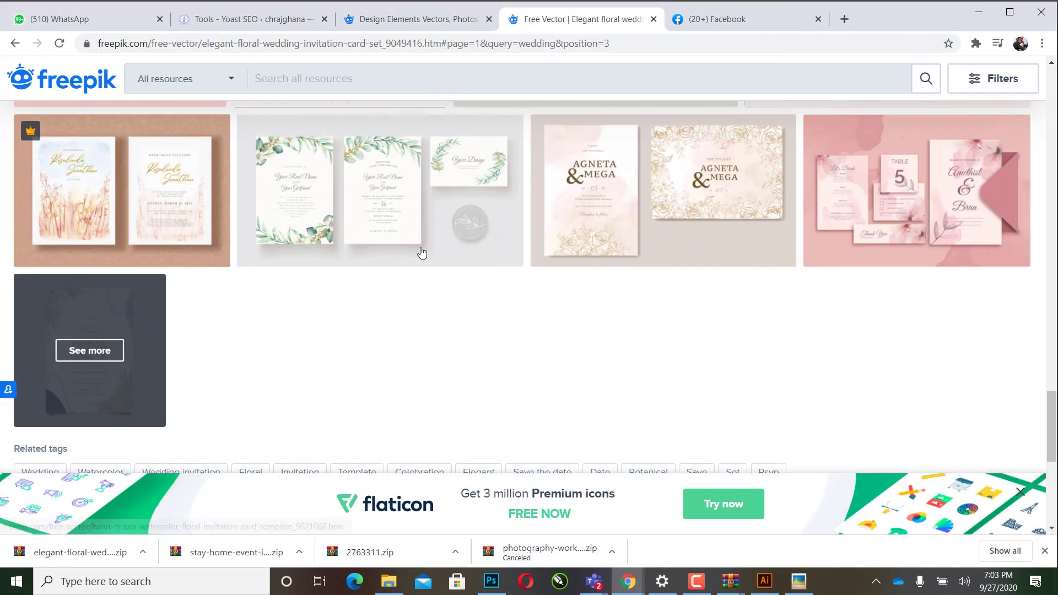
pyautogui.scroll(6, 421, 253)
pyautogui.scroll(5, 429, 260)
pyautogui.scroll(5, 430, 261)
pyautogui.scroll(6, 419, 221)
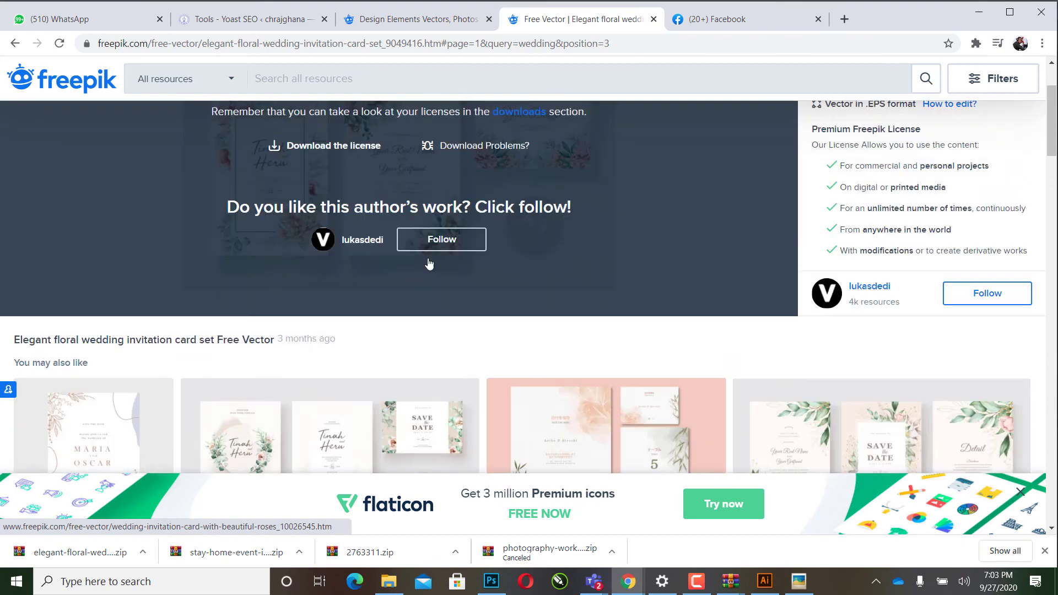
pyautogui.scroll(4, 386, 166)
pyautogui.click(370, 113)
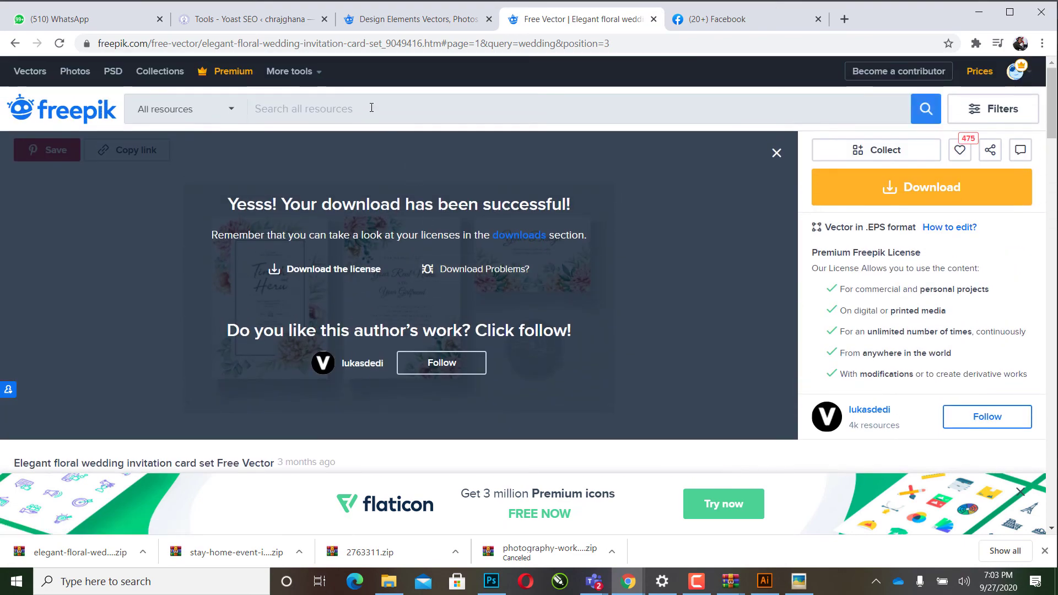
pyautogui.write('inv')
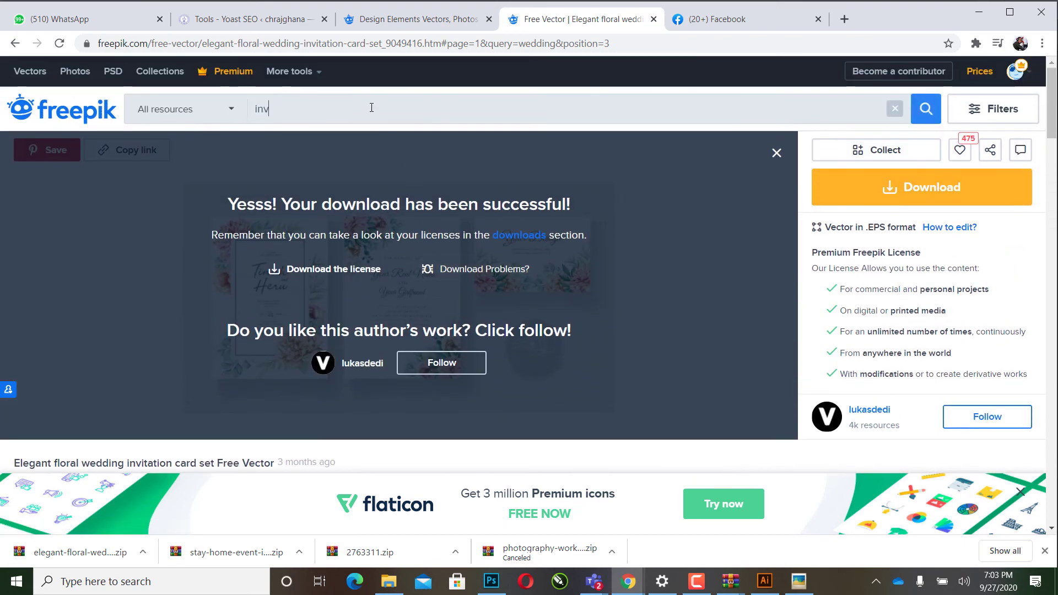
pyautogui.write('ita')
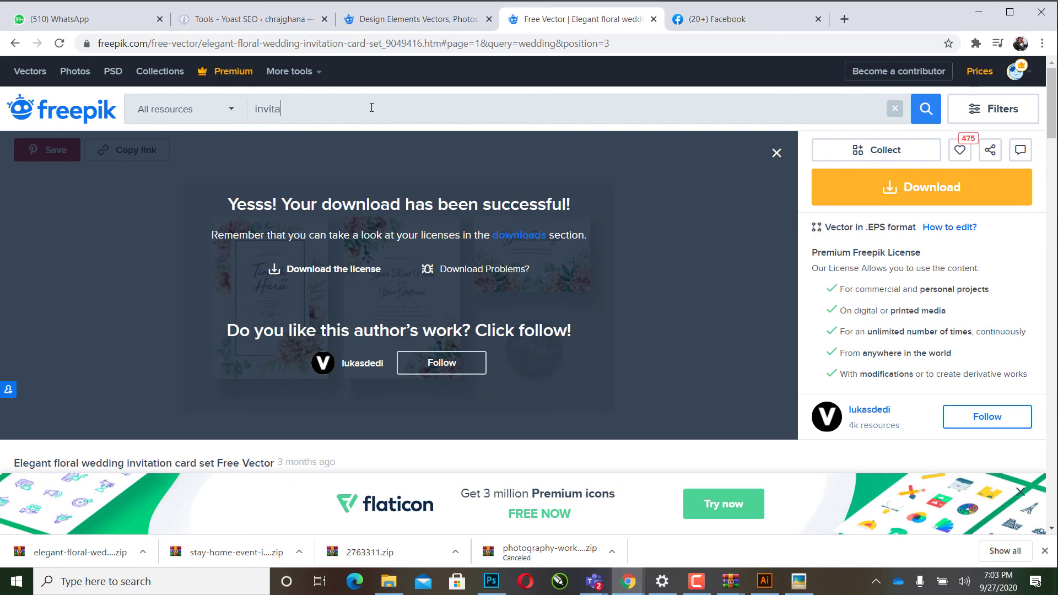
pyautogui.write('tion')
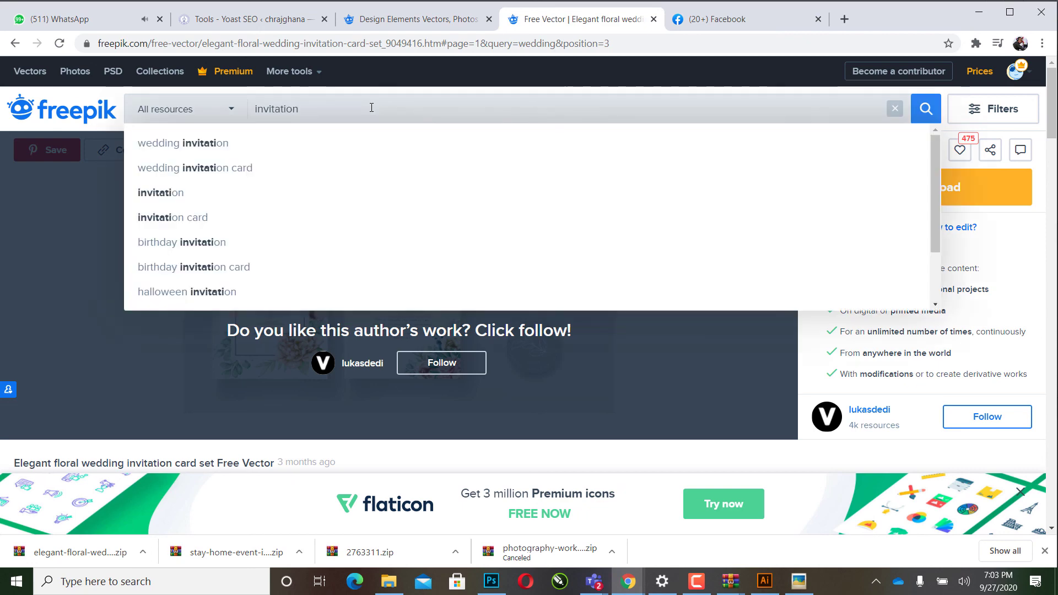
pyautogui.press('Return')
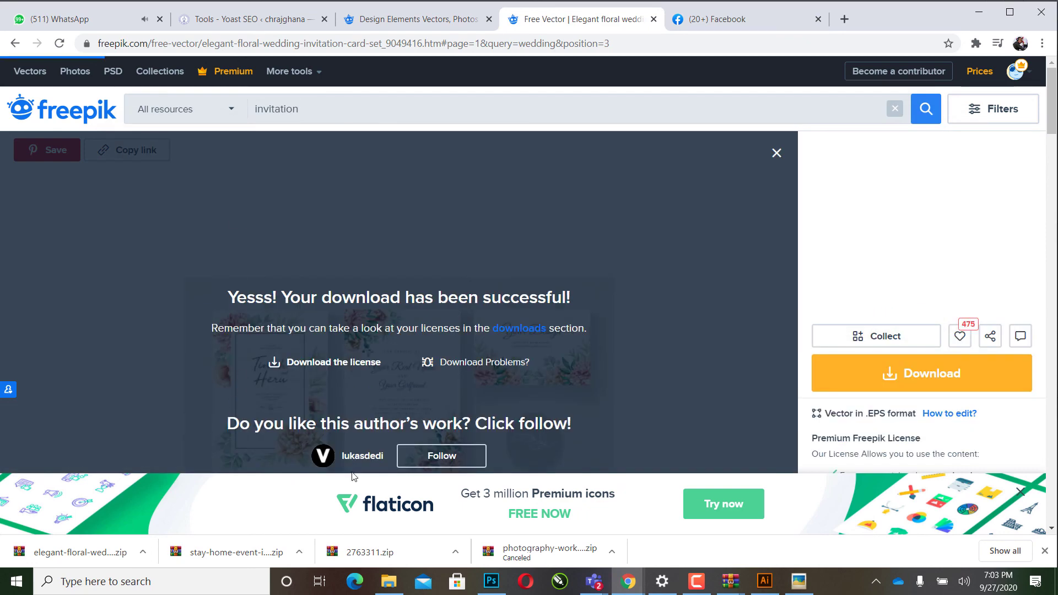
pyautogui.click(492, 580)
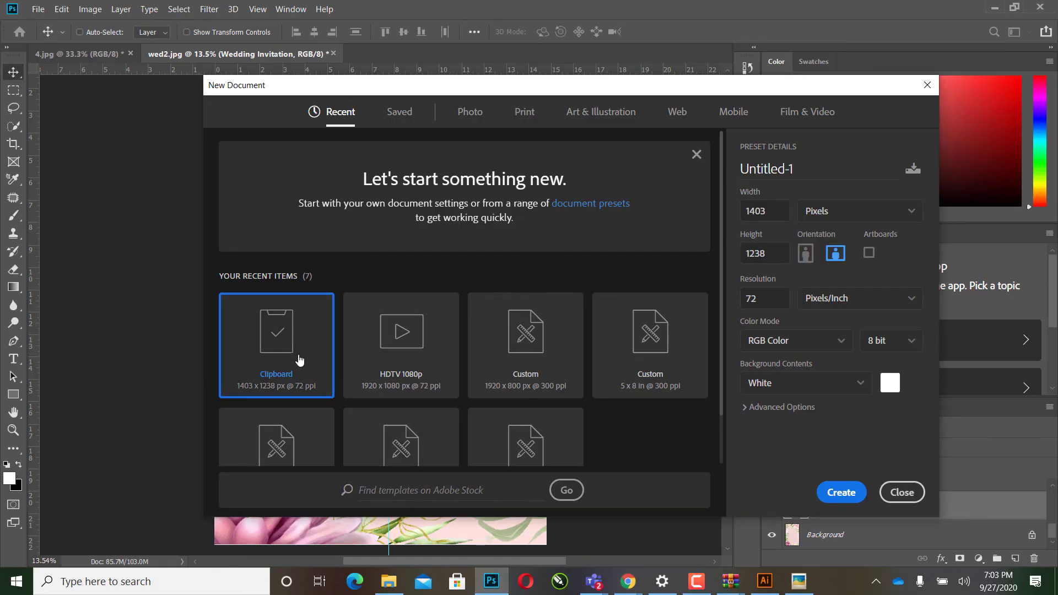
# Step: Create a blank 5 x 7 inch portrait document at 300 ppi from the Photo presets
pyautogui.click(469, 111)
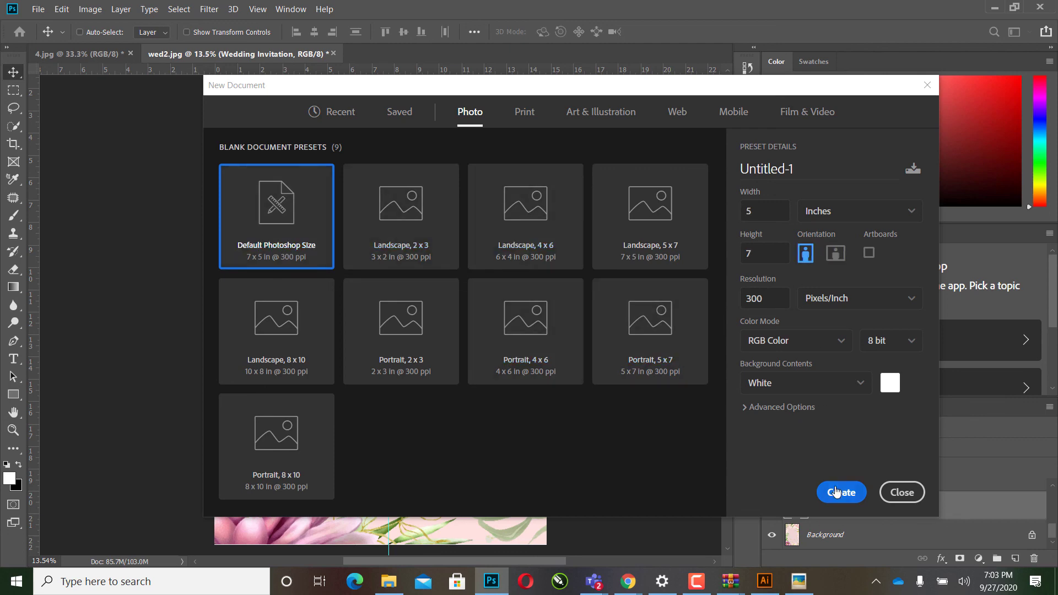
pyautogui.click(902, 493)
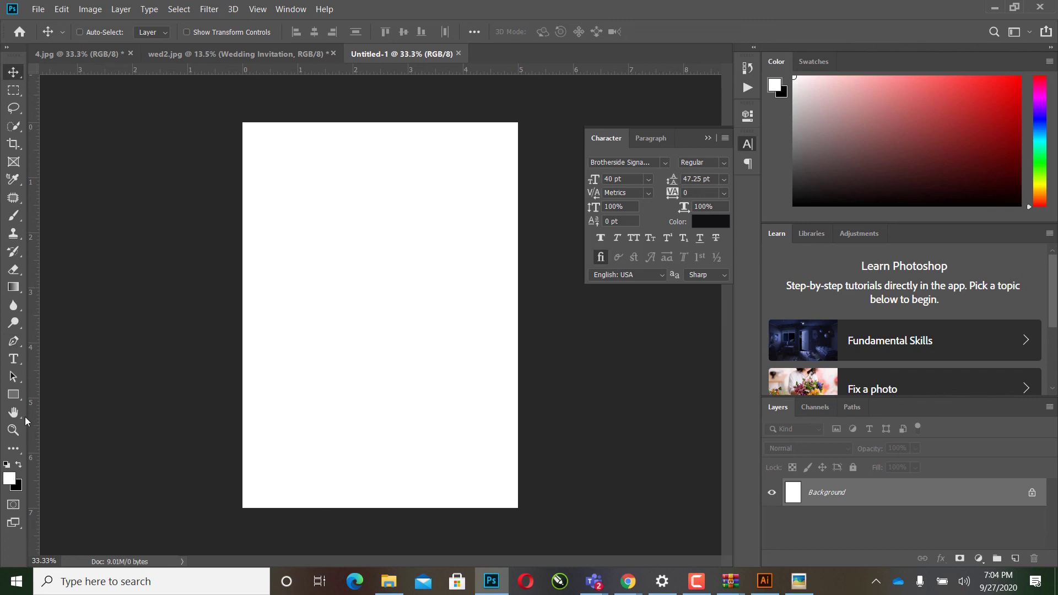
# Step: Cover the whole page with a rectangle filled lavender #dcbae7
pyautogui.click(16, 398)
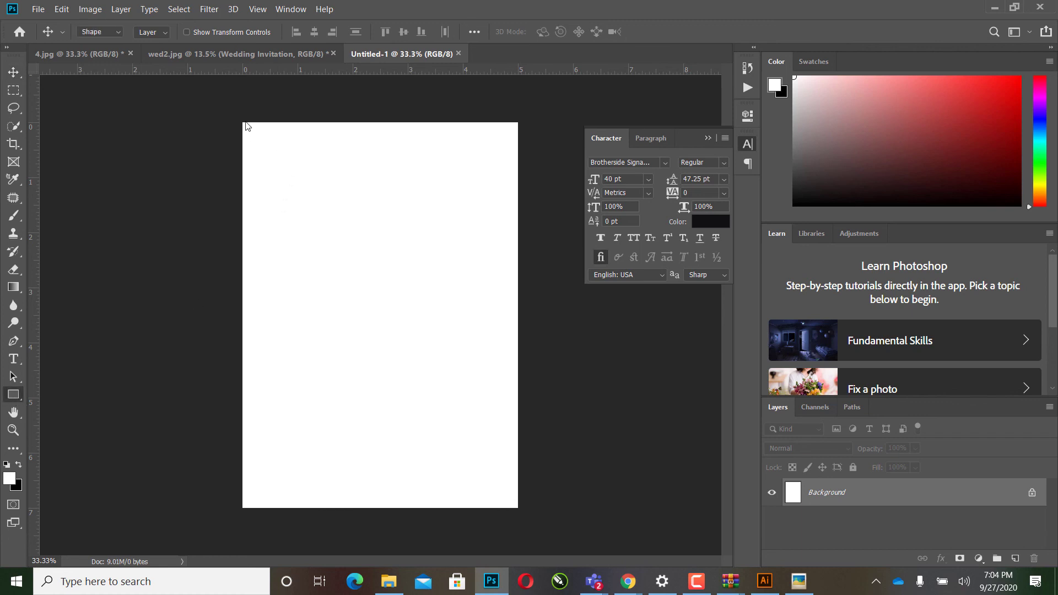
pyautogui.moveTo(238, 121); pyautogui.dragTo(526, 512)
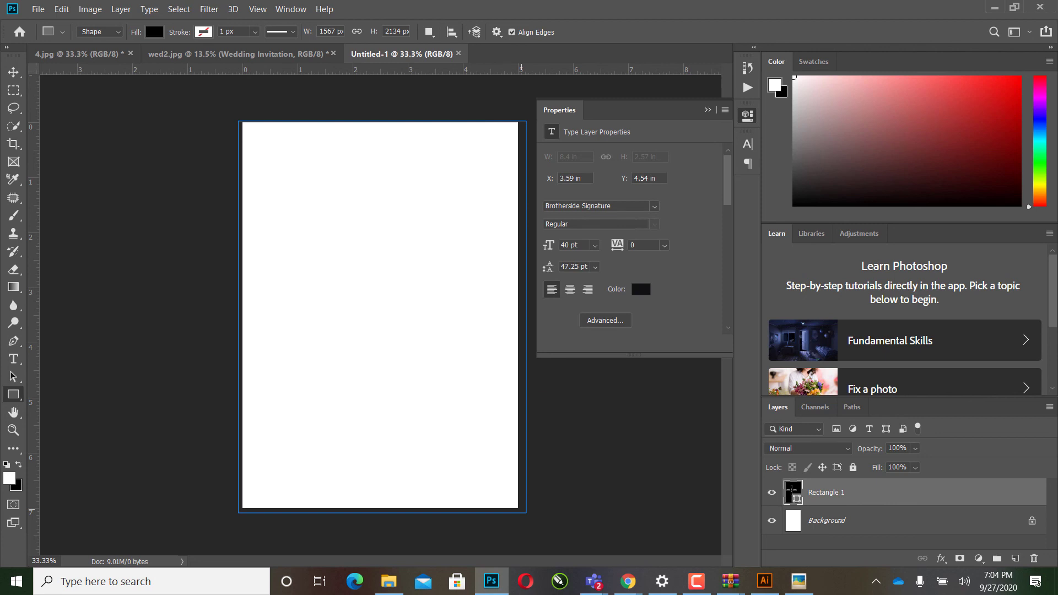
pyautogui.doubleClick(792, 490)
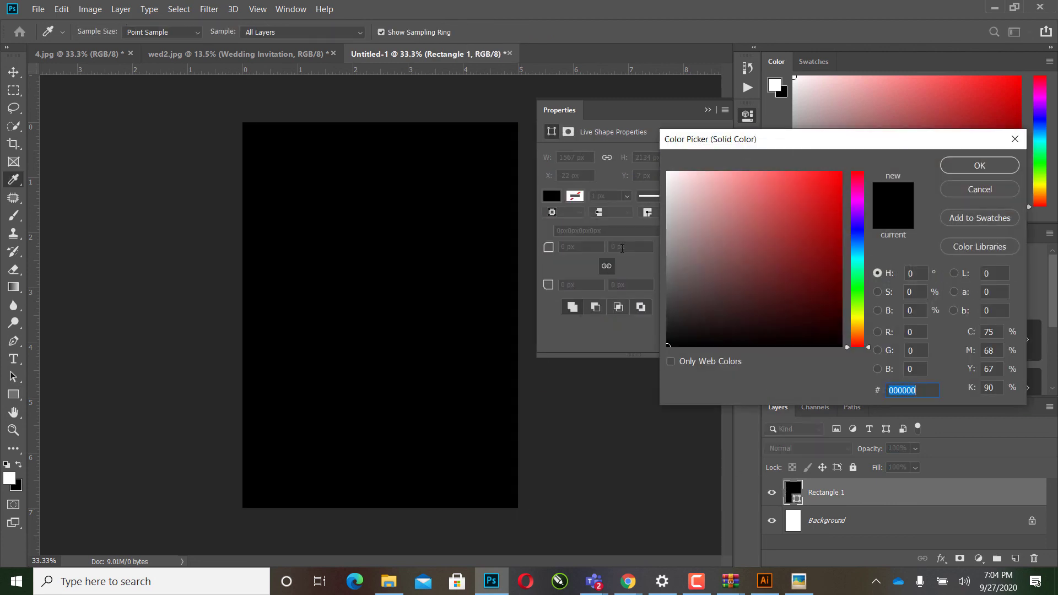
pyautogui.moveTo(750, 231); pyautogui.dragTo(702, 188)
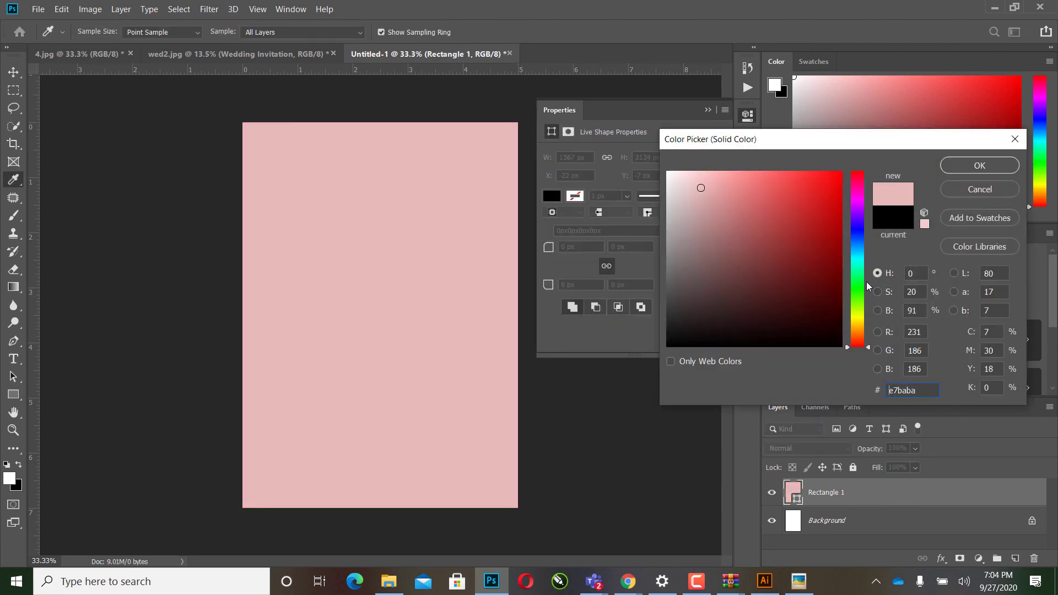
pyautogui.moveTo(867, 286); pyautogui.dragTo(859, 208)
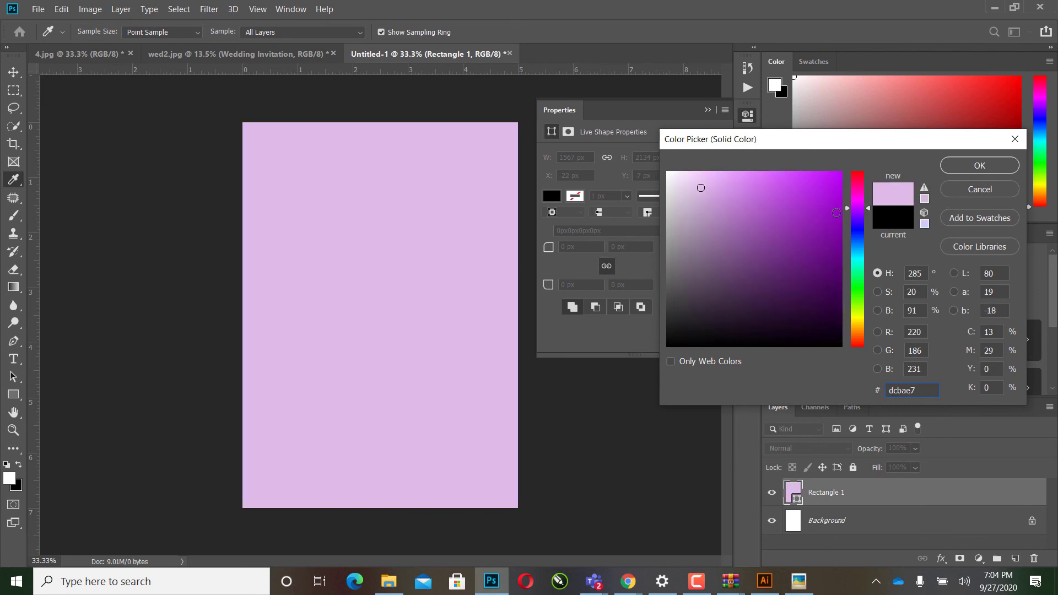
pyautogui.click(980, 165)
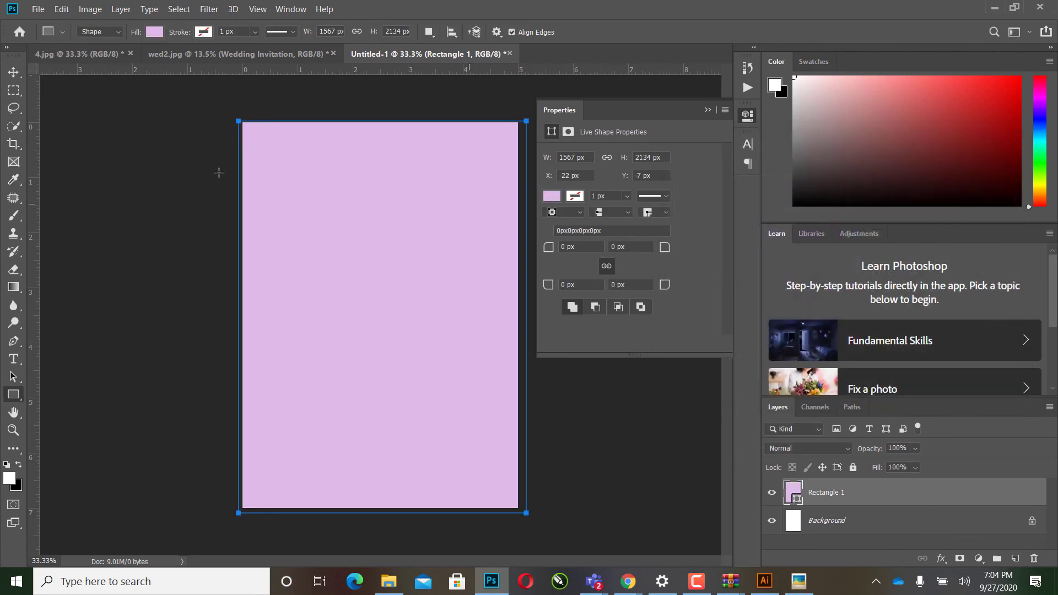
pyautogui.click(13, 72)
# Step: Browse the Designs folder in File Explorer to locate the flower PNG
pyautogui.click(389, 580)
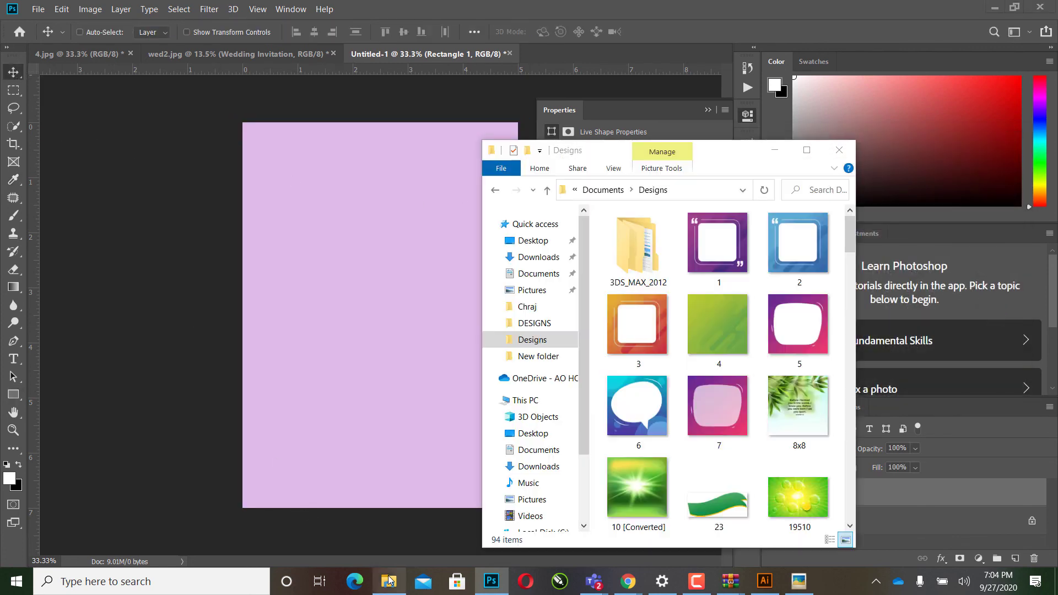
pyautogui.scroll(-10, 702, 431)
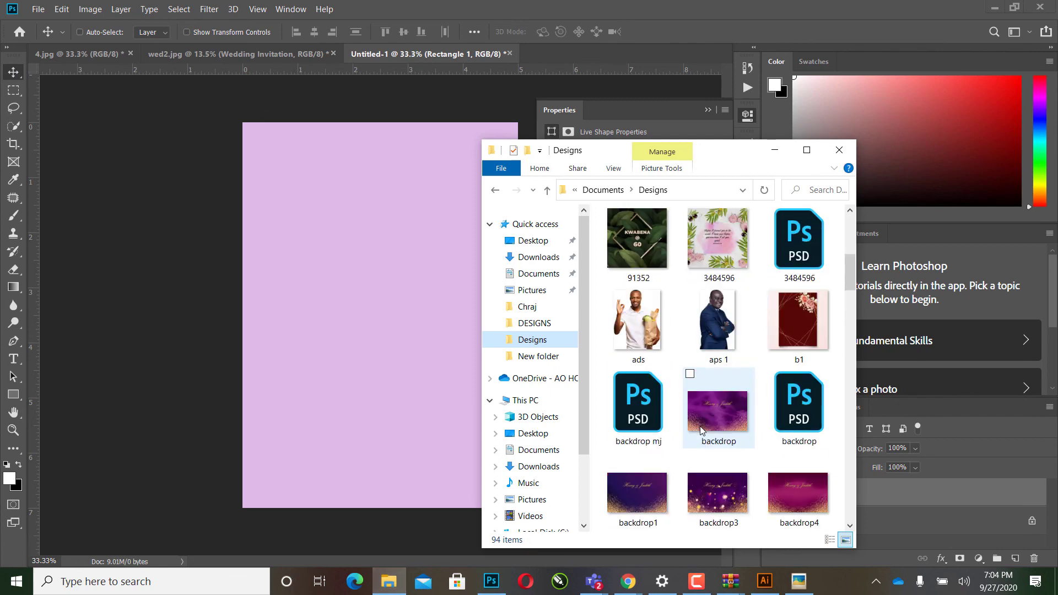
pyautogui.scroll(-5, 702, 431)
pyautogui.scroll(-5, 693, 445)
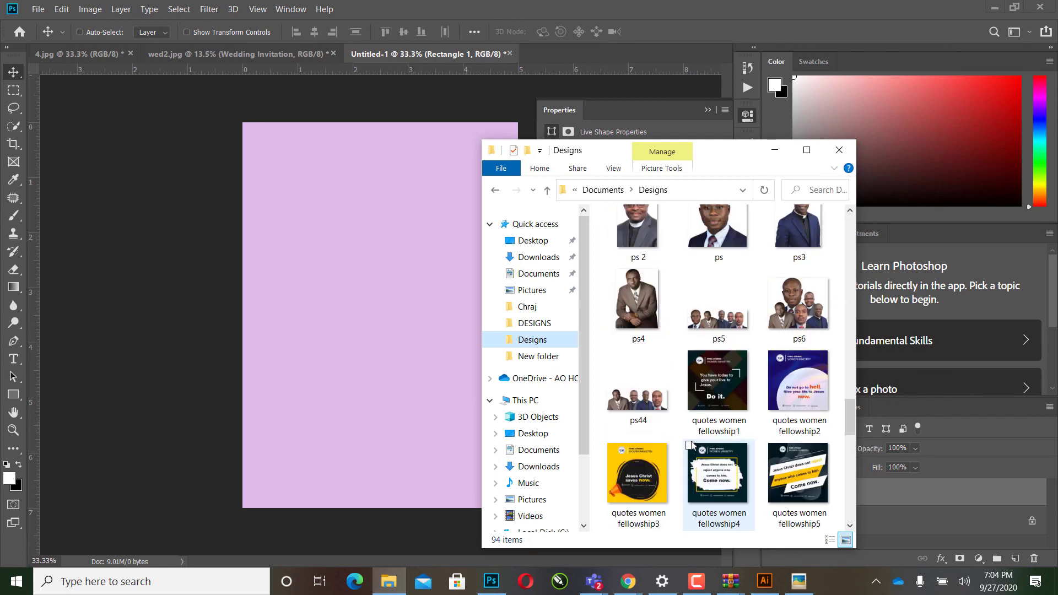
pyautogui.scroll(5, 692, 446)
pyautogui.scroll(-5, 692, 445)
pyautogui.scroll(-3, 693, 445)
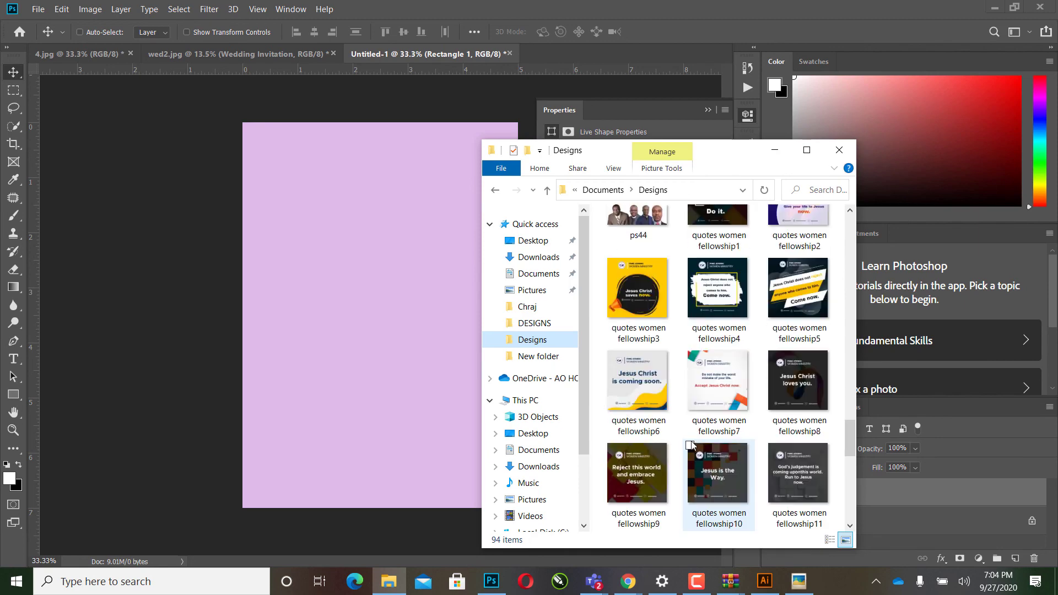
pyautogui.scroll(-3, 693, 445)
pyautogui.scroll(-2, 692, 445)
pyautogui.scroll(-3, 692, 446)
pyautogui.scroll(2, 692, 445)
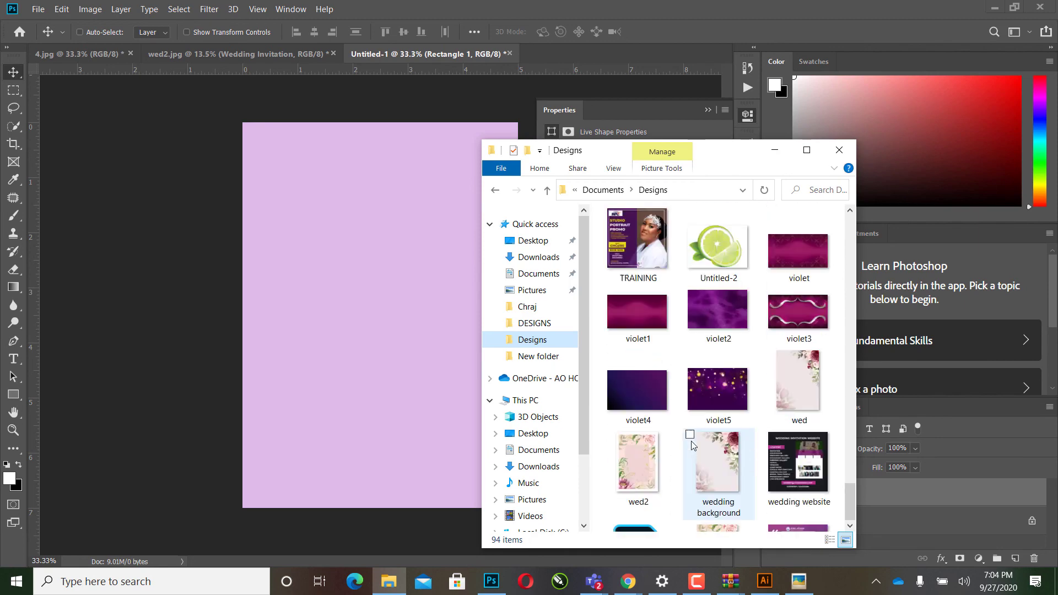
pyautogui.scroll(3, 693, 445)
pyautogui.scroll(3, 693, 445)
pyautogui.scroll(4, 693, 445)
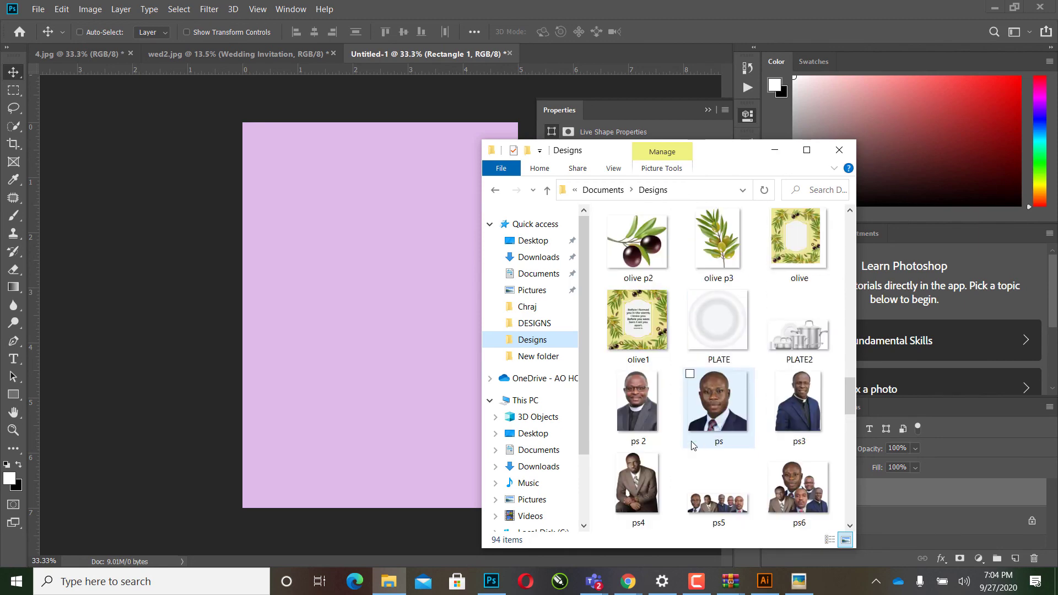
pyautogui.scroll(3, 693, 446)
pyautogui.scroll(3, 693, 446)
pyautogui.scroll(3, 693, 446)
pyautogui.scroll(3, 693, 446)
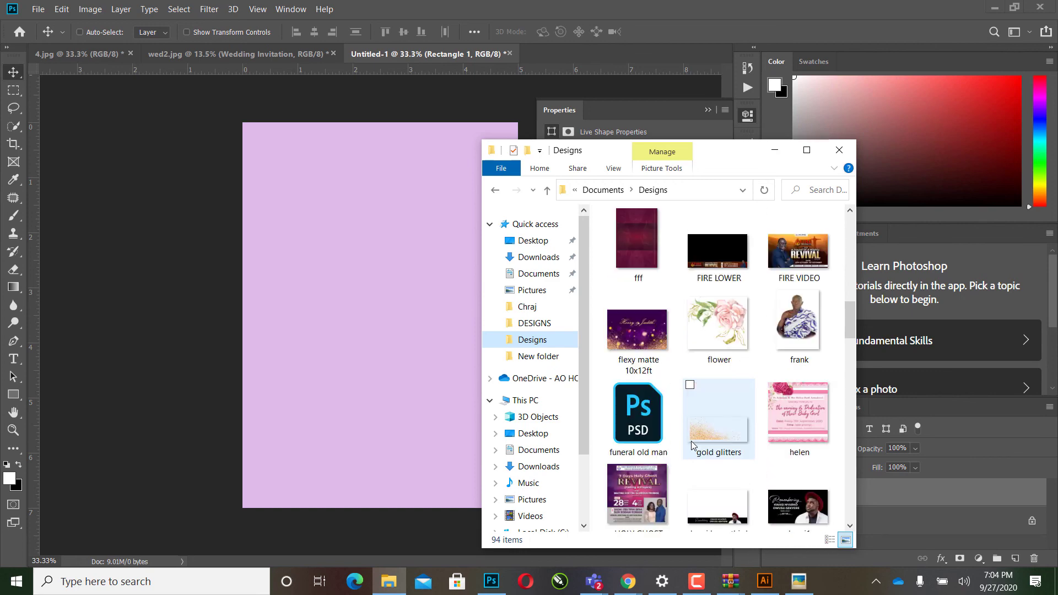
pyautogui.scroll(3, 693, 445)
pyautogui.scroll(-2, 700, 438)
# Step: Place flower.png, scale it to about 21%, and fit it into the top-right corner
pyautogui.moveTo(709, 433); pyautogui.dragTo(436, 366)
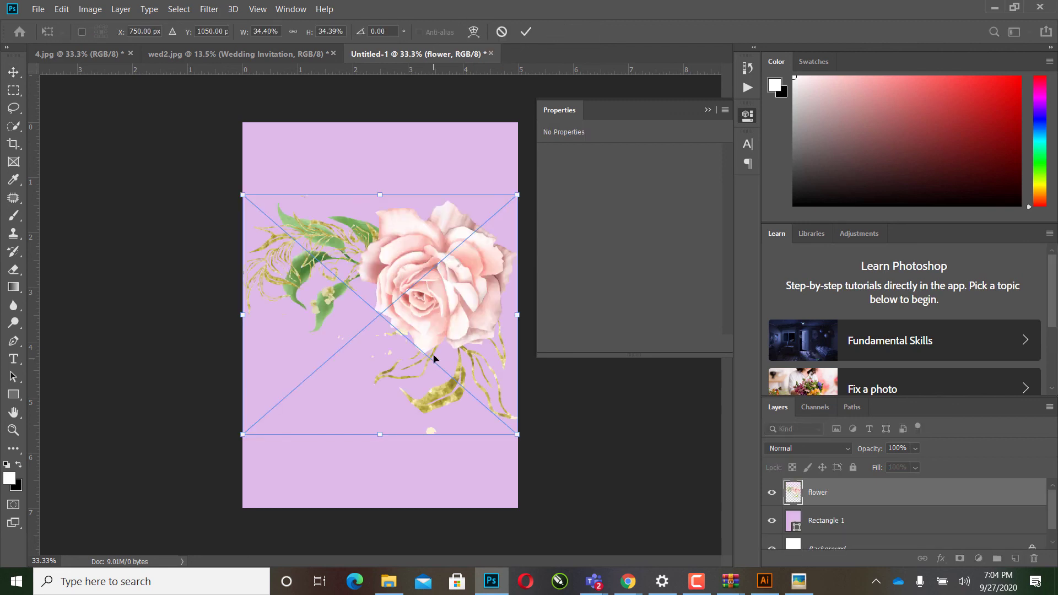
pyautogui.moveTo(447, 319); pyautogui.dragTo(494, 212)
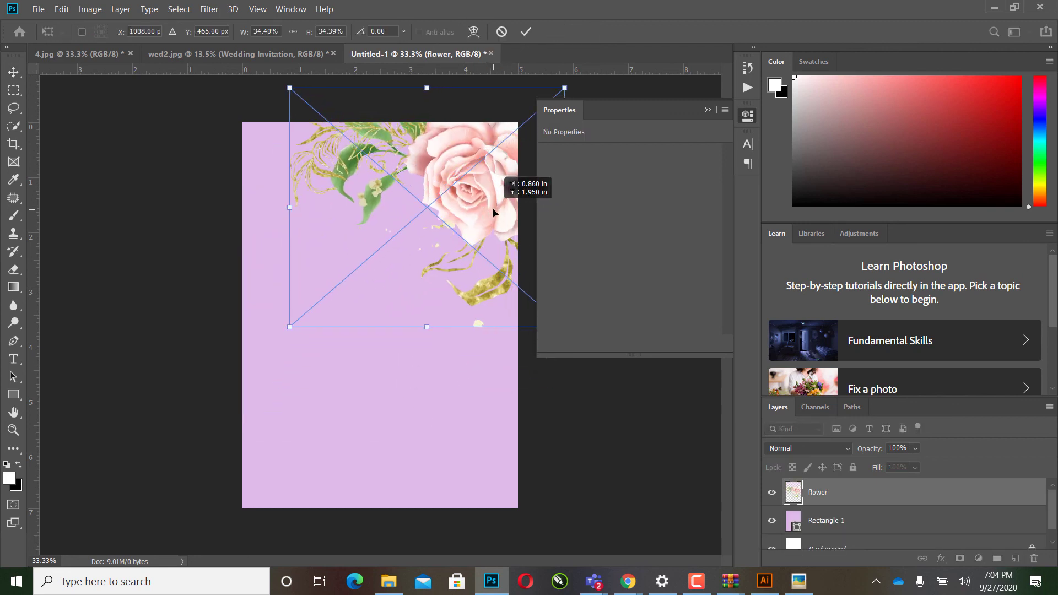
pyautogui.moveTo(291, 89); pyautogui.dragTo(358, 122)
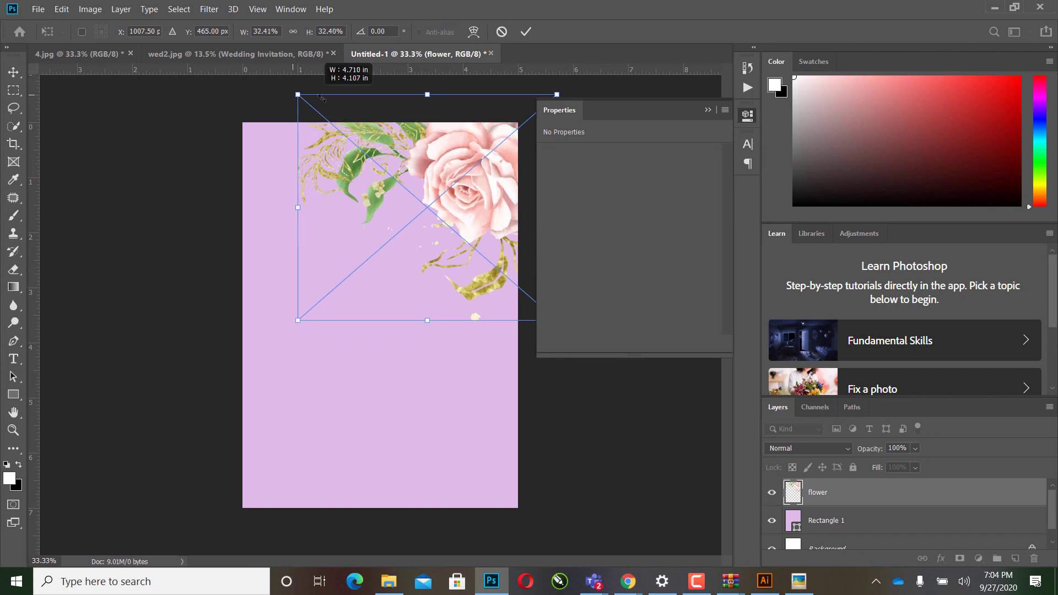
pyautogui.moveTo(438, 203); pyautogui.dragTo(479, 189)
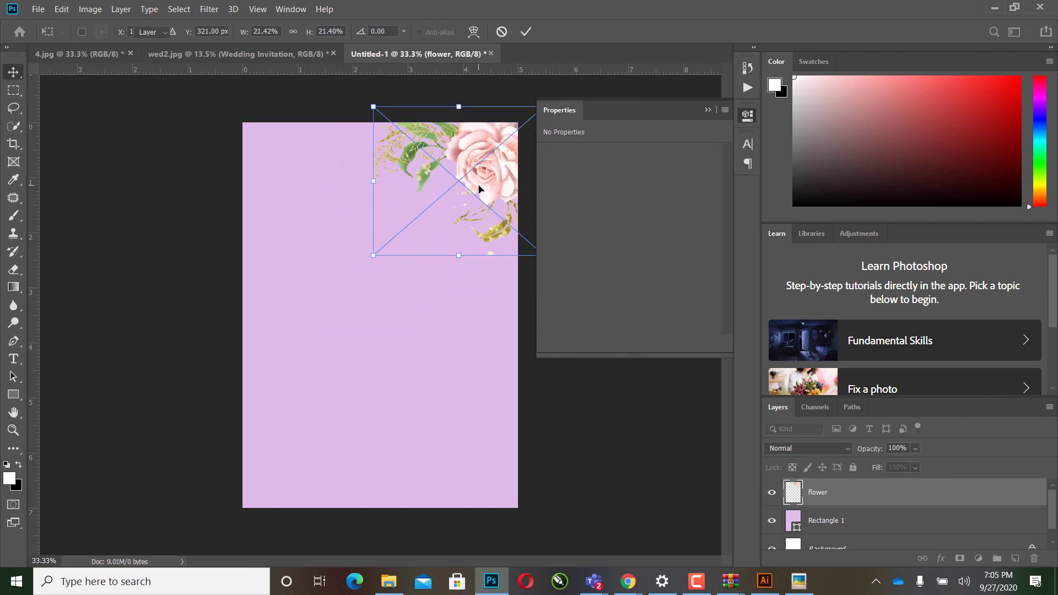
pyautogui.press('Return')
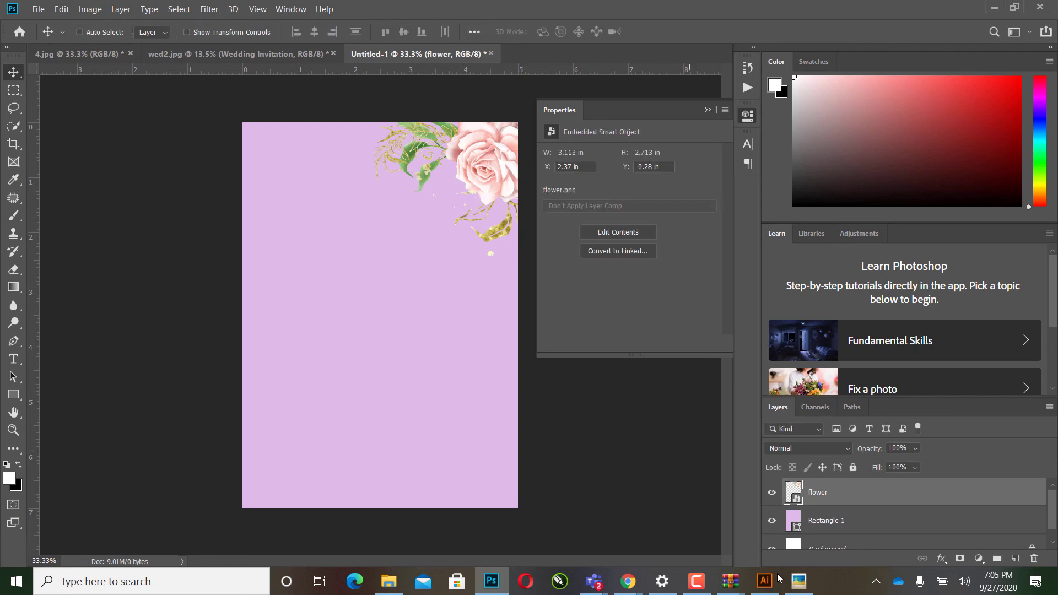
# Step: Duplicate the flower layer and move the copy toward the bottom-left corner
pyautogui.moveTo(829, 498)
pyautogui.mouseDown()
pyautogui.moveTo(1041, 567)
pyautogui.moveTo(1015, 560)
pyautogui.mouseUp()
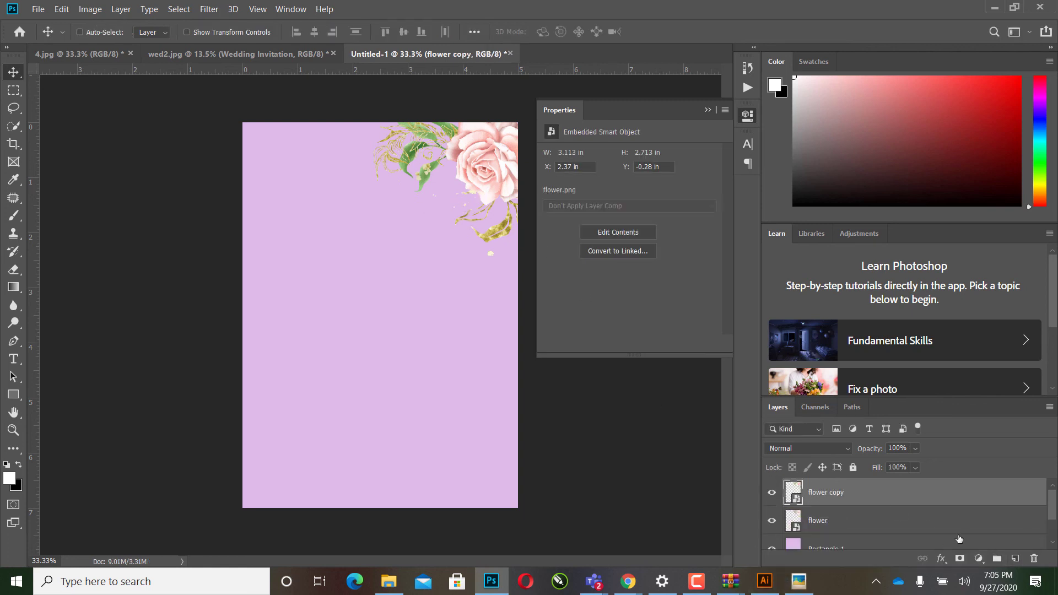
pyautogui.rightClick(840, 492)
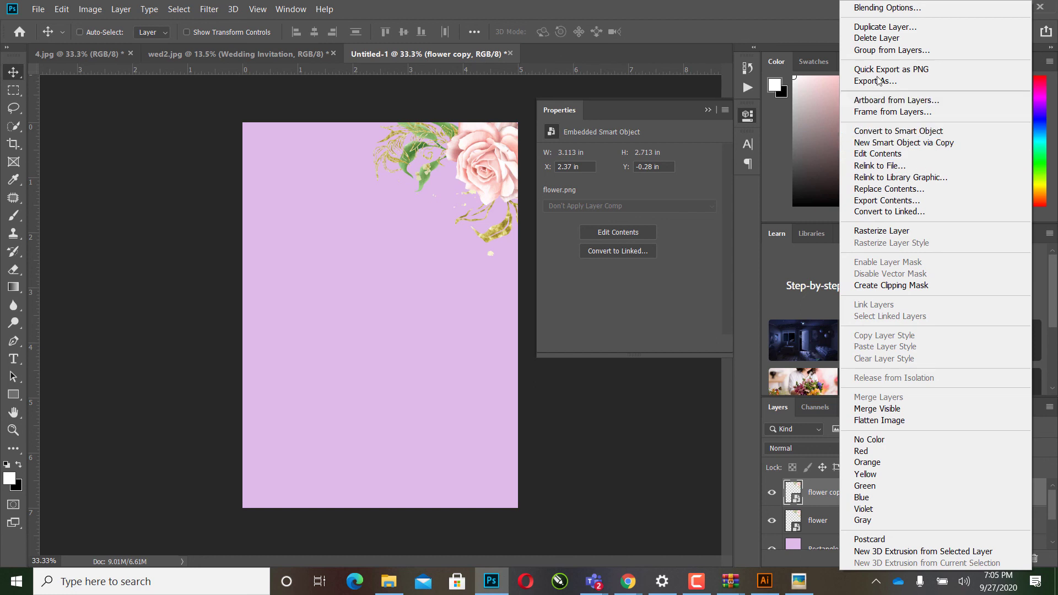
pyautogui.click(474, 191)
pyautogui.moveTo(474, 197)
pyautogui.mouseDown()
pyautogui.moveTo(473, 232)
pyautogui.moveTo(324, 402)
pyautogui.moveTo(266, 496)
pyautogui.mouseUp()
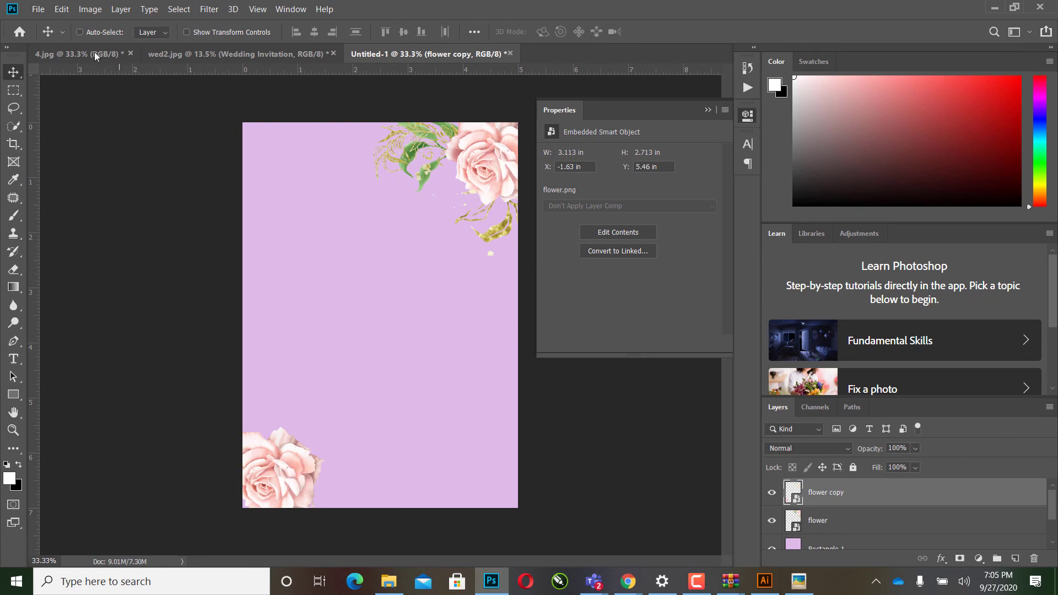
# Step: Flip the flower copy vertically and reposition it near the lower-left
pyautogui.click(62, 10)
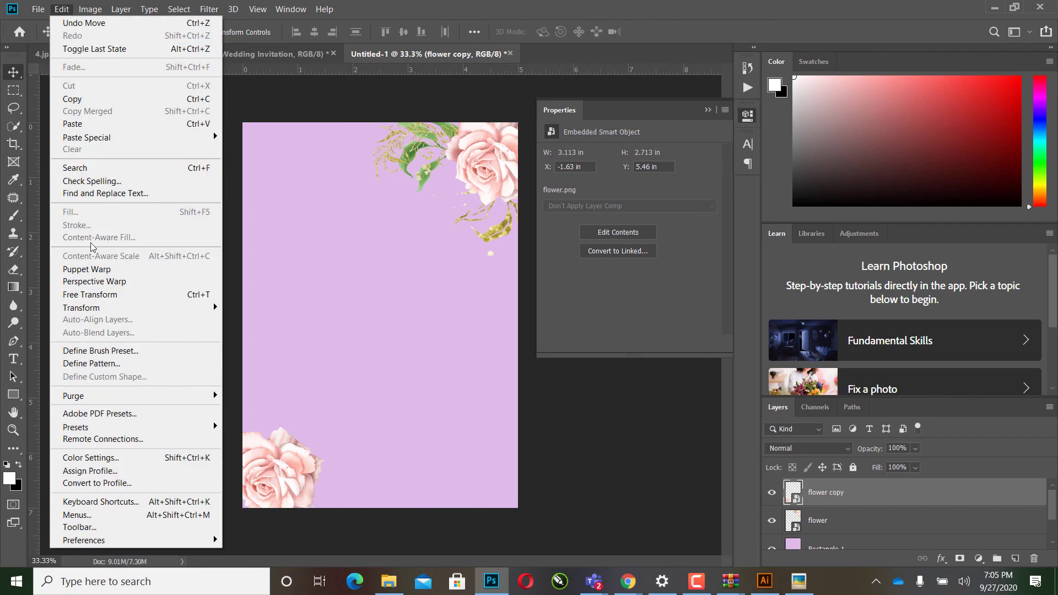
pyautogui.moveTo(81, 307)
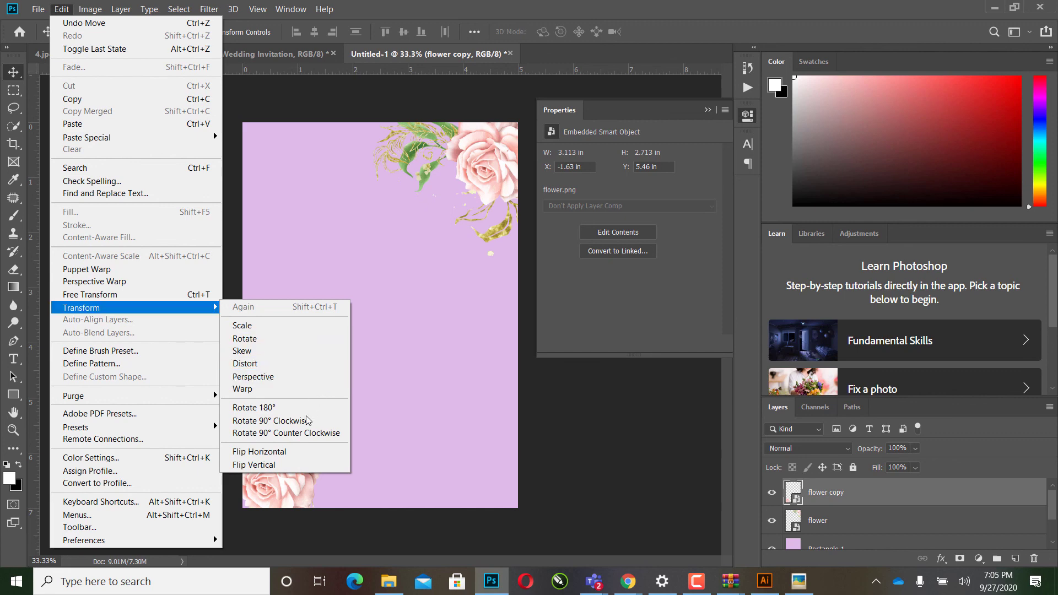
pyautogui.click(266, 466)
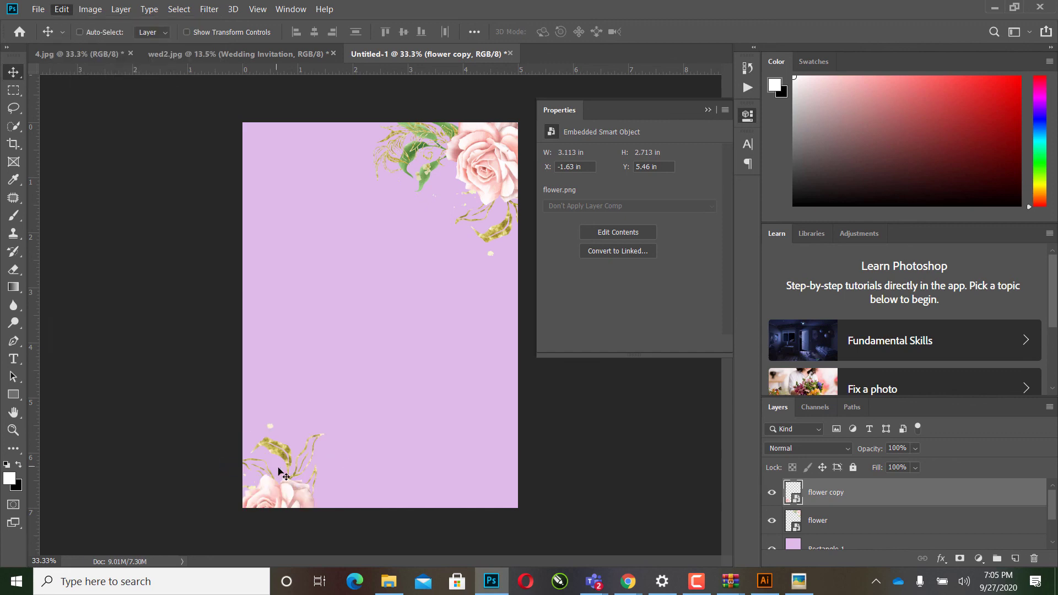
pyautogui.moveTo(287, 460)
pyautogui.mouseDown()
pyautogui.moveTo(362, 410)
pyautogui.moveTo(445, 439)
pyautogui.moveTo(402, 397)
pyautogui.moveTo(323, 400)
pyautogui.moveTo(307, 417)
pyautogui.mouseUp()
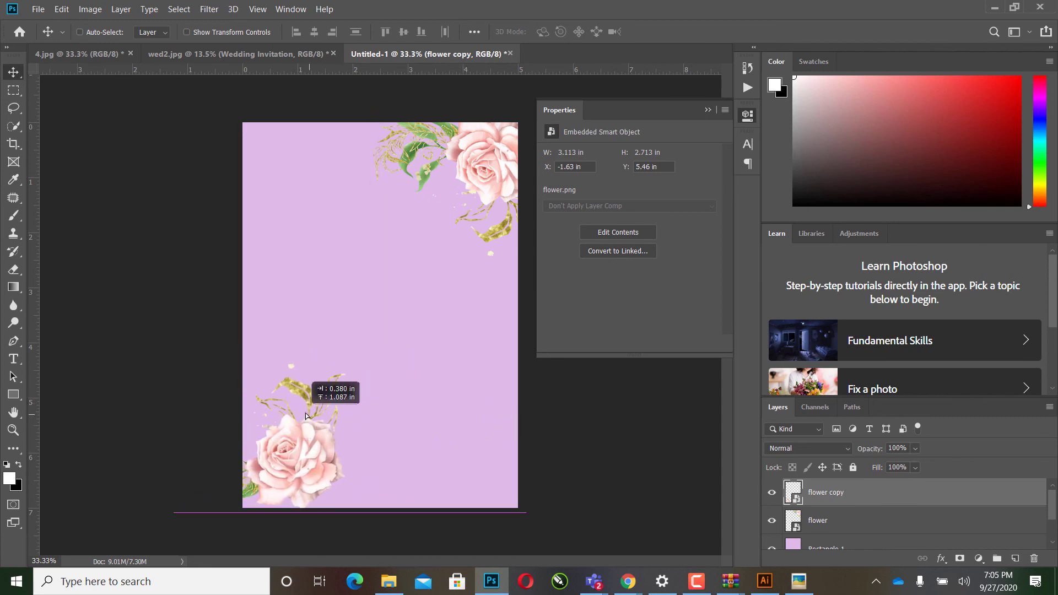
pyautogui.moveTo(307, 416); pyautogui.dragTo(368, 386)
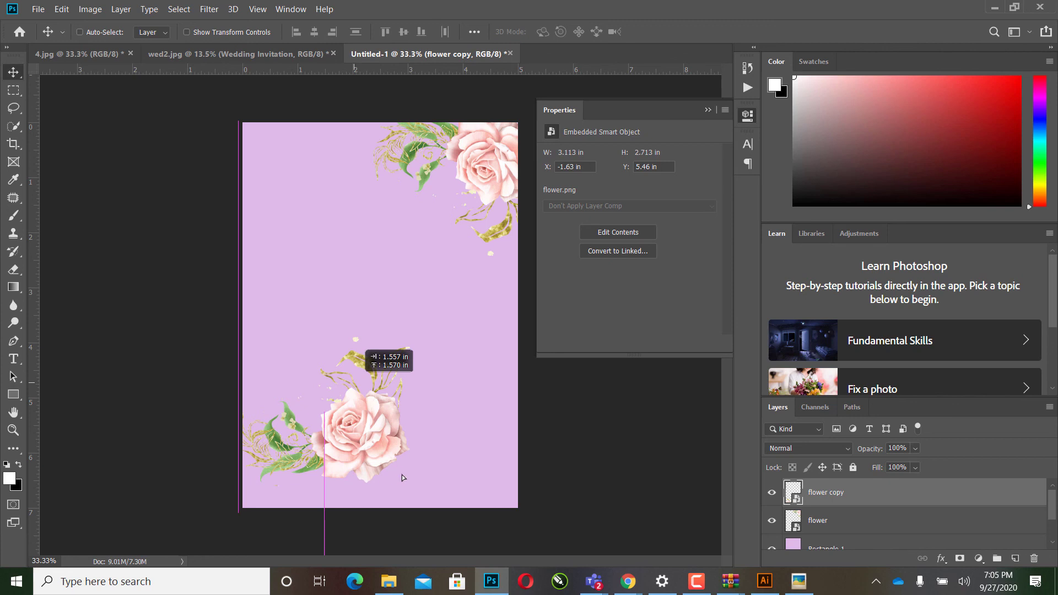
# Step: Tuck the flipped rose copy snugly into the page's bottom-left corner
pyautogui.moveTo(317, 439); pyautogui.dragTo(284, 453)
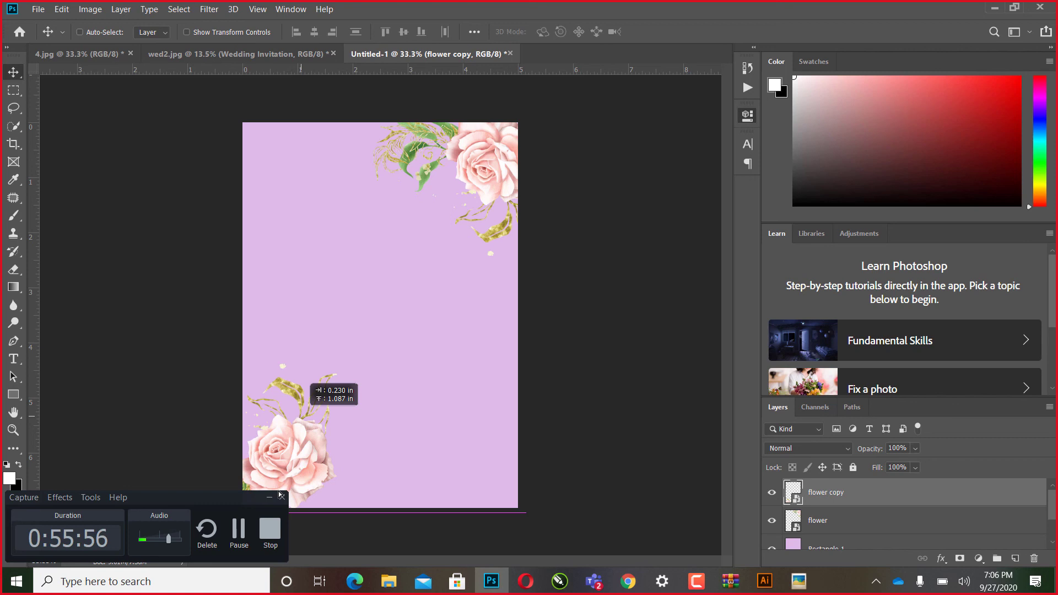
pyautogui.hotkey('ctrl', 'z')
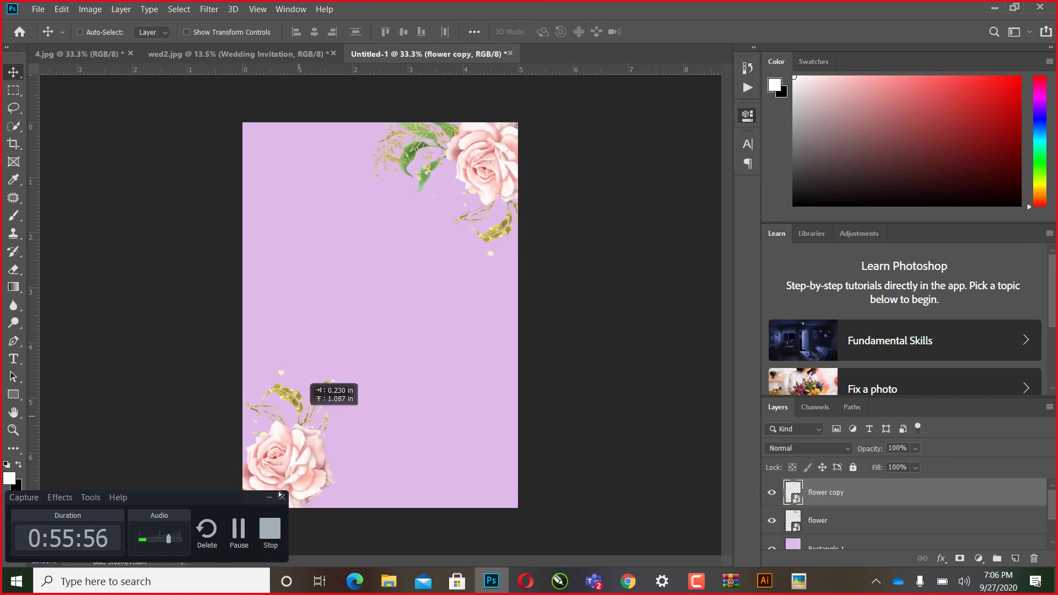